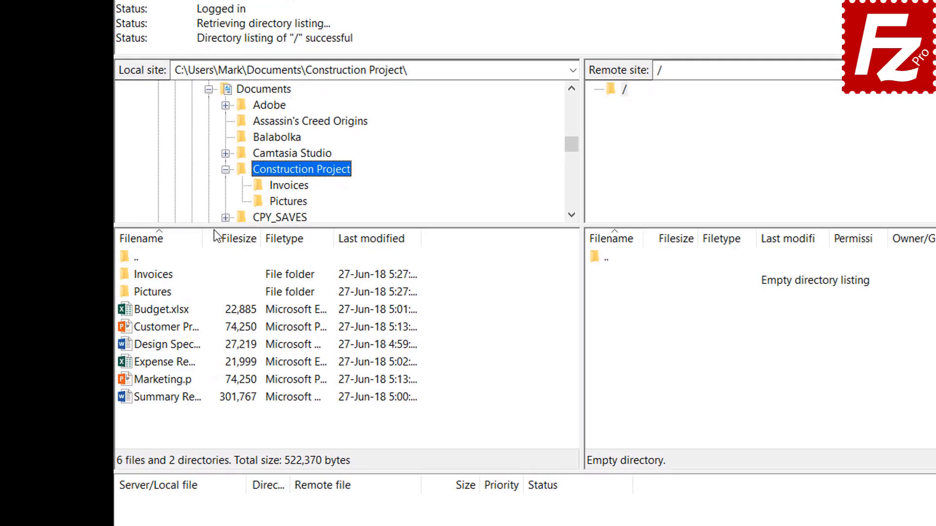
Upload Budget.xlsx and Customer Presentation.pptx to the server's root folder.
double_click(174, 312)
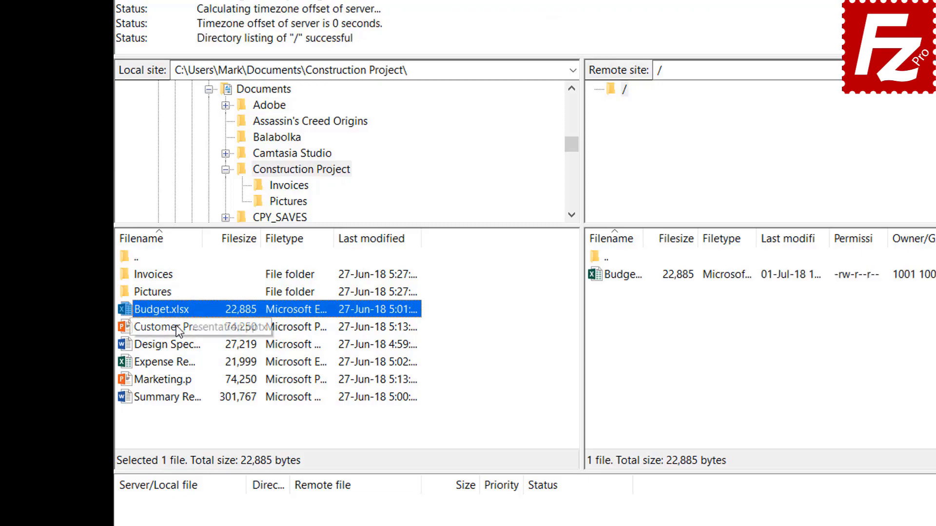
left_click(176, 325)
right_click(177, 325)
left_click(203, 332)
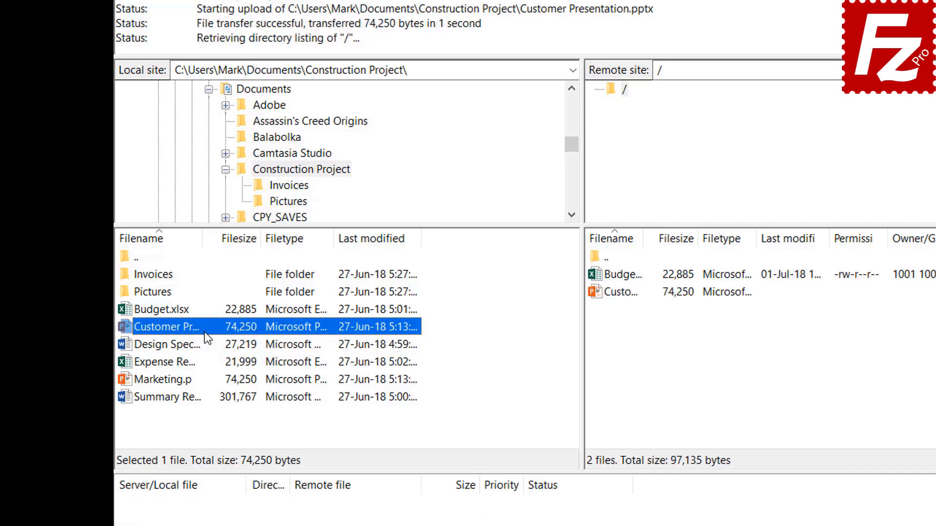
Upload Design Spec, Expense Report and Marketing.pptx together to the server root.
left_click(183, 344)
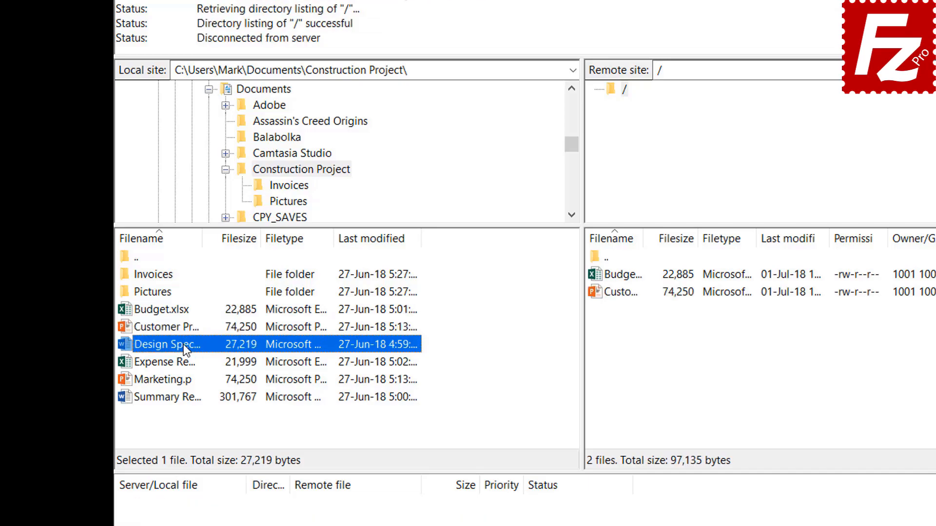
left_click(177, 361, "ctrl")
left_click(177, 379, "ctrl")
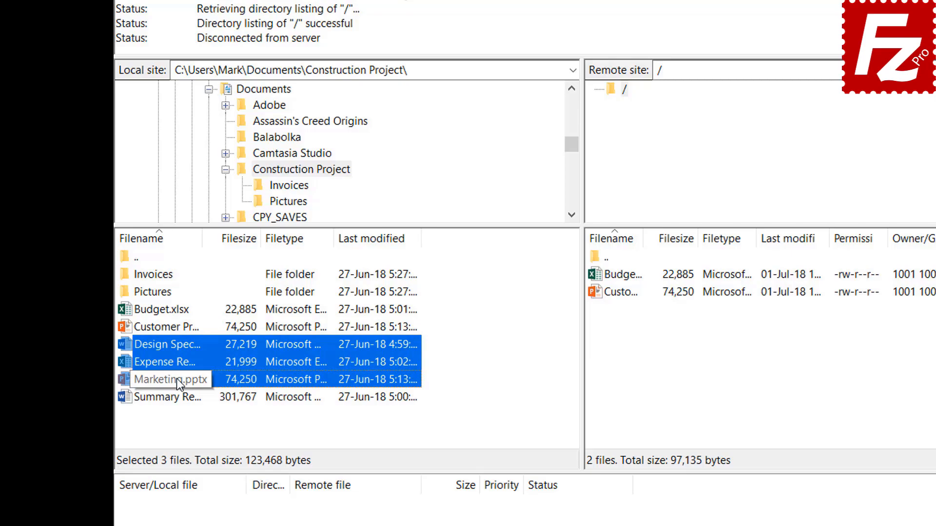
right_click(176, 360)
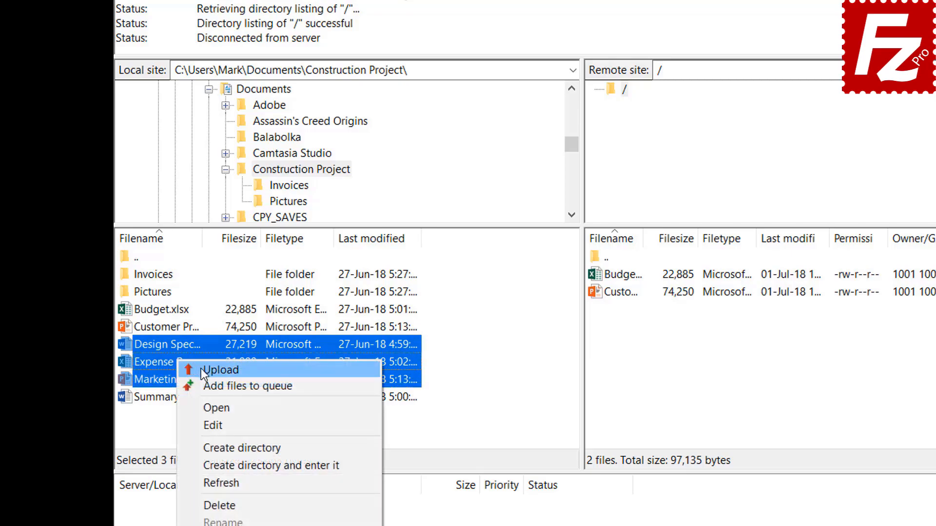
left_click(201, 368)
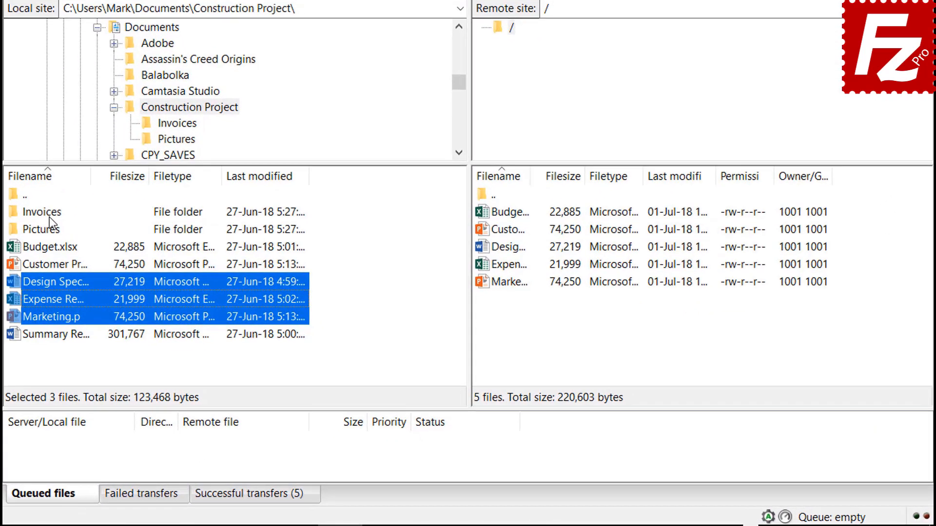
Add the Invoices and Pictures folders and Summary Report.docx to the queue, then process it.
right_click(153, 293)
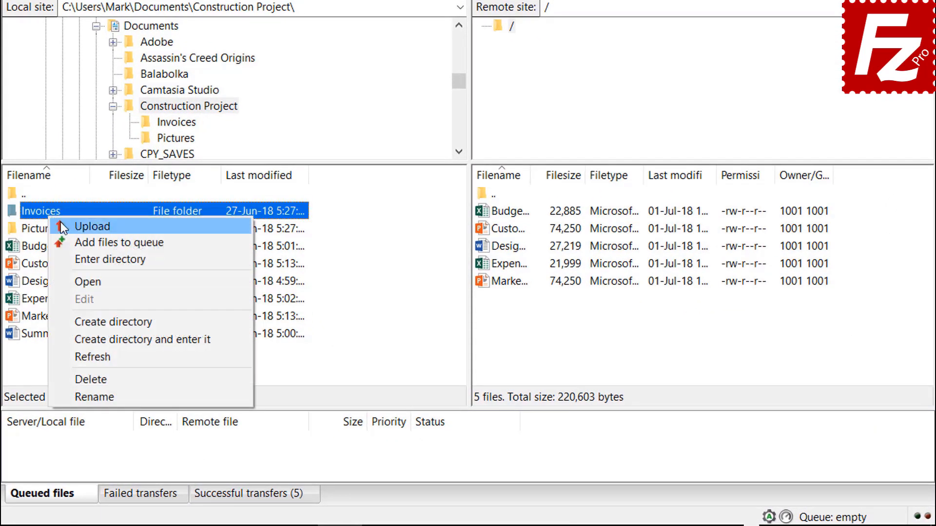
left_click(74, 242)
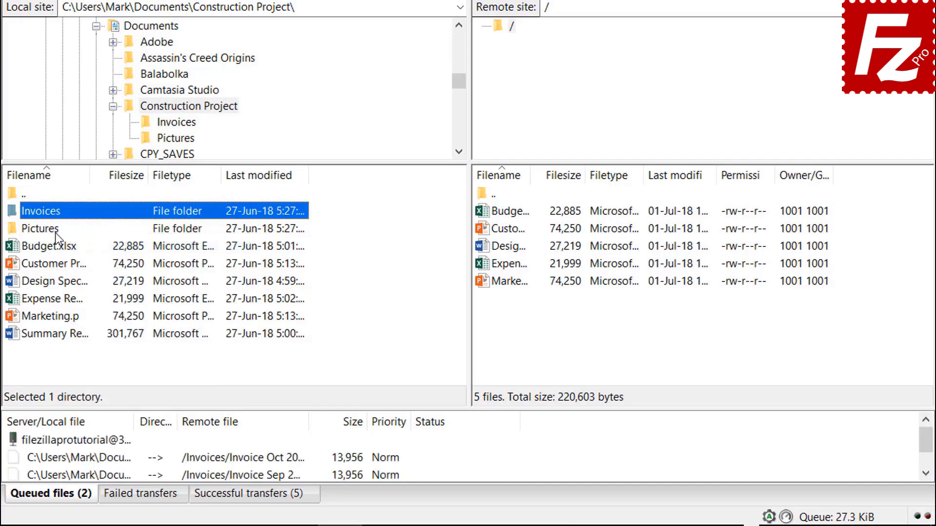
right_click(55, 233)
left_click(83, 258)
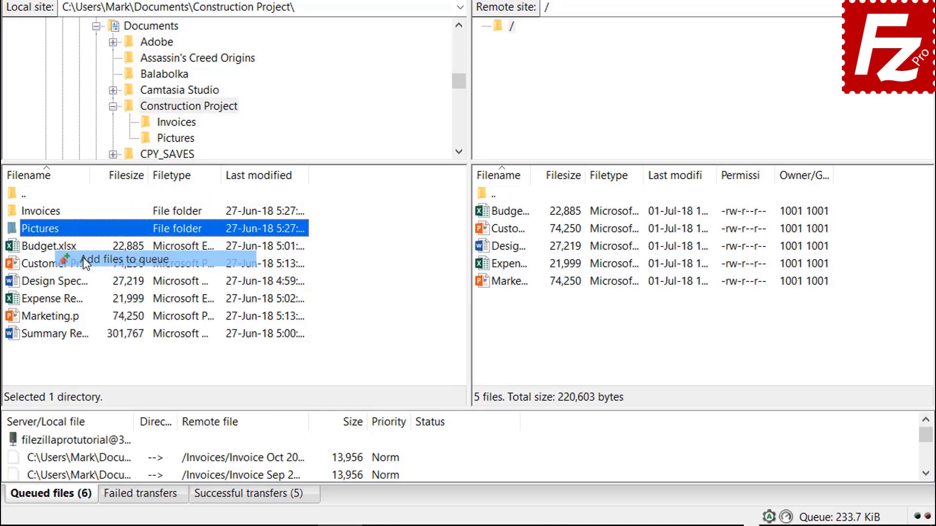
right_click(72, 336)
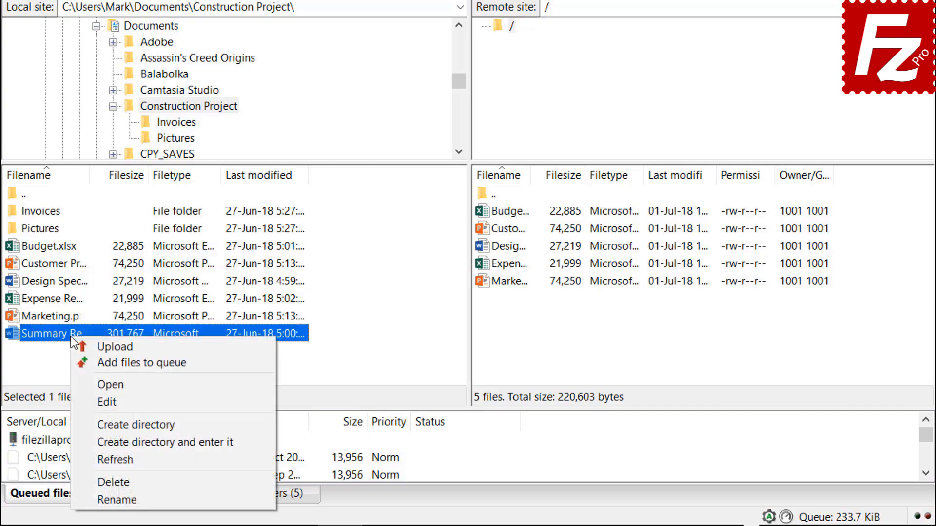
left_click(97, 364)
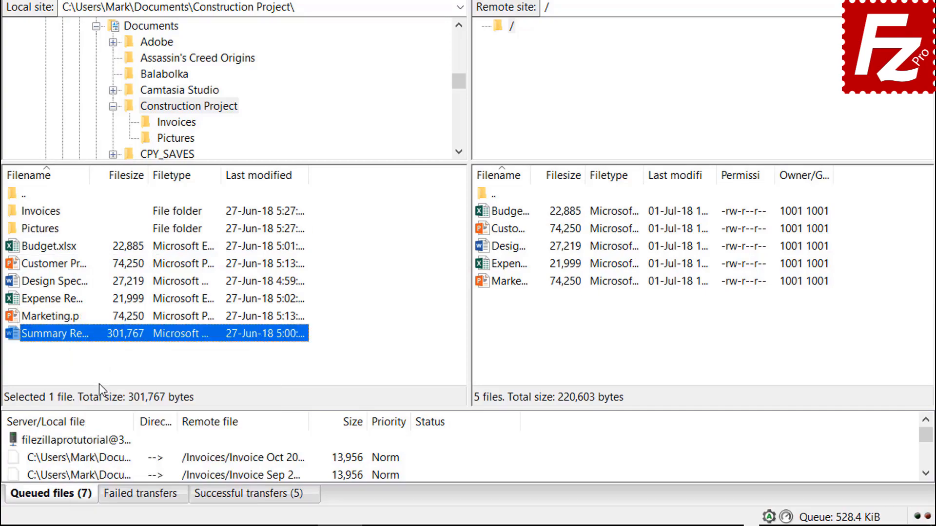
right_click(99, 441)
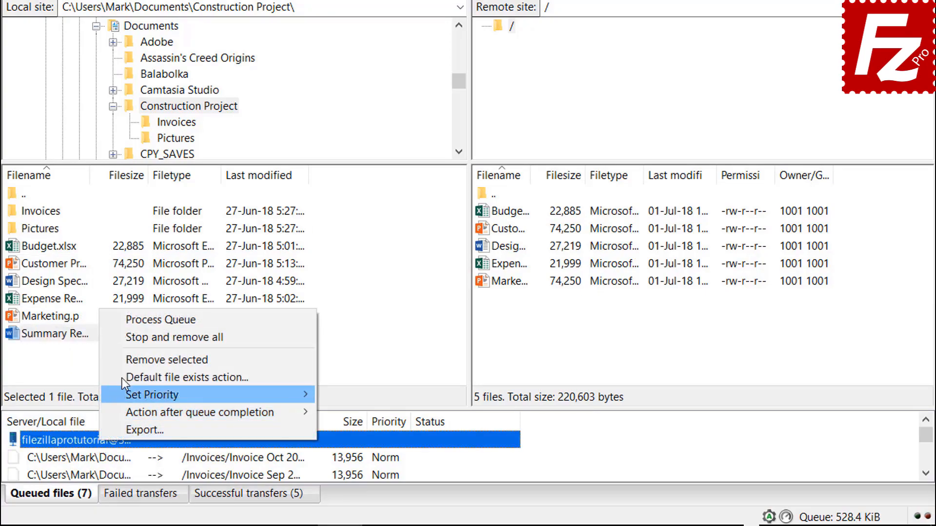
left_click(133, 322)
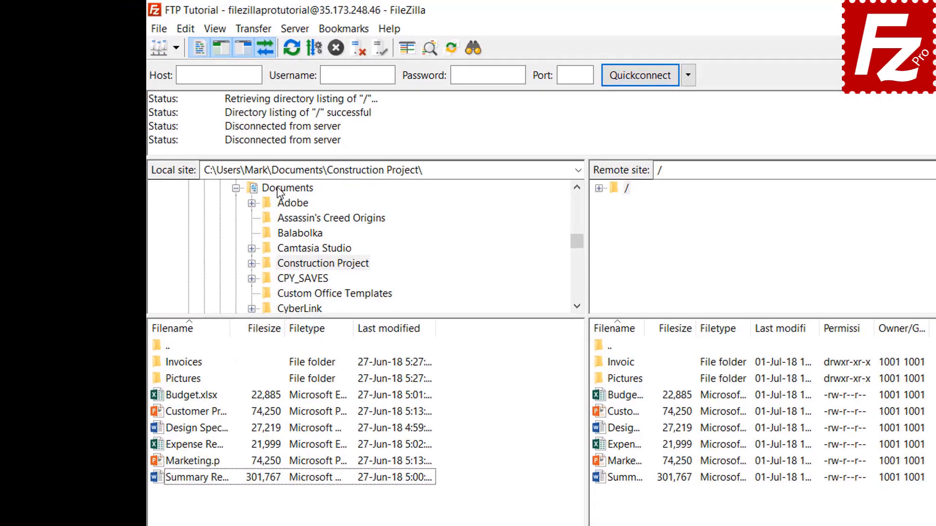
Create a local Backup folder in Documents and download Budget.xlsx into it.
left_click(221, 149)
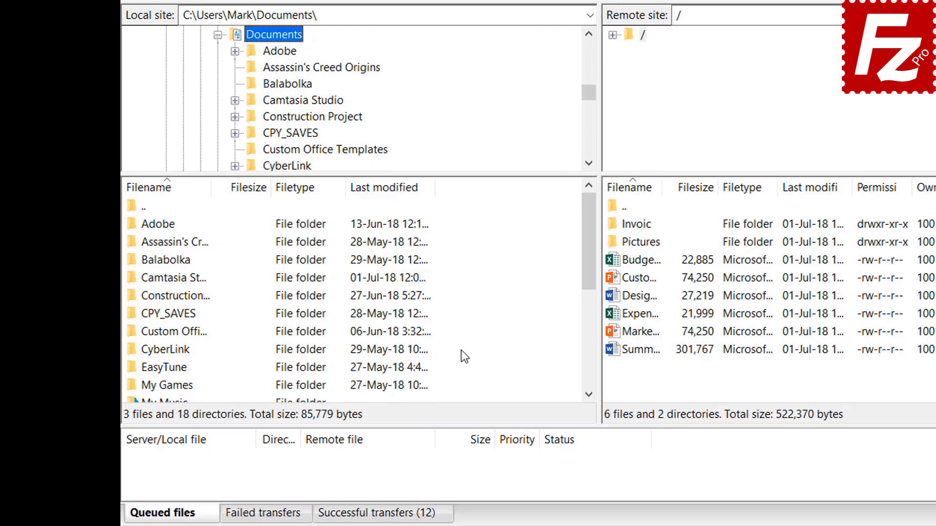
right_click(461, 350)
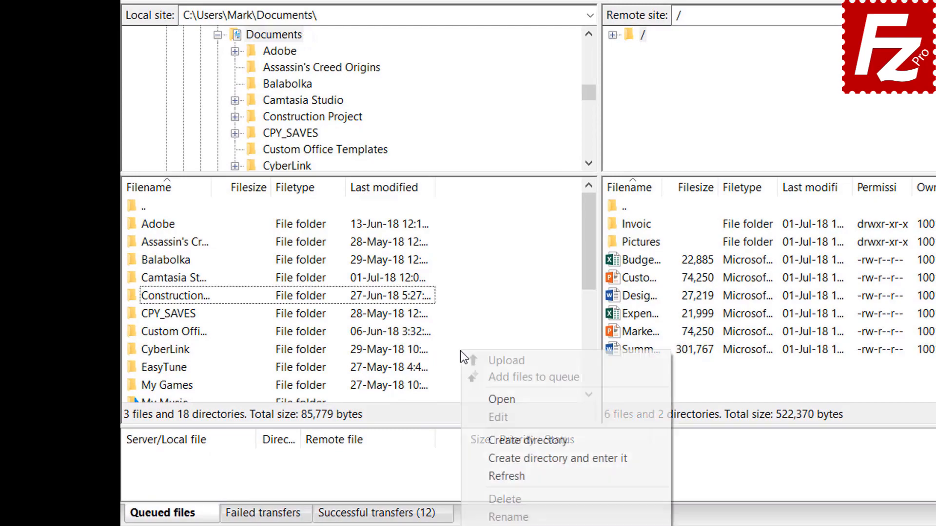
left_click(510, 457)
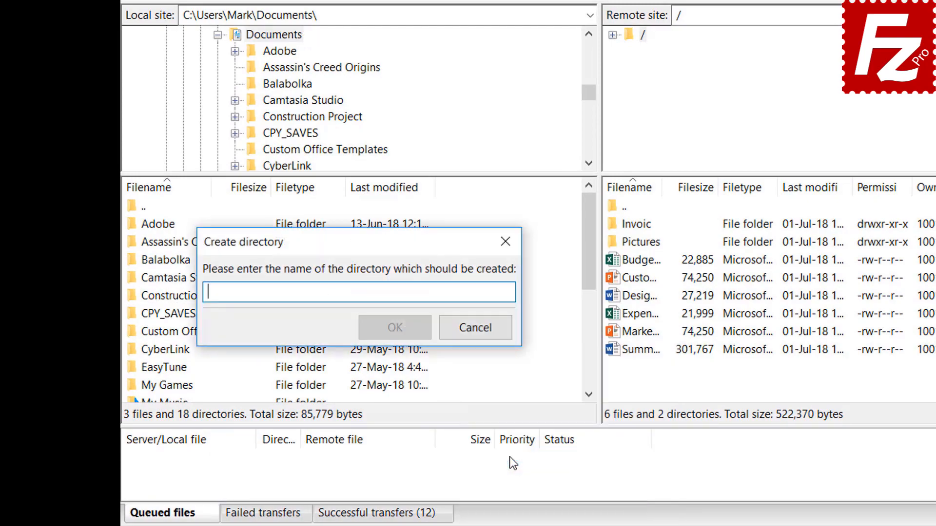
type("Backup")
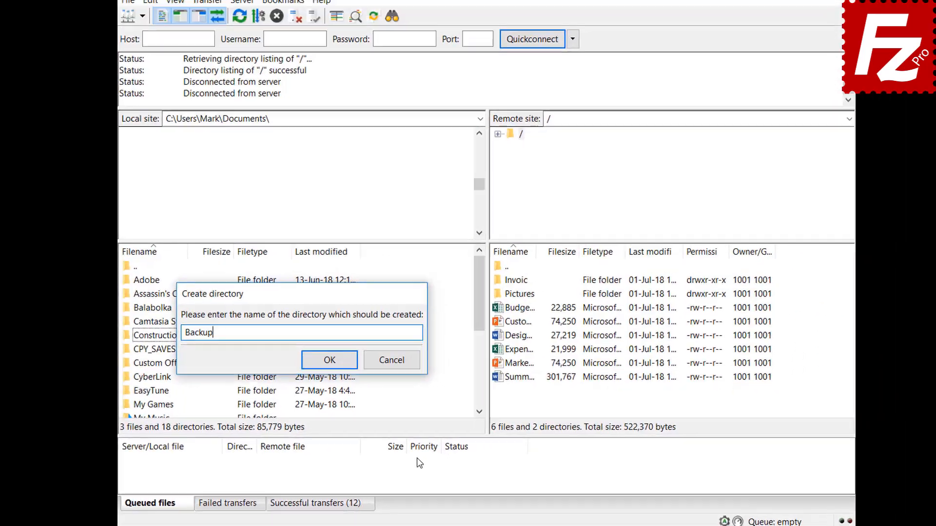
key("Return")
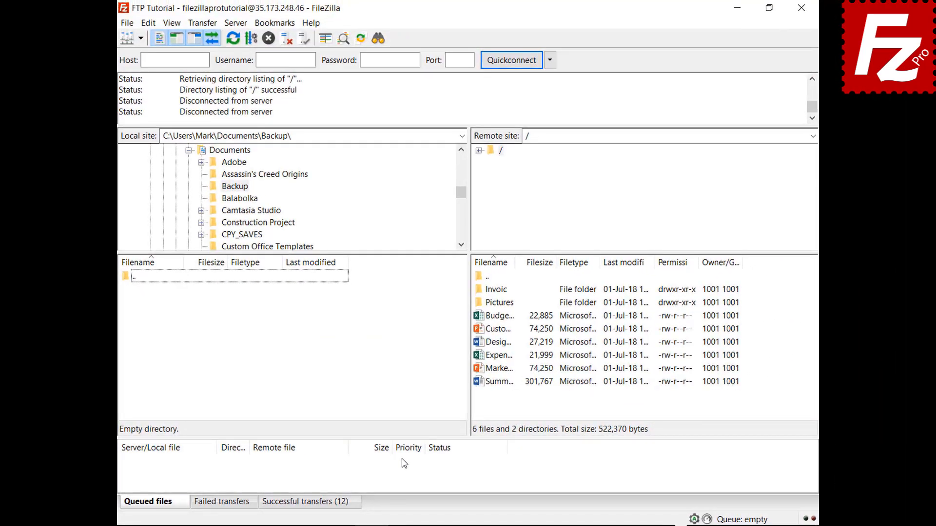
double_click(507, 319)
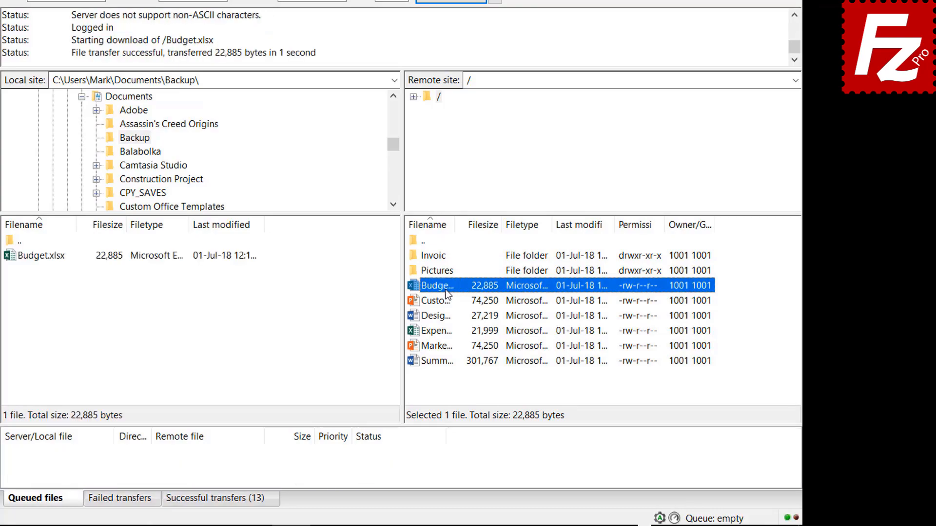
Download Customer Presentation, Design Spec, Expense Report and Marketing into Backup.
left_click(445, 300)
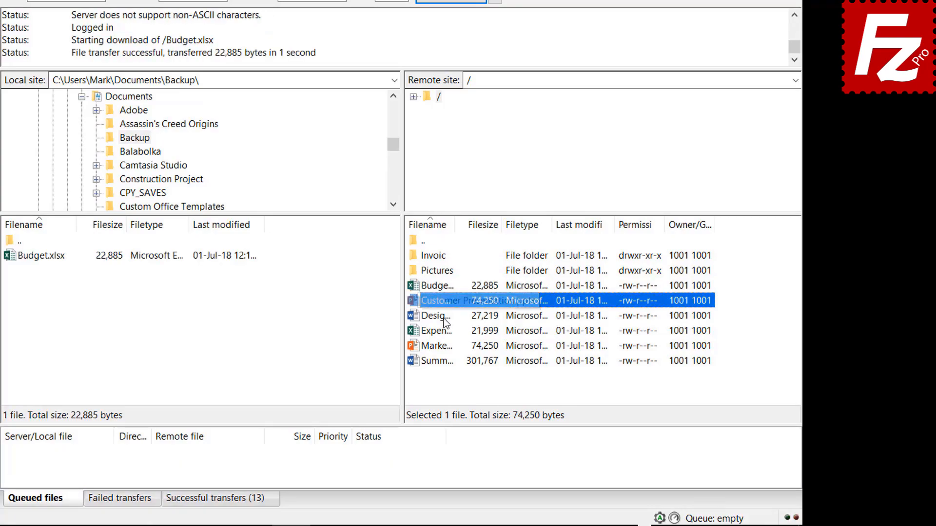
left_click(446, 316, "ctrl")
left_click(445, 331, "ctrl")
left_click(446, 345, "ctrl")
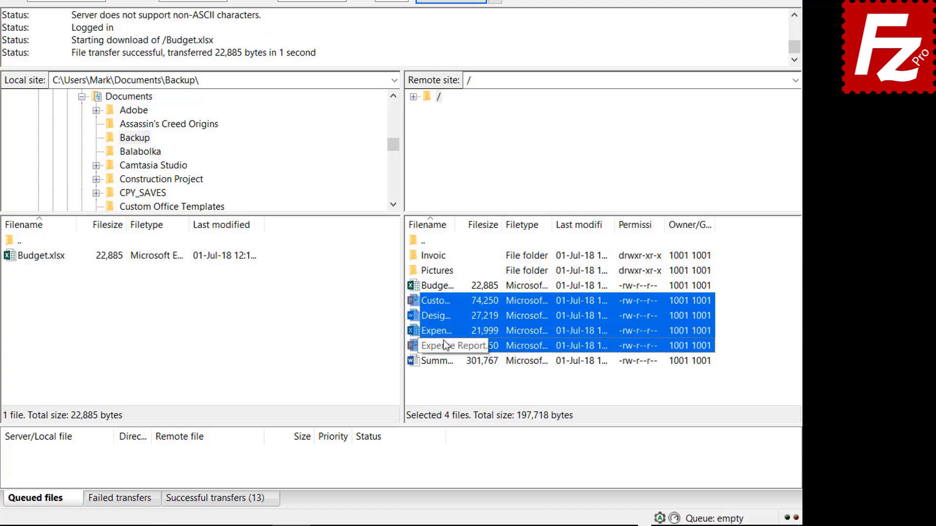
right_click(463, 342)
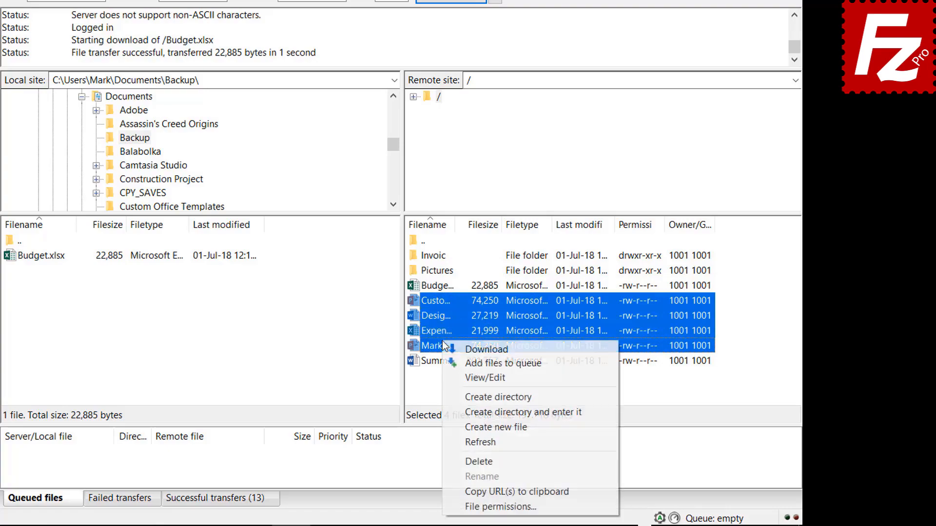
left_click(471, 348)
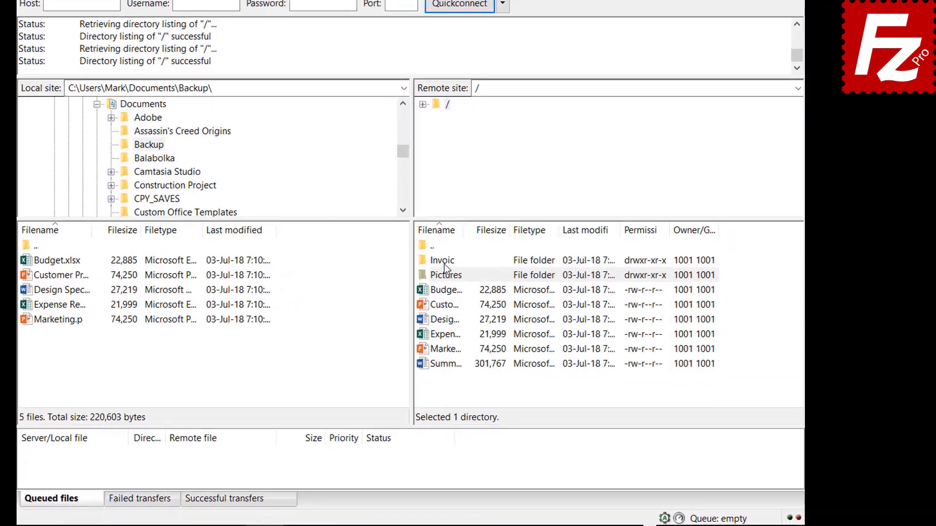
Queue the server's Invoices and Pictures folders and Summary Report for download, then process the queue.
right_click(489, 274)
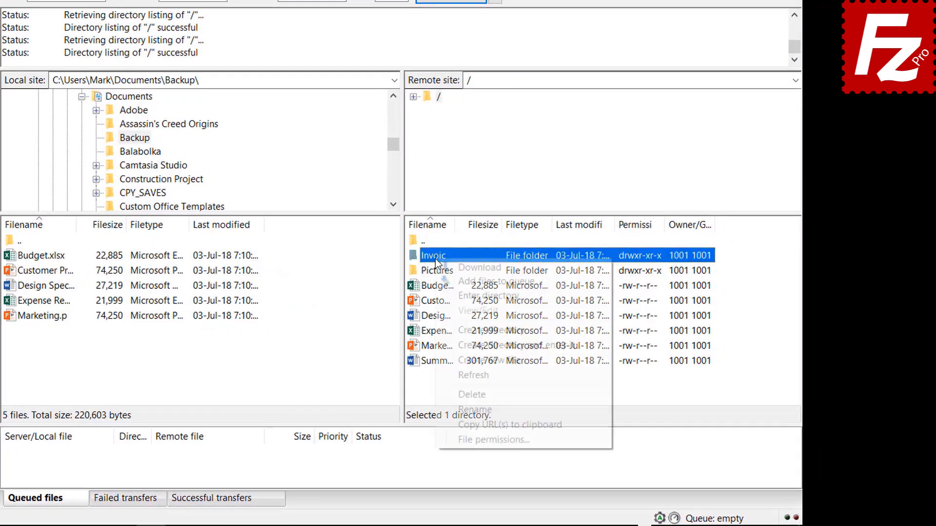
left_click(450, 278)
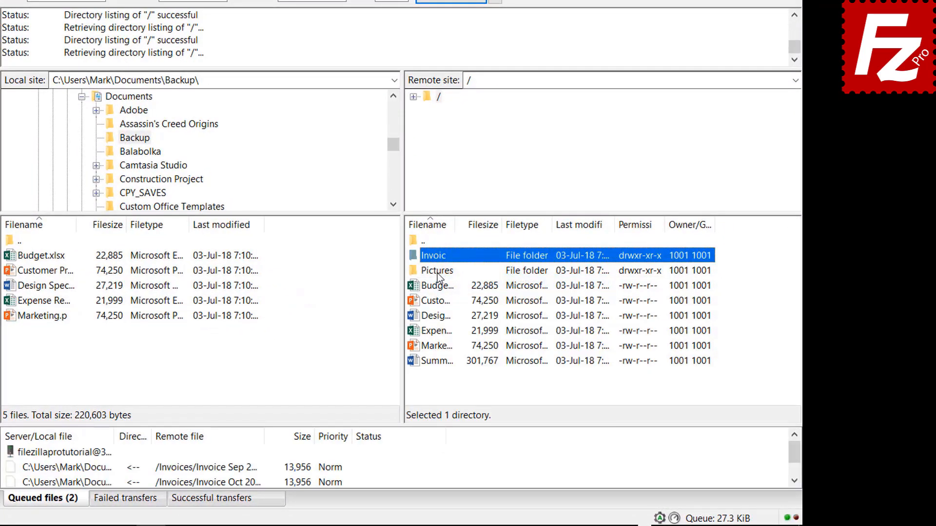
right_click(438, 273)
left_click(458, 295)
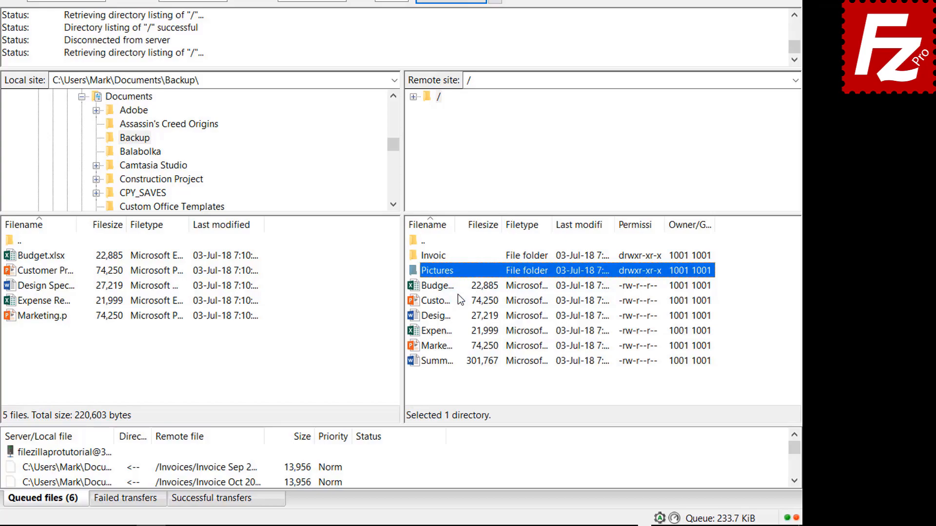
right_click(443, 364)
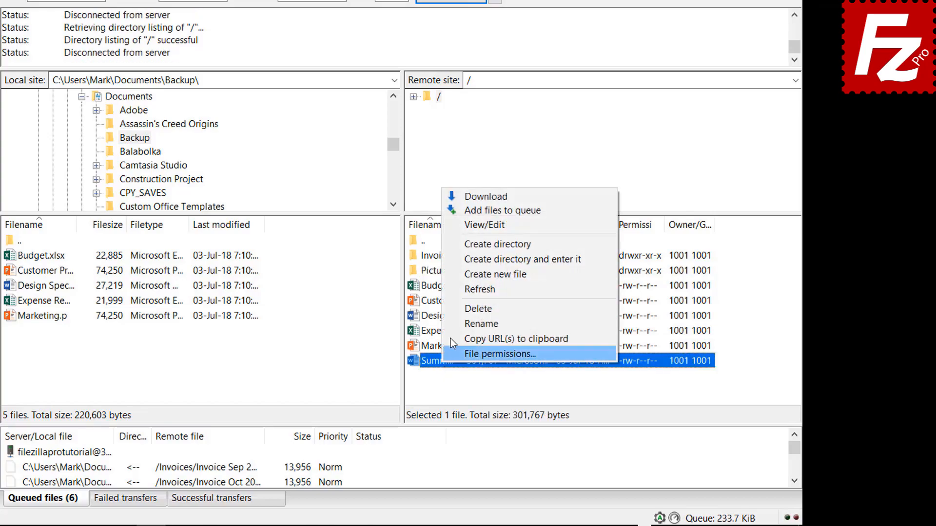
left_click(472, 211)
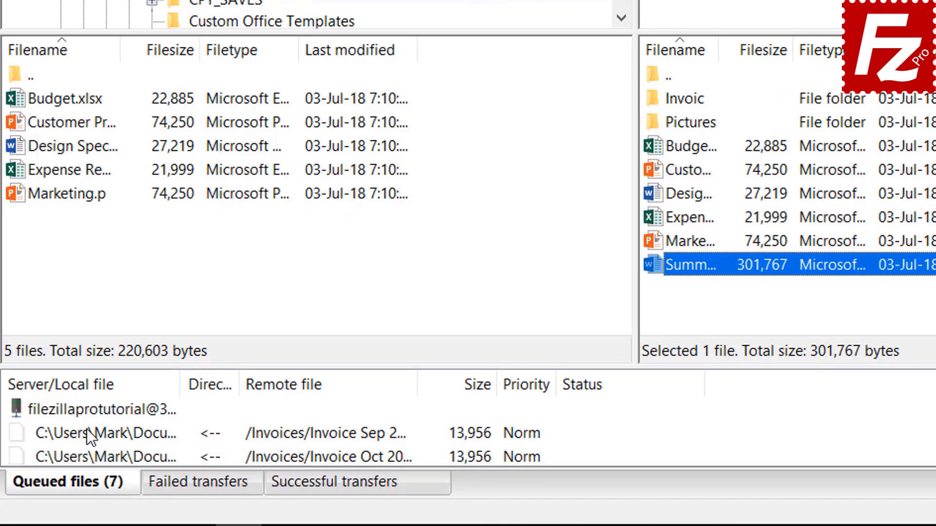
right_click(81, 416)
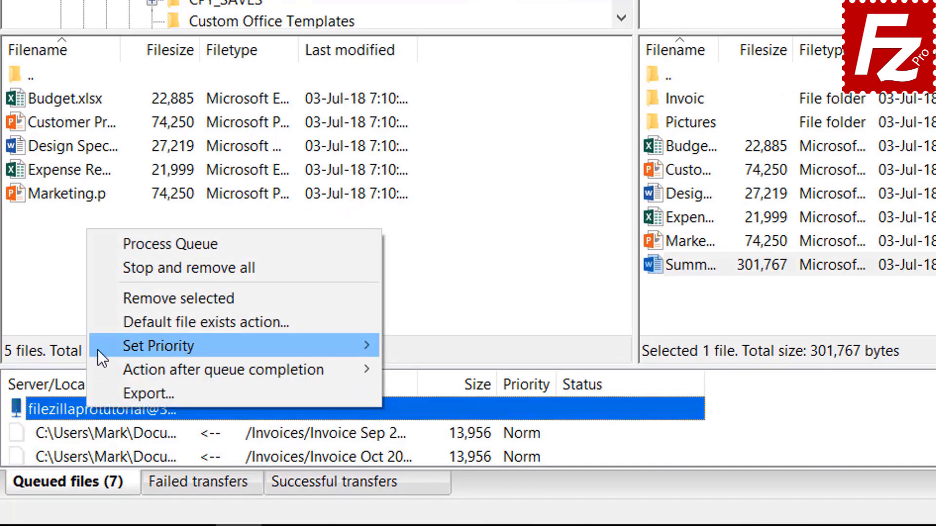
left_click(133, 244)
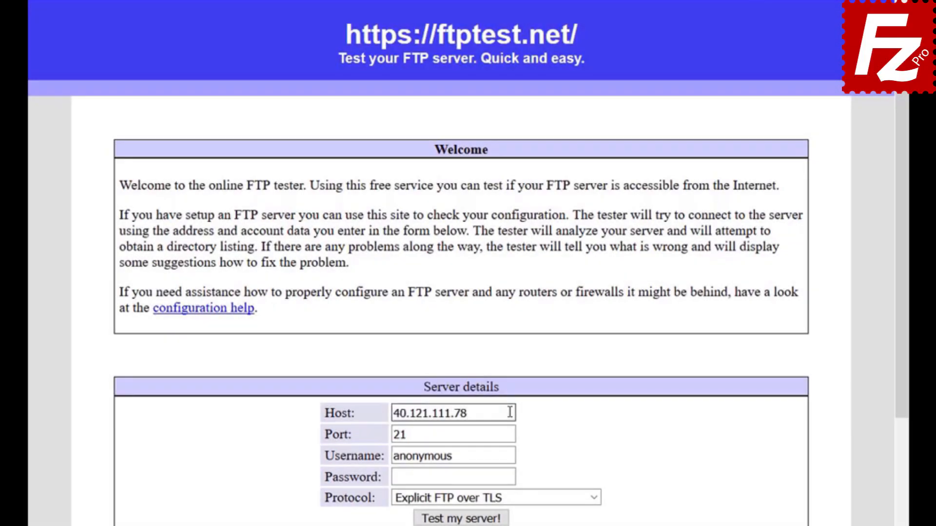
Enter the FTP account's username and password in the ftptest.net login fields.
left_click(510, 455)
type("filezillaprotutorial")
left_click(511, 478)
type("•••••••••")
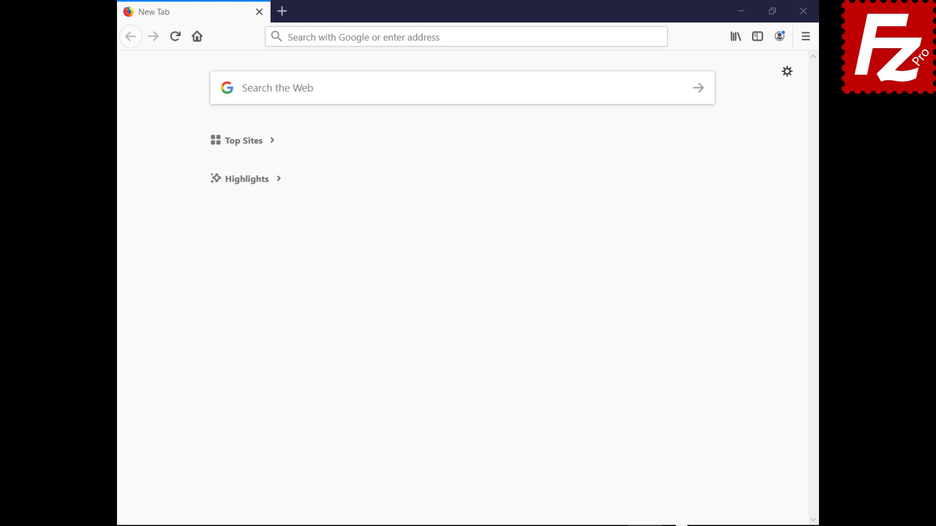
Load the cPanel login page and sign in with the account username and password.
left_click(635, 35)
type("https://br622.hostgator.com.br:2083/")
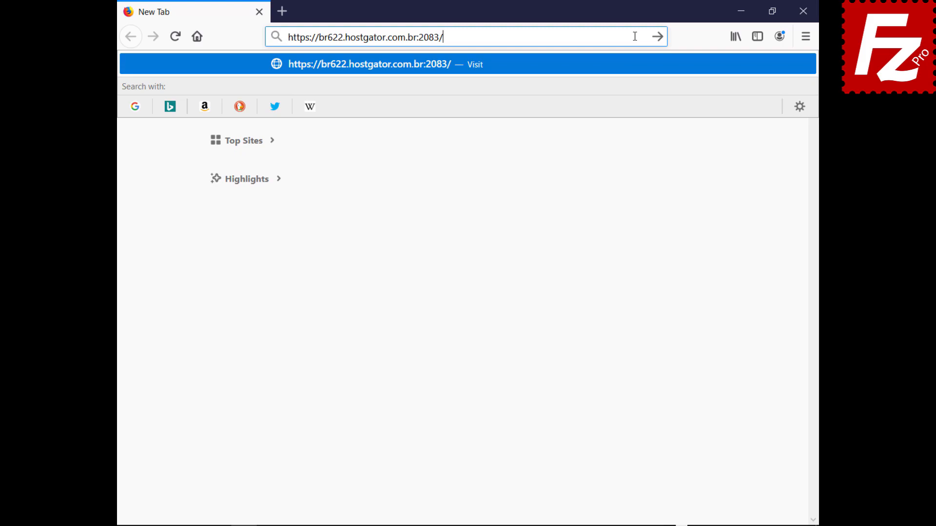
key("Return")
type("ondazult")
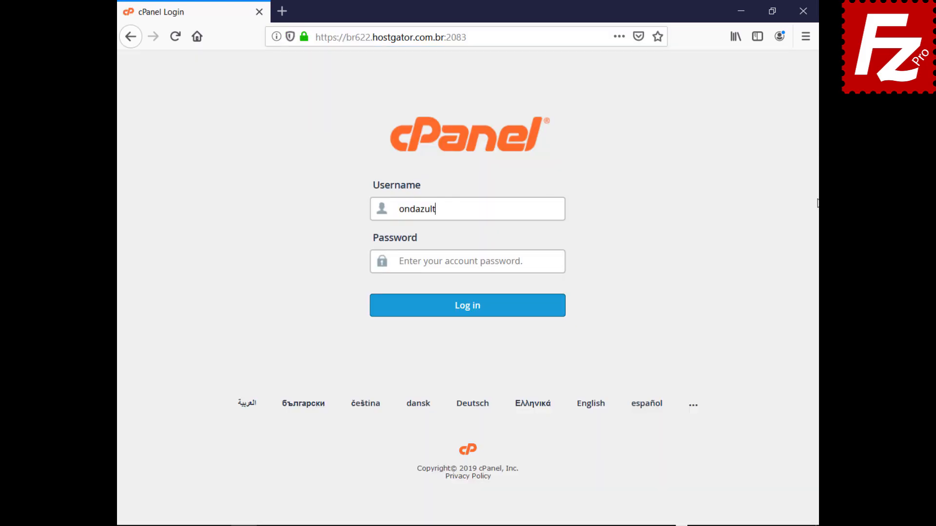
key("Tab")
key("ctrl+v")
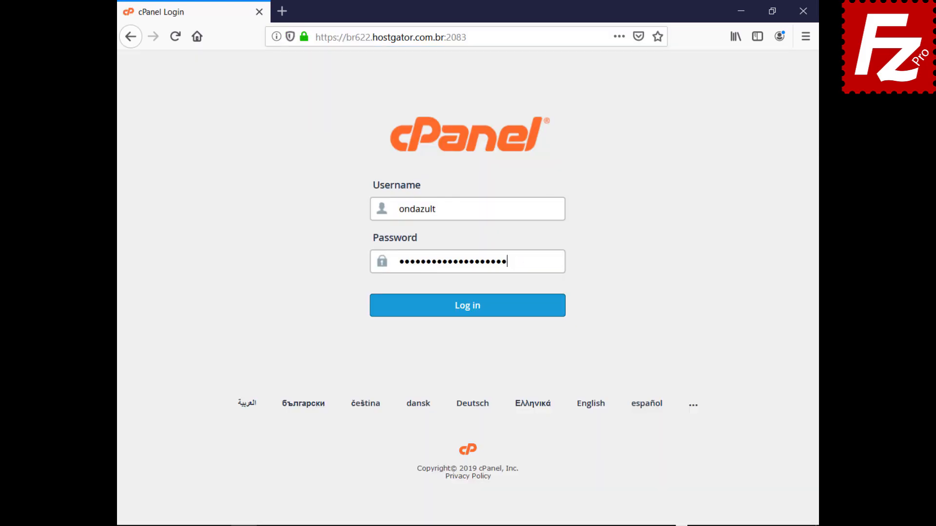
left_click(466, 319)
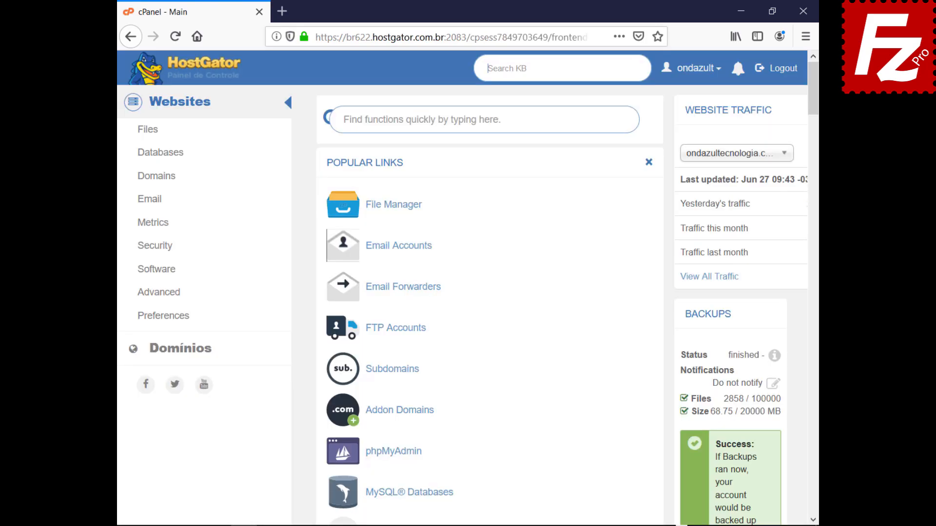
Create a new FTP account with directory public_html/wordpress, then launch FileZilla Pro.
left_click(393, 332)
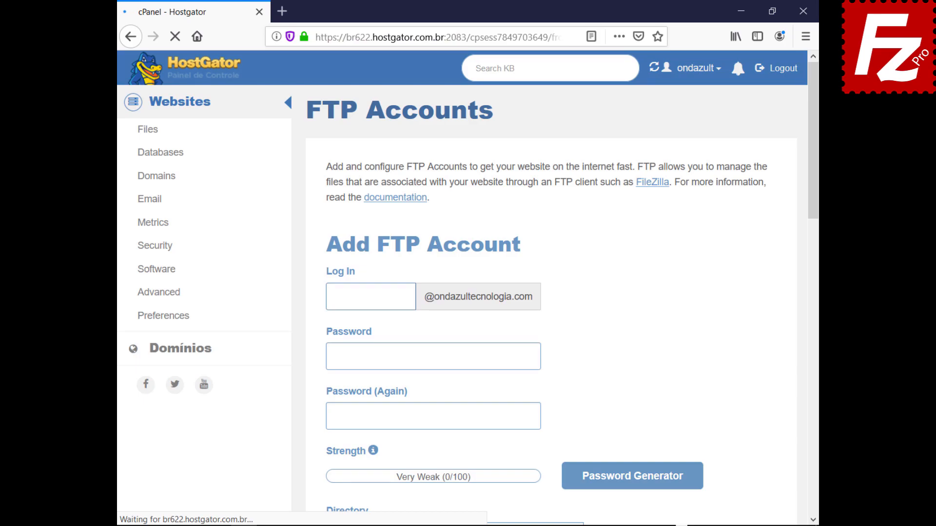
type("wordpressftp")
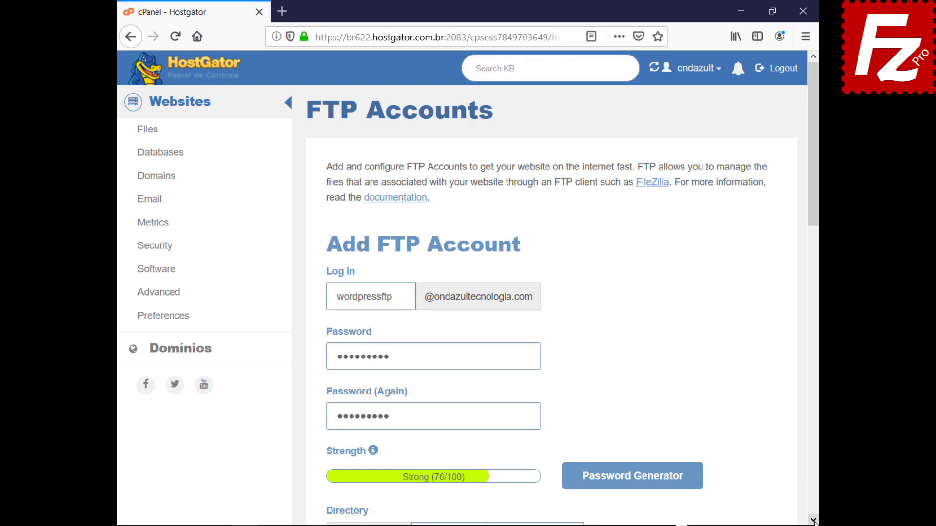
scroll(814, 520, "down", 7)
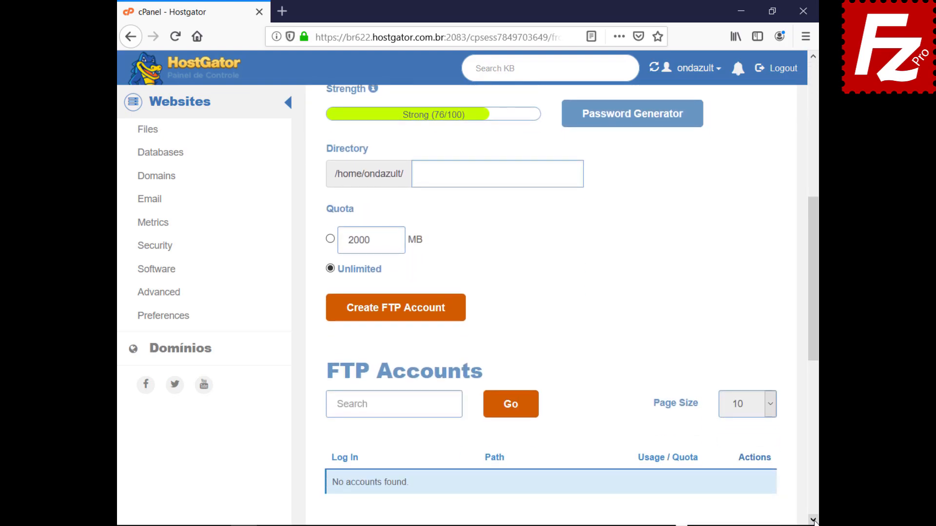
type("public_html/wordpress")
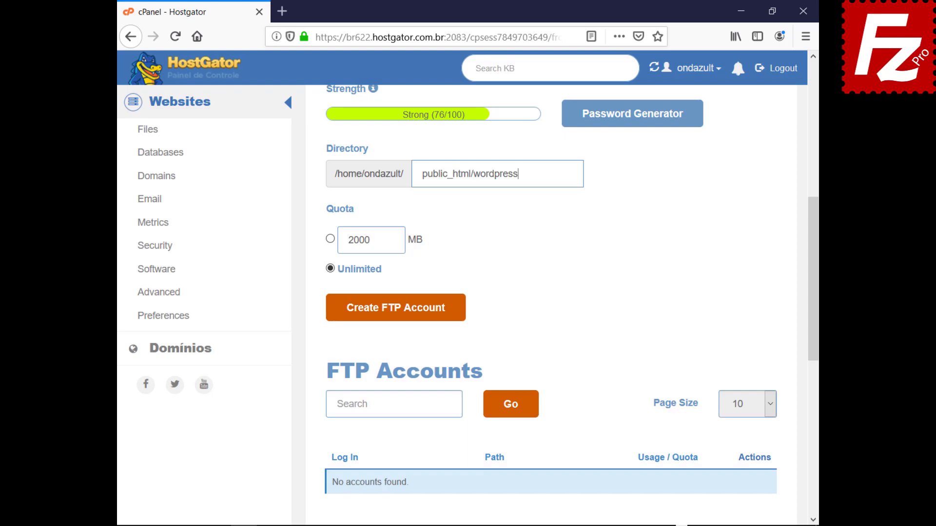
left_click(393, 316)
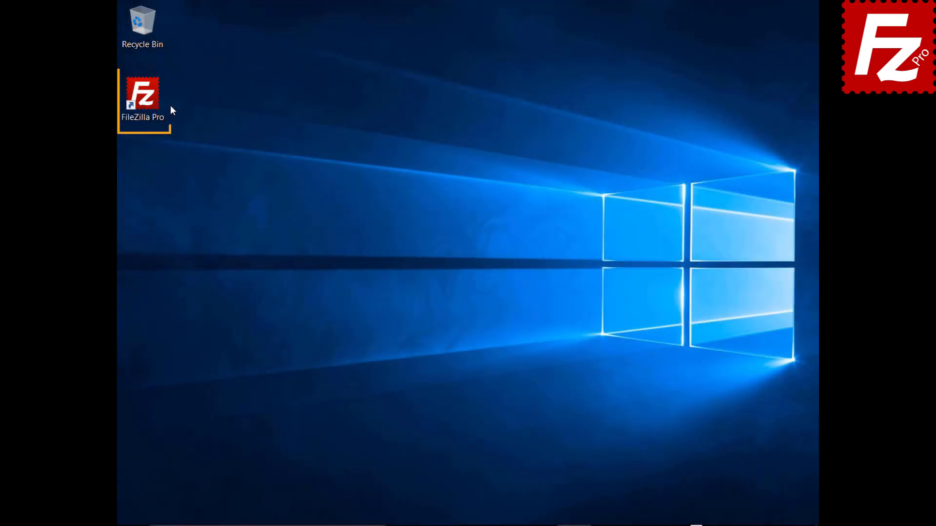
double_click(148, 101)
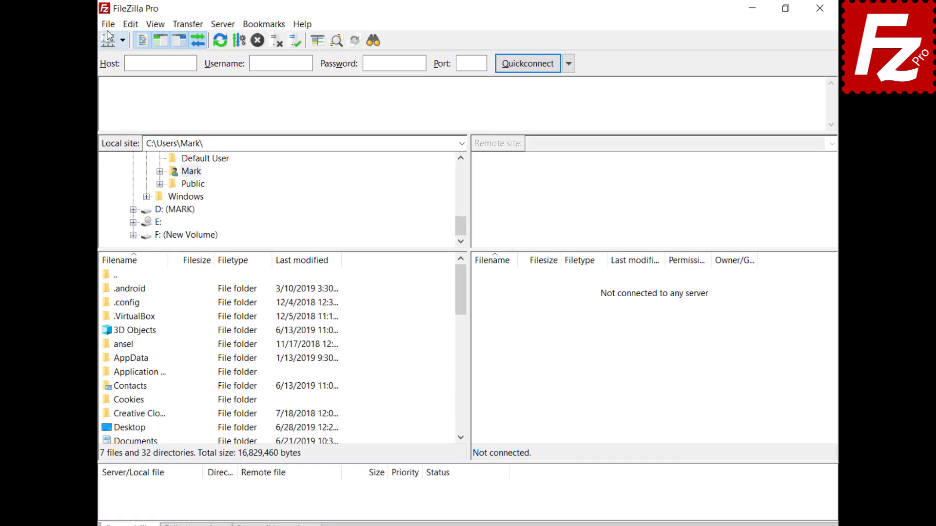
Add a Wordpress site for ftp.ondazultecnologia.com with Normal logon and the FTP credentials, then connect.
left_click(126, 24)
left_click(103, 40)
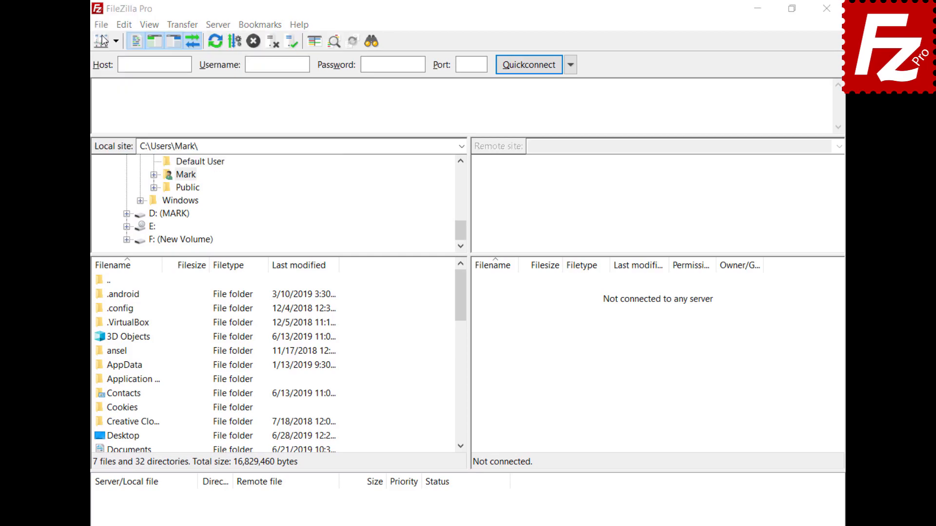
left_click(290, 363)
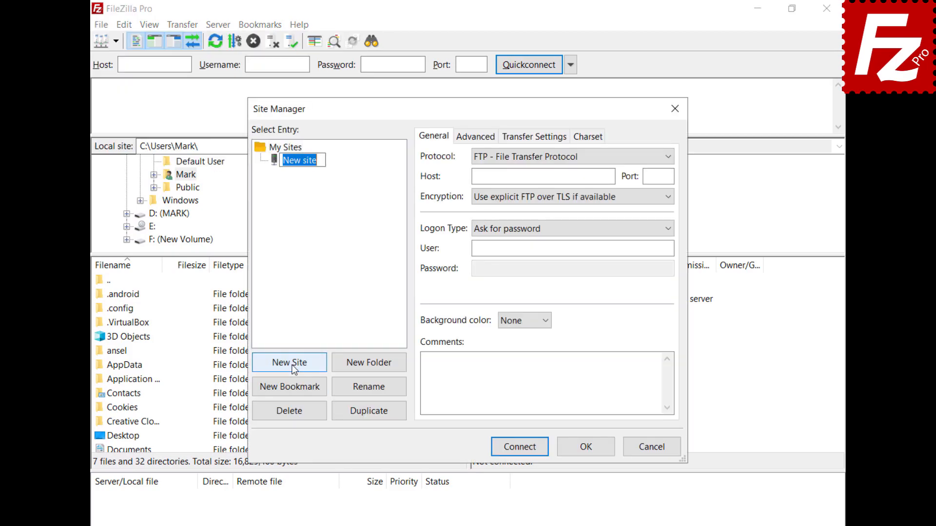
type("Wordpress")
key("Return")
type("ftp.ondazultecnologia.com")
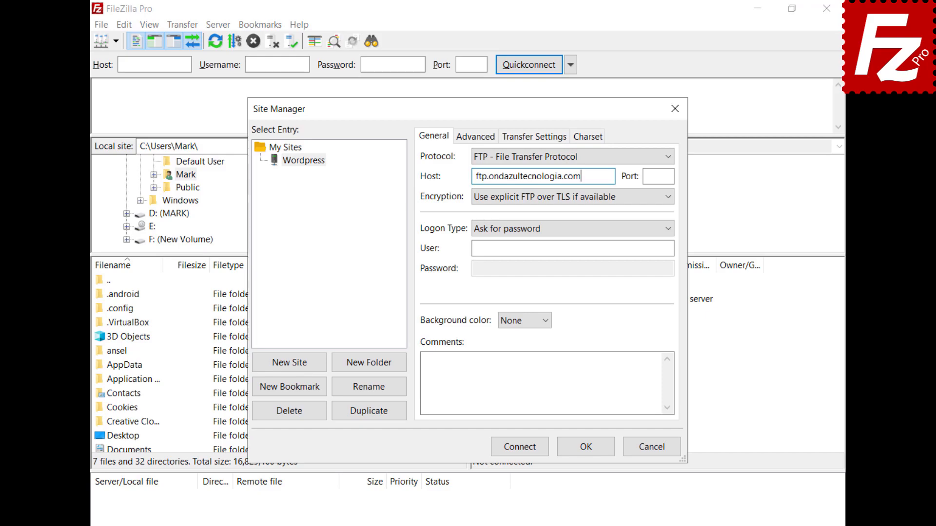
key("ctrl+v")
key("Tab")
key("ctrl+v")
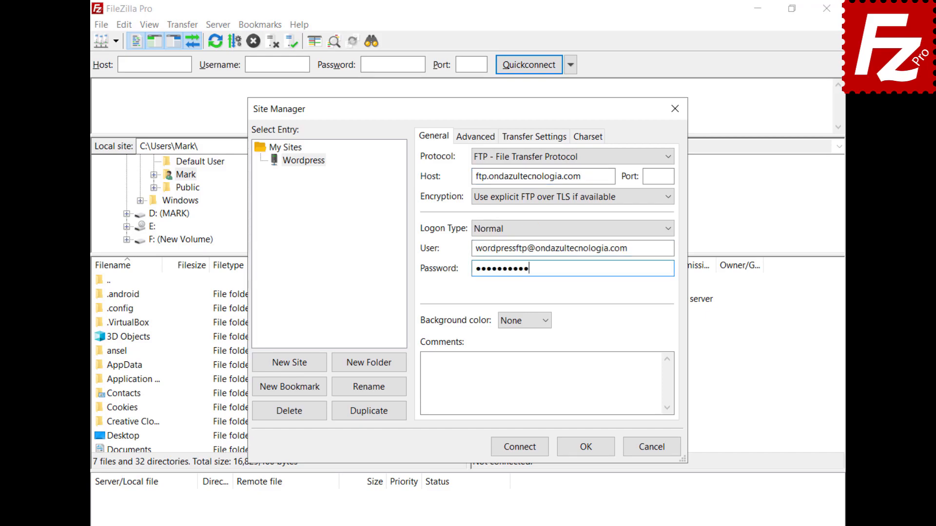
left_click(519, 451)
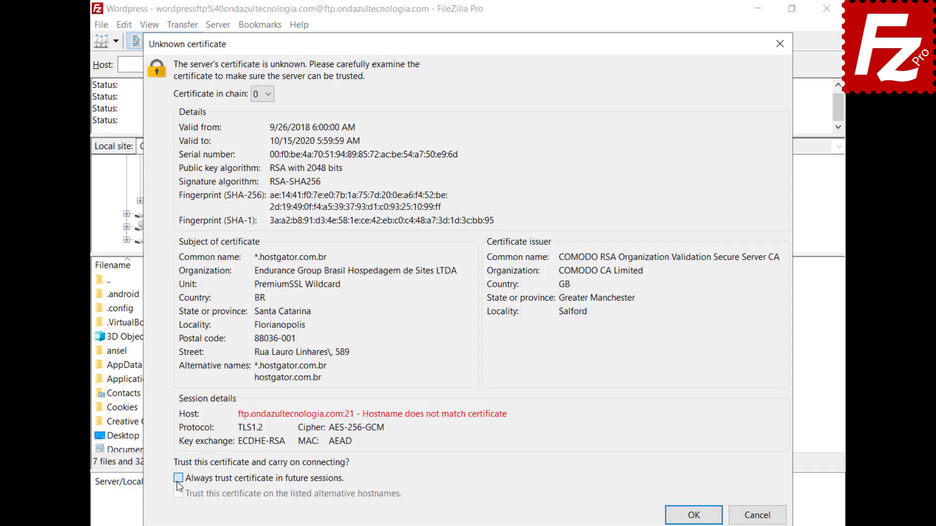
Always trust the server's certificate and open wp-blog-header.php for editing.
left_click(178, 478)
left_click(696, 517)
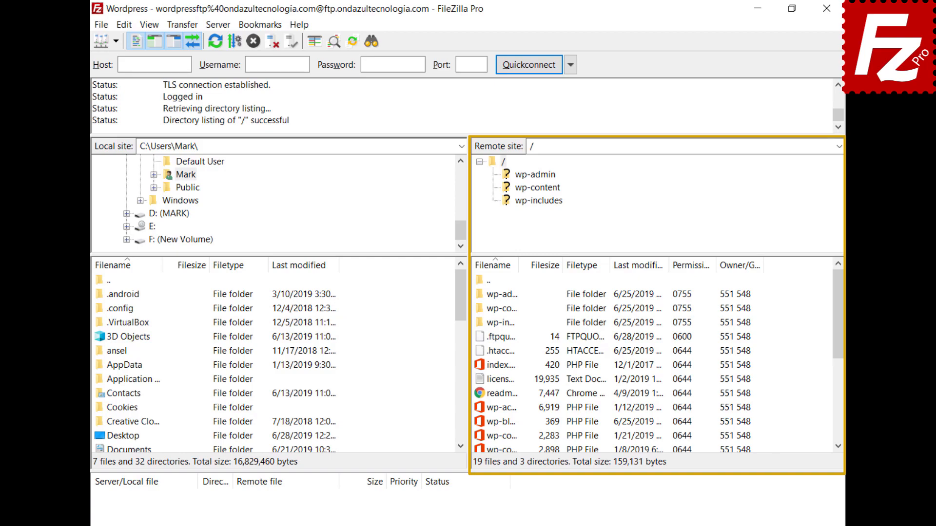
right_click(483, 422)
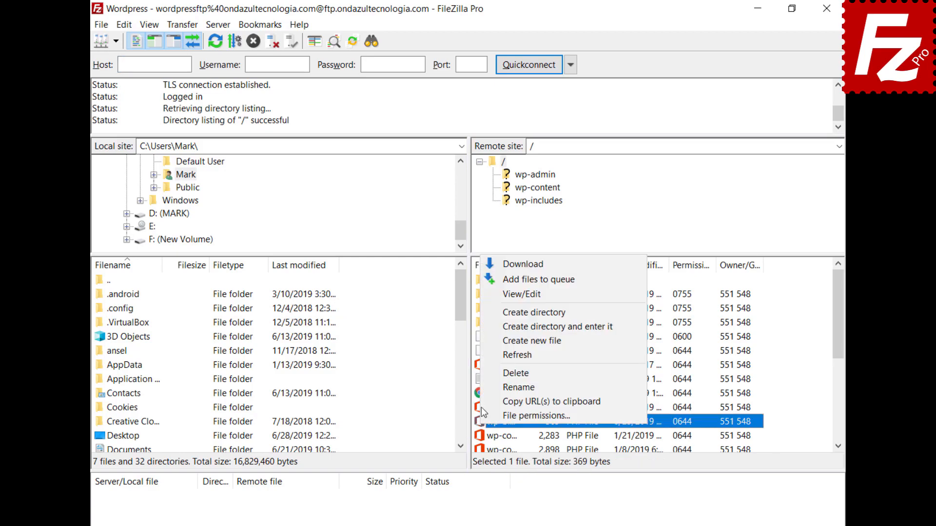
left_click(493, 295)
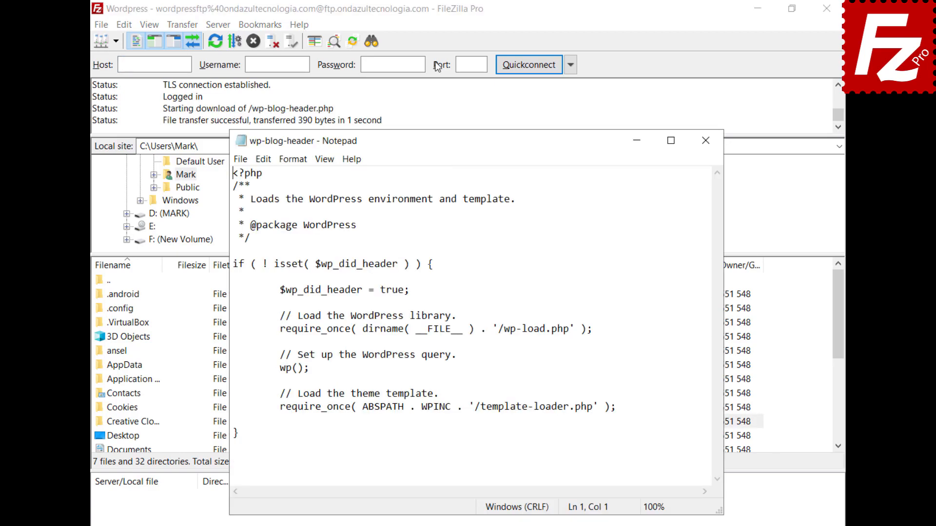
Add 'Enter a new line here' as the first line of wp-blog-header.php and save.
key("Return")
key("Up")
type("Enter a new li")
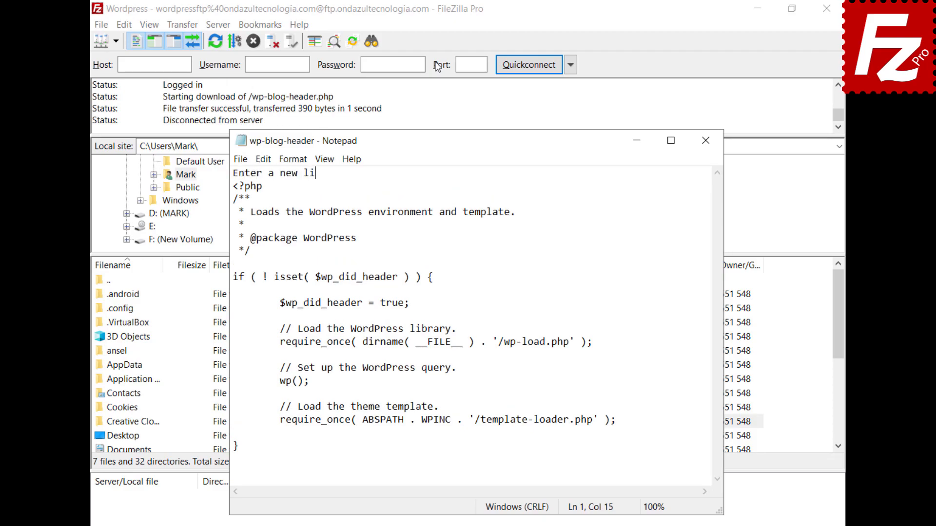
type("ne here")
left_click(239, 160)
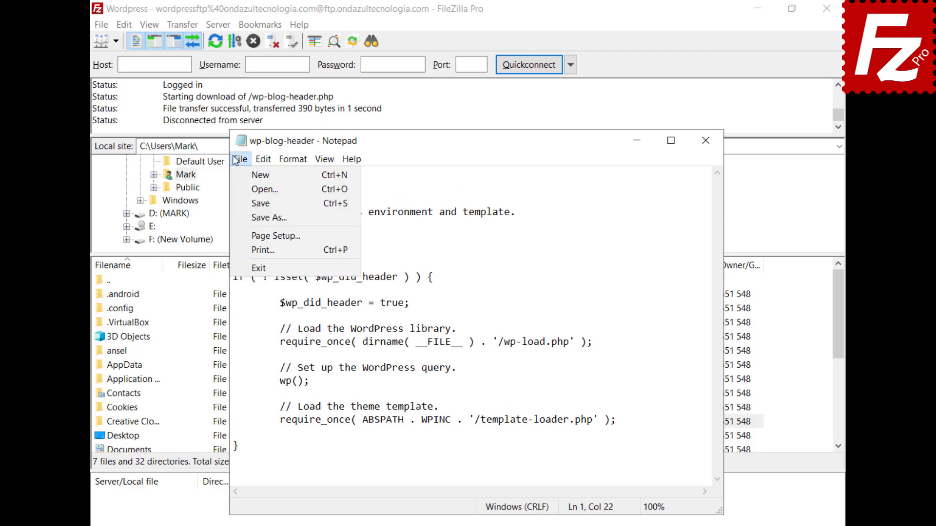
left_click(258, 268)
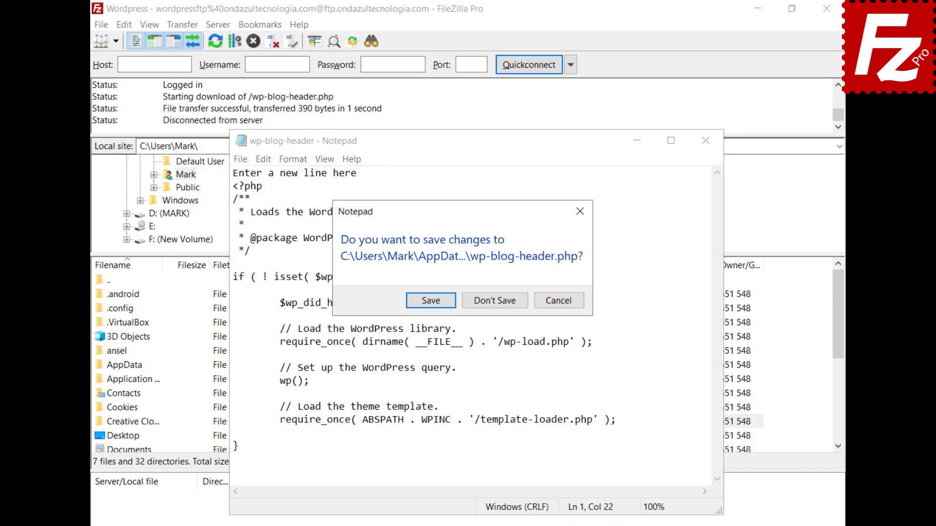
left_click(429, 300)
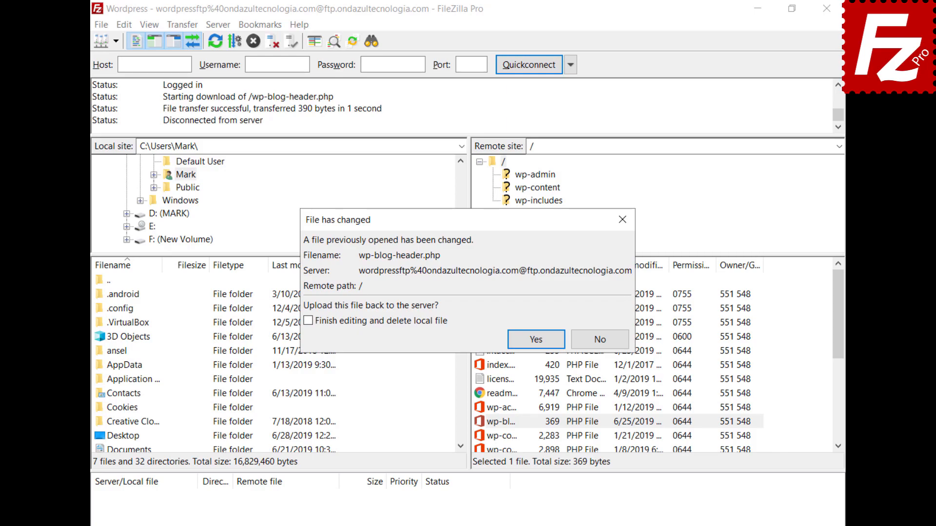
Confirm uploading the edited wp-blog-header.php back to the server.
left_click(537, 339)
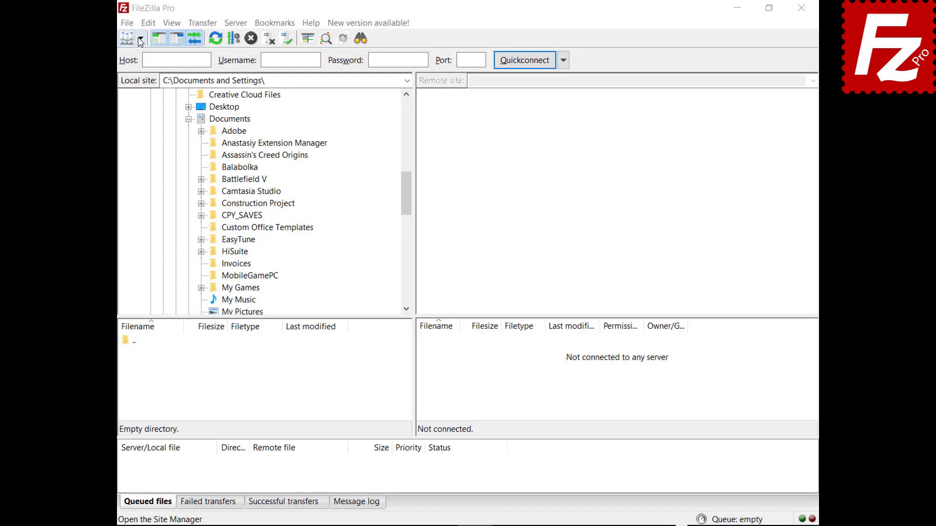
Reconnect to the saved site, drag Financial.xlsx to local Documents and Evaluation to the server root.
left_click(141, 38)
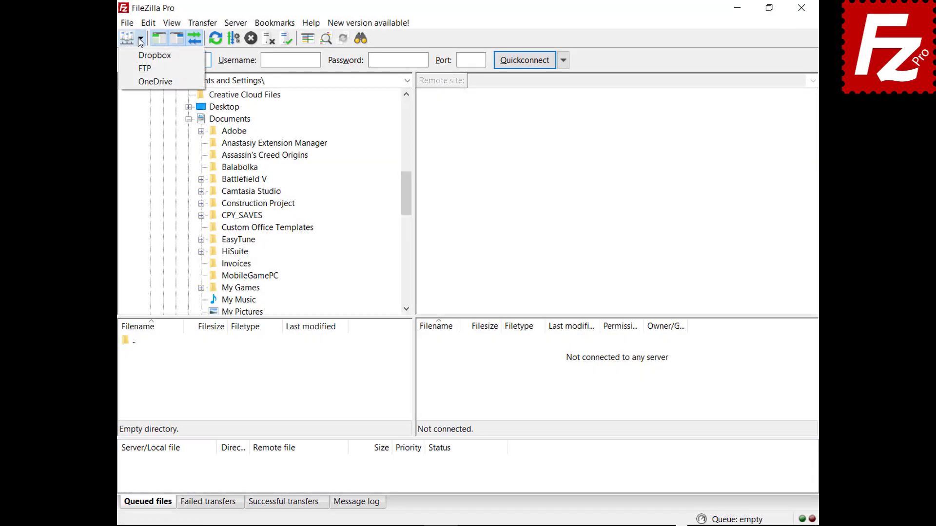
left_click(142, 68)
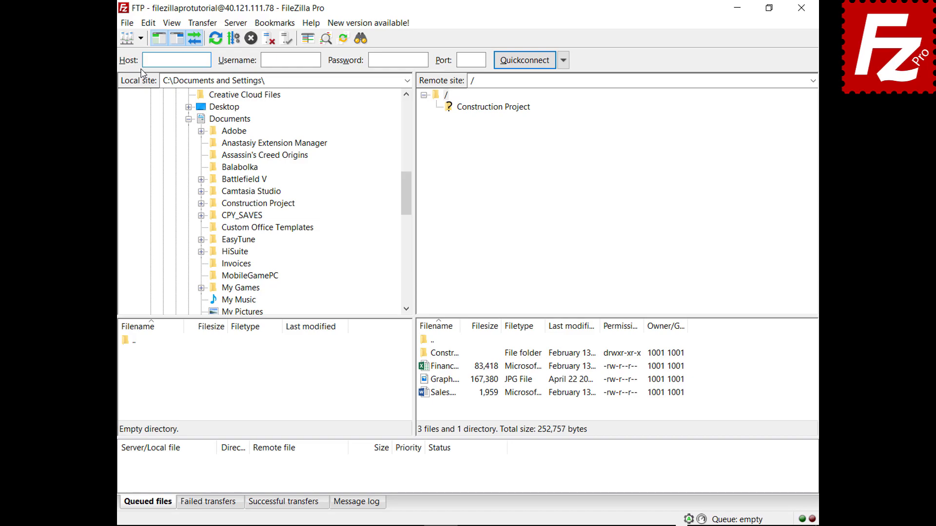
left_click(428, 370)
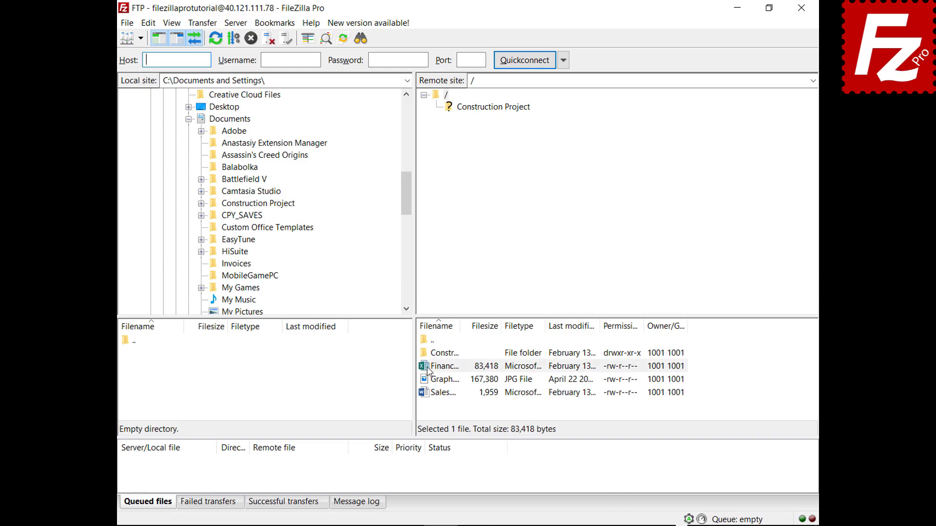
left_click_drag(428, 370, 262, 122)
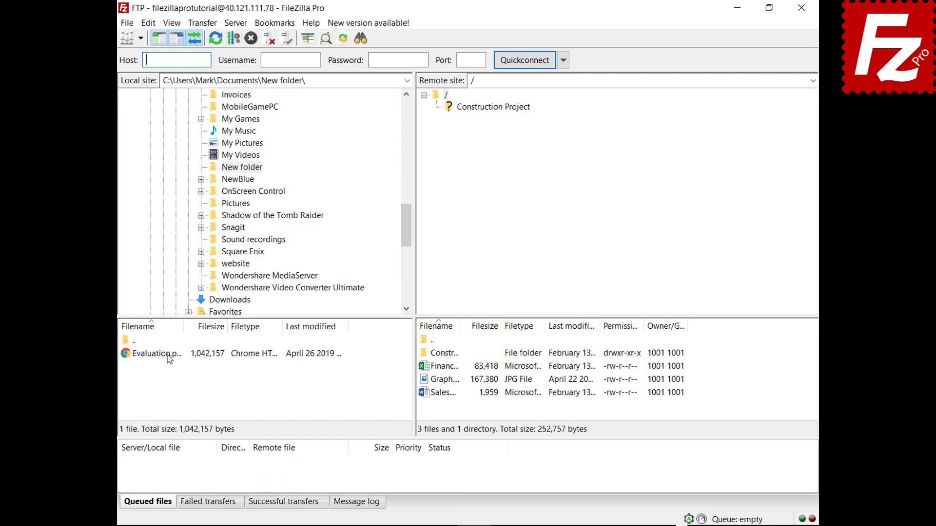
left_click(168, 356)
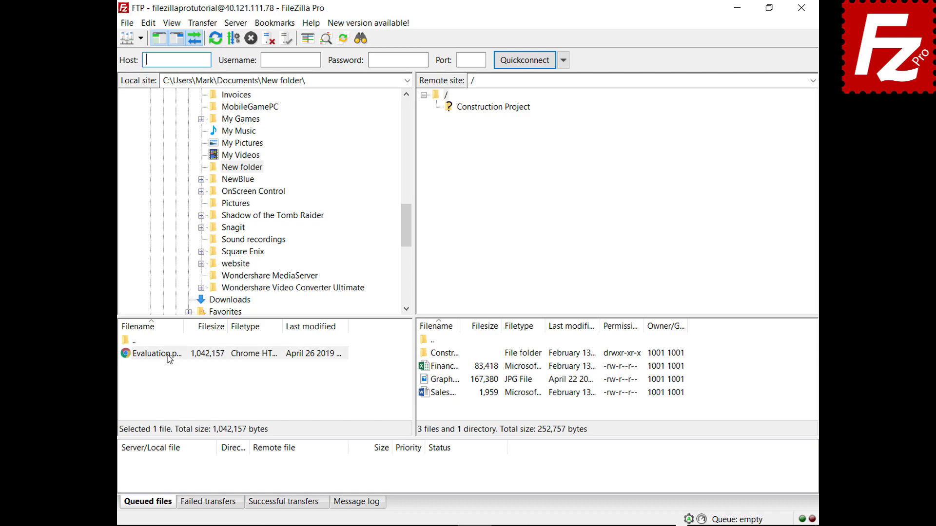
left_click_drag(168, 355, 454, 410)
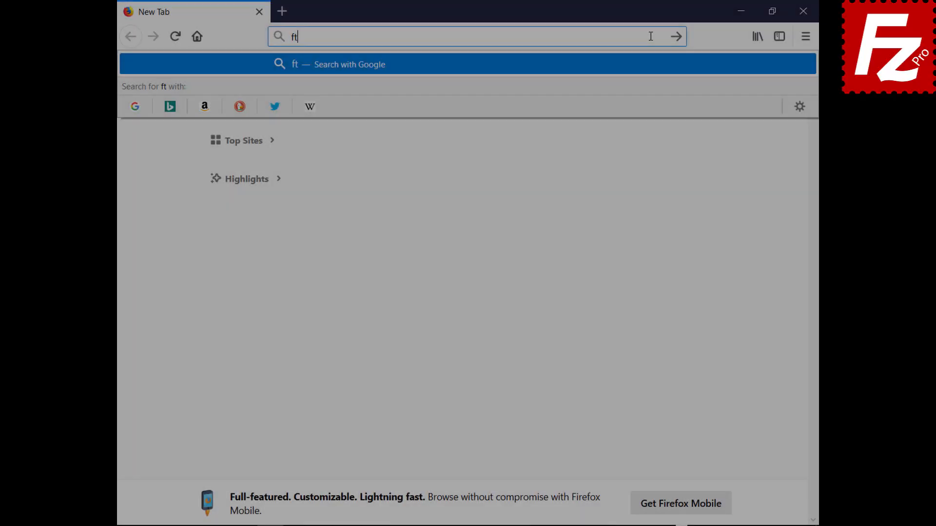
Load ftptest.net and enter host 40.121.111.78 with the tutorial account's username and password.
type("ptest.net")
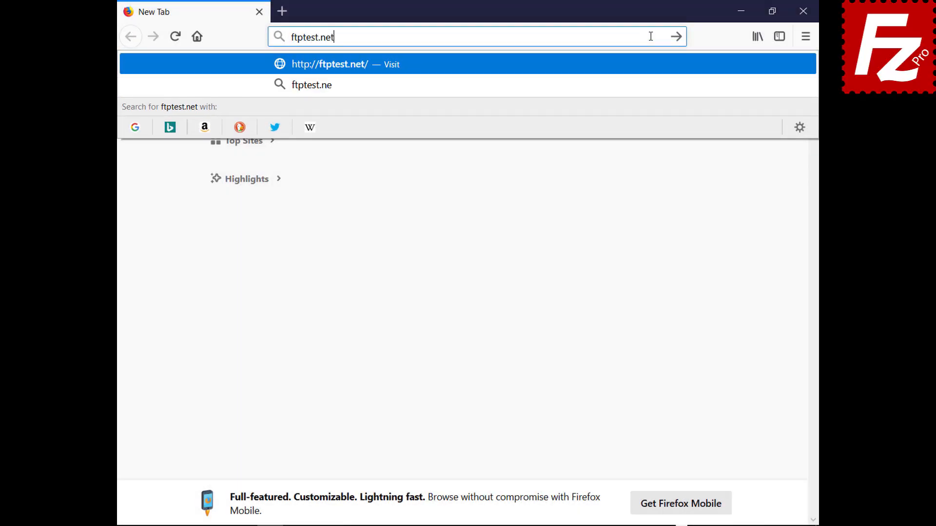
key("Return")
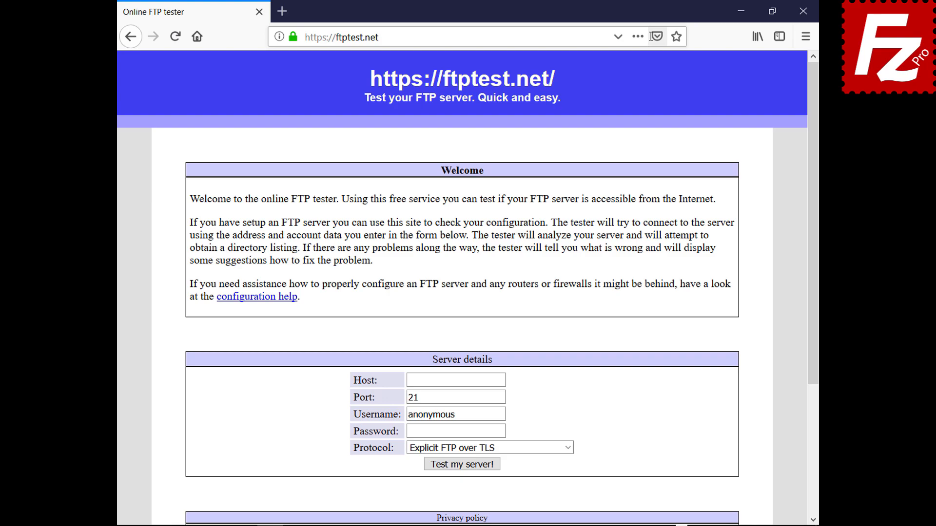
left_click(501, 381)
type("40.121.111.78")
left_click(502, 414)
key("BackSpace")
key("BackSpace")
key("BackSpace")
key("BackSpace")
key("BackSpace")
key("BackSpace")
key("BackSpace")
key("BackSpace")
key("BackSpace")
type("filezillaprotutorial")
left_click(503, 433)
type("•••••••••")
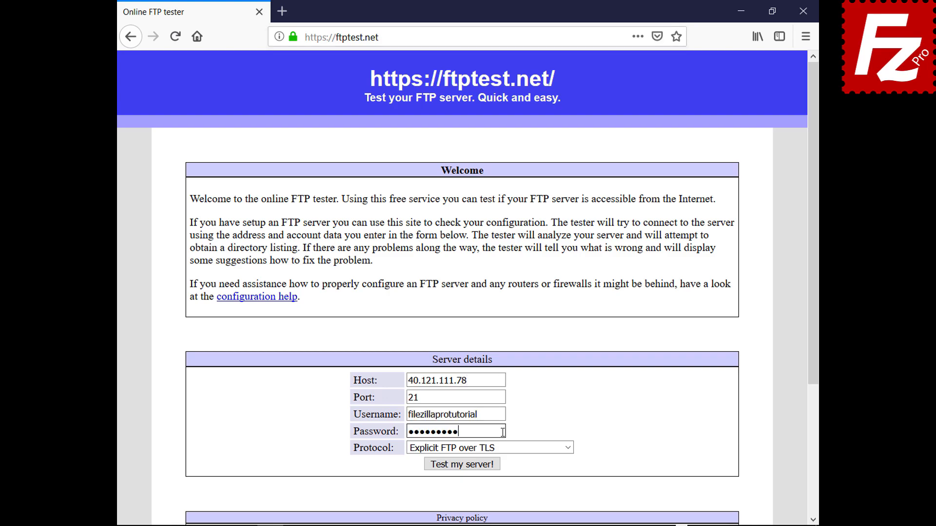
Set the protocol to 'Allow fallback to plain FTP (insecure)' and run the server test.
left_click(561, 448)
left_click(566, 490)
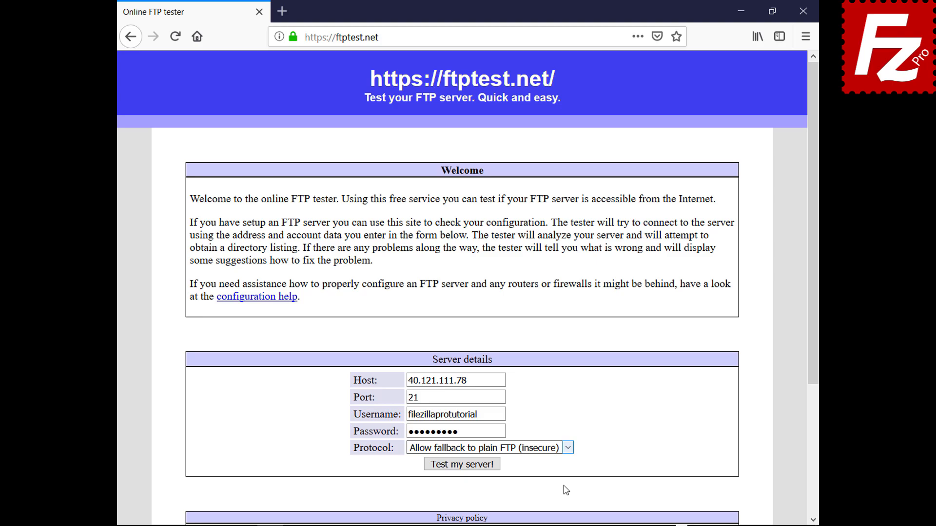
left_click(467, 465)
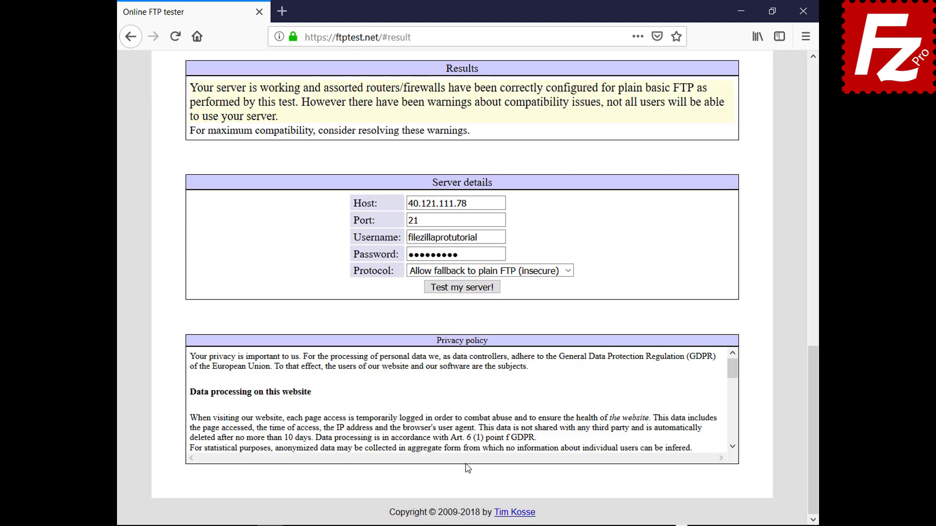
left_click_drag(814, 405, 769, 126)
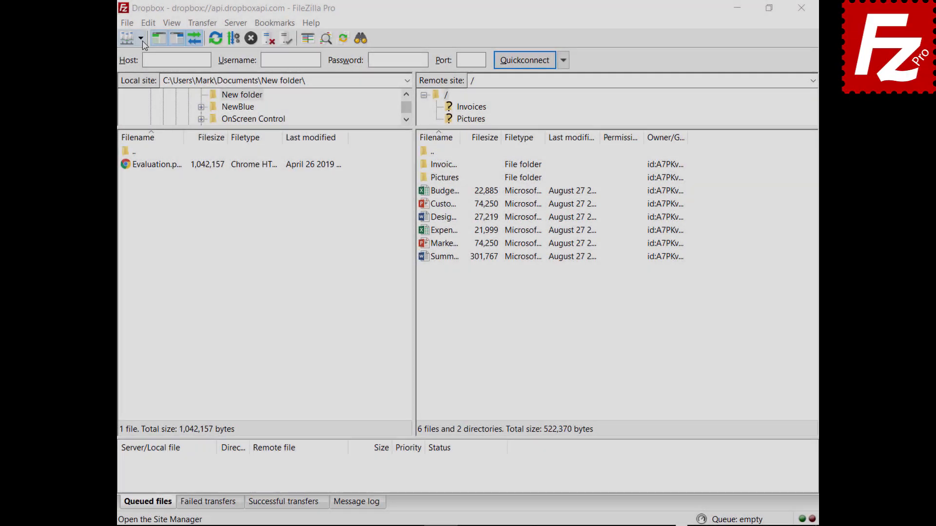
Connect to the saved OneDrive site in a new tab beside Dropbox, then switch back to Dropbox.
left_click(140, 38)
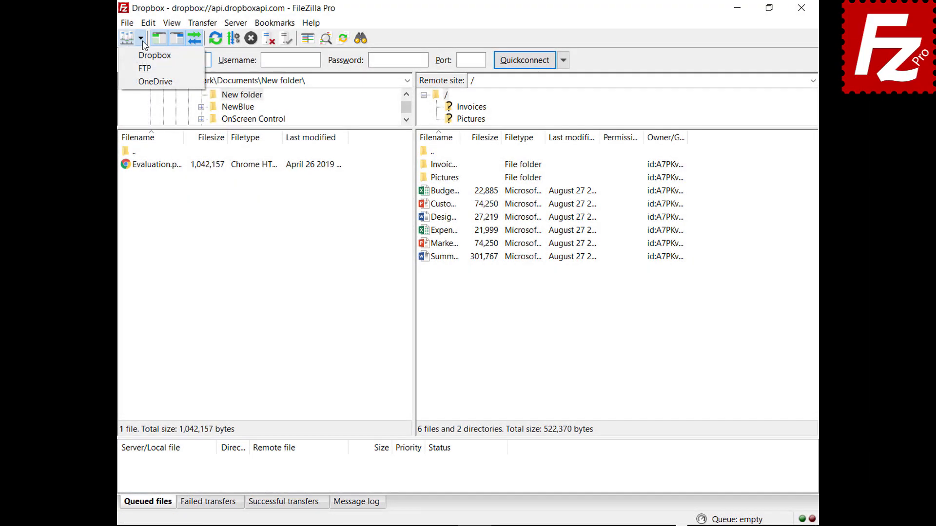
left_click(144, 82)
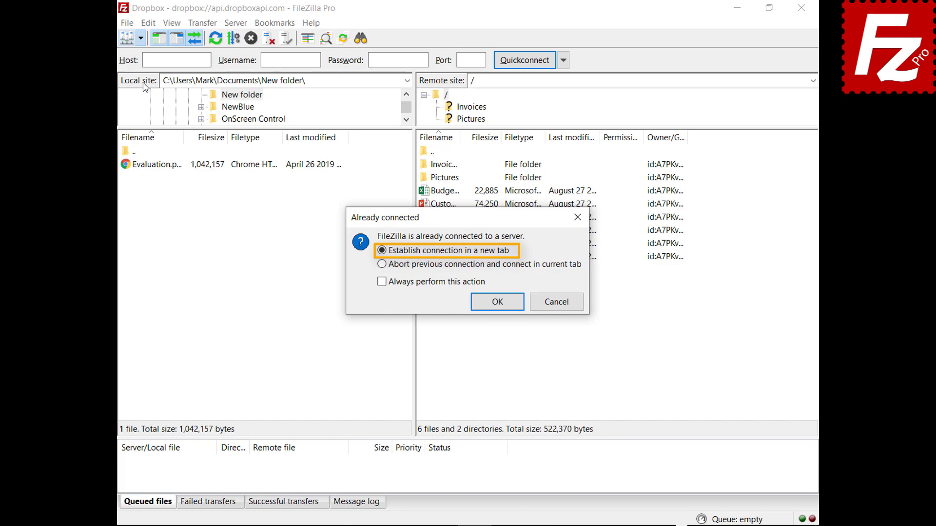
left_click(500, 304)
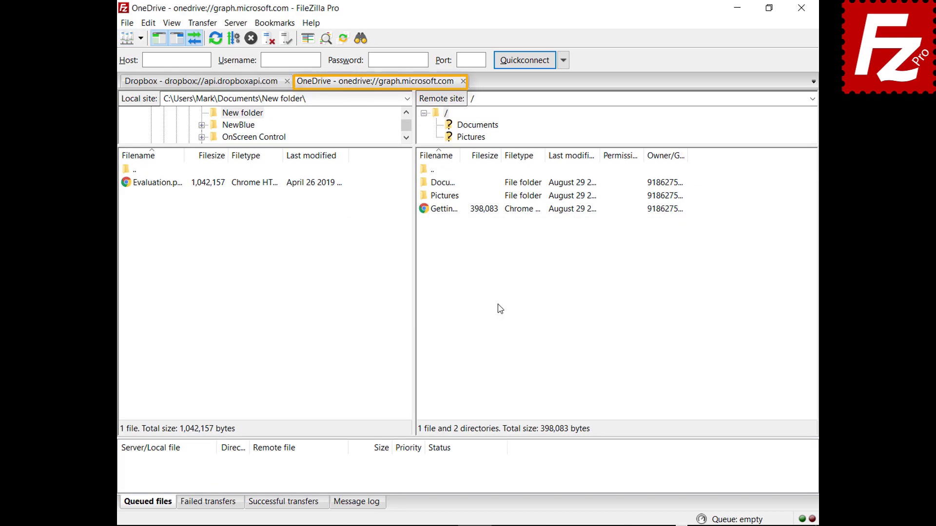
left_click(200, 82)
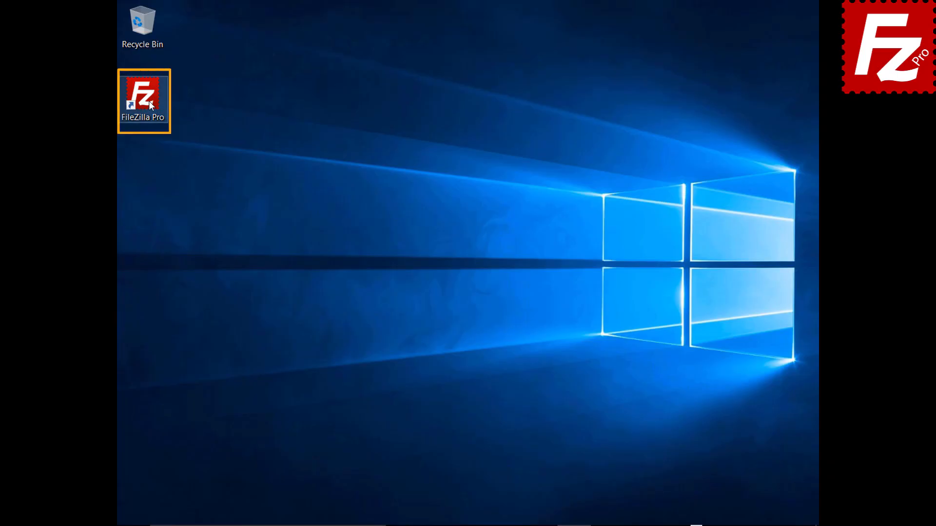
Launch FileZilla Pro and quick-connect to 40.121.111.78 with the tutorial account's username and password.
double_click(150, 104)
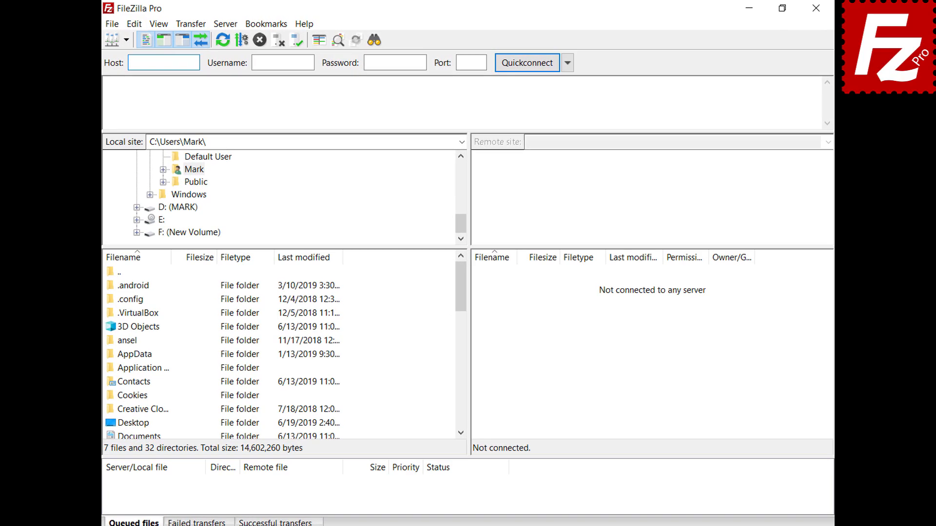
type("40.121.111.78")
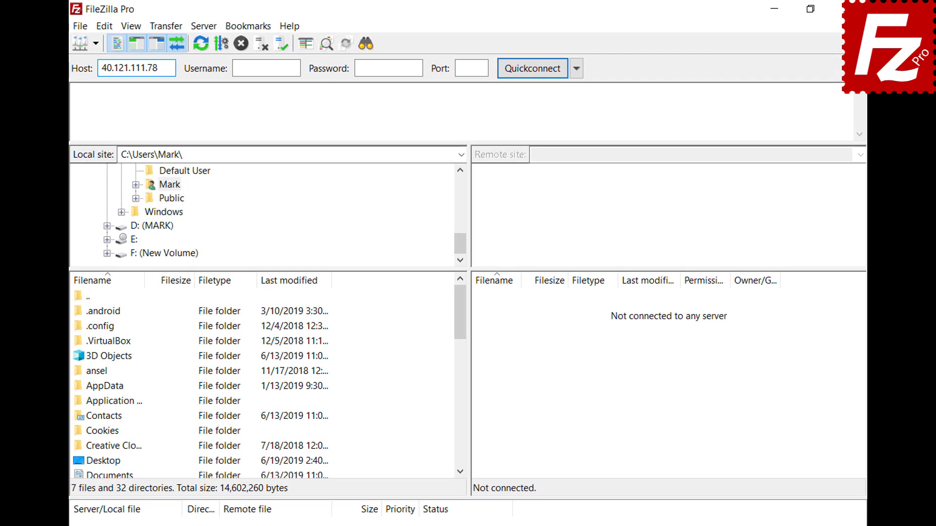
key("Tab")
type("zillaprotutorial")
key("Tab")
type("•••••••••")
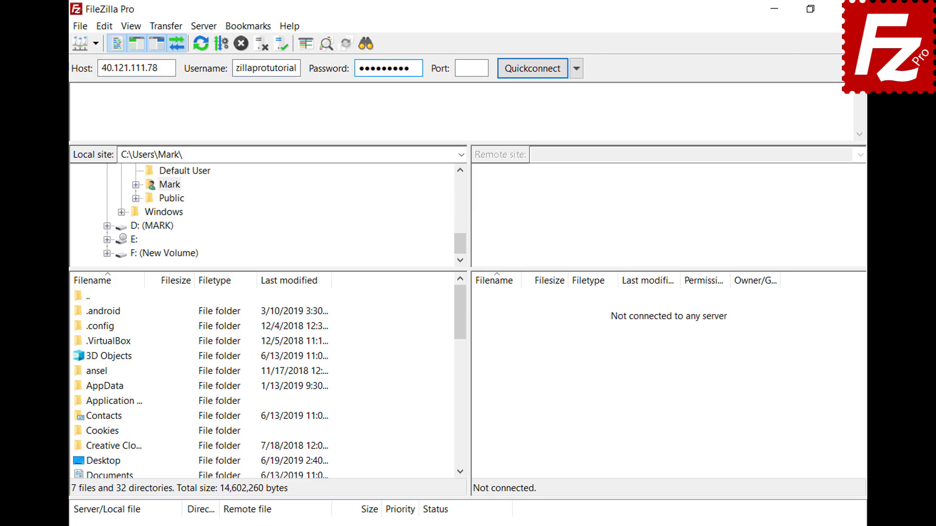
key("Return")
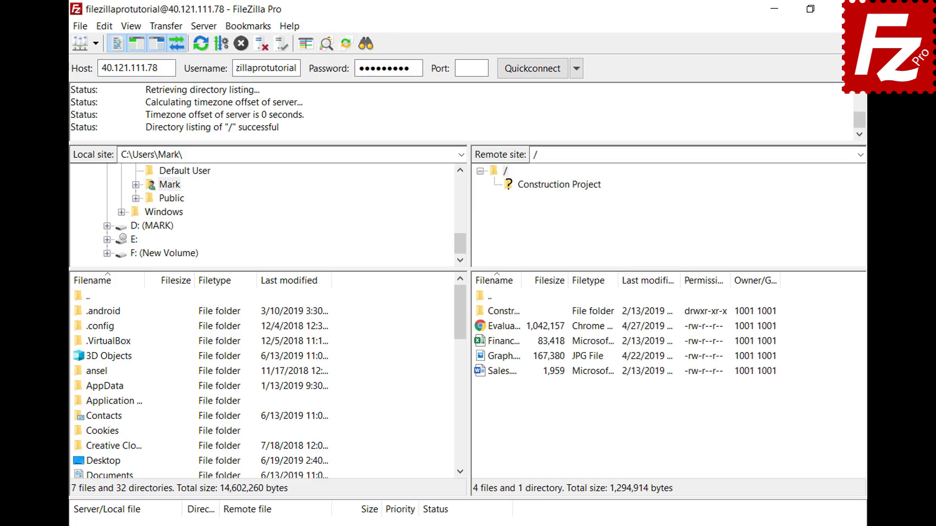
Copy the connection to Site Manager as 'New connection' and bring up the Manual transfer dialog.
left_click(80, 27)
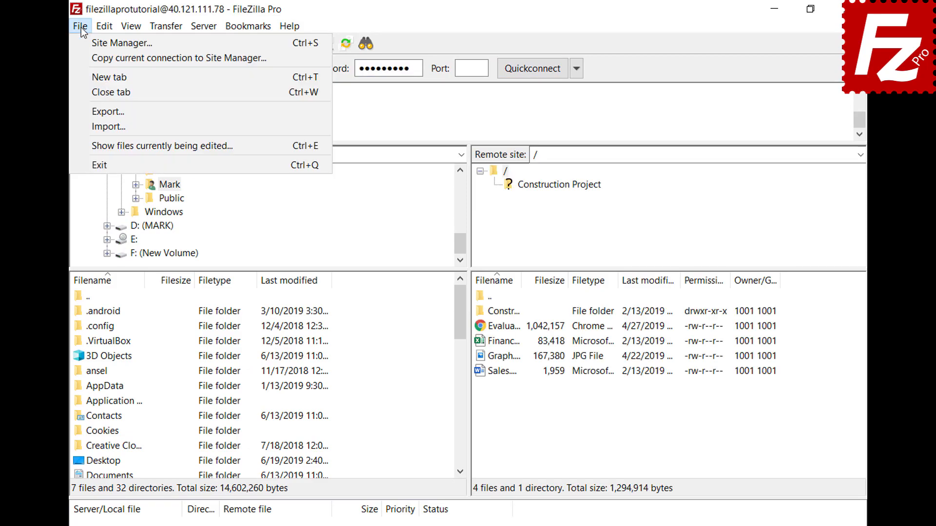
left_click(84, 57)
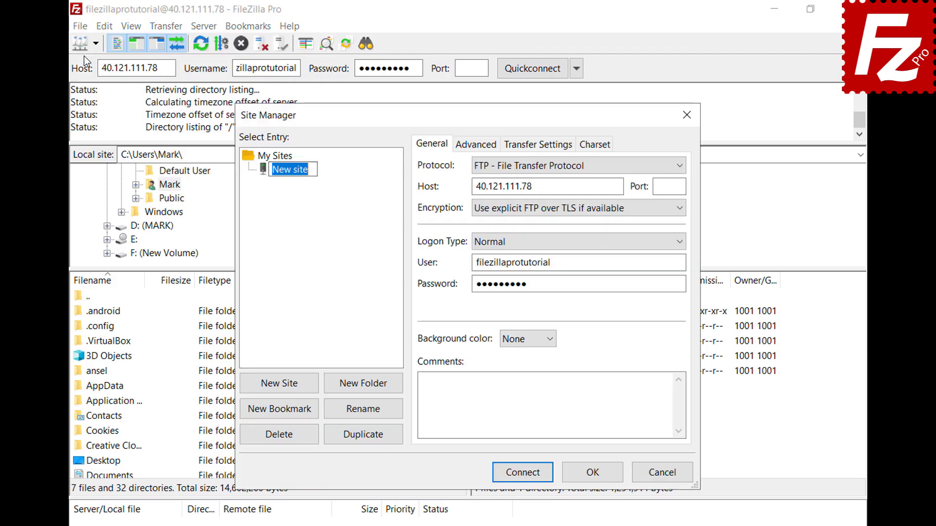
type("New connectio")
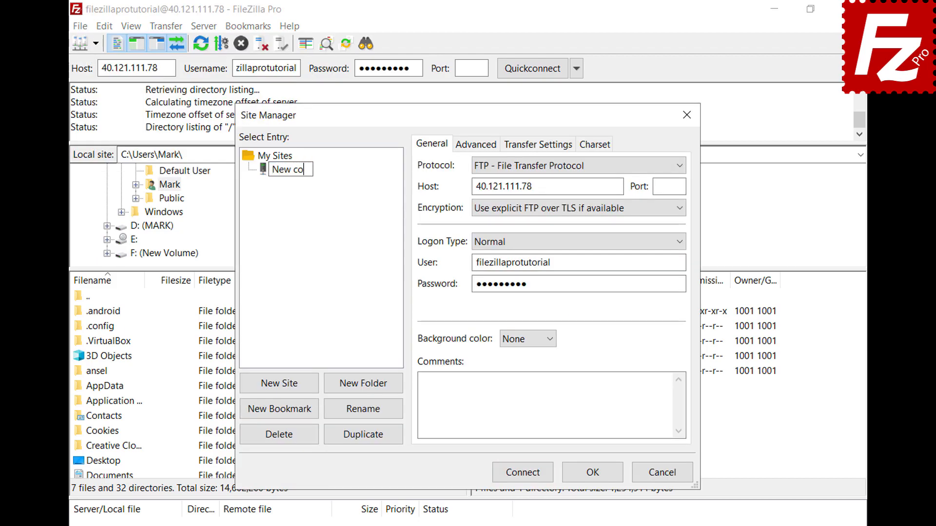
type("n")
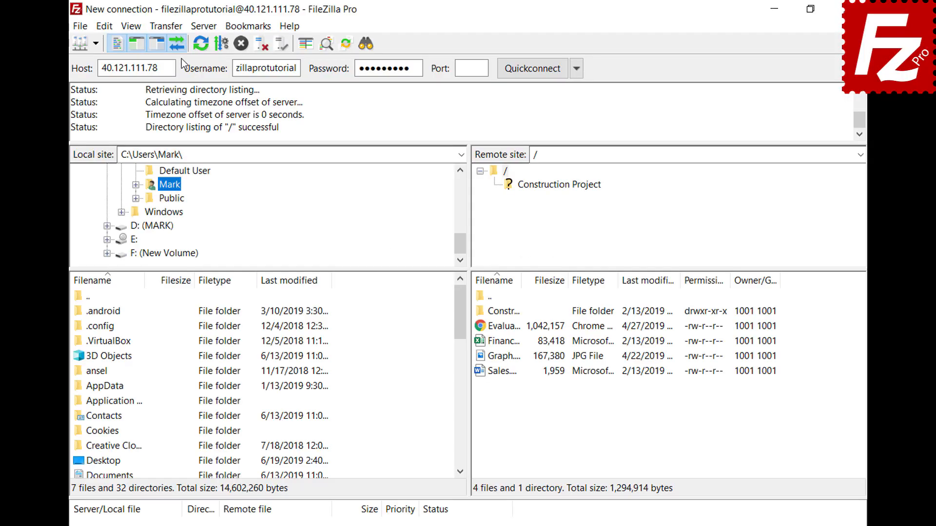
left_click(166, 27)
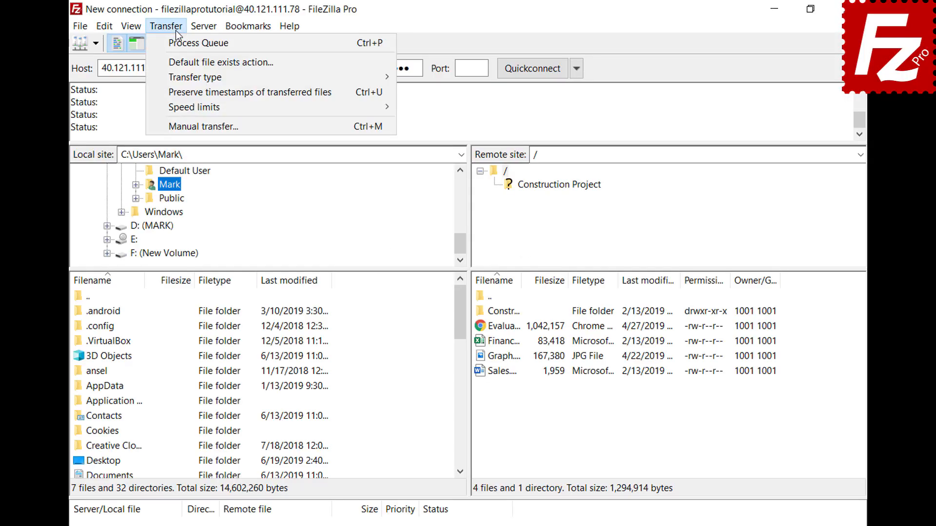
left_click(190, 127)
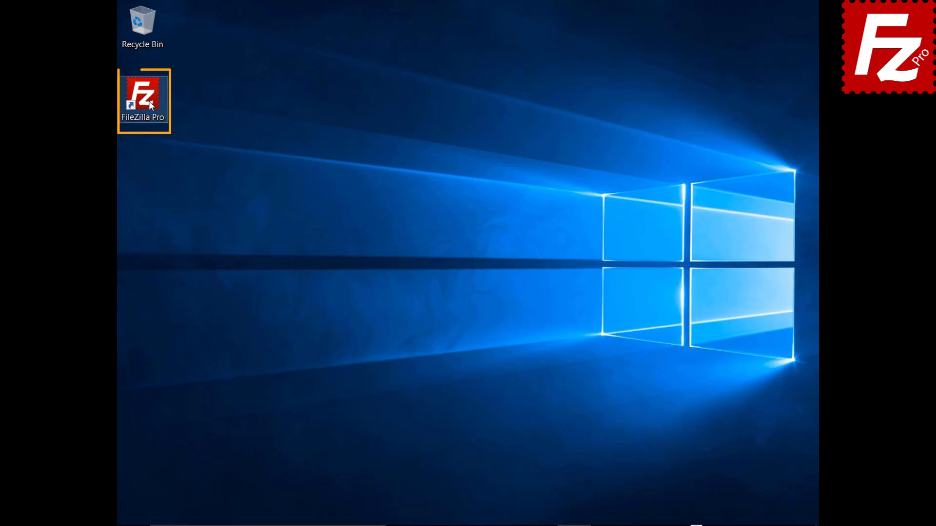
Launch FileZilla Pro, reconnect to the last server, disconnect, then reconnect once more.
double_click(149, 105)
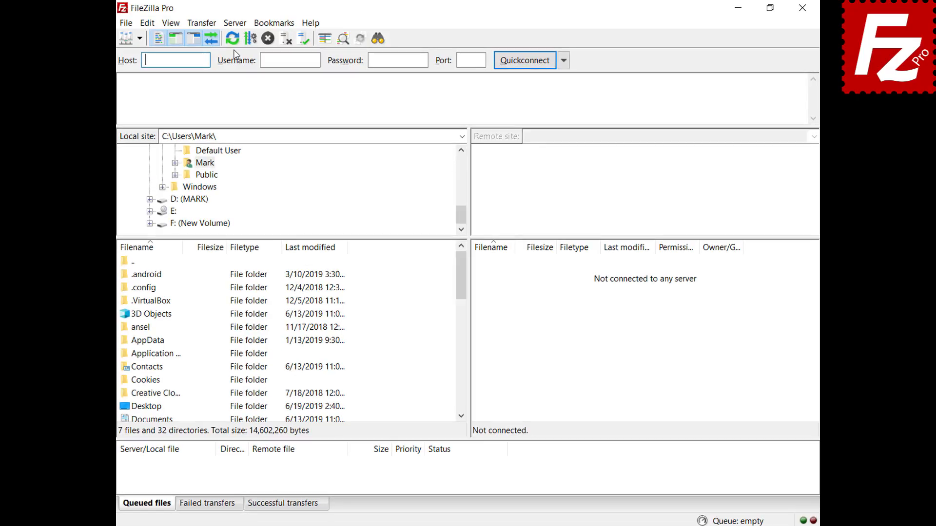
left_click(217, 25)
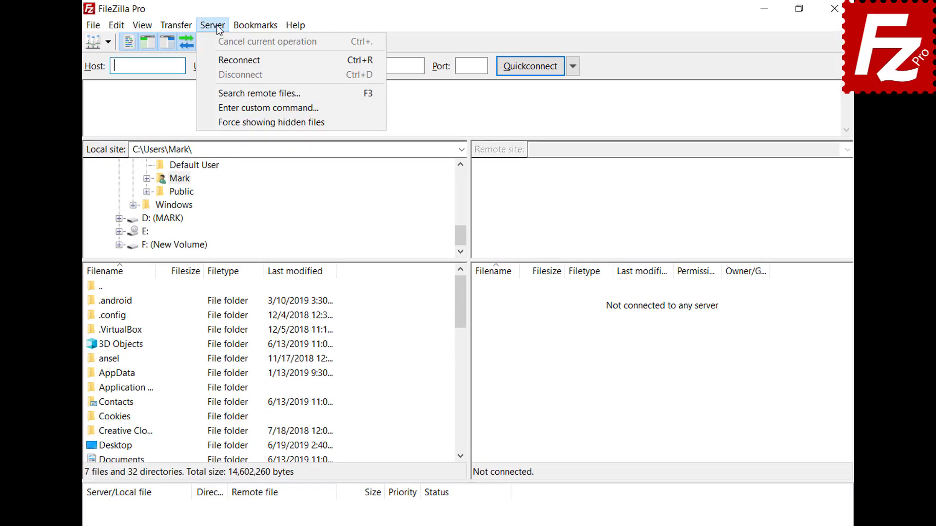
left_click(221, 58)
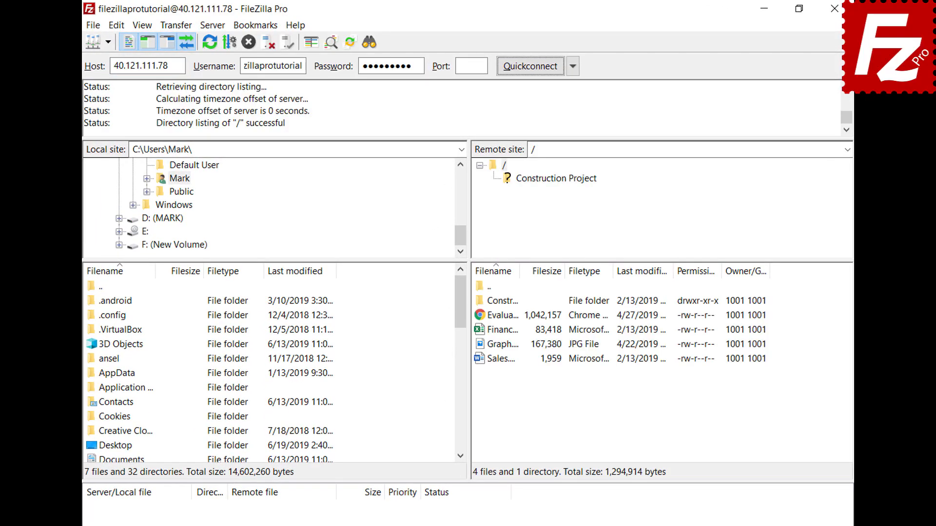
left_click(212, 25)
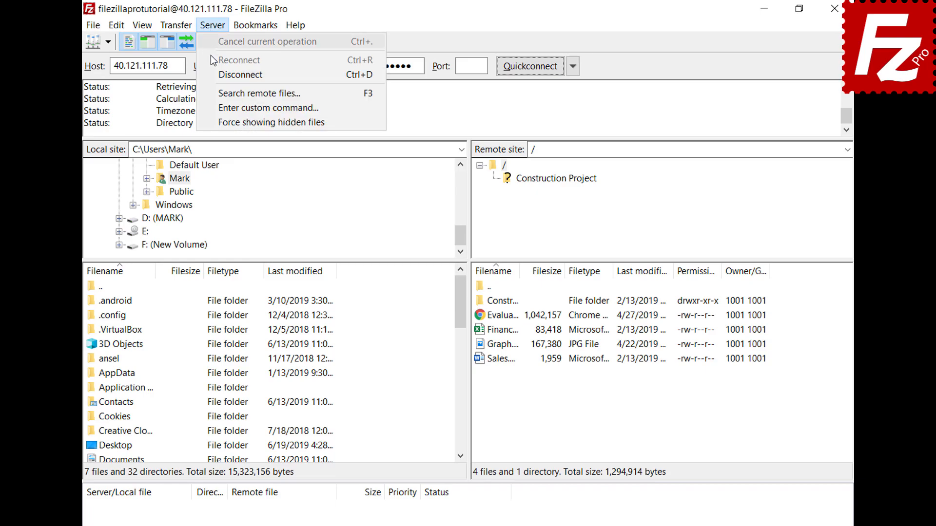
left_click(218, 75)
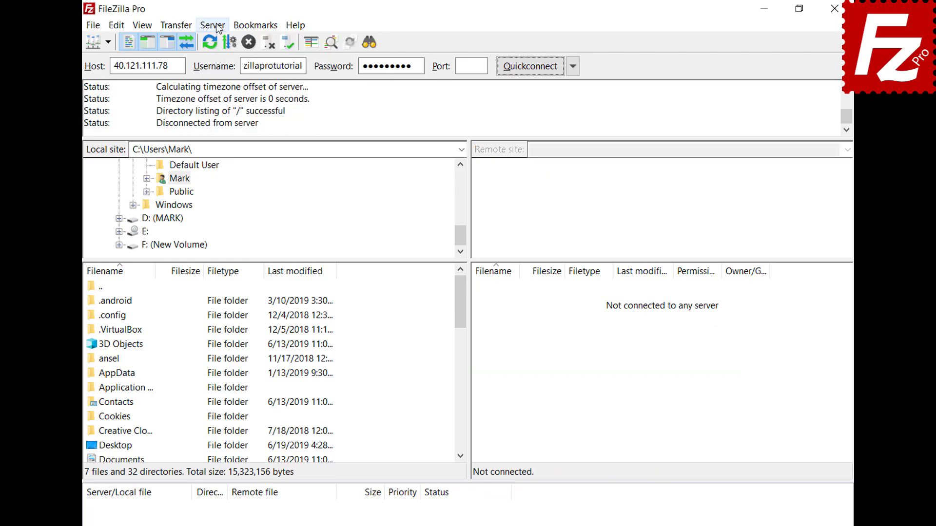
left_click(218, 25)
left_click(222, 59)
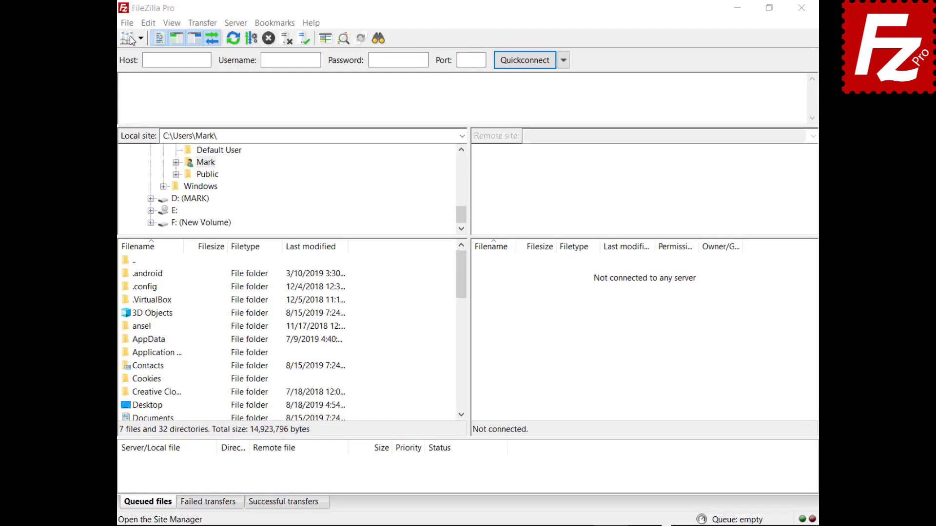
Add a new site named 'Google Drive' using the Google Drive protocol.
left_click(127, 23)
left_click(129, 34)
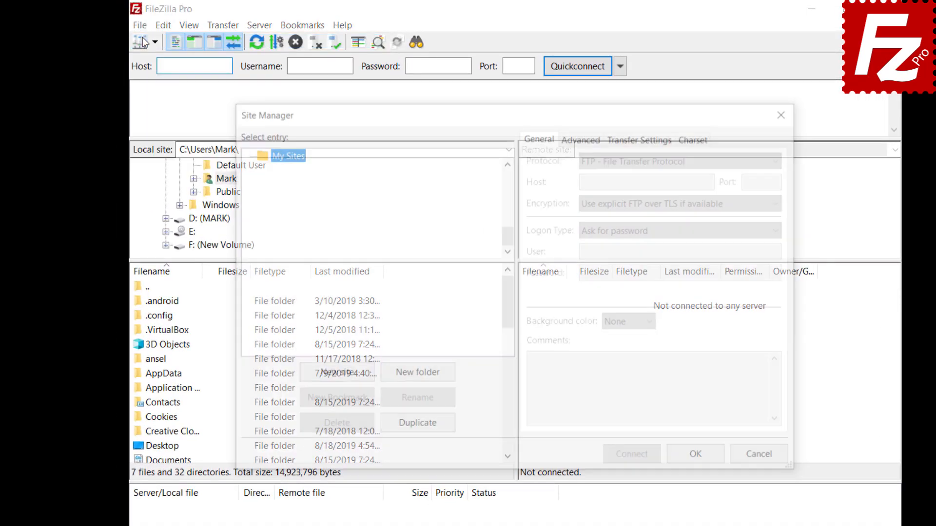
left_click(334, 376)
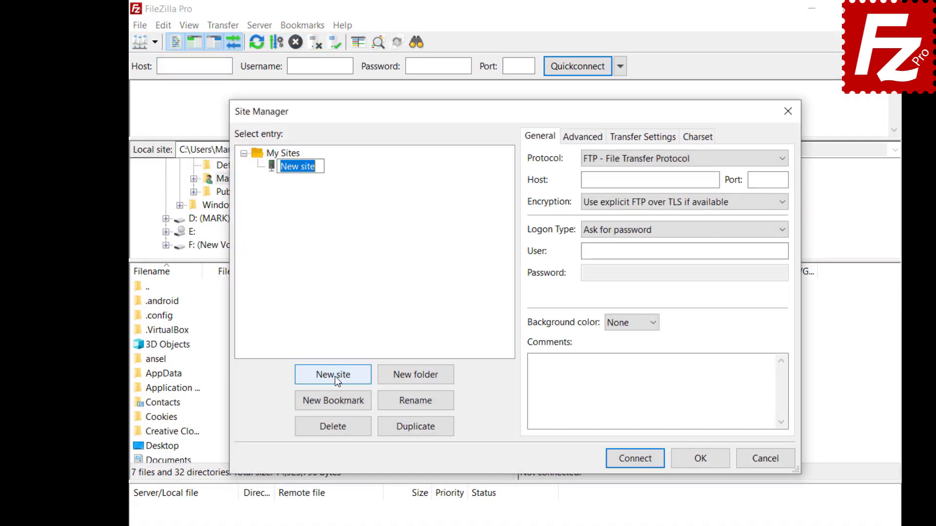
type("Google Drive")
left_click(776, 159)
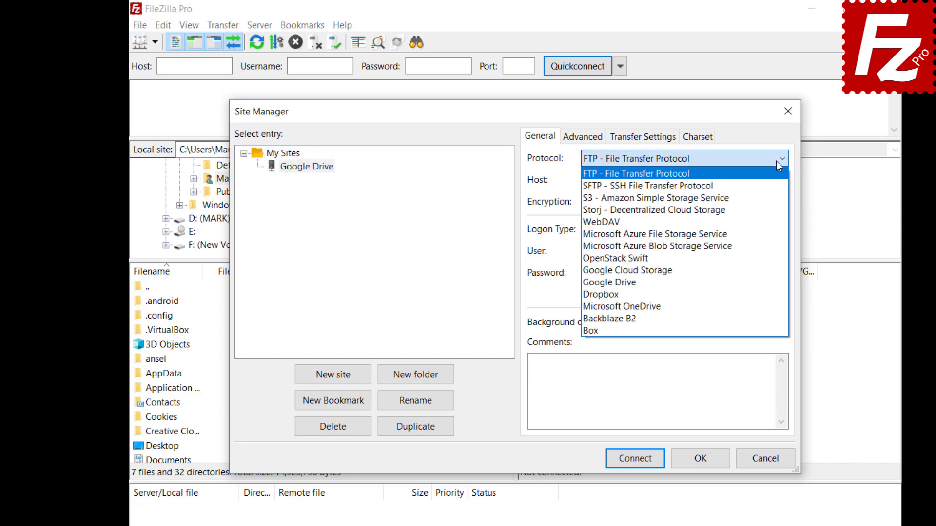
left_click(771, 282)
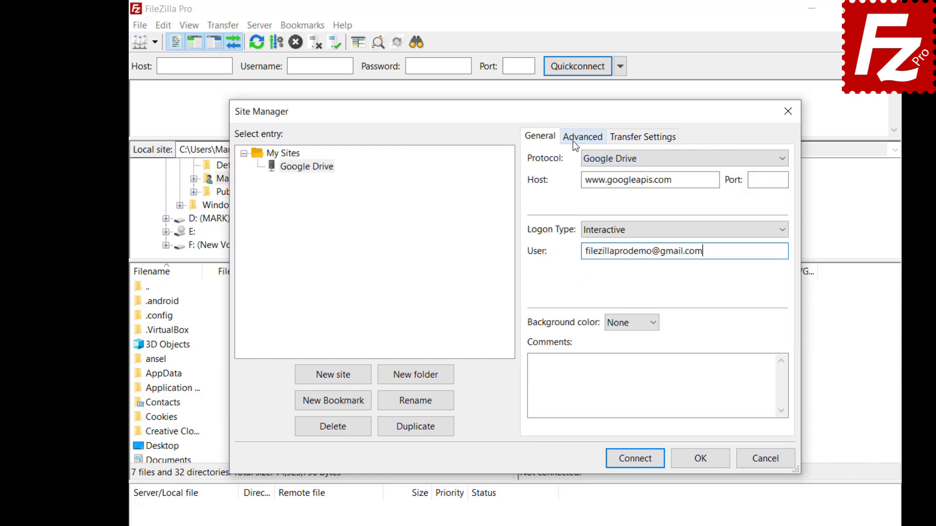
Set the site's default local directory to the Construction Project folder.
left_click(575, 137)
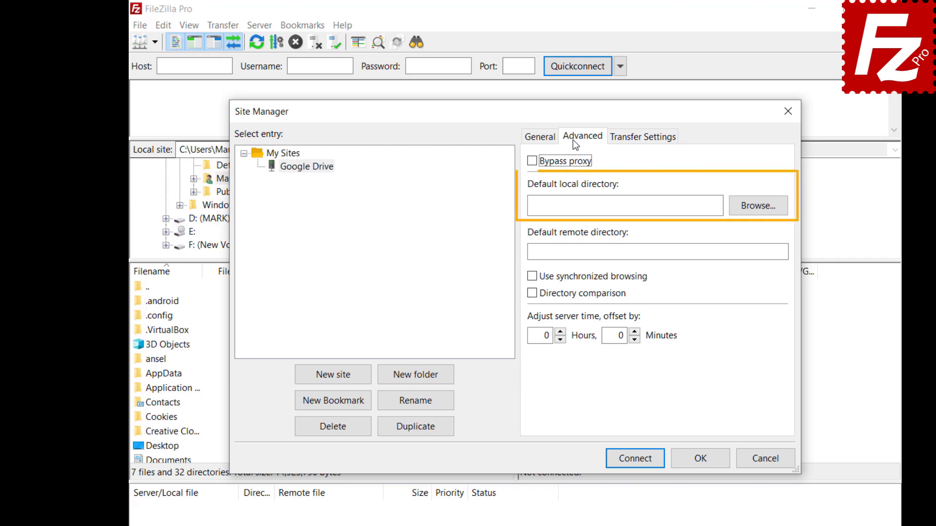
left_click(757, 215)
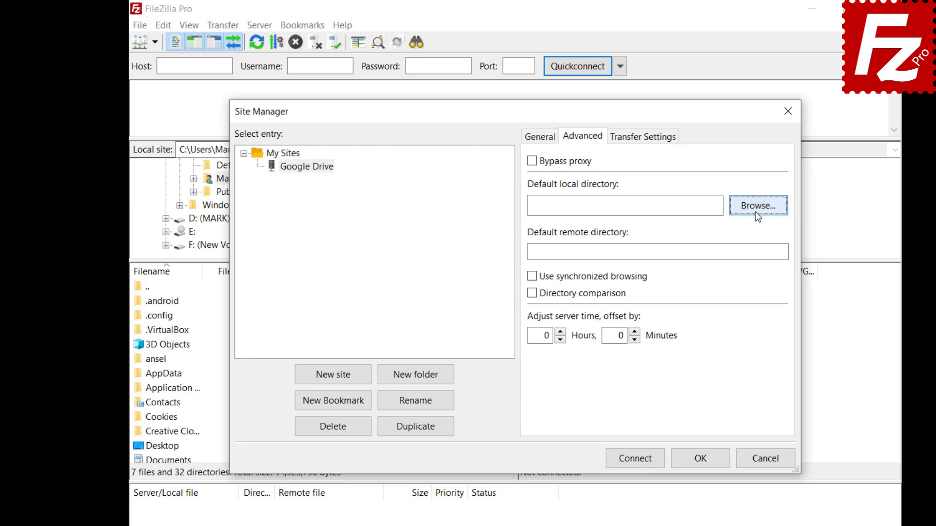
double_click(408, 287)
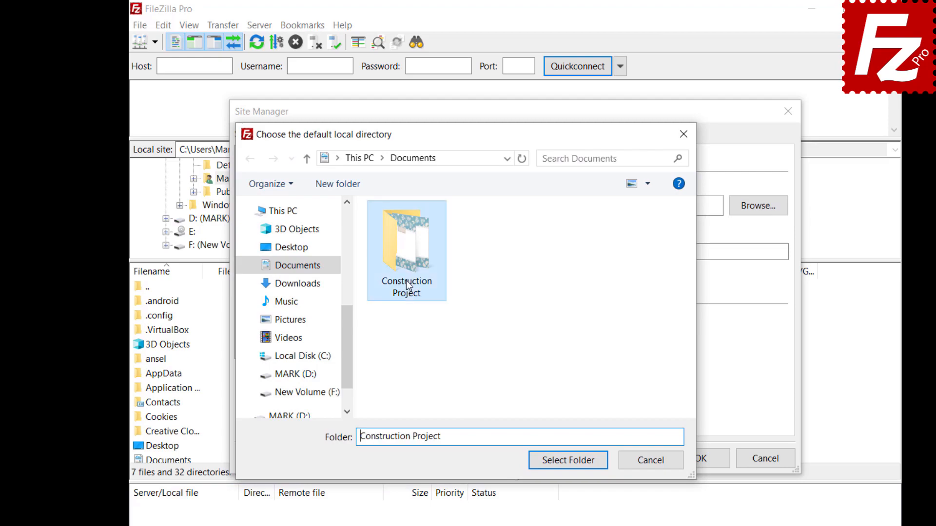
left_click(568, 464)
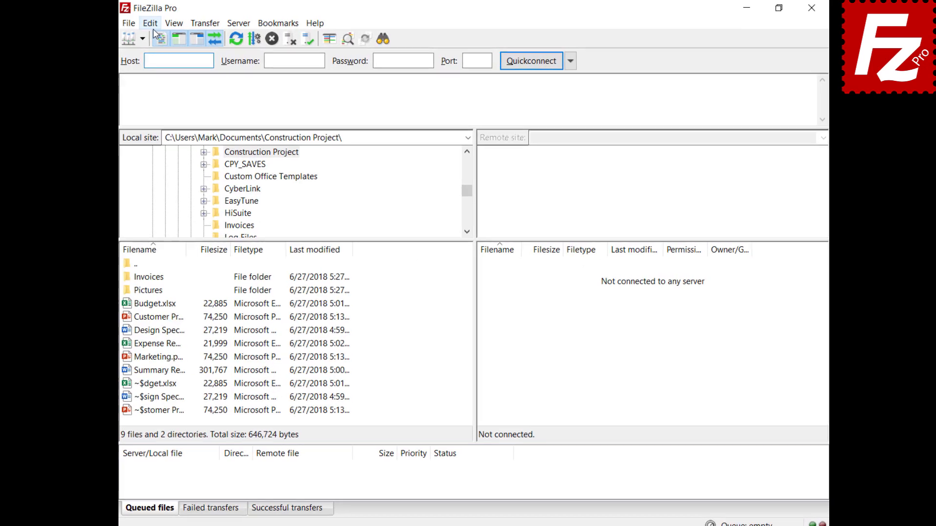
On the Settings Updates page, keep automatic update checks at Once a week and review version types.
left_click(157, 25)
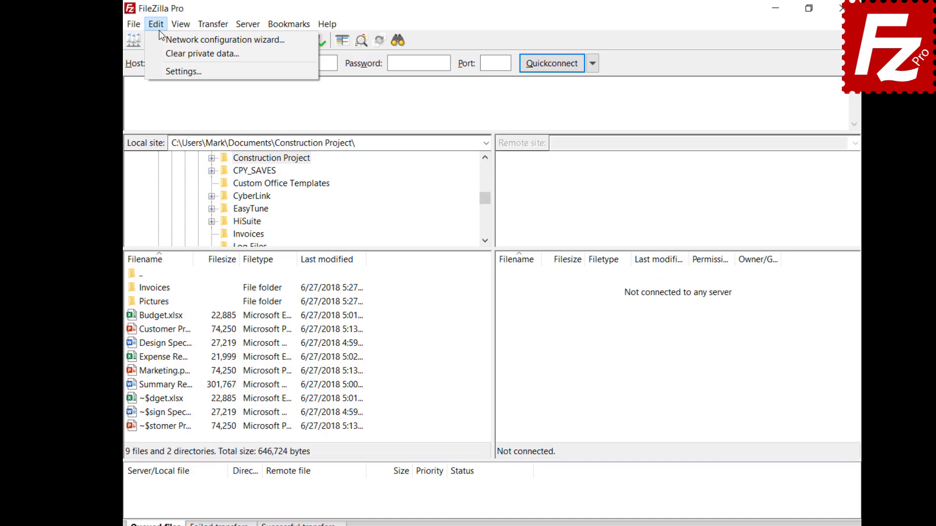
left_click(168, 70)
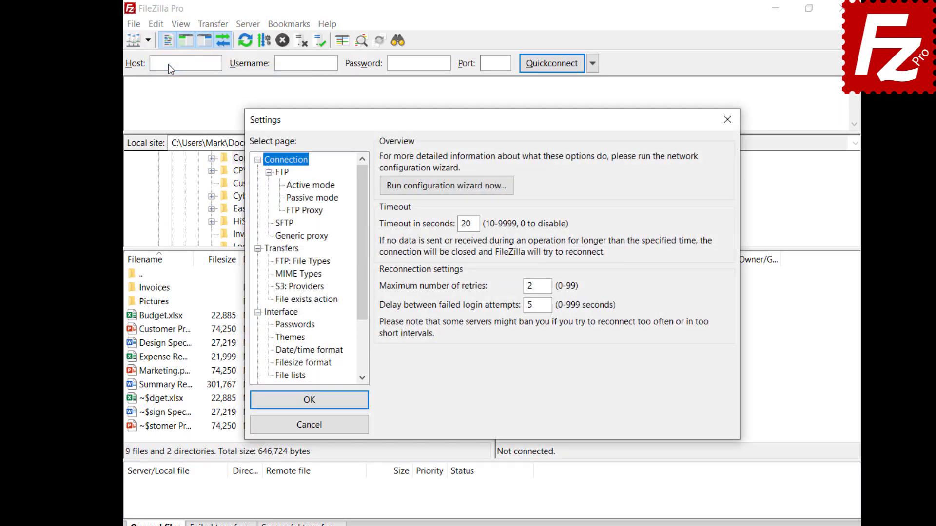
scroll(360, 274, "down", 2)
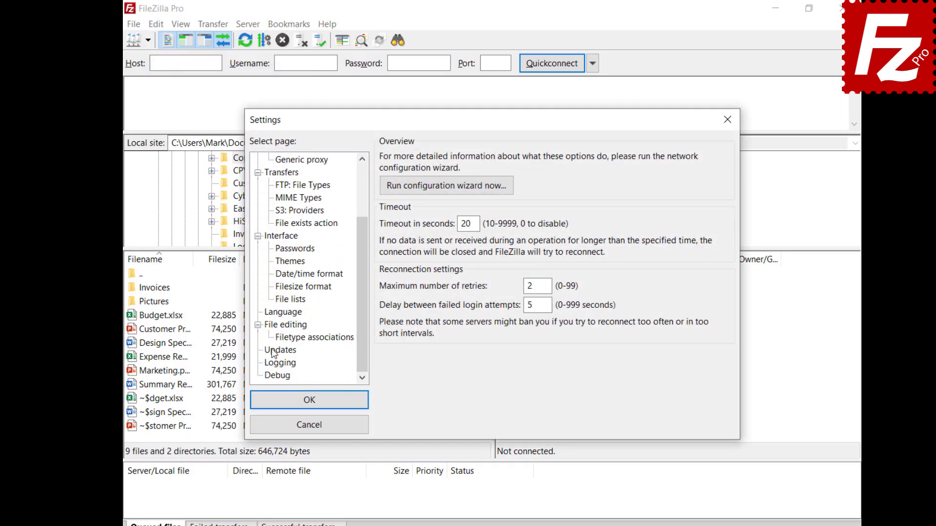
left_click(279, 351)
left_click(440, 176)
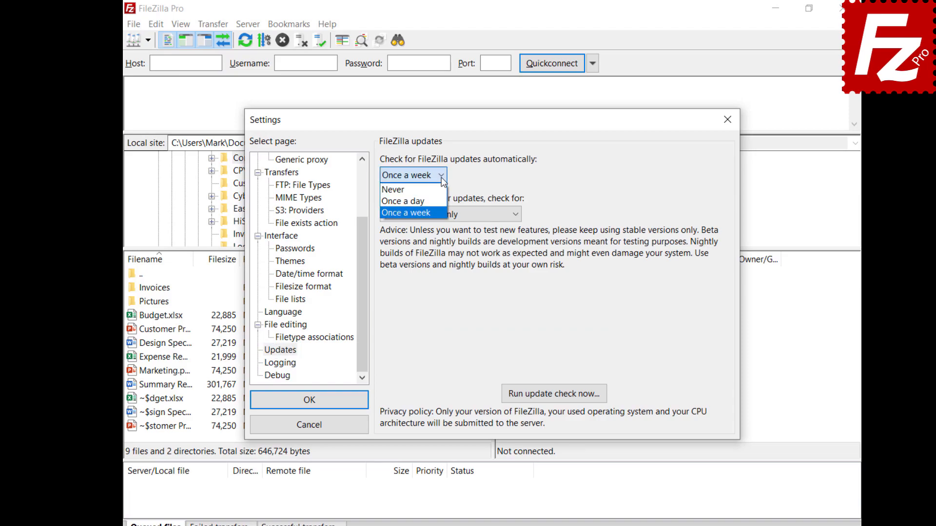
left_click(443, 179)
left_click(517, 215)
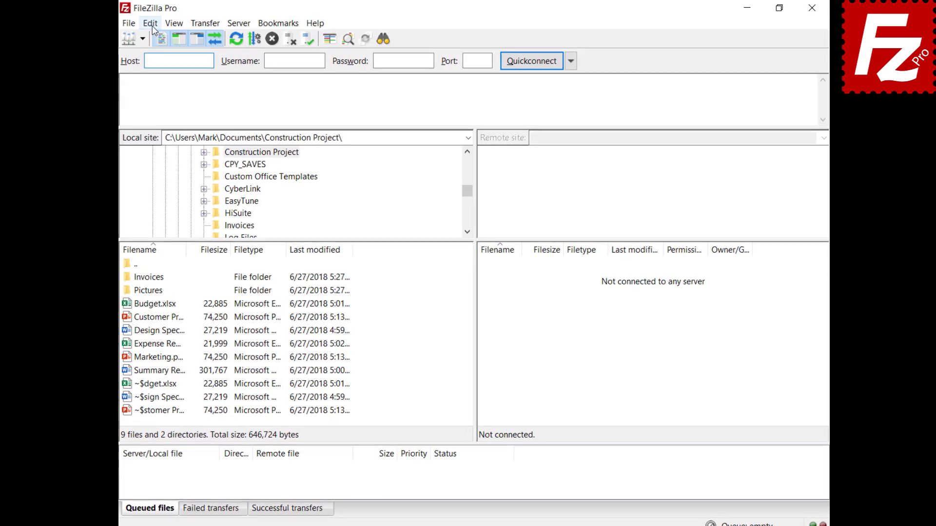
Tick 'Limit local ports used by FileZilla' in the Connection > FTP > Active mode settings.
left_click(153, 26)
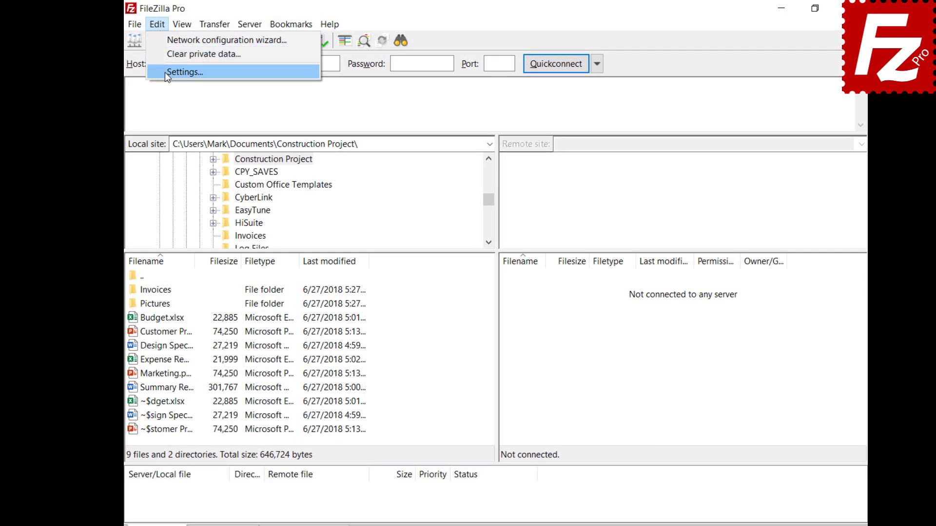
left_click(160, 70)
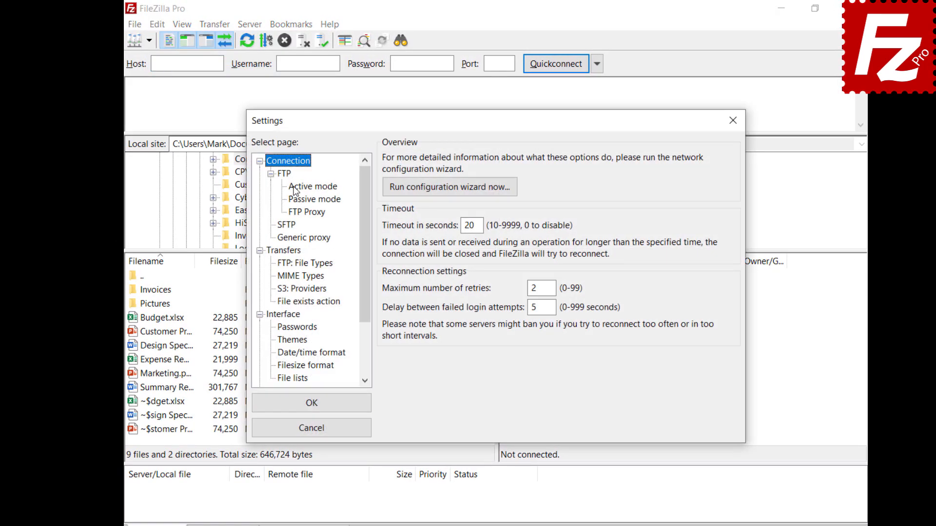
left_click(295, 189)
left_click(387, 160)
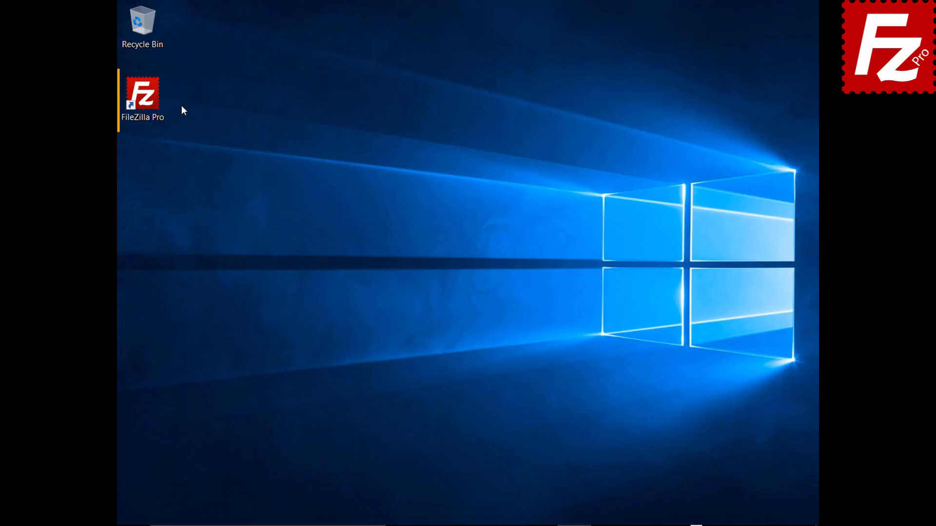
Launch FileZilla Pro and add a new Site Manager entry named 'My Server'.
double_click(149, 101)
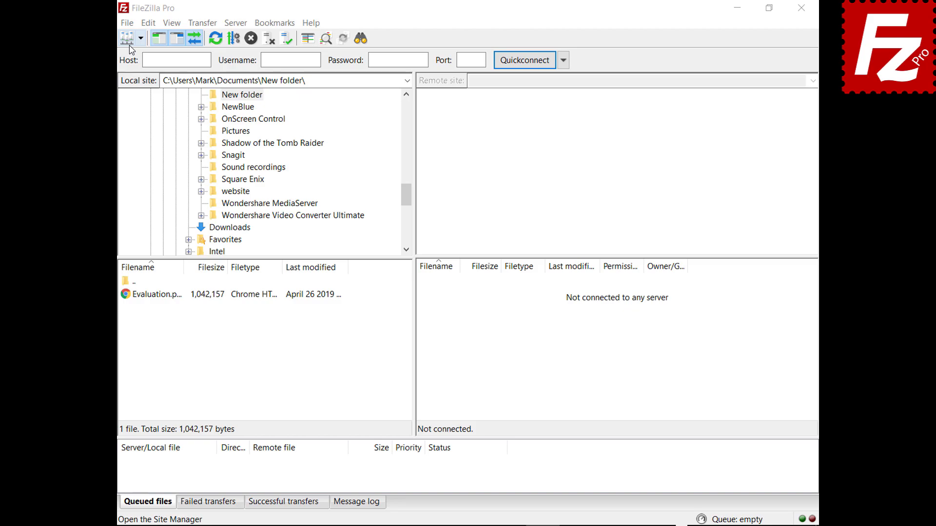
left_click(126, 23)
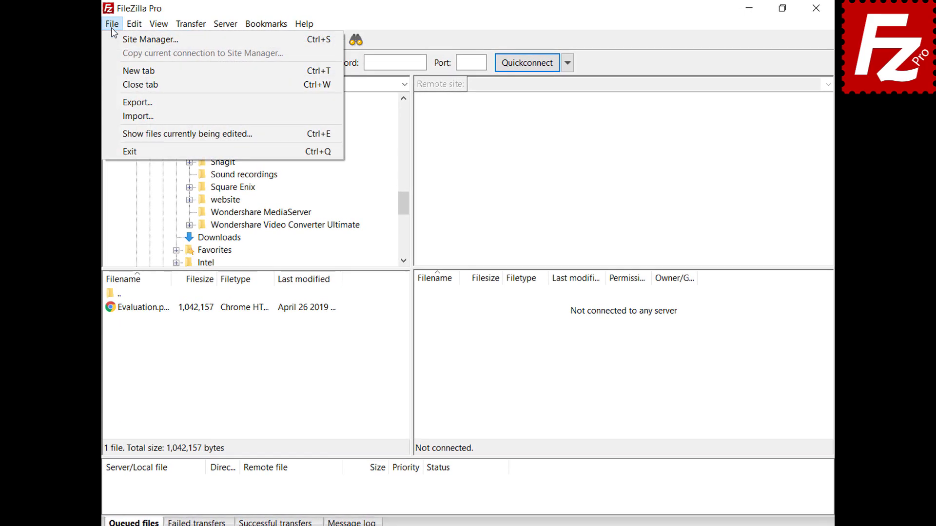
left_click(113, 40)
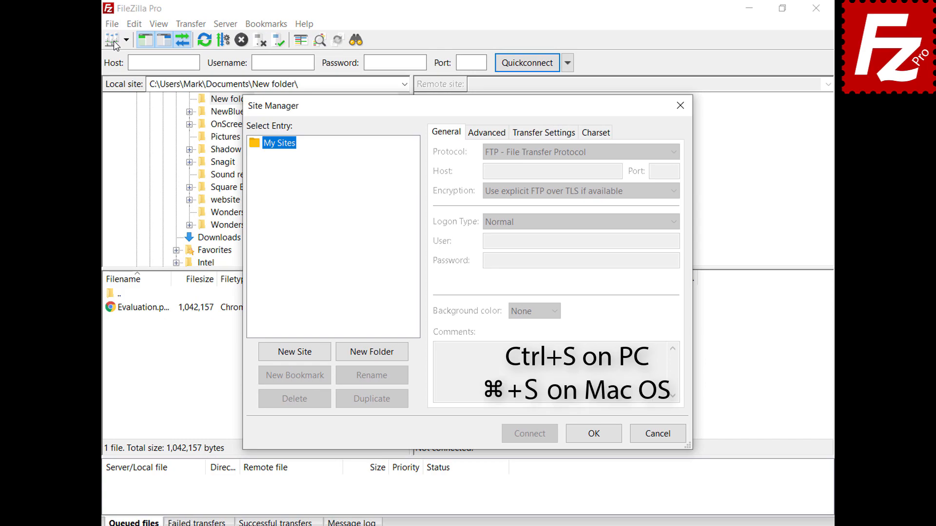
left_click(297, 353)
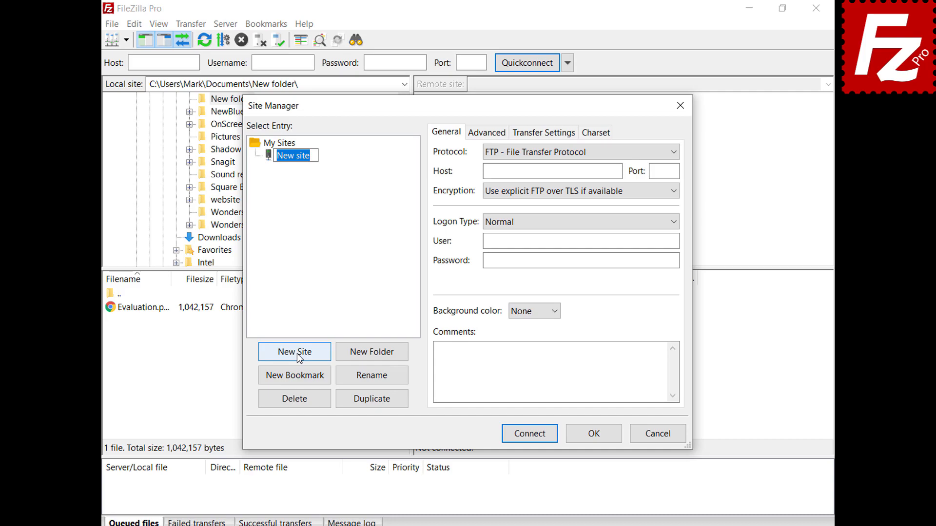
type("My Server")
Fill in host 40.121.111.78, port 21, and the account's user name and password.
left_click(617, 172)
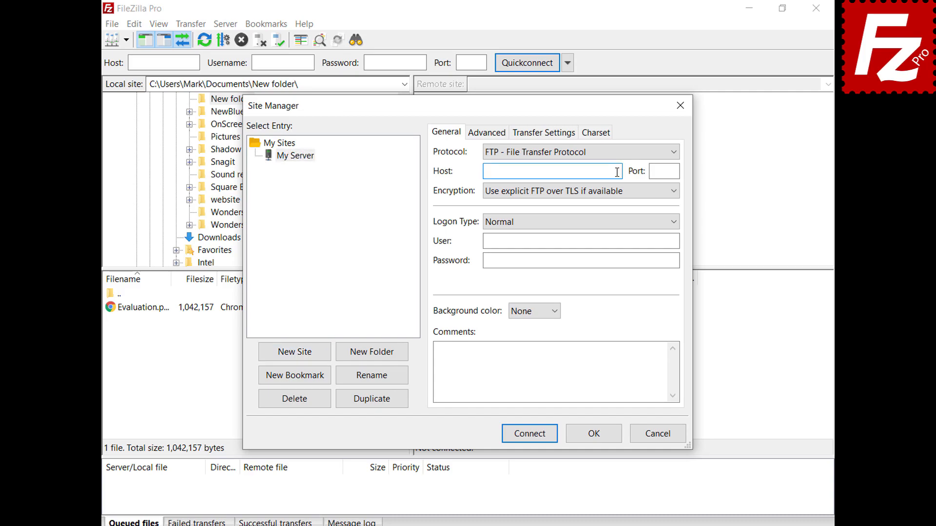
type("40.121.111.78")
key("Tab")
type("21")
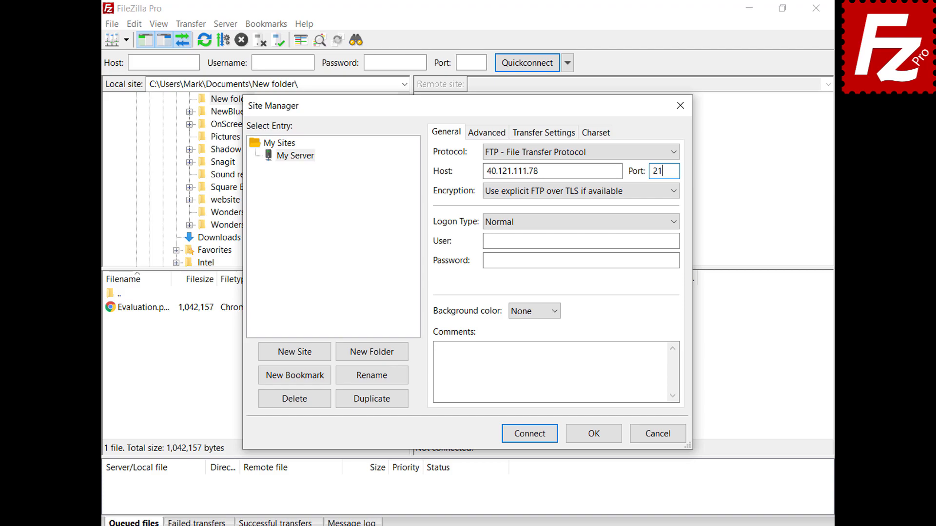
left_click(675, 241)
type("filezillaprotutorial")
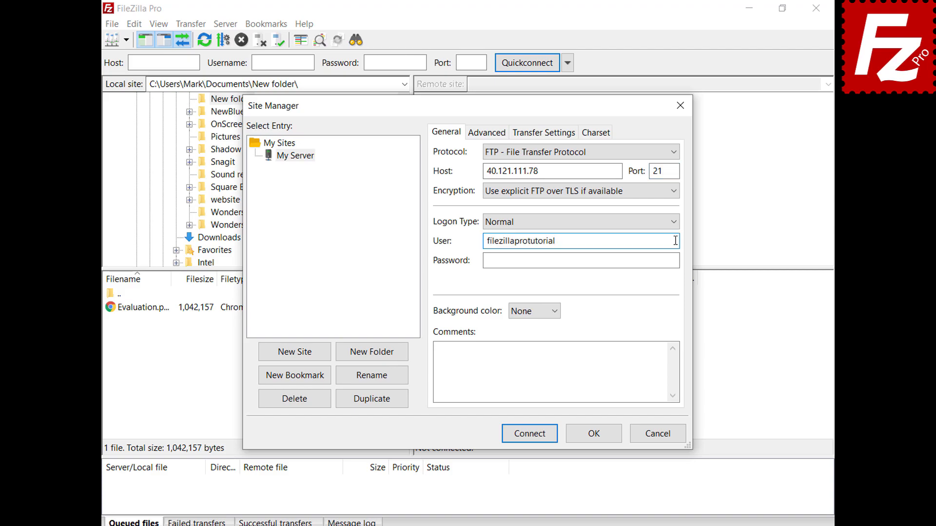
left_click(676, 260)
key("ctrl+v")
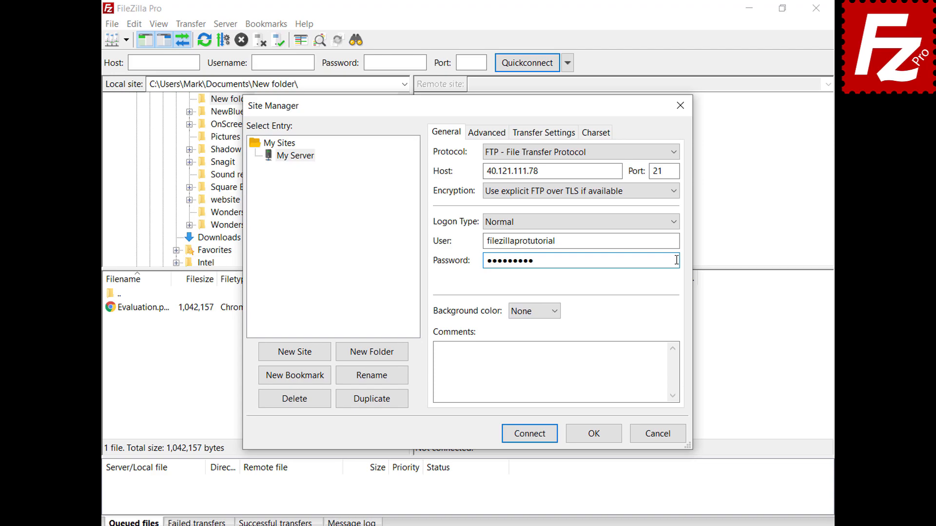
Set the site's background colour to Green.
left_click(555, 312)
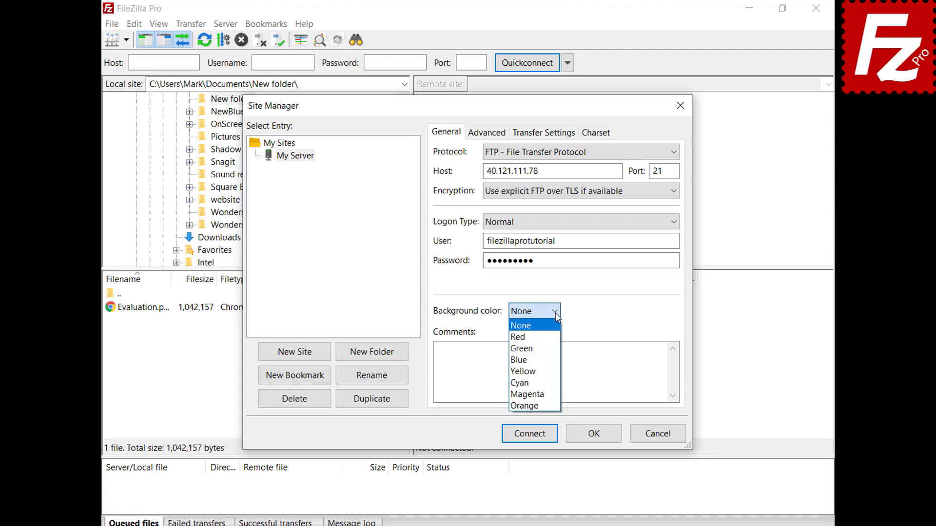
left_click(553, 348)
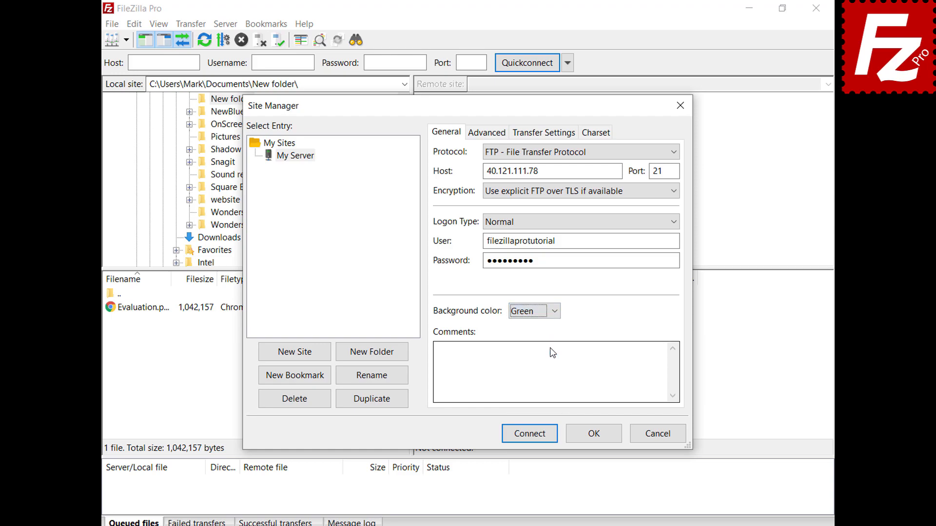
left_click(476, 137)
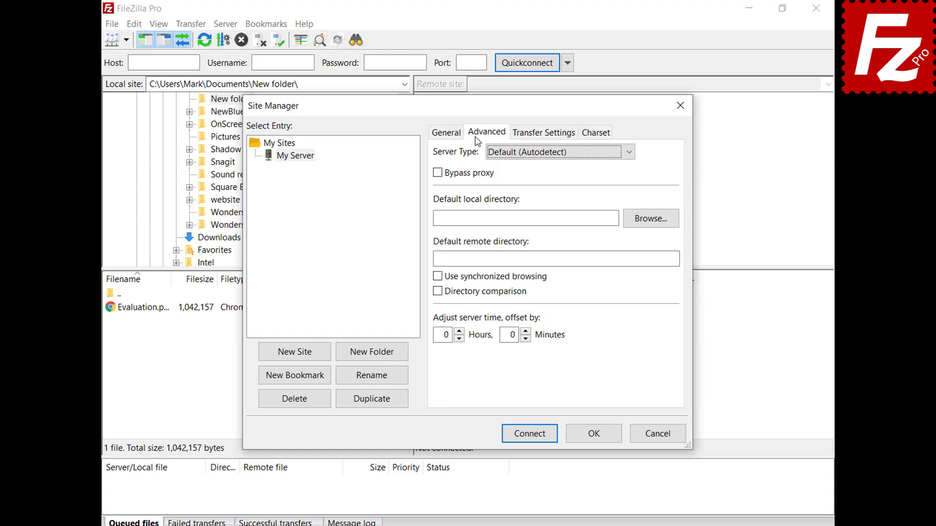
Leave server type on autodetect, review the Transfer Settings and Charset tabs, and save with OK.
left_click(629, 154)
left_click(629, 157)
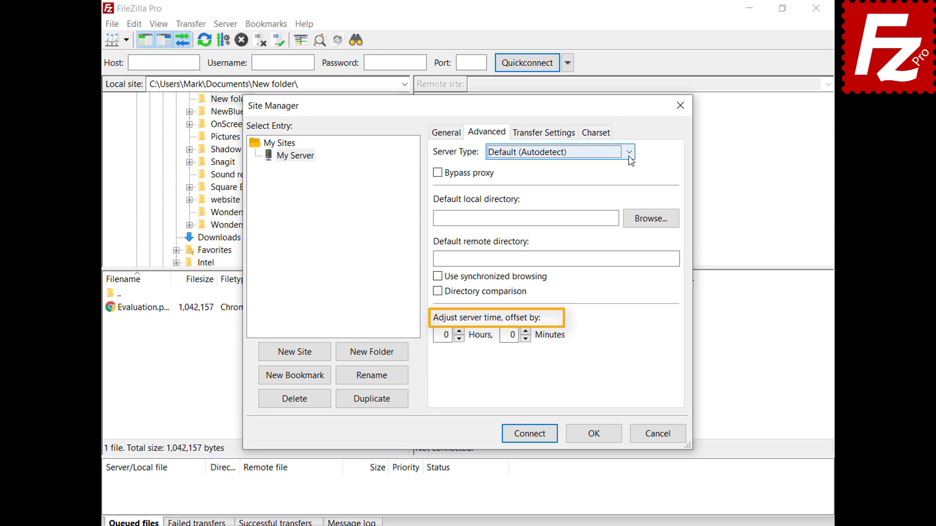
left_click(545, 136)
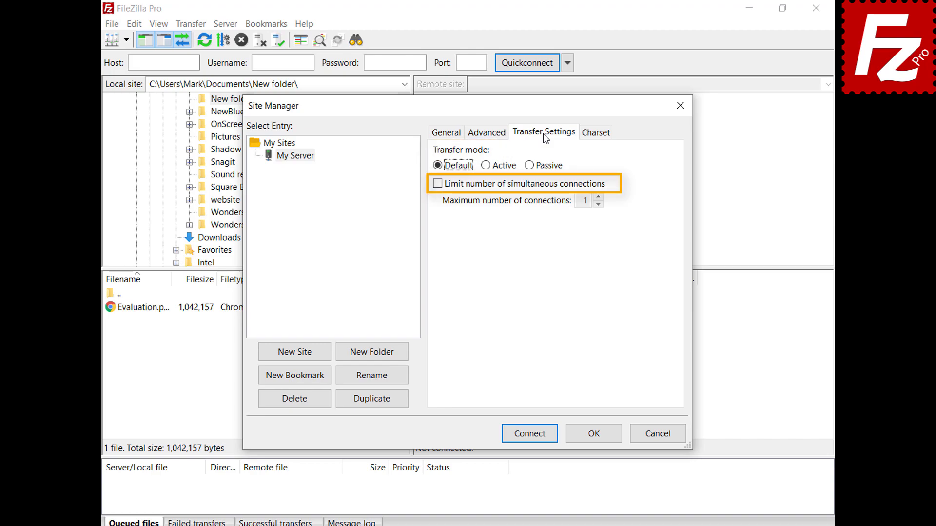
left_click(595, 135)
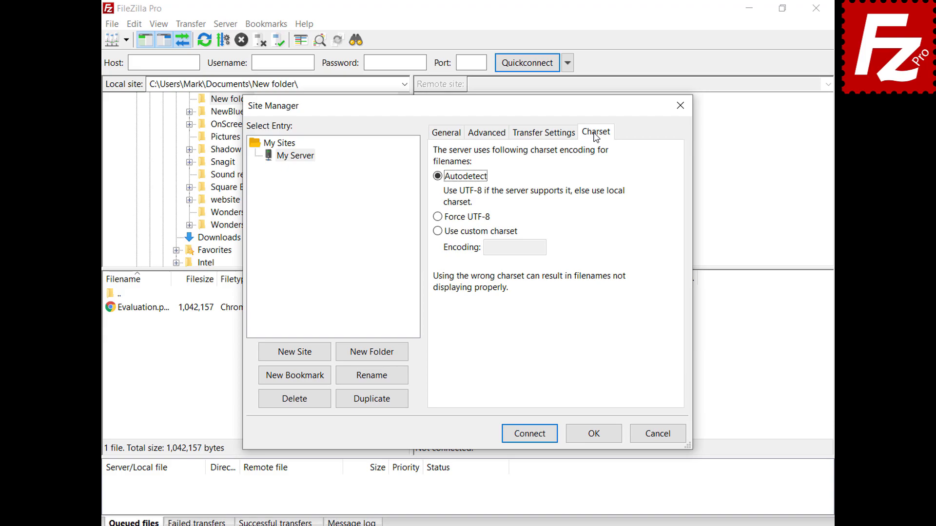
left_click(594, 433)
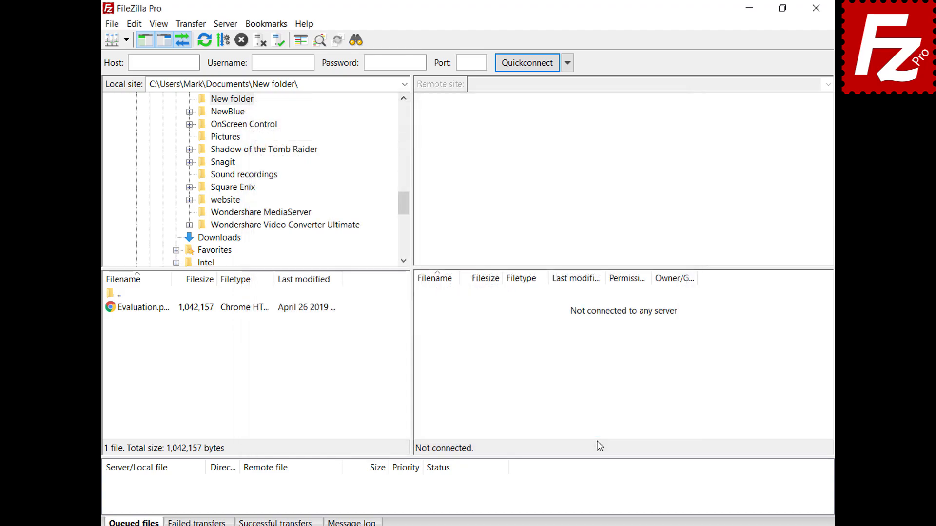
Connect to My Server, then add a Site Manager folder named 'Sites'.
left_click(125, 40)
left_click(130, 57)
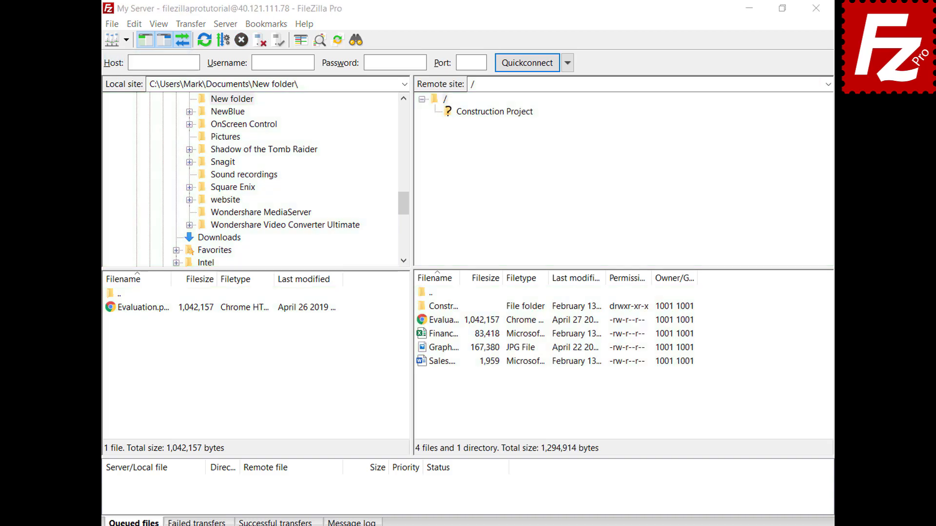
key("ctrl+s")
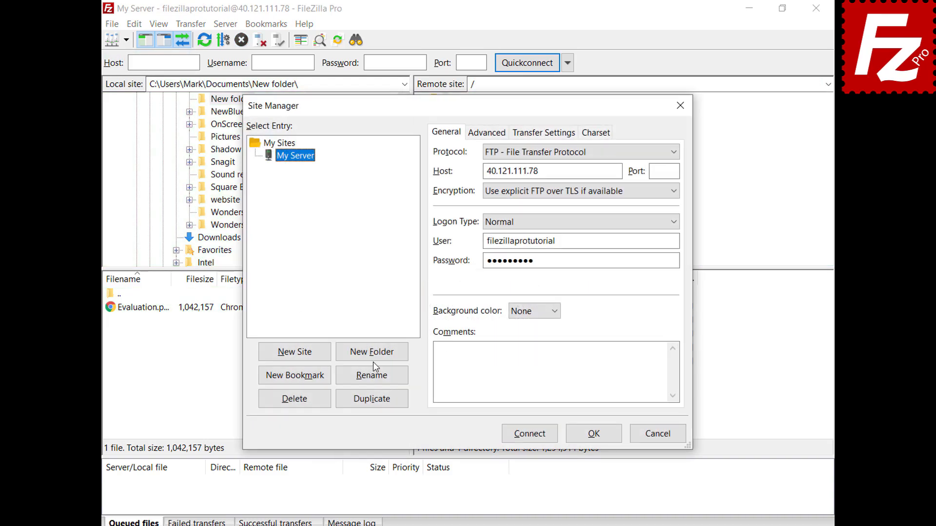
left_click(373, 359)
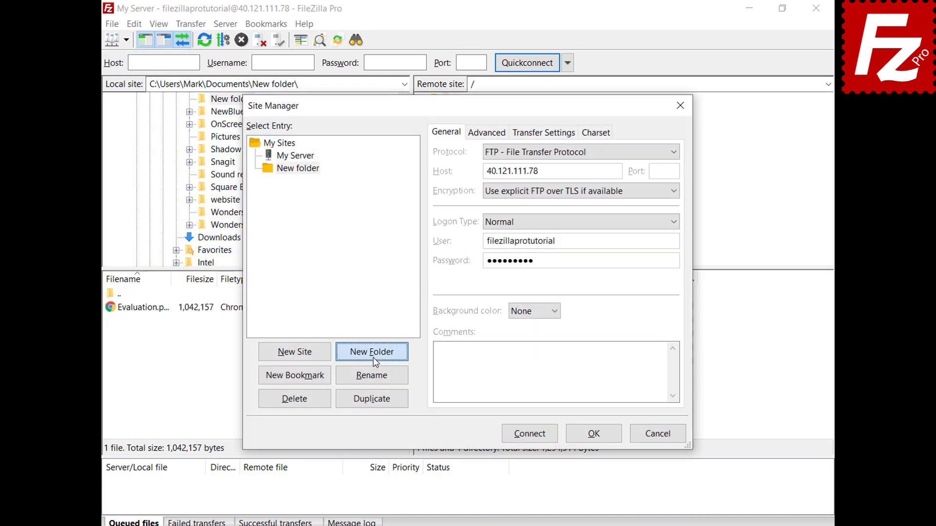
type("Sites")
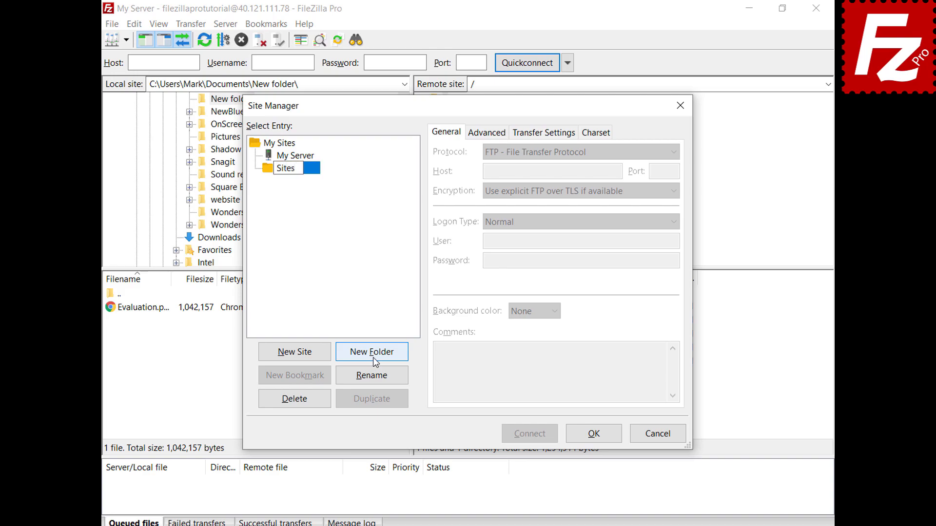
key("Return")
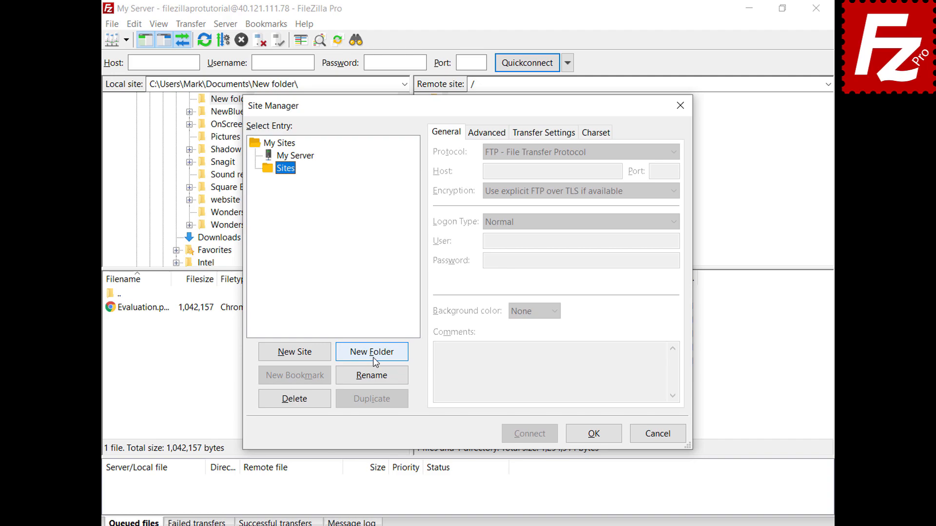
Move My Server into the Sites folder and save the changes with OK.
left_click(308, 159)
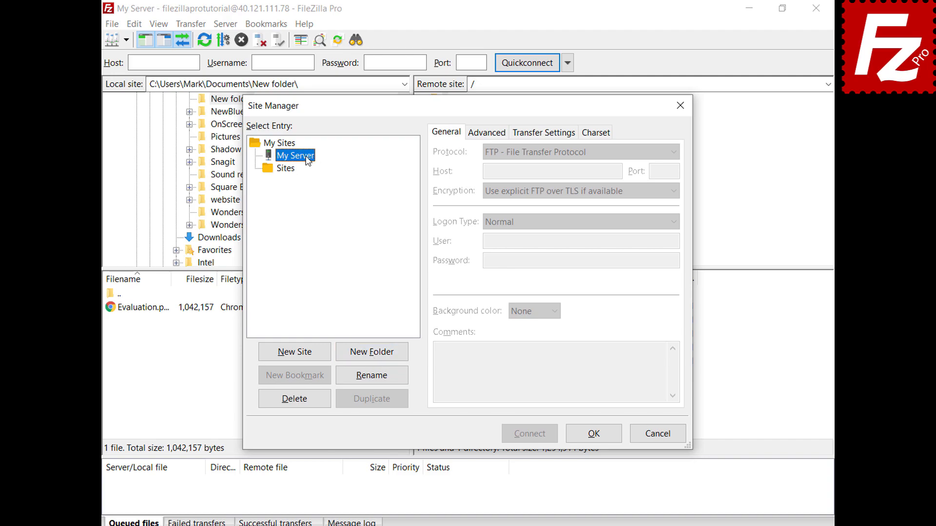
left_click_drag(307, 159, 293, 173)
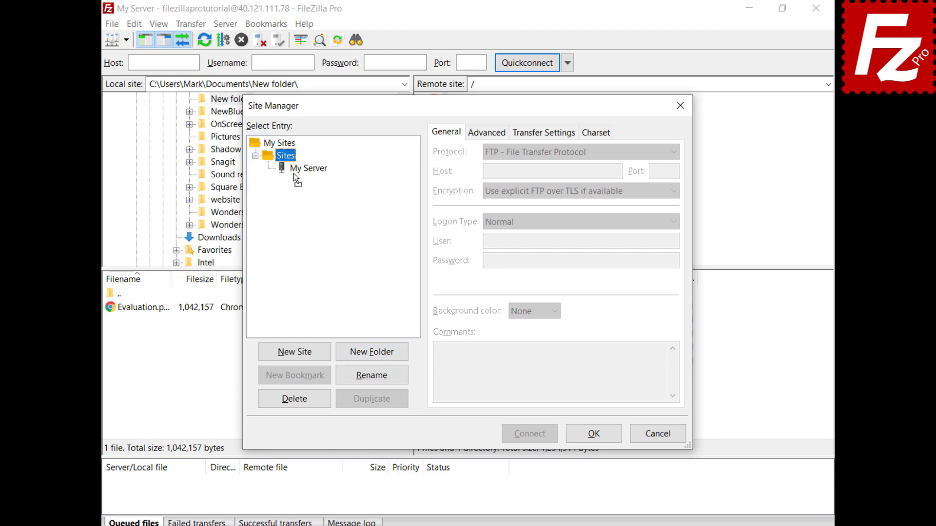
left_click(595, 436)
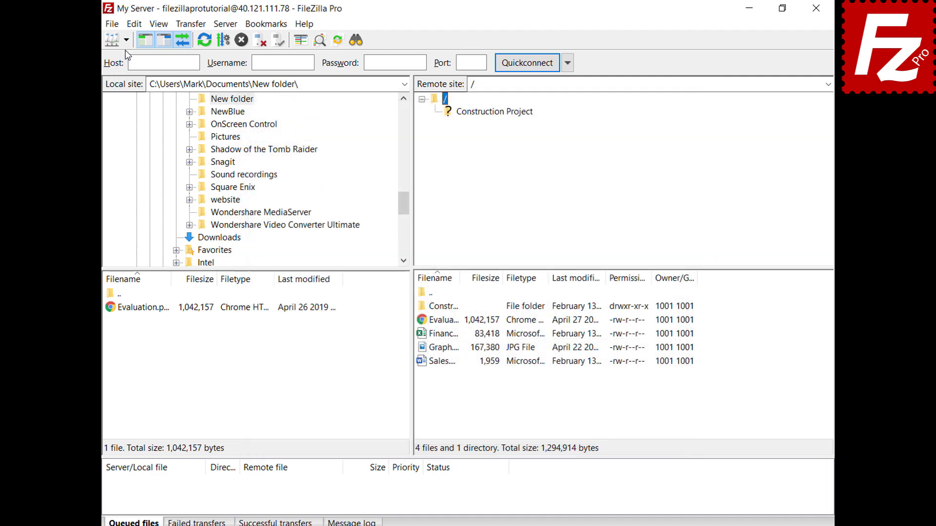
left_click(126, 42)
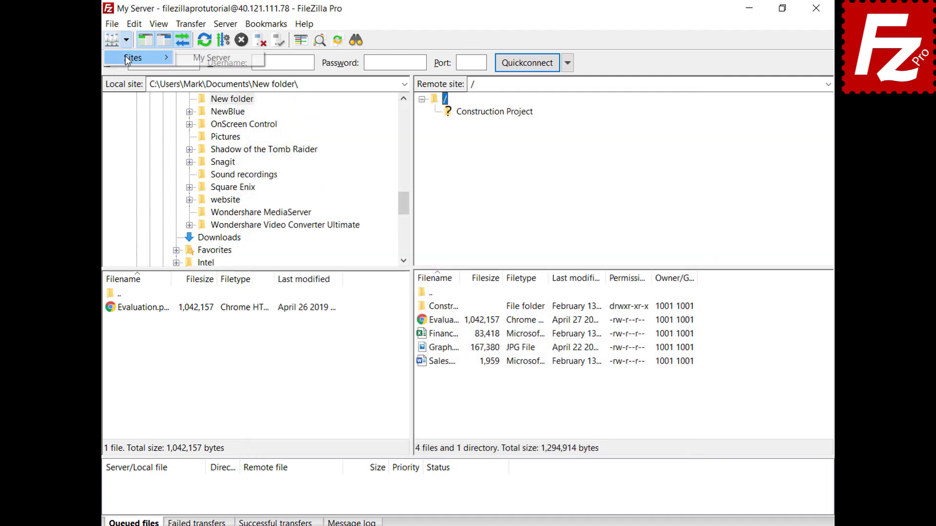
left_click(128, 59)
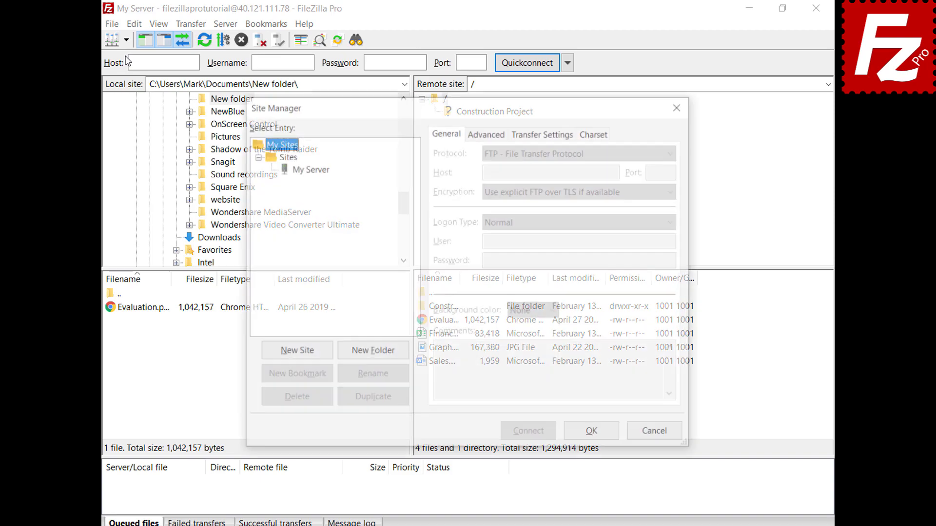
left_click(310, 169)
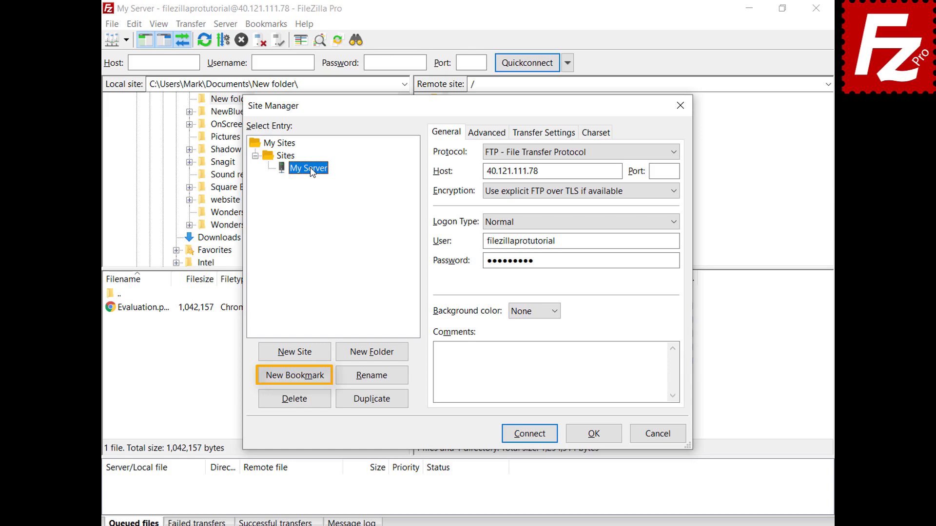
left_click(599, 438)
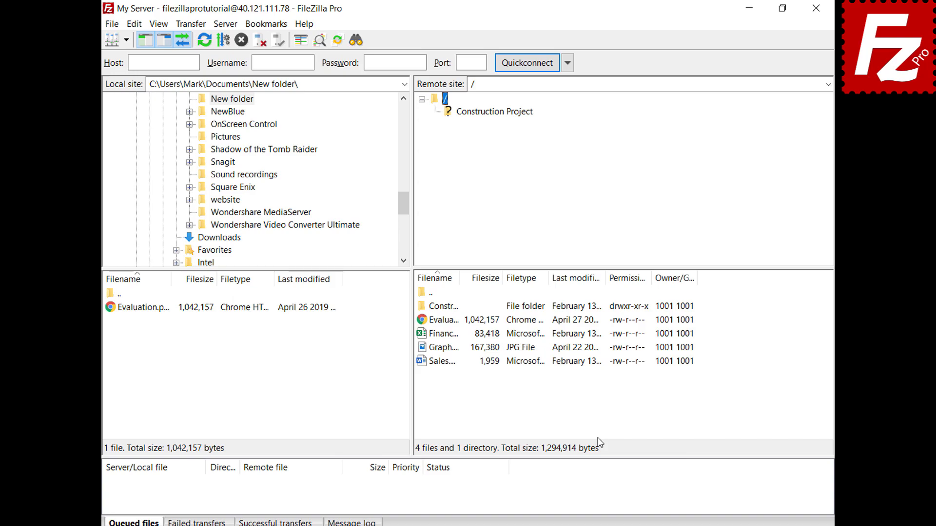
Open Edit > Settings and view the Interface settings page.
left_click(135, 30)
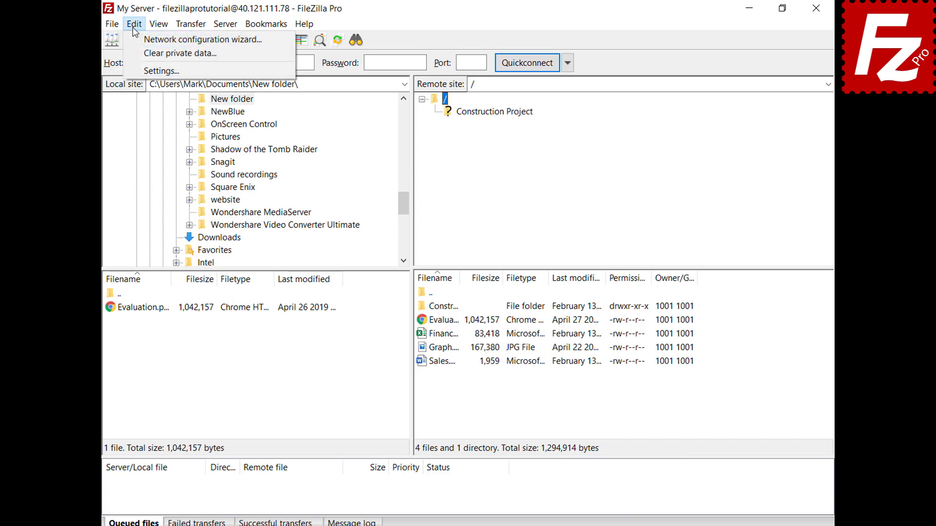
left_click(146, 71)
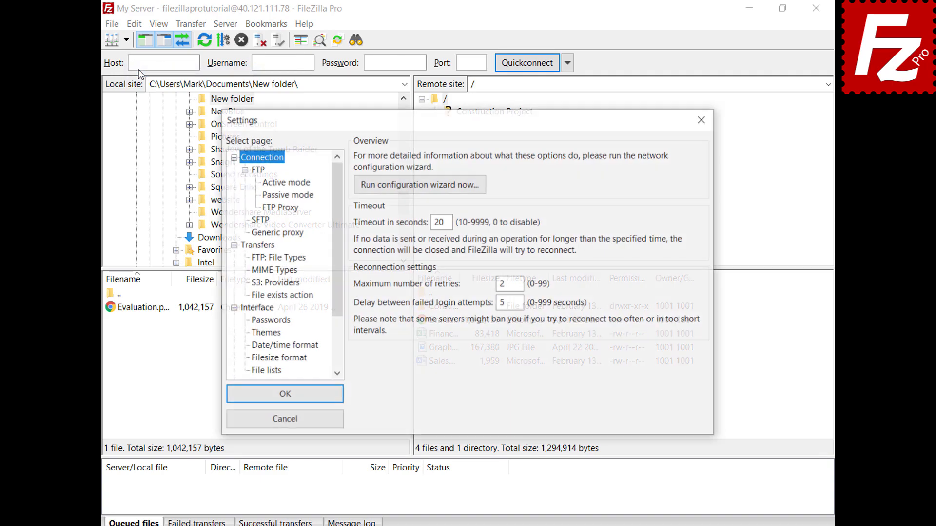
left_click(244, 311)
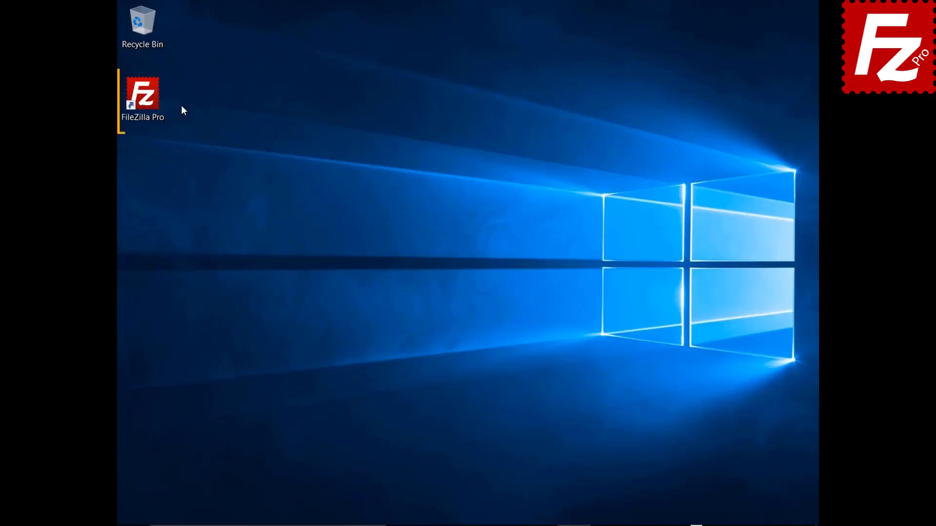
Launch FileZilla Pro from the desktop with no server connected and glance at the Site Manager.
double_click(148, 101)
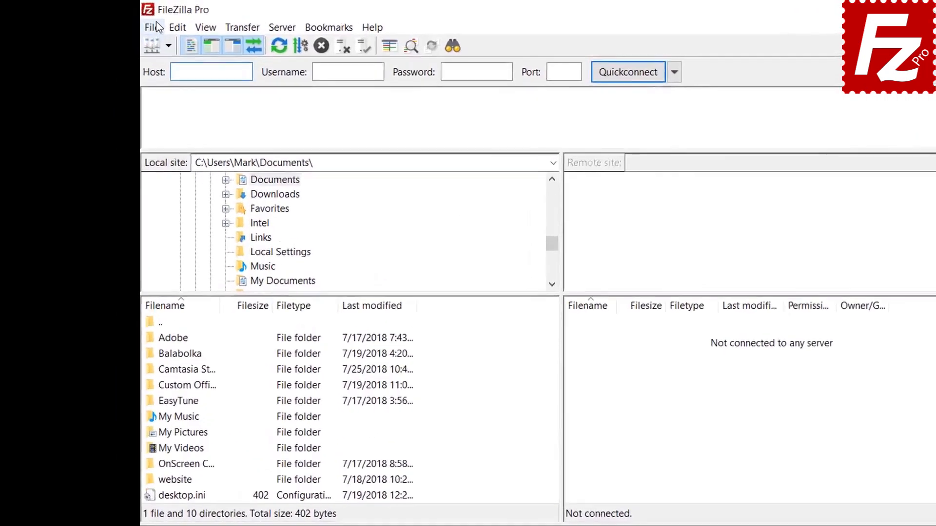
left_click(132, 23)
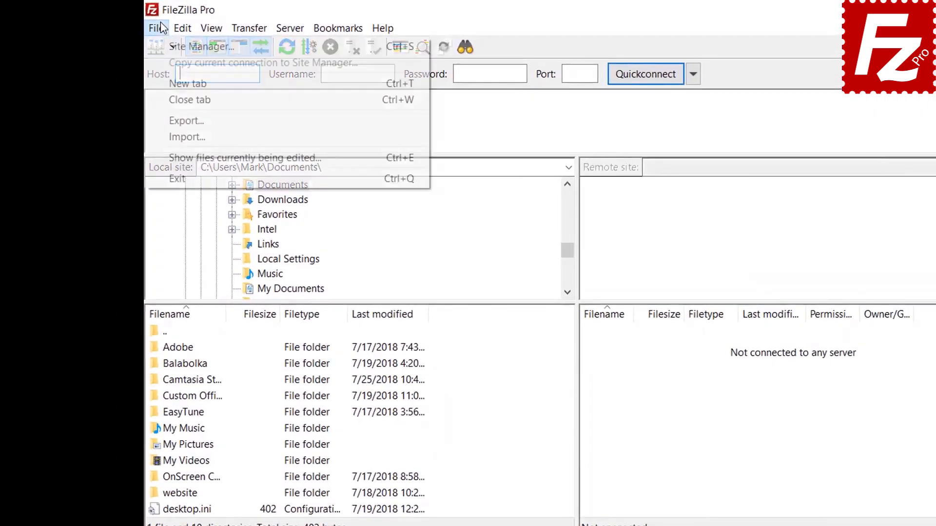
left_click(195, 46)
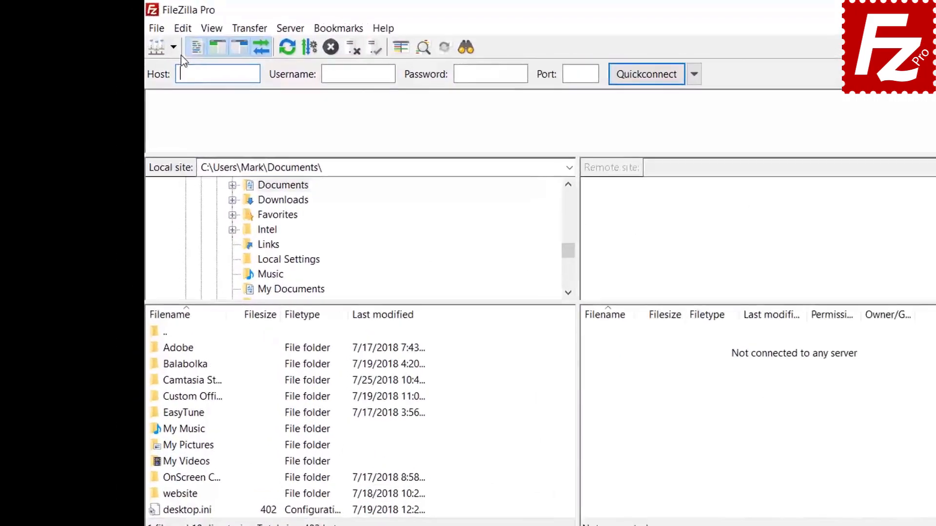
left_click(149, 23)
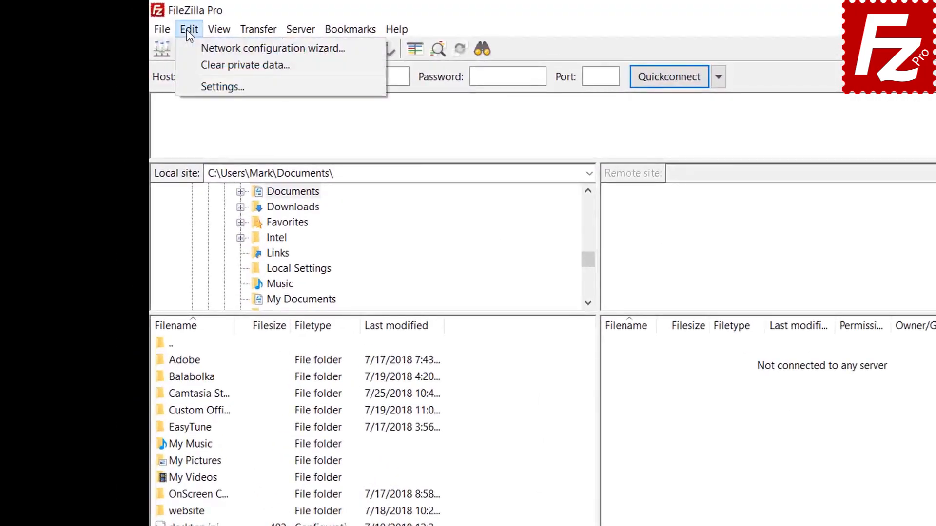
Under Settings > Interface > Passwords, protect saved passwords with a master password entered twice.
left_click(198, 85)
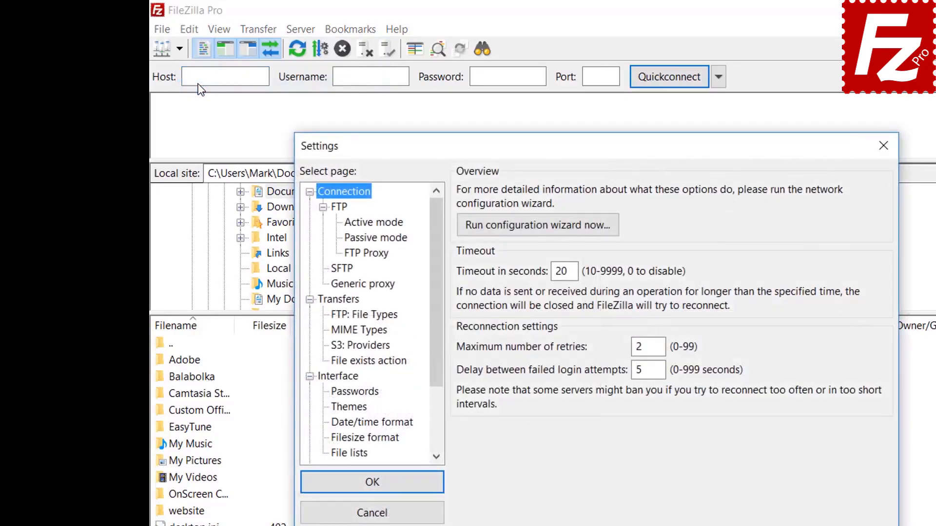
left_click(361, 392)
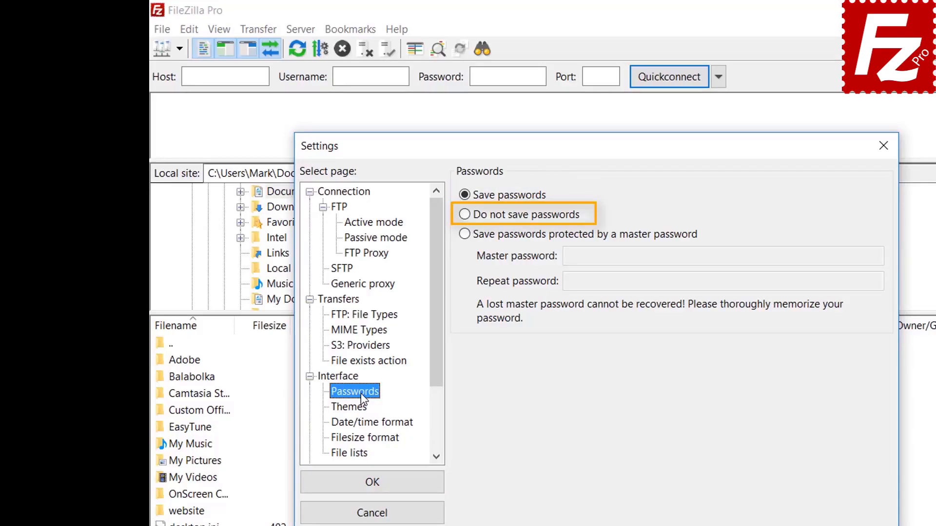
left_click(466, 234)
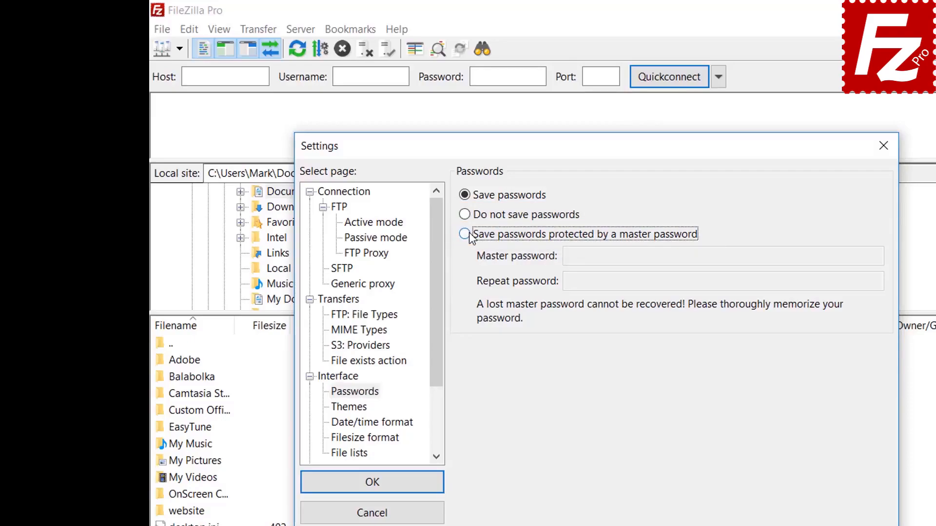
left_click(764, 256)
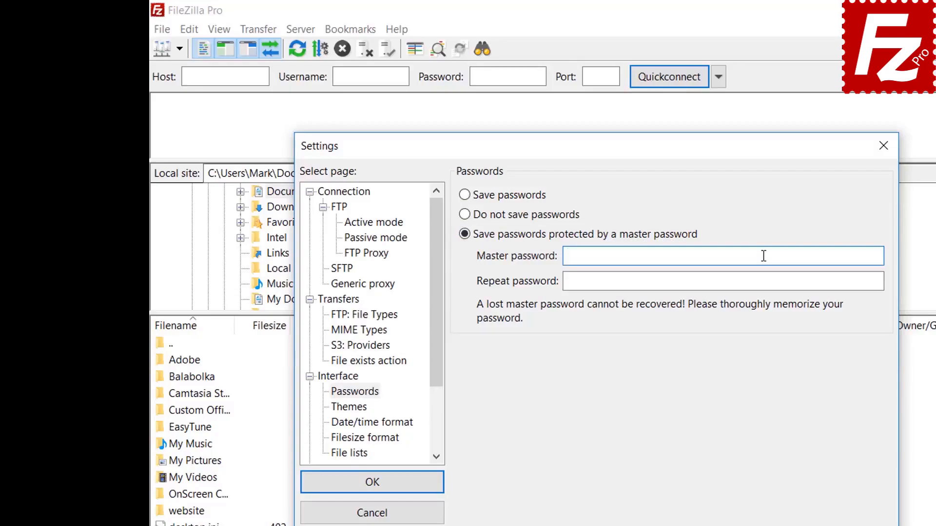
type("••••••••••")
left_click(743, 282)
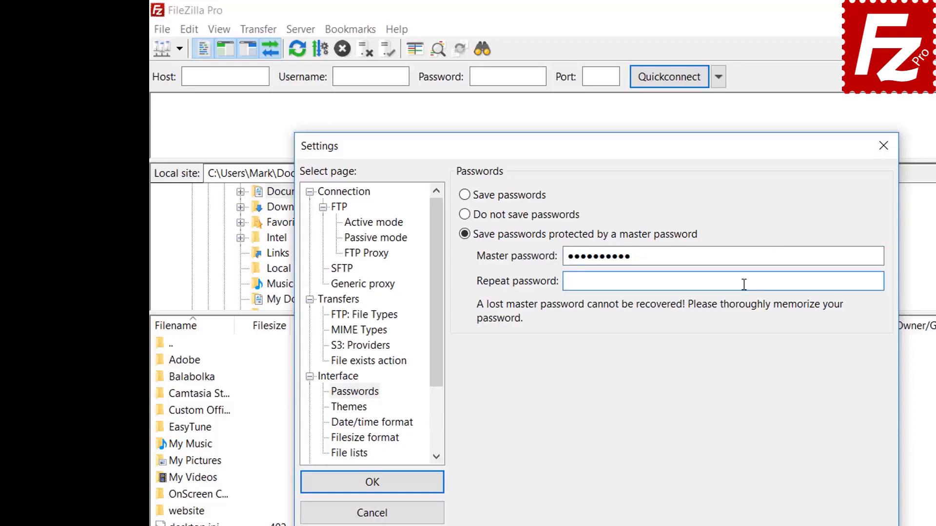
type("••••••••••")
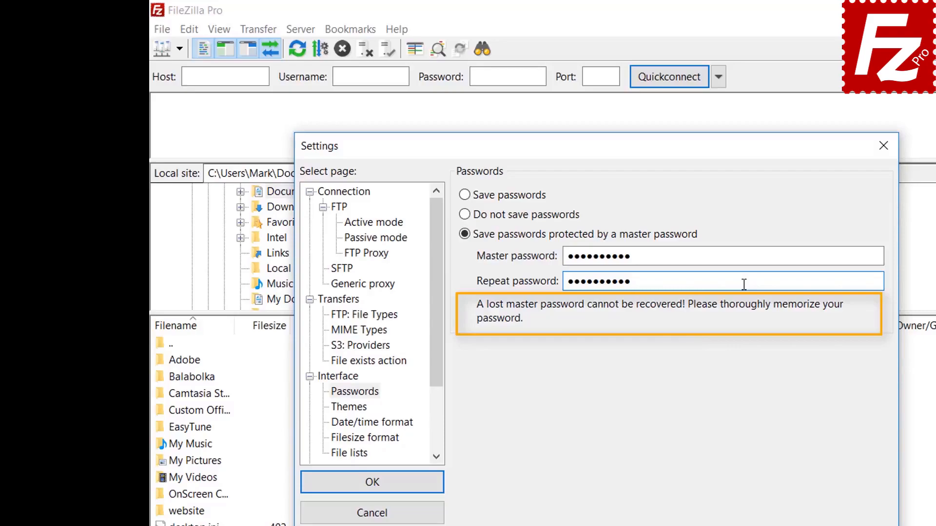
left_click(373, 487)
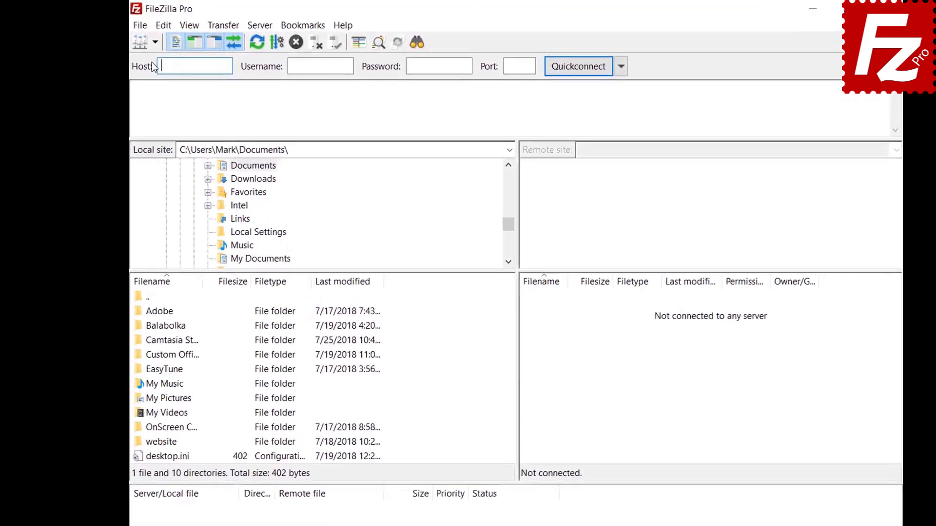
Connect to the FTP Tutorial site from the Site Manager dropdown, unlocking it with the master password.
left_click(166, 48)
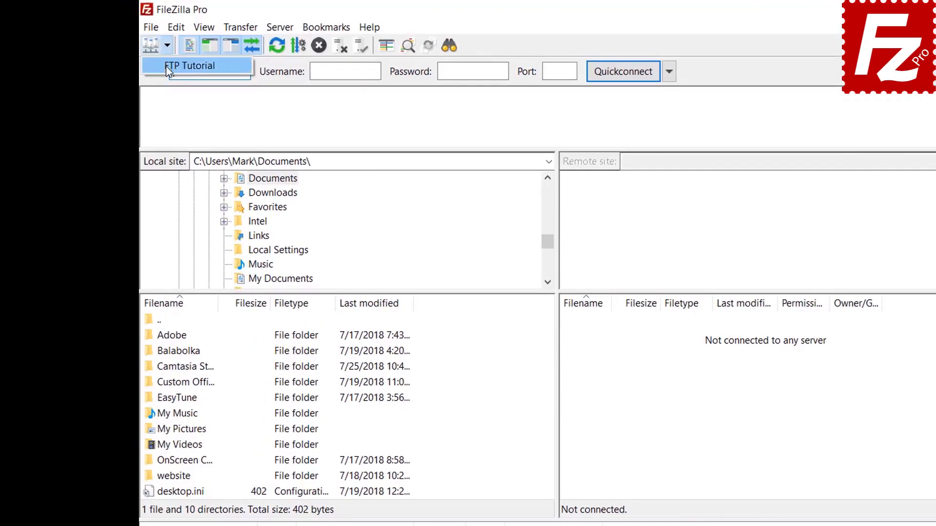
left_click(166, 66)
type("****")
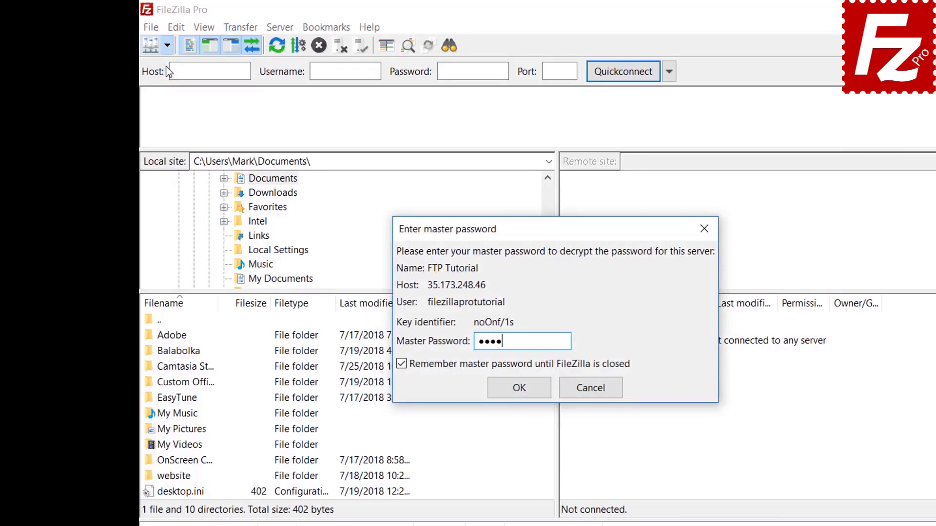
type("******")
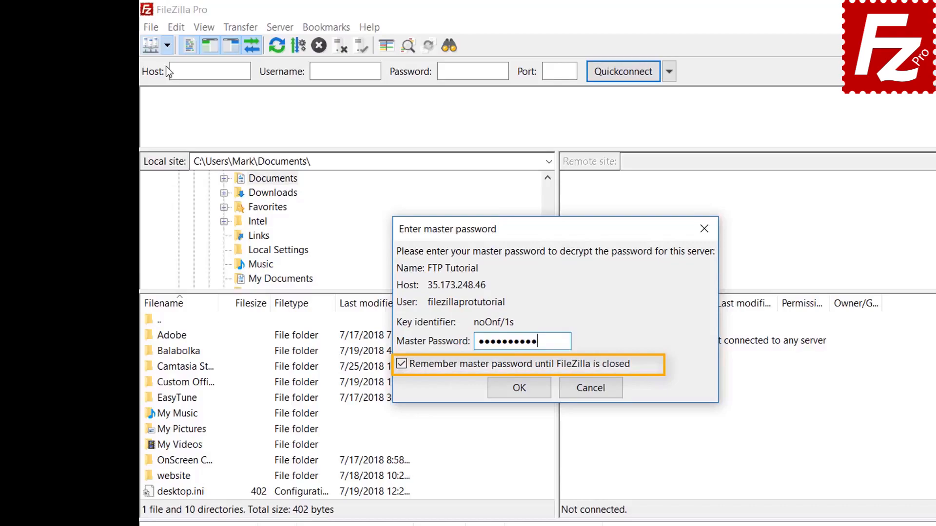
left_click(519, 389)
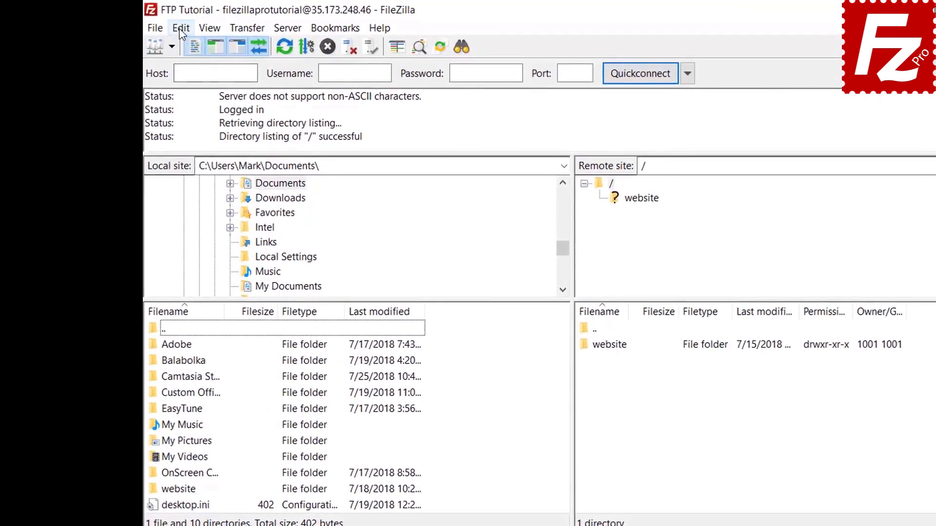
left_click(147, 24)
left_click(187, 82)
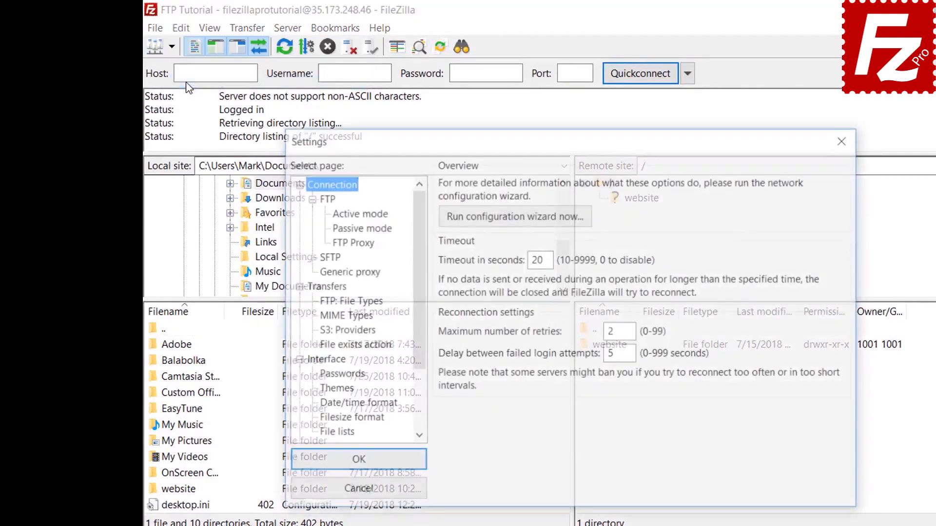
left_click(340, 375)
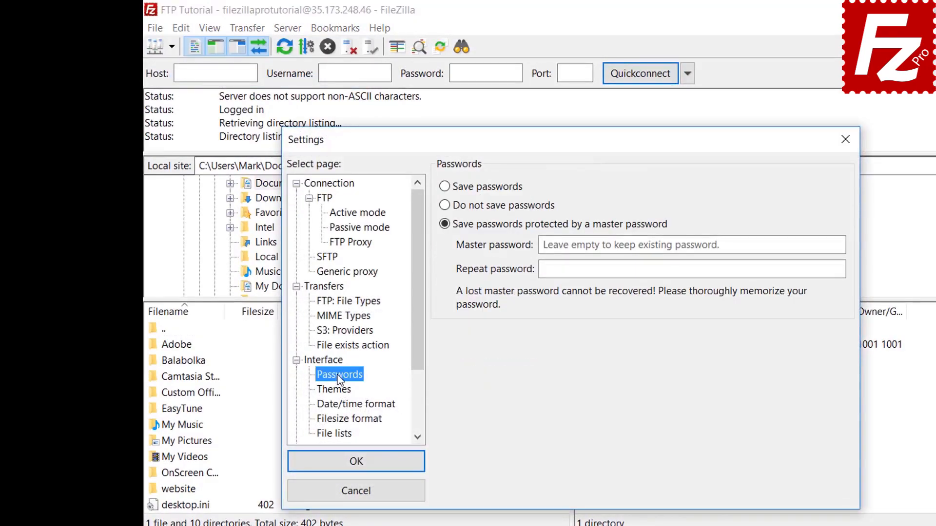
left_click(448, 190)
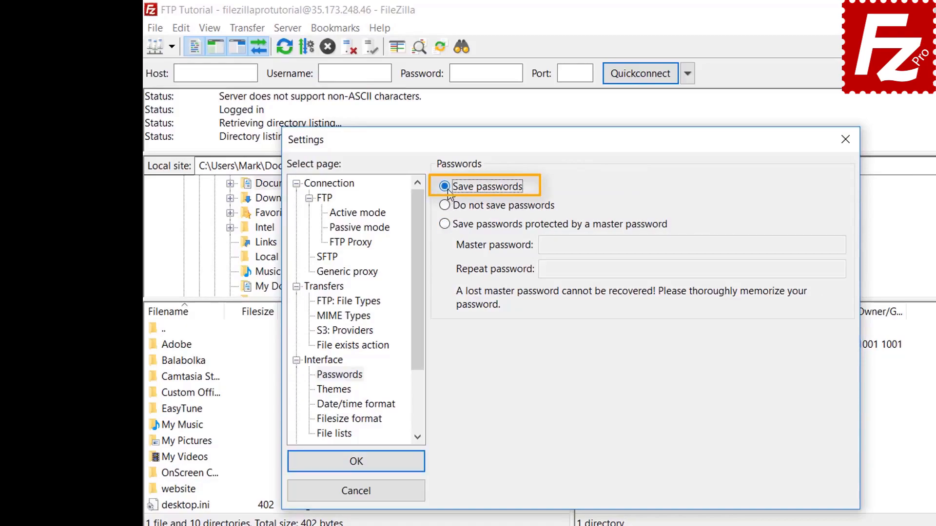
left_click(366, 465)
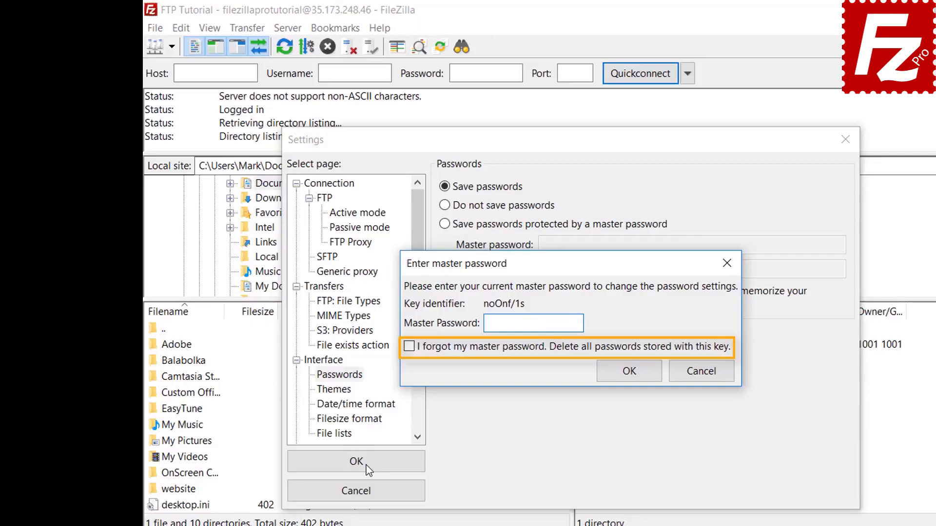
left_click(702, 373)
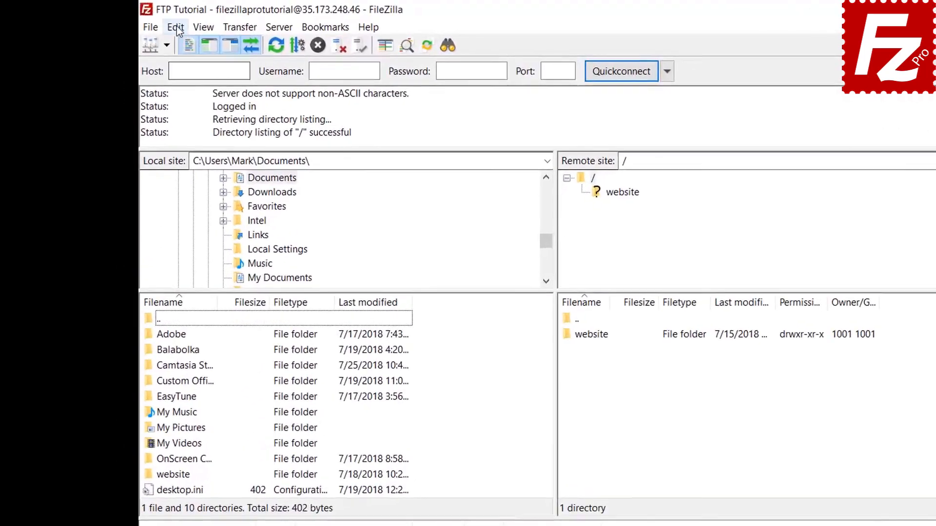
Clear the Quickconnect history and reconnect information through Edit > Clear private data.
left_click(160, 25)
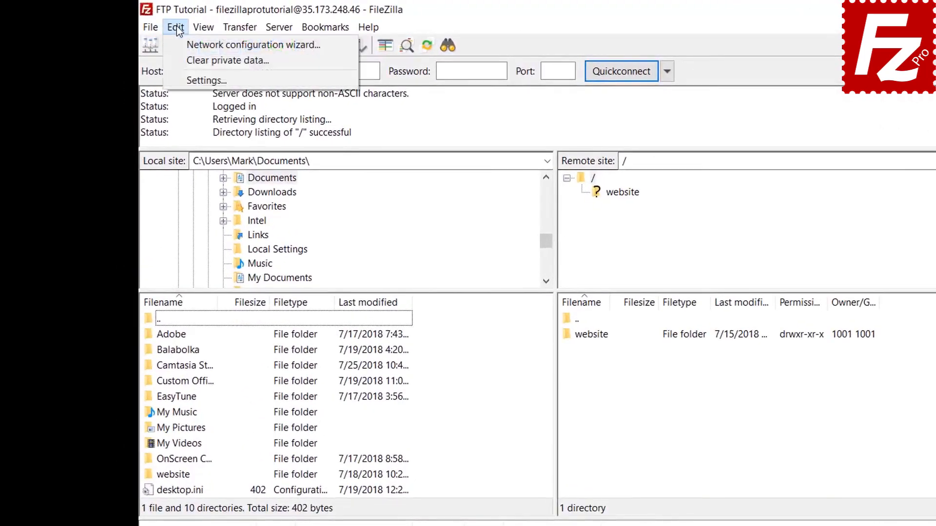
left_click(181, 60)
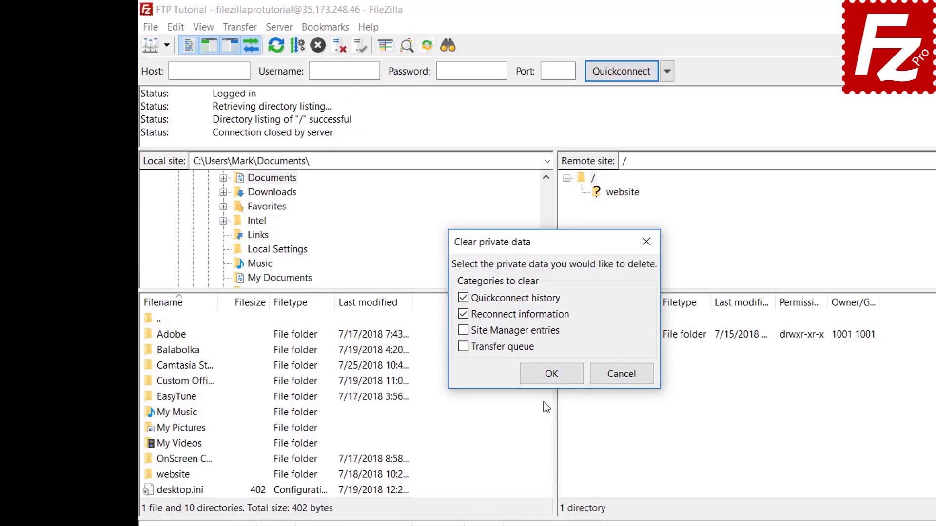
left_click(552, 373)
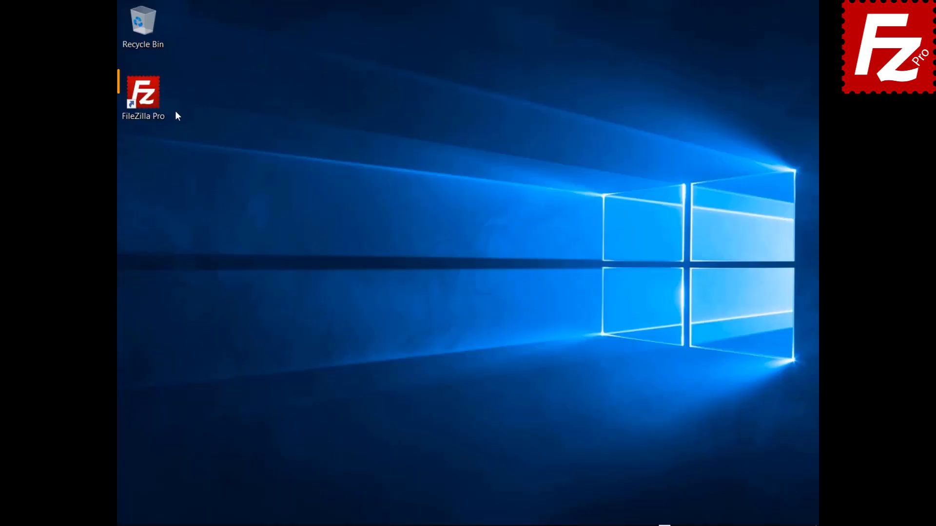
Relaunch FileZilla Pro, connect to FTP Tutorial, and open the remote file search.
double_click(148, 103)
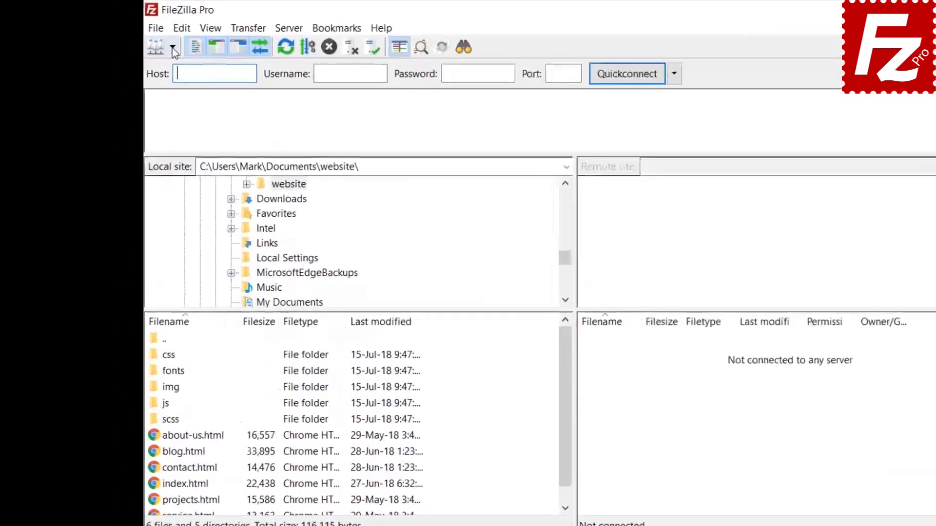
left_click(173, 47)
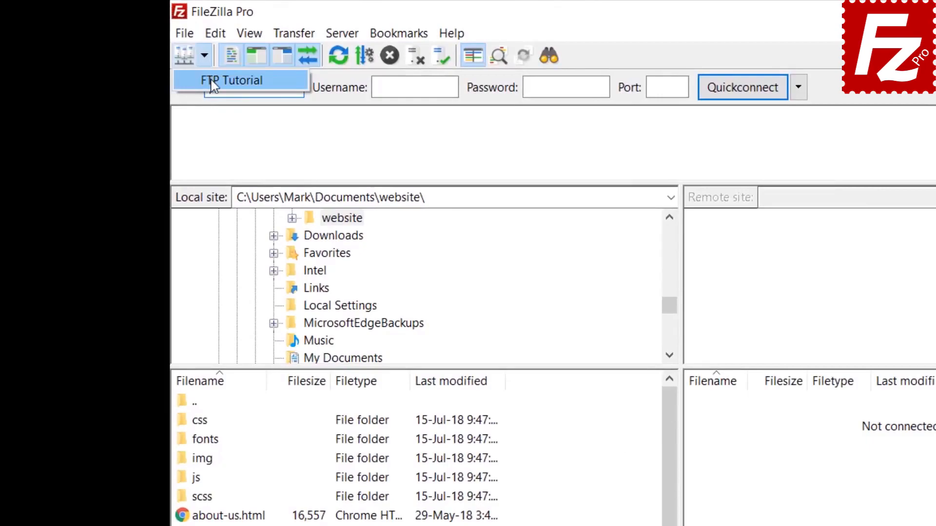
left_click(176, 66)
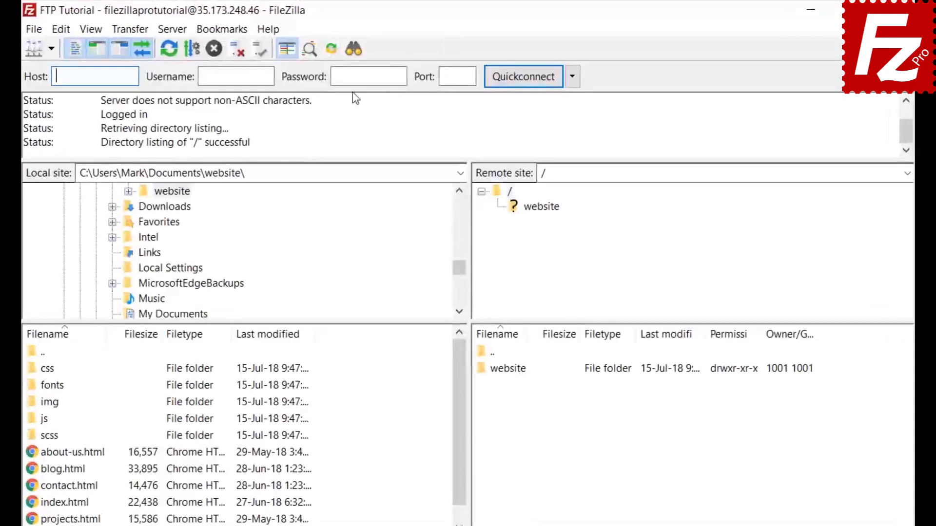
left_click(353, 50)
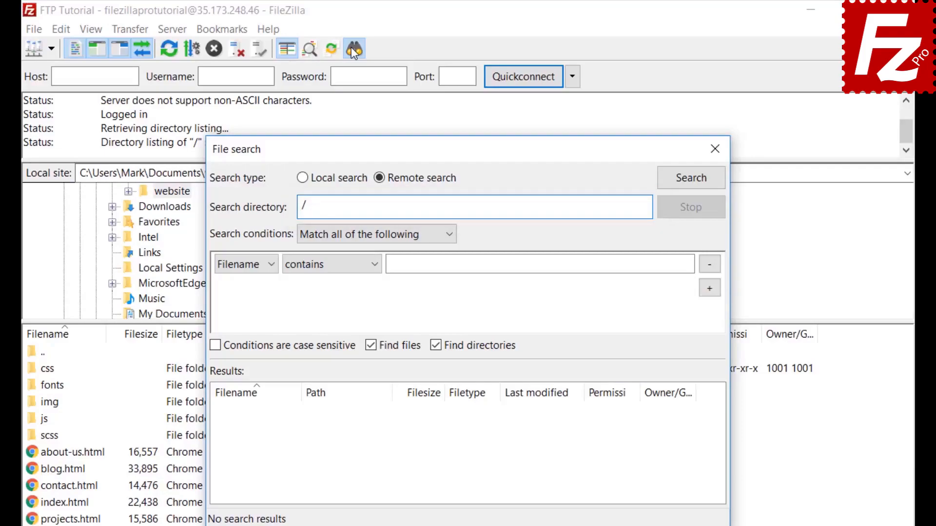
Set the first search condition to Filename contains '.jpg', matching all conditions.
left_click(343, 235)
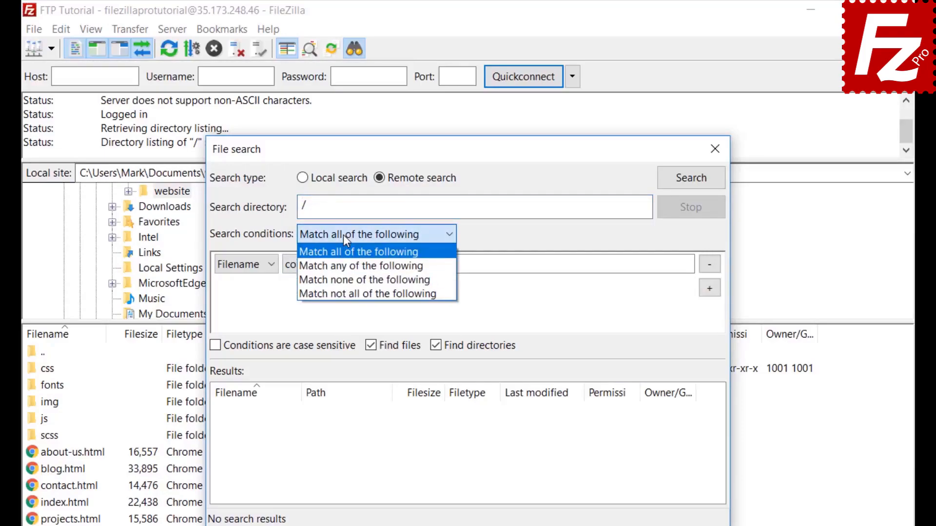
left_click(343, 235)
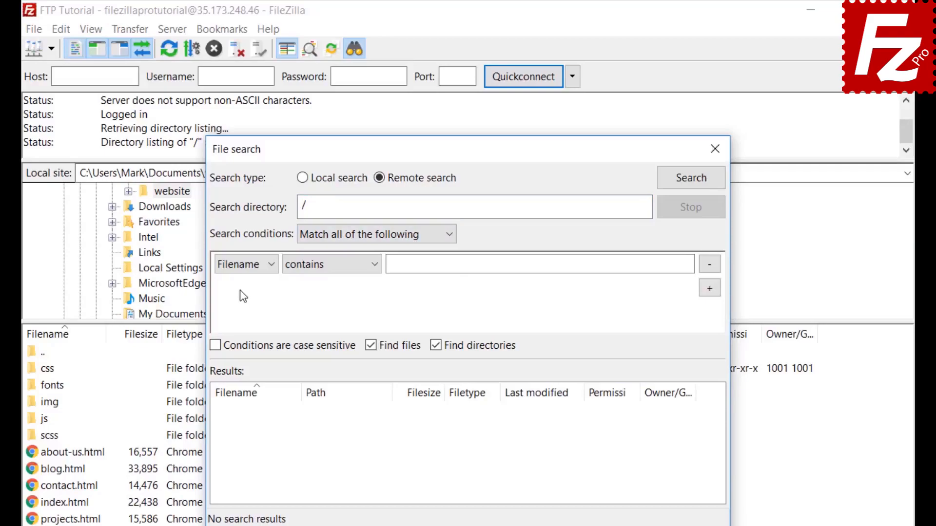
left_click(240, 268)
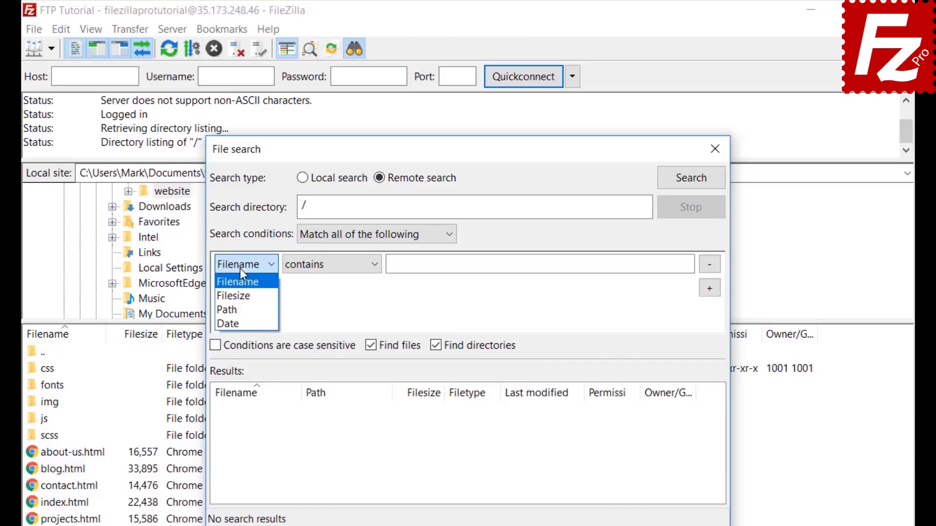
left_click(240, 269)
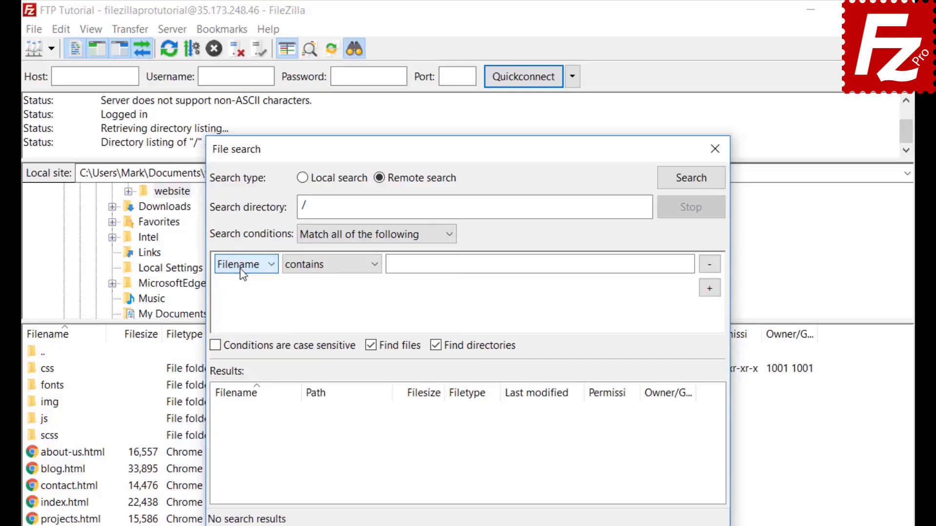
left_click(332, 275)
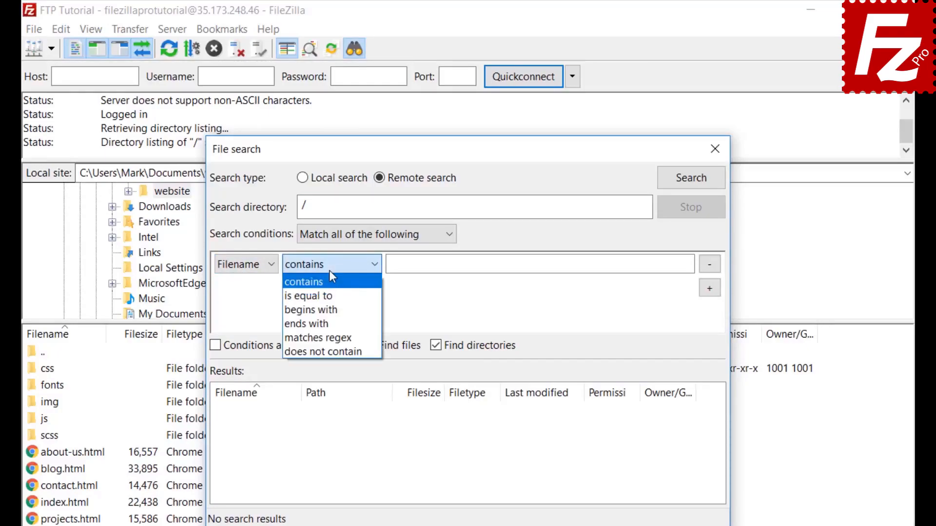
left_click(330, 271)
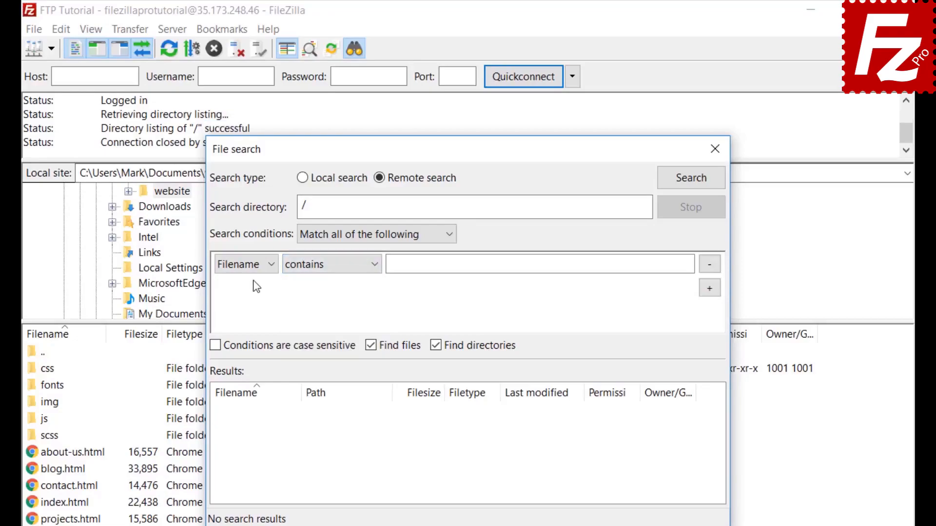
left_click(257, 265)
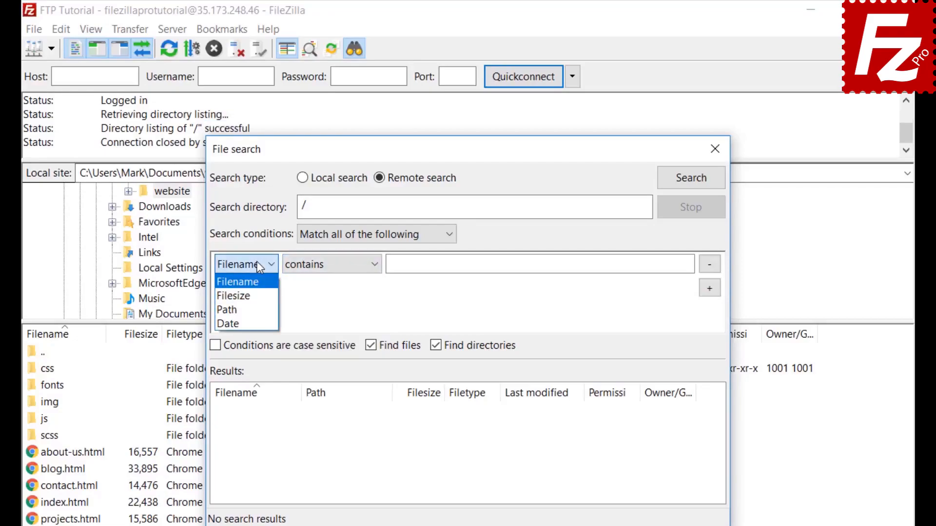
left_click(258, 288)
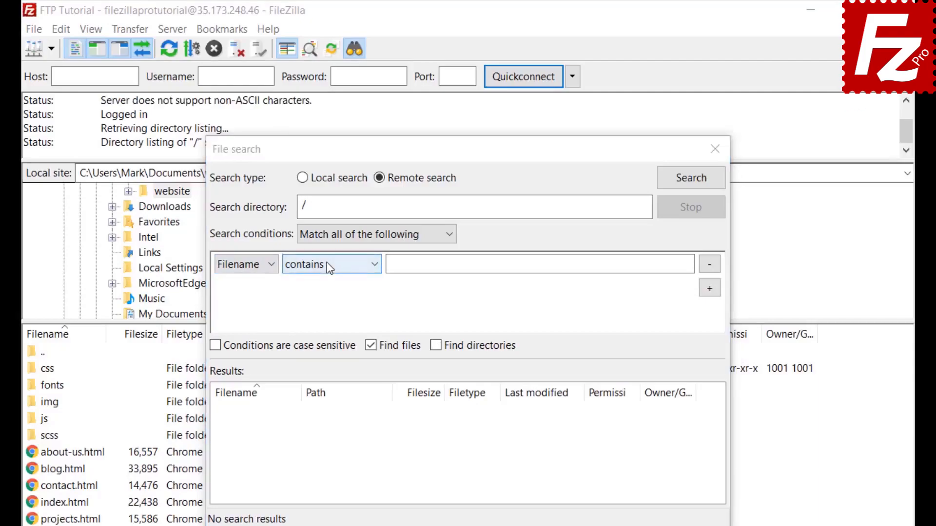
left_click(328, 266)
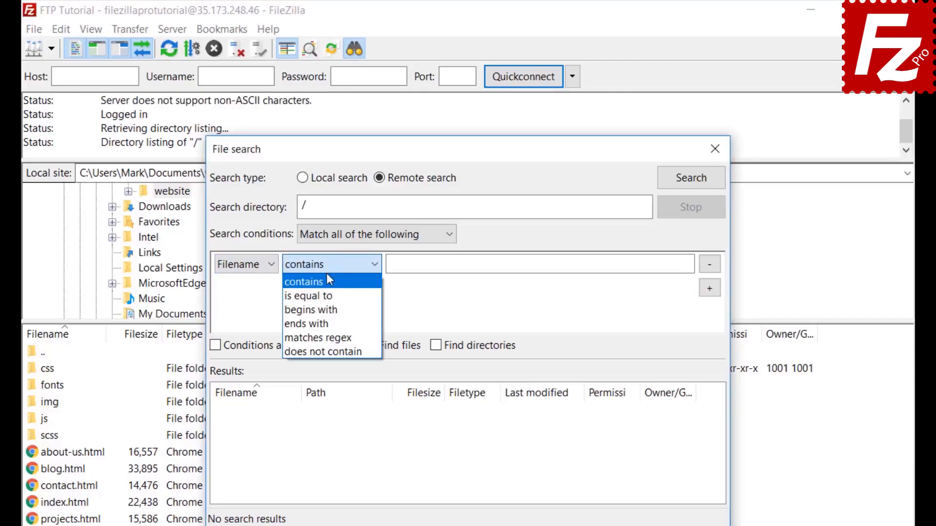
left_click(327, 282)
left_click(428, 266)
type(".jpg")
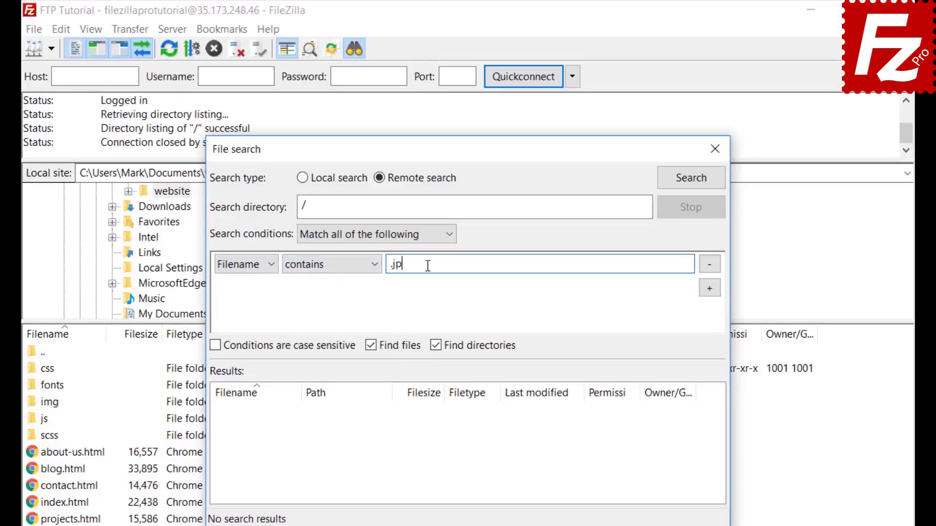
Add a Filesize greater than 500000 condition, exclude directories, and move the dialog right.
left_click(712, 290)
left_click(244, 288)
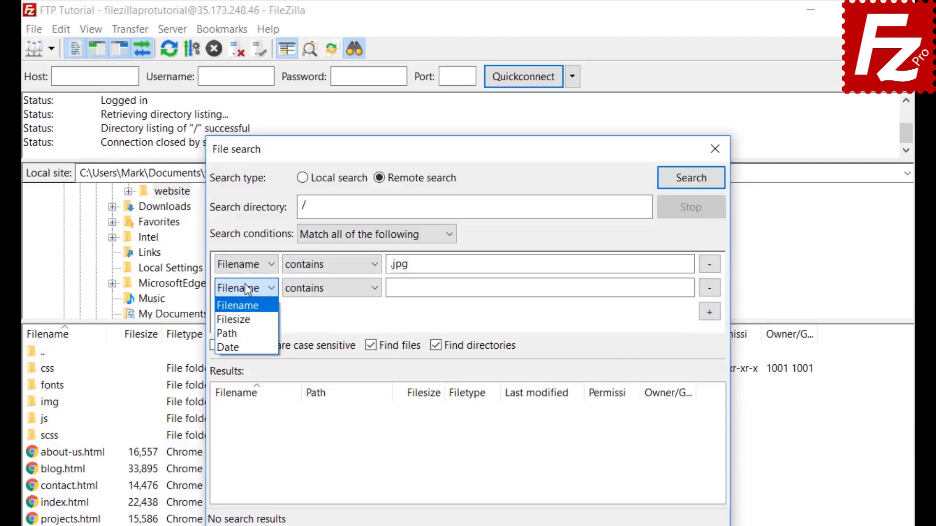
left_click(240, 322)
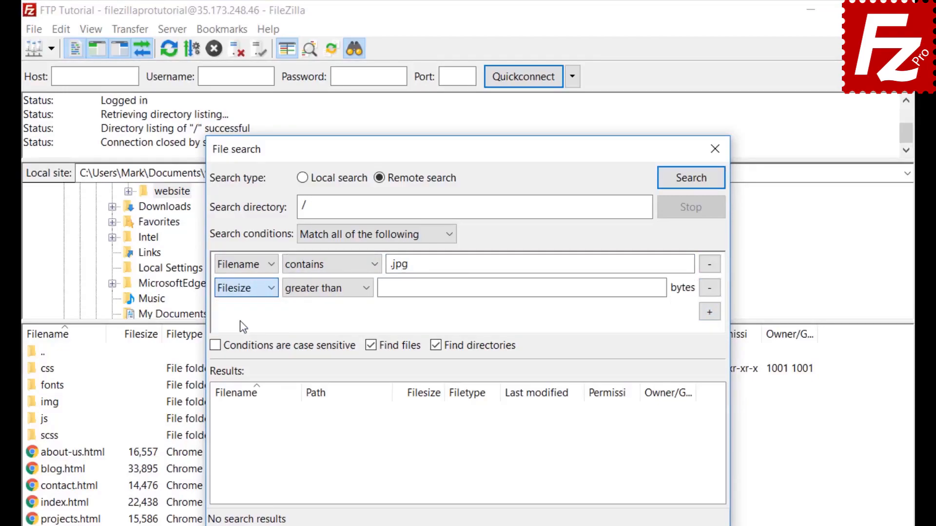
left_click(314, 287)
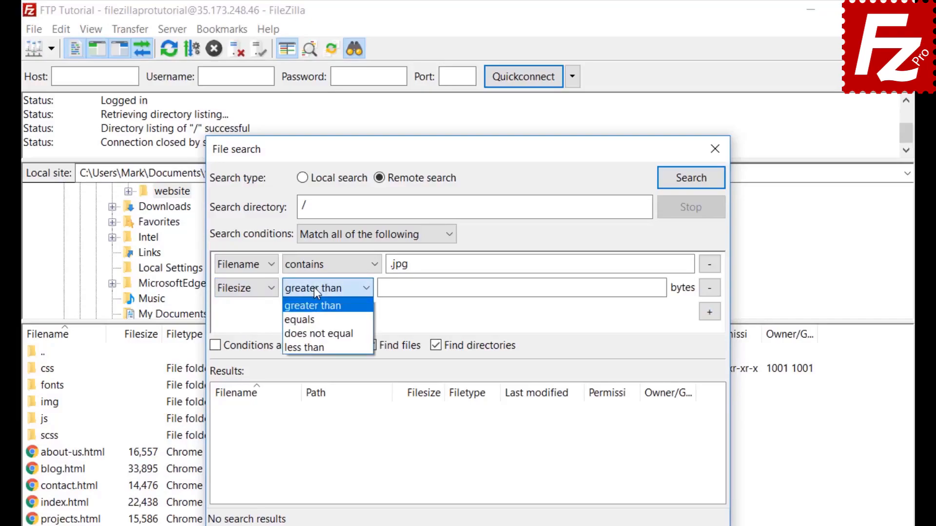
left_click(314, 288)
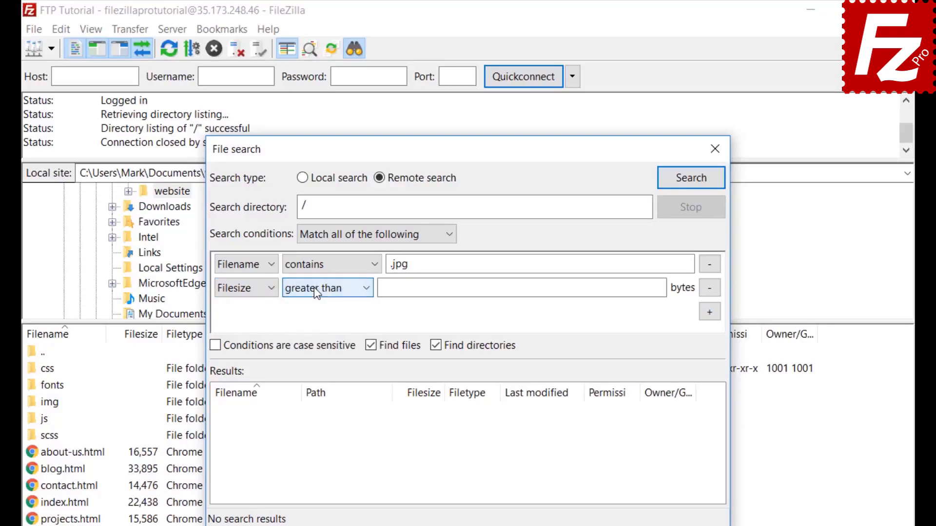
left_click(388, 287)
type("5000")
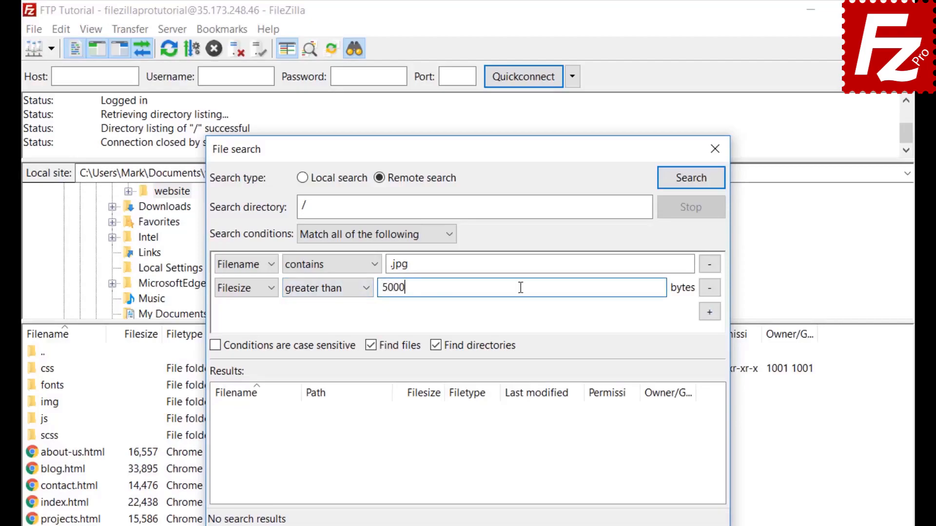
type("00")
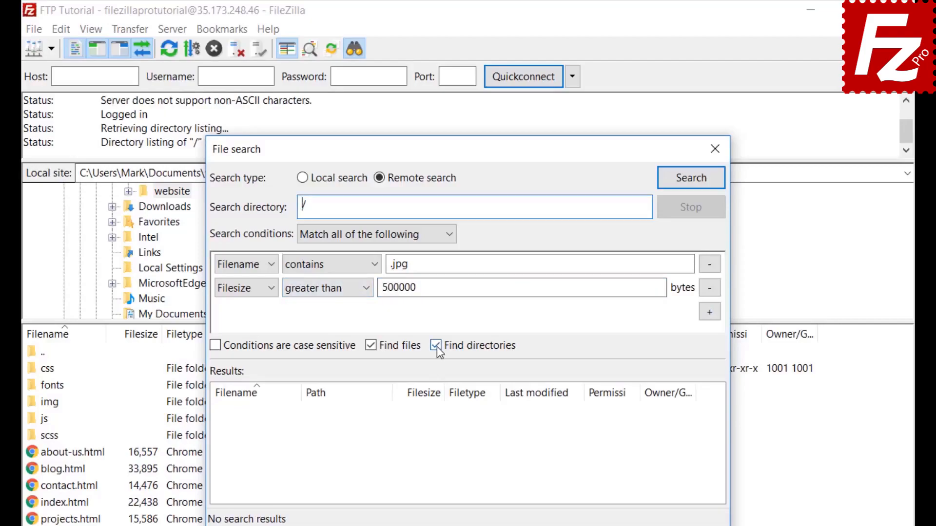
left_click(437, 347)
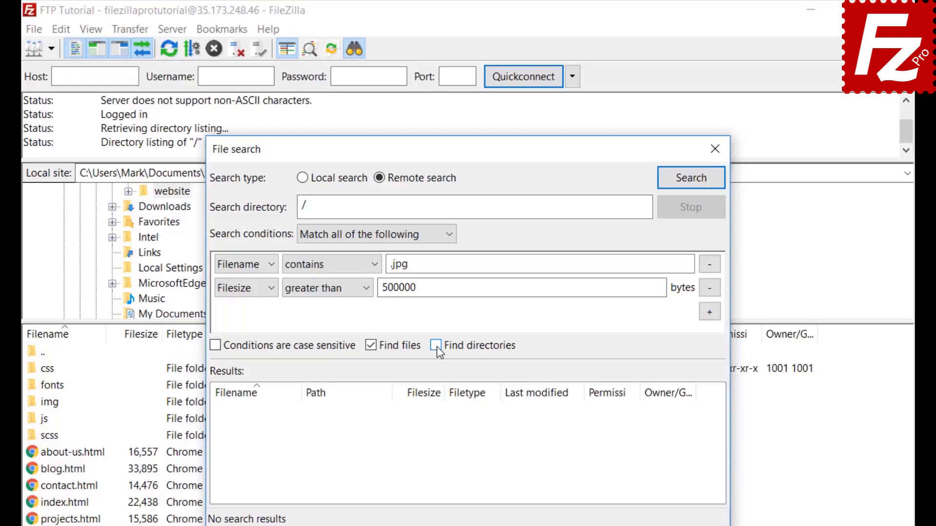
left_click_drag(438, 146, 618, 150)
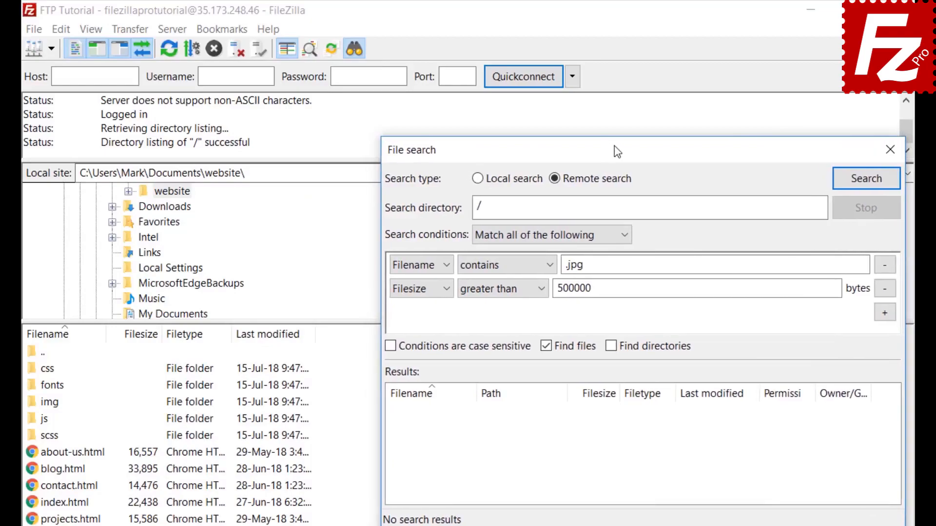
Run the search and add the found feature-bg.jpg to the download queue only.
left_click(866, 178)
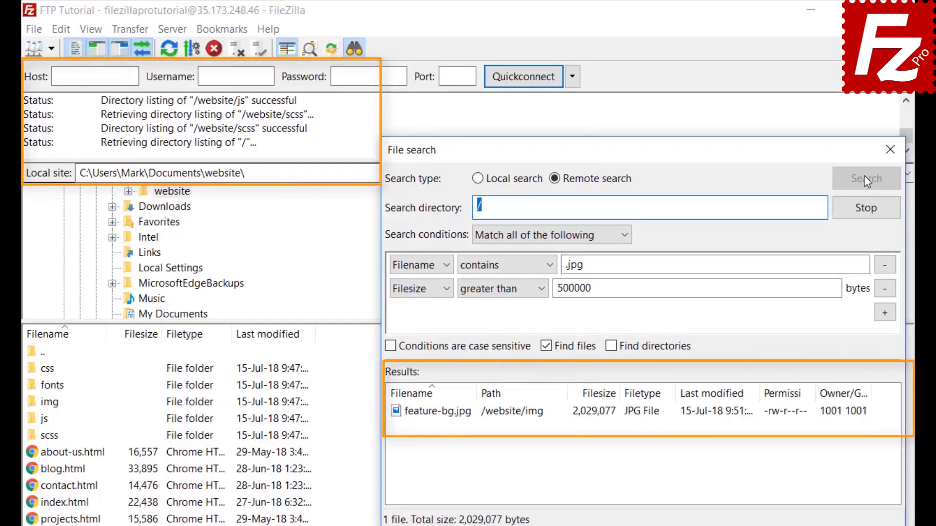
right_click(469, 422)
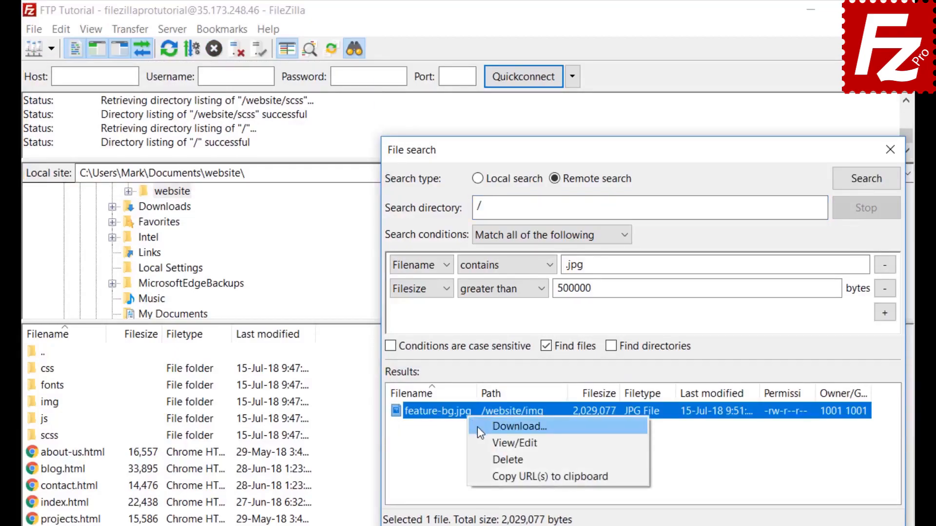
left_click(478, 426)
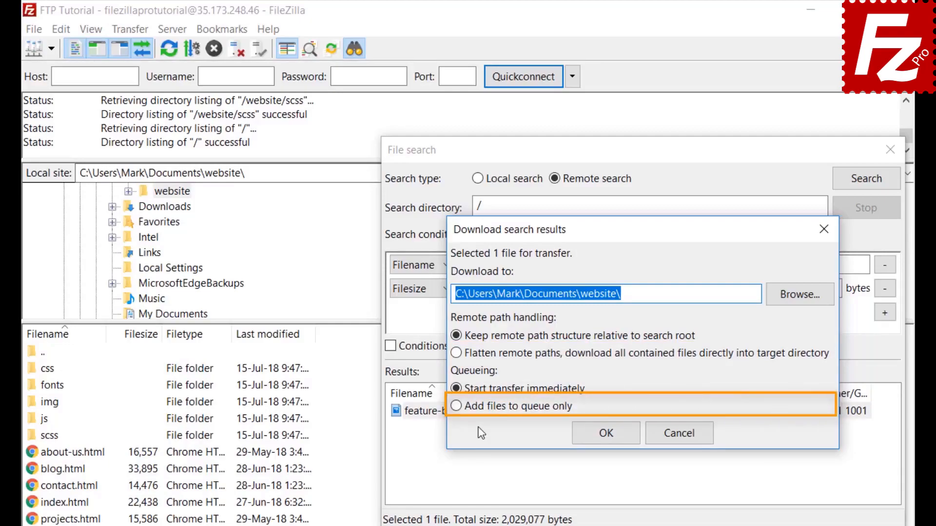
left_click(454, 407)
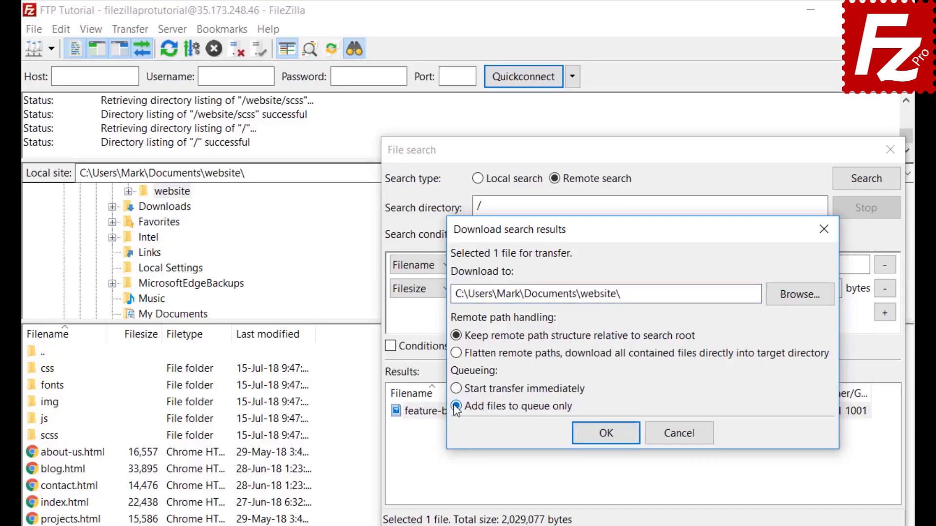
left_click(610, 438)
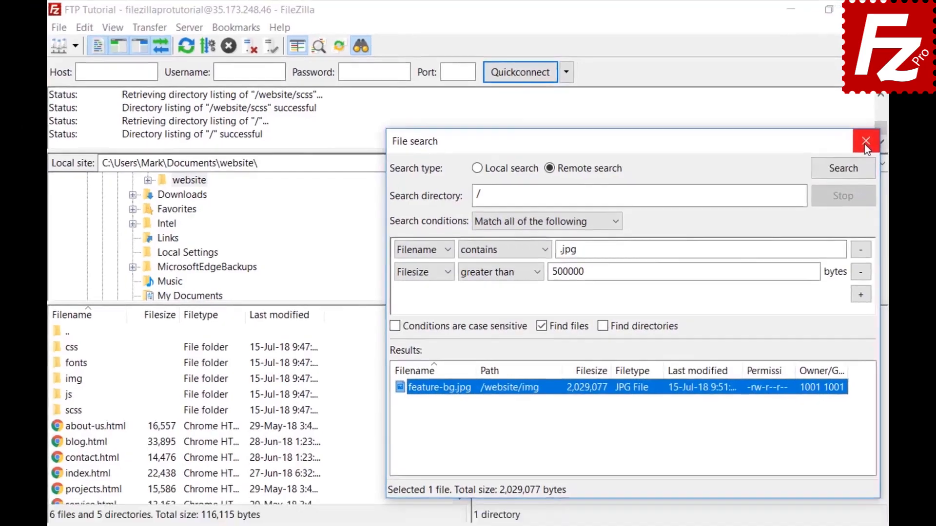
left_click(890, 150)
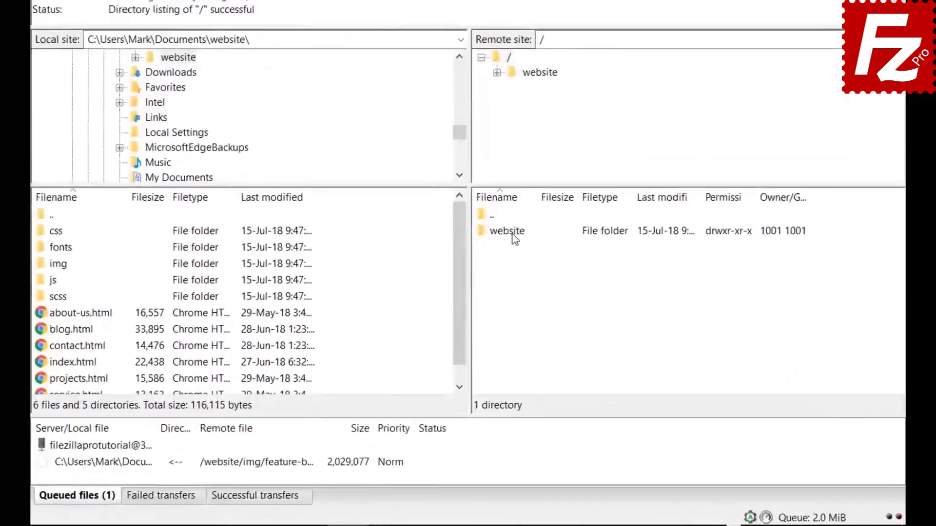
Browse the remote pane into /website/css, select a file, and open Quick Search with Ctrl+F.
double_click(499, 292)
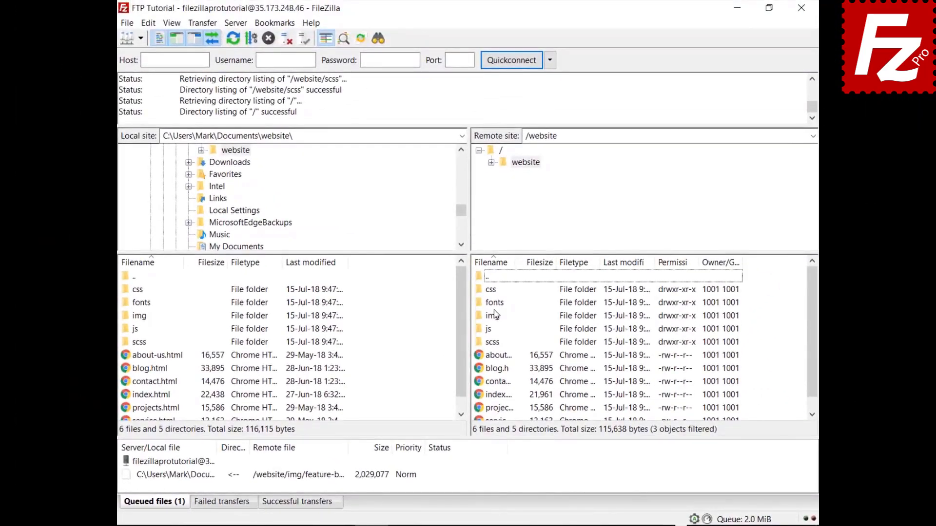
double_click(491, 290)
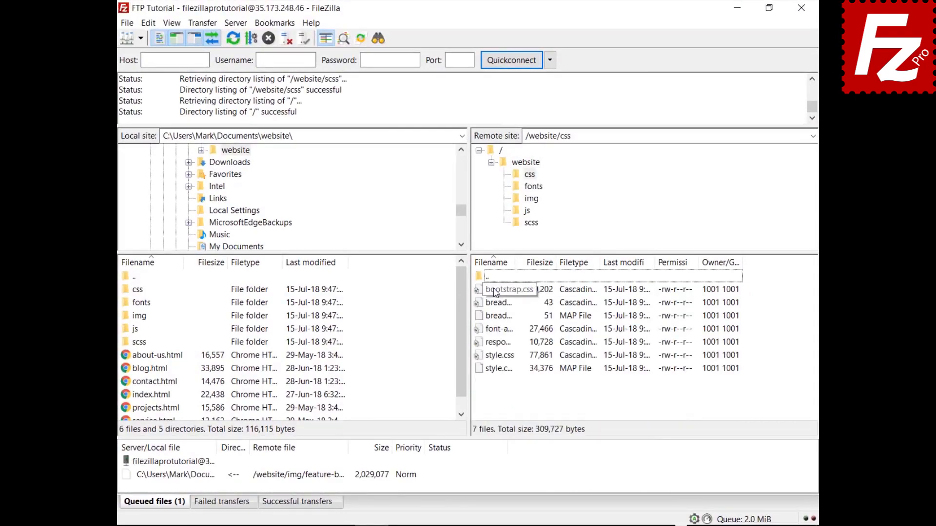
left_click(495, 289)
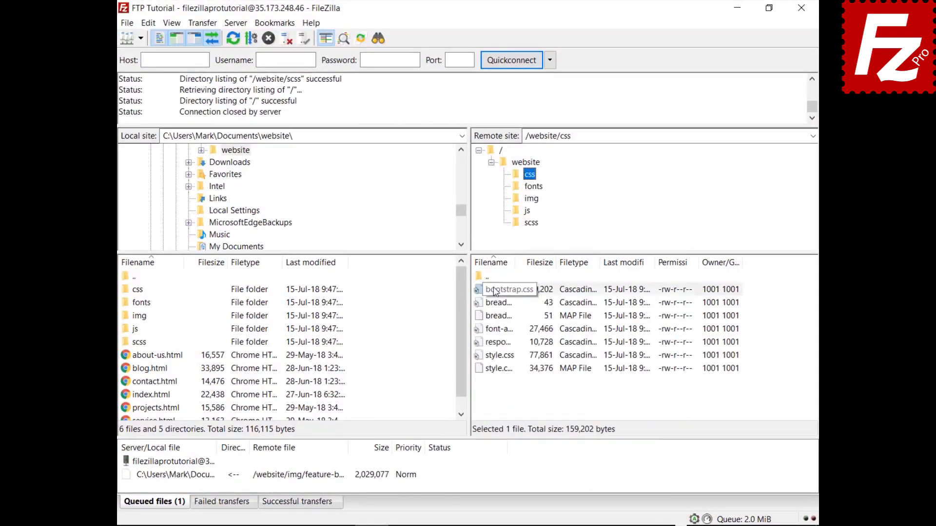
key("Down")
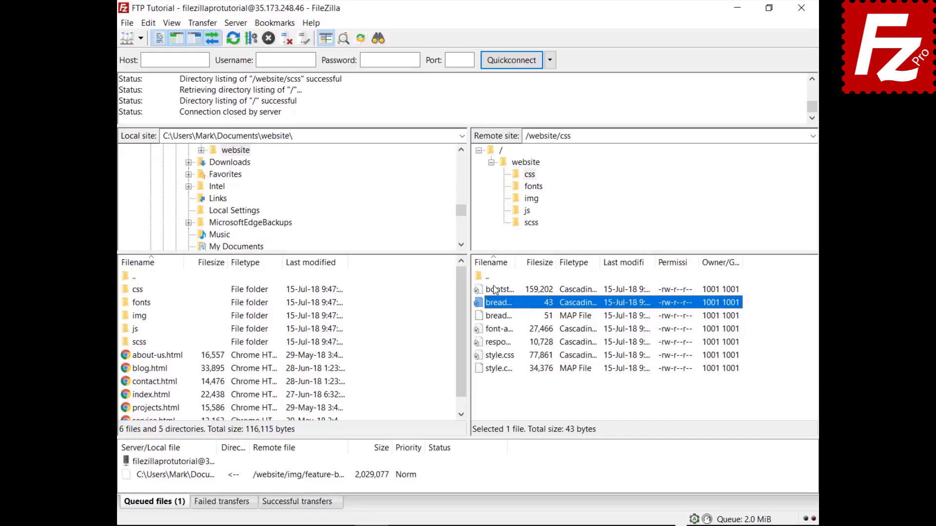
key("ctrl+f")
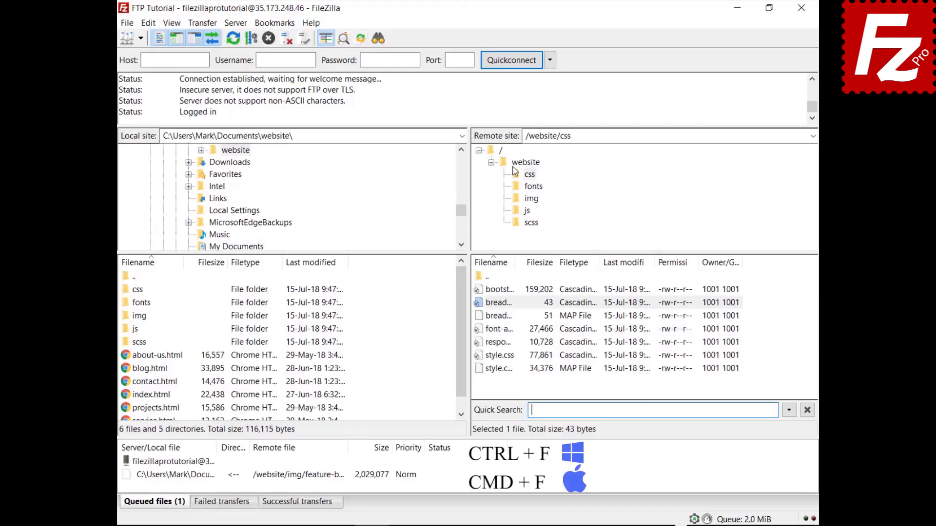
Filter the css file list by 'style' and invert the filter to show non-matching files.
type("style")
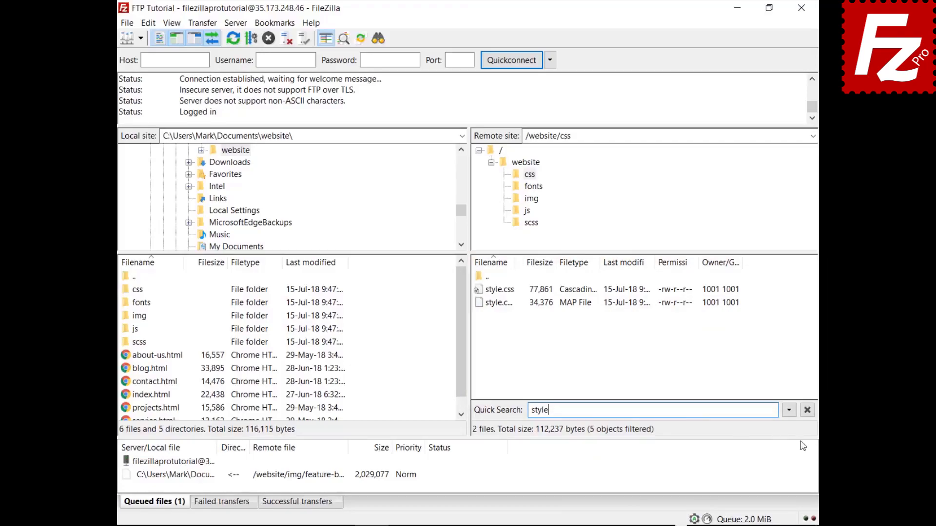
left_click(789, 412)
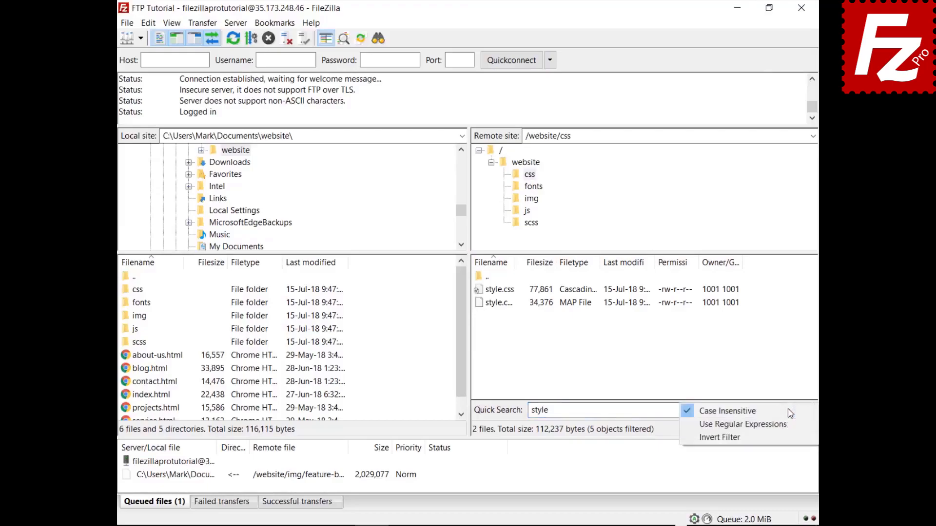
left_click(785, 437)
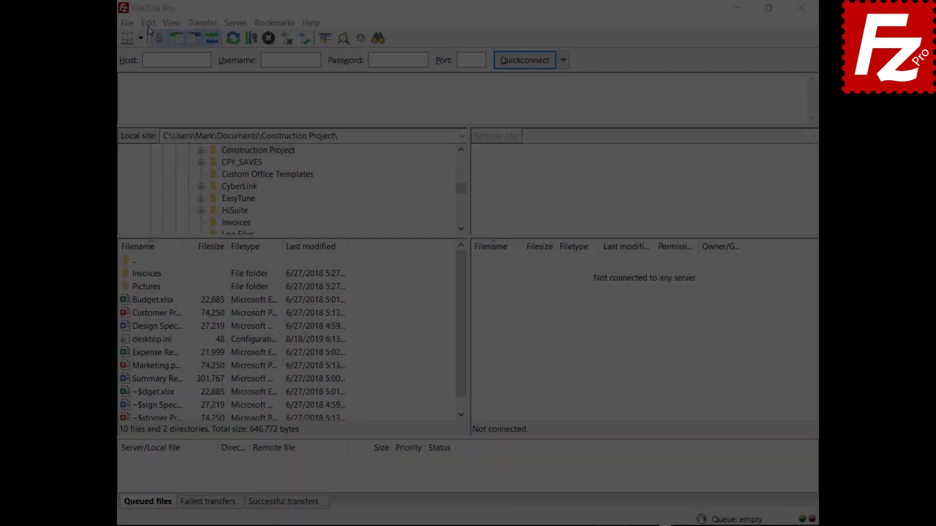
Set Maximum simultaneous transfers to 10 on the Transfers settings page.
left_click(150, 21)
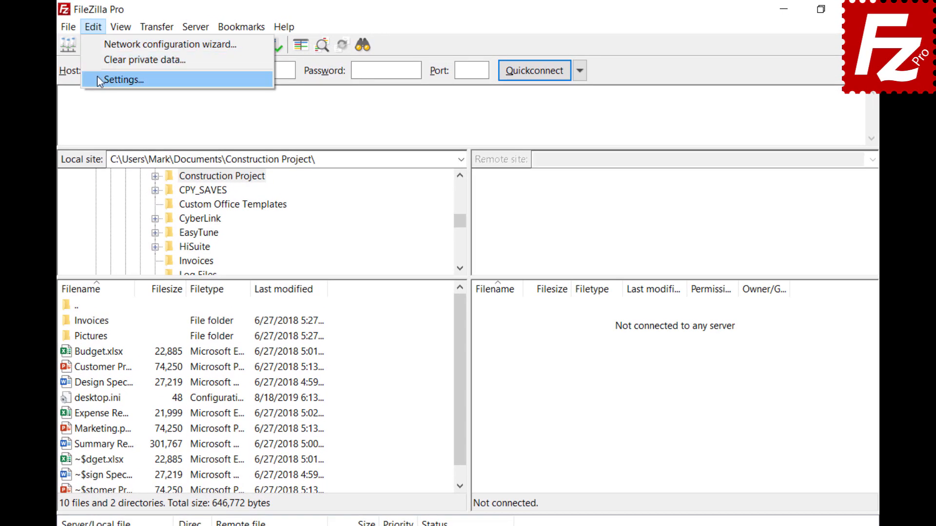
left_click(119, 74)
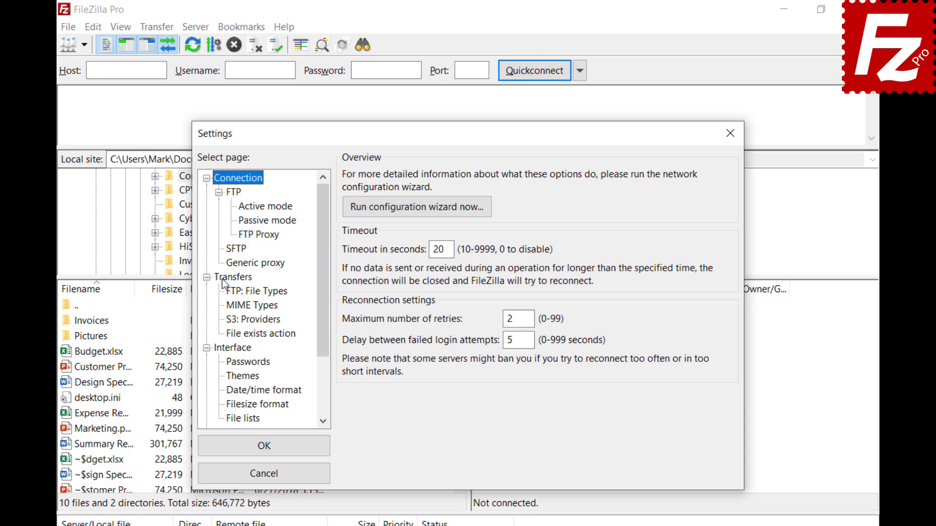
left_click(223, 278)
key("Tab")
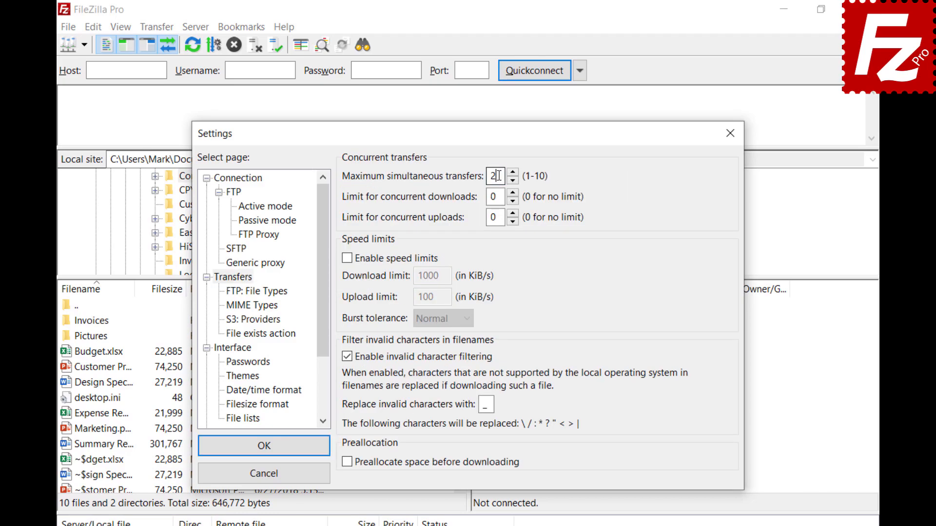
type("10")
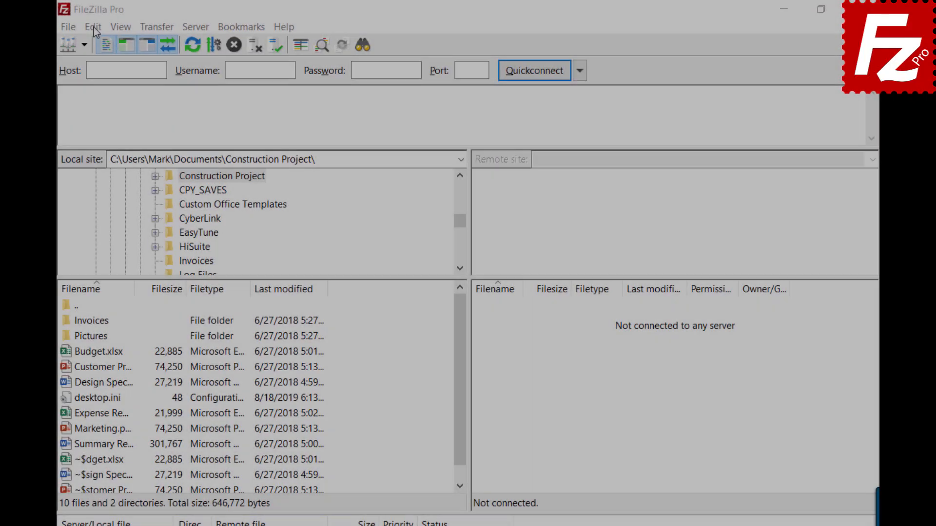
Set Maximum simultaneous transfers back to 2 for very large files and close Settings.
left_click(93, 26)
left_click(105, 80)
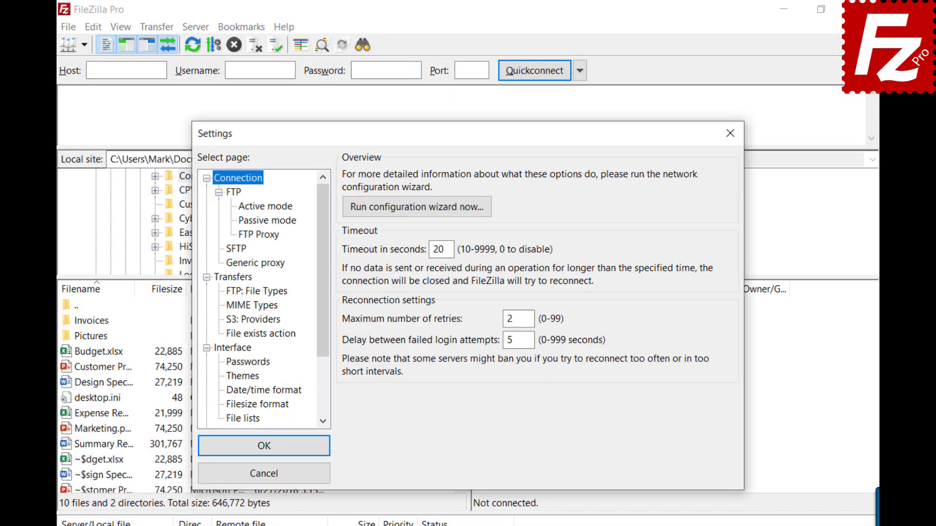
left_click(231, 278)
key("Tab")
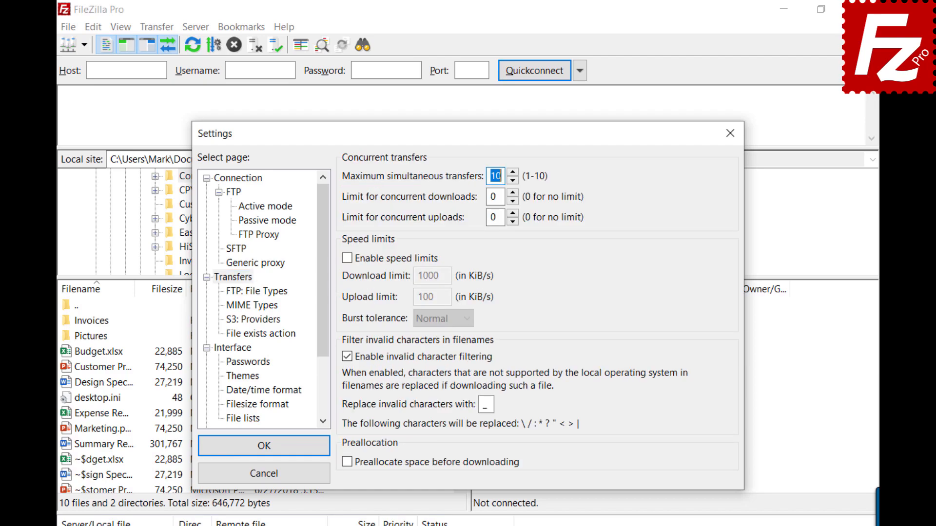
type("2")
left_click(731, 132)
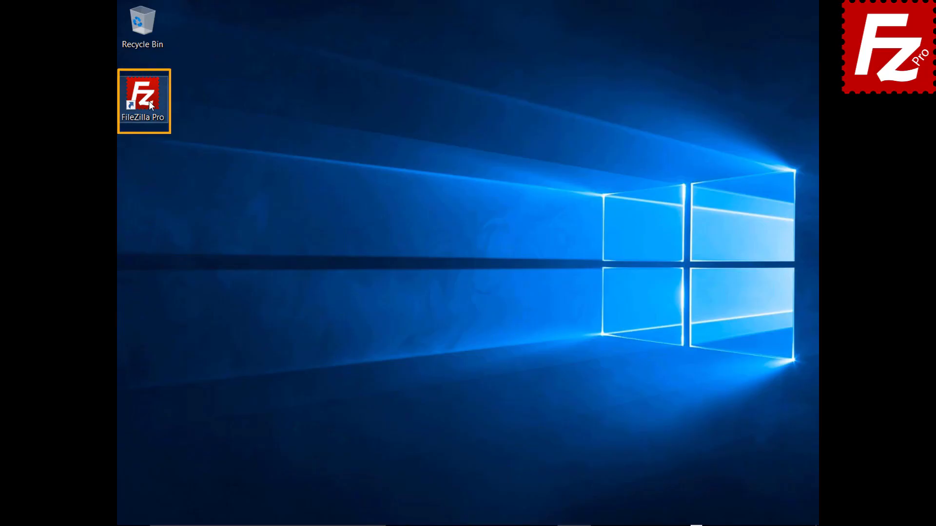
Launch FileZilla Pro and create a new Site Manager entry named SFTP.
double_click(148, 101)
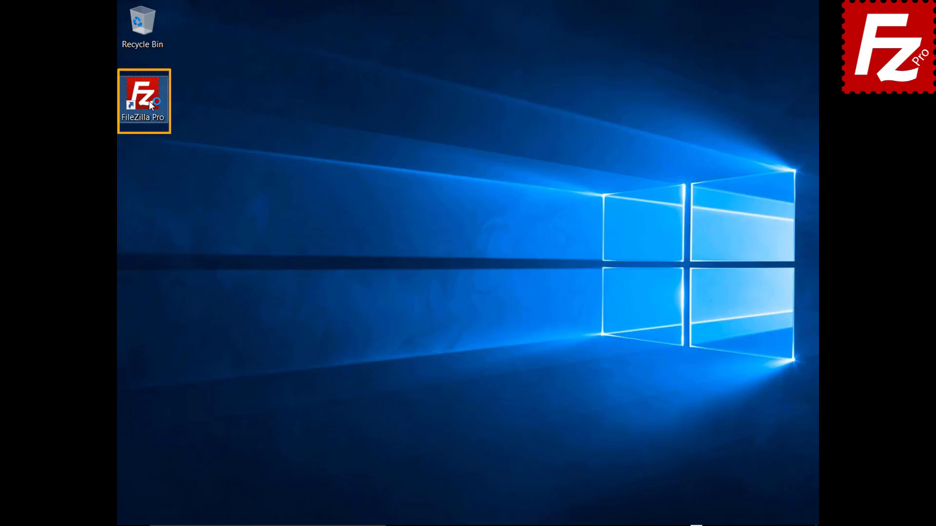
left_click(120, 24)
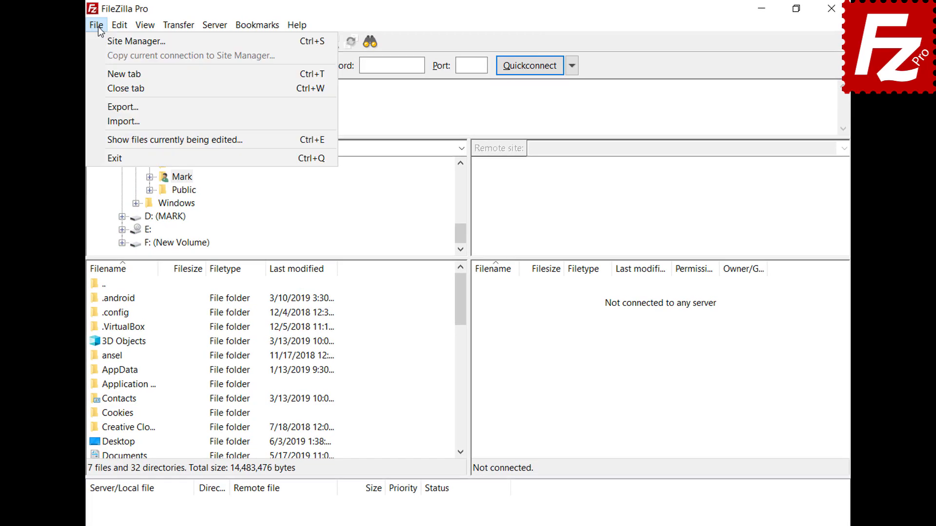
left_click(103, 39)
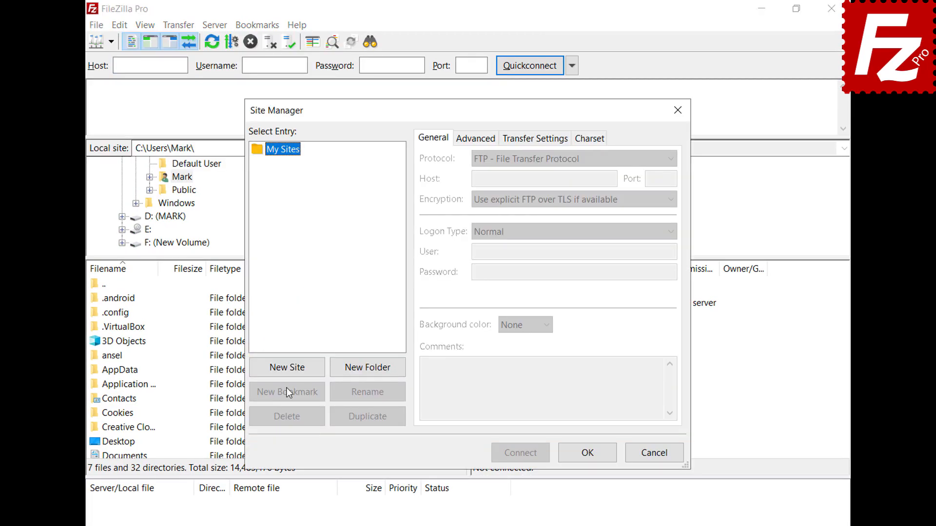
left_click(285, 370)
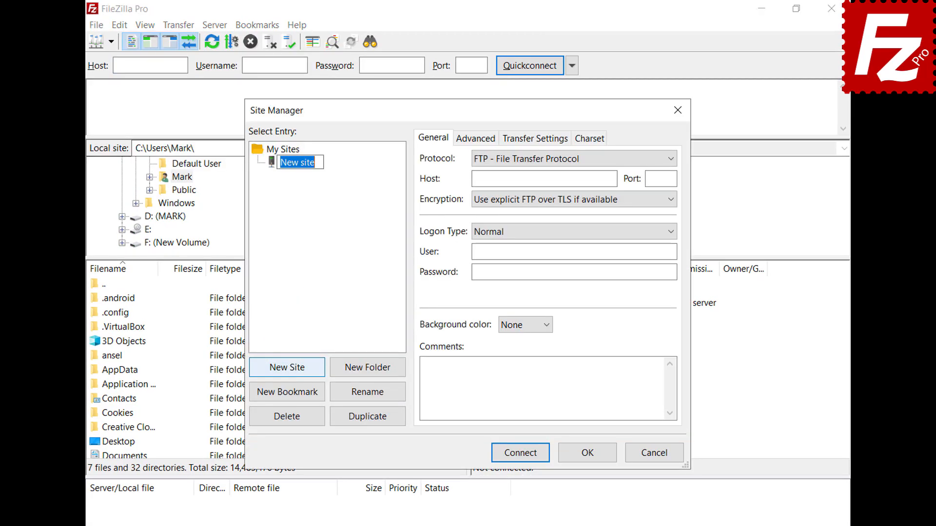
type("SFTP")
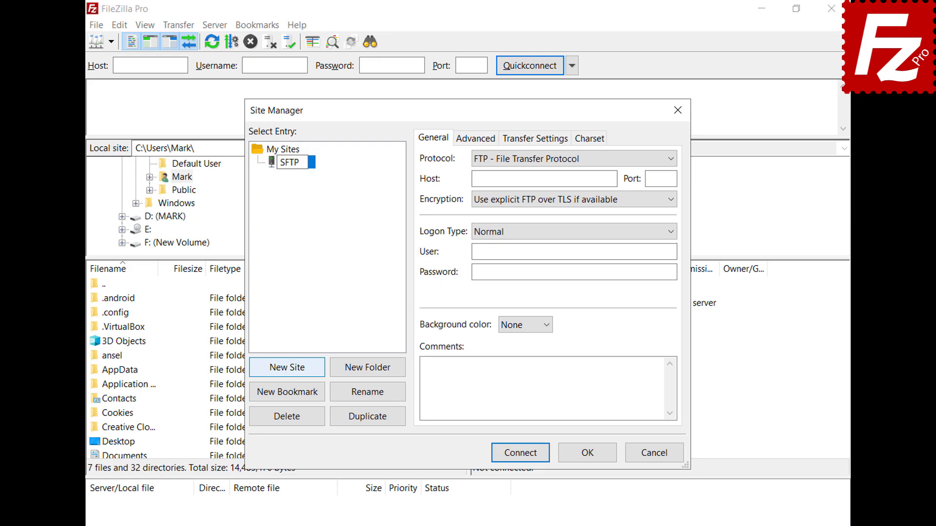
Set the site to SFTP protocol, host 3.209.179.104, Key file logon, user ubuntu.
left_click(671, 159)
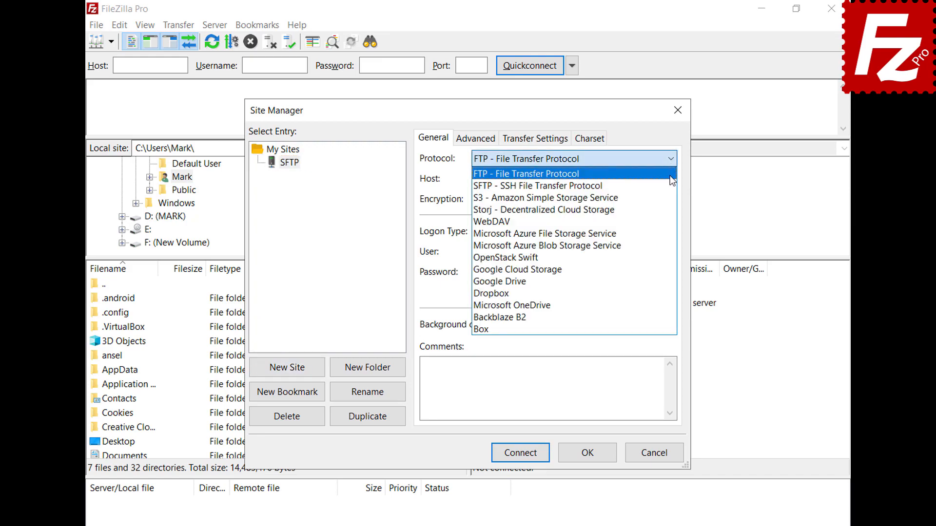
left_click(671, 186)
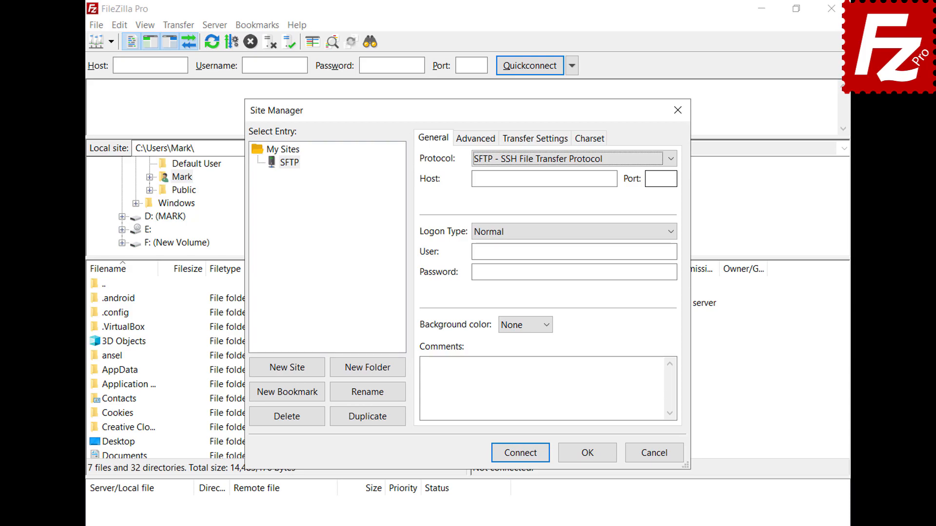
left_click(613, 179)
type("3.209.179.104")
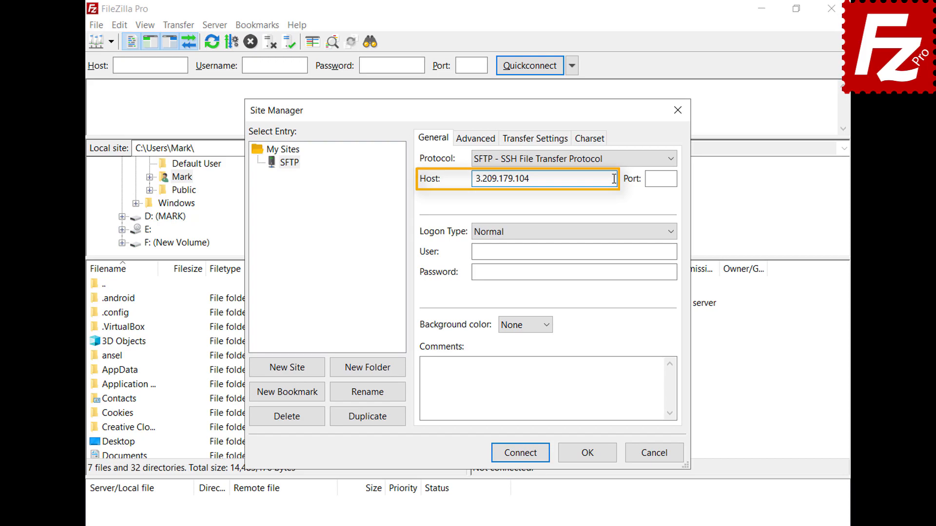
left_click(672, 233)
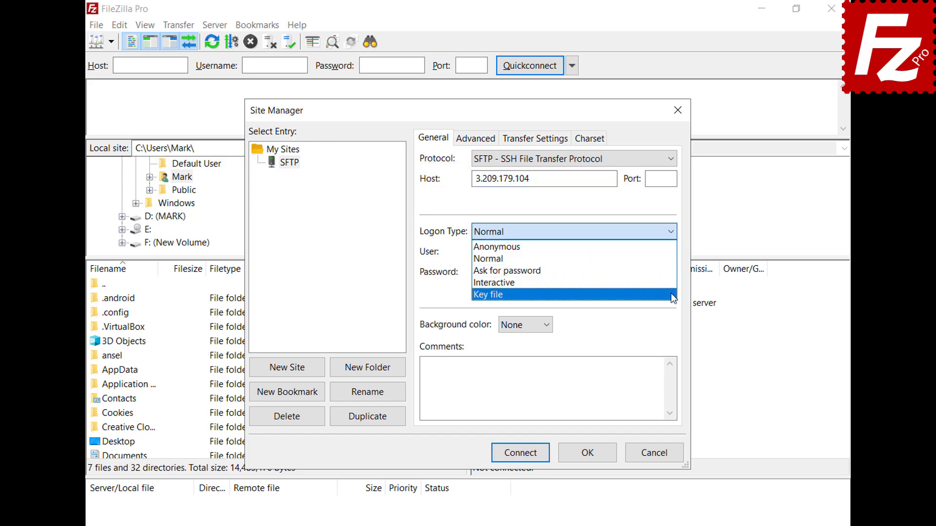
left_click(671, 296)
left_click(672, 252)
type("ubuntu")
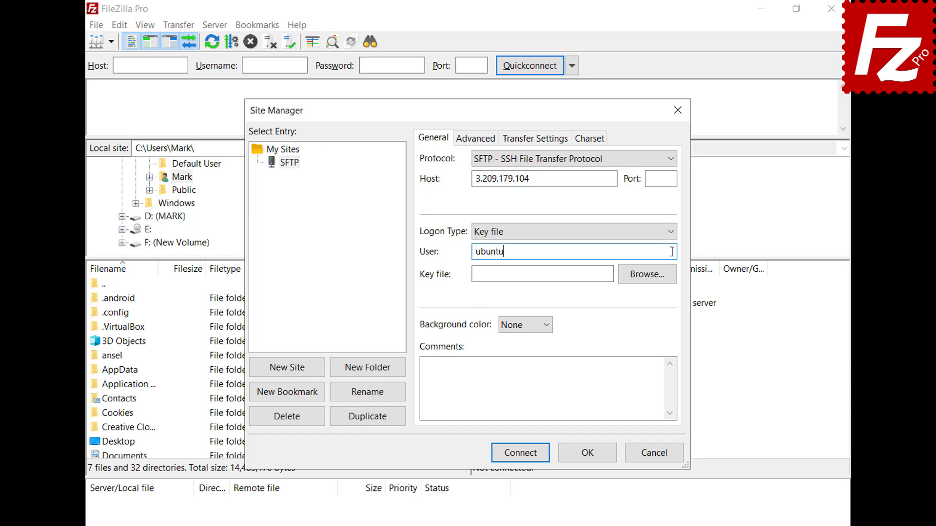
Use key.ppk as the key file and connect, always trusting the host key and entering the passphrase.
left_click(647, 274)
double_click(427, 259)
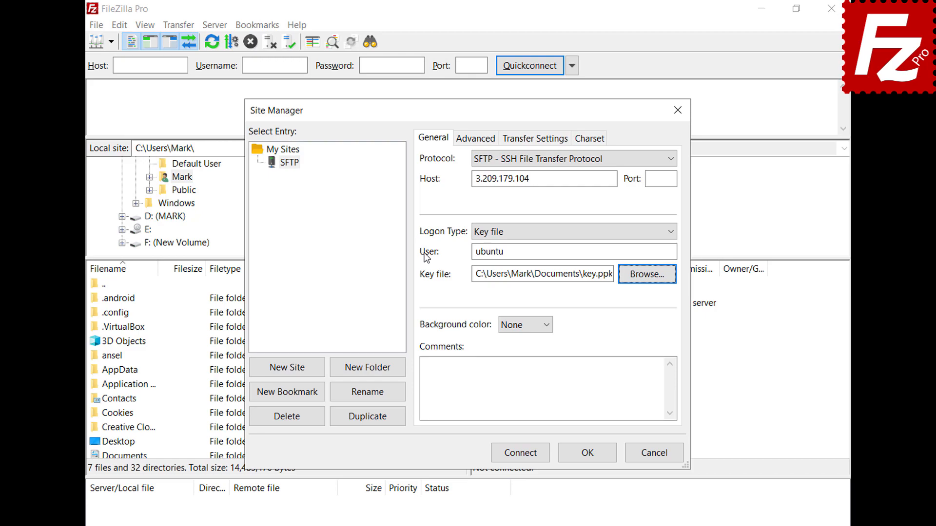
left_click(523, 458)
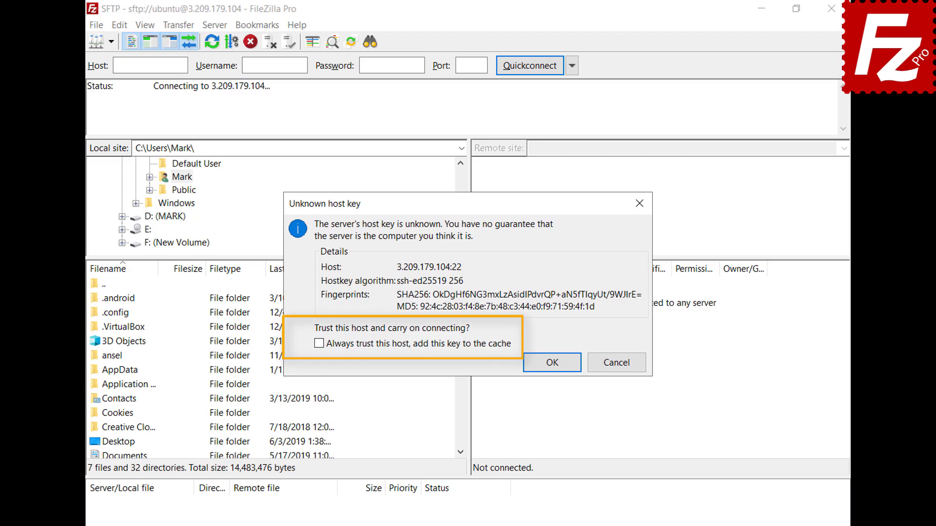
left_click(319, 344)
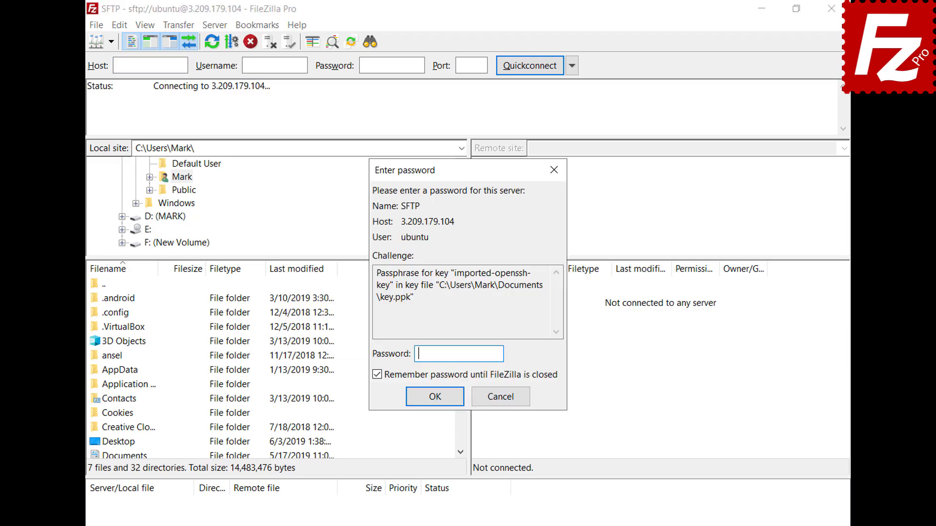
type("••••••")
left_click(436, 397)
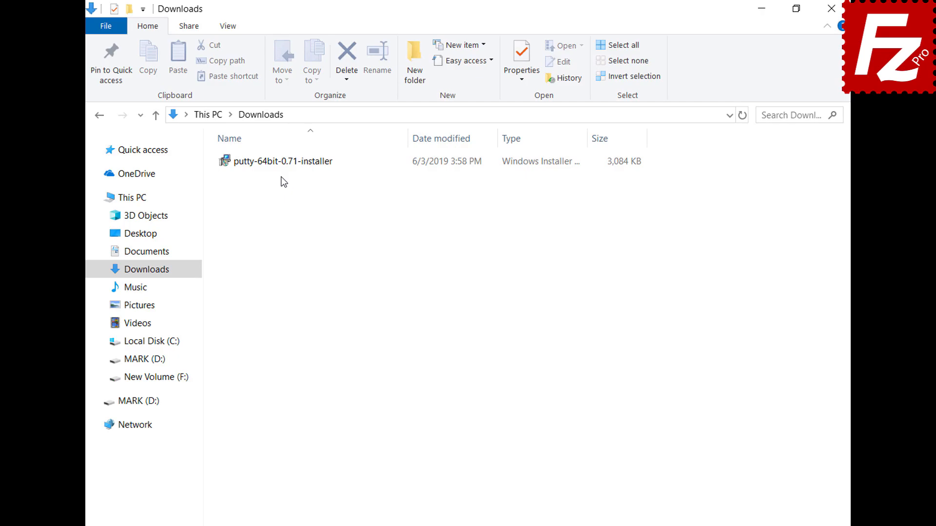
Install PuTTY 0.71 64-bit from putty-64bit-0.71-installer into the default folder with default features.
double_click(278, 165)
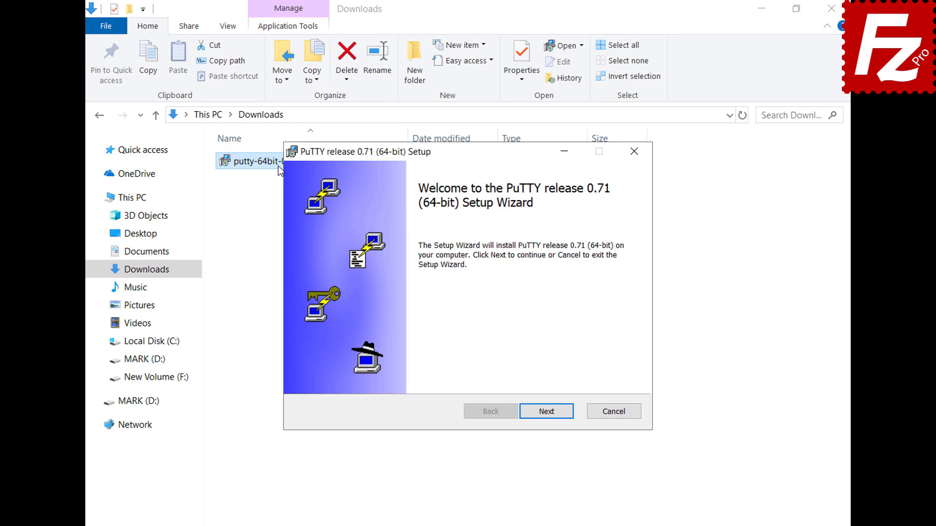
left_click(547, 411)
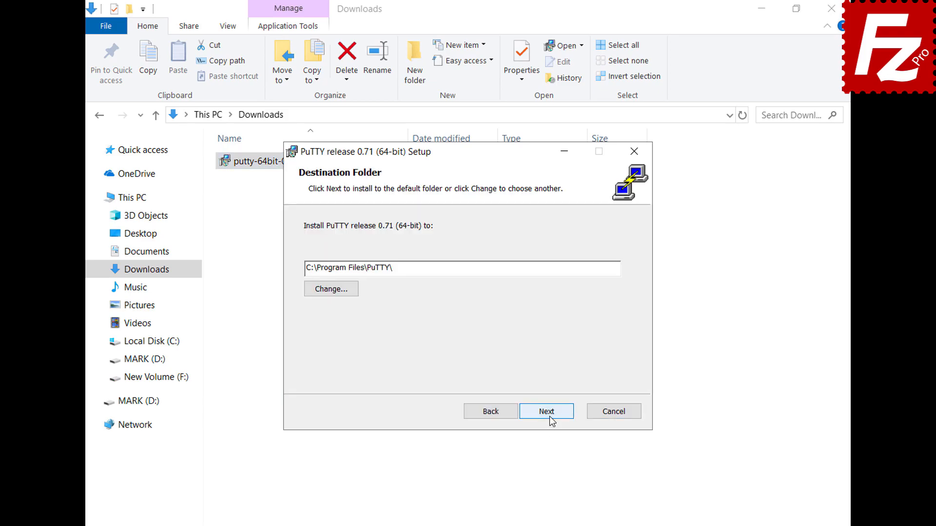
left_click(549, 417)
left_click(549, 416)
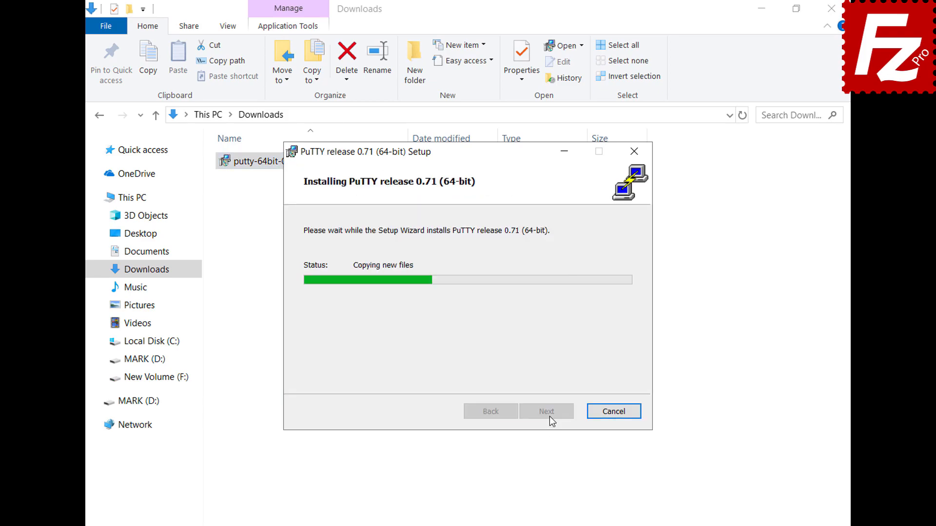
left_click(549, 416)
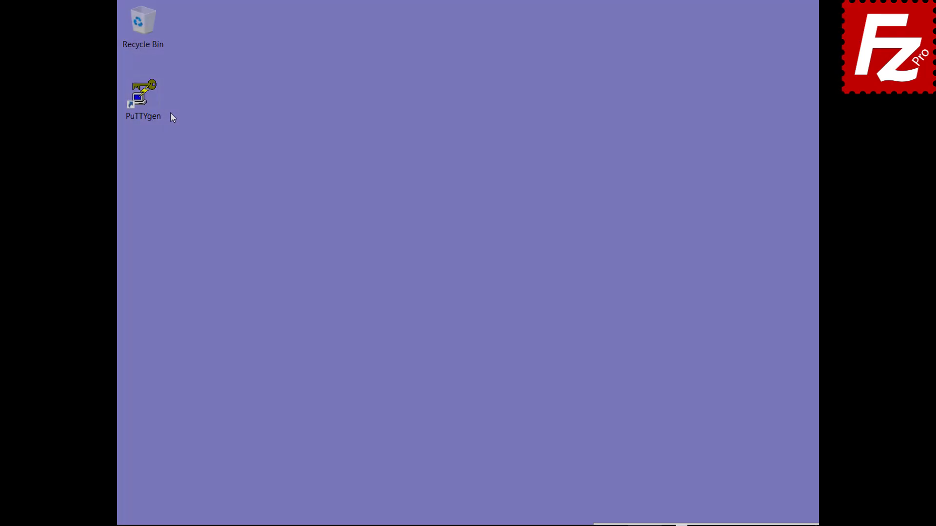
Import the OpenSSH key into PuTTYgen with its passphrase and save it as key.ppk in Documents.
double_click(155, 113)
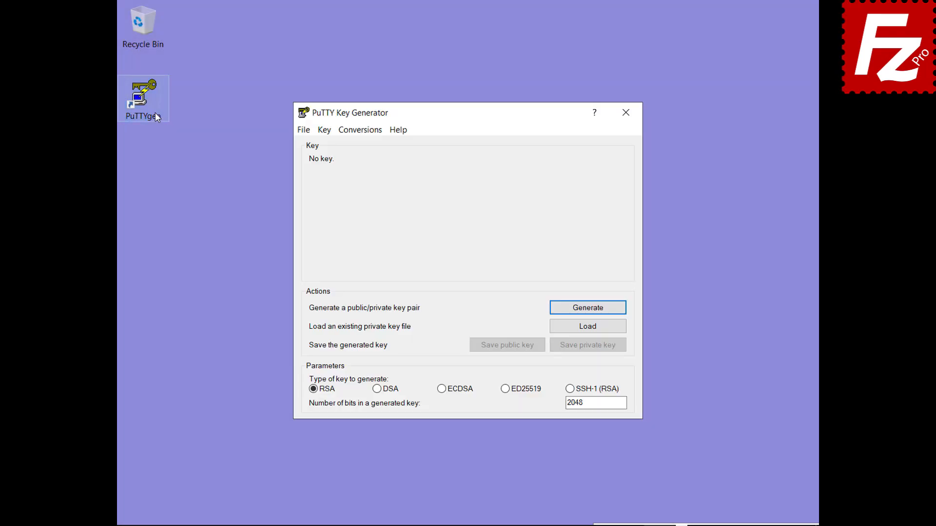
left_click(361, 131)
left_click(361, 143)
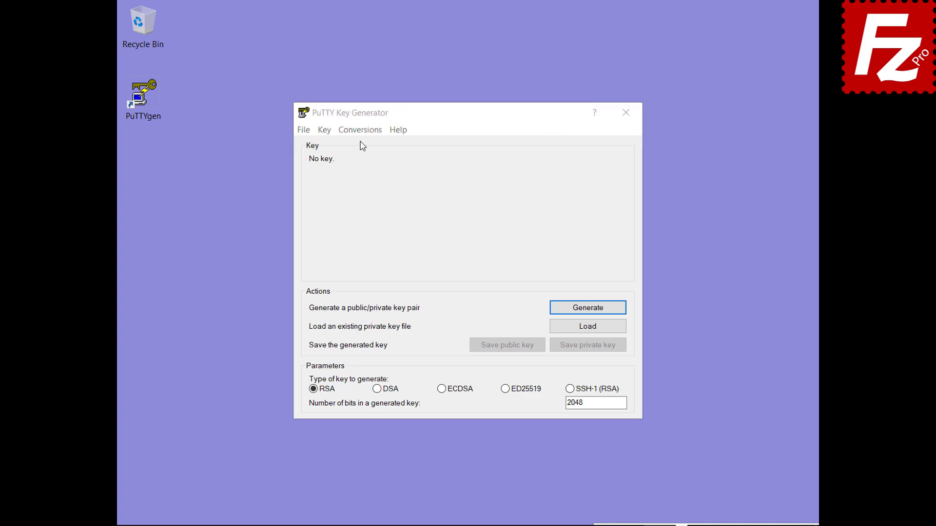
double_click(451, 260)
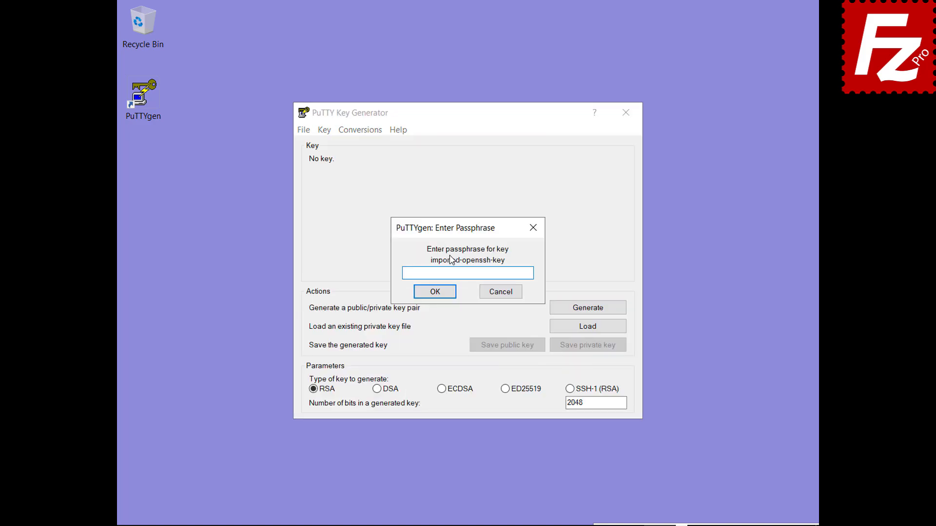
type("•••••")
left_click(434, 292)
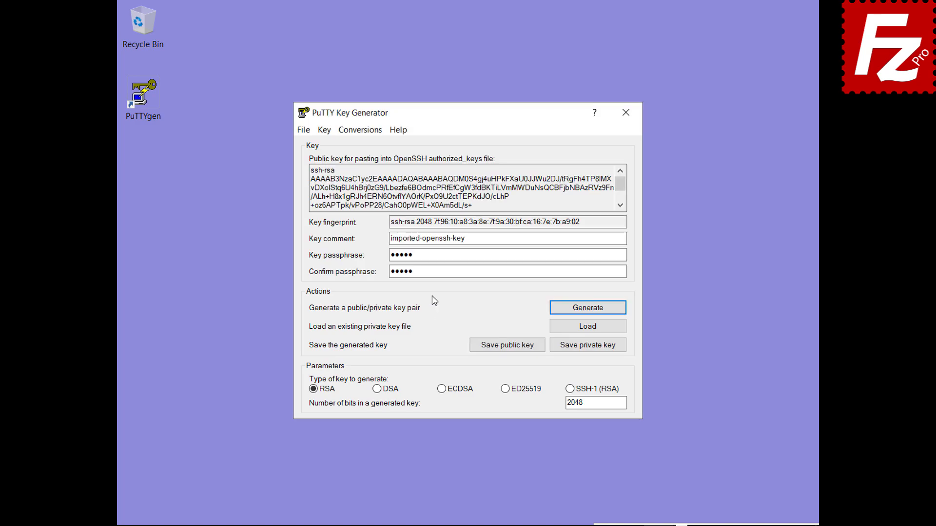
left_click(588, 349)
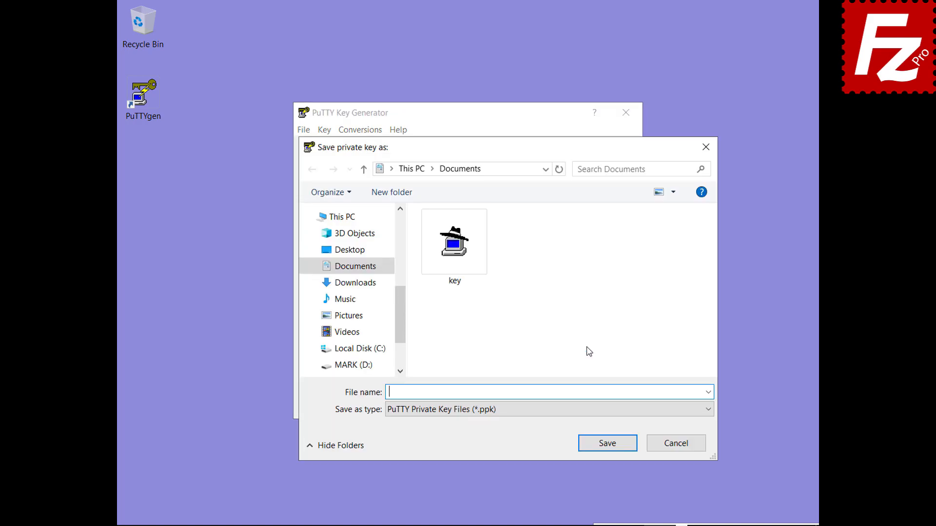
type("key.ppk")
left_click(608, 446)
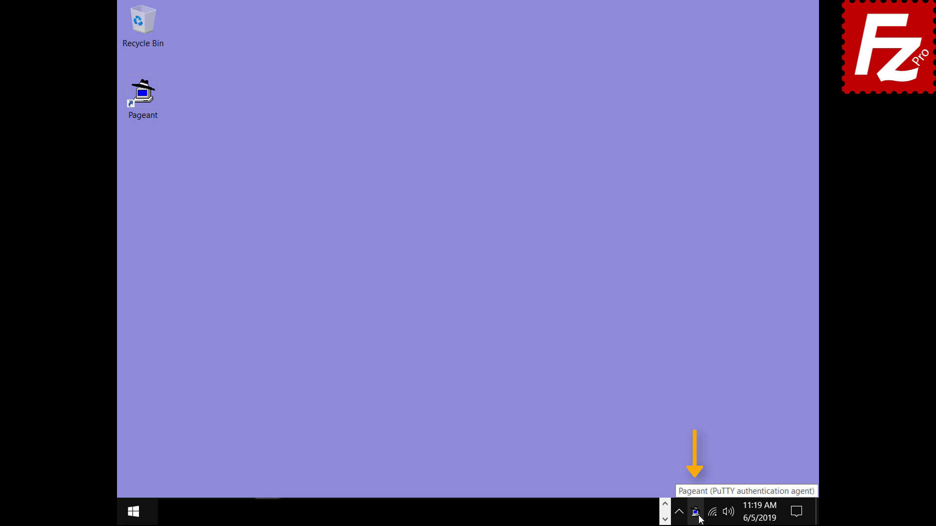
Add the private key from Documents to Pageant, entering its passphrase, so the ssh-rsa key is listed.
double_click(699, 516)
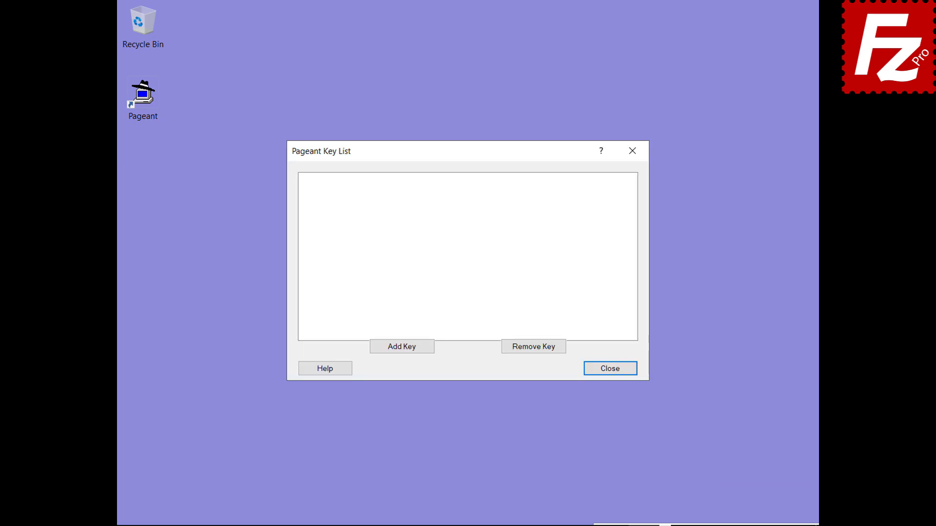
left_click(401, 349)
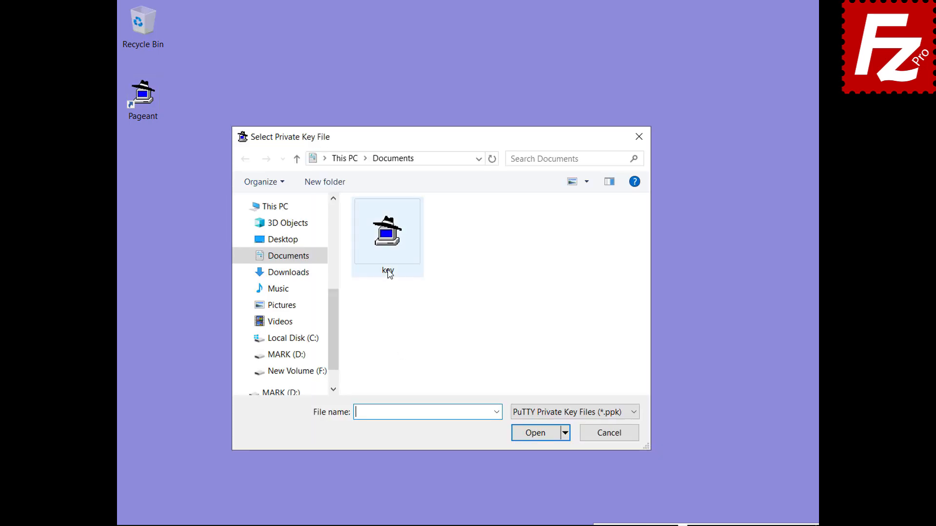
double_click(388, 236)
type("••••••")
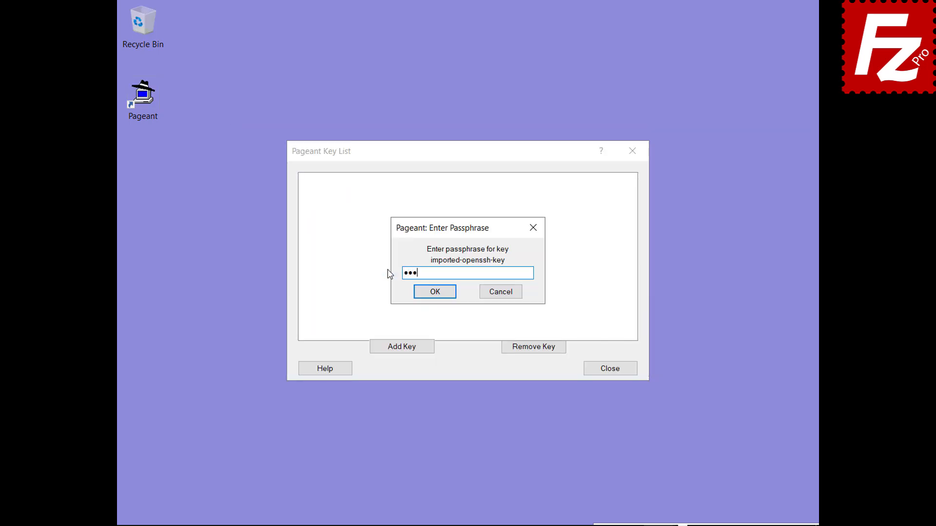
left_click(434, 293)
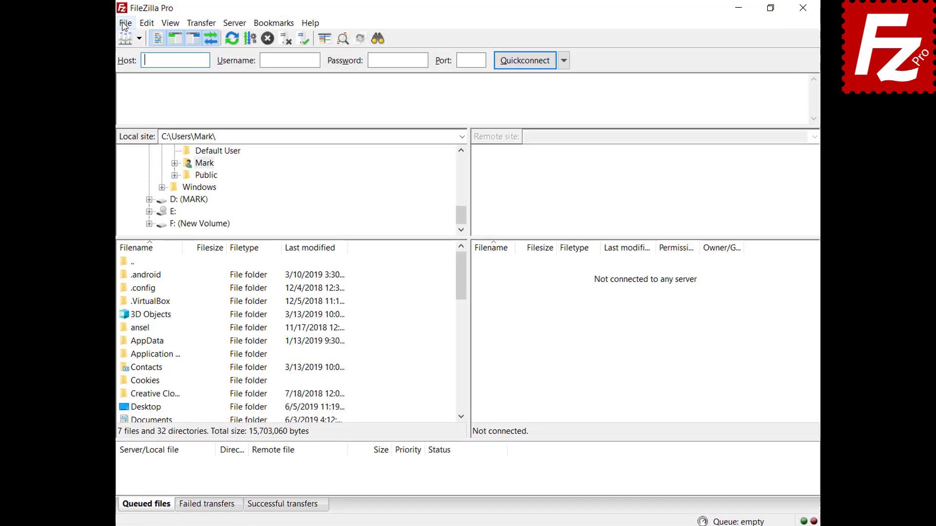
Switch the SFTP site's Logon Type to Normal in Site Manager and connect to 3.209.179.104.
left_click(124, 23)
left_click(107, 41)
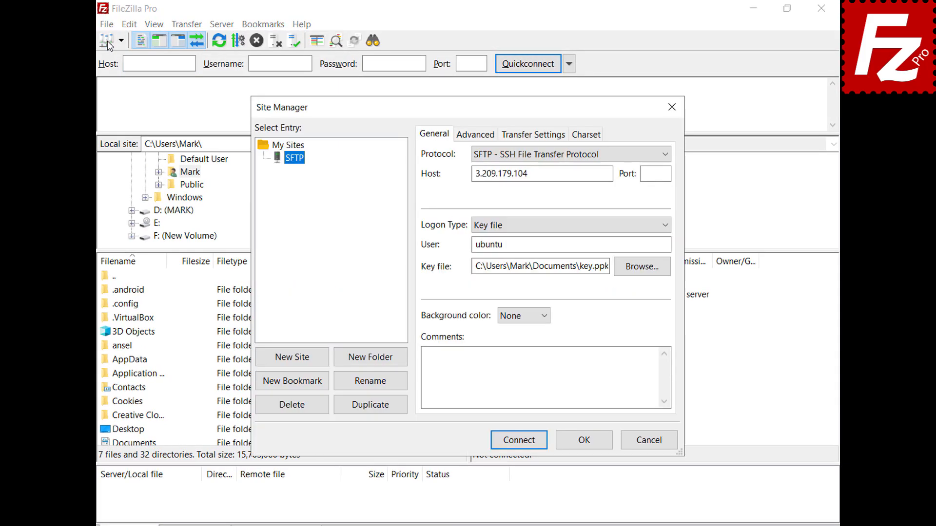
left_click(666, 224)
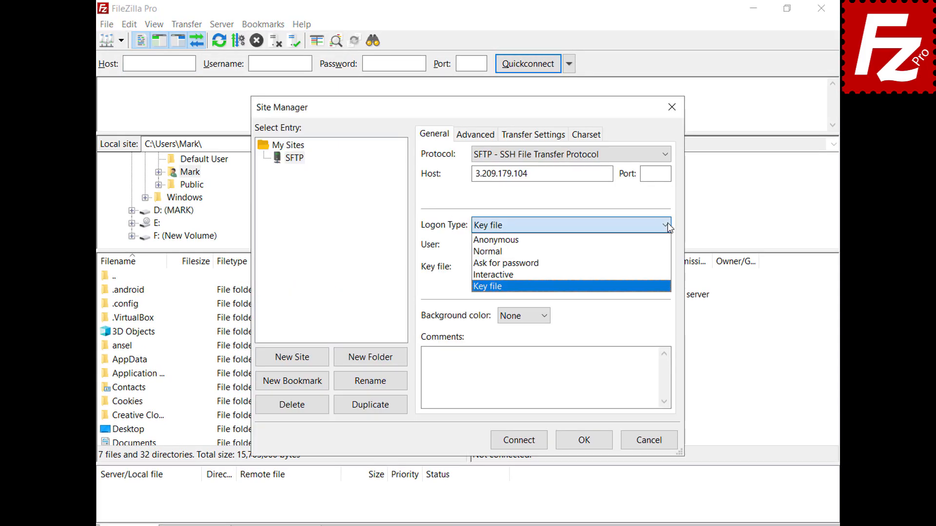
left_click(666, 251)
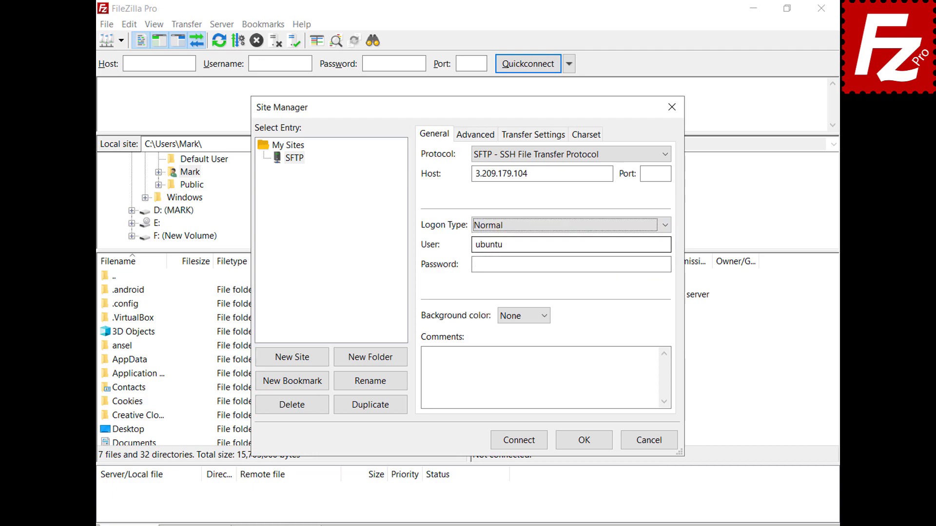
left_click(520, 440)
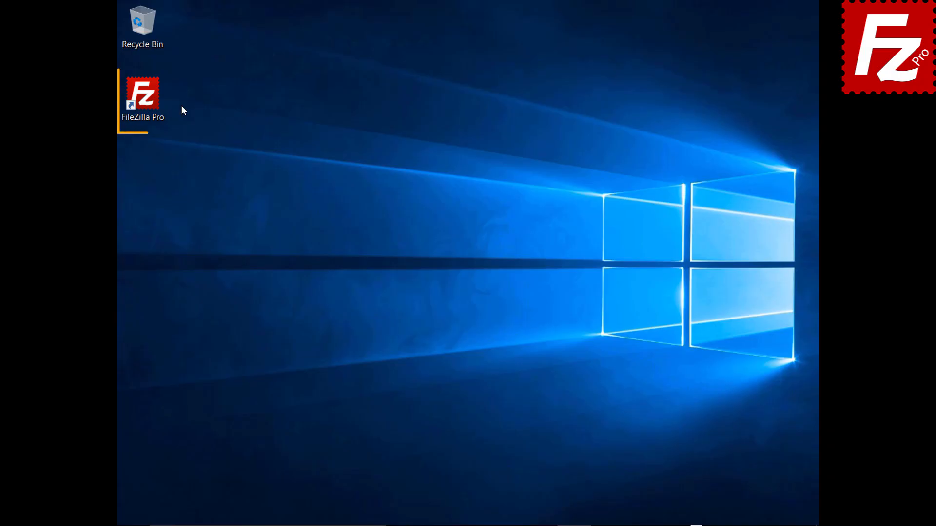
Launch FileZilla Pro and show the Transfers > FTP: File Types page in Settings.
double_click(148, 101)
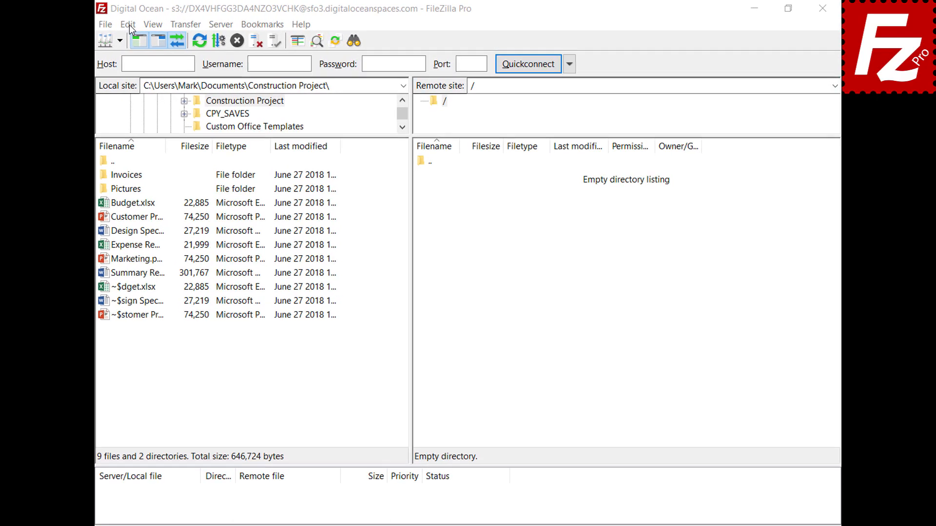
left_click(146, 23)
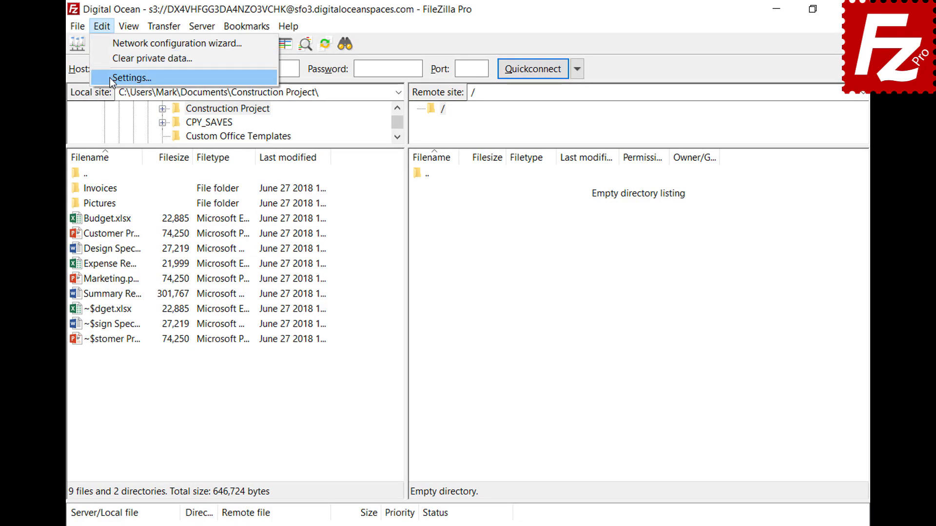
left_click(110, 77)
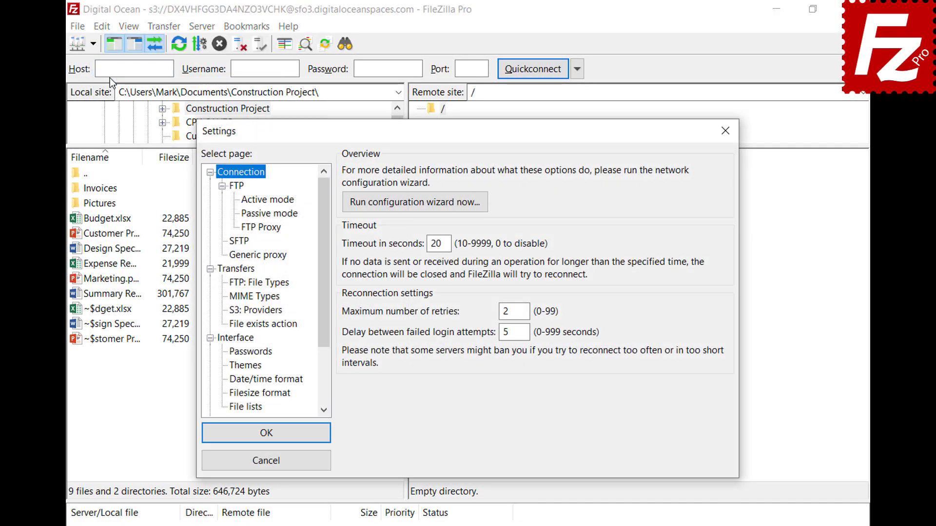
left_click(233, 284)
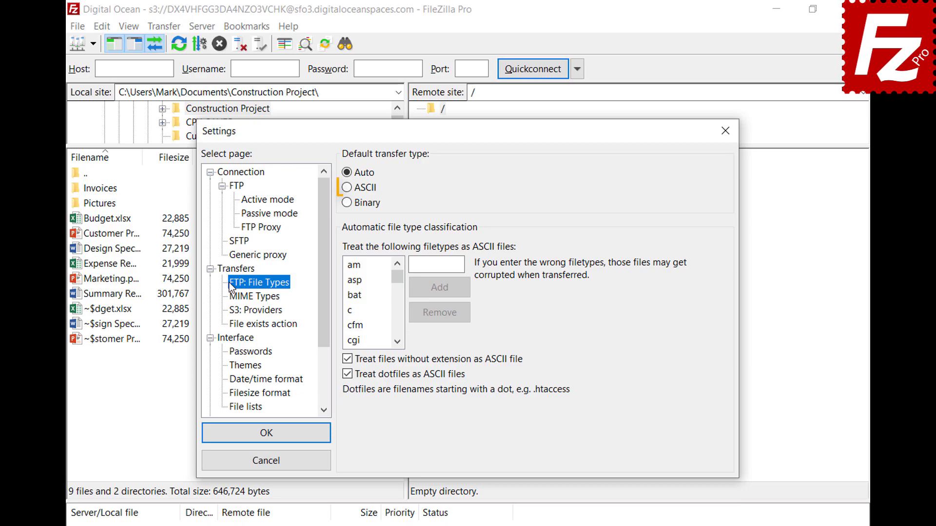
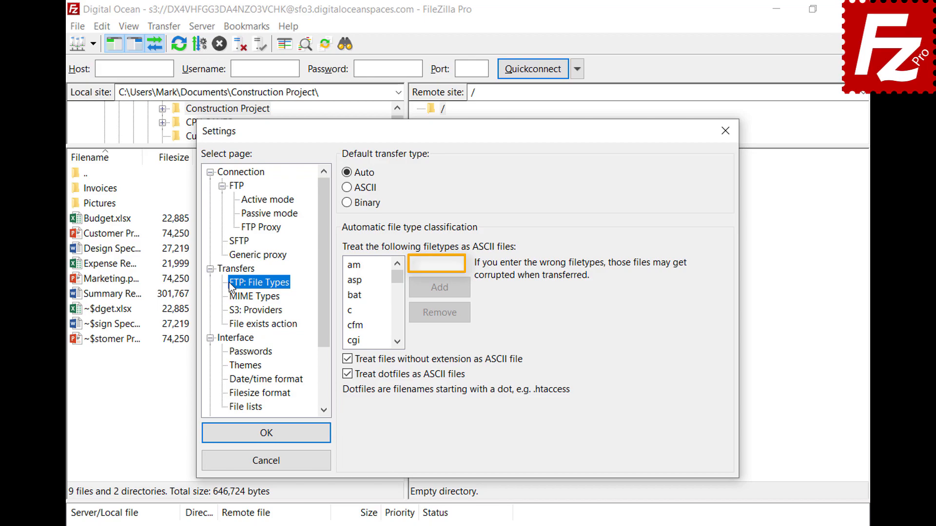
Add json to the FTP ASCII filetype list and save the settings with OK.
left_click(460, 265)
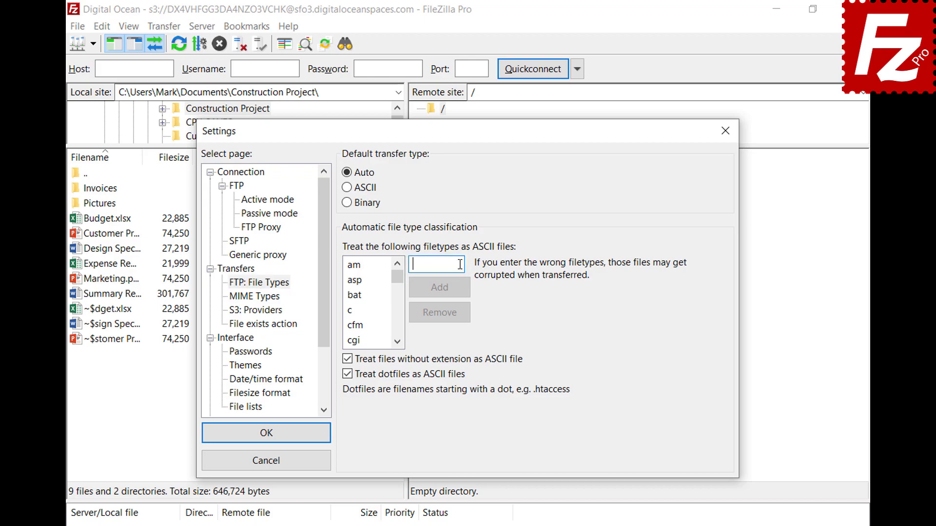
type("json")
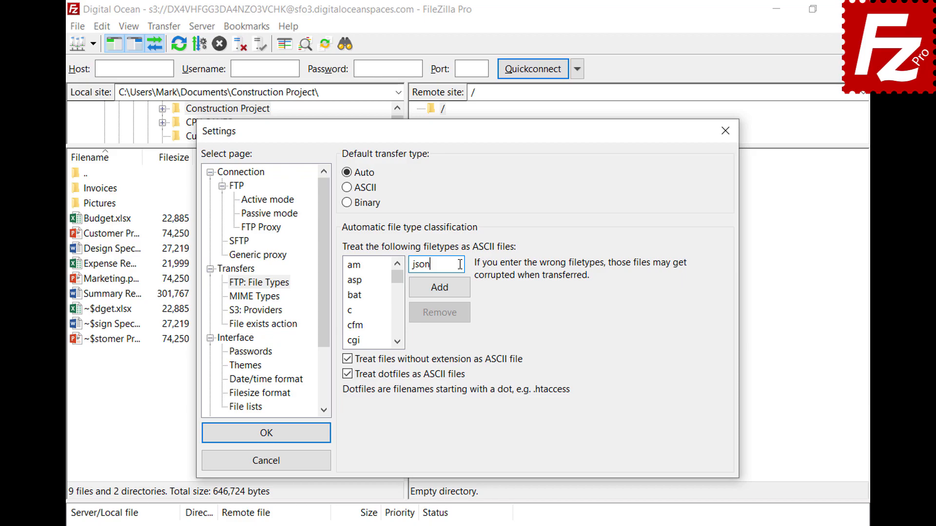
left_click(440, 294)
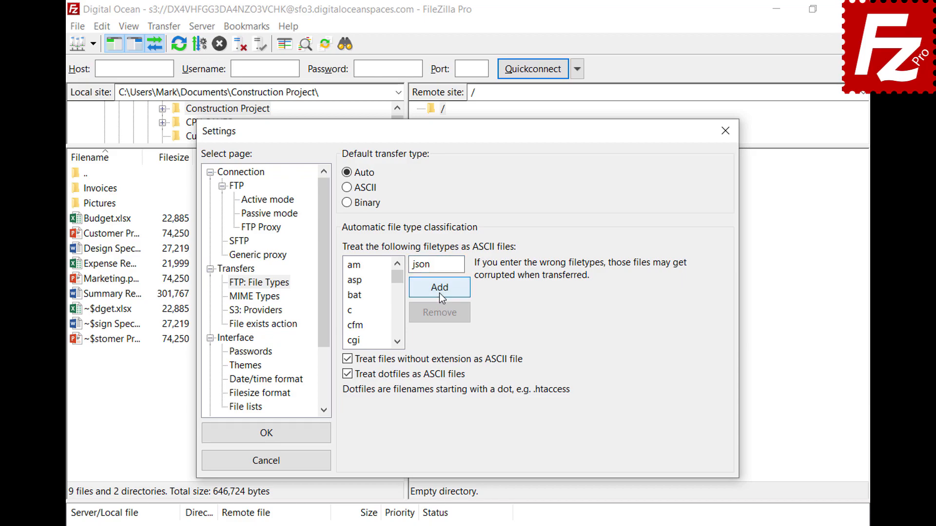
left_click_drag(398, 281, 398, 300)
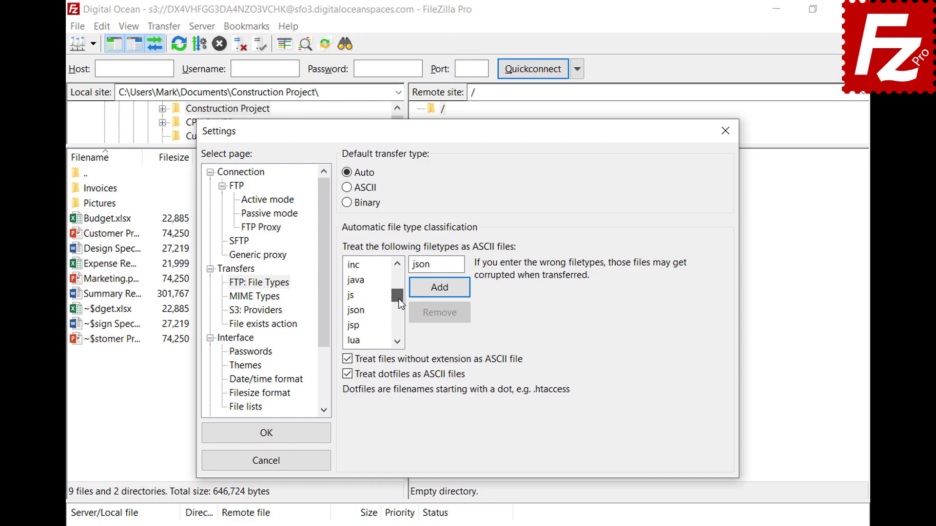
left_click(366, 314)
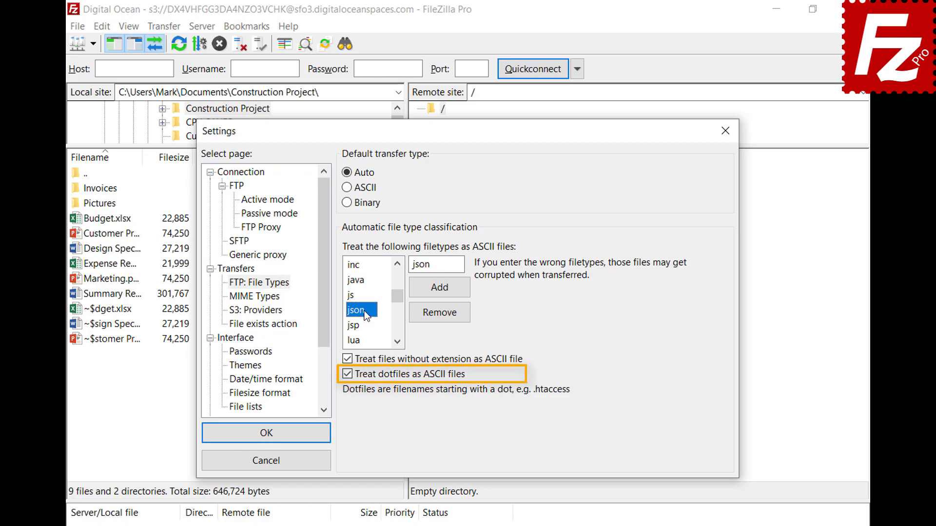
left_click(265, 441)
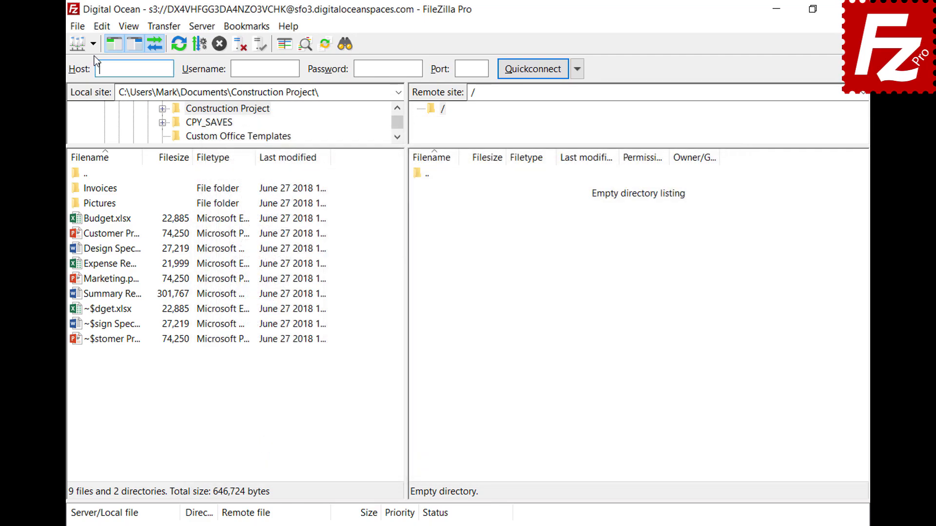
Connect to the saved FTP site in a new tab and view the Auto, ASCII and Binary transfer types.
left_click(93, 45)
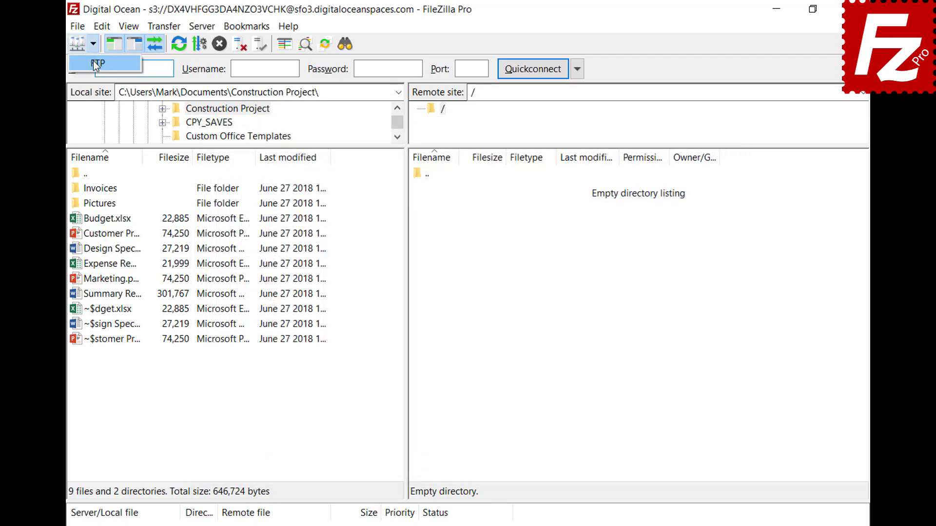
left_click(94, 61)
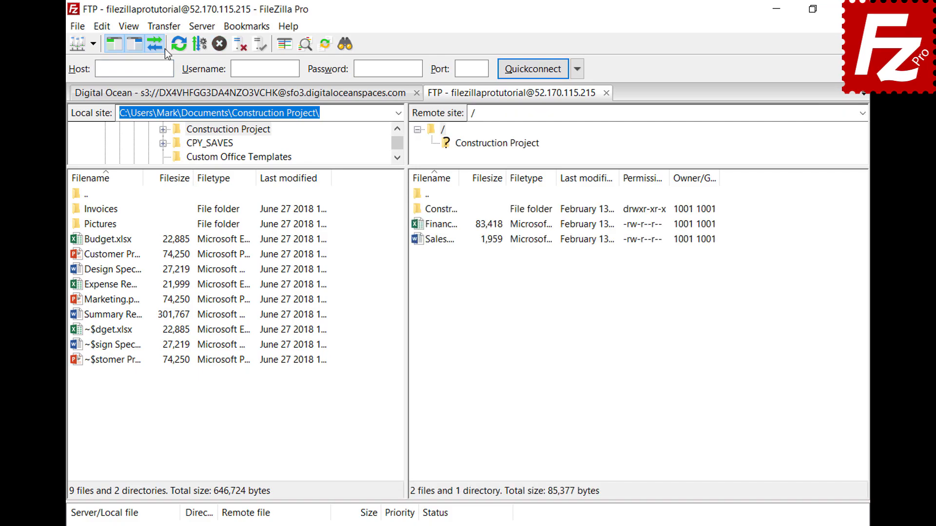
left_click(164, 27)
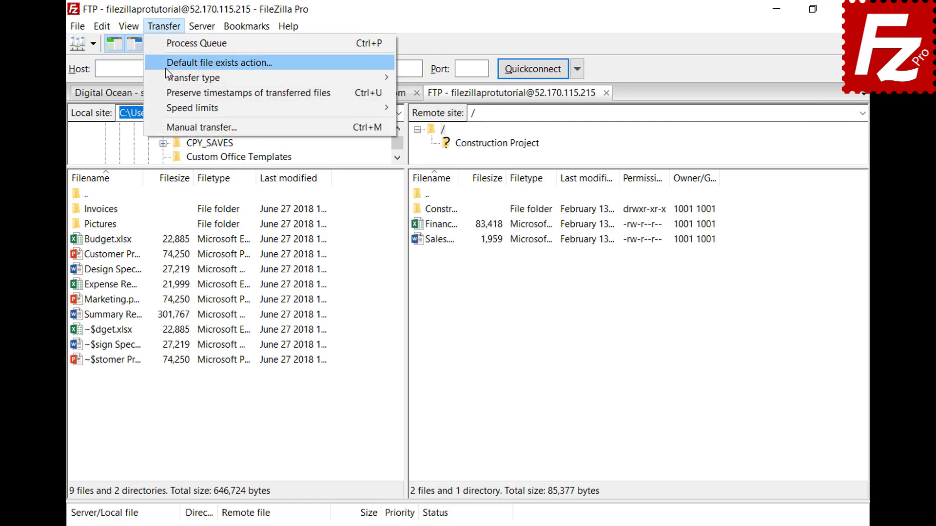
mouse_move(168, 78)
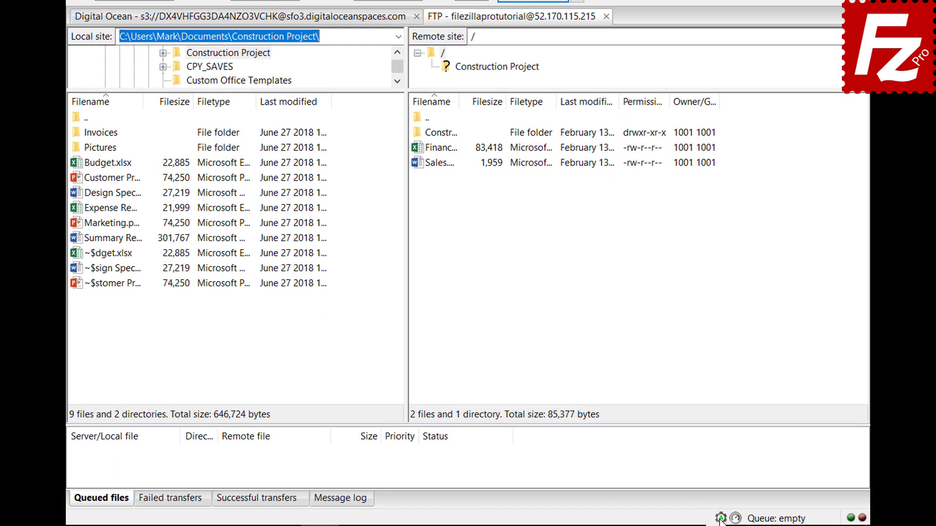
left_click(721, 520)
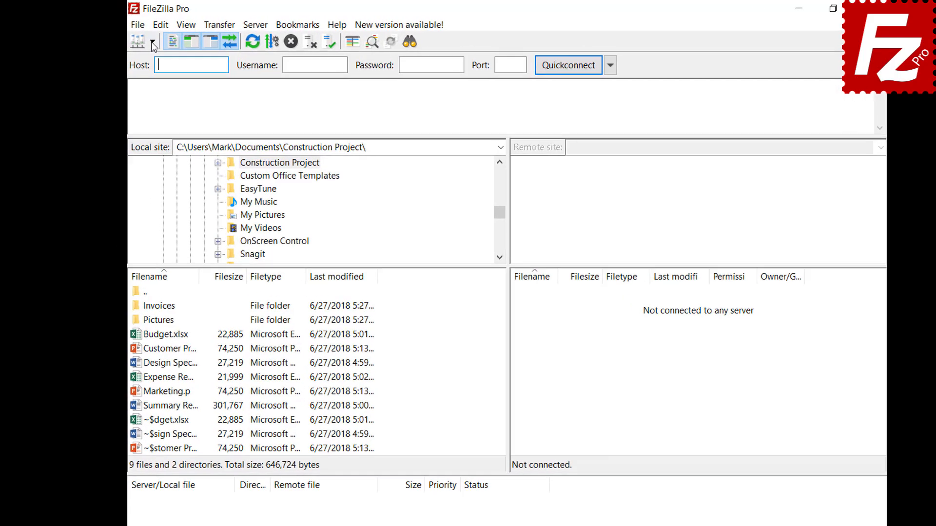
Connect to the FTP Tutorial site and upload the Summary Report file.
left_click(141, 39)
left_click(168, 64)
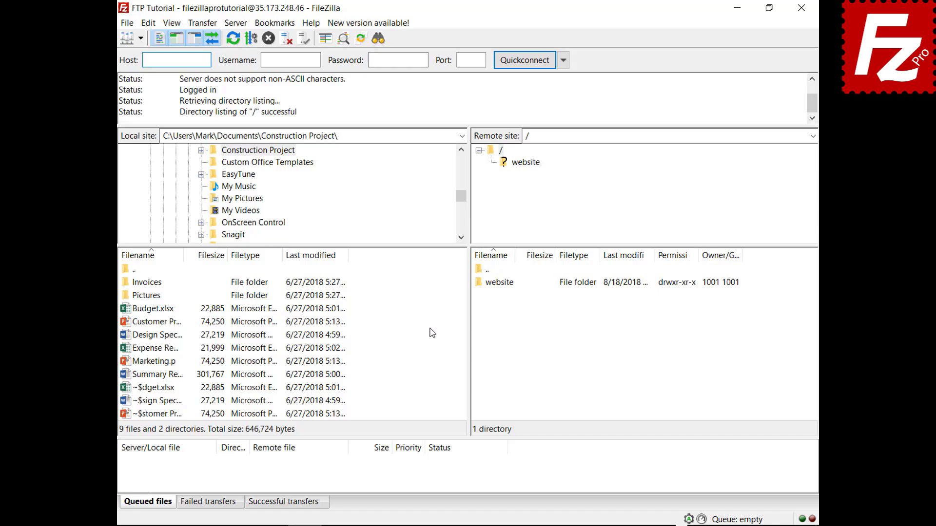
right_click(158, 377)
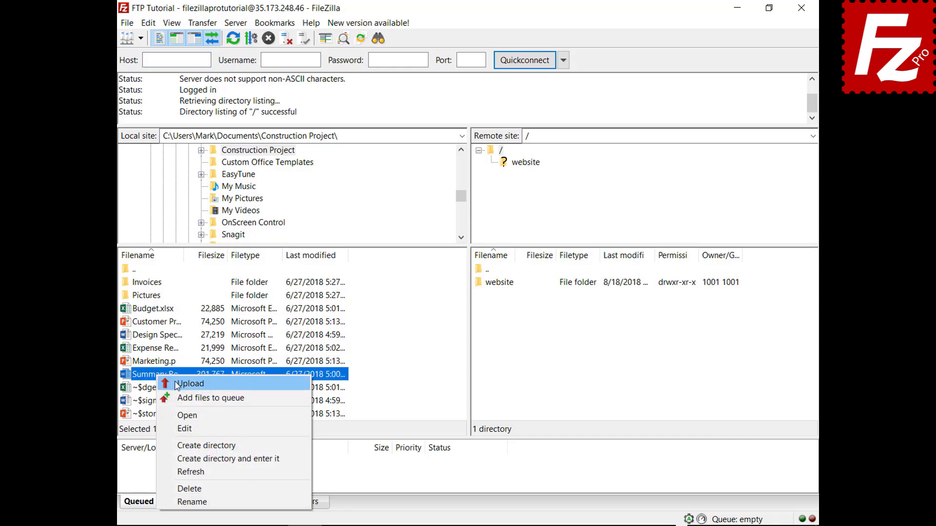
left_click(177, 385)
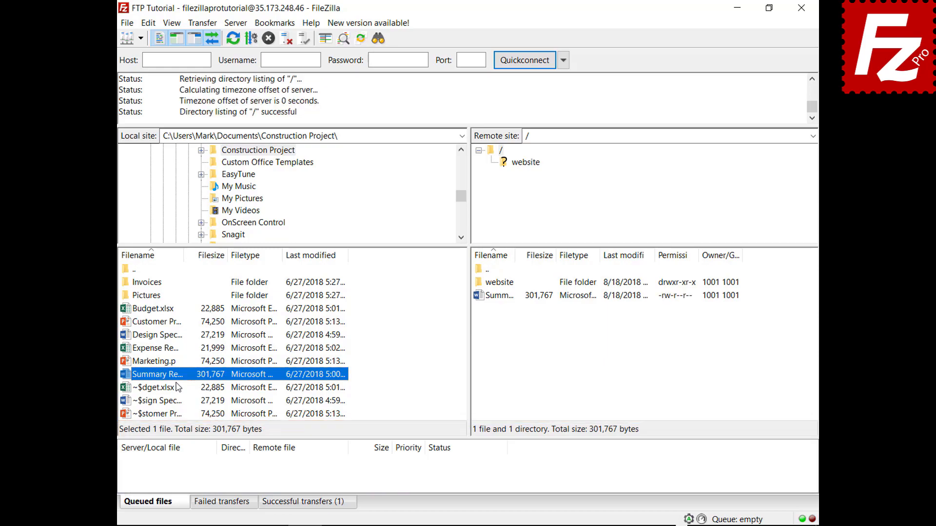
Queue Budget.xlsx and the Invoices folder, then process the queue to upload them.
right_click(157, 310)
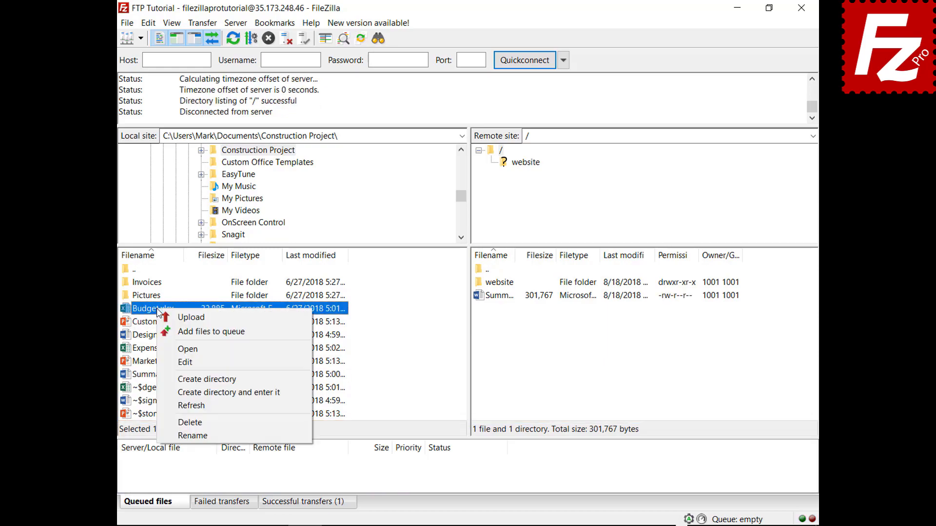
left_click(175, 333)
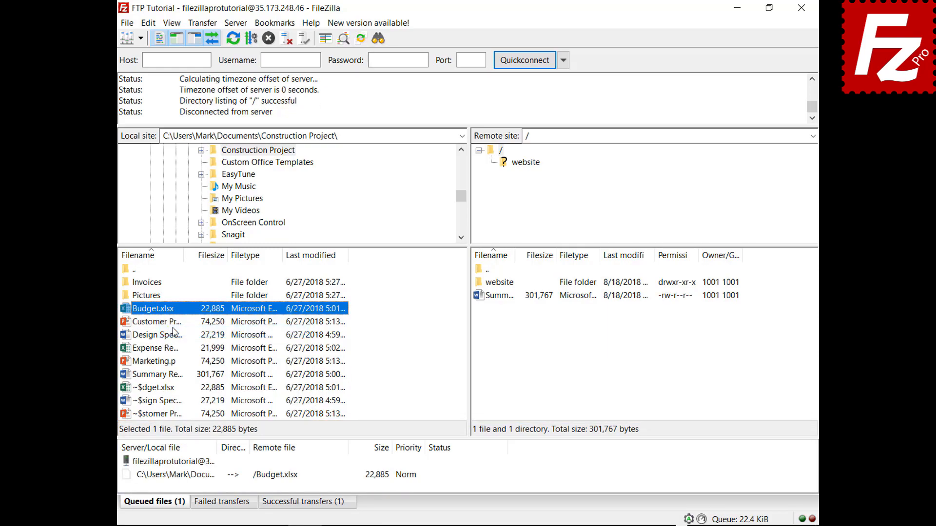
right_click(156, 284)
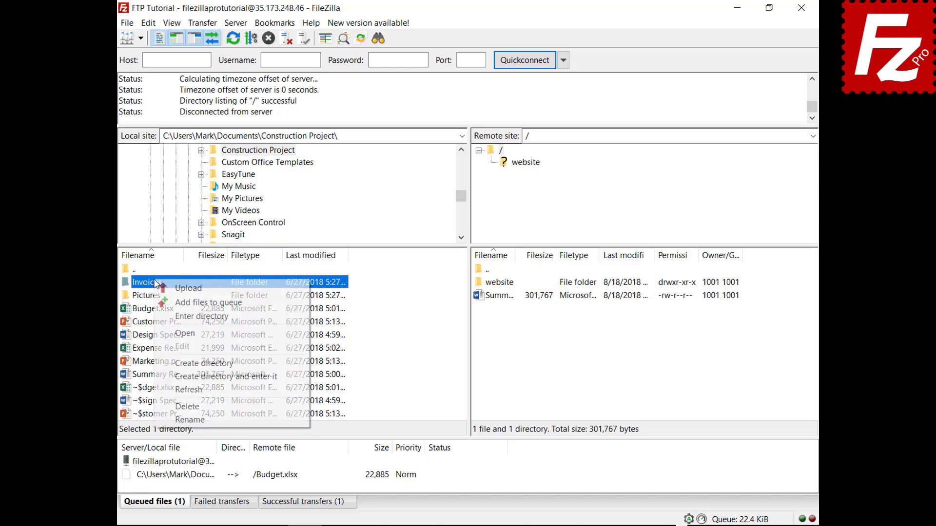
left_click(166, 302)
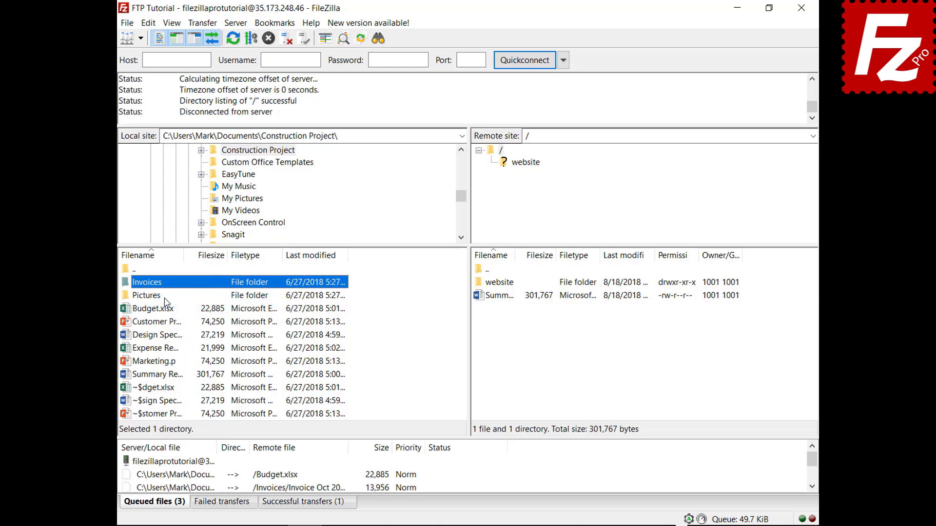
right_click(179, 462)
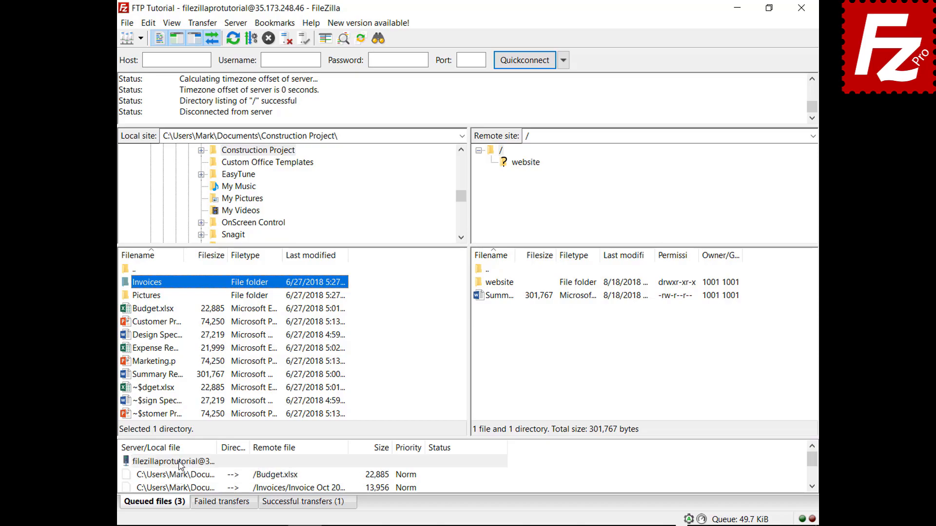
left_click(210, 371)
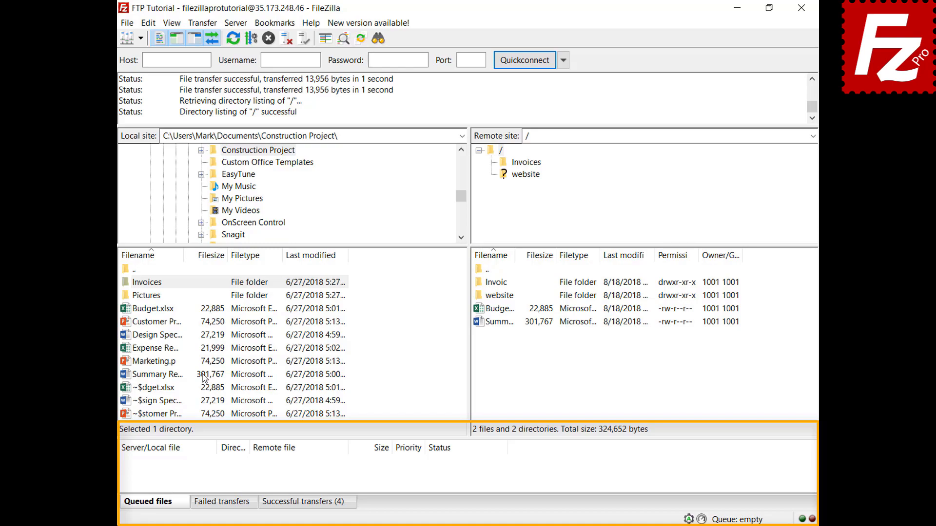
Add Design Specs.docx and Expense Report.xlsx to the upload queue.
right_click(162, 335)
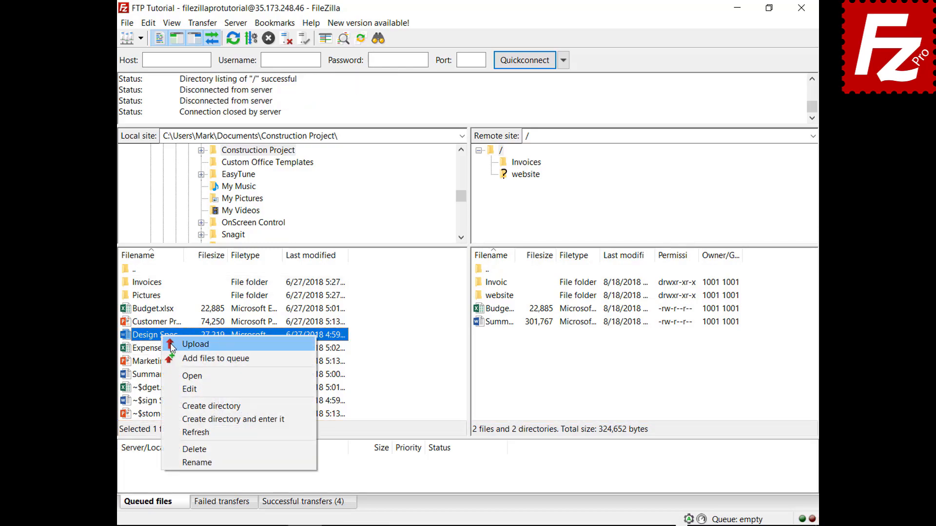
left_click(177, 359)
right_click(167, 349)
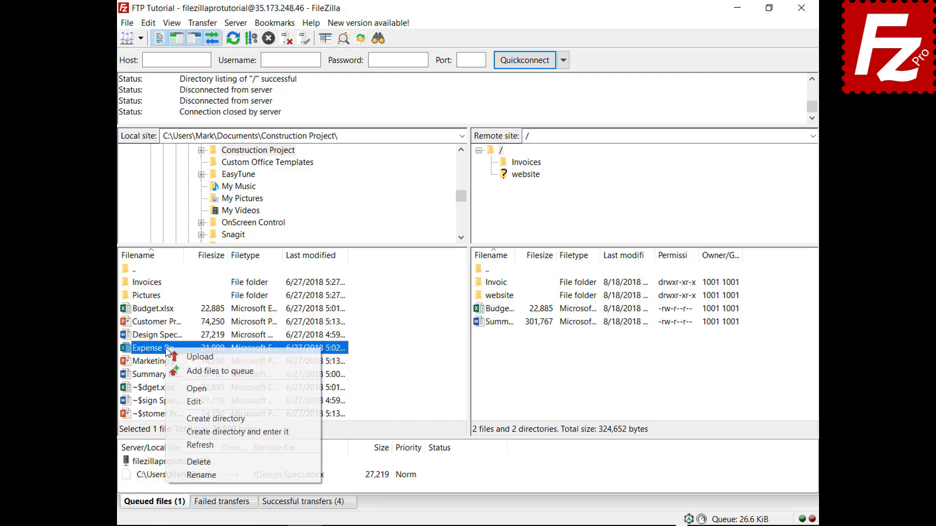
left_click(209, 371)
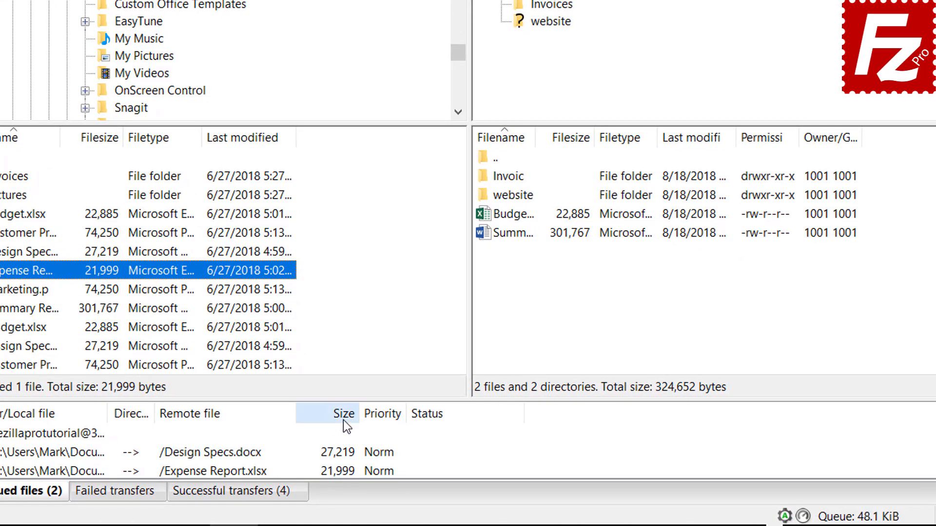
Sort the queue by size, set Expense Report.xlsx to High priority, and process the queue.
left_click(380, 451)
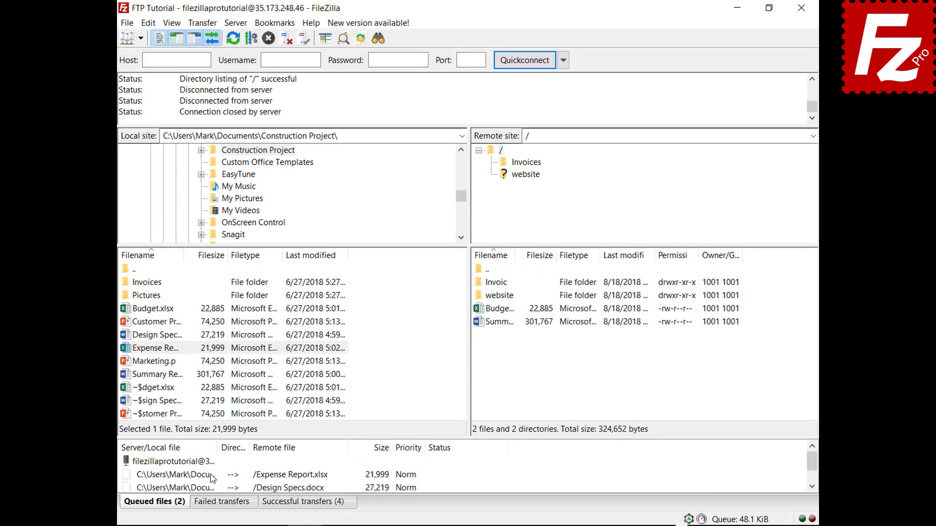
right_click(211, 476)
mouse_move(239, 444)
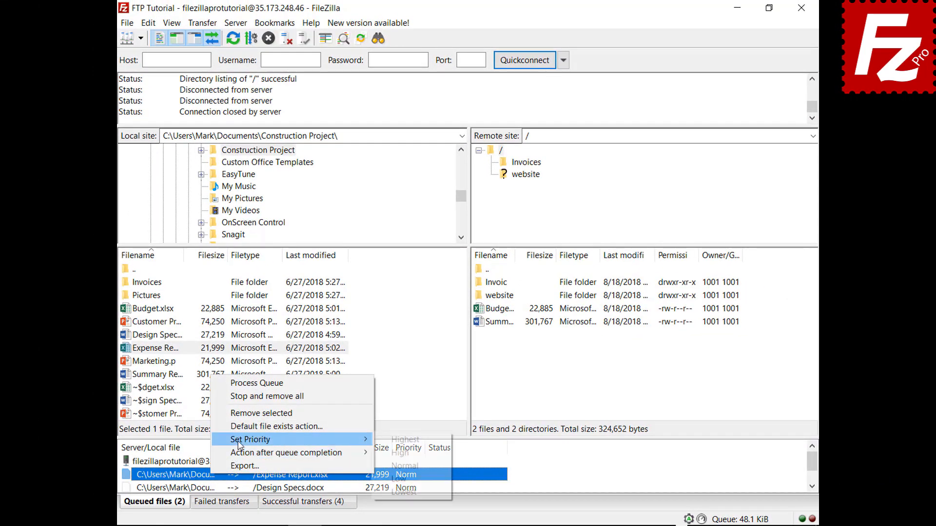
left_click(399, 441)
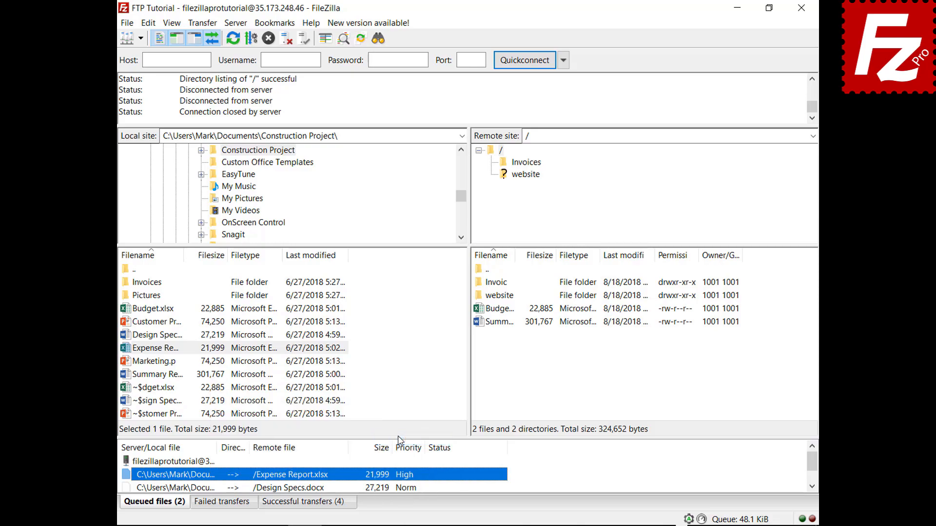
right_click(196, 464)
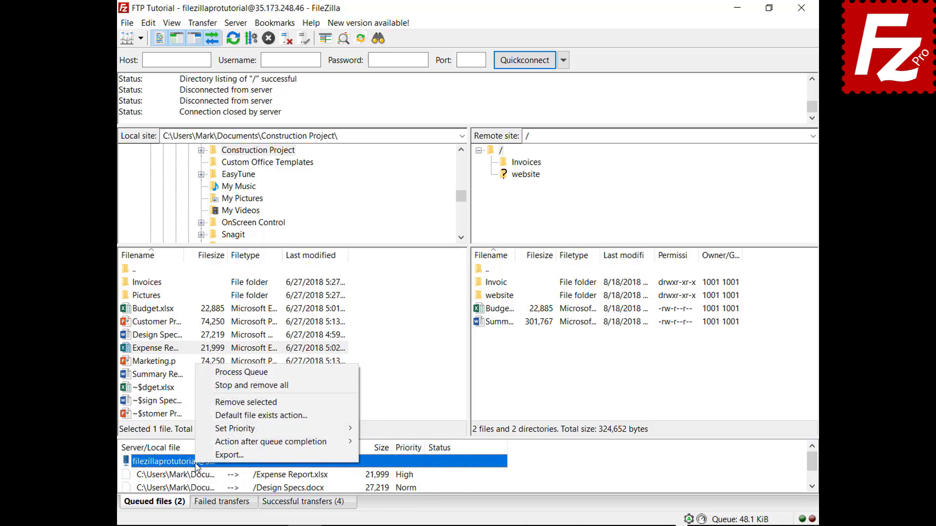
left_click(250, 372)
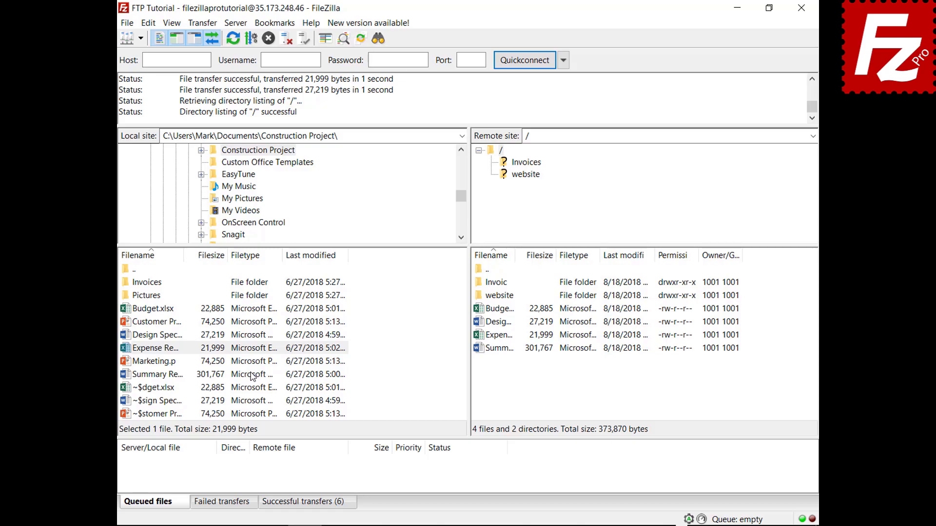
Queue Budget.xlsx, then check the File exists action settings and cancel without changes.
right_click(169, 311)
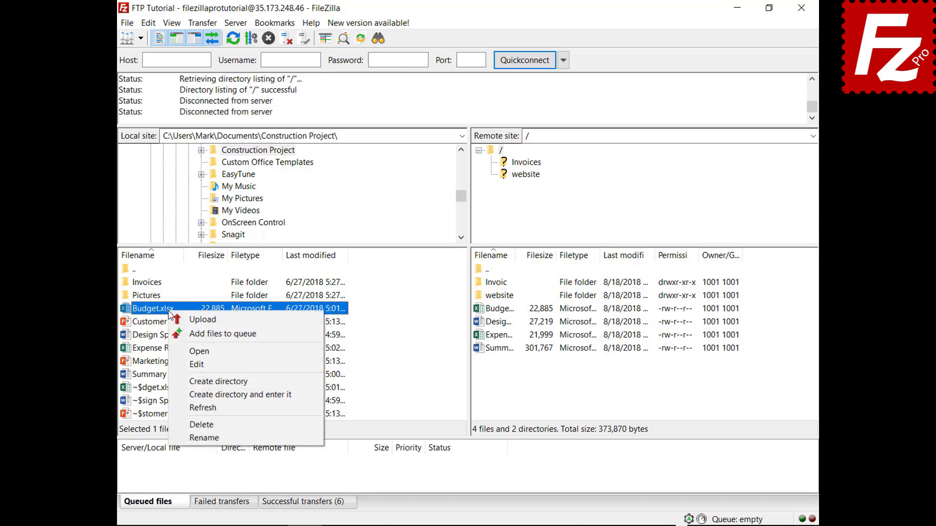
left_click(182, 336)
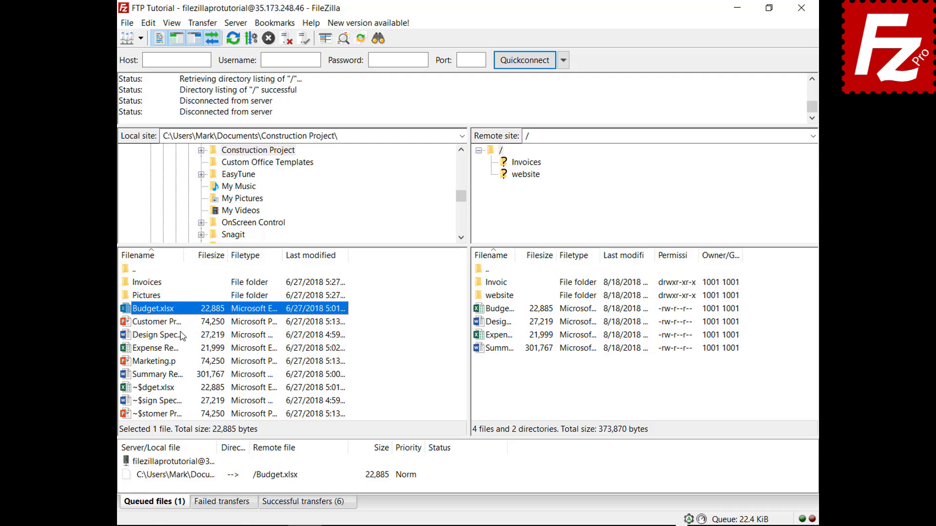
left_click(148, 23)
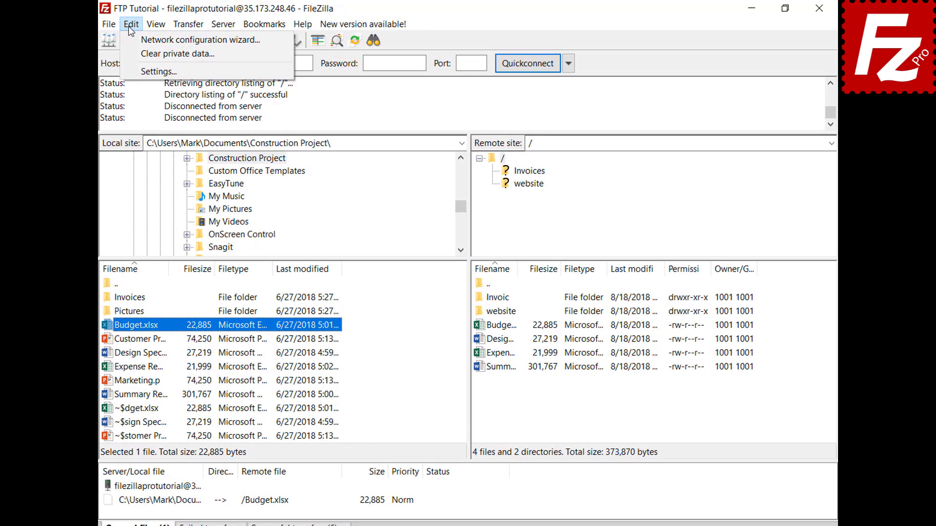
left_click(130, 71)
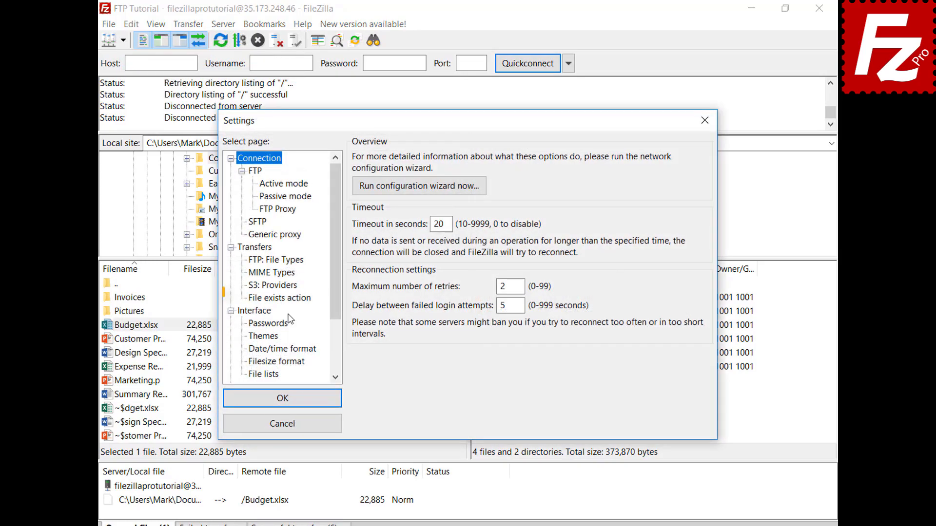
left_click(292, 302)
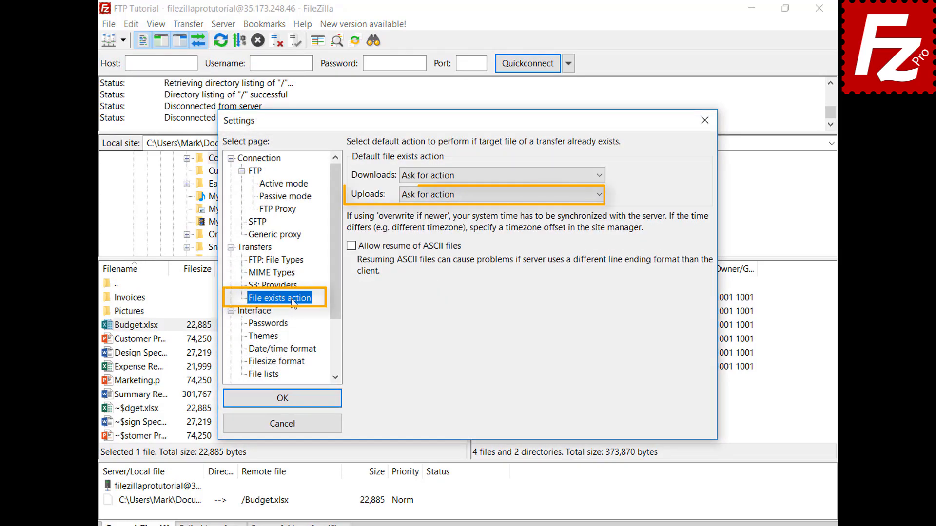
left_click(288, 425)
Set the queued Budget.xlsx upload's file exists action to Overwrite file.
left_click(202, 505)
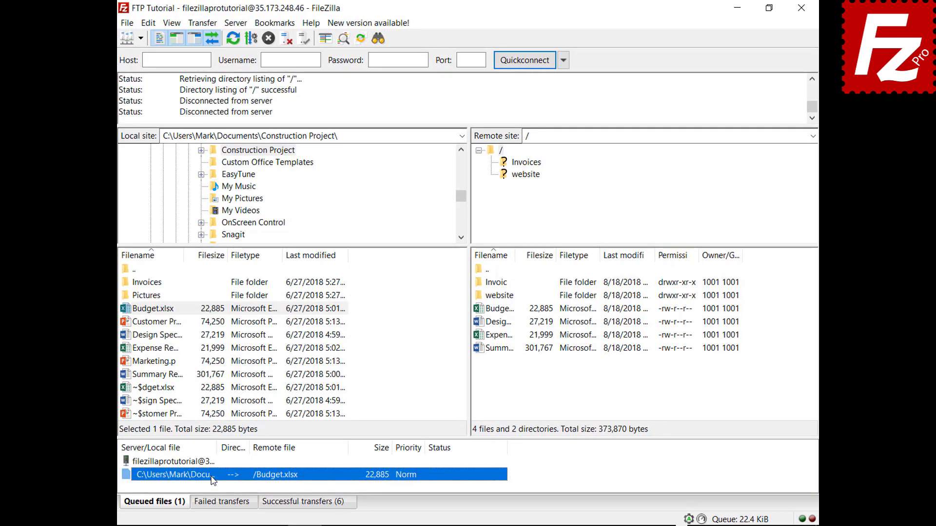
right_click(213, 480)
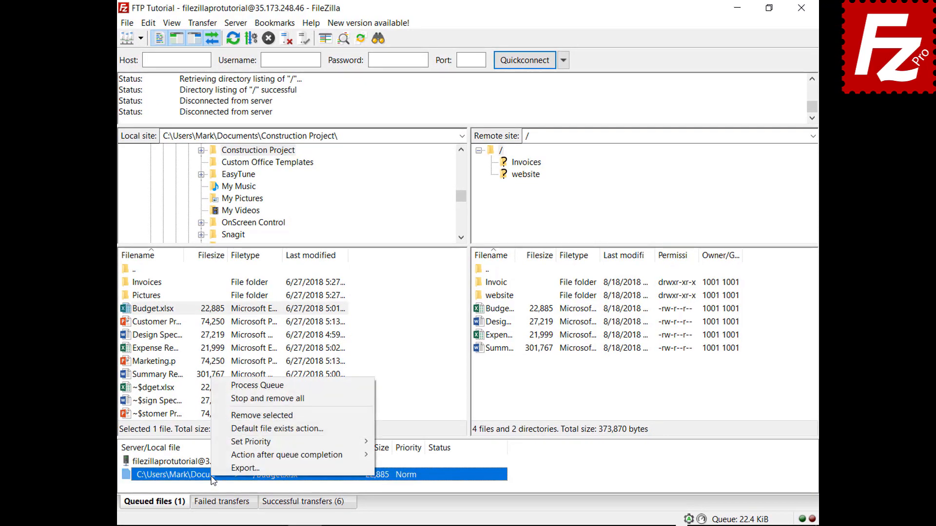
left_click(231, 431)
left_click(408, 447)
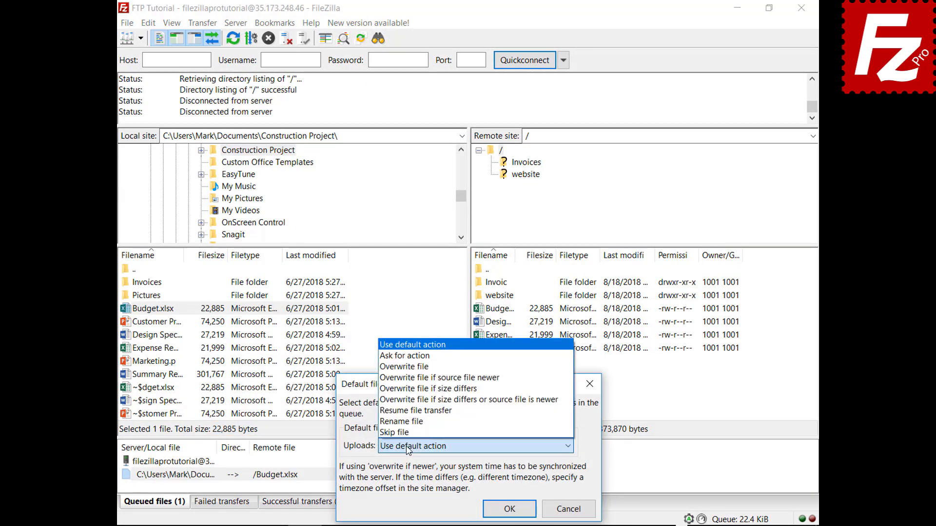
left_click(431, 367)
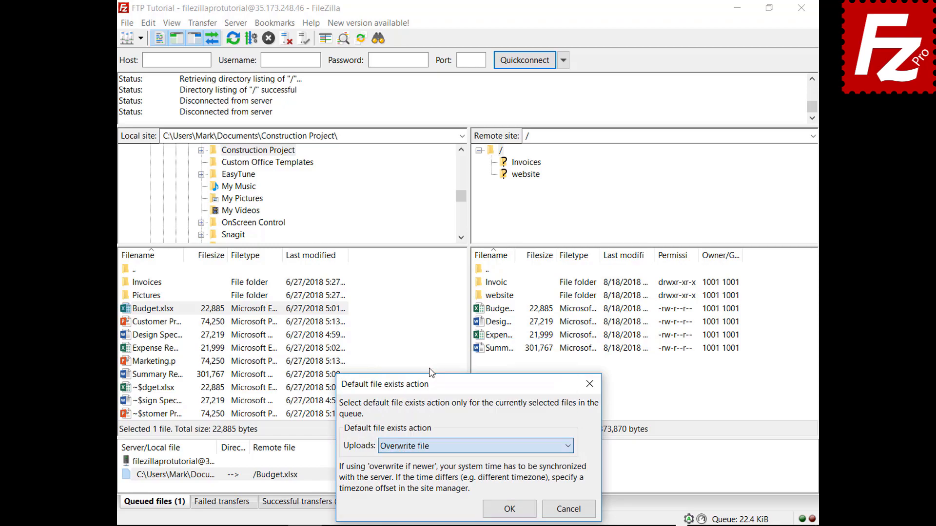
left_click(508, 509)
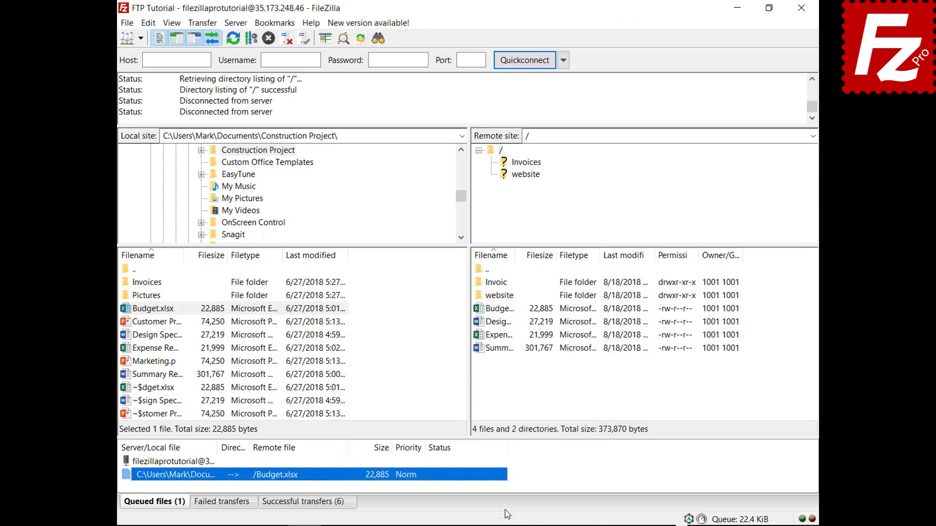
Process the queue so Budget.xlsx overwrites the server copy.
right_click(179, 463)
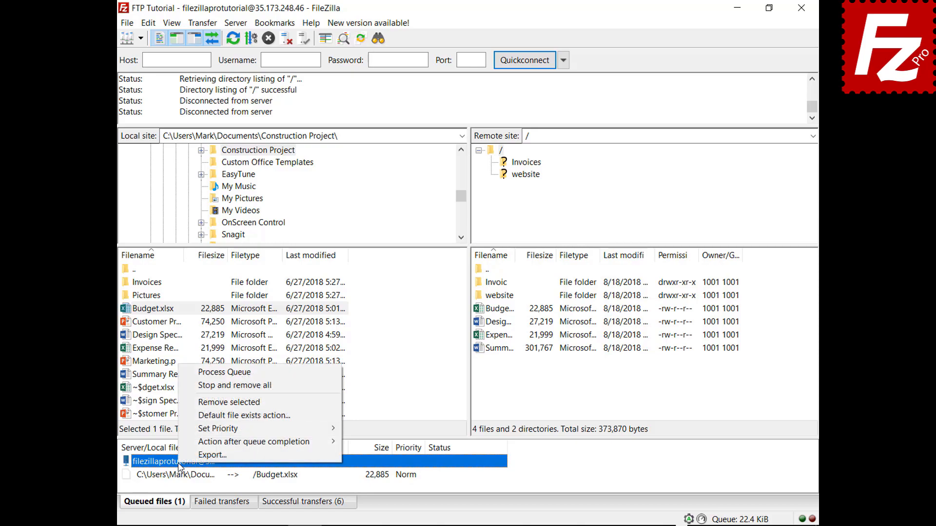
left_click(187, 373)
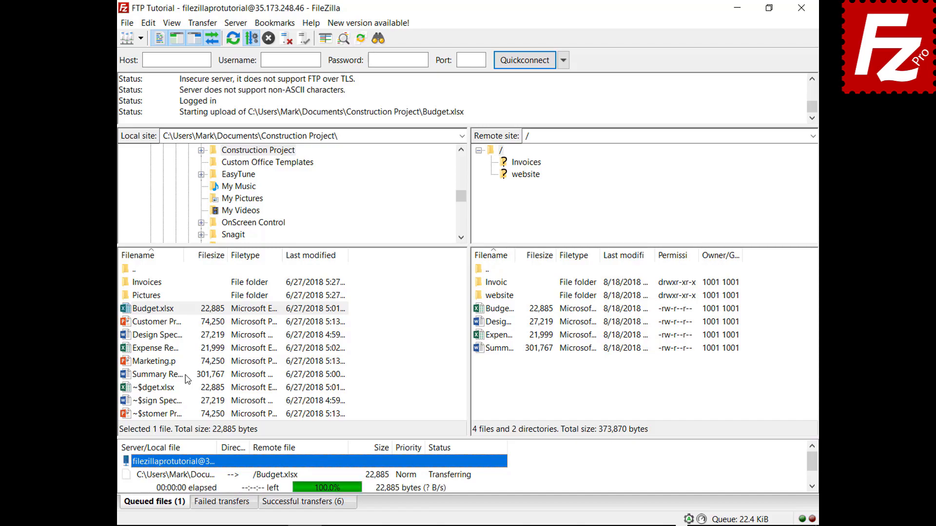
right_click(158, 362)
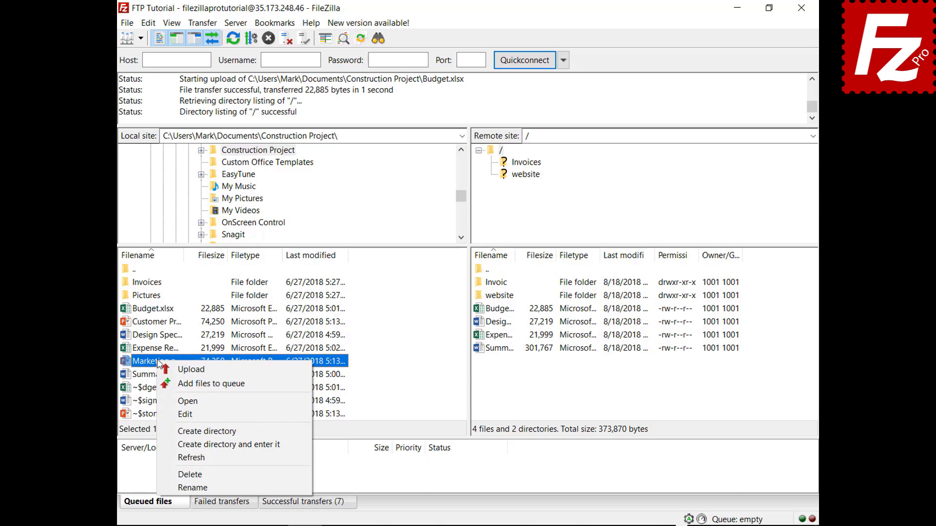
Queue Marketing.pptx, set Close FileZilla after queue completion, and process the queue.
left_click(195, 384)
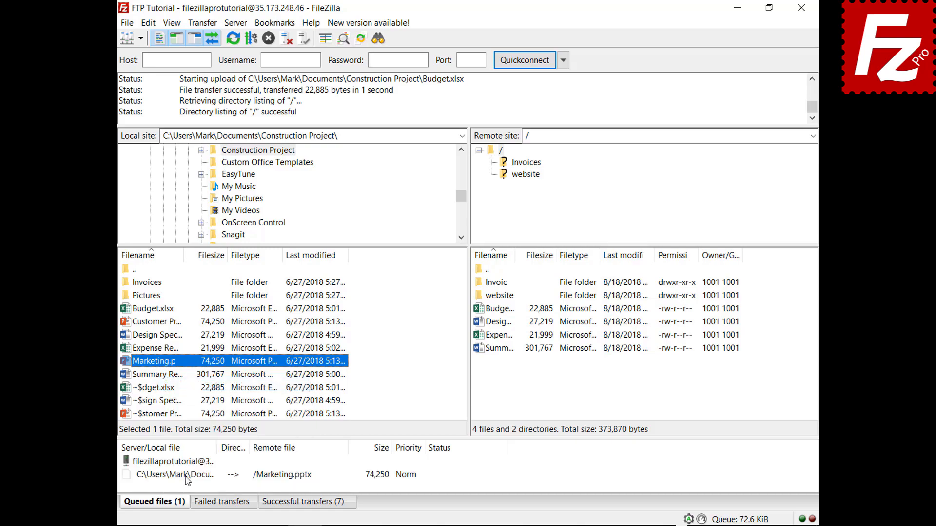
right_click(186, 476)
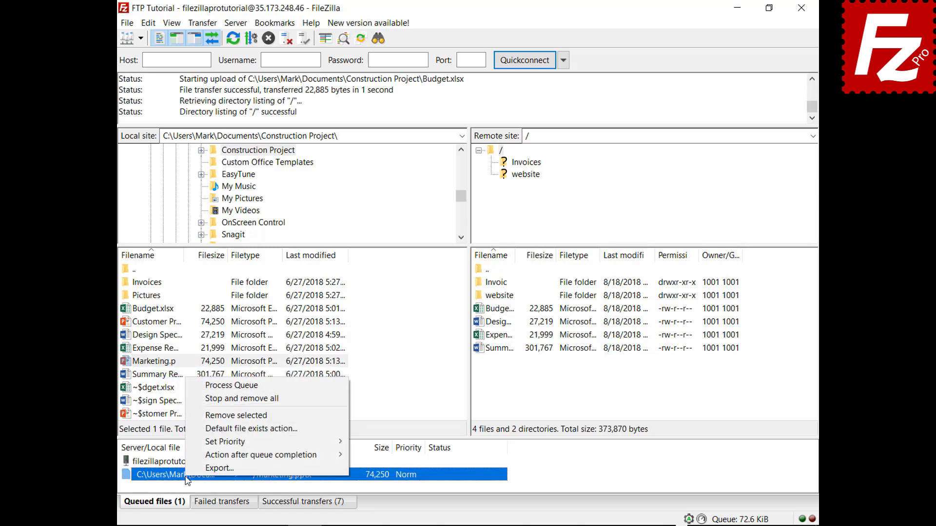
mouse_move(190, 456)
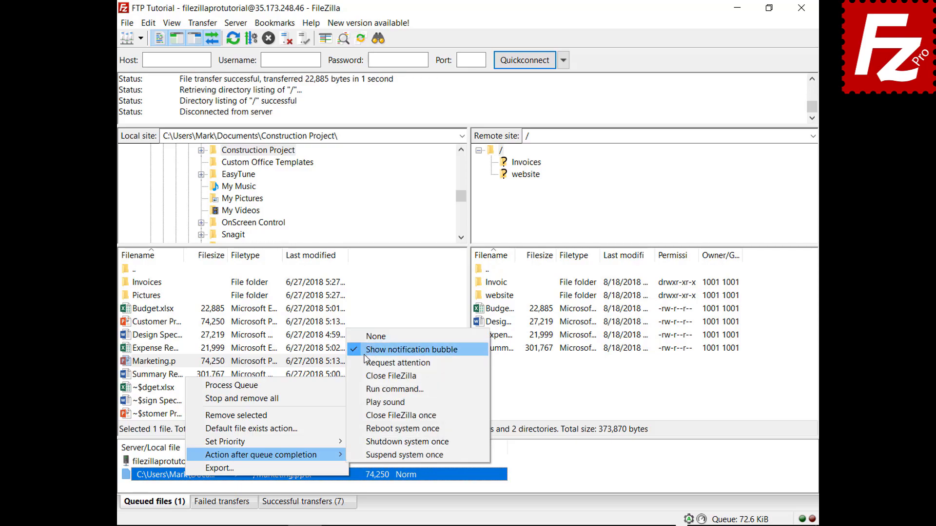
left_click(363, 375)
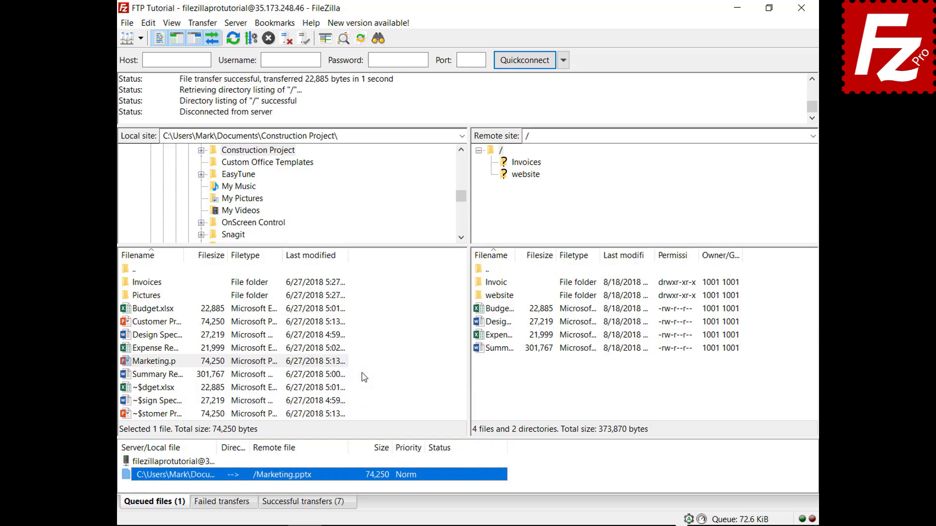
right_click(191, 463)
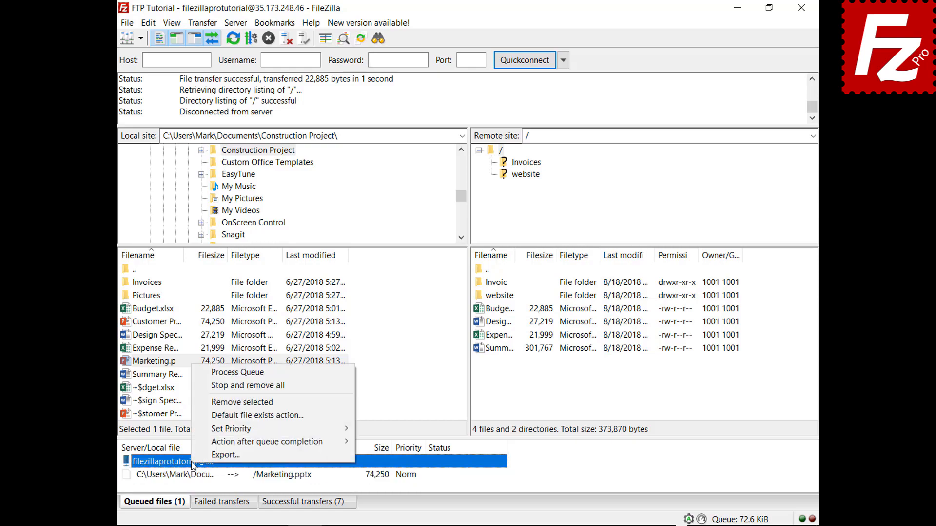
left_click(223, 373)
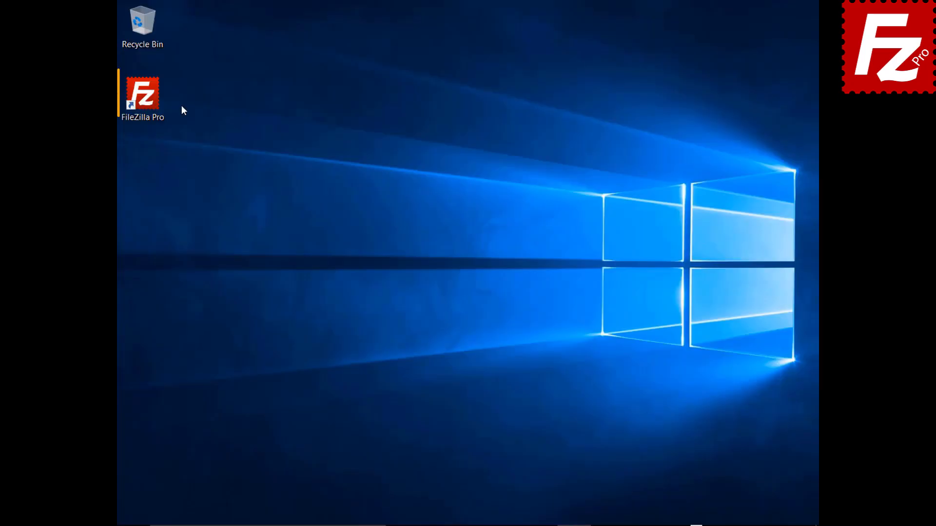
Relaunch FileZilla Pro, connect to FTP Tutorial, and add the Pictures folder to the queue.
double_click(146, 99)
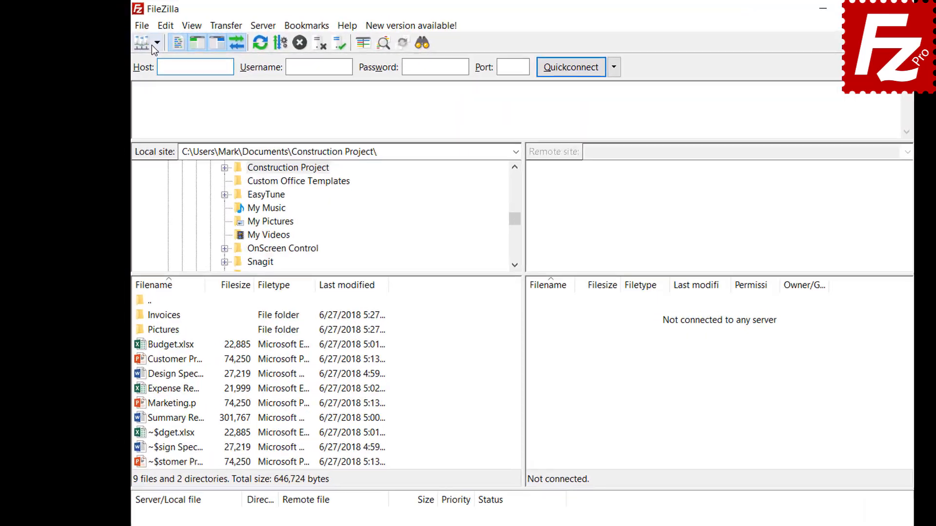
left_click(141, 38)
left_click(156, 57)
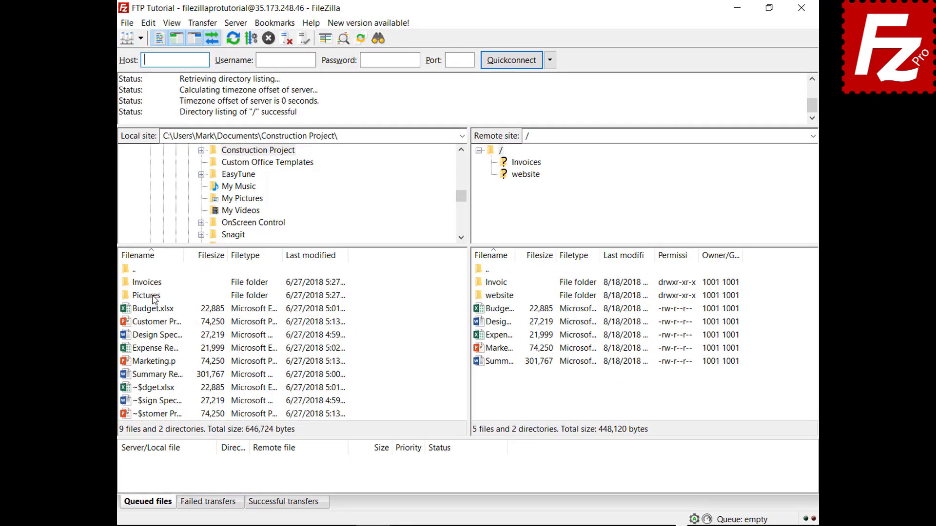
right_click(154, 299)
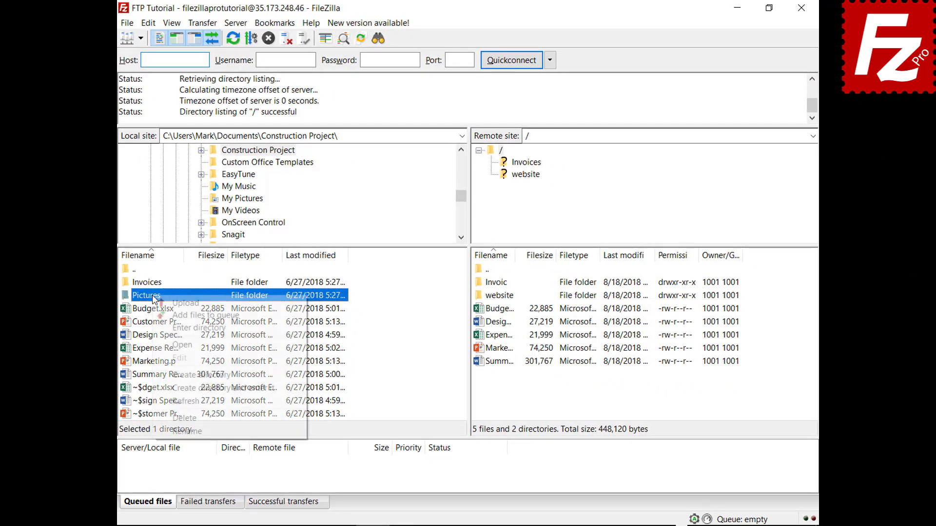
left_click(161, 316)
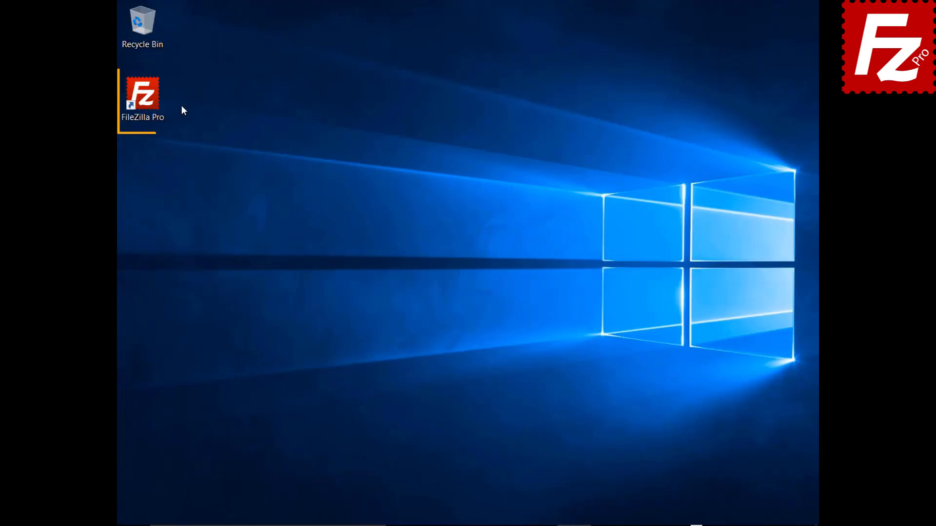
Reopen FileZilla Pro and process the restored Pictures upload queue.
double_click(146, 99)
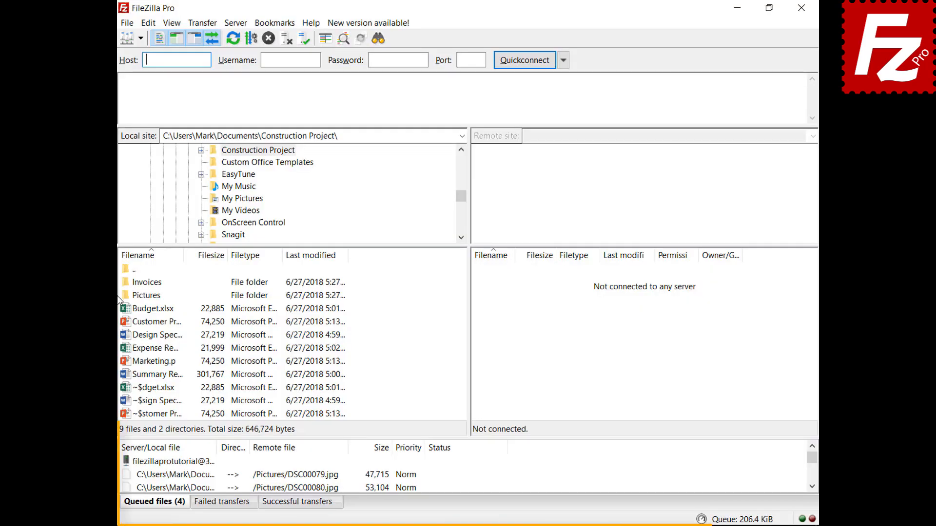
right_click(186, 463)
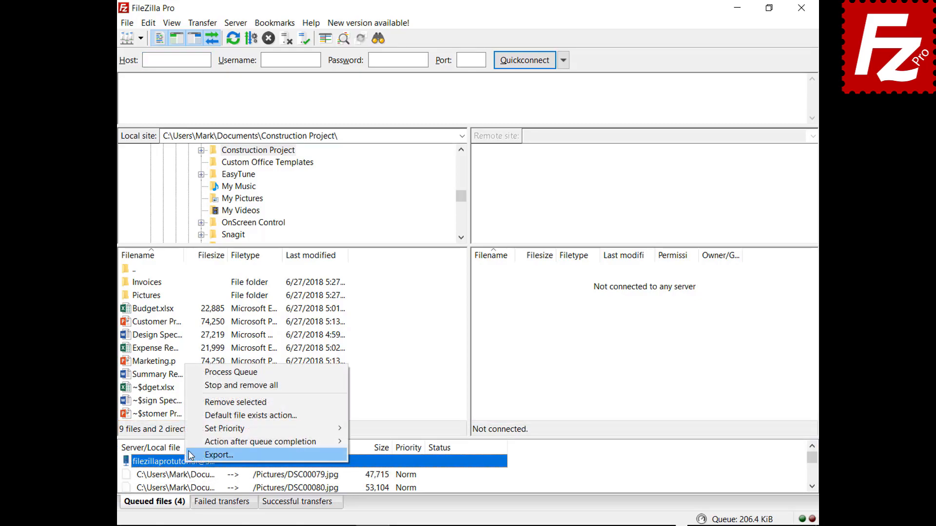
left_click(205, 373)
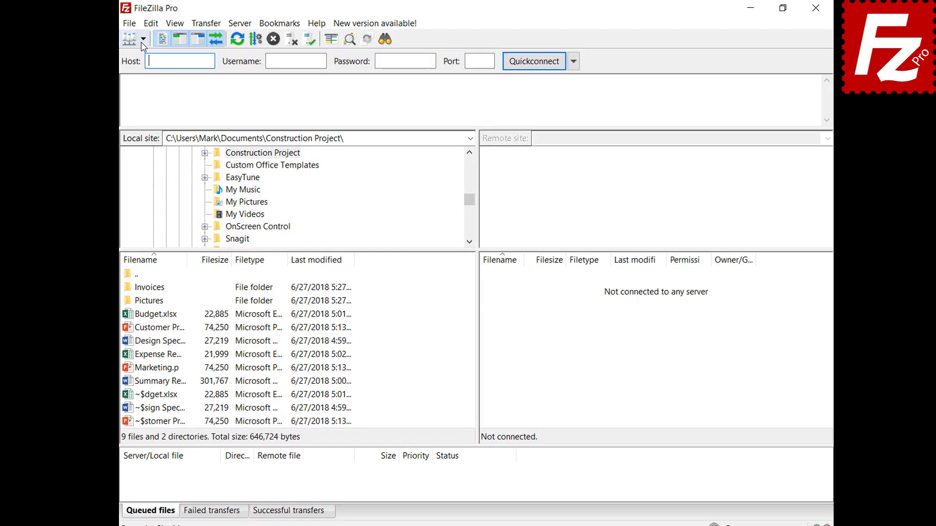
Connect to FTP Tutorial, queue Marketing.pptx, then stop and remove all queued transfers.
left_click(154, 38)
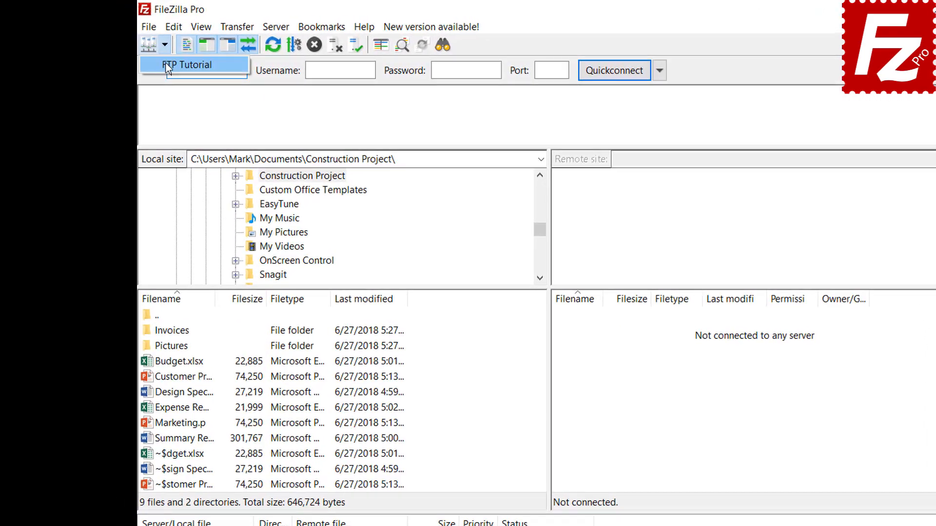
left_click(182, 59)
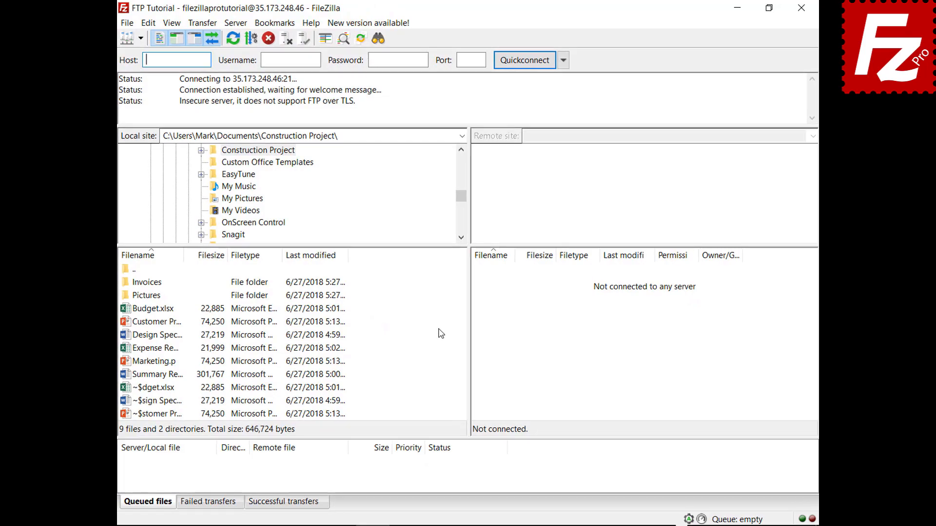
right_click(152, 363)
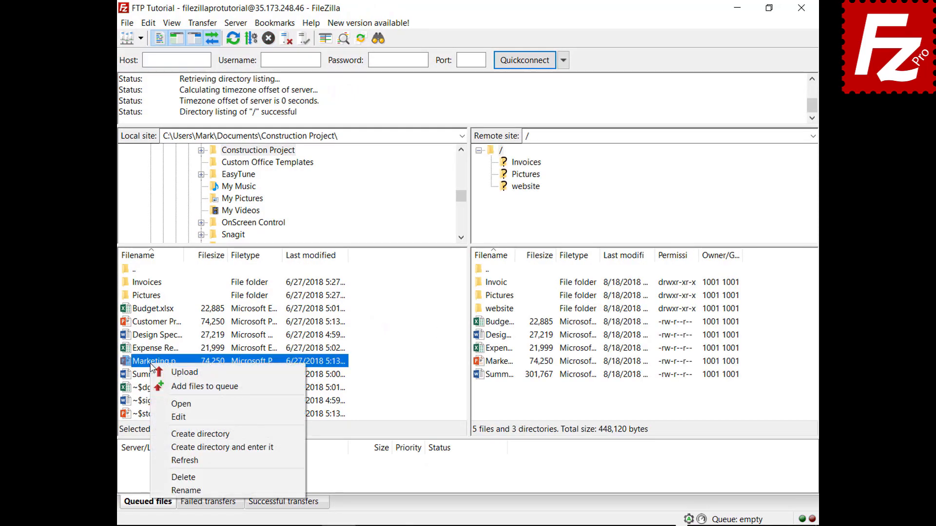
left_click(157, 387)
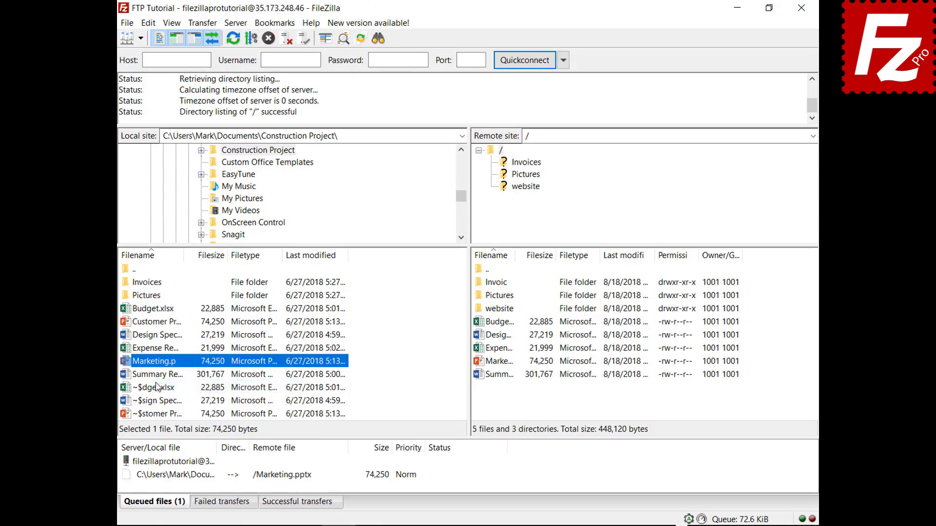
right_click(189, 475)
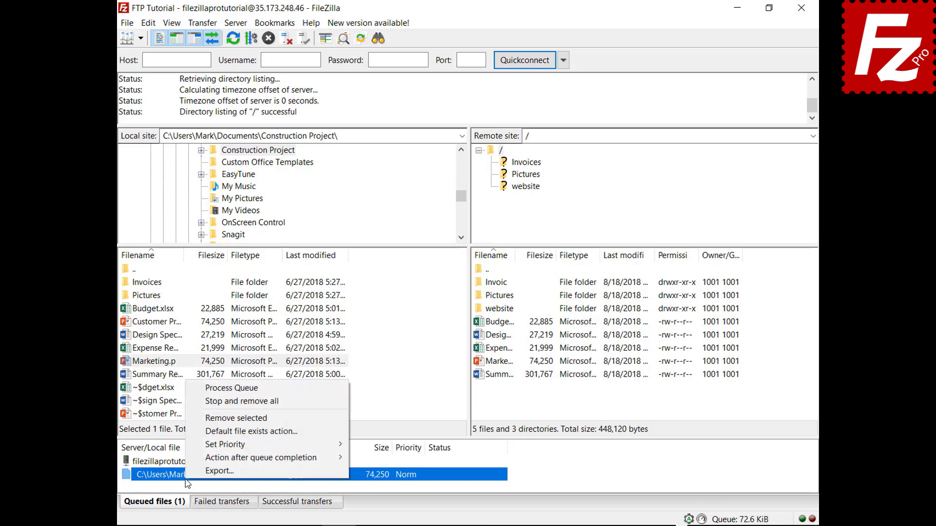
left_click(201, 402)
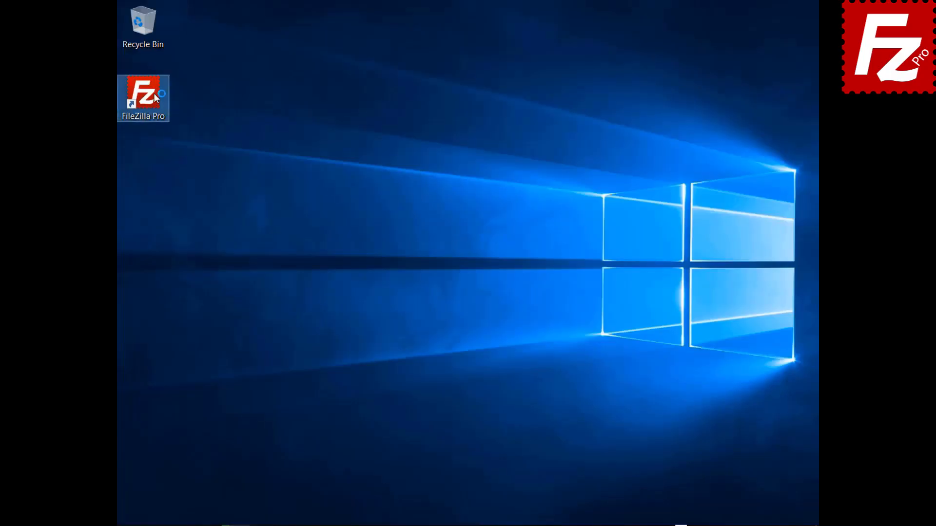
Launch FileZilla Pro, connect to FTP Tutorial, and open the website folder on both sides.
double_click(154, 95)
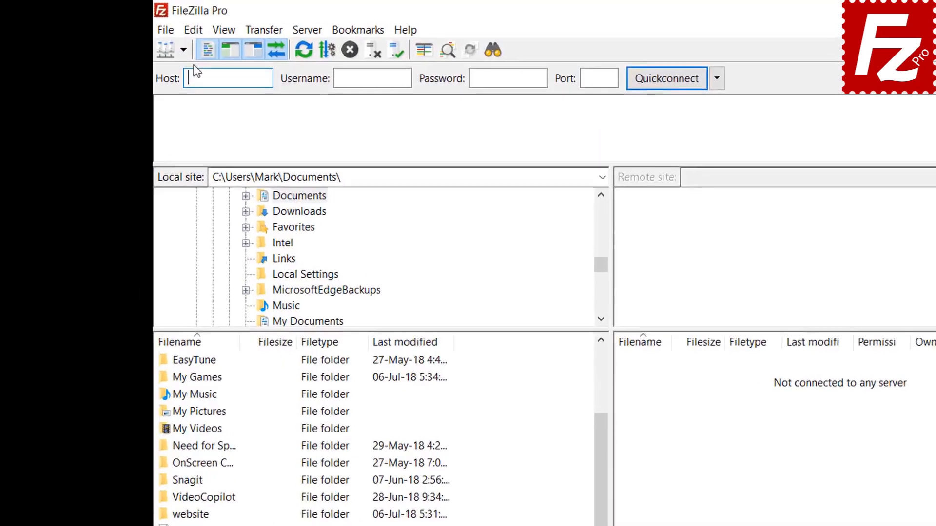
left_click(141, 38)
left_click(258, 94)
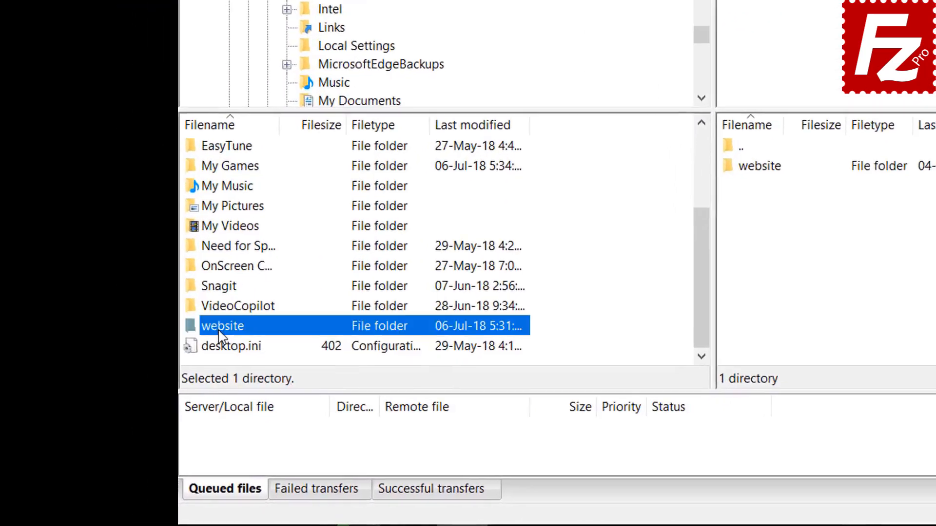
double_click(146, 394)
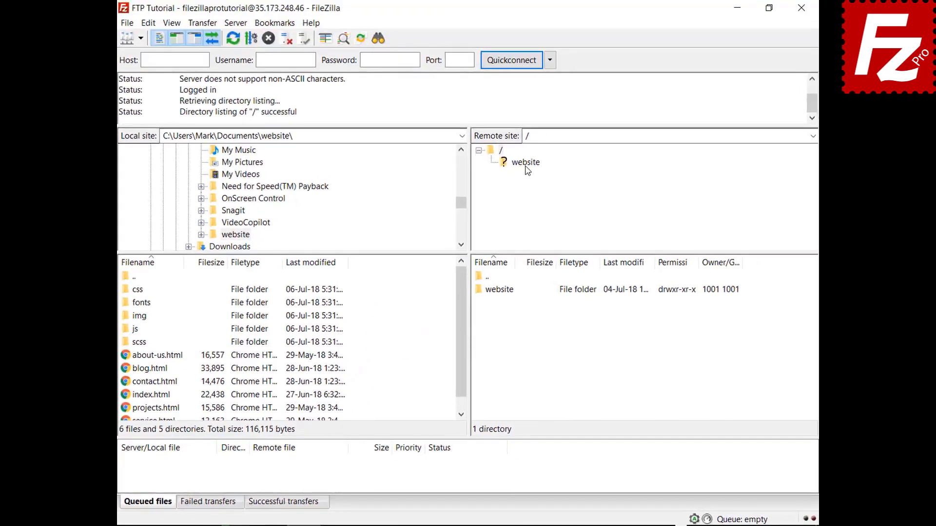
left_click(531, 164)
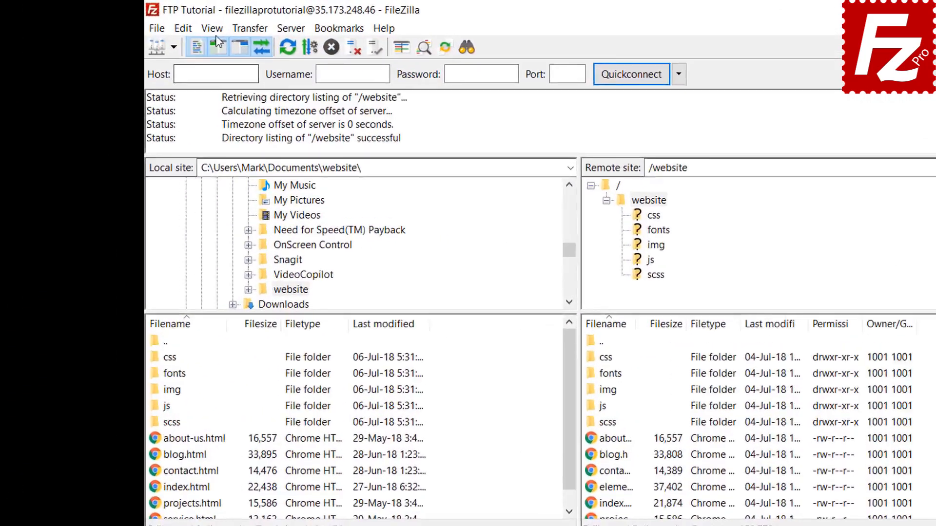
Enable directory comparison and switch it to compare by file size.
left_click(172, 24)
mouse_move(295, 106)
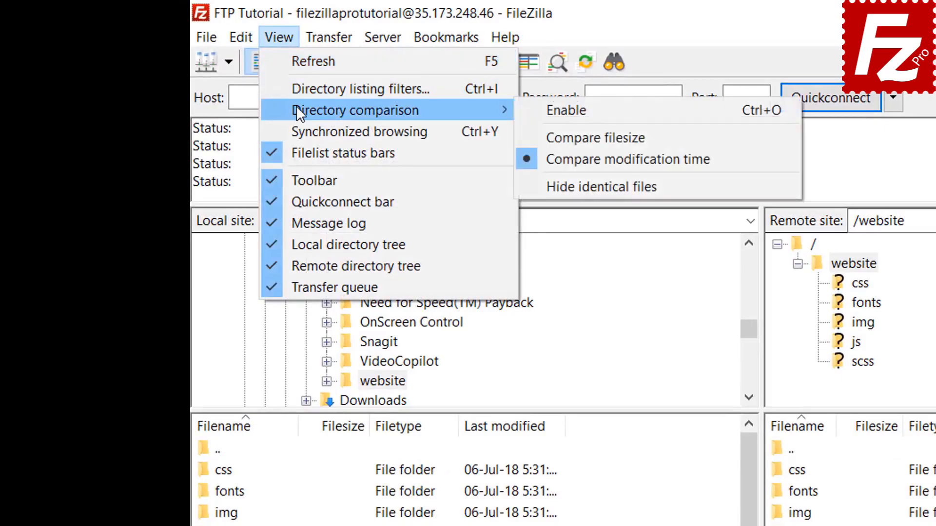
left_click(536, 108)
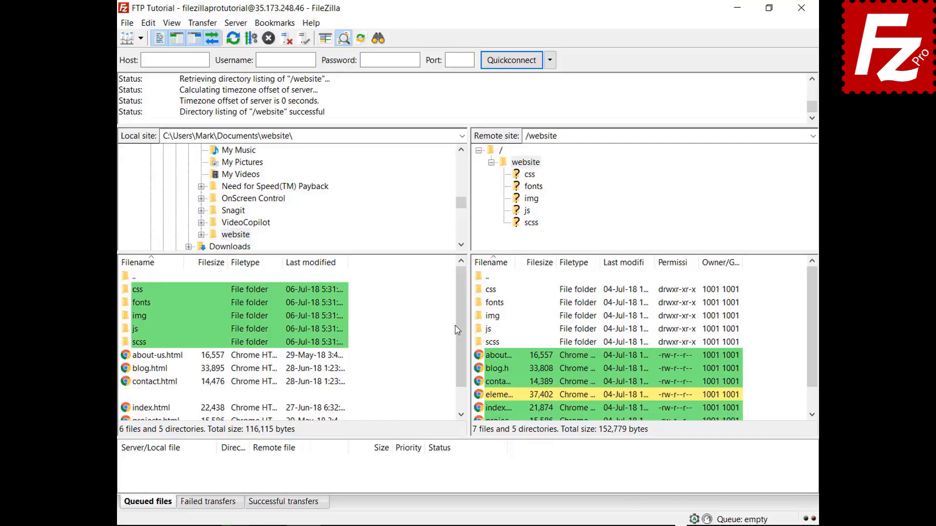
left_click_drag(463, 316, 462, 347)
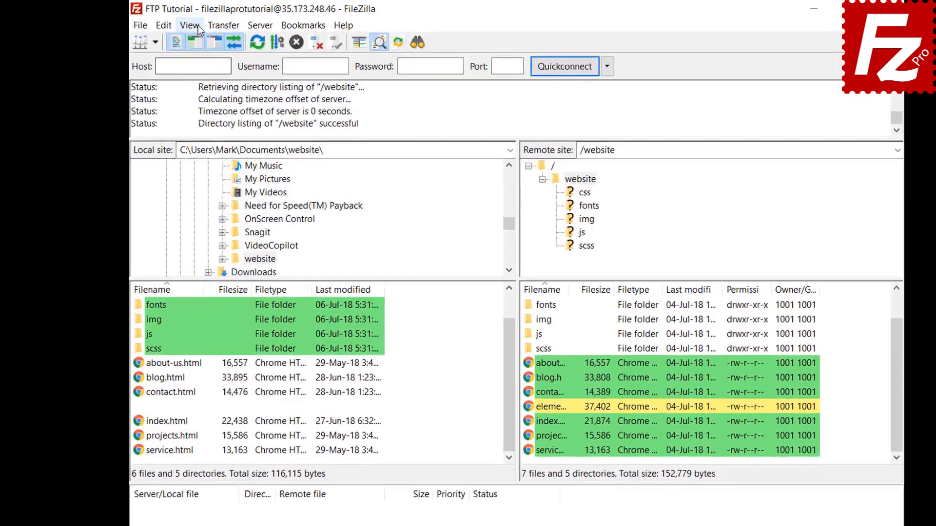
left_click(178, 22)
mouse_move(261, 90)
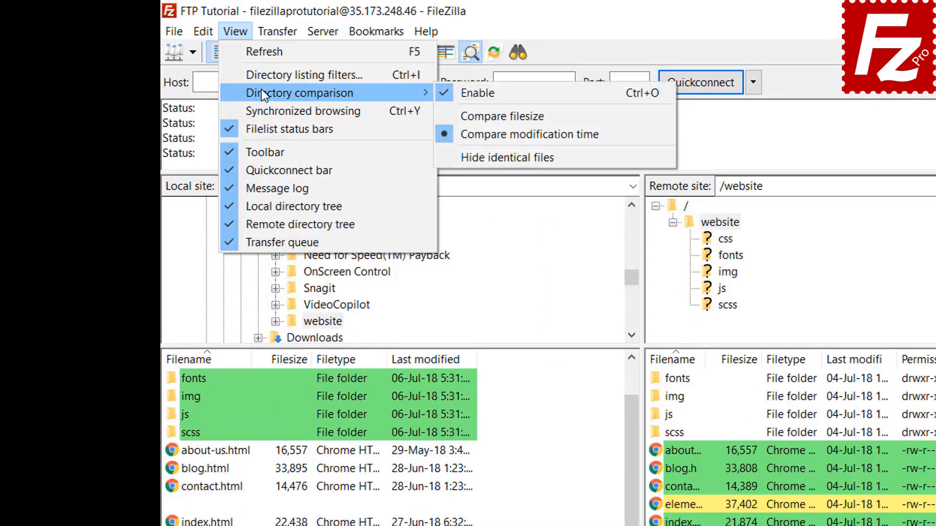
left_click(497, 115)
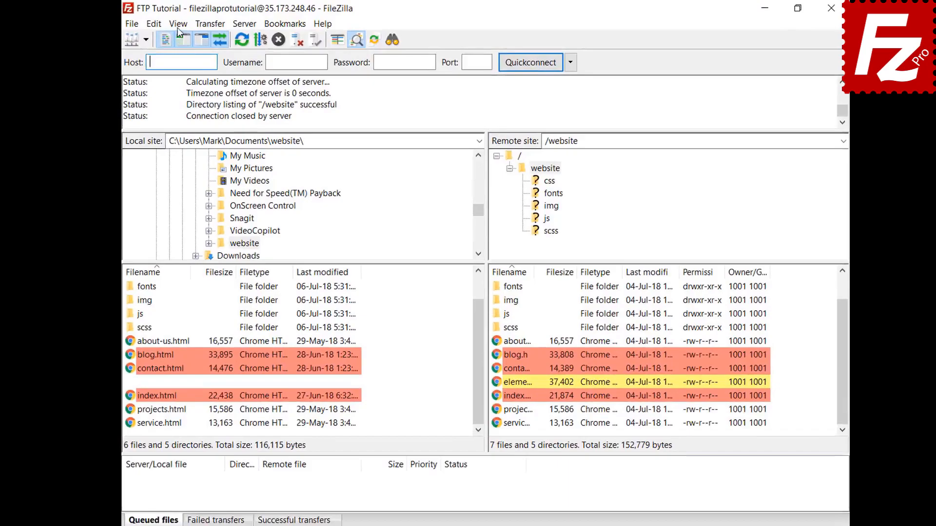
Turn on synchronized browsing and enter the css folder.
left_click(172, 23)
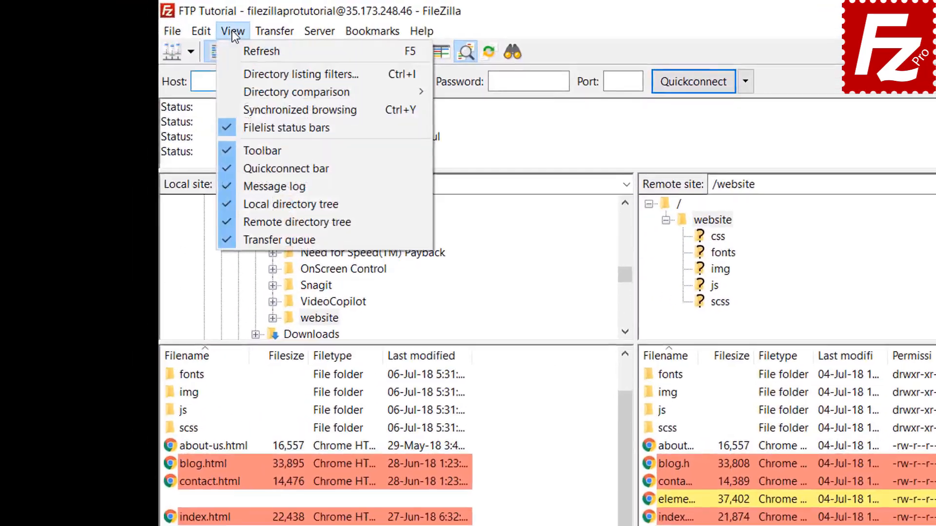
left_click(270, 114)
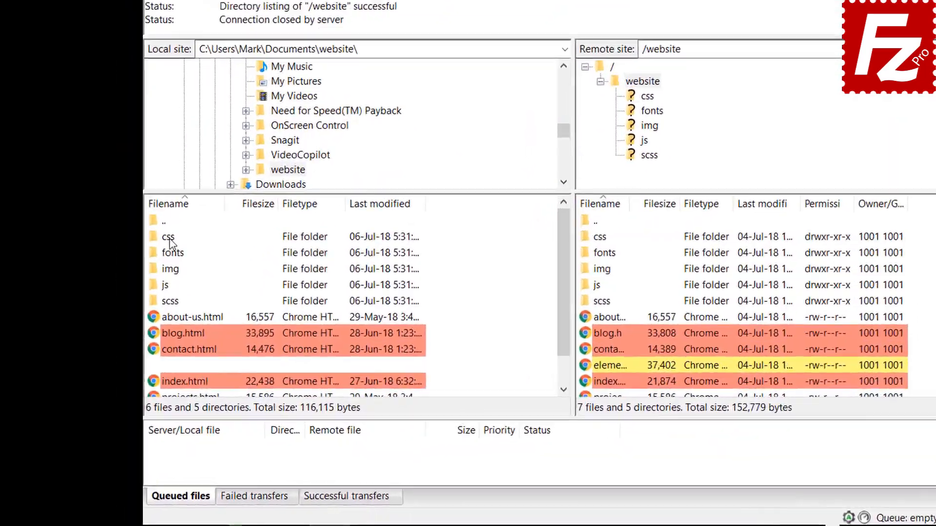
left_click(139, 290)
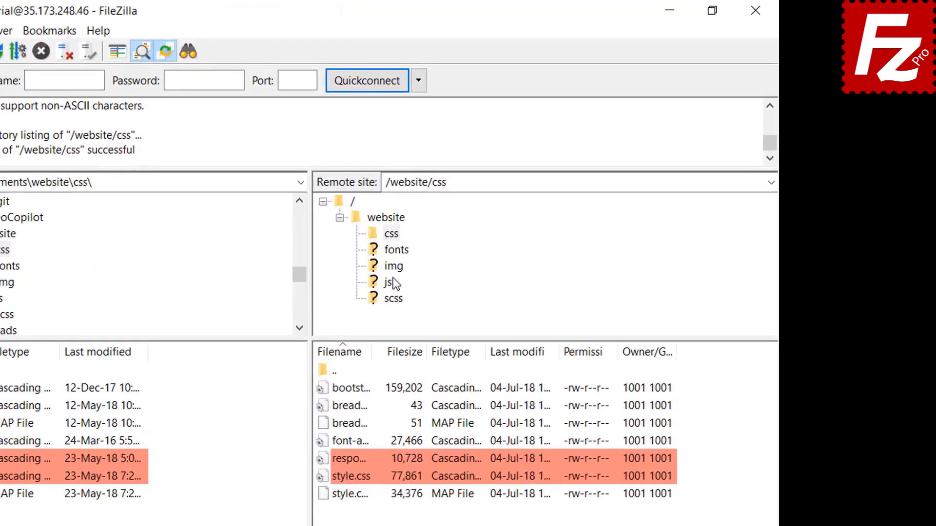
Open the remote img folder, then relaunch FileZilla Pro from the desktop icon.
left_click(393, 267)
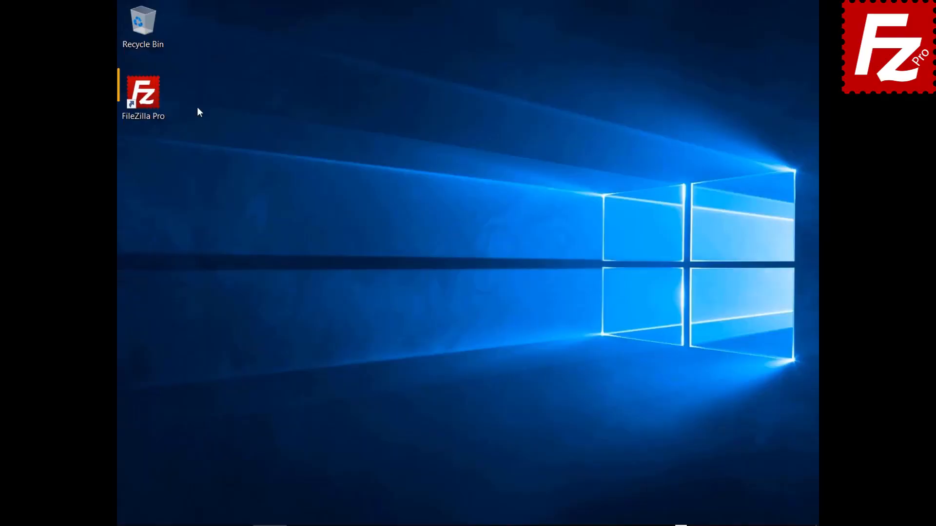
double_click(149, 98)
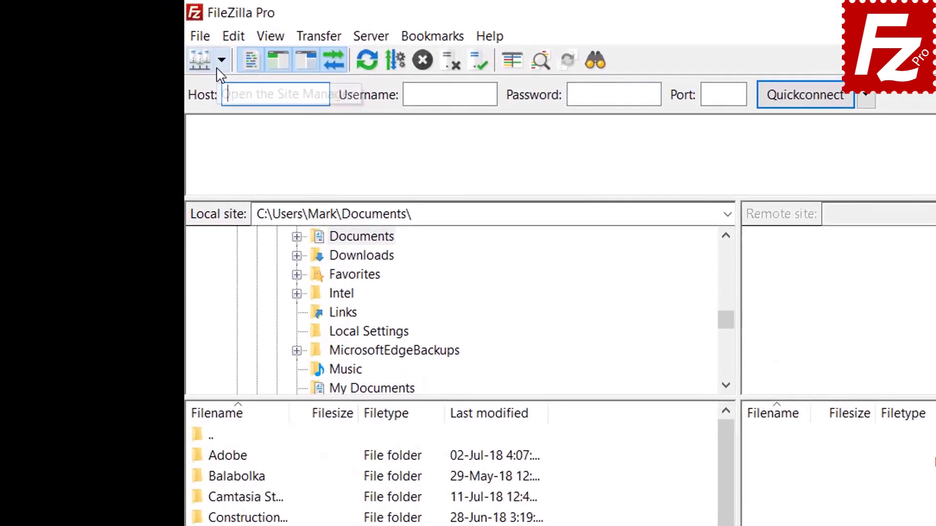
Connect to the saved FTP Tutorial site and open Construction Project in both local and remote lists.
left_click(140, 38)
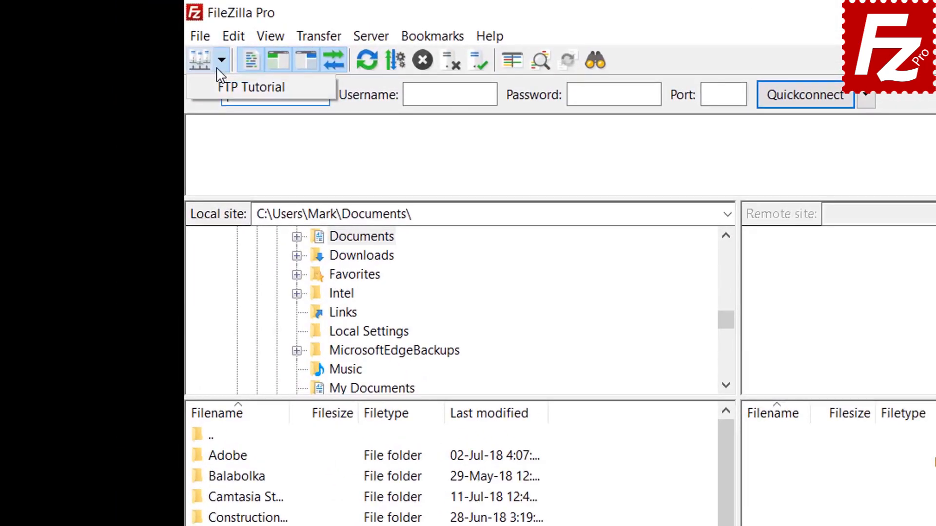
left_click(251, 87)
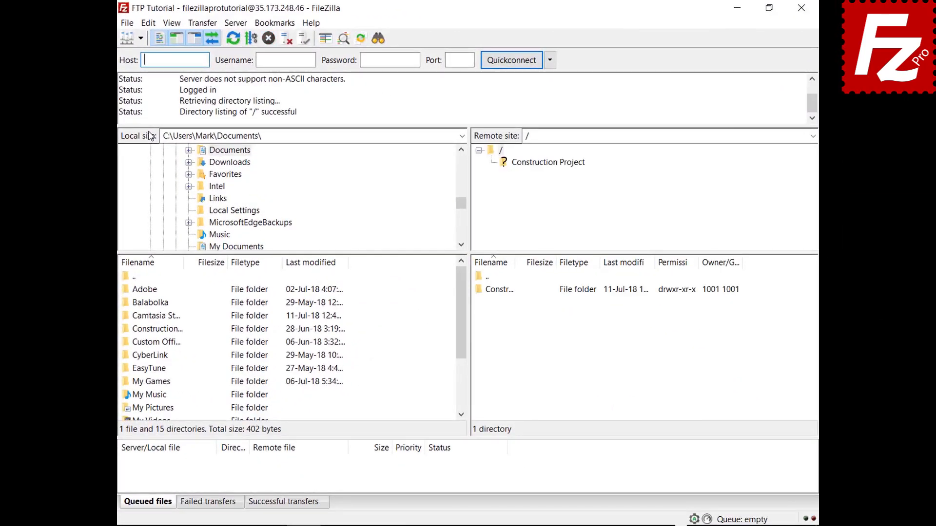
double_click(168, 330)
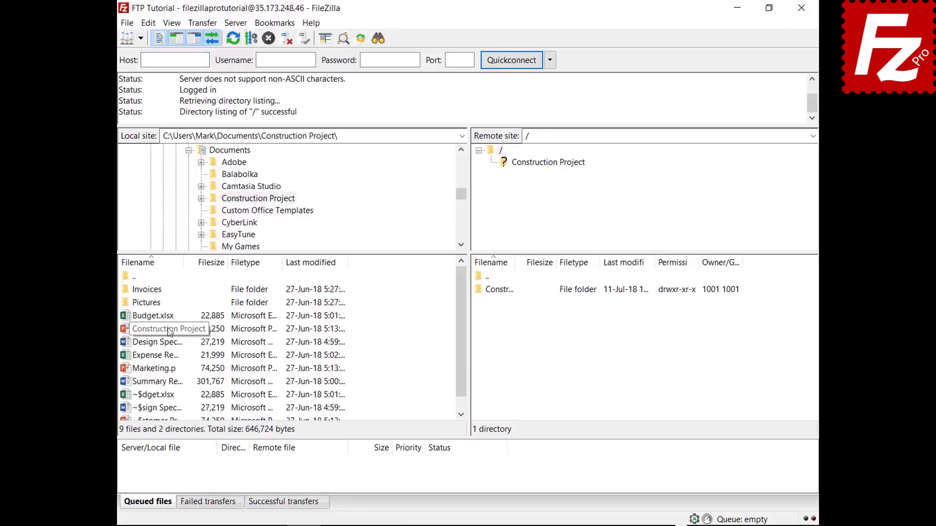
double_click(510, 291)
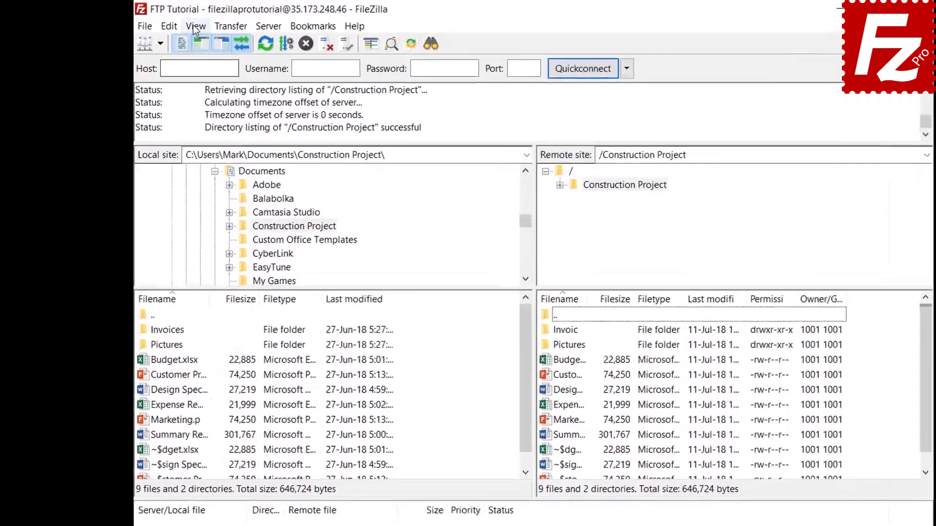
Open the Directory listing filters dialog, move it higher, and open its filter-rule editor.
left_click(171, 23)
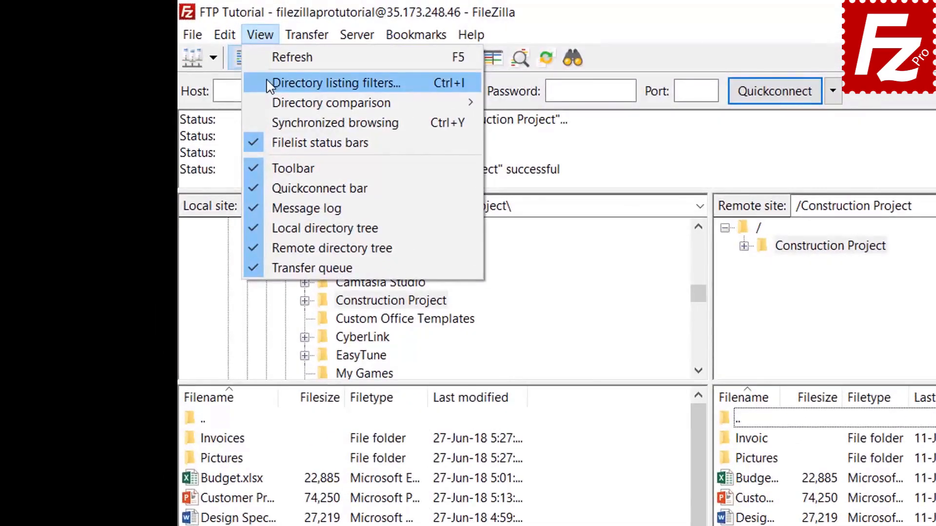
left_click(269, 84)
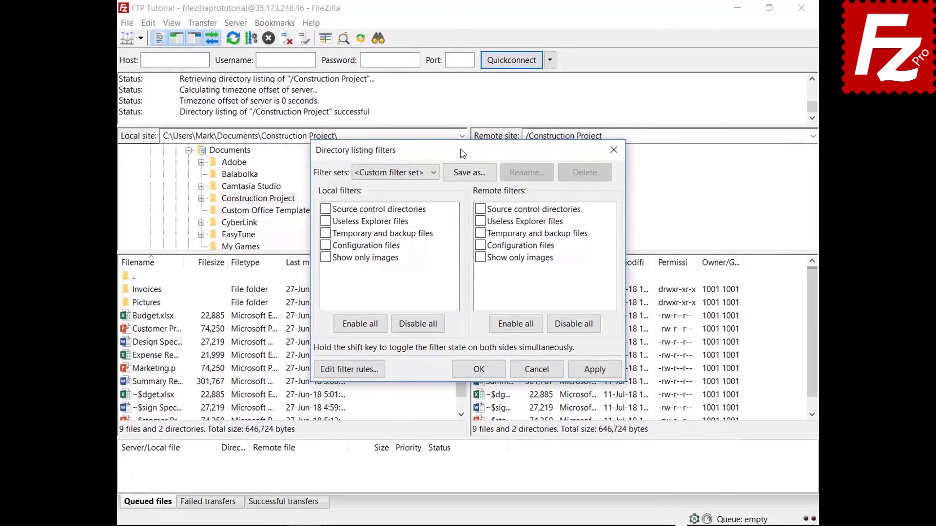
left_click_drag(463, 153, 461, 38)
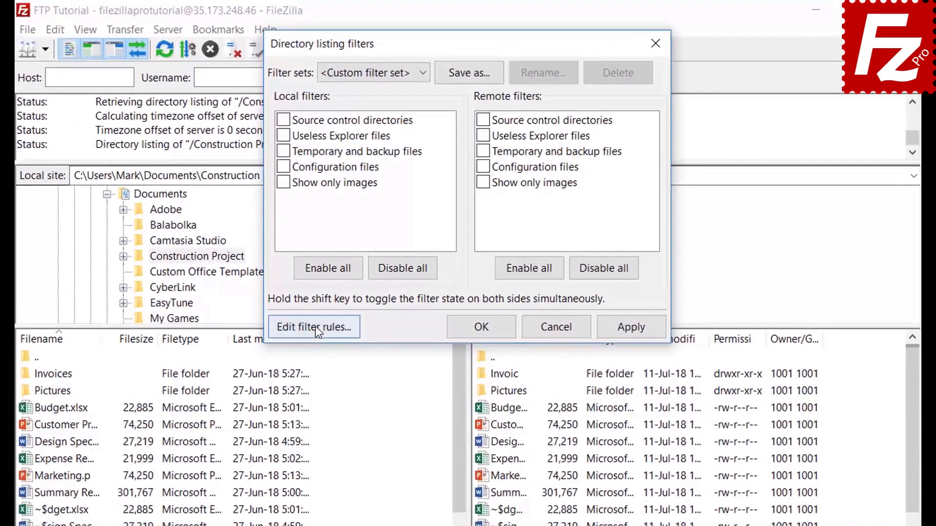
left_click(351, 253)
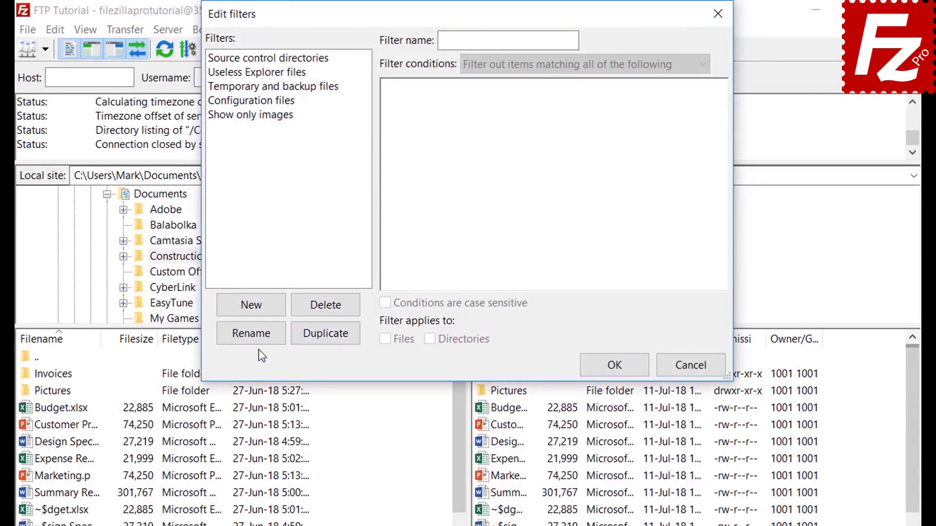
Create a filter named 'Microsoft Office Temporaries' that matches all of its conditions.
left_click(266, 308)
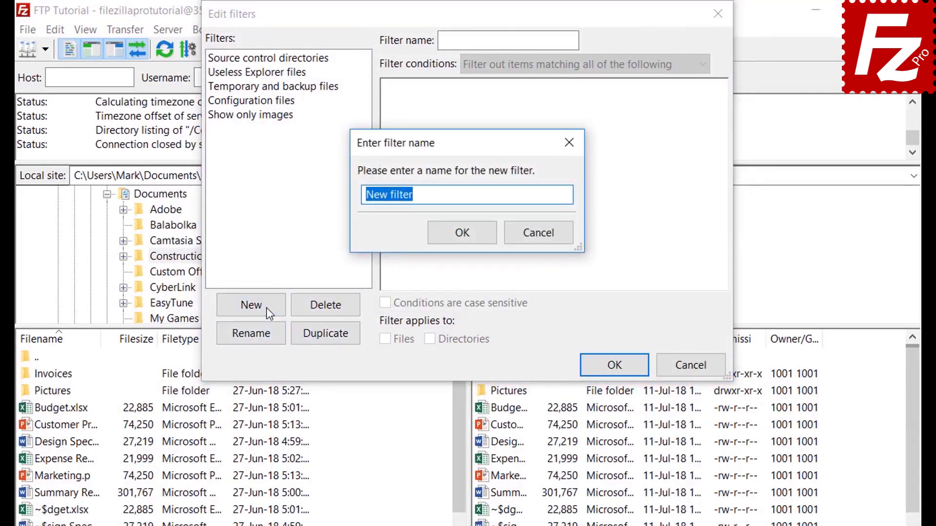
key("BackSpace")
type("Mi")
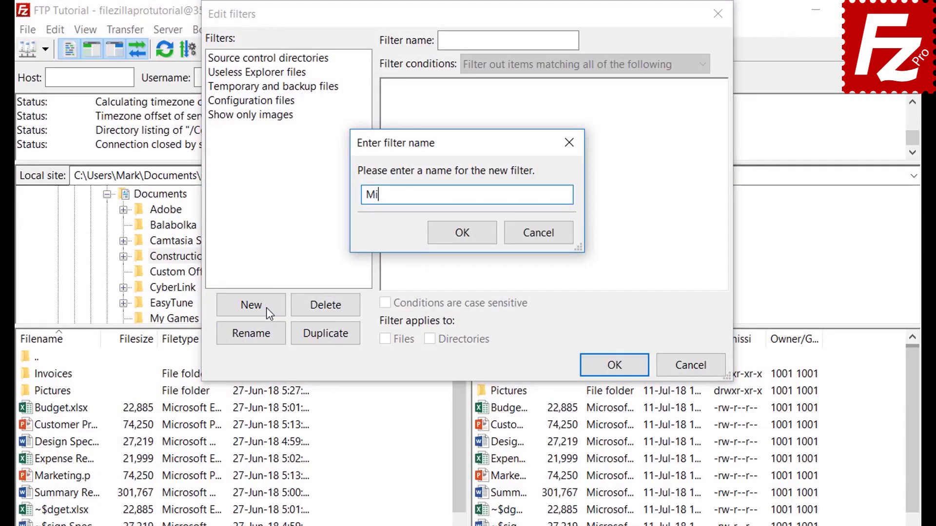
type("crosoft Office Tem")
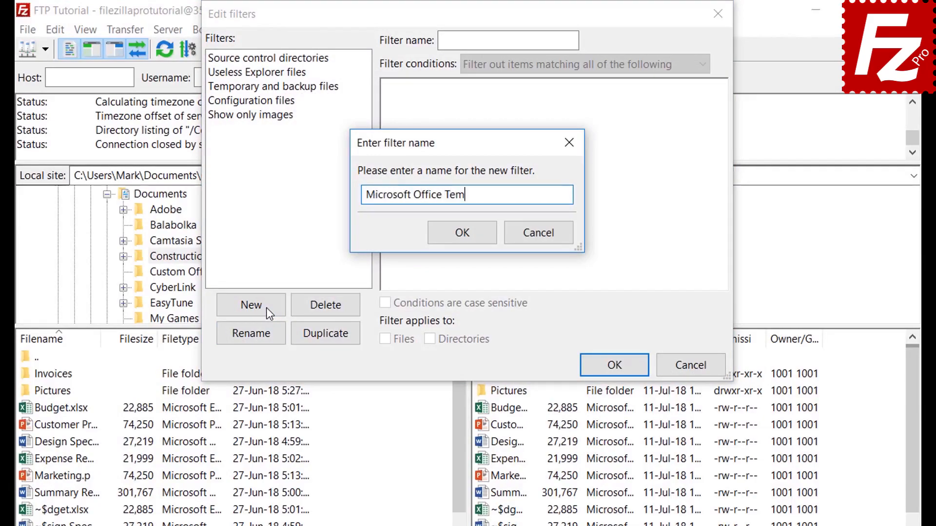
type("poraries")
left_click(464, 234)
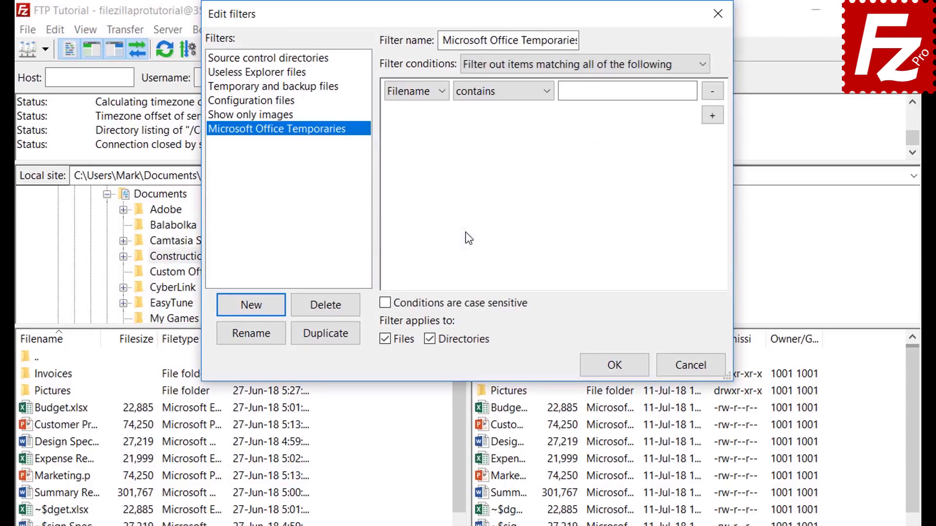
left_click(513, 64)
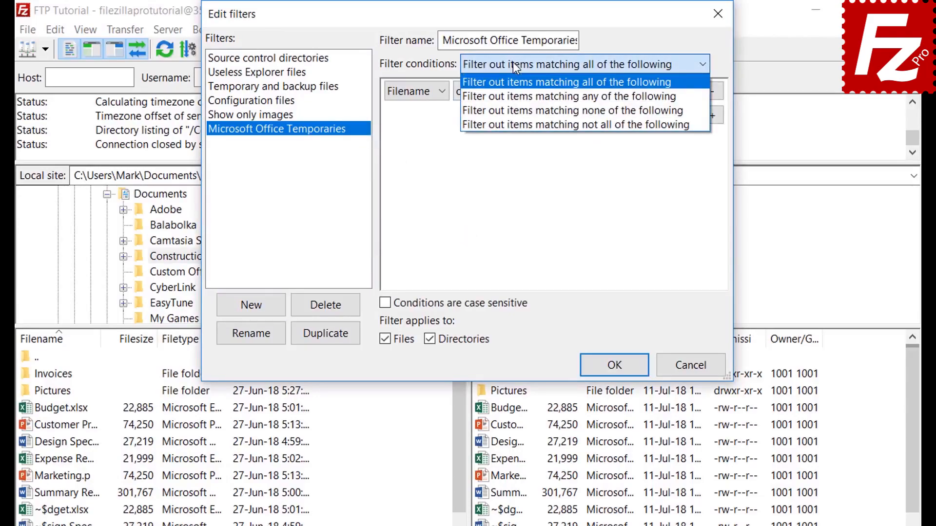
left_click(513, 63)
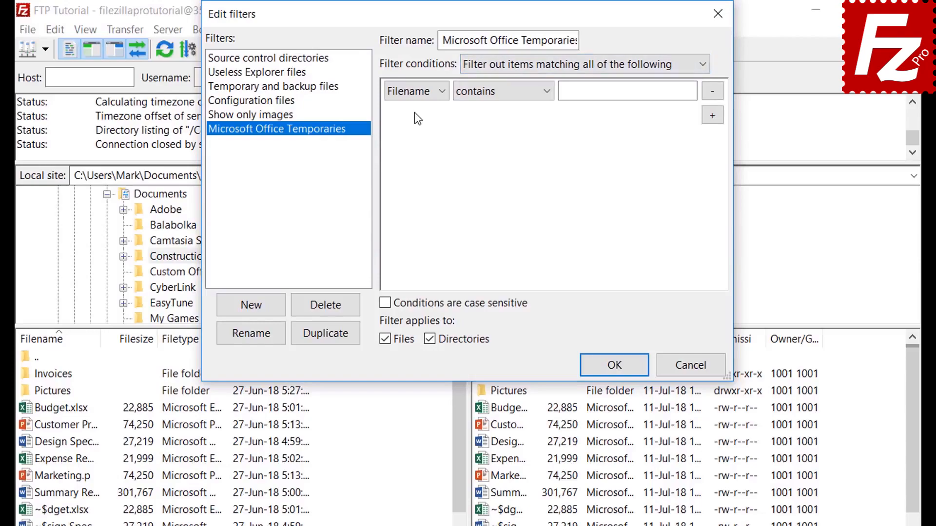
left_click(415, 90)
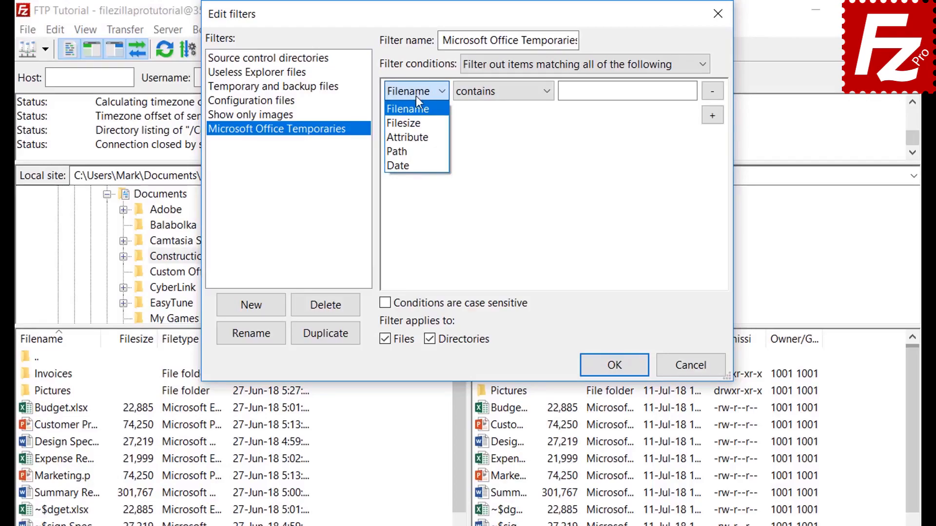
Try the file size (greater than) and attribute (Archive is set) condition types.
left_click(417, 119)
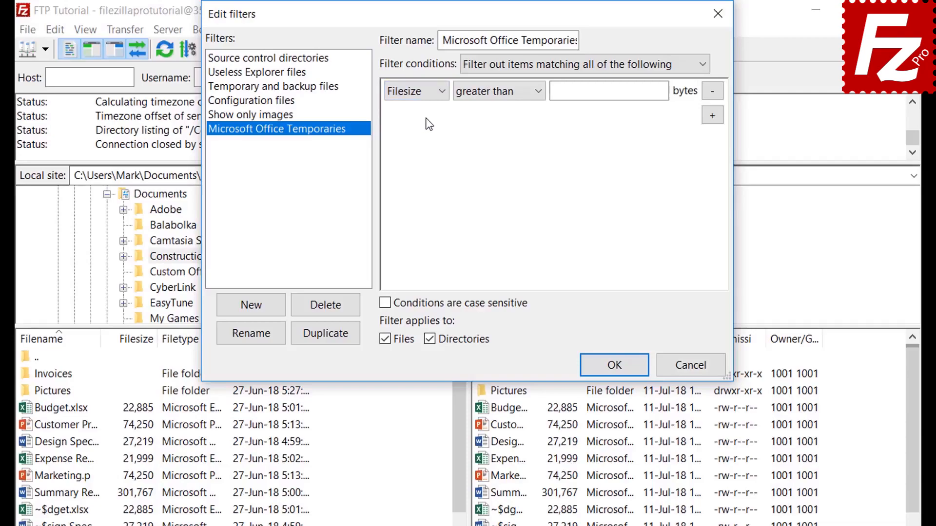
left_click(490, 94)
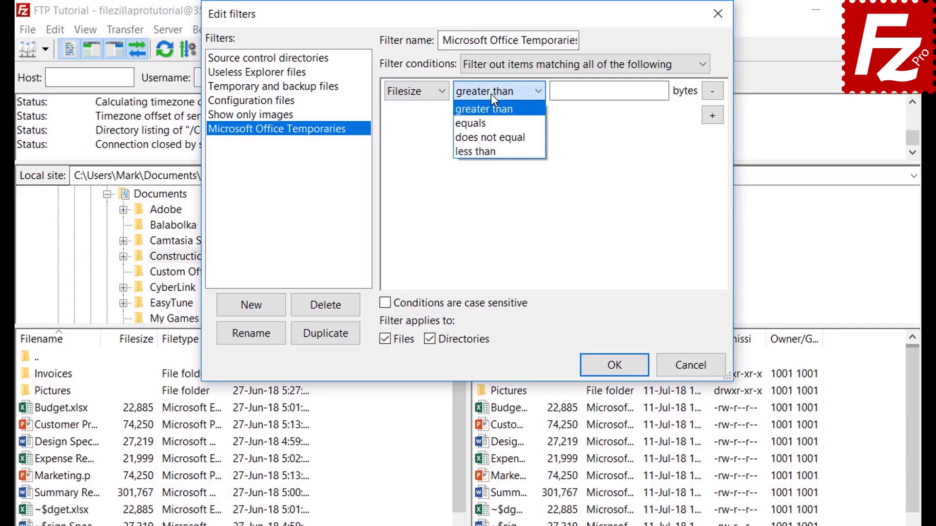
left_click(490, 93)
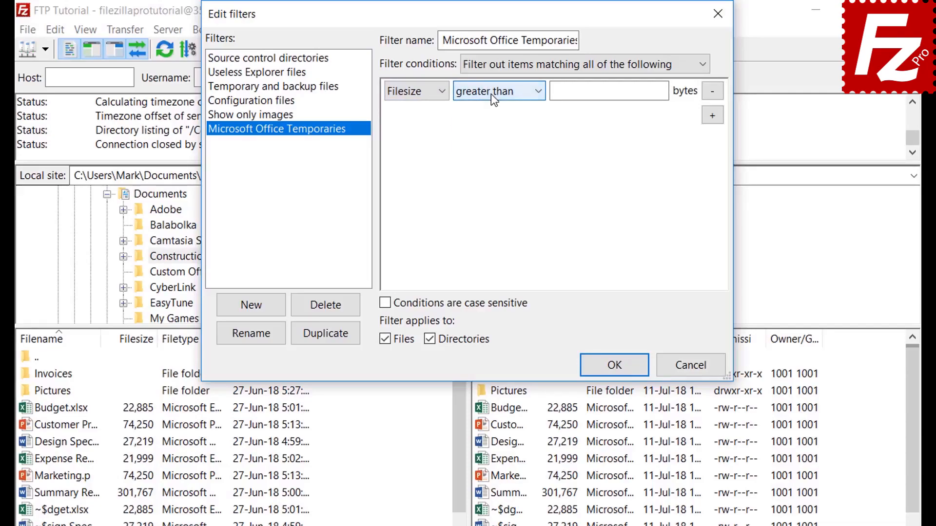
left_click(418, 92)
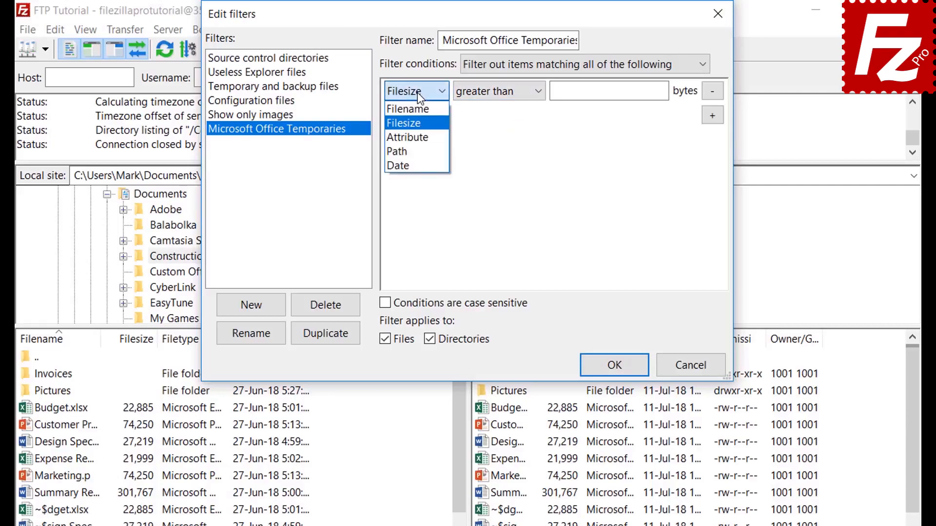
left_click(418, 137)
left_click(481, 94)
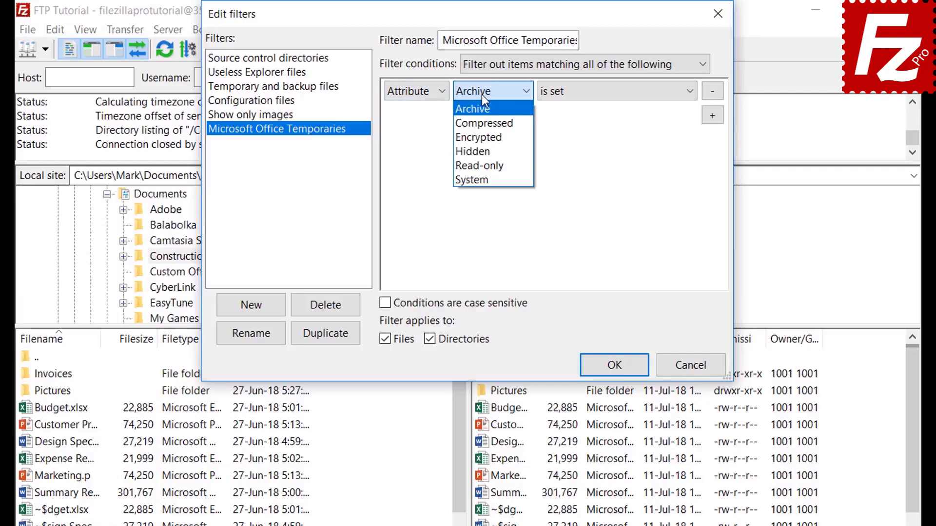
left_click(482, 94)
left_click(585, 99)
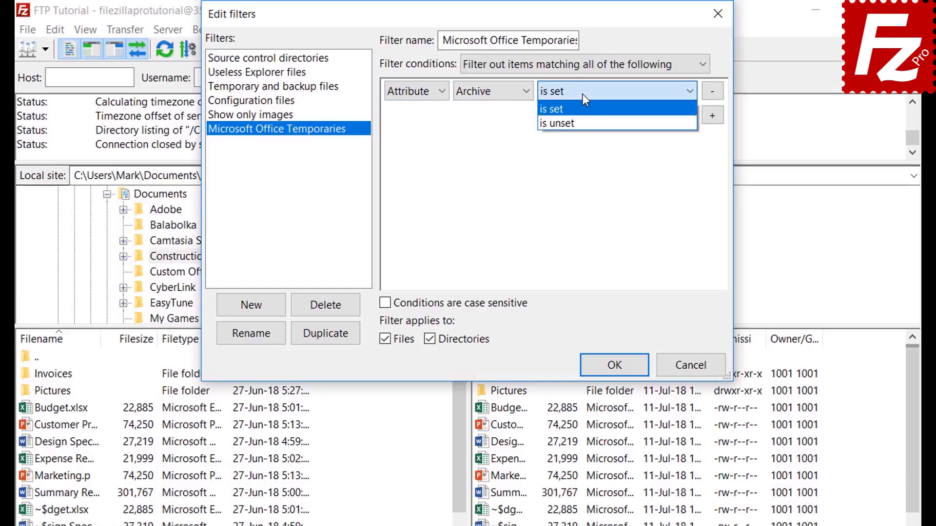
left_click(585, 99)
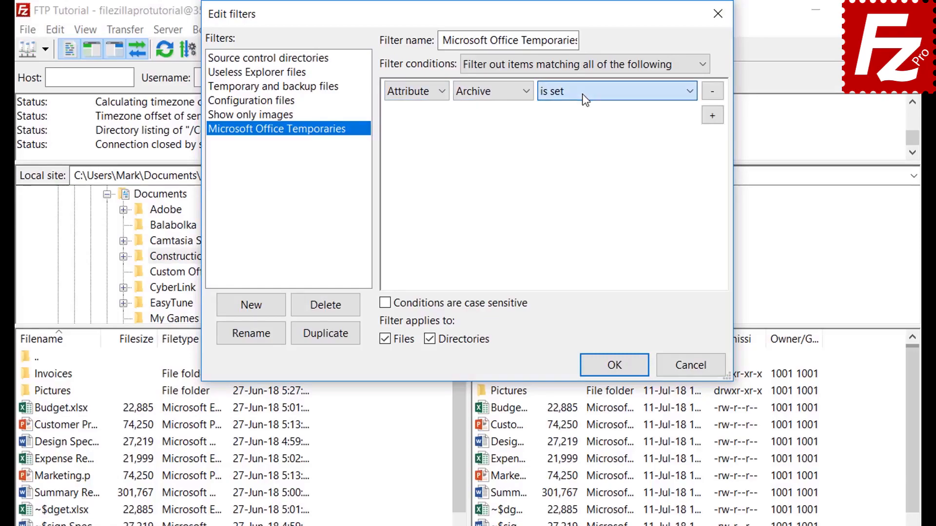
Try the path (contains) and date (before) condition types, ending on Filename.
left_click(412, 97)
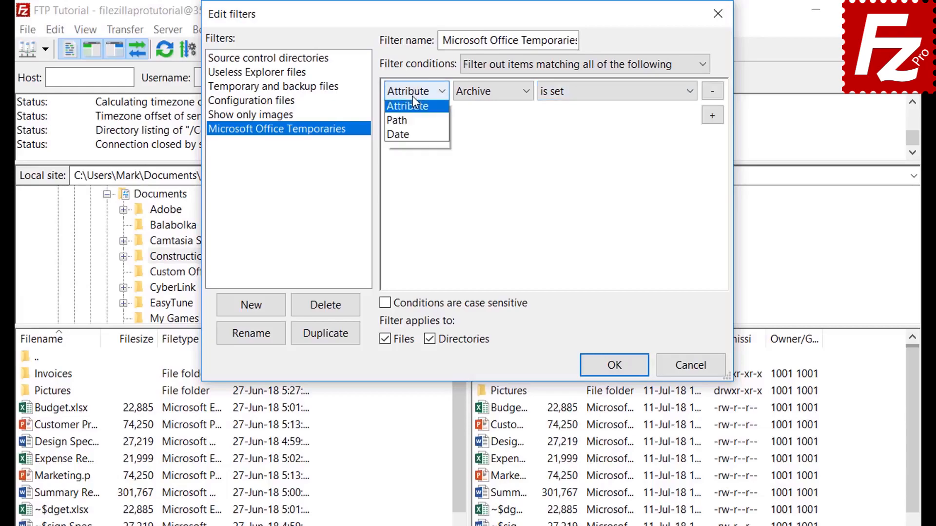
left_click(416, 152)
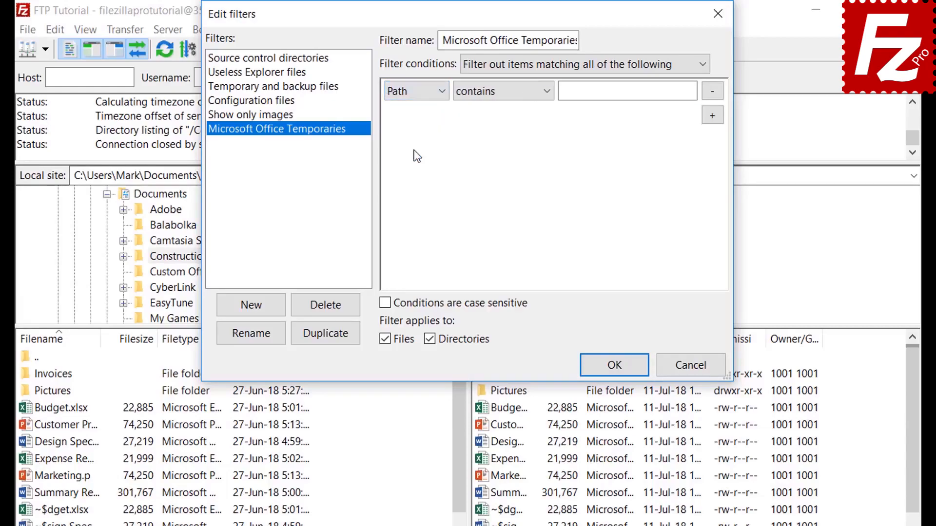
left_click(495, 93)
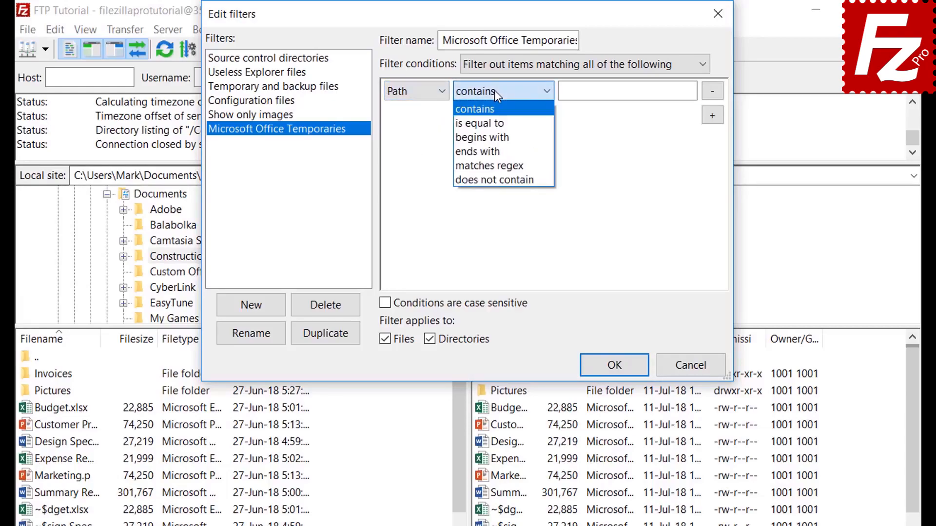
left_click(494, 89)
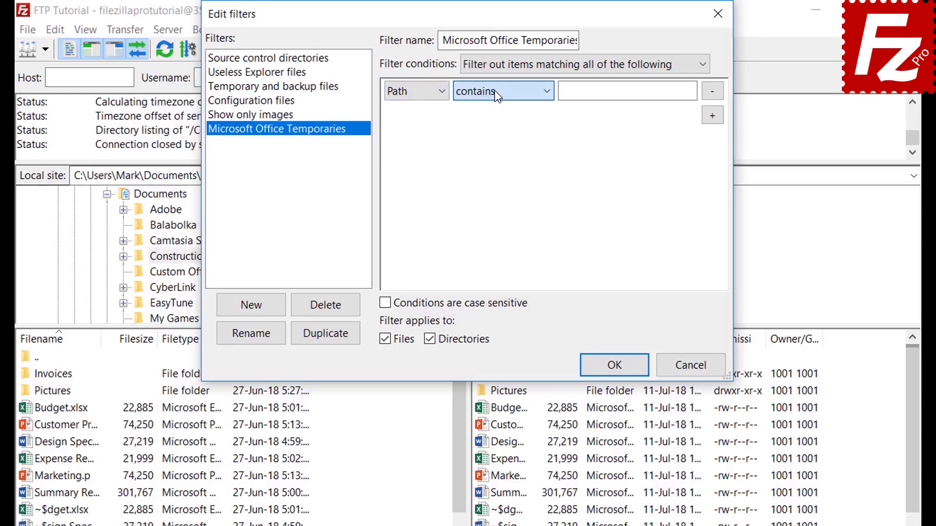
left_click(413, 93)
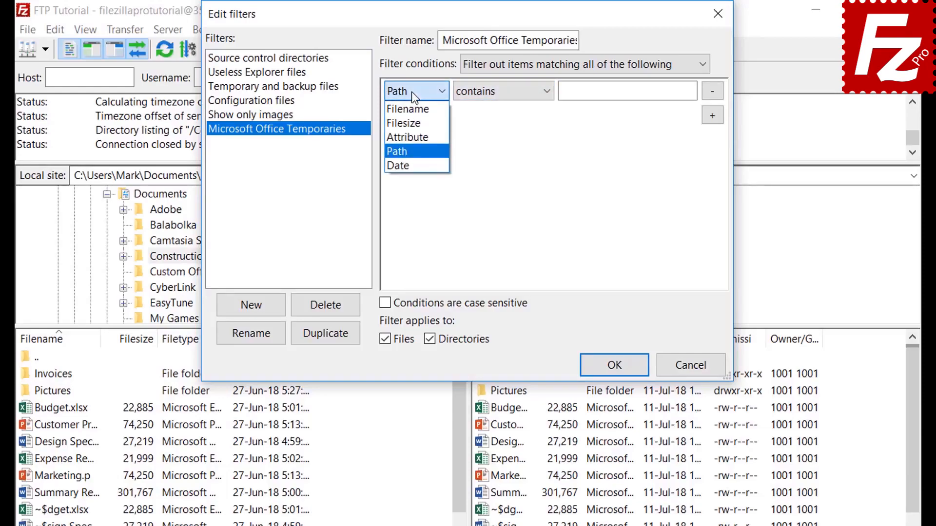
left_click(413, 166)
left_click(496, 93)
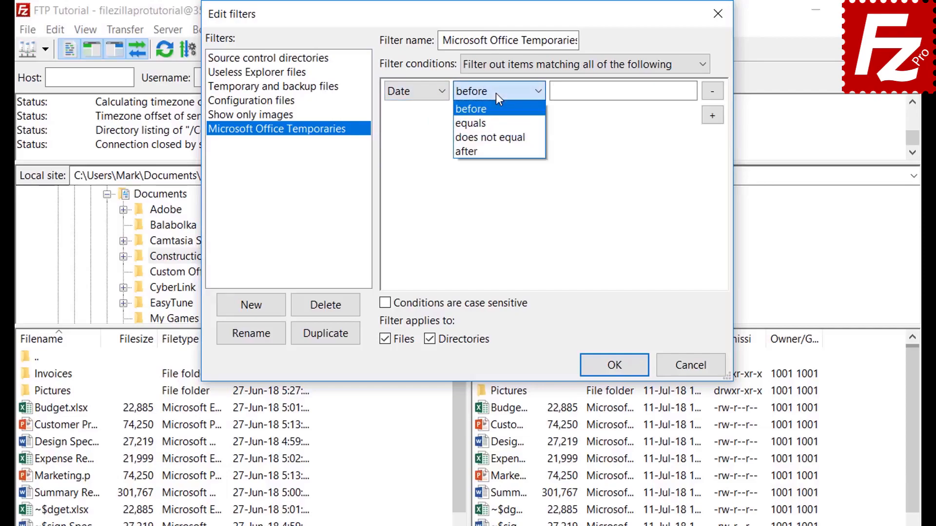
left_click(496, 92)
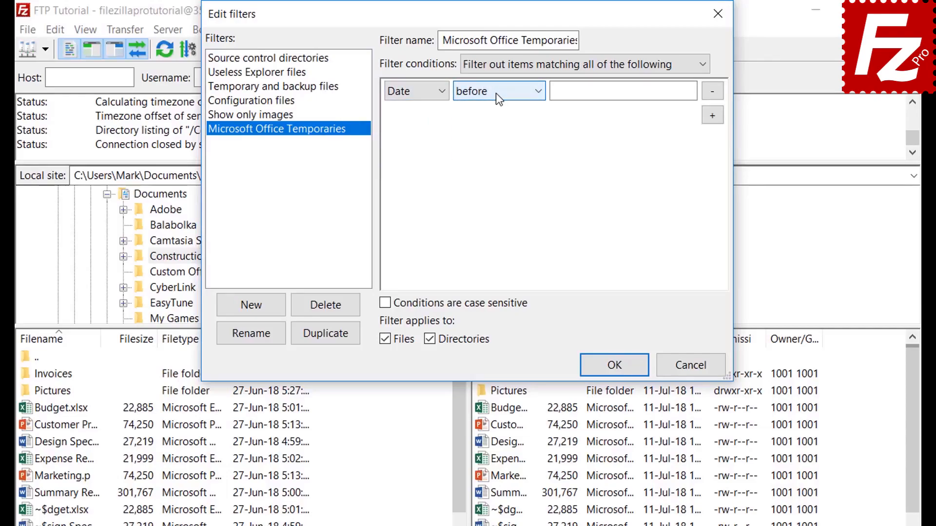
left_click(408, 93)
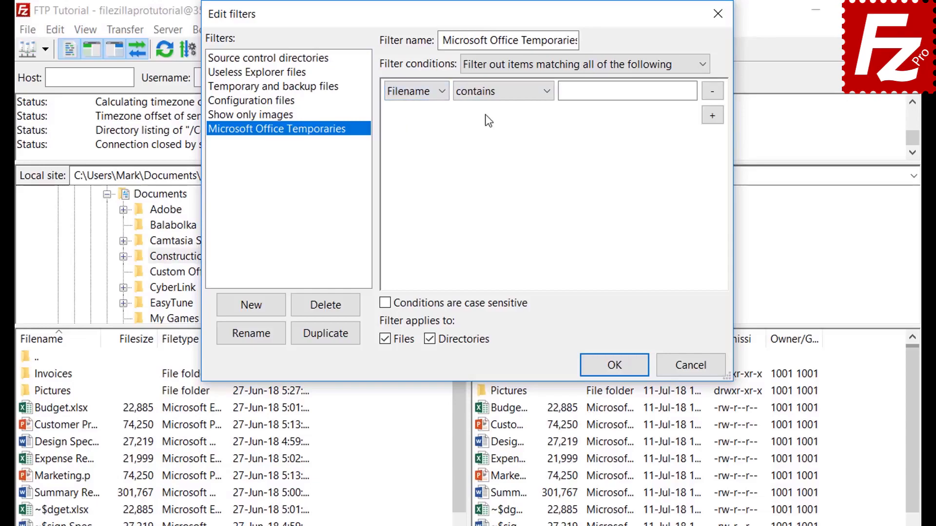
Set the condition to Filename begins with '~$', files only, and save the filter.
left_click(488, 95)
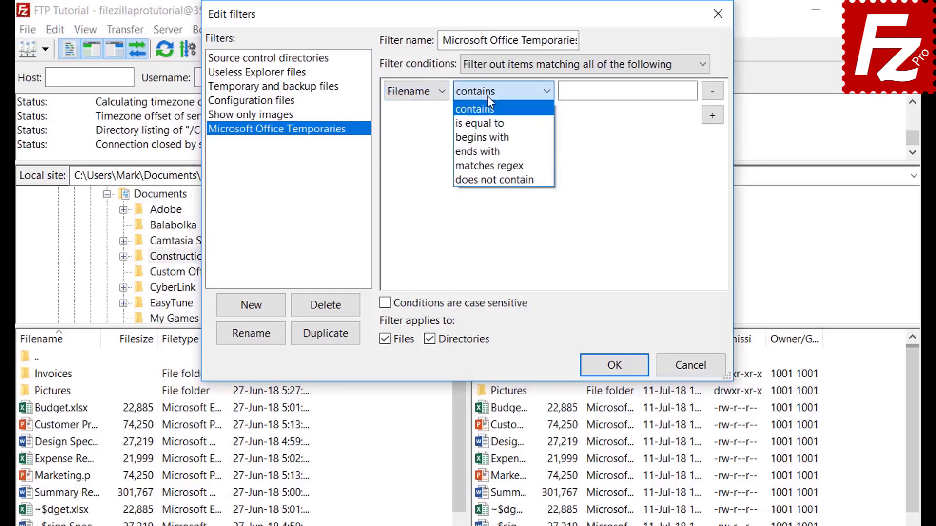
left_click(489, 137)
left_click(581, 96)
type("~$")
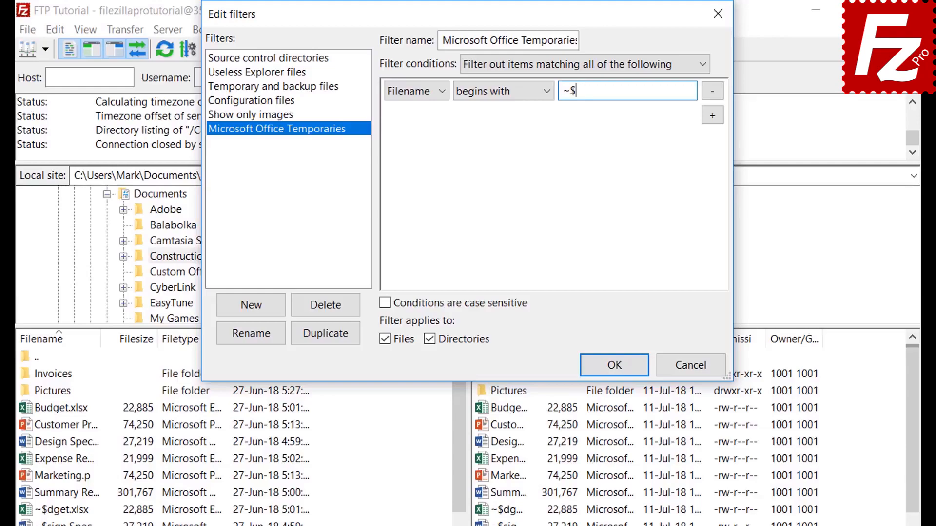
left_click(432, 339)
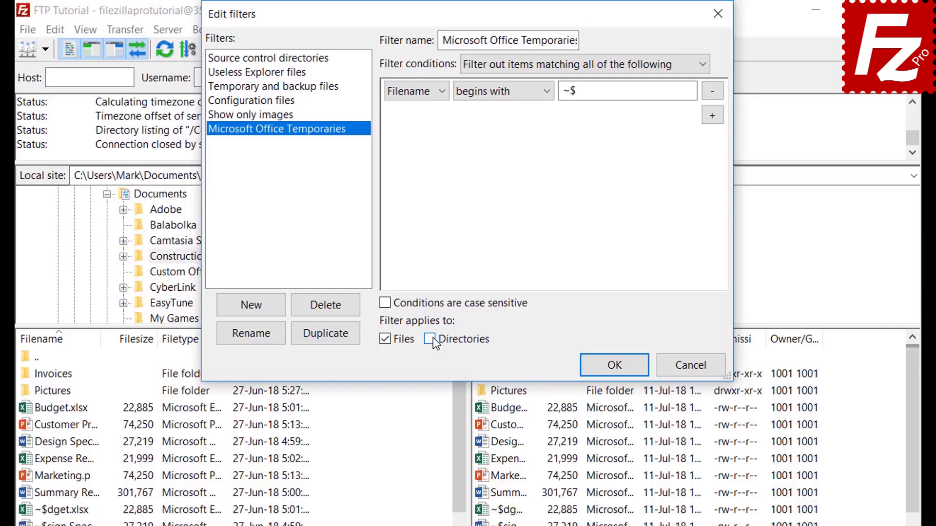
left_click(614, 373)
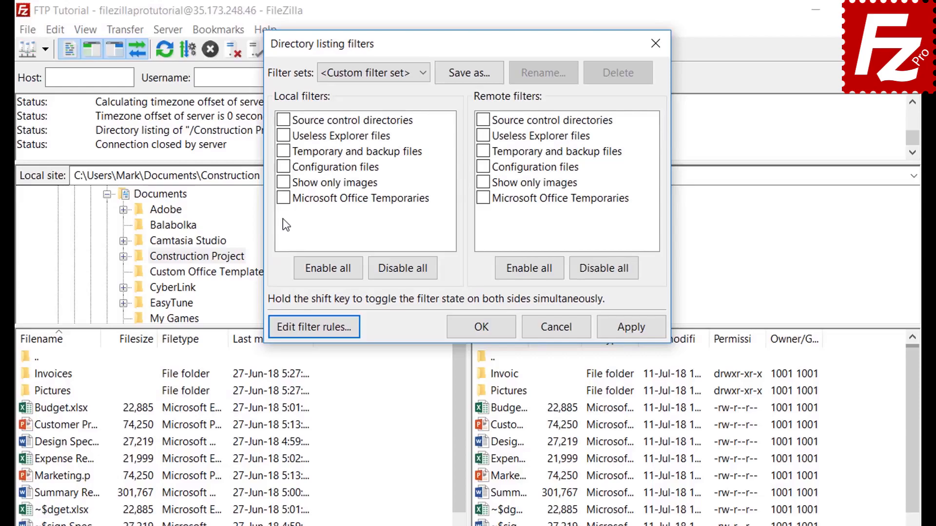
Test Microsoft Office Temporaries locally, then apply it to the remote listing only.
left_click(284, 198)
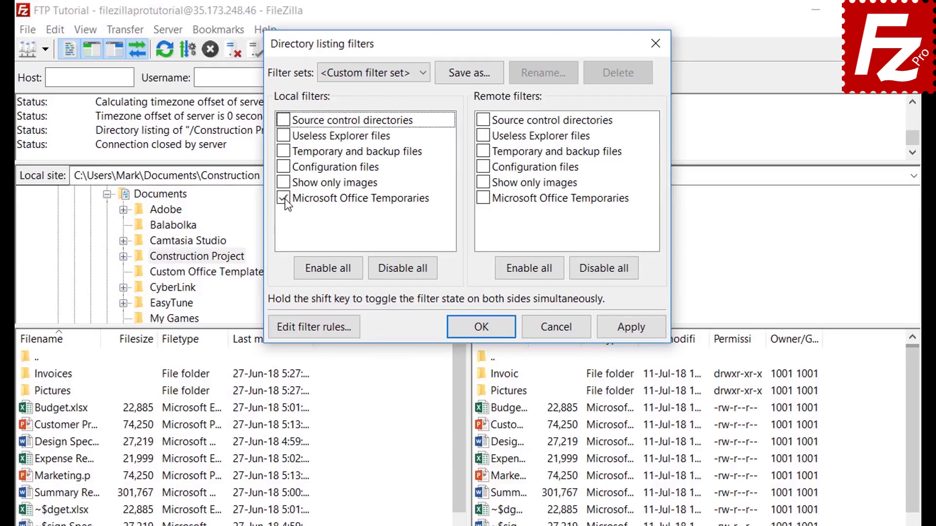
left_click(632, 327)
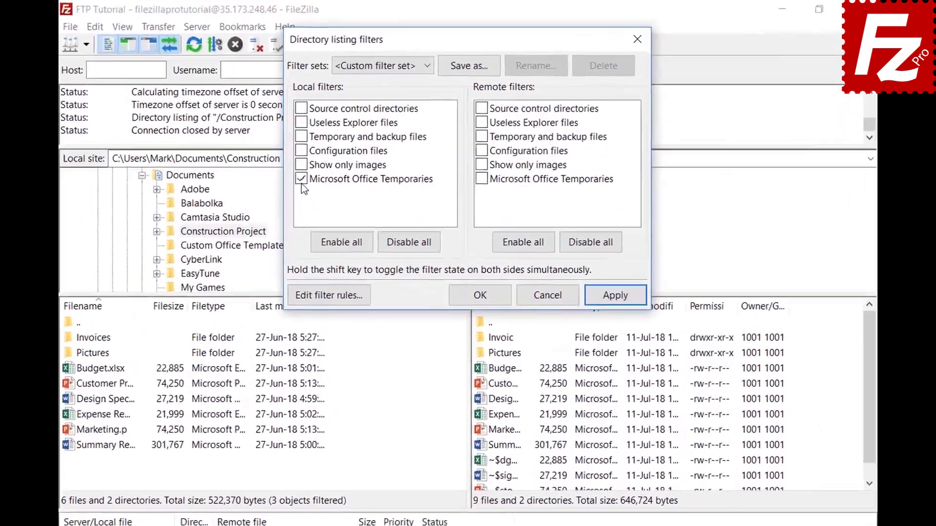
left_click(325, 153)
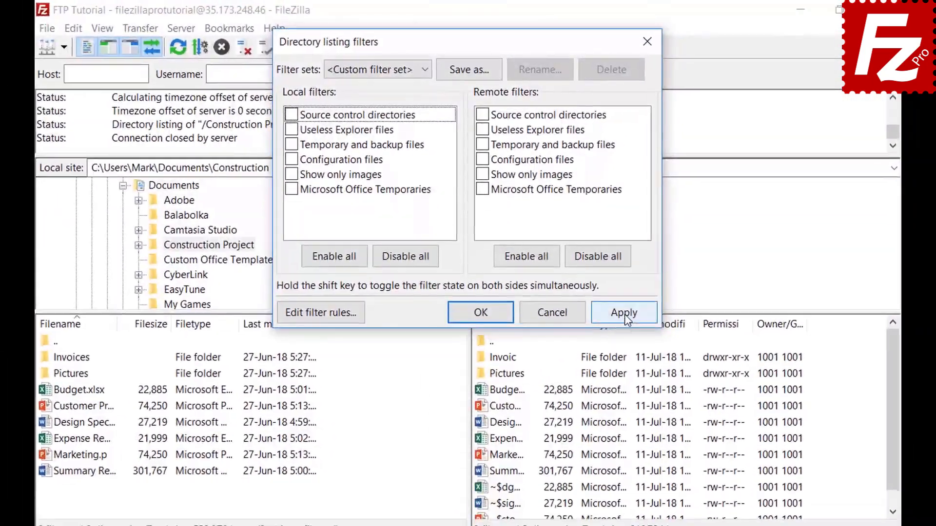
left_click(626, 318)
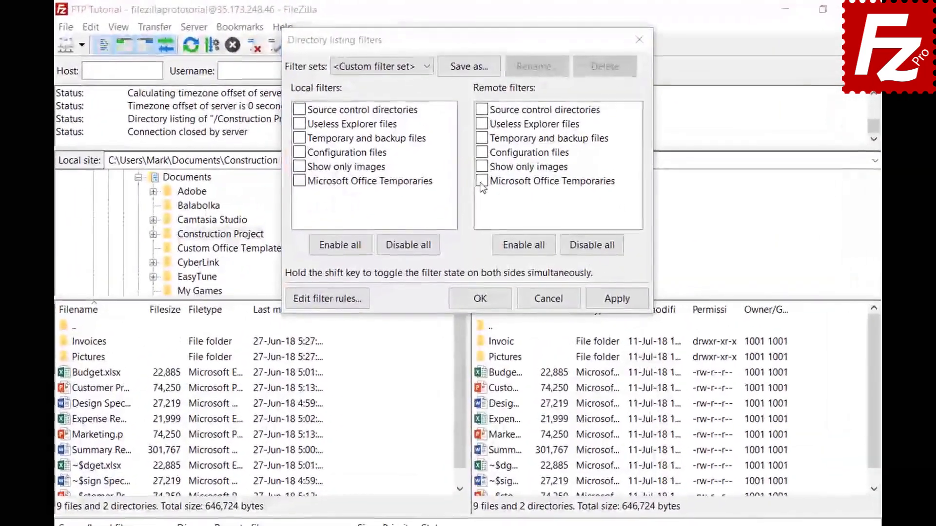
left_click(480, 153)
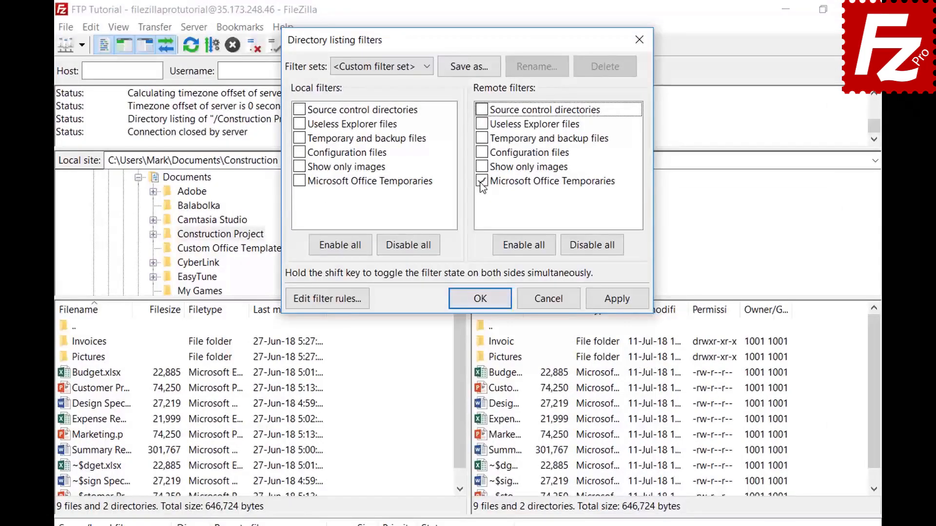
left_click(615, 301)
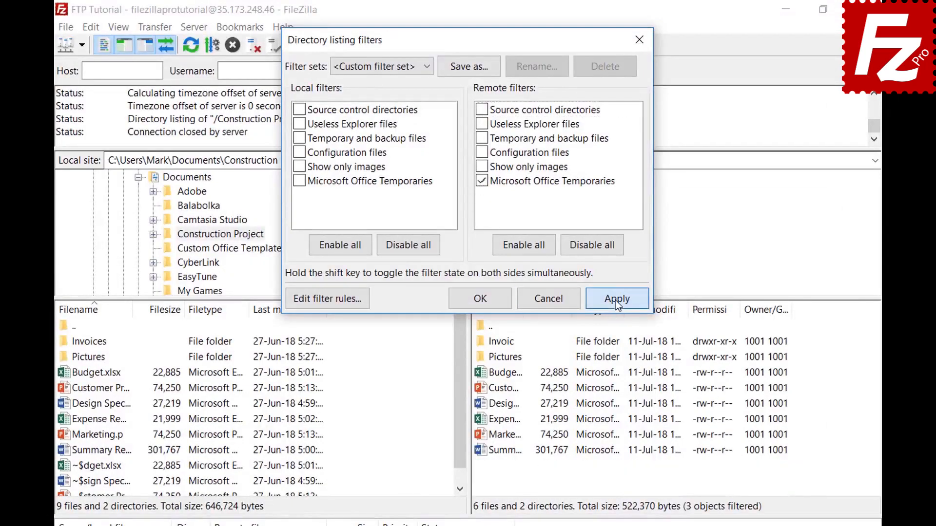
Save the filter choices as the set 'Project' and close Directory listing filters.
left_click(469, 66)
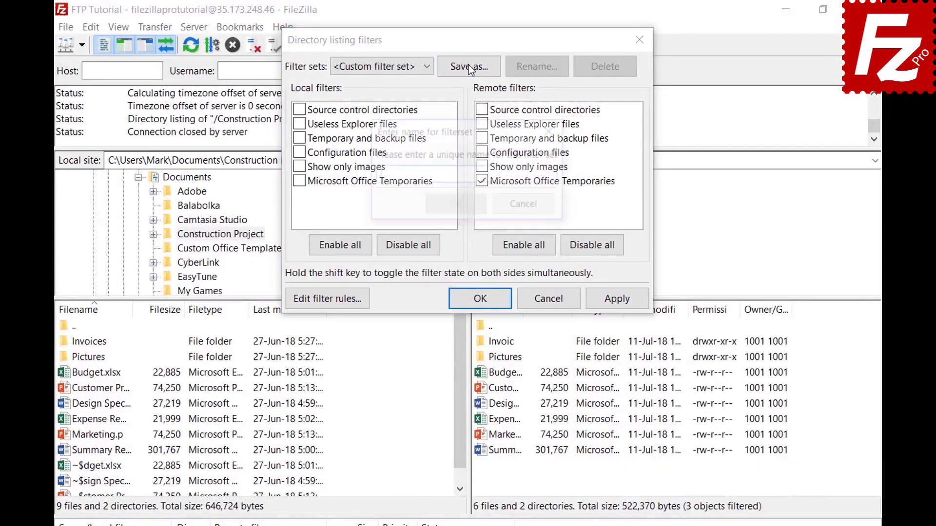
type("Project")
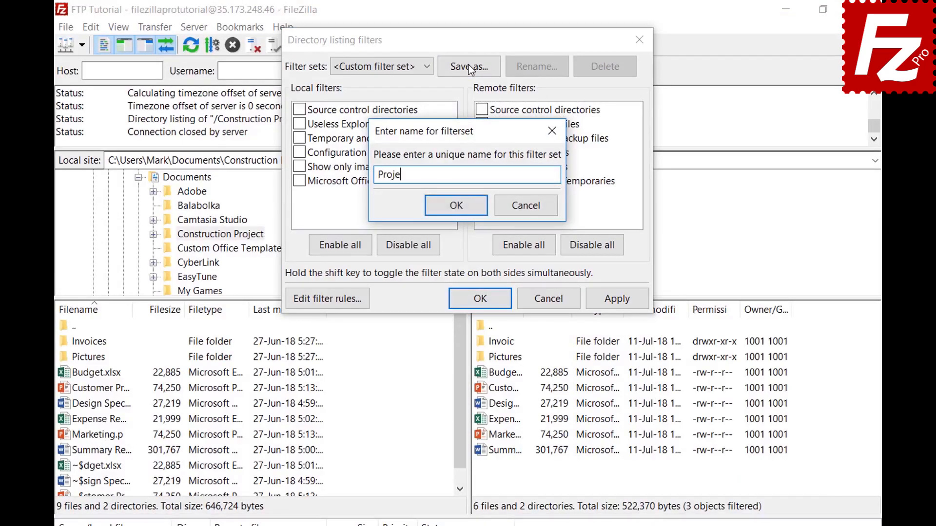
left_click(458, 214)
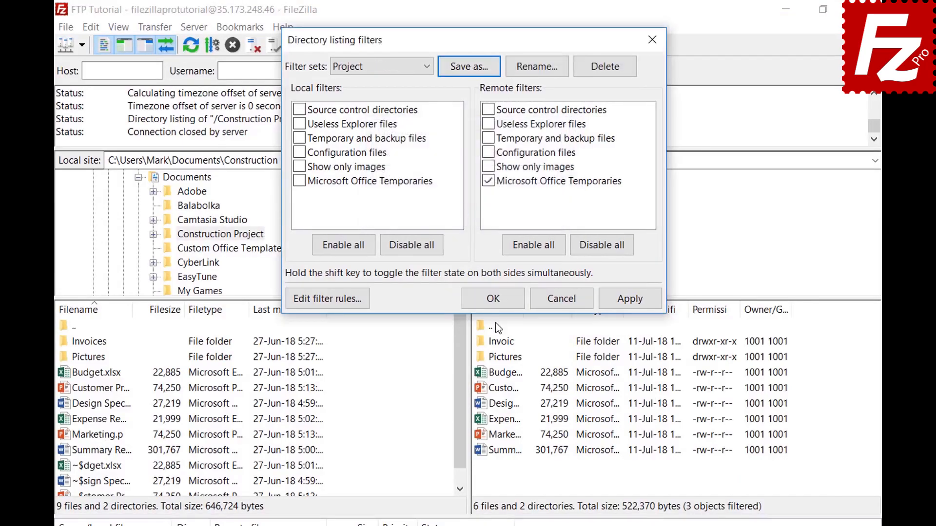
left_click(496, 299)
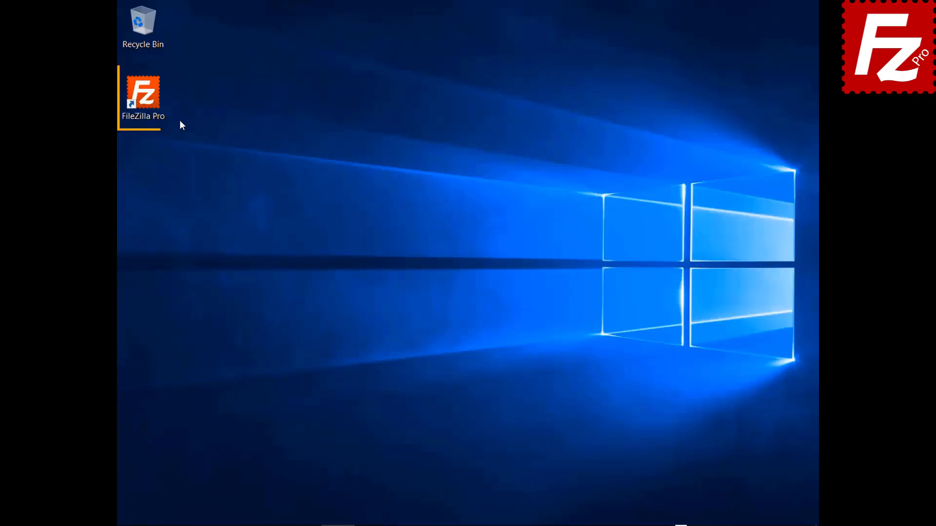
Relaunch FileZilla Pro, connect to the saved FTP site, and open a new tab.
double_click(142, 101)
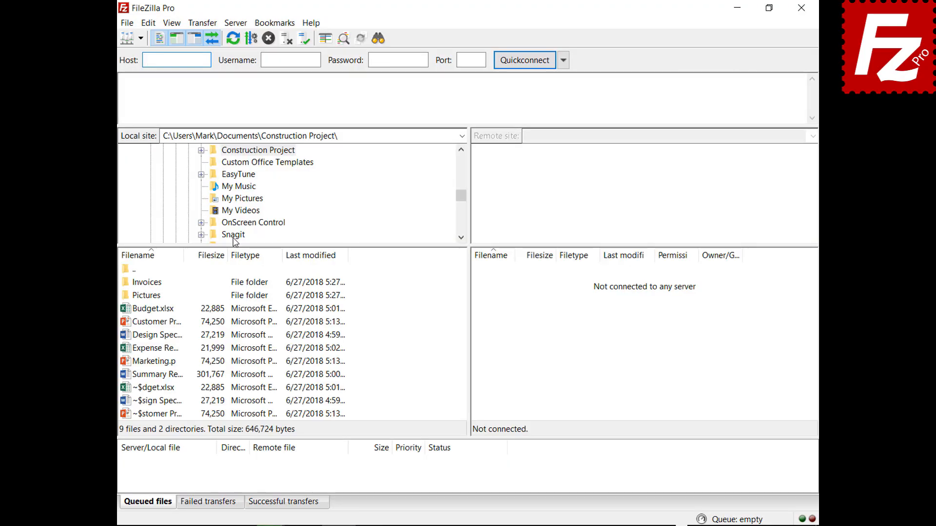
left_click(141, 38)
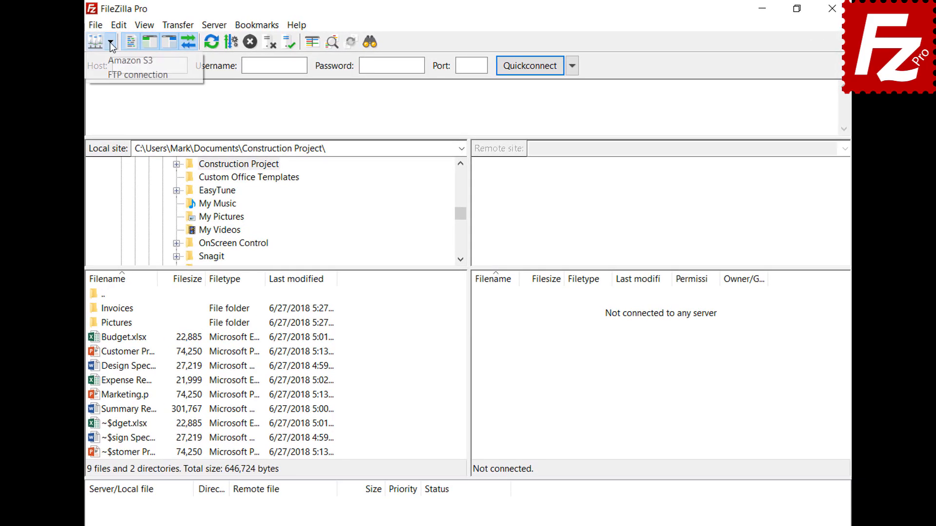
left_click(138, 75)
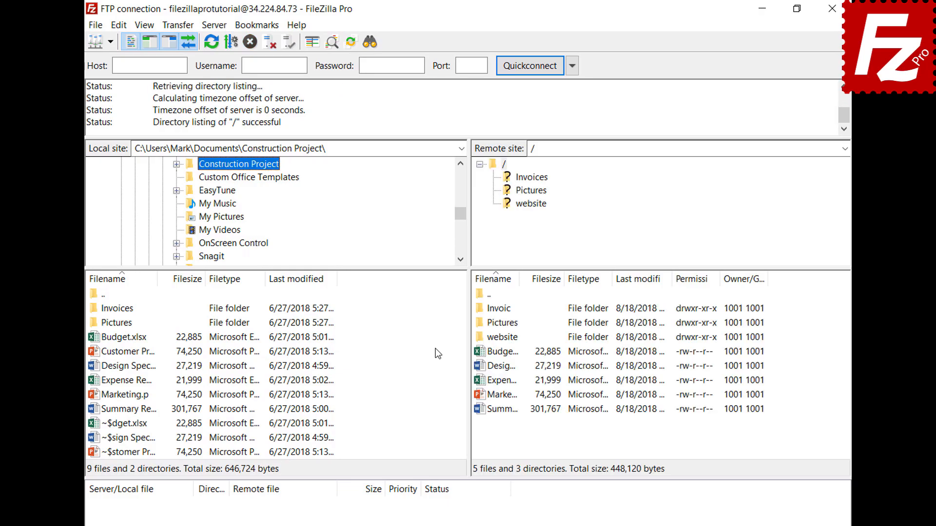
left_click(96, 26)
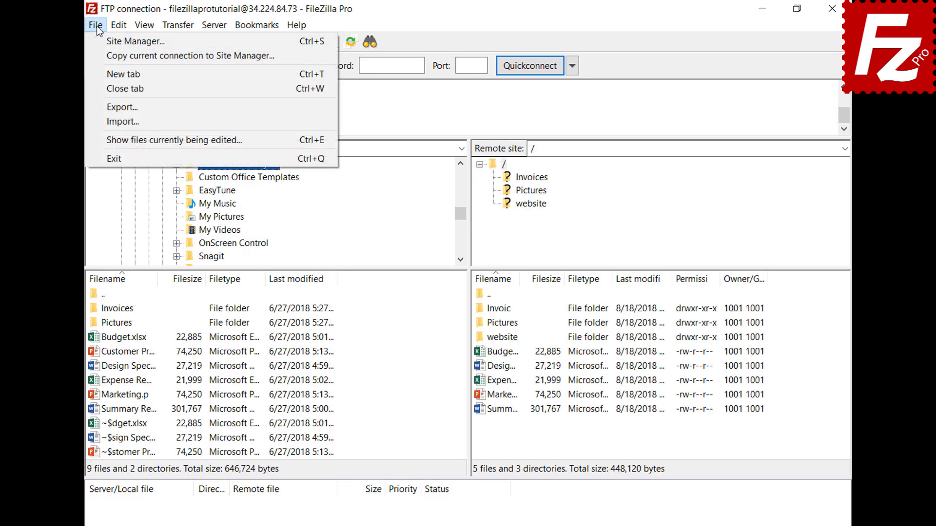
left_click(104, 69)
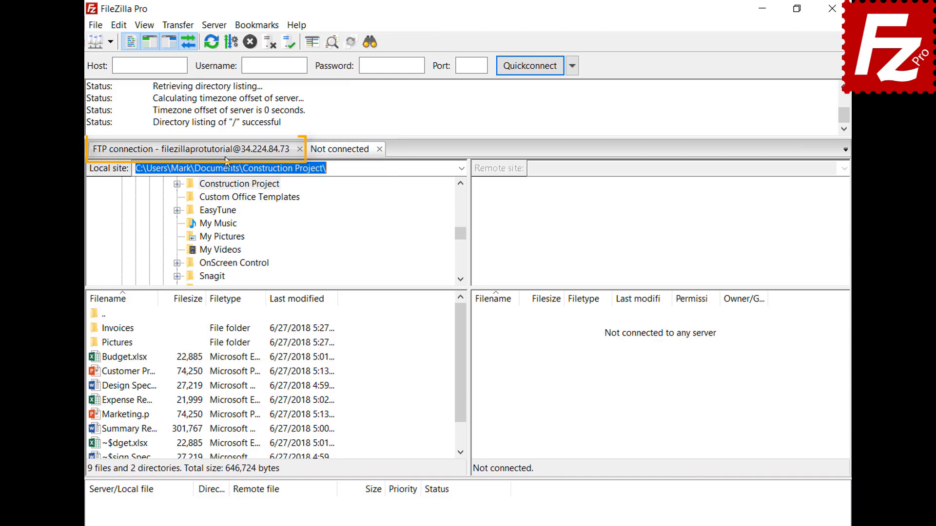
Connect the new tab to the saved Amazon S3 site and compare it with the FTP tab.
left_click(226, 155)
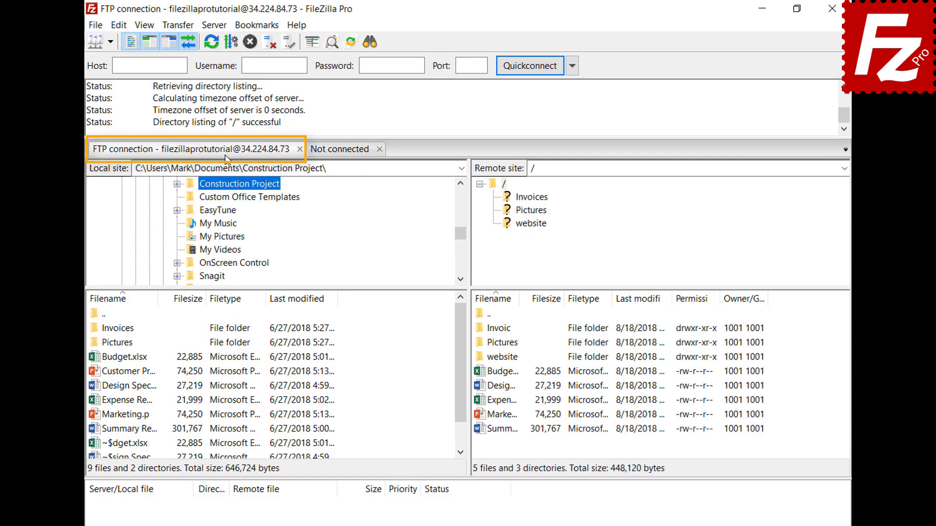
left_click(342, 151)
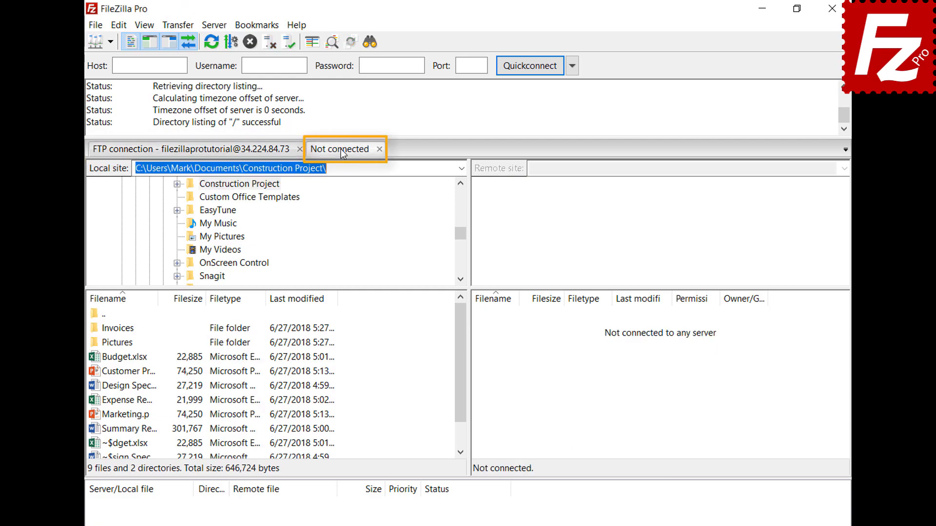
left_click(110, 42)
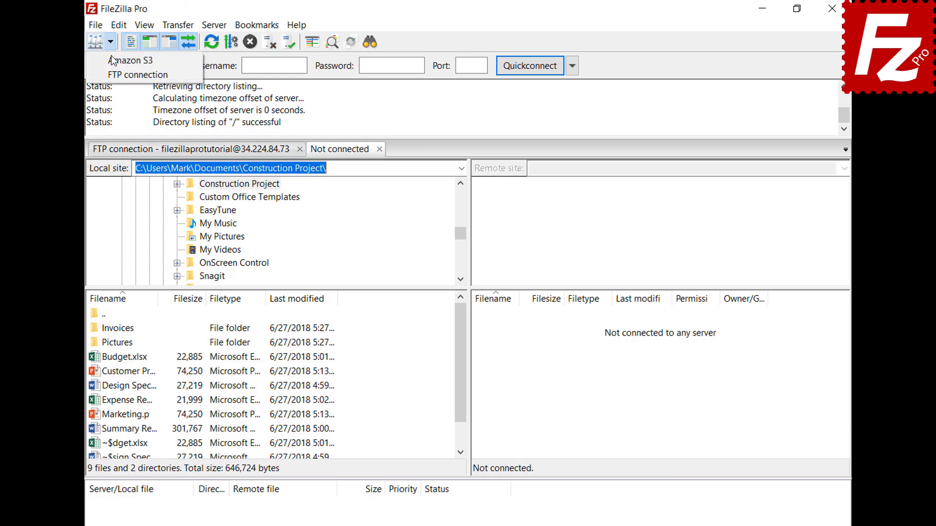
left_click(115, 59)
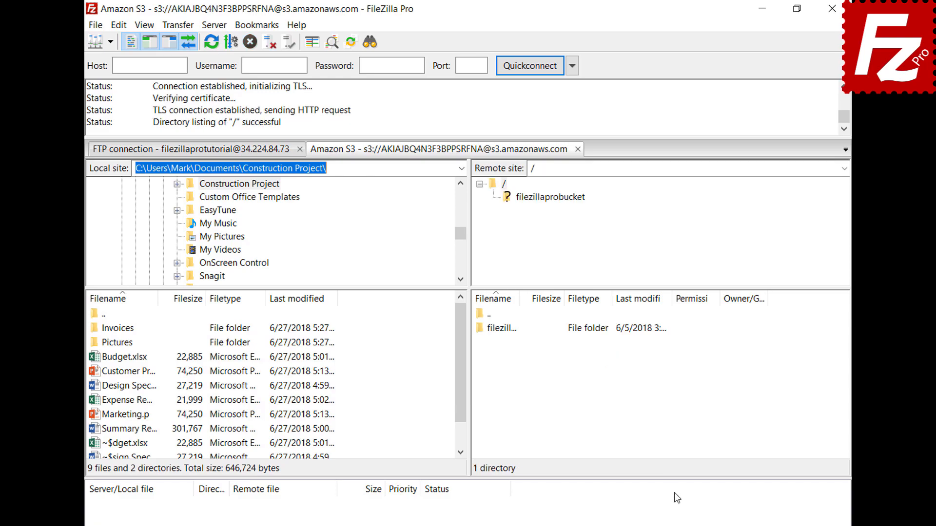
left_click(236, 154)
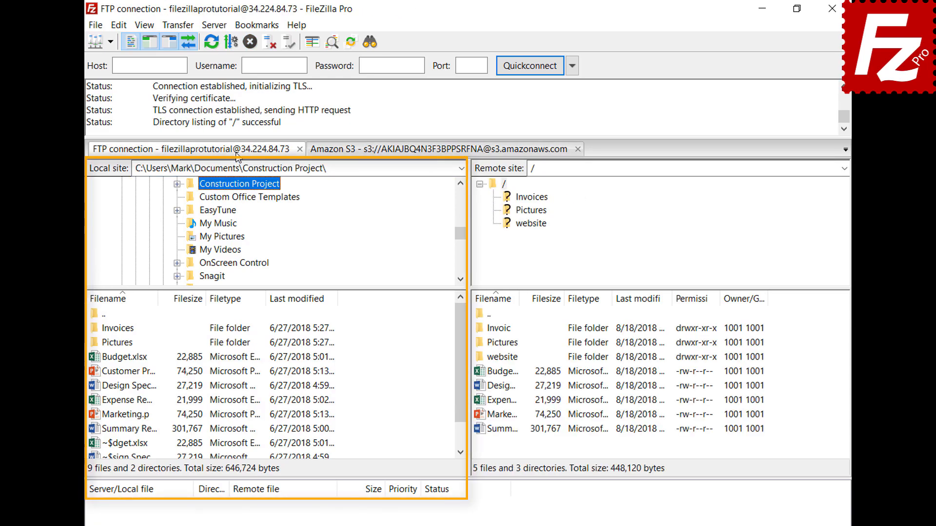
left_click(408, 152)
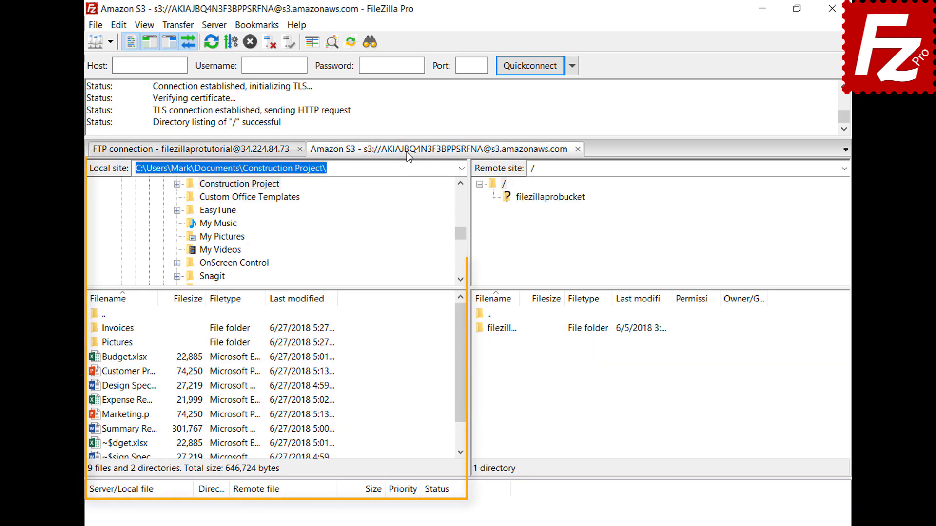
Set Interface startup to 'Restore tabs and reconnect', then restart FileZilla Pro.
left_click(123, 27)
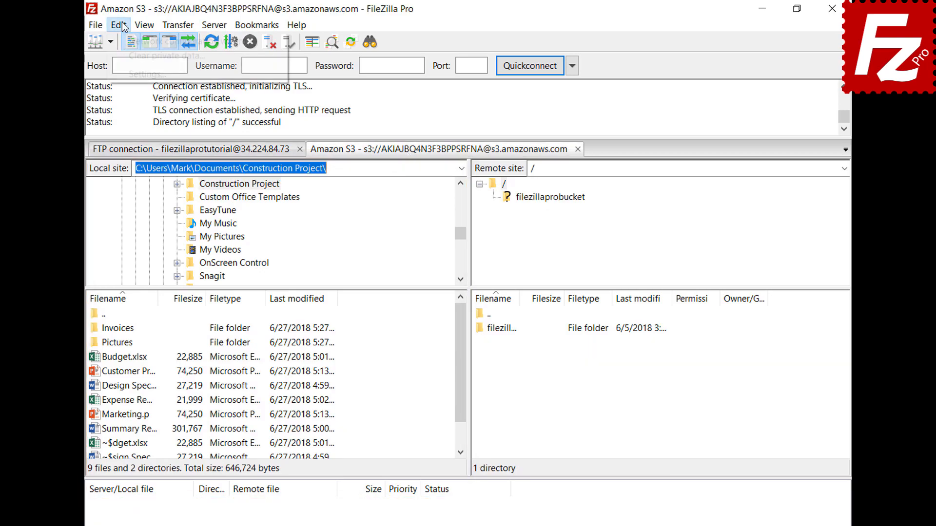
left_click(132, 74)
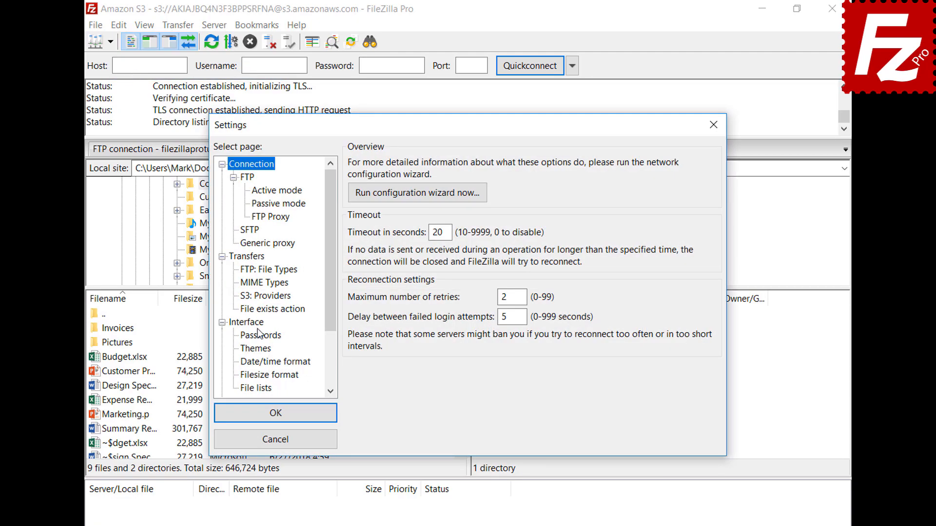
left_click(258, 323)
left_click(354, 340)
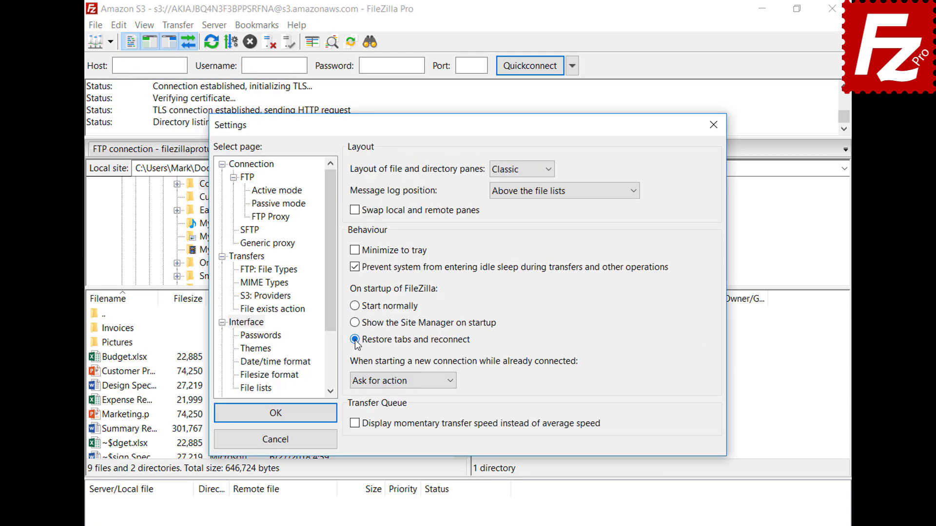
left_click(275, 413)
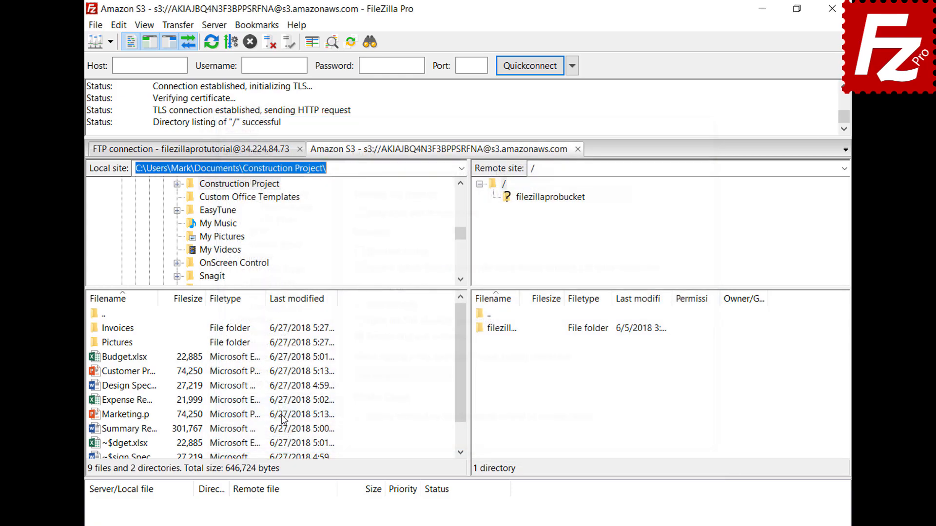
left_click(832, 8)
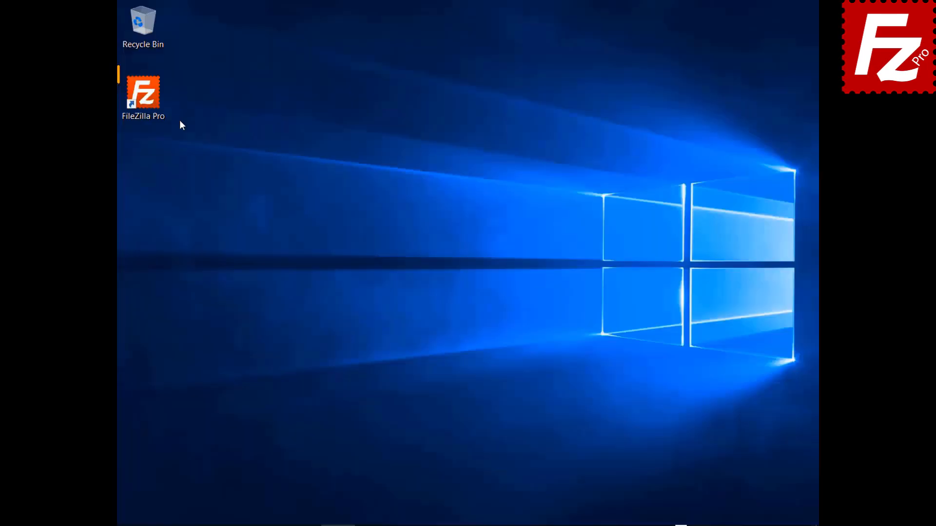
double_click(144, 95)
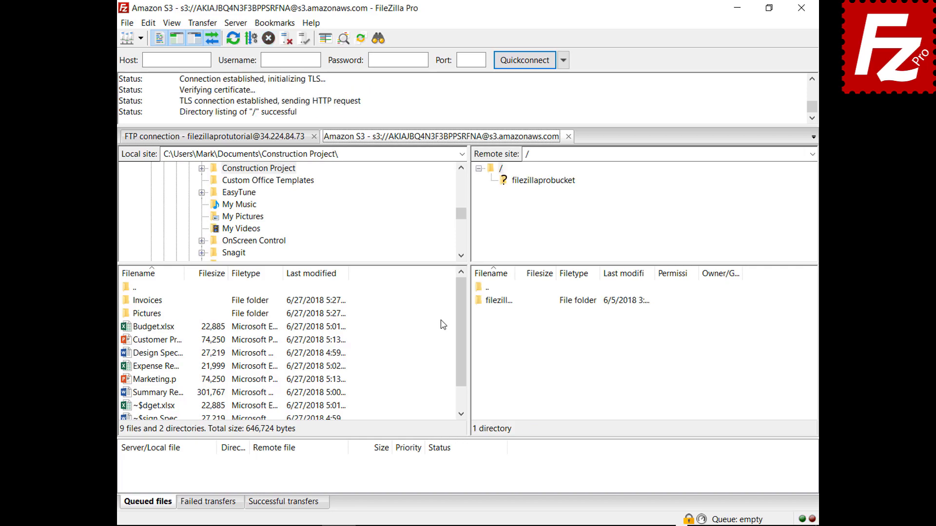
Close the Amazon S3 tab, set new connections to 'Connect in new tab', and reconnect to Amazon S3.
left_click(569, 137)
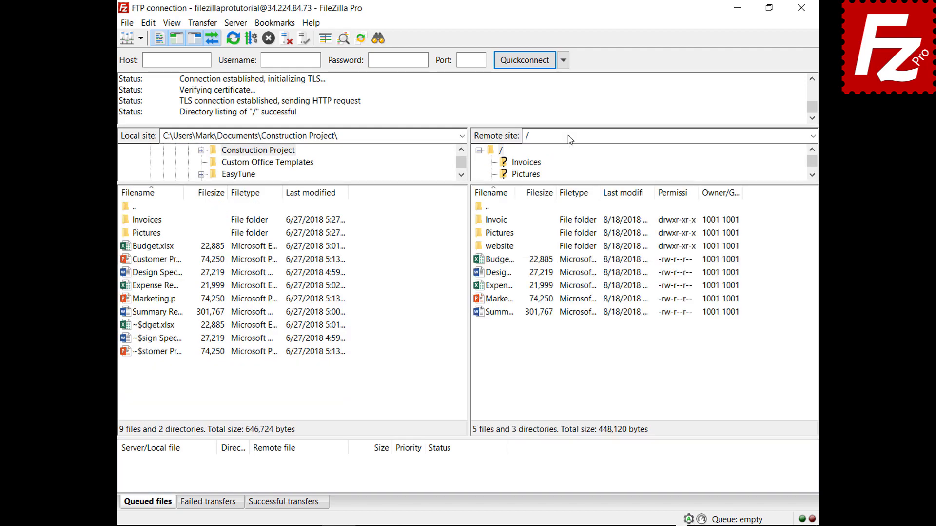
left_click(149, 24)
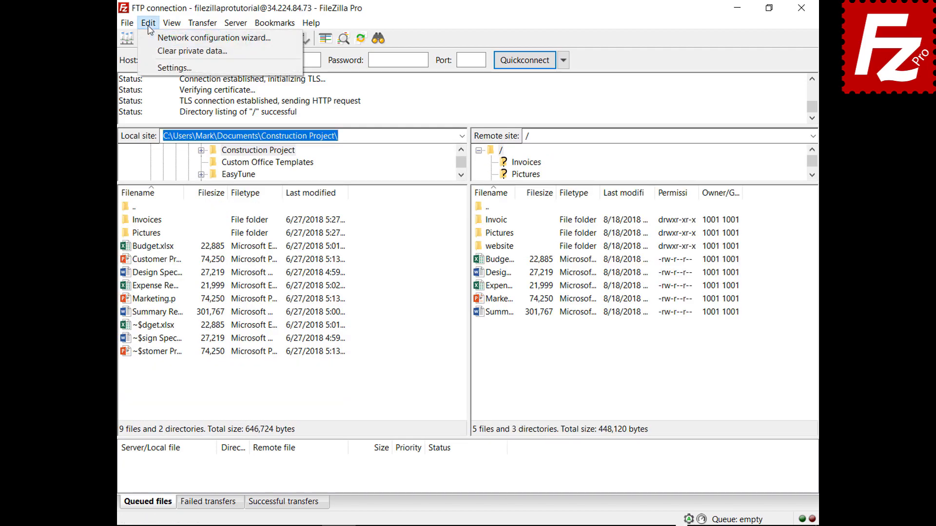
left_click(159, 67)
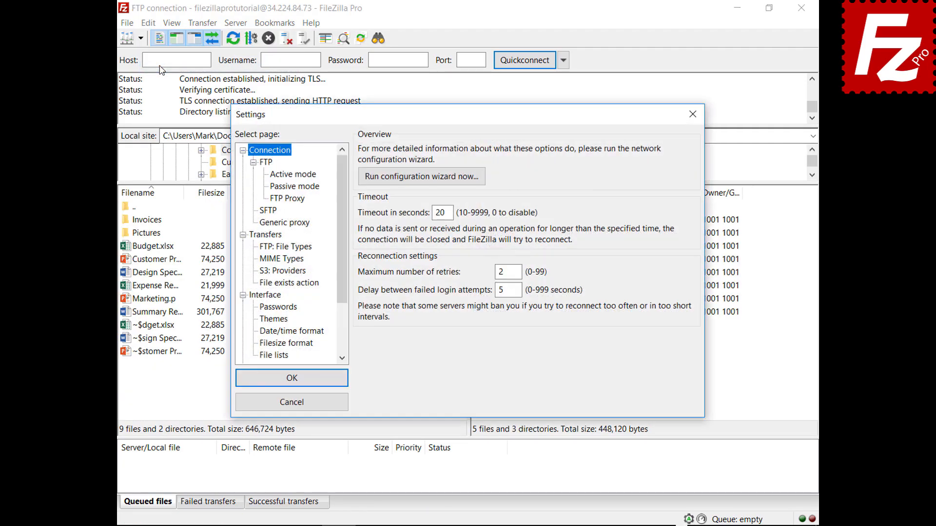
left_click(266, 295)
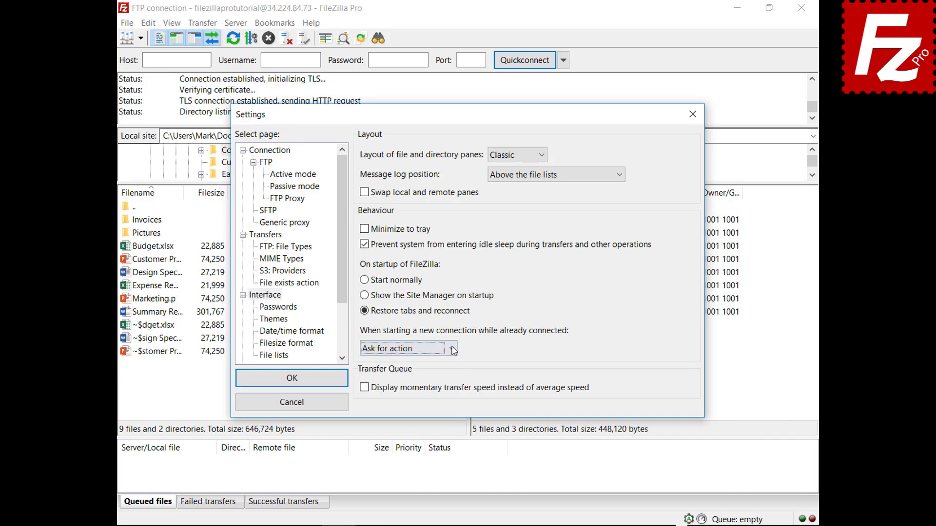
left_click(452, 349)
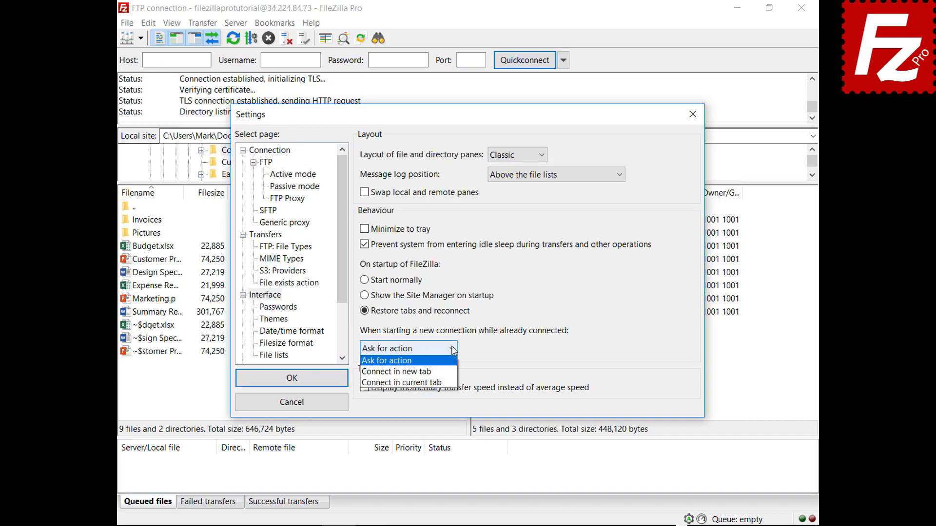
left_click(439, 372)
left_click(292, 380)
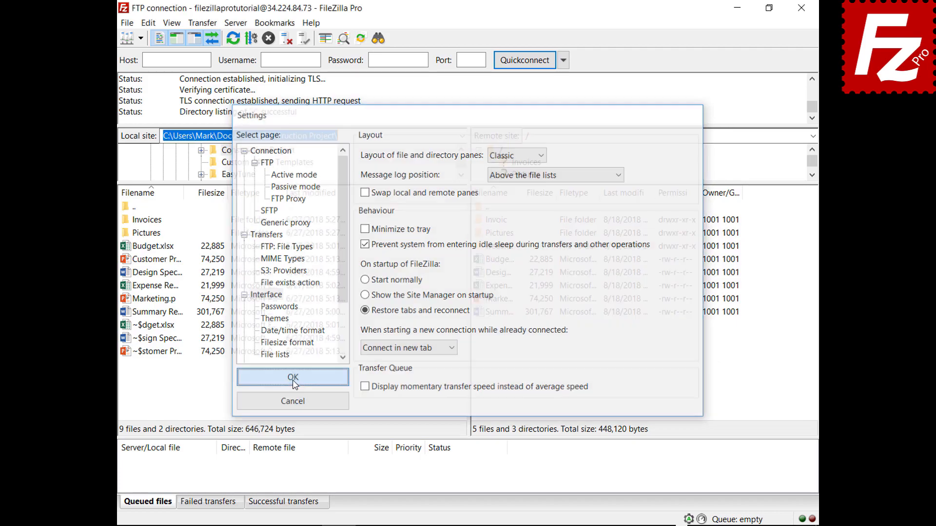
left_click(140, 38)
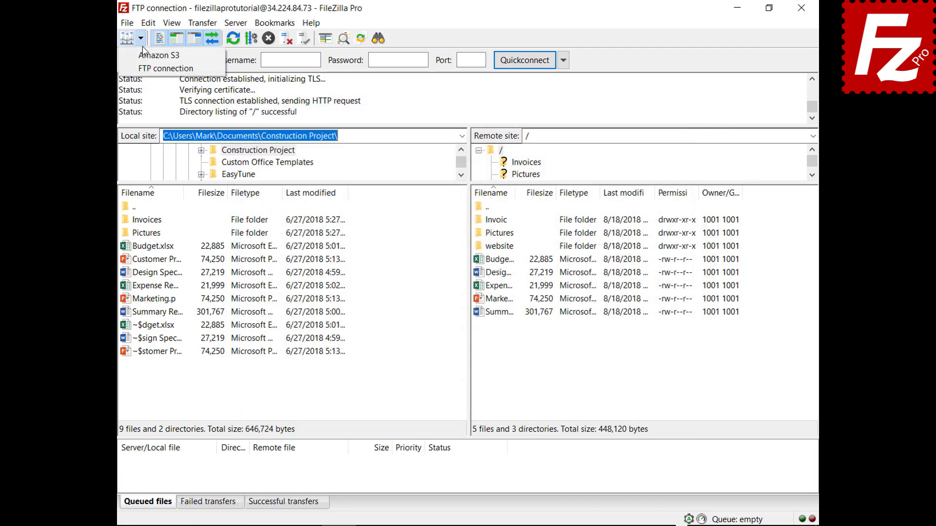
left_click(147, 55)
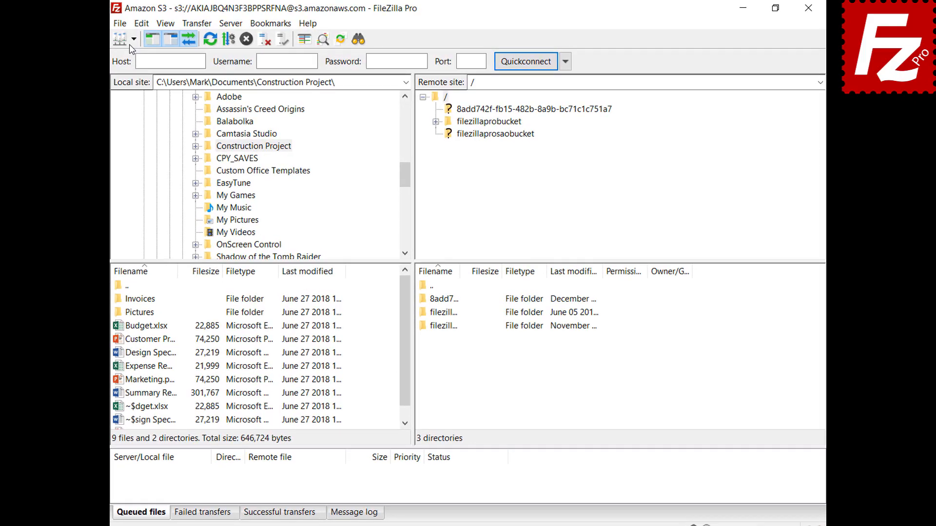
Connect to Amazon S3 in another tab and open the filezillaprobucket bucket.
left_click(140, 40)
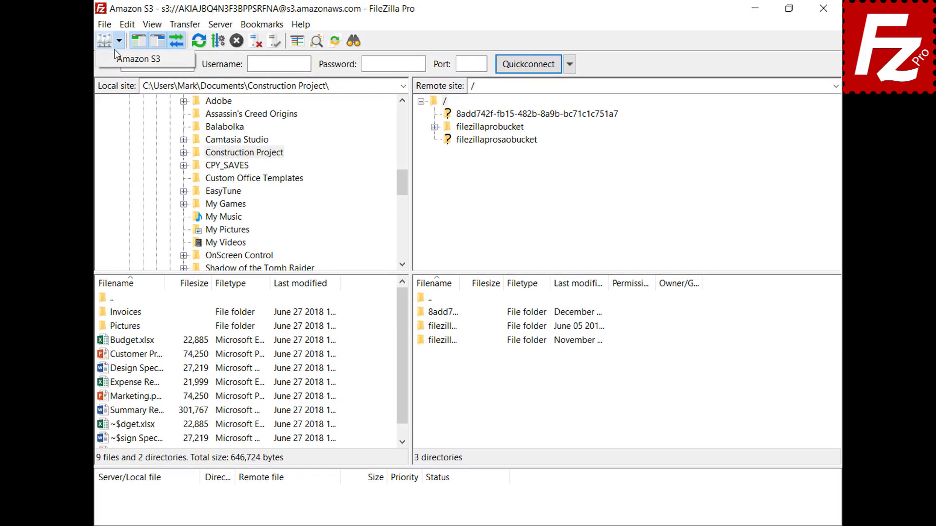
left_click(116, 57)
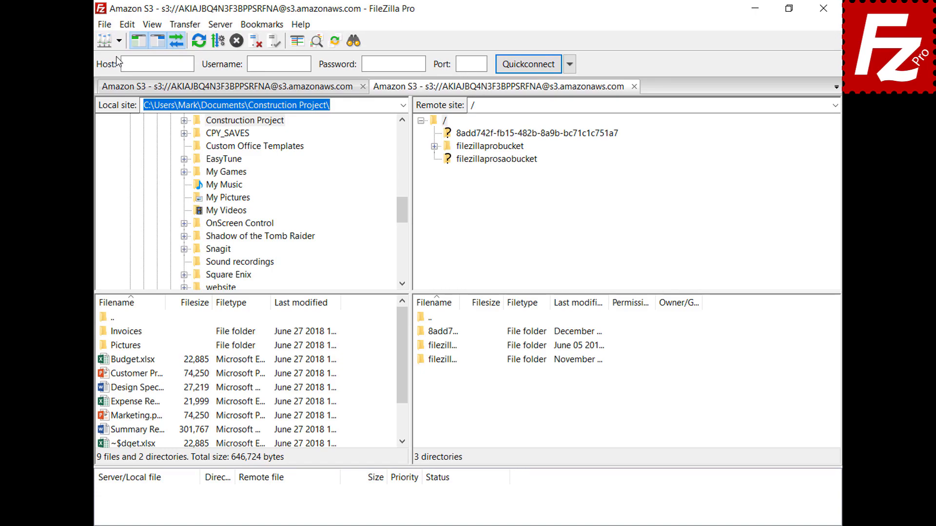
left_click(498, 148)
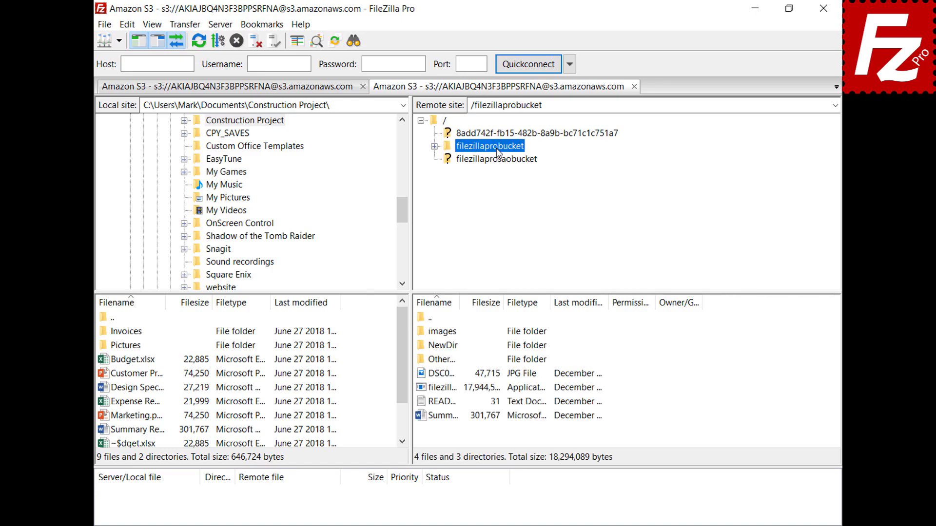
Add 'New line' to README.TXT in Notepad, save it, and upload it back to the bucket.
right_click(440, 405)
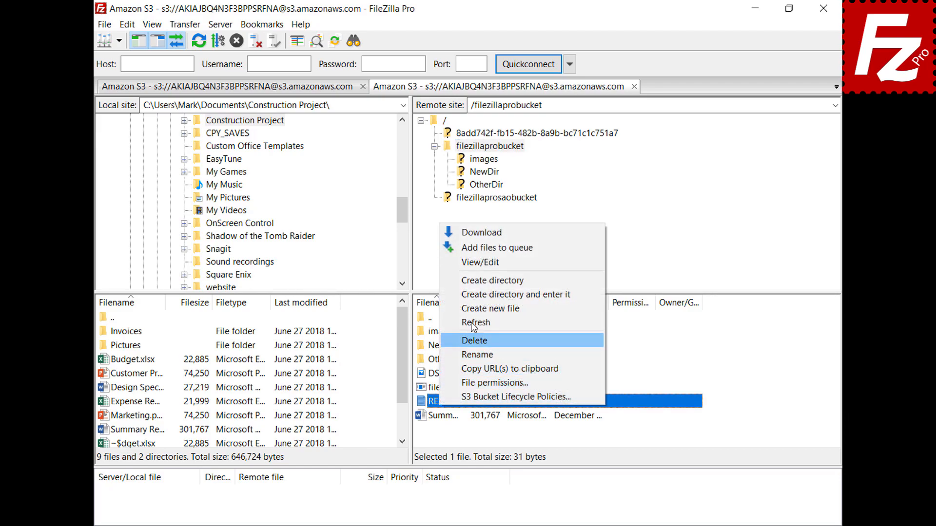
left_click(482, 266)
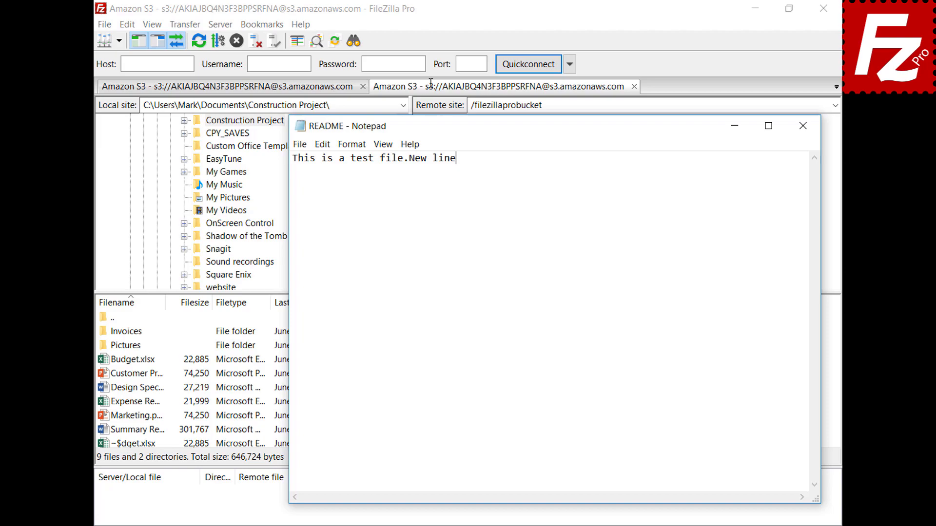
key("Return")
type("New line")
left_click(803, 130)
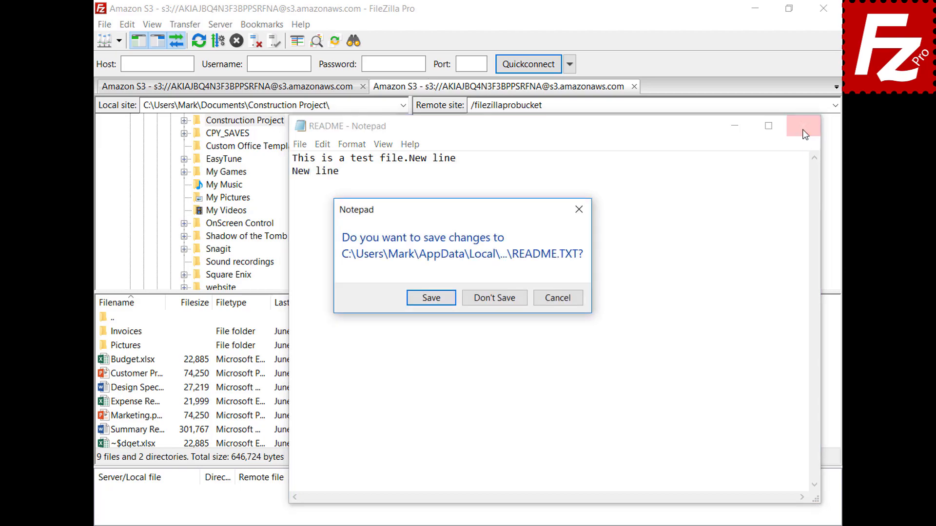
left_click(431, 298)
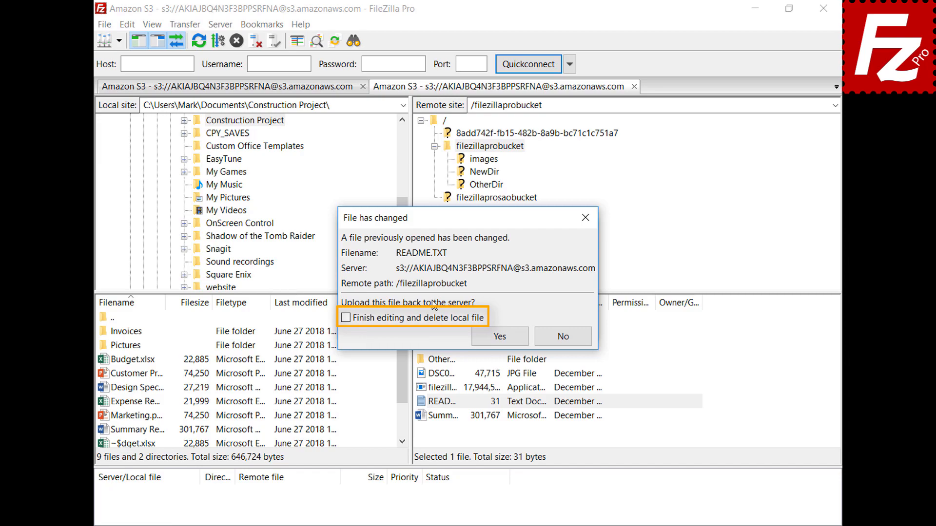
left_click(507, 341)
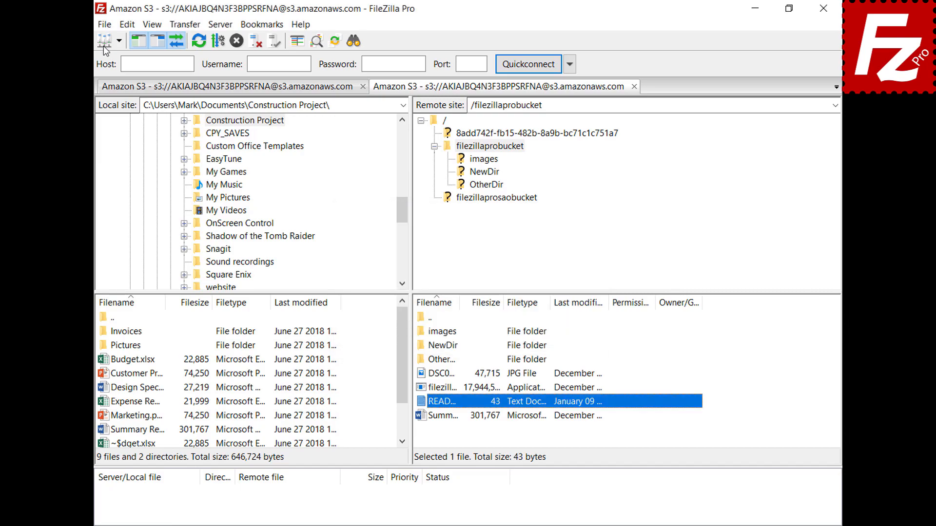
left_click(105, 24)
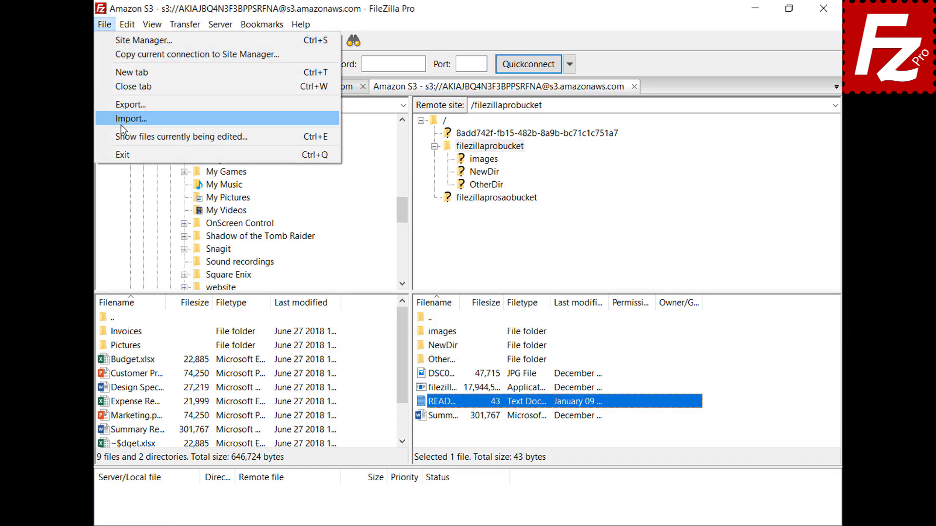
left_click(123, 137)
left_click(436, 235)
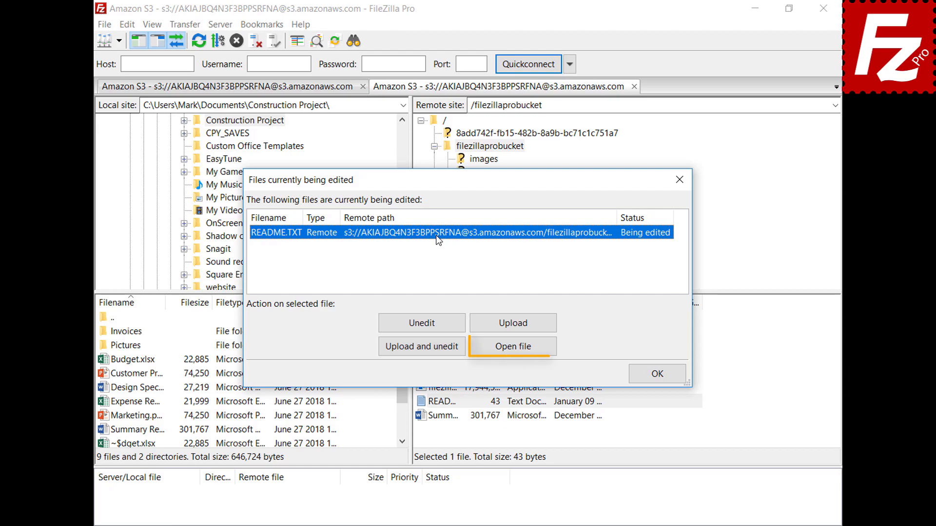
left_click(661, 374)
Add a custom jpg filetype association pointing to mspaint in File editing settings.
left_click(127, 24)
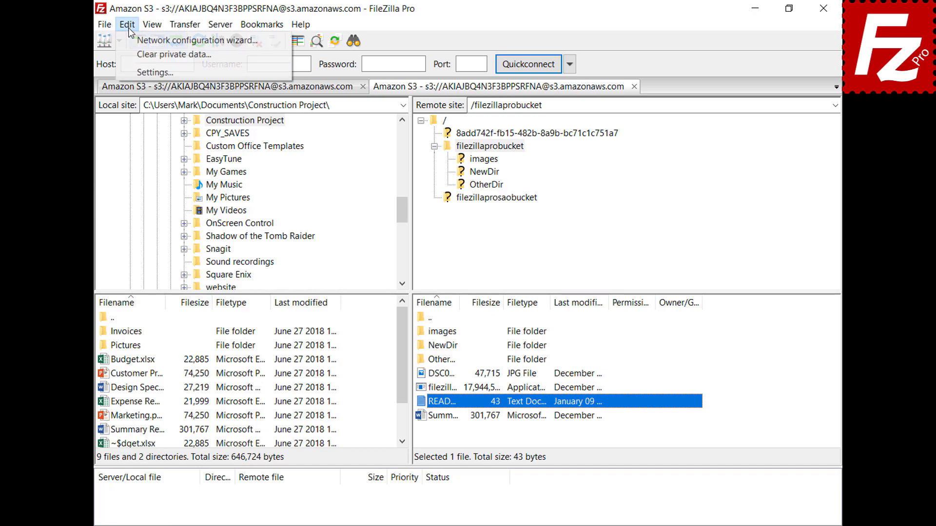
left_click(133, 73)
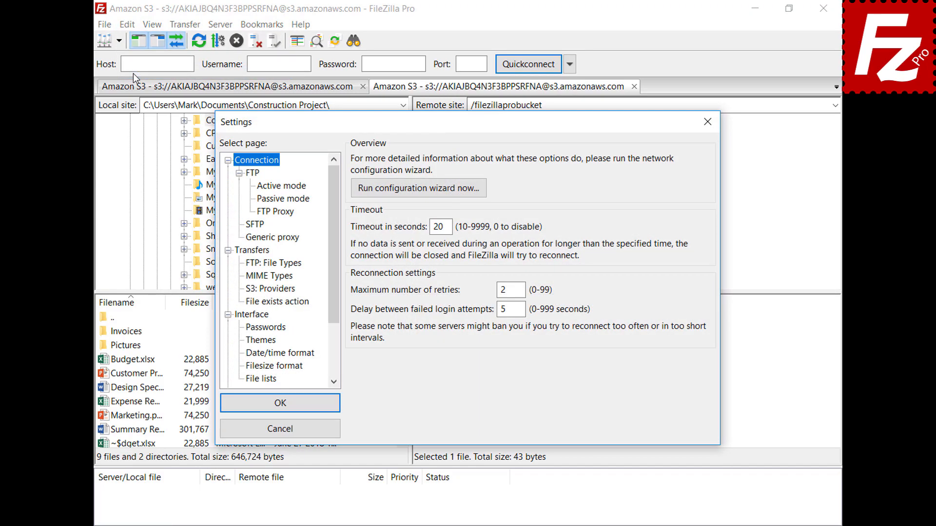
left_click_drag(331, 187, 339, 254)
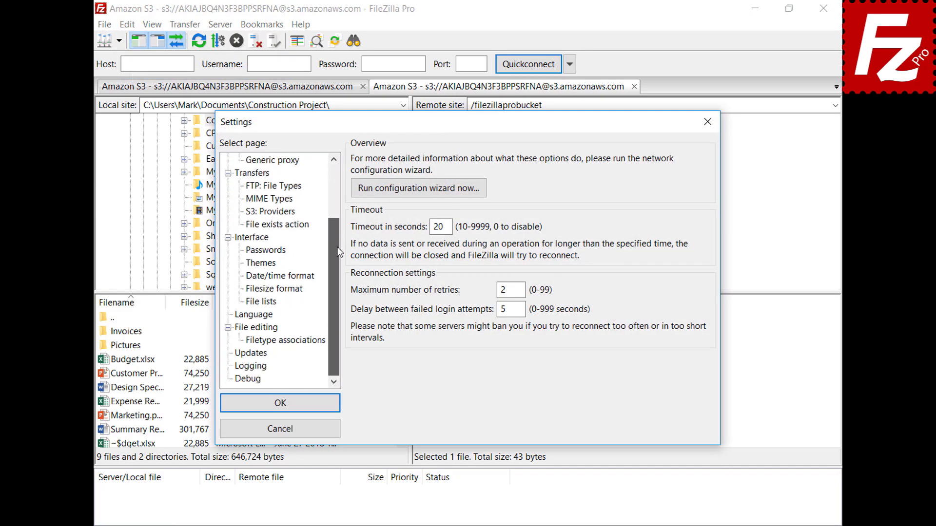
left_click(243, 330)
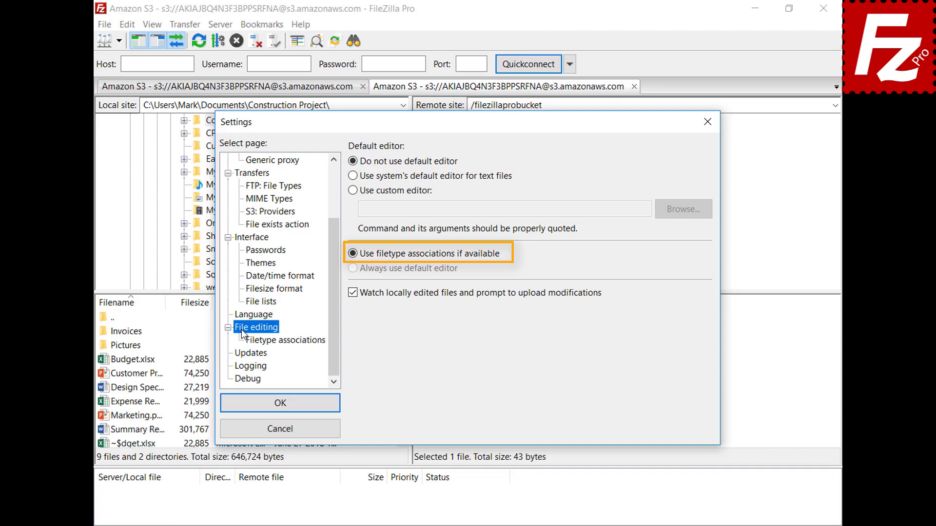
left_click(294, 344)
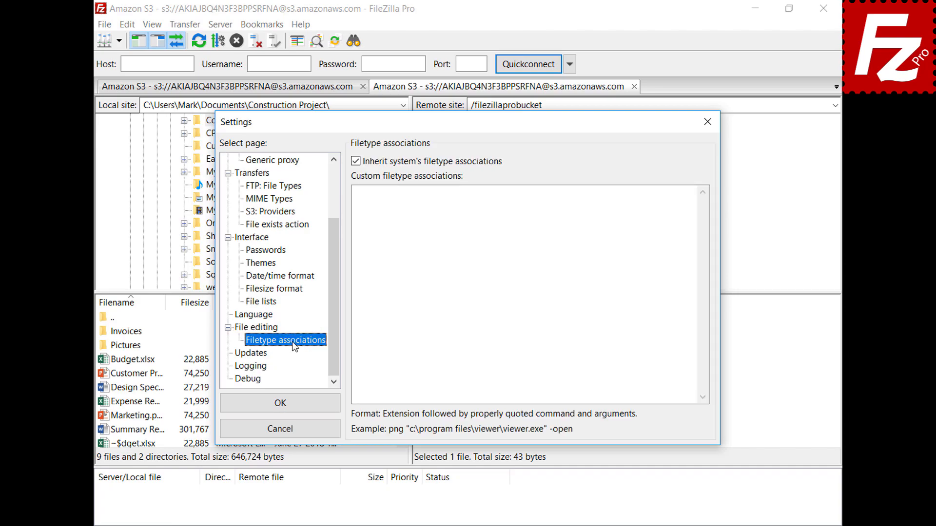
left_click(675, 203)
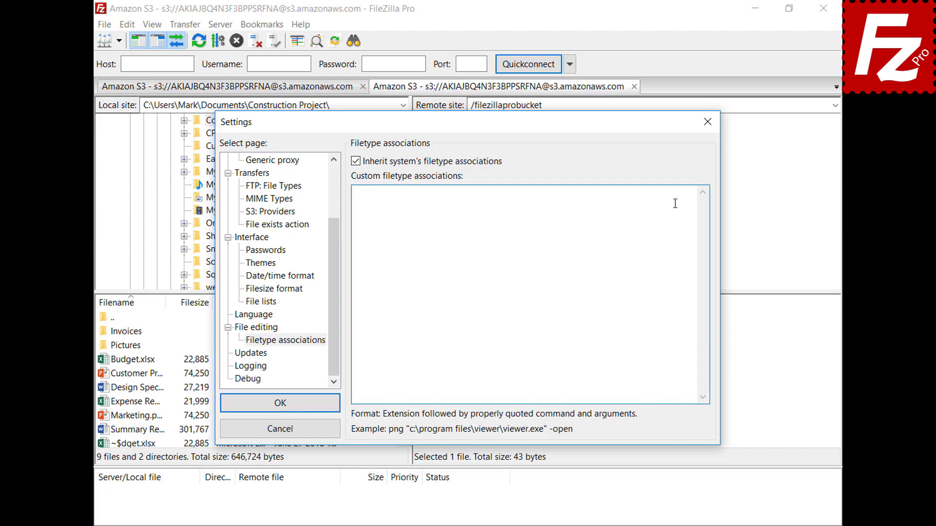
type("jpg \"C:\\Windows\\system32\\mspaint.exe\"")
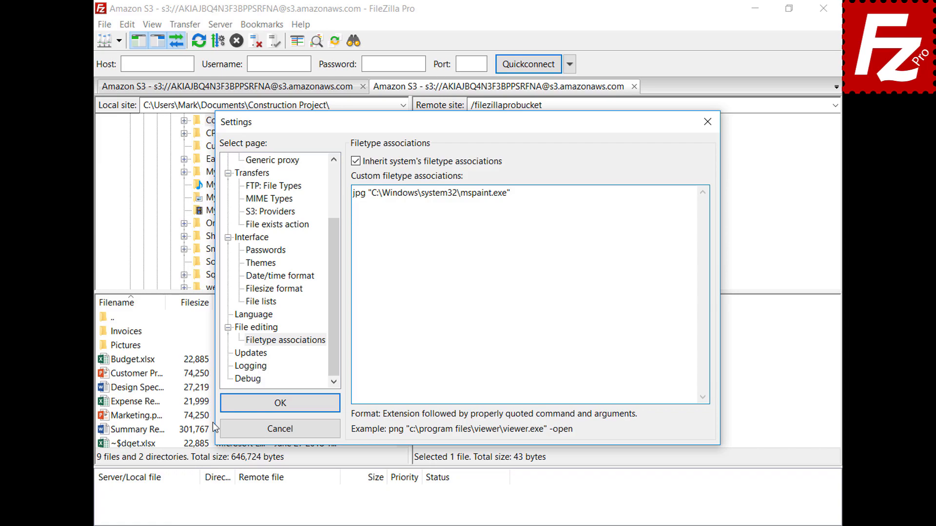
left_click(229, 409)
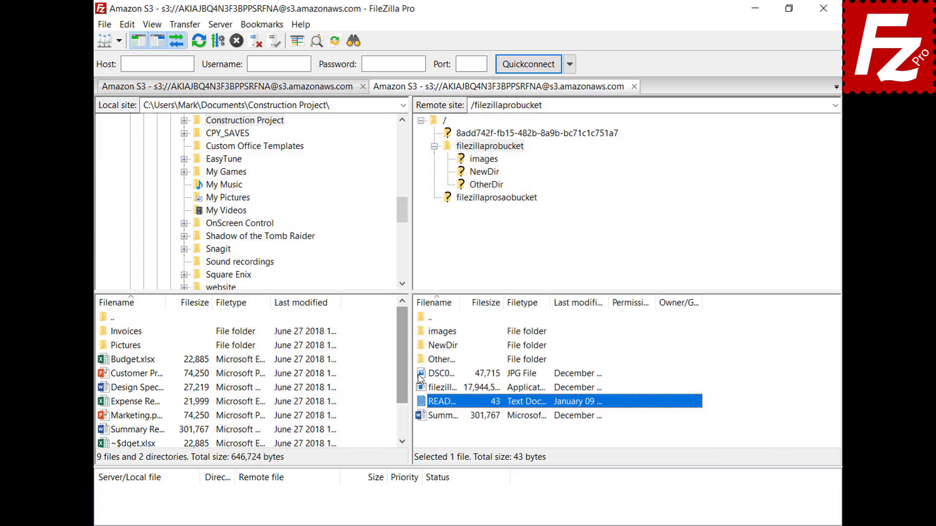
Open the remote JPG with View/Edit to confirm it launches in Paint, then close Paint.
right_click(421, 375)
left_click(437, 414)
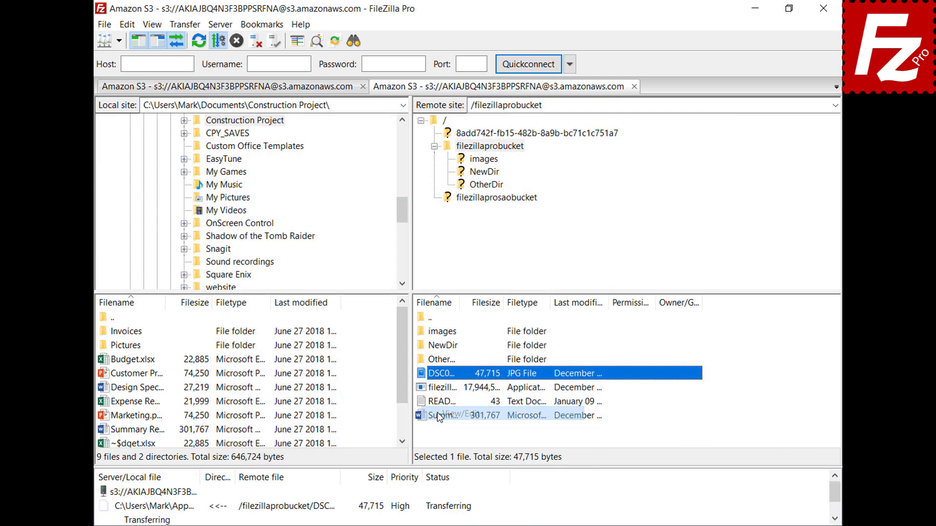
left_click(744, 69)
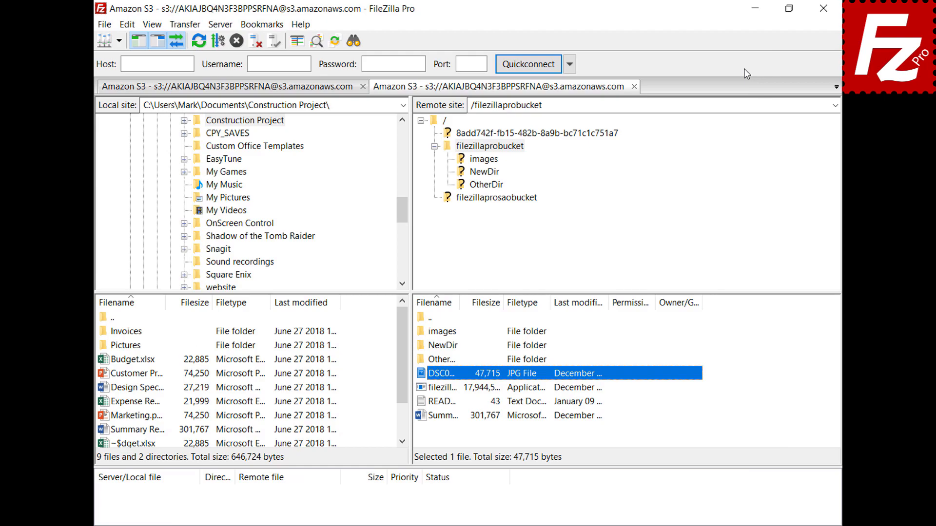
Reopen Settings at the File editing page.
left_click(126, 24)
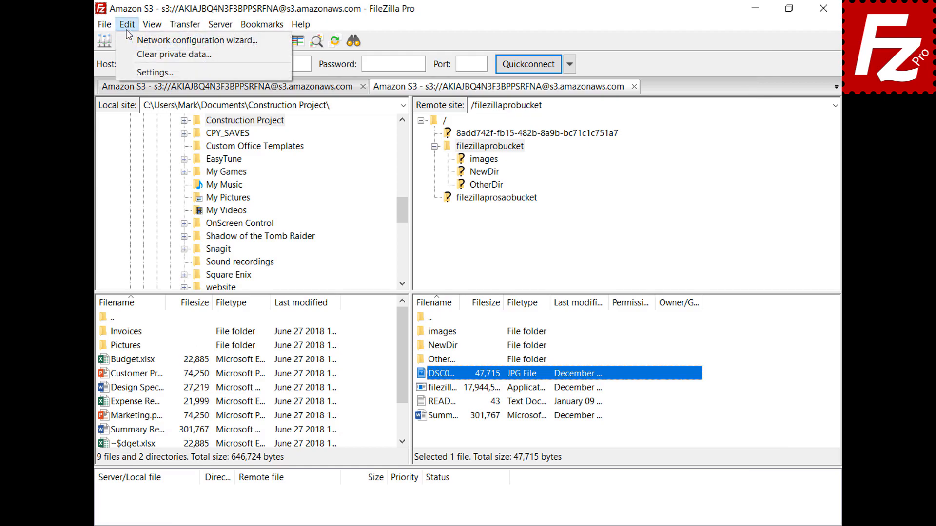
left_click(135, 72)
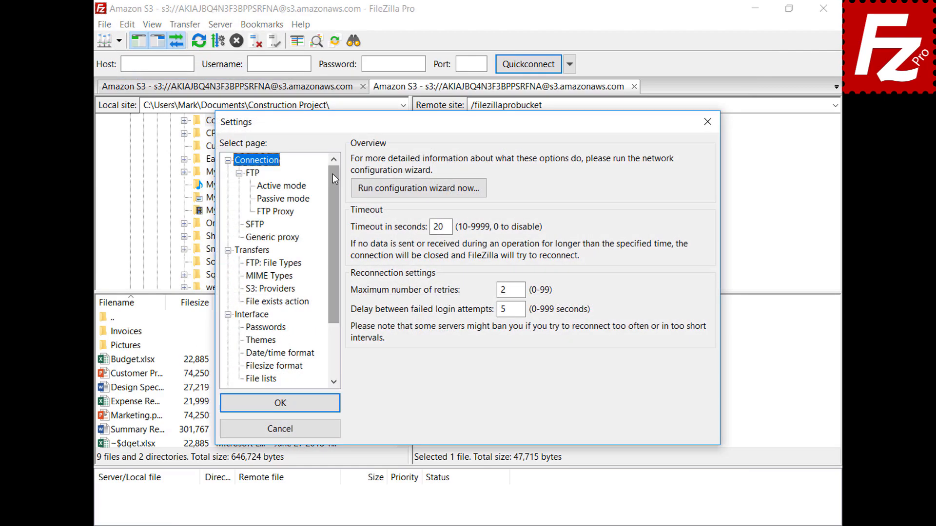
left_click_drag(332, 174, 335, 226)
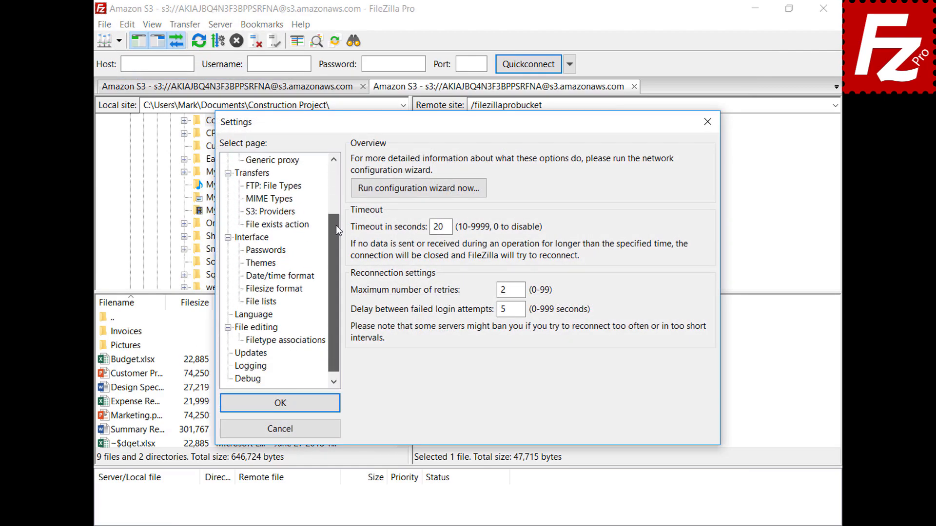
left_click(241, 328)
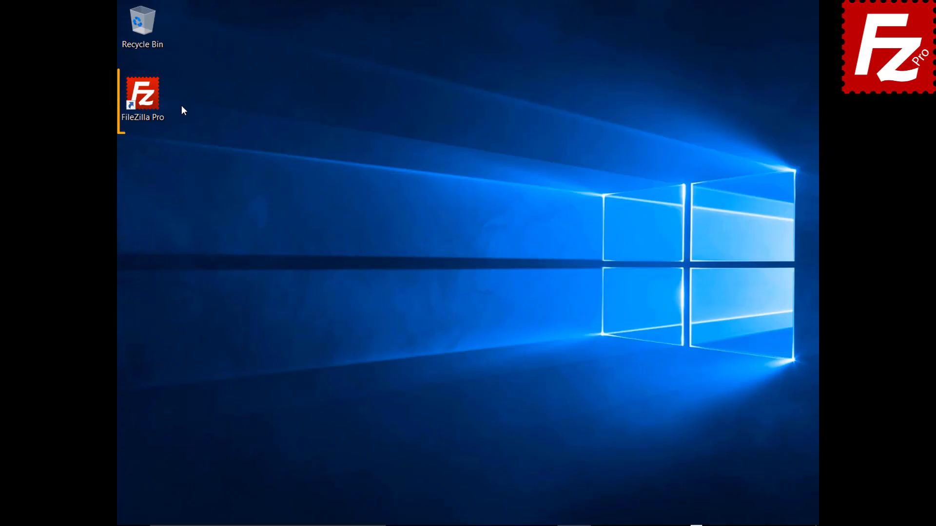
Launch FileZilla Pro, connect to the saved FTP site, and start adding a new bookmark.
double_click(148, 101)
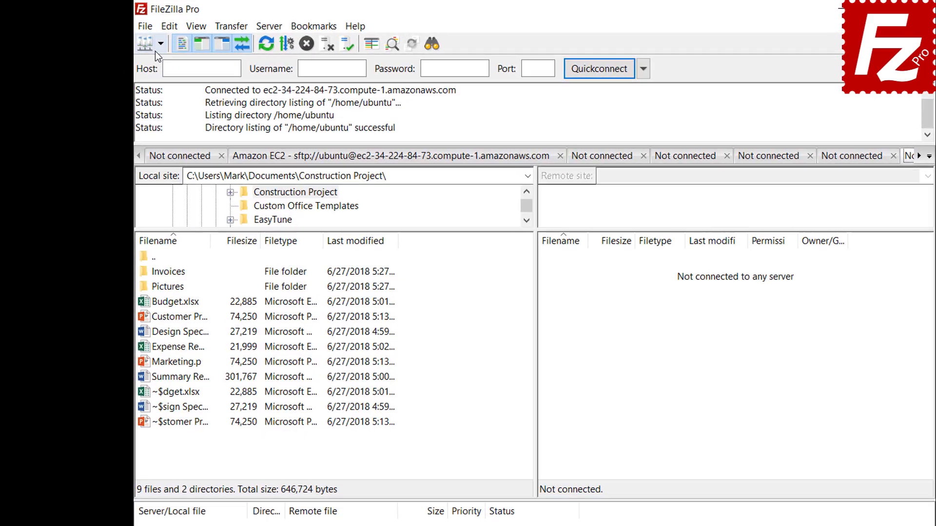
left_click(136, 42)
left_click(159, 64)
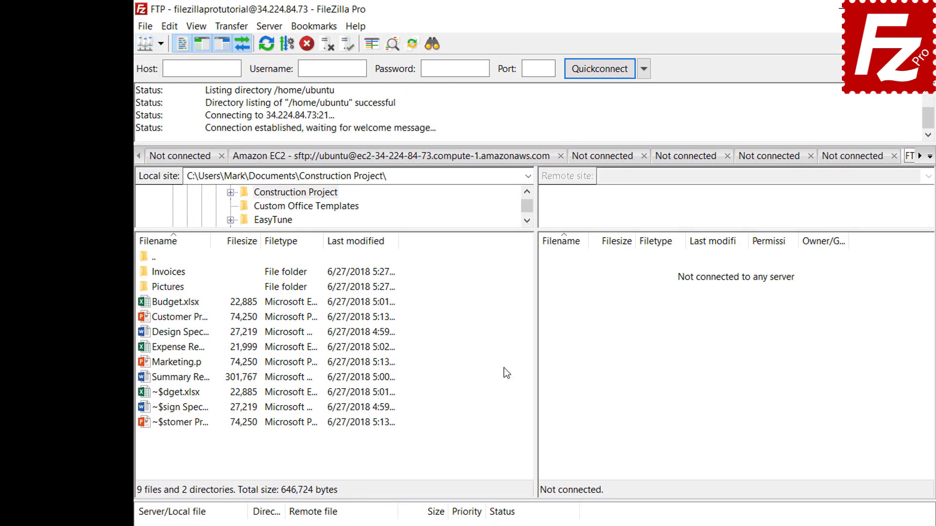
left_click(316, 31)
left_click(318, 45)
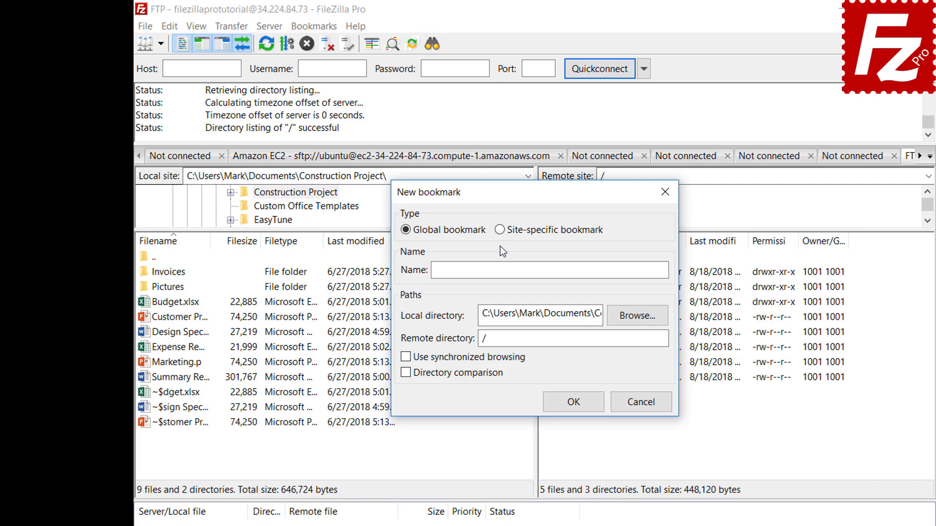
Save site-specific bookmark FTP-Pictures with local Pictures folder and remote directory /Pictures.
left_click(500, 231)
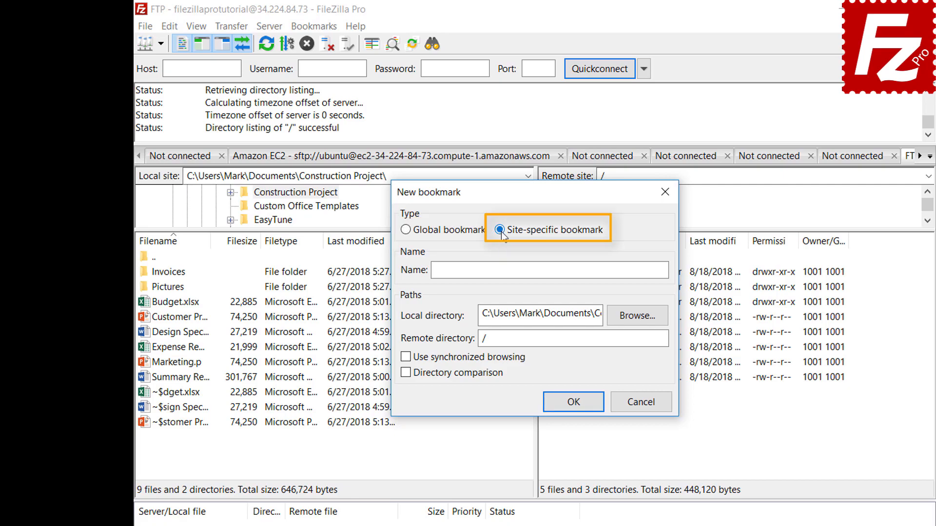
left_click(619, 267)
type("FT")
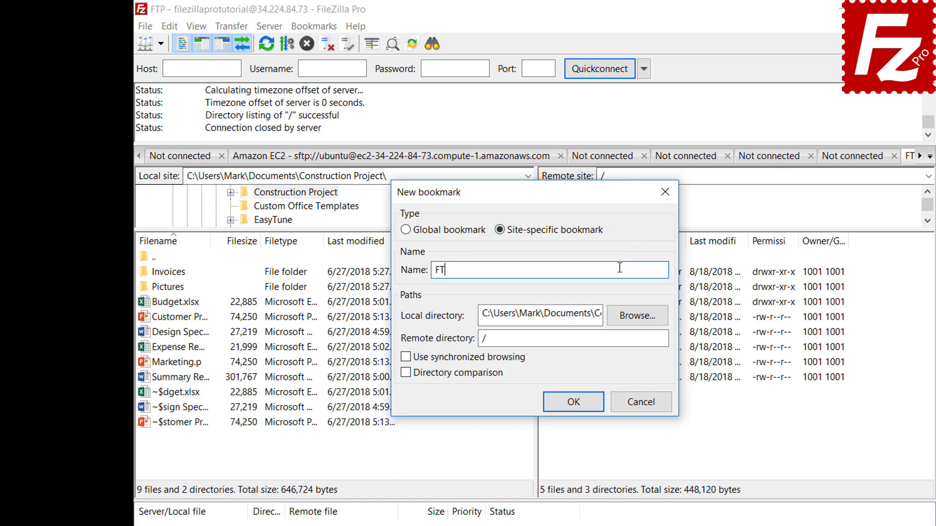
type("P-Pictures")
left_click(637, 316)
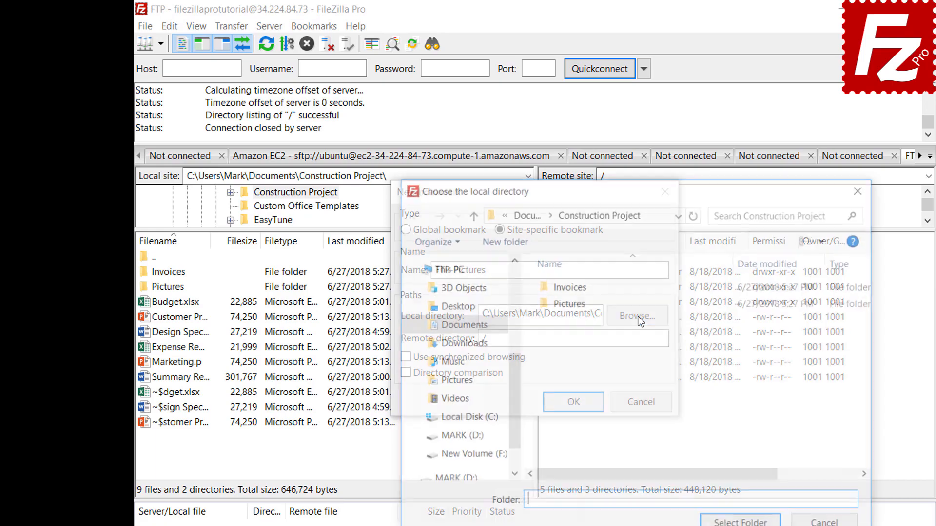
double_click(572, 306)
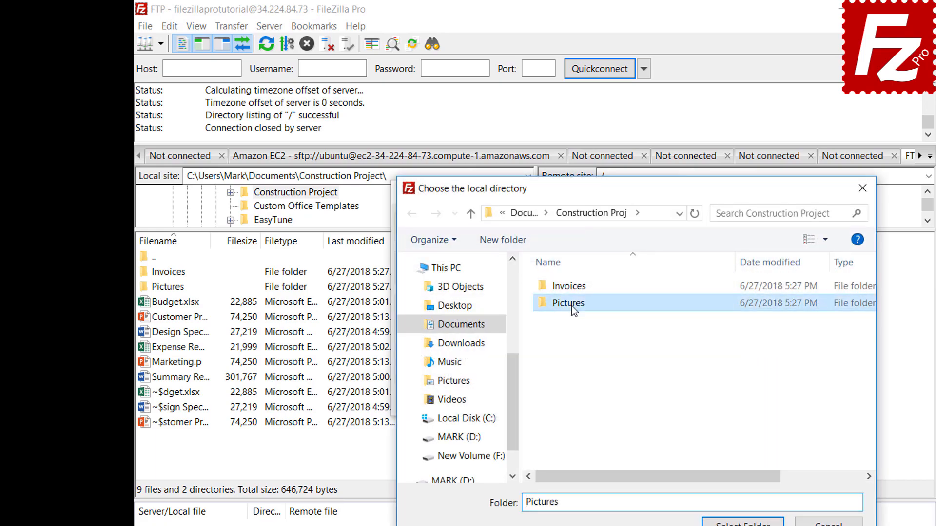
left_click(743, 522)
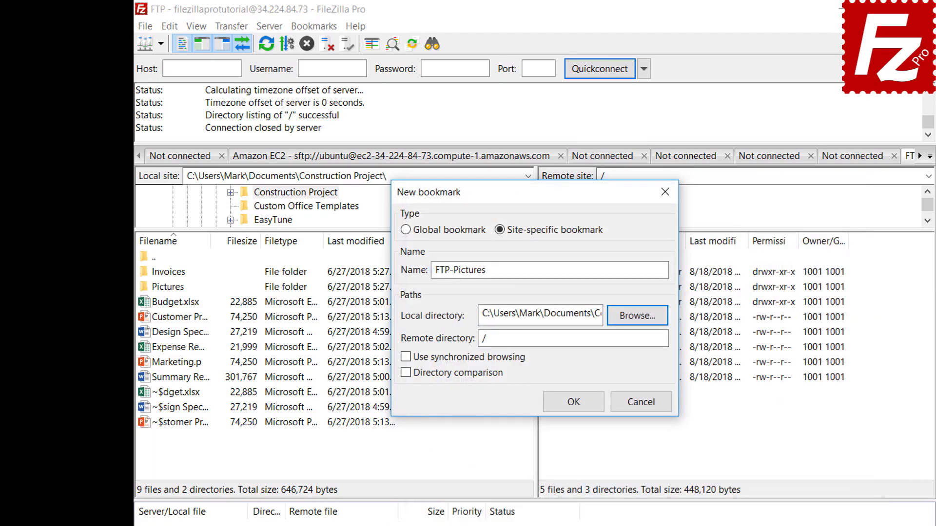
left_click(638, 341)
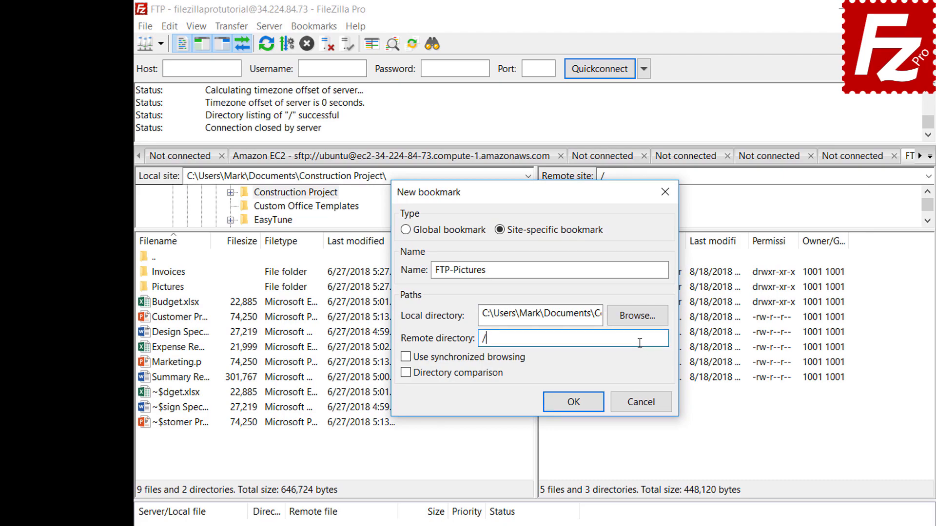
type("Pictures")
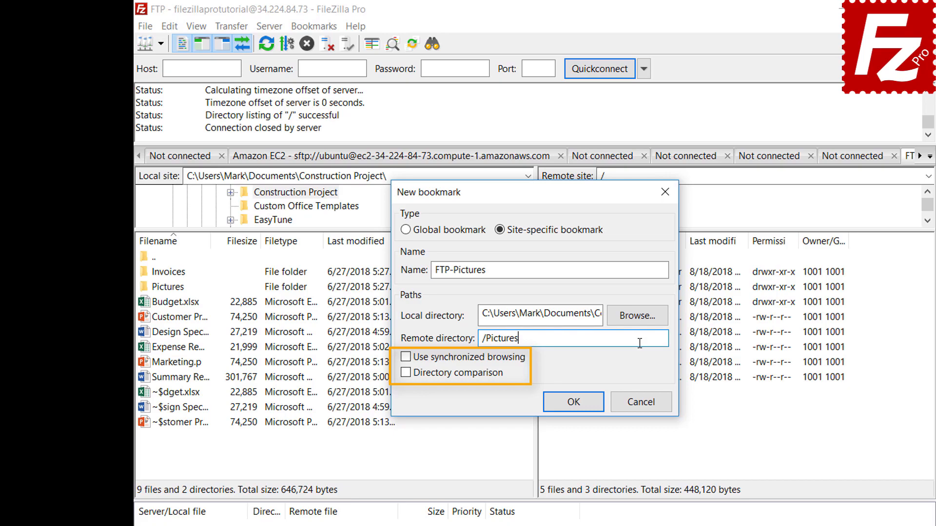
left_click(582, 409)
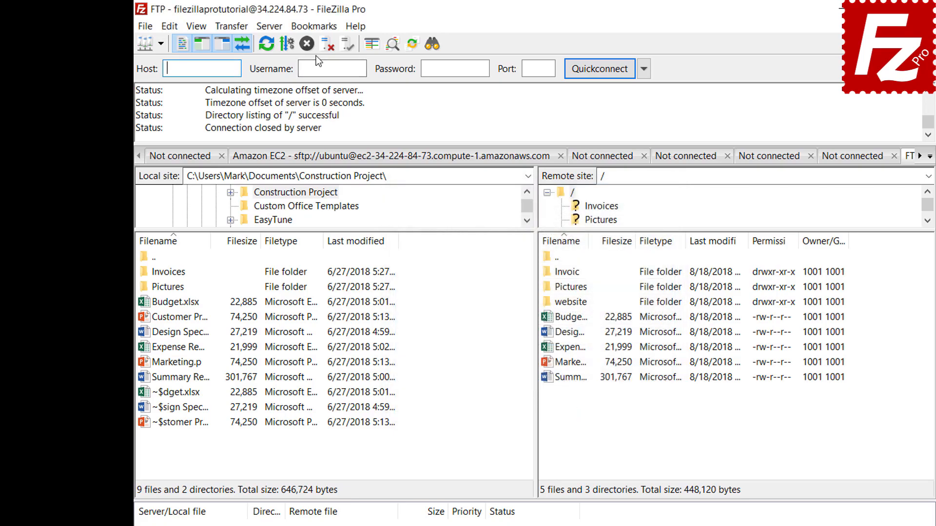
Jump to the FTP-Pictures bookmark folders, then disconnect from the FTP server.
left_click(314, 27)
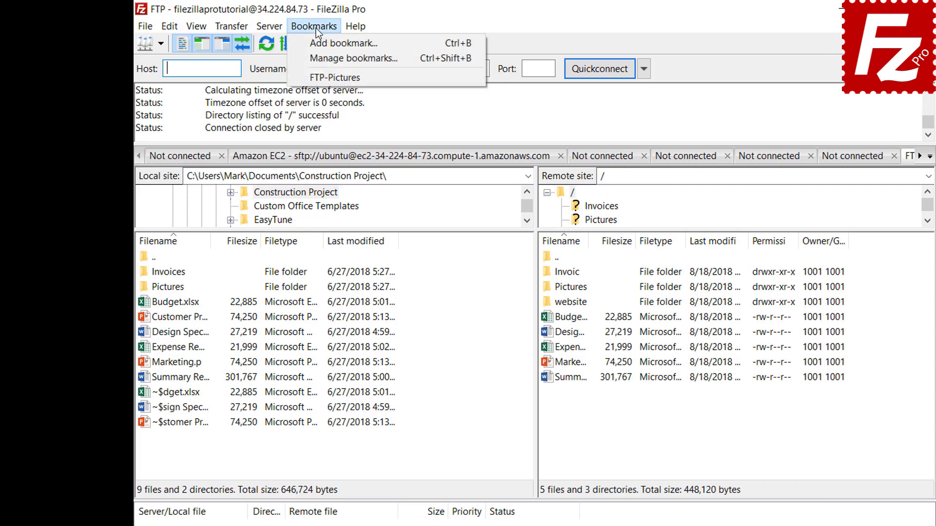
left_click(316, 78)
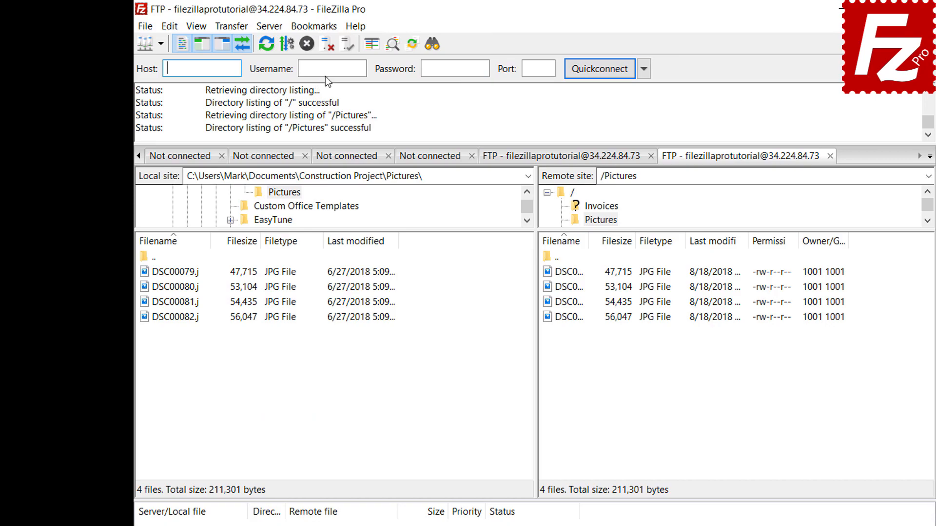
left_click(325, 47)
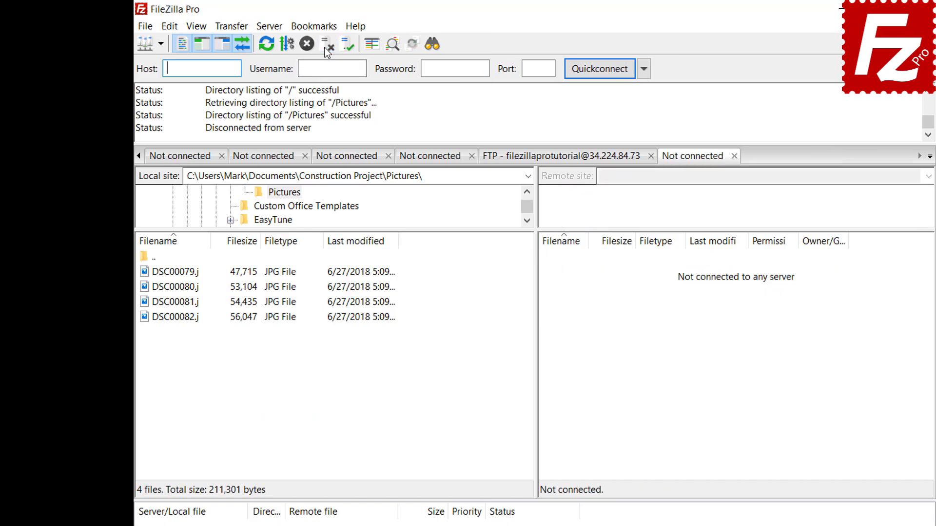
Reconnect from Site Manager using the FTP-Pictures entry, opening a new tab.
left_click(146, 27)
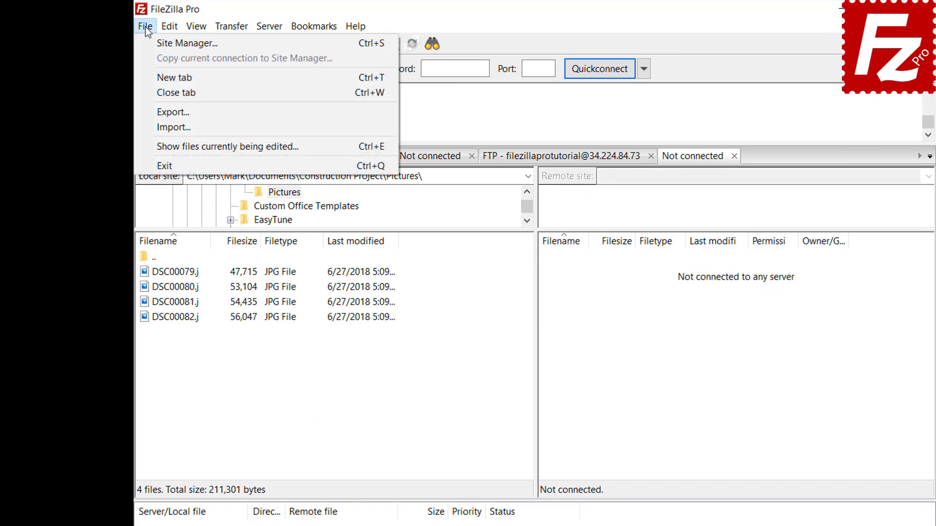
left_click(154, 45)
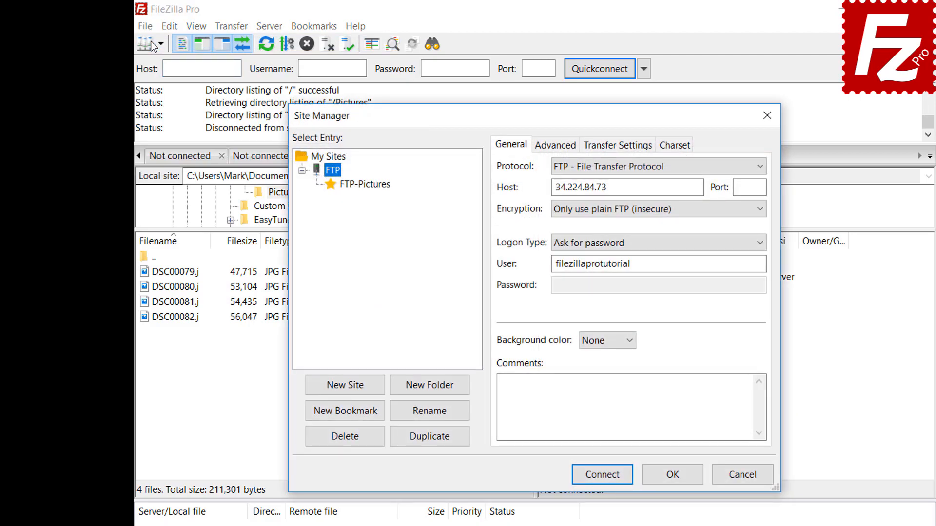
left_click(367, 186)
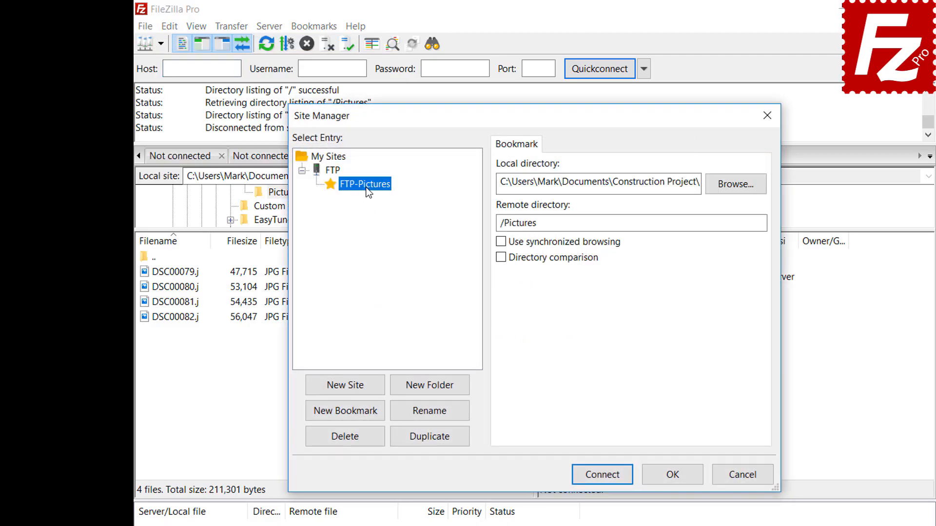
left_click(610, 477)
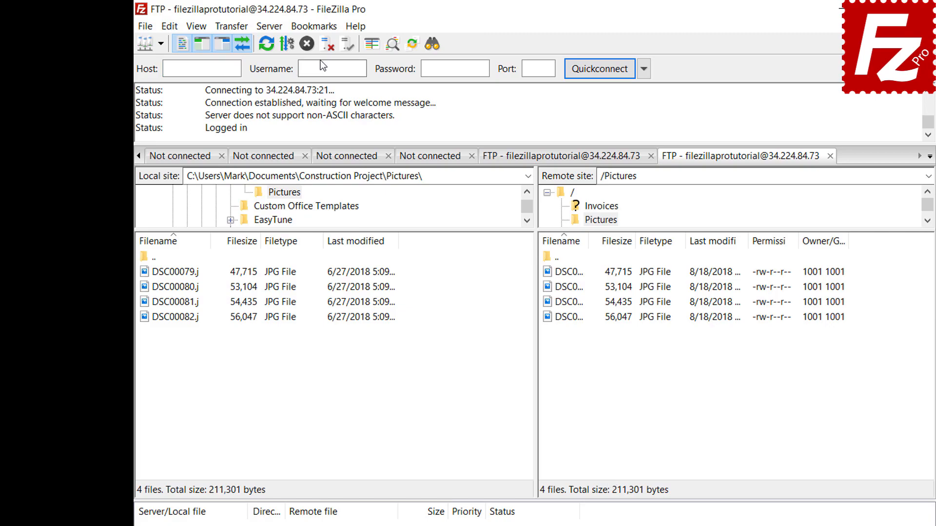
left_click(313, 26)
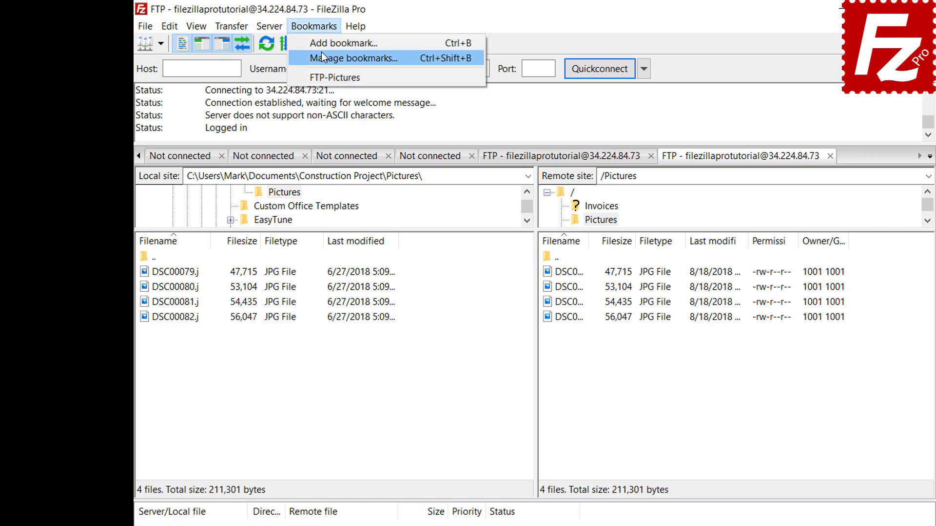
Open the Bookmarks manager and select FTP-Pictures under Site-specific bookmarks.
left_click(321, 52)
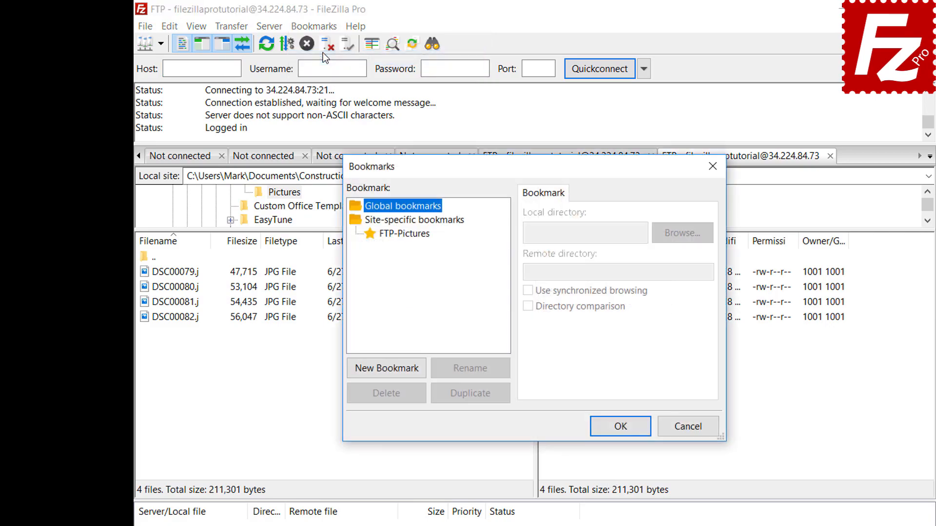
left_click(409, 234)
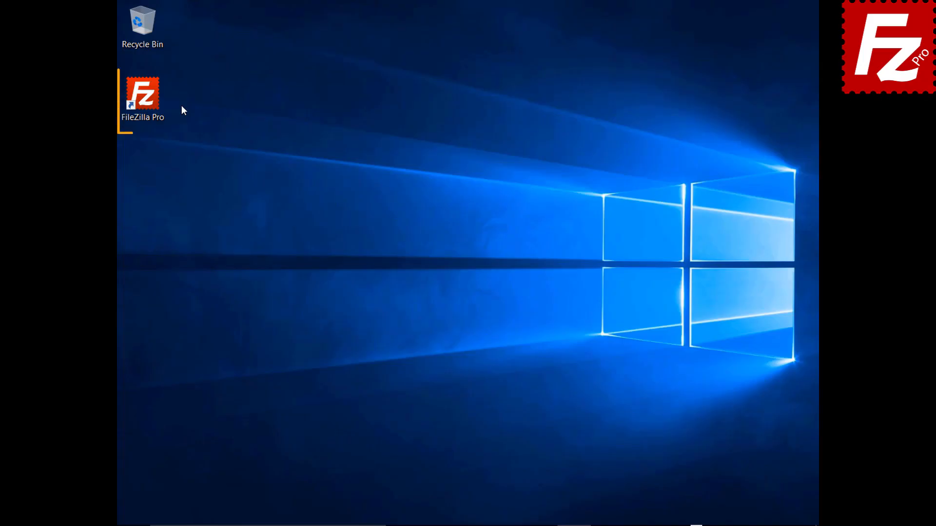
Launch FileZilla Pro, connect to Amazon S3, and go to the Interface settings page.
double_click(149, 100)
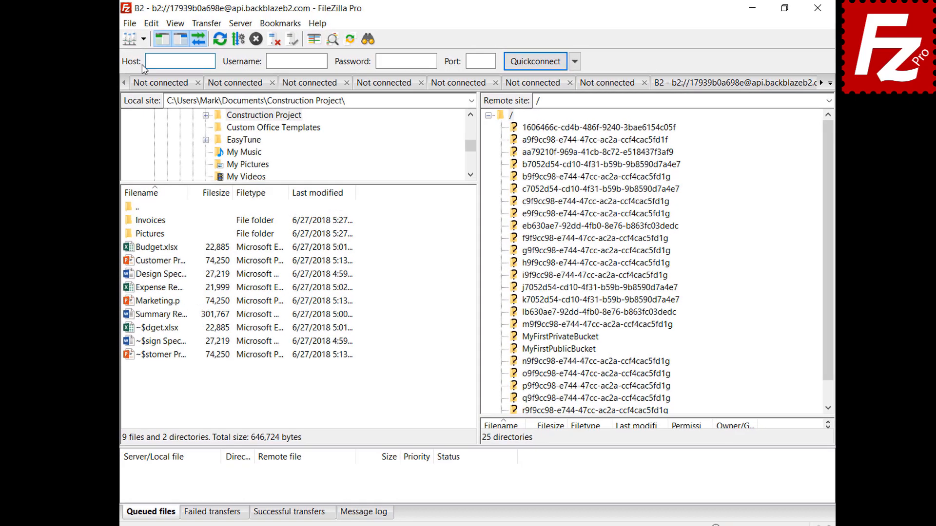
left_click(153, 41)
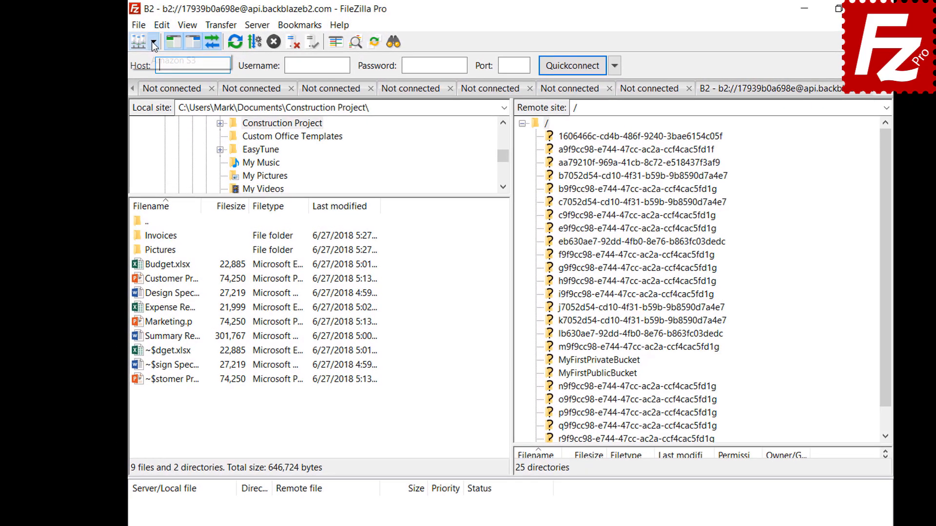
left_click(153, 59)
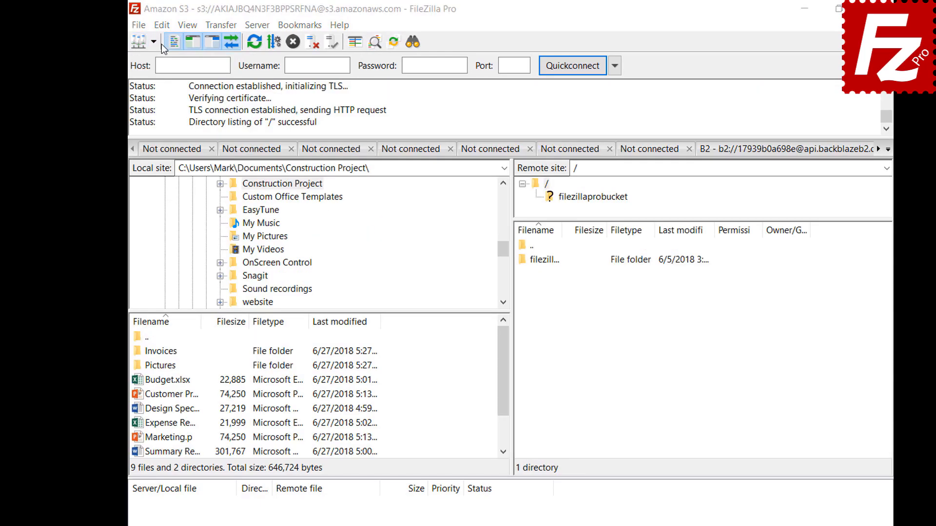
left_click(162, 25)
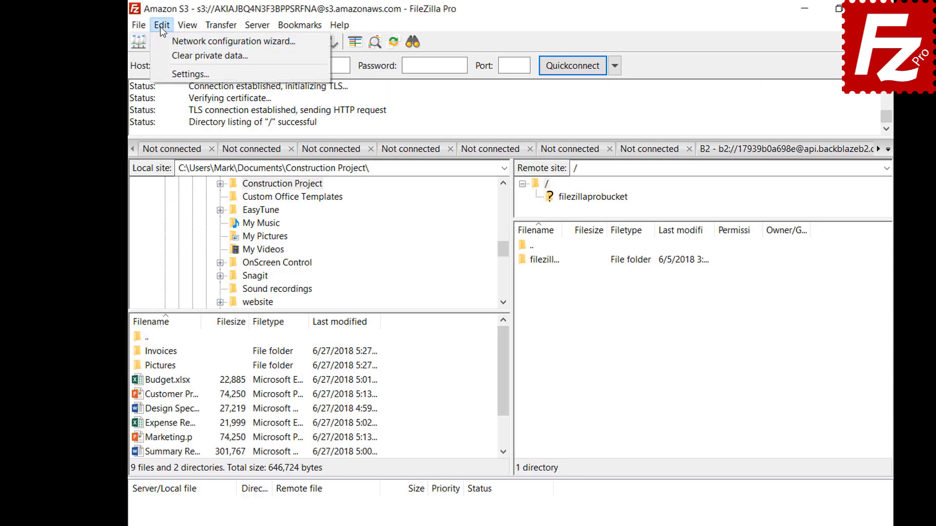
left_click(164, 76)
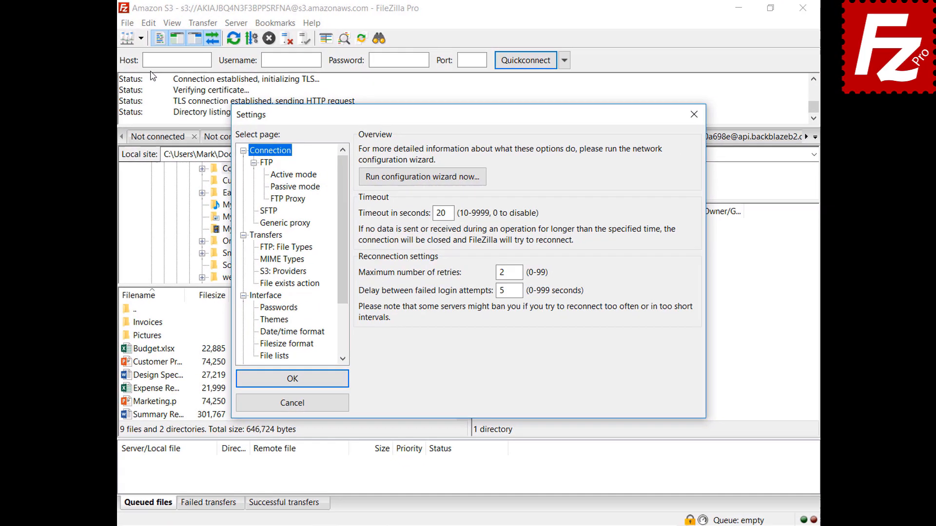
left_click(271, 315)
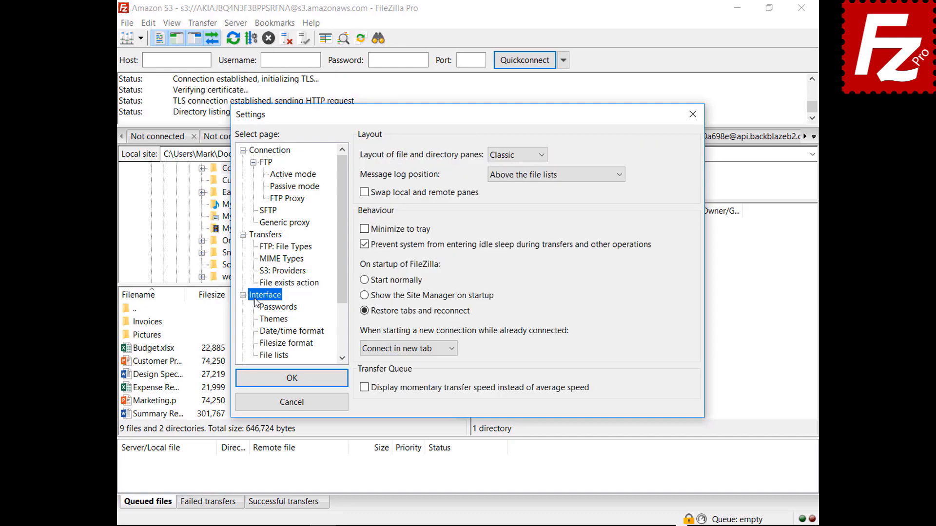
Preview the Explorer and then the Widescreen pane layouts.
left_click(516, 155)
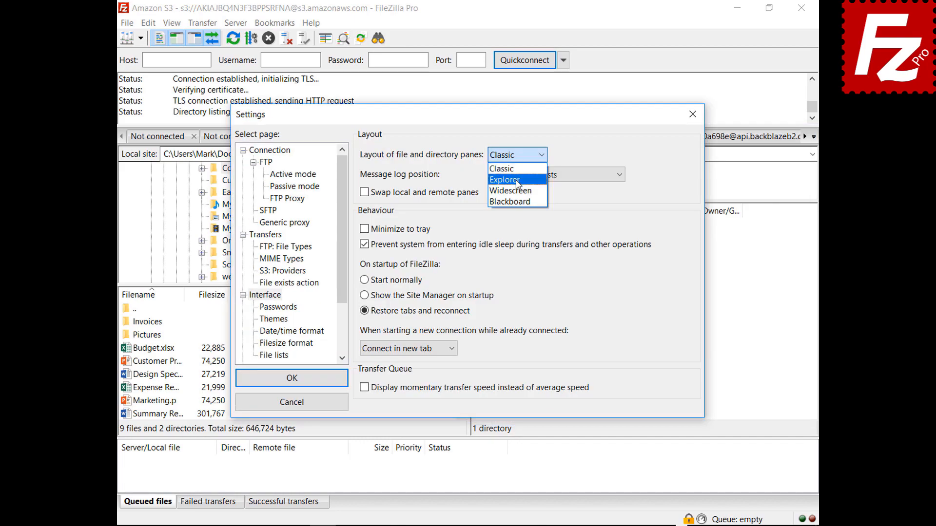
left_click(517, 178)
left_click_drag(476, 119, 491, 525)
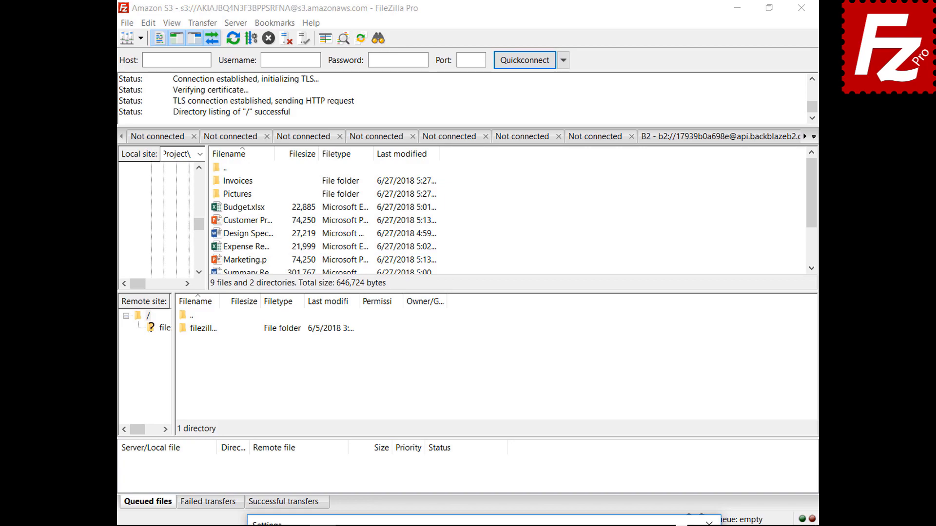
left_click_drag(491, 520, 467, 111)
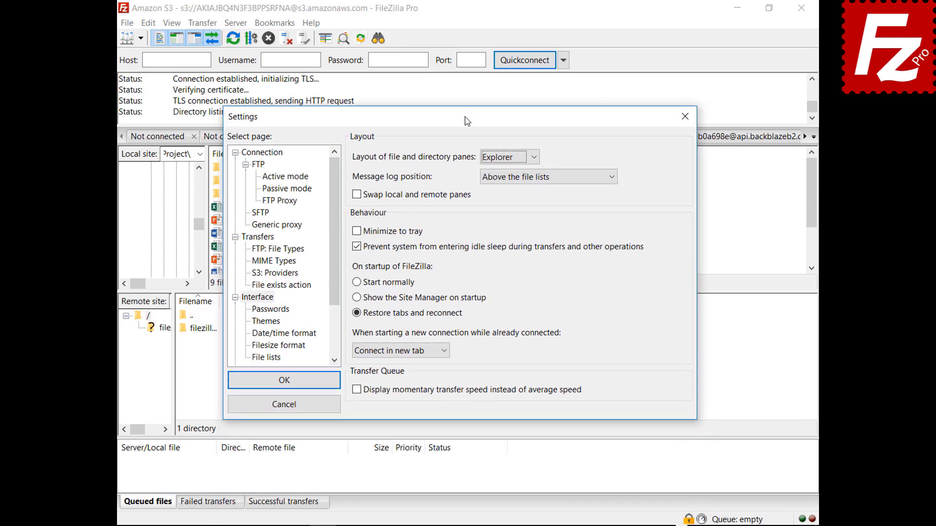
left_click(508, 156)
left_click(507, 194)
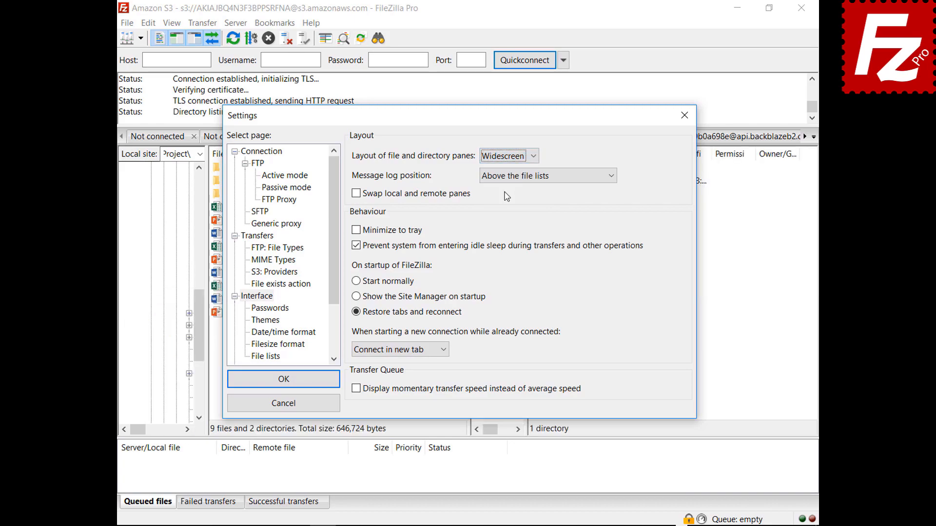
mouse_move(479, 118)
left_mouse_down()
mouse_move(502, 523)
mouse_move(471, 124)
left_mouse_up()
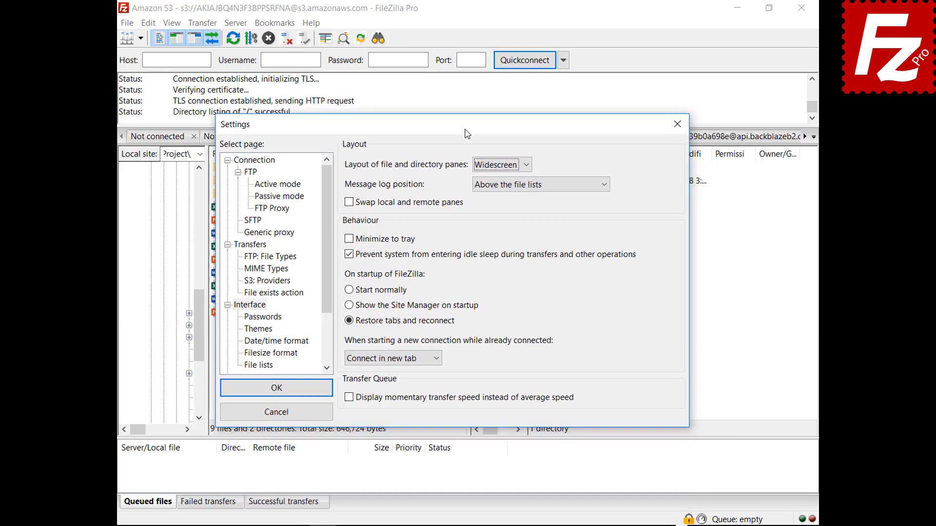
Preview the Blackboard layout, then set the pane layout back to Classic.
left_click(502, 166)
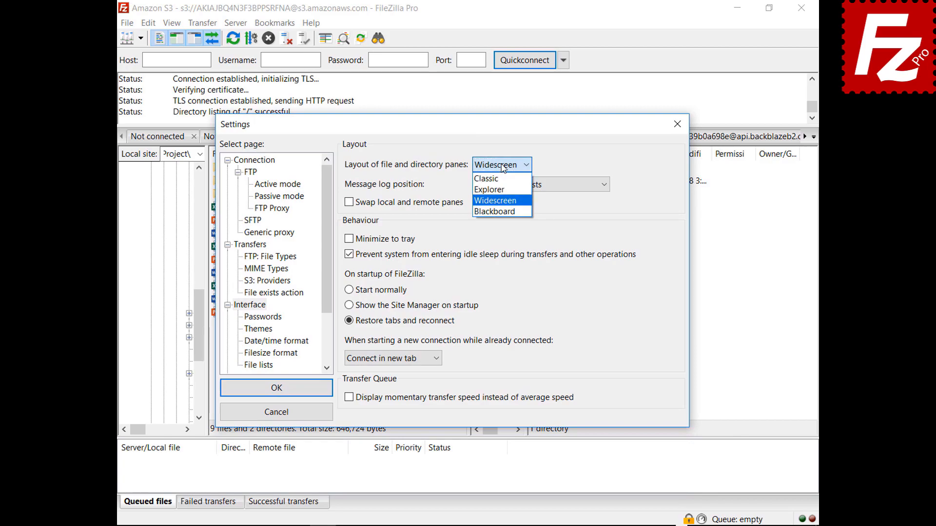
left_click(499, 212)
left_click_drag(454, 134, 455, 524)
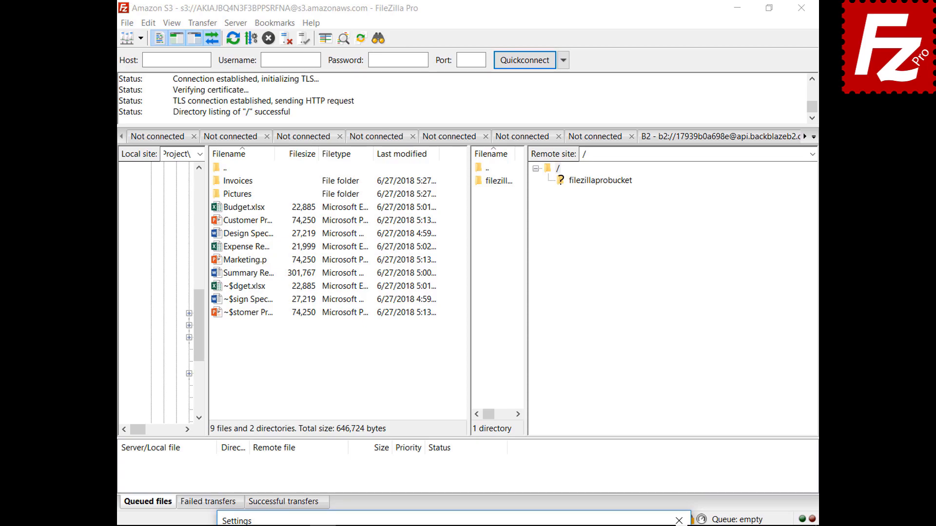
left_click_drag(455, 521, 432, 134)
left_click(479, 174)
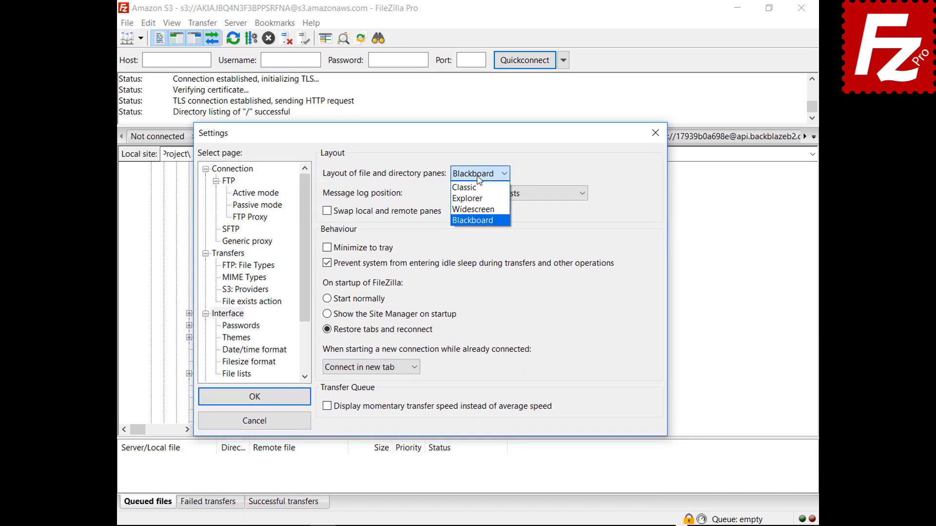
left_click(476, 189)
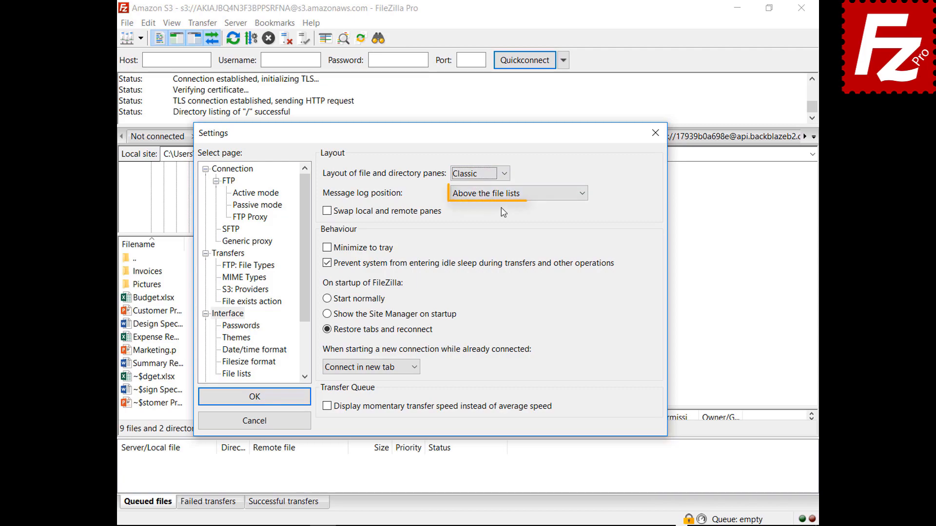
Try 'Next to the transfer queue', then set the message log 'As tab in the transfer queue pane'.
left_click(504, 194)
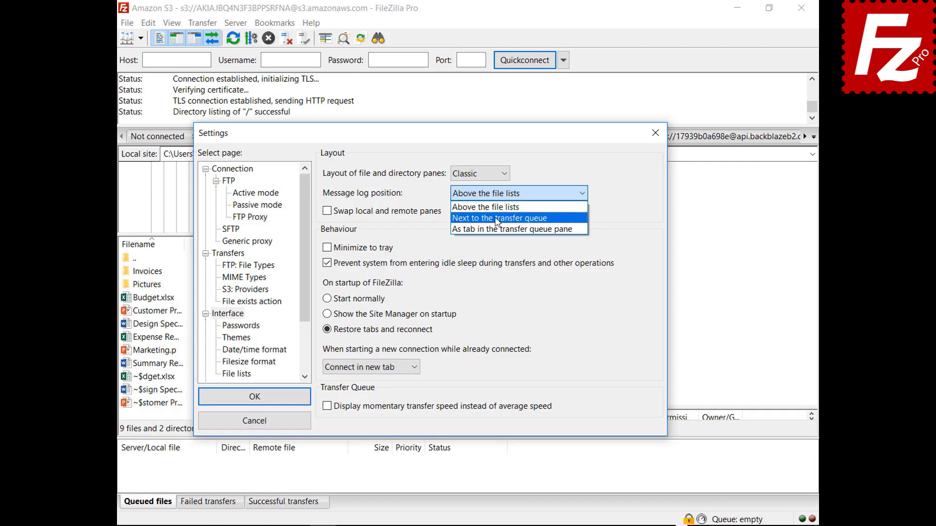
left_click(497, 213)
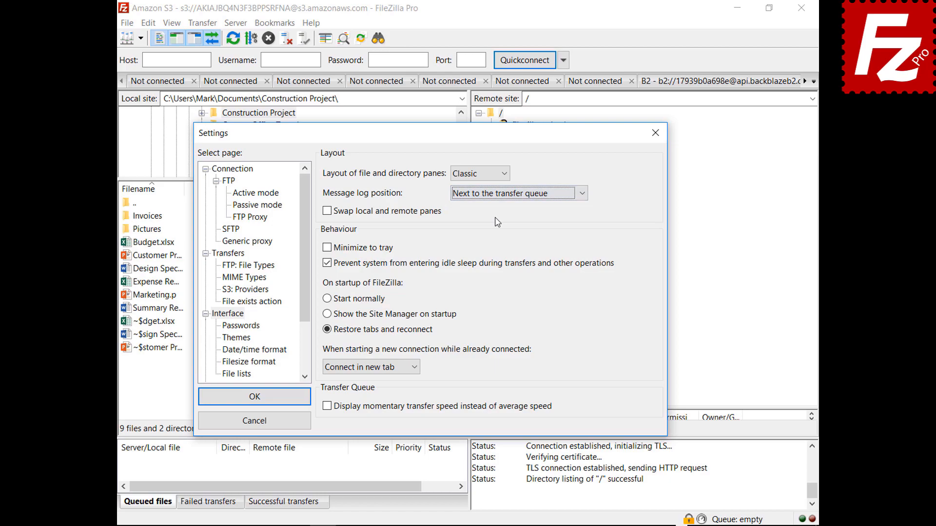
left_click_drag(436, 141, 456, 96)
left_click(539, 157)
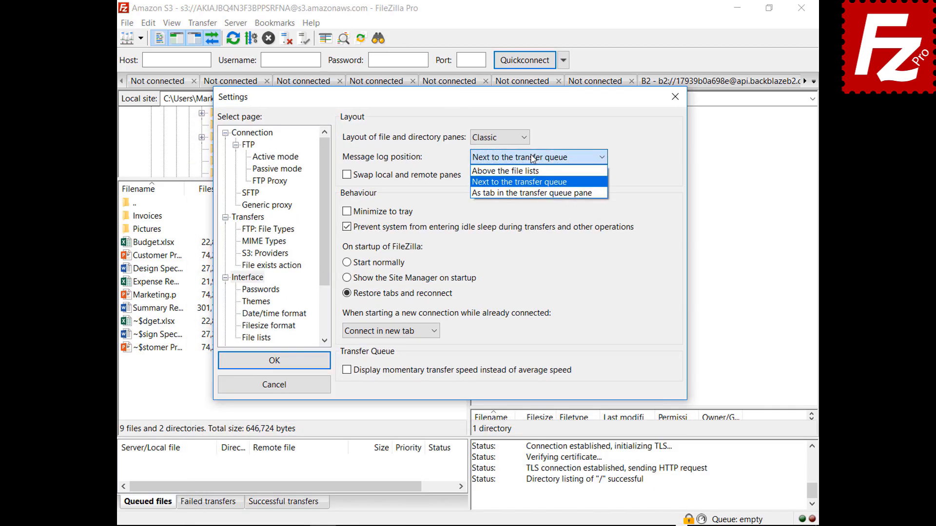
left_click(527, 196)
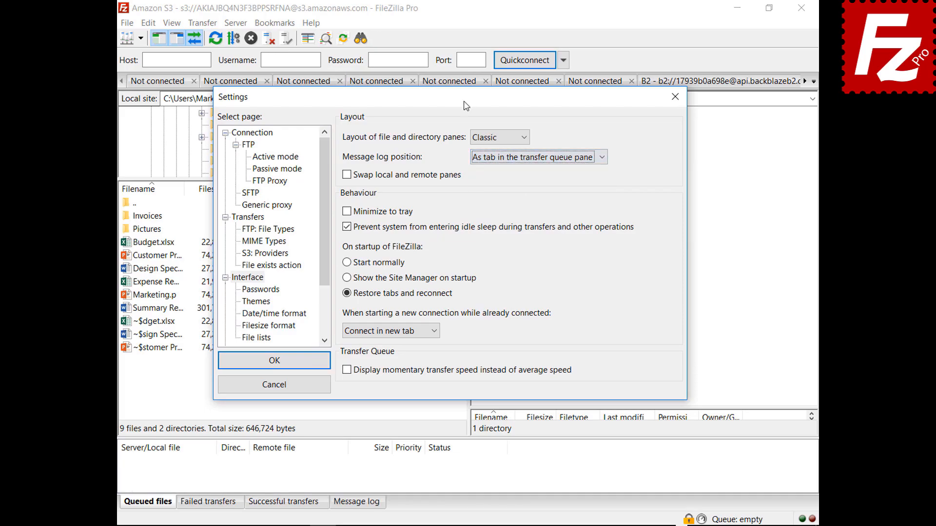
Enable 'Minimize to tray' and save the settings.
left_click_drag(465, 101, 483, 524)
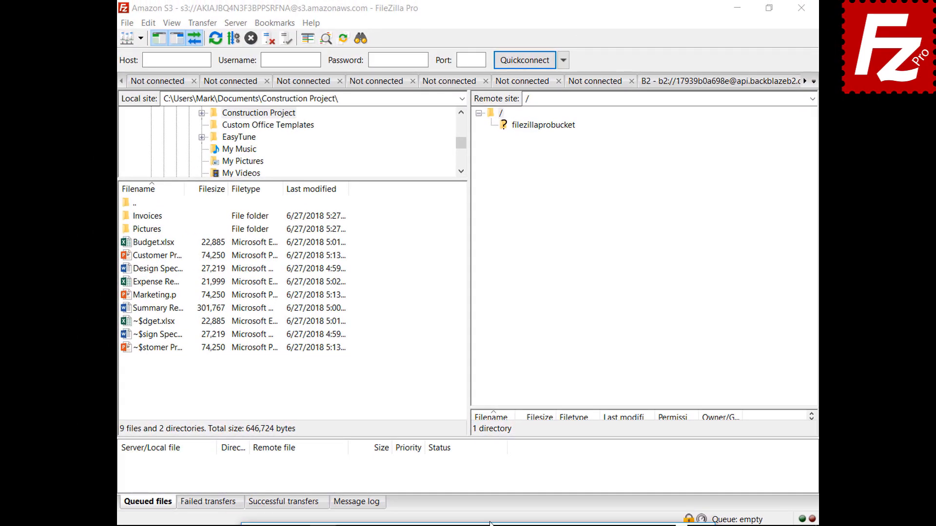
left_click_drag(491, 523, 491, 118)
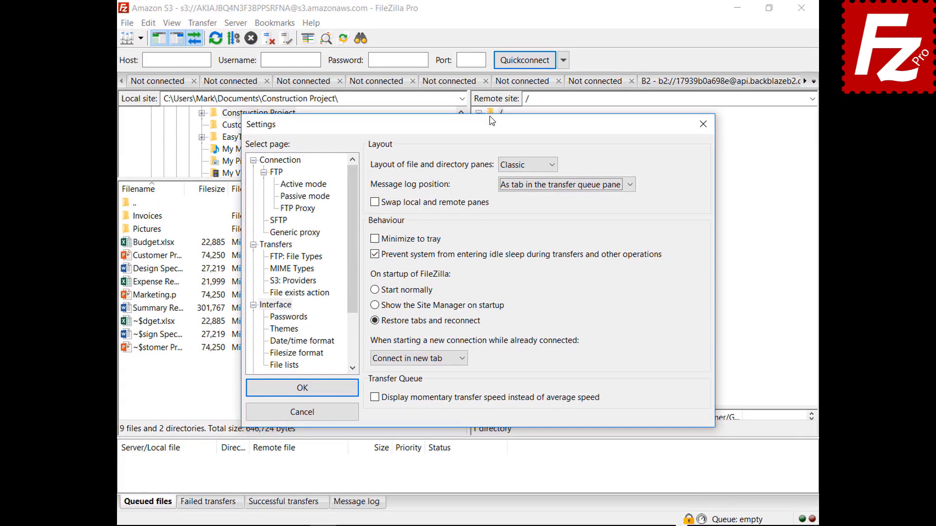
left_click(374, 240)
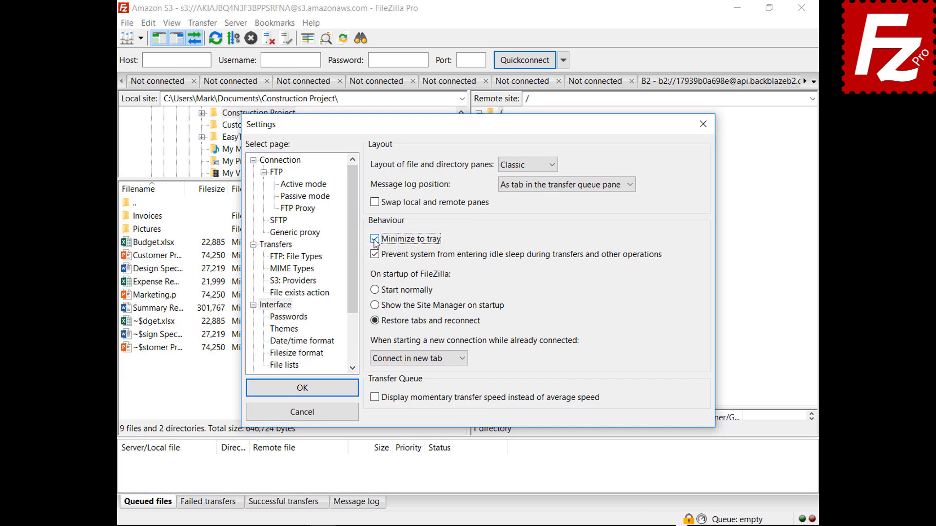
left_click(302, 390)
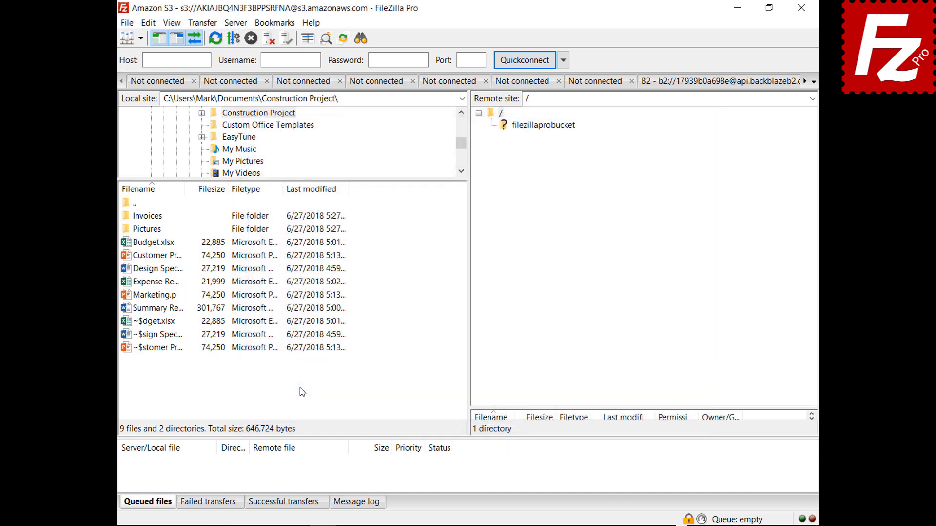
Minimize FileZilla Pro to the tray and restore it from the hidden tray icons.
left_click(738, 7)
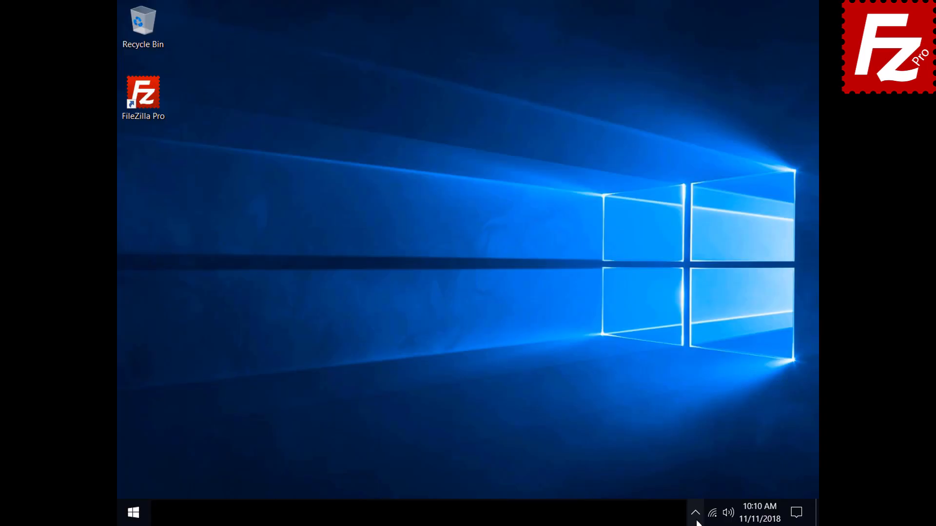
left_click(696, 512)
left_click(705, 487)
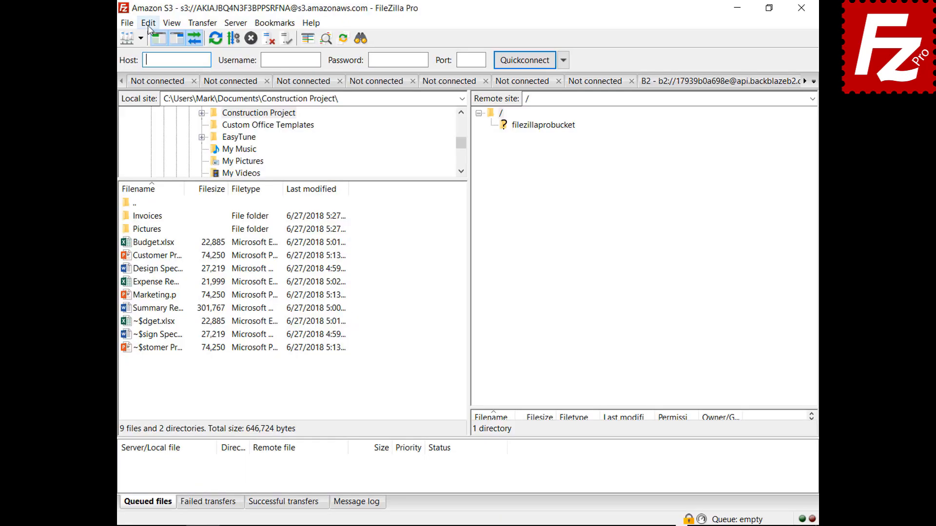
left_click(148, 23)
In Interface settings, set new connections while already connected to 'Connect in current tab'.
left_click(156, 65)
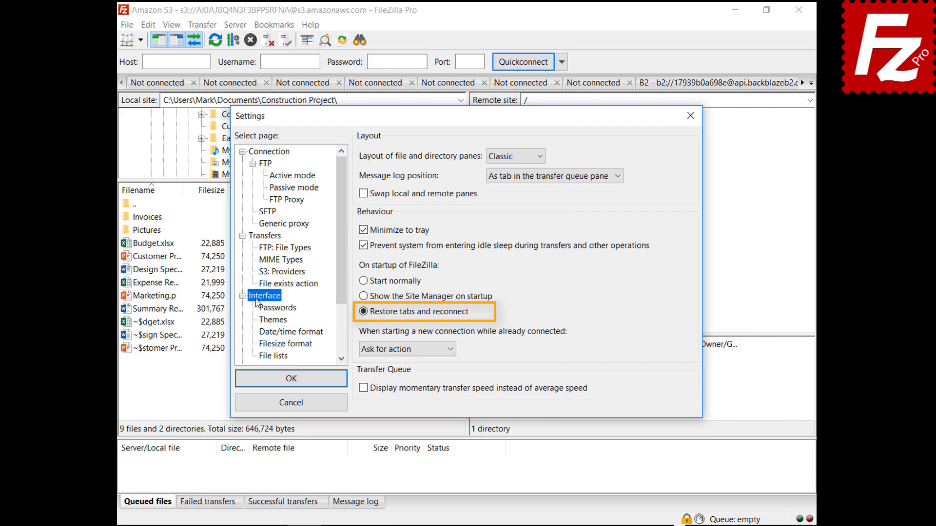
left_click(403, 350)
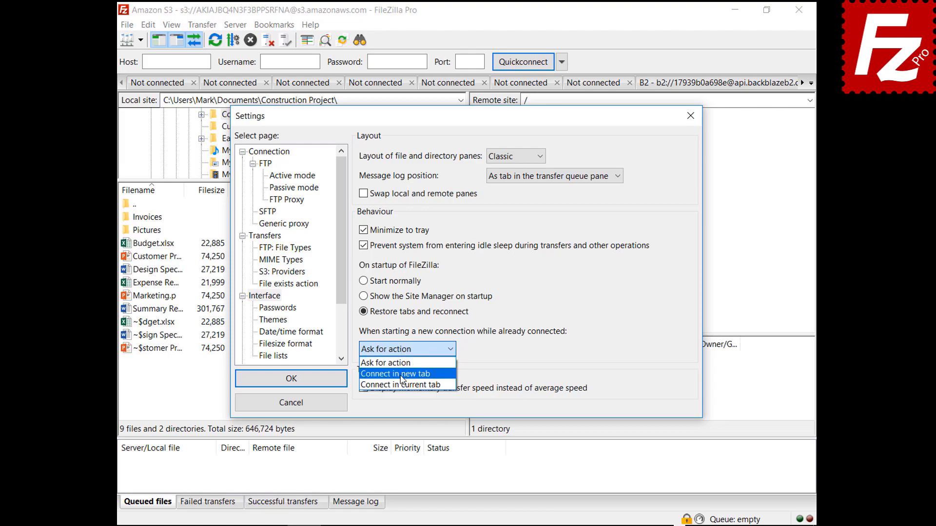
left_click(401, 374)
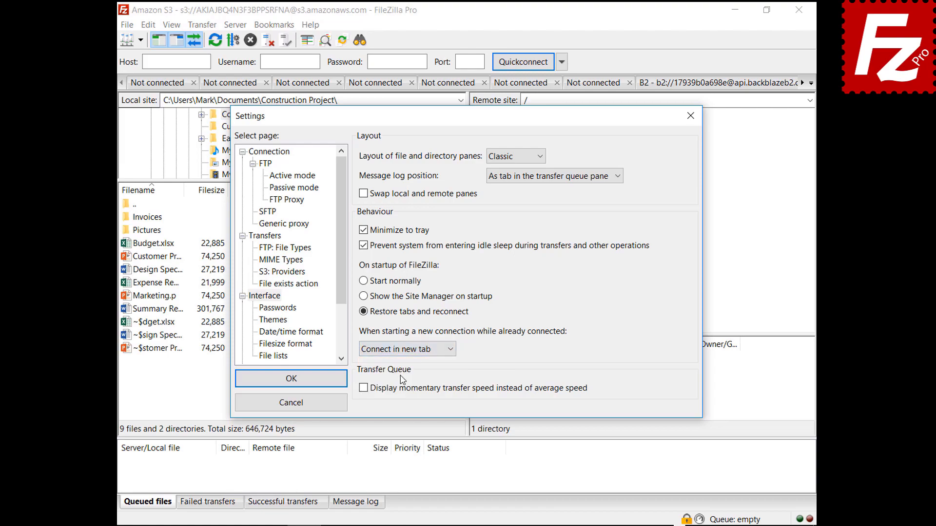
left_click(408, 349)
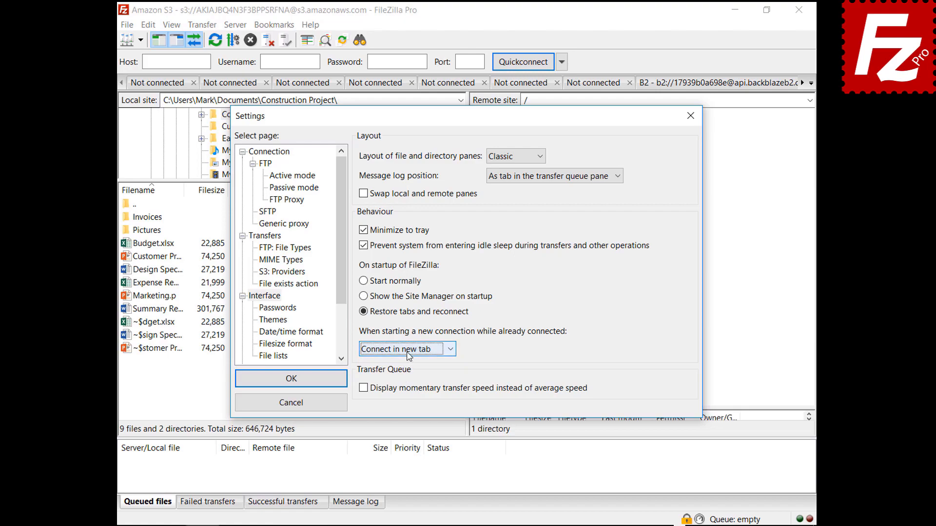
left_click(414, 385)
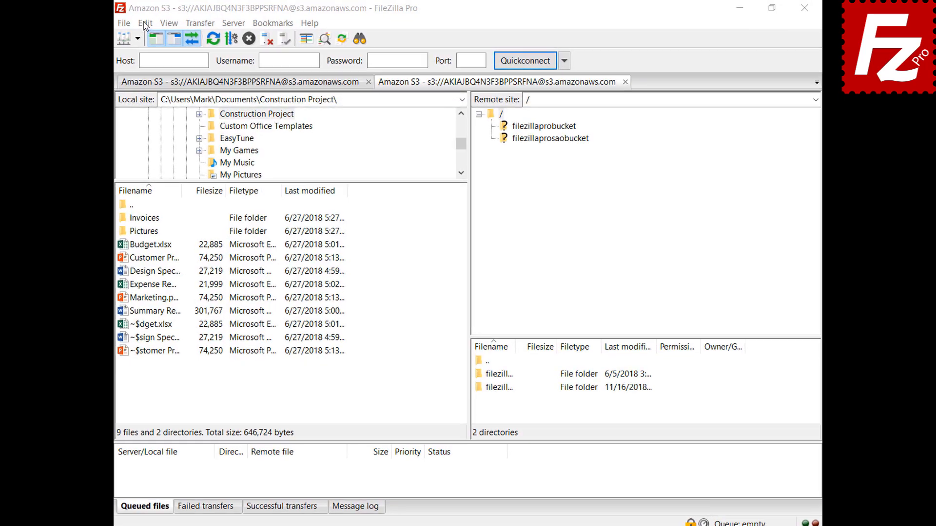
left_click(148, 24)
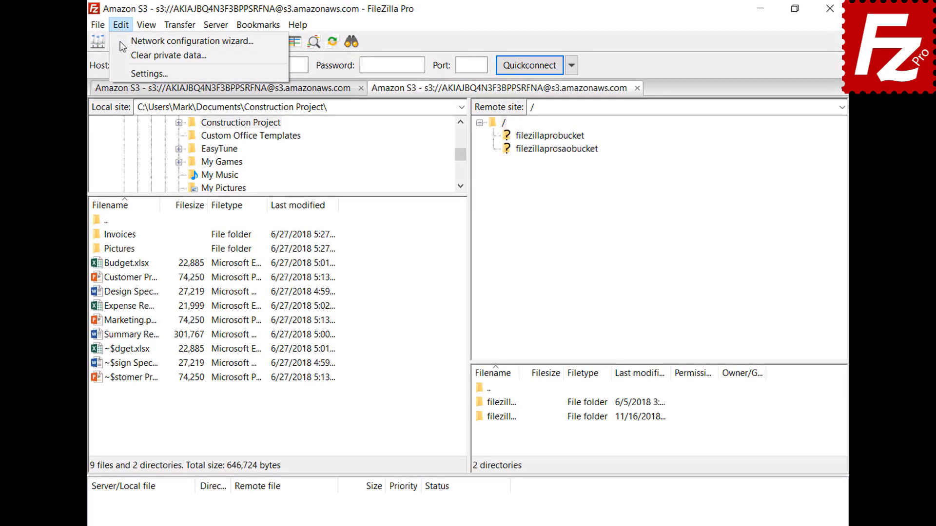
Set a custom date format %B %d %Y and custom time format %H:%M:%S, then confirm.
left_click(126, 74)
left_click(246, 363)
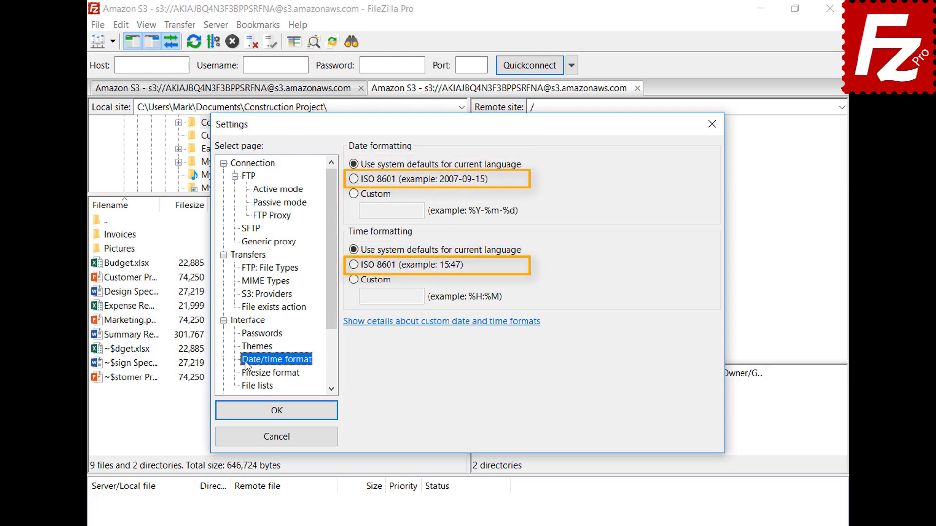
left_click(354, 195)
left_click(414, 211)
type("%B %d %Y")
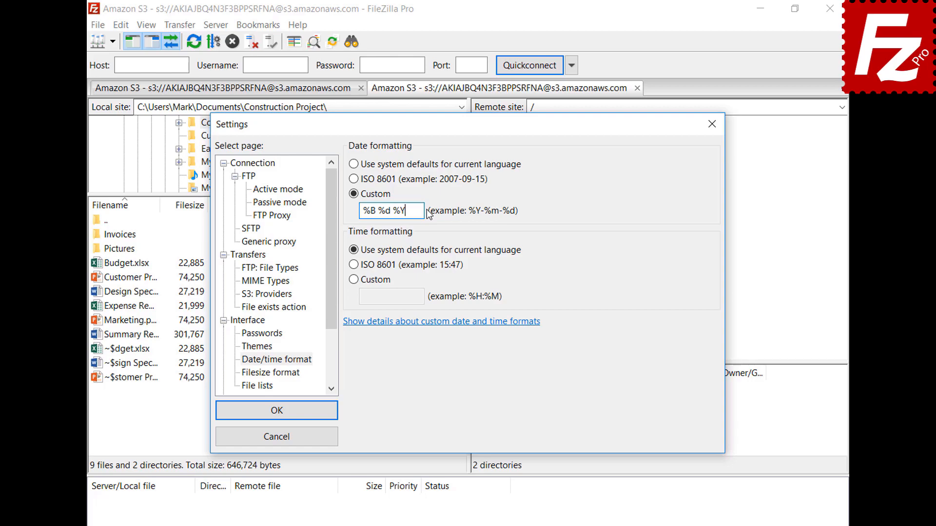
left_click(353, 279)
left_click(420, 297)
type("%H:%M:%S")
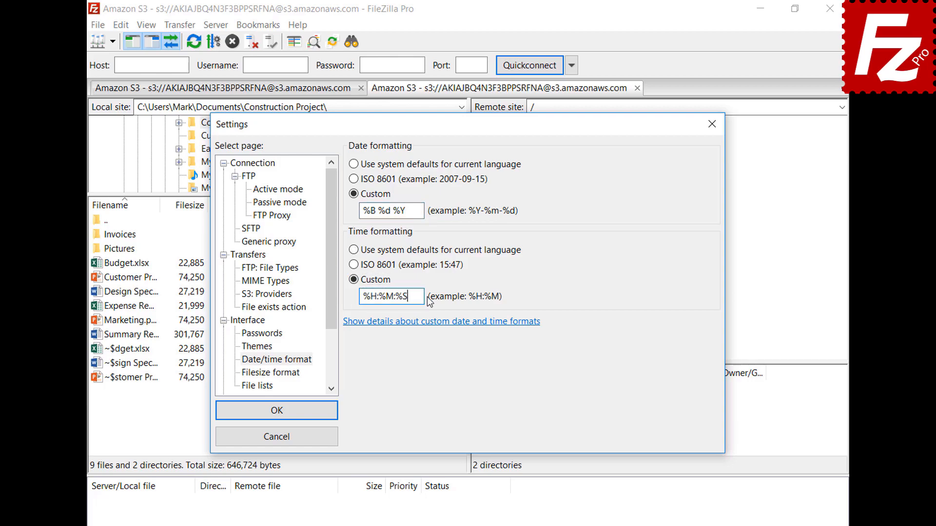
left_click(277, 410)
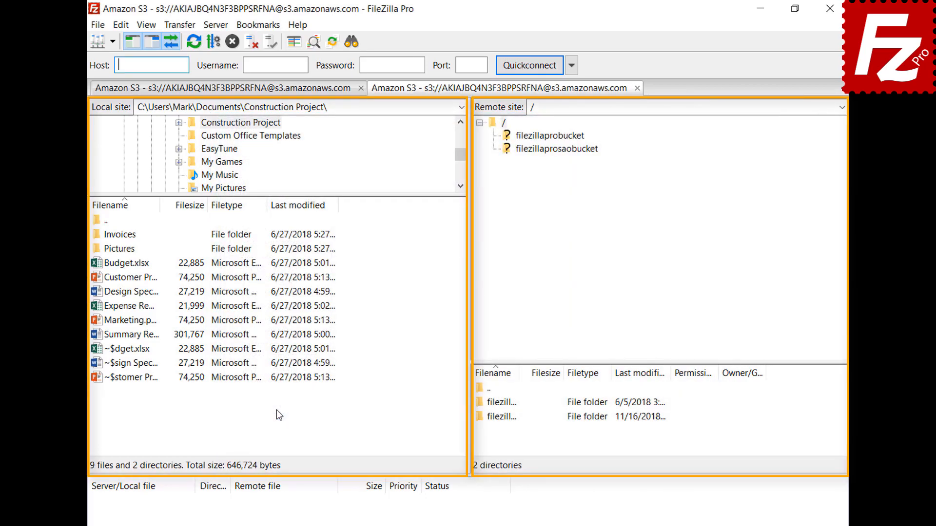
In Filesize format, keep thousands separators on, choose decimal SI prefixes and 2 decimal places.
left_click(121, 25)
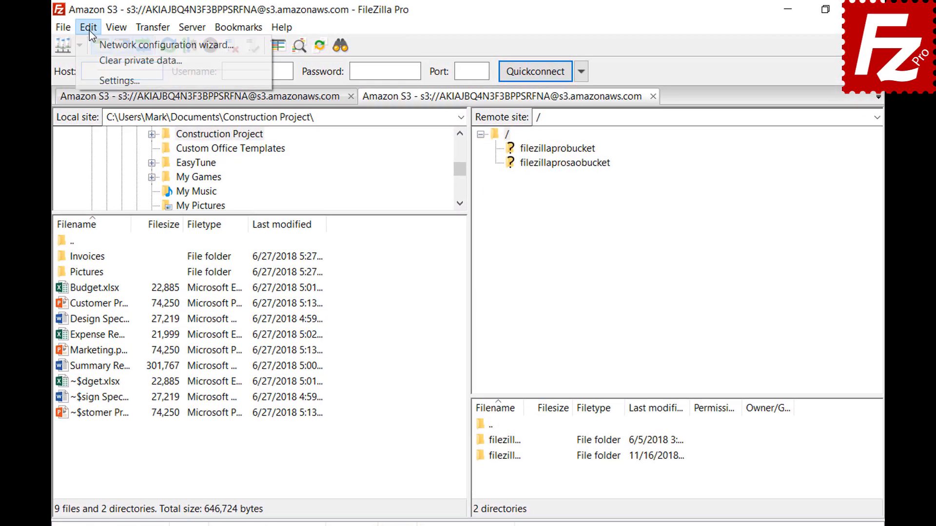
left_click(90, 76)
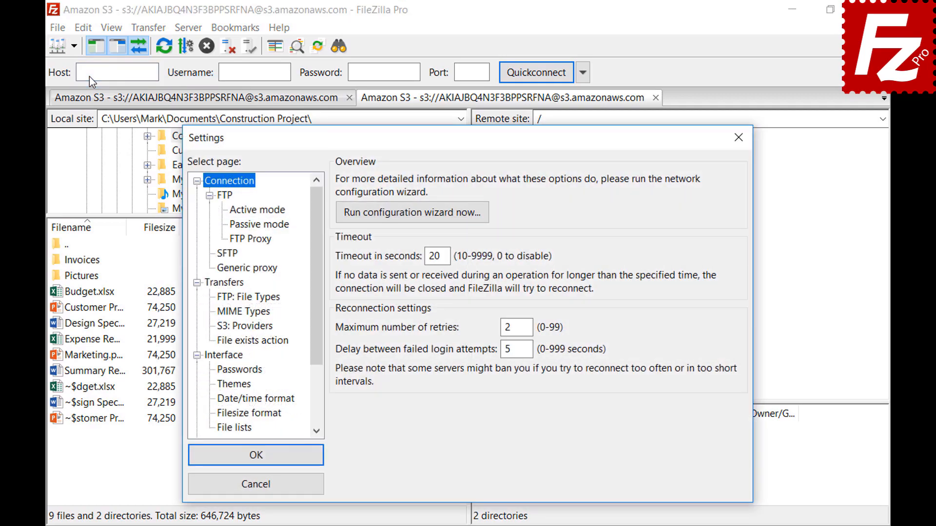
left_click(222, 417)
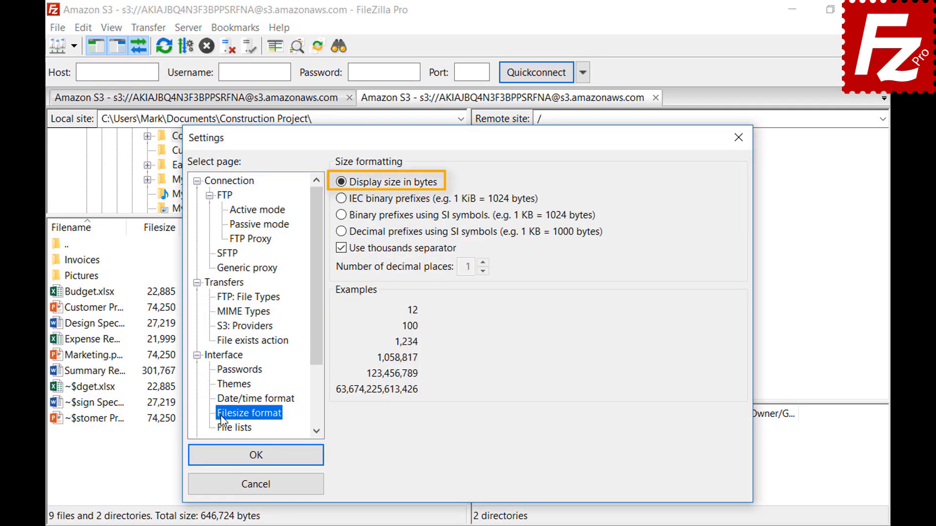
left_click(340, 251)
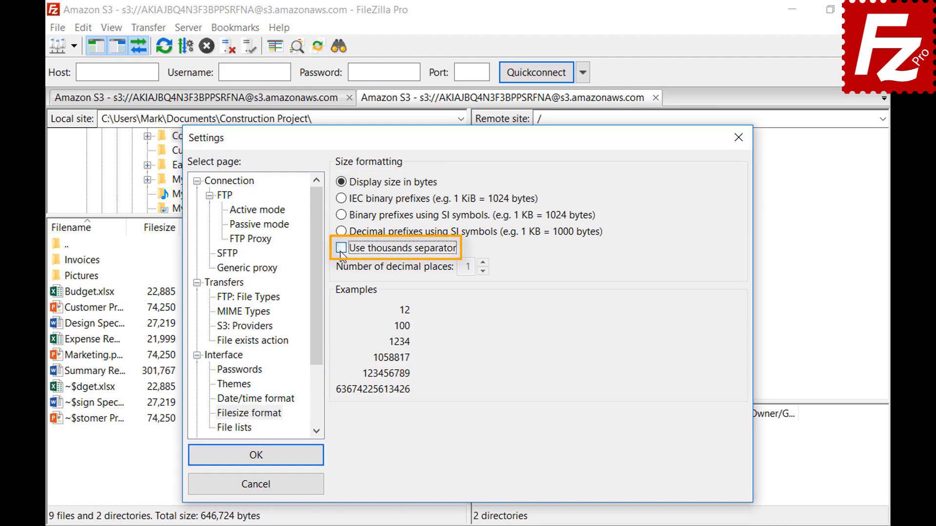
left_click(341, 250)
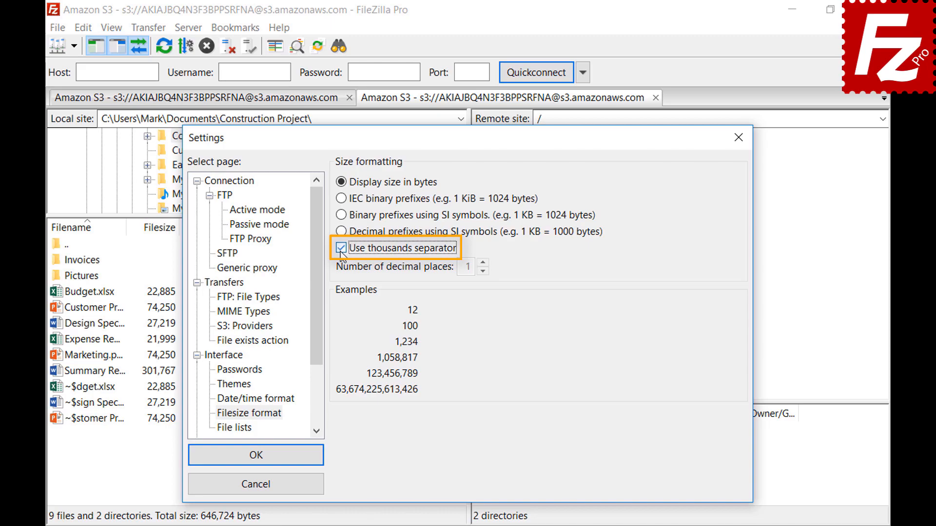
left_click(340, 199)
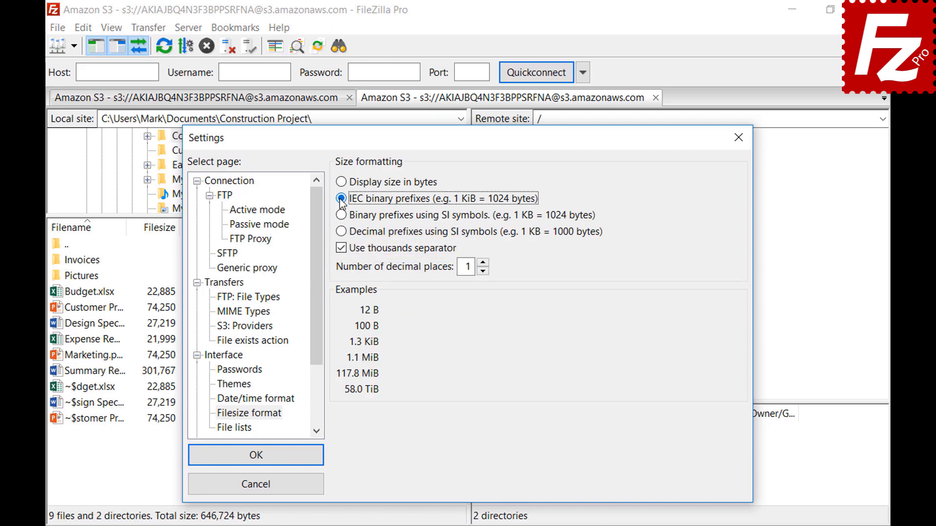
left_click(341, 214)
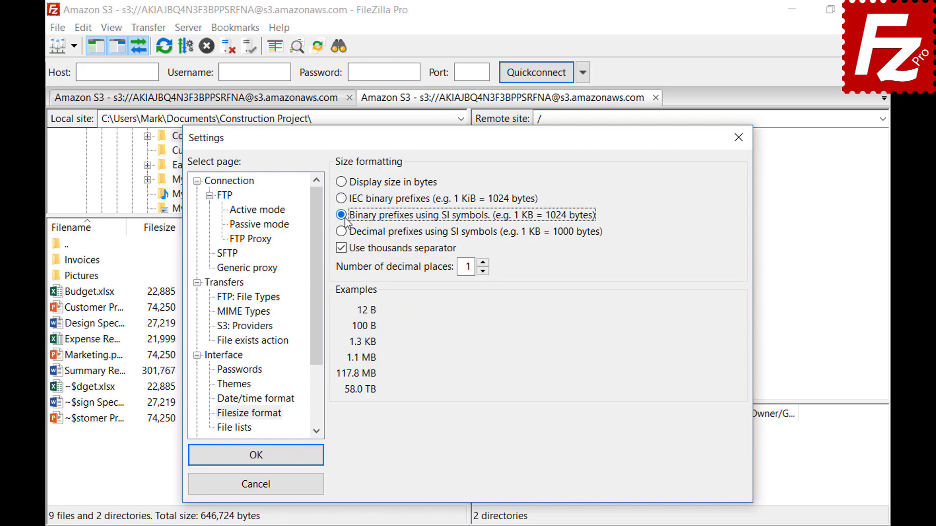
left_click(342, 232)
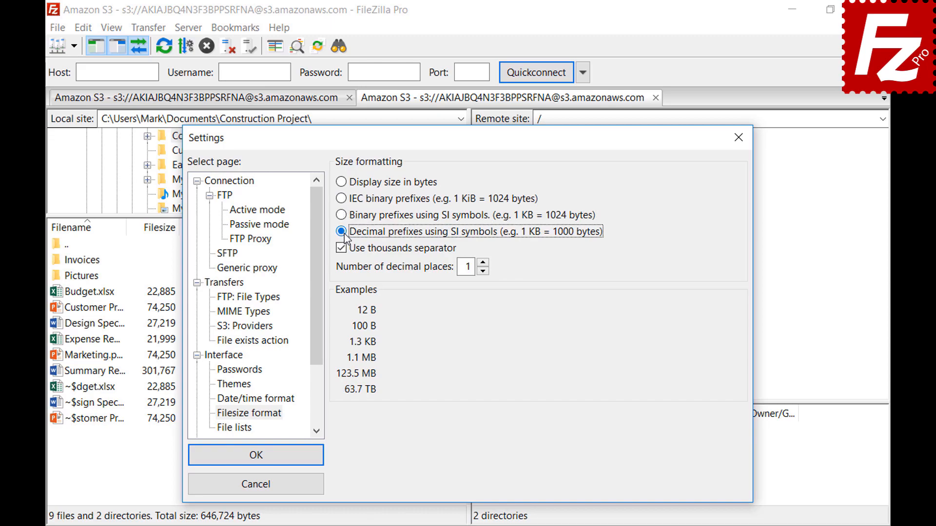
left_click(483, 262)
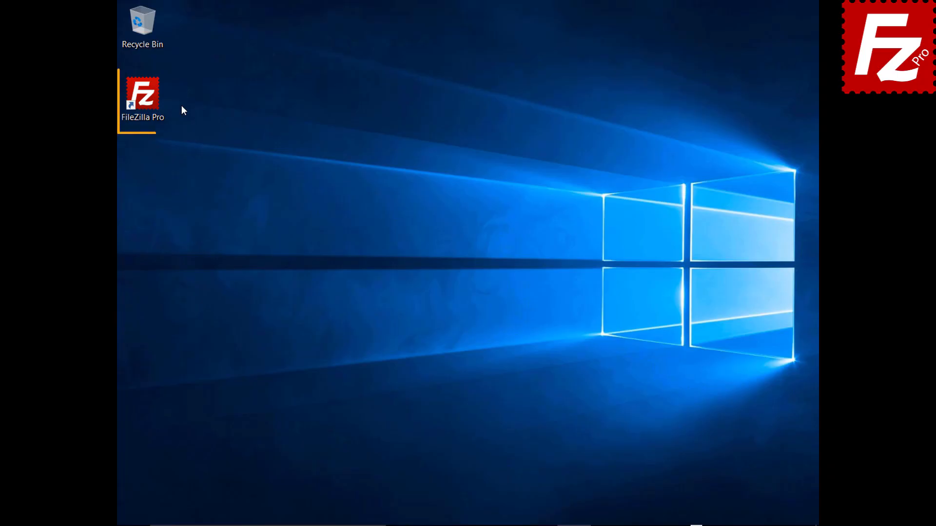
Launch FileZilla Pro and export Site Manager entries, settings, queue and filters to FileZilla.xml.
double_click(148, 101)
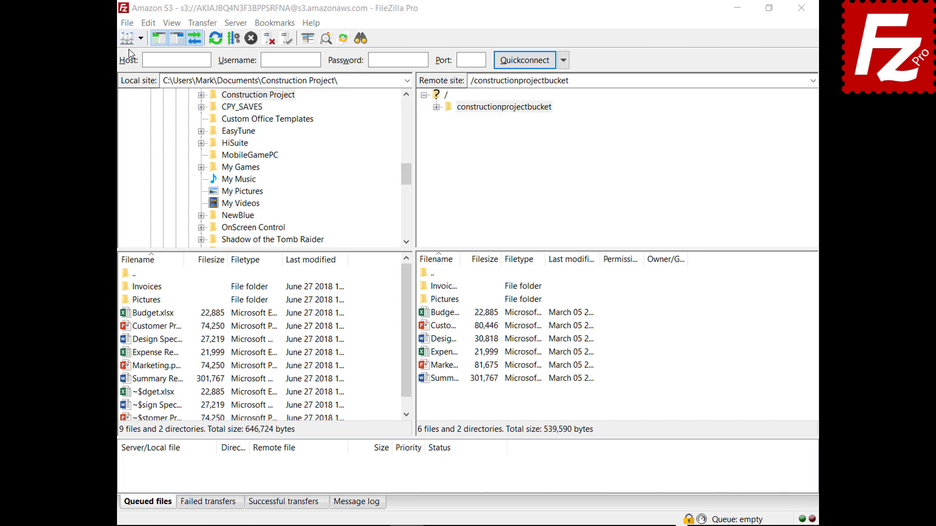
left_click(128, 25)
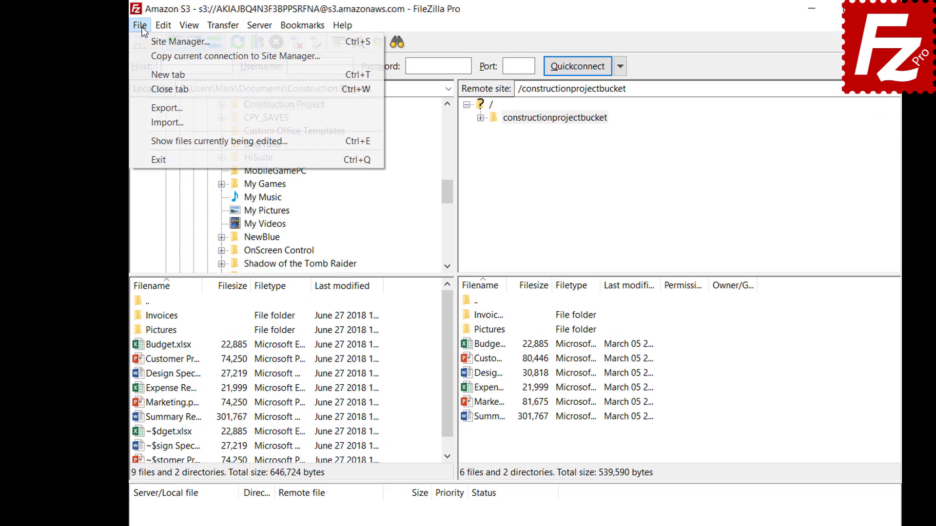
left_click(149, 108)
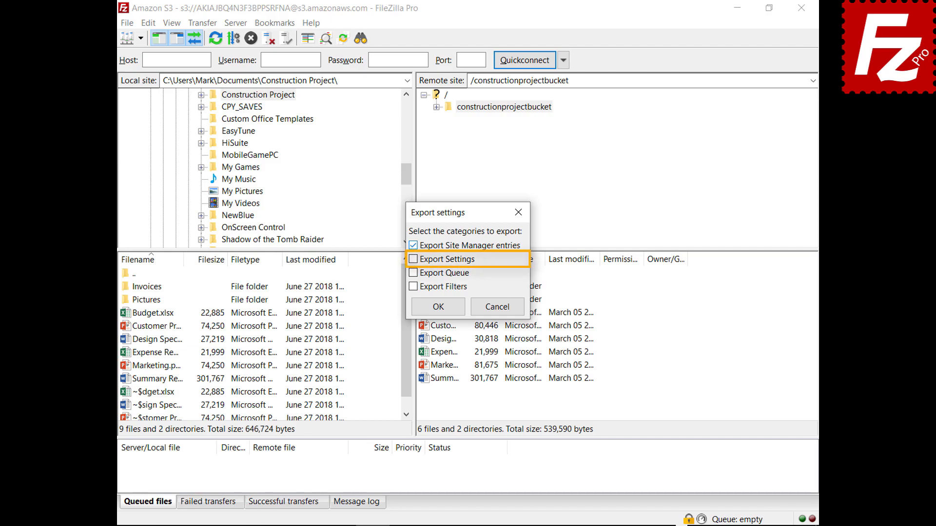
left_click(413, 259)
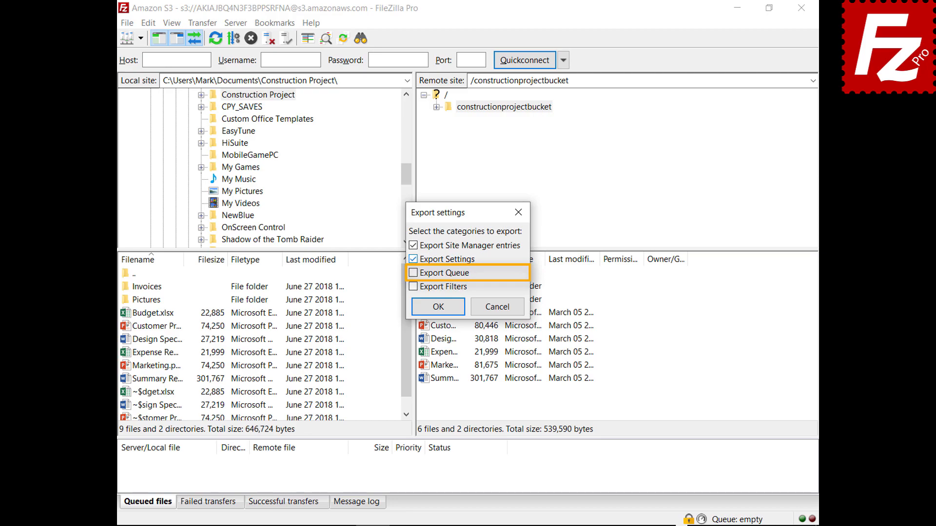
left_click(413, 273)
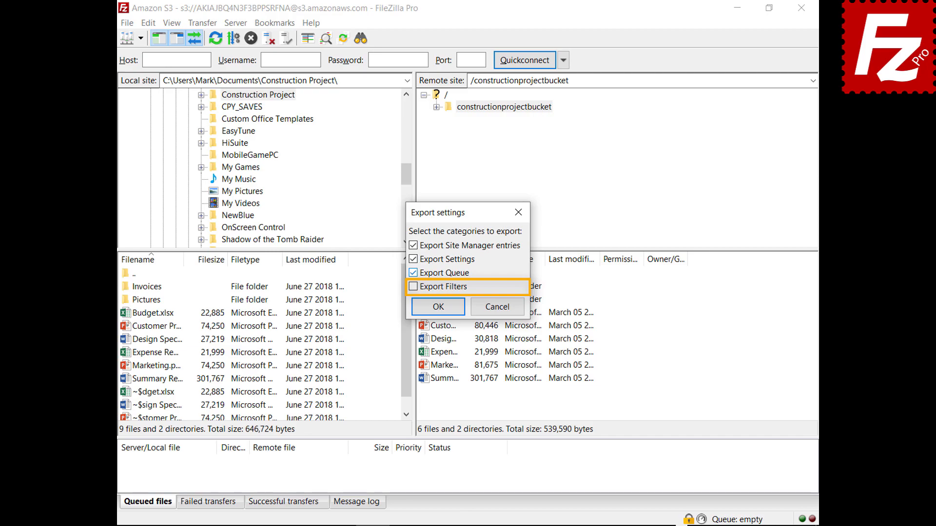
left_click(413, 287)
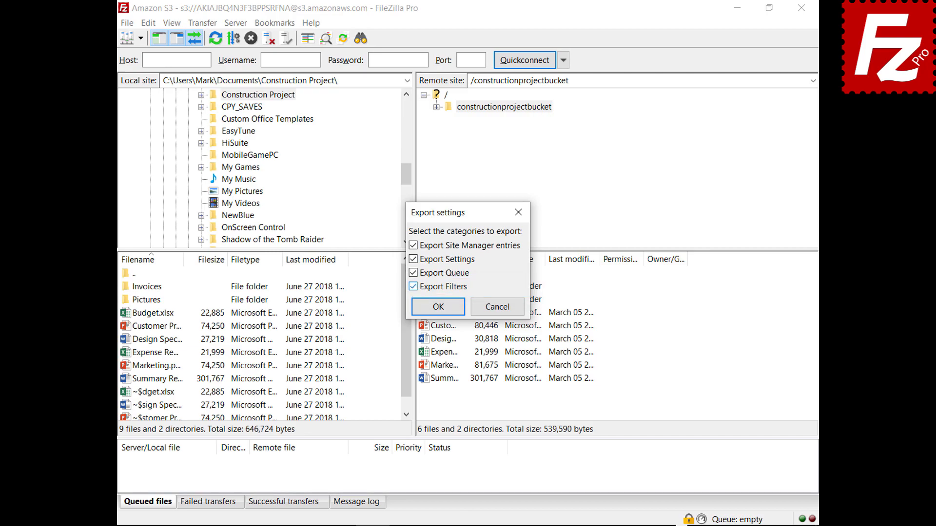
left_click(440, 308)
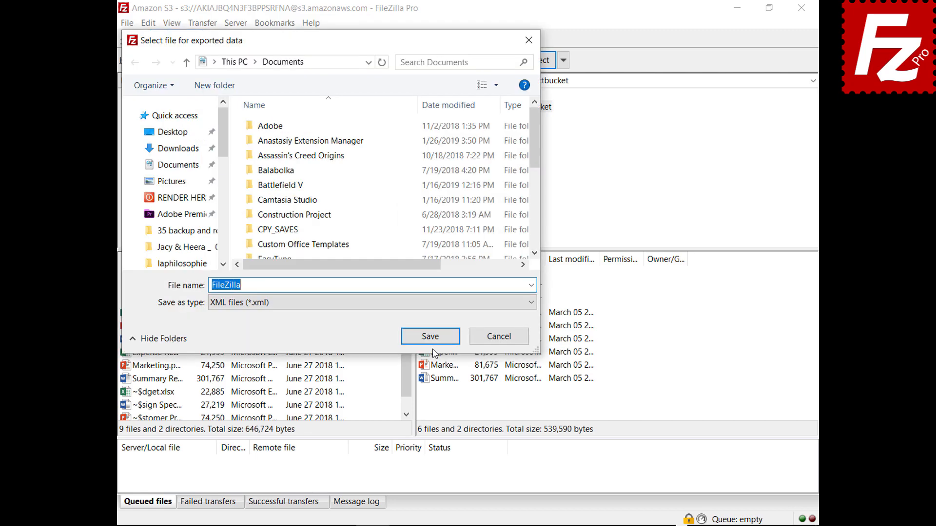
left_click(432, 341)
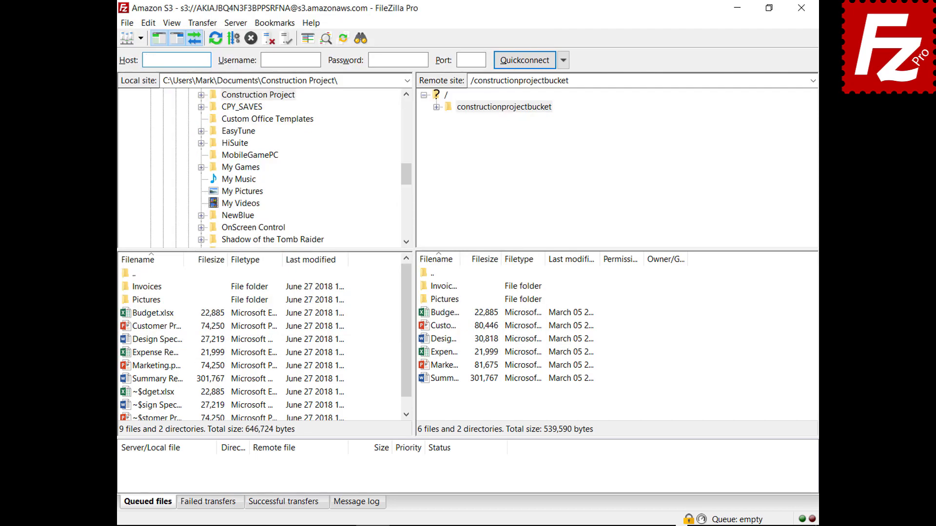
Choose Import… from the File menu to pick a settings file.
left_click(138, 27)
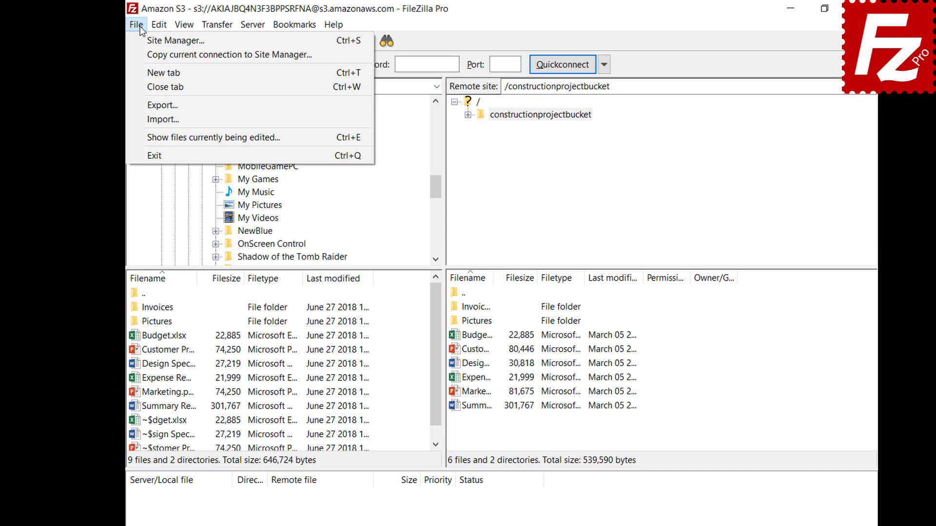
left_click(142, 120)
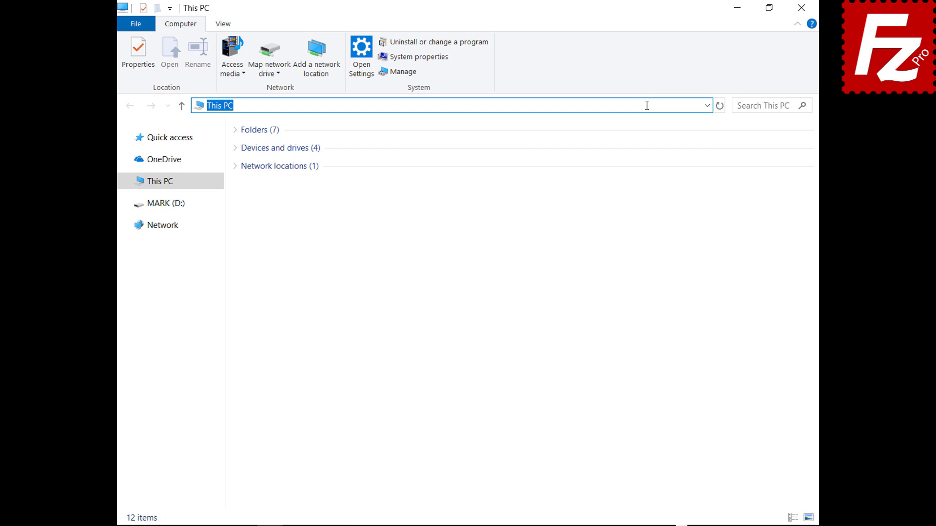
Go to %APPDATA%\FileZilla and select all seven configuration files there.
type("%APPDATA%\\FileZilla")
key("Return")
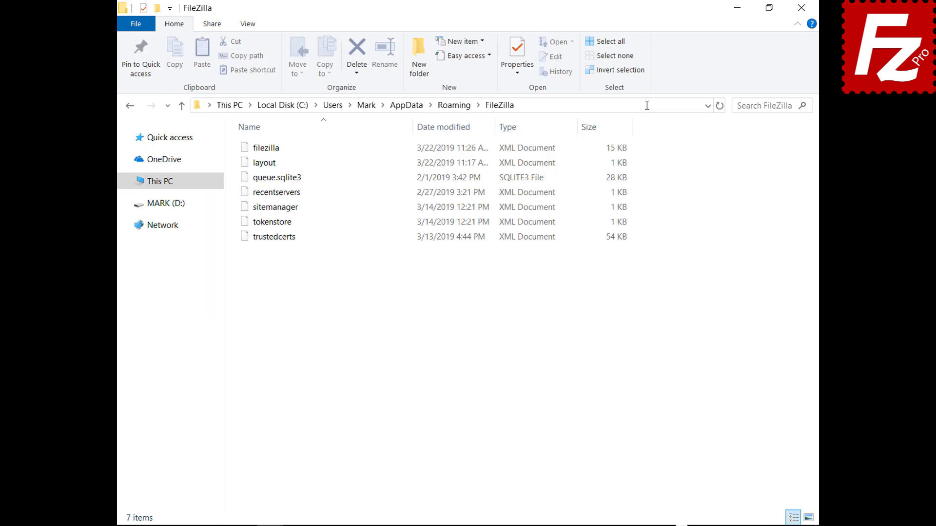
left_click_drag(275, 254, 276, 138)
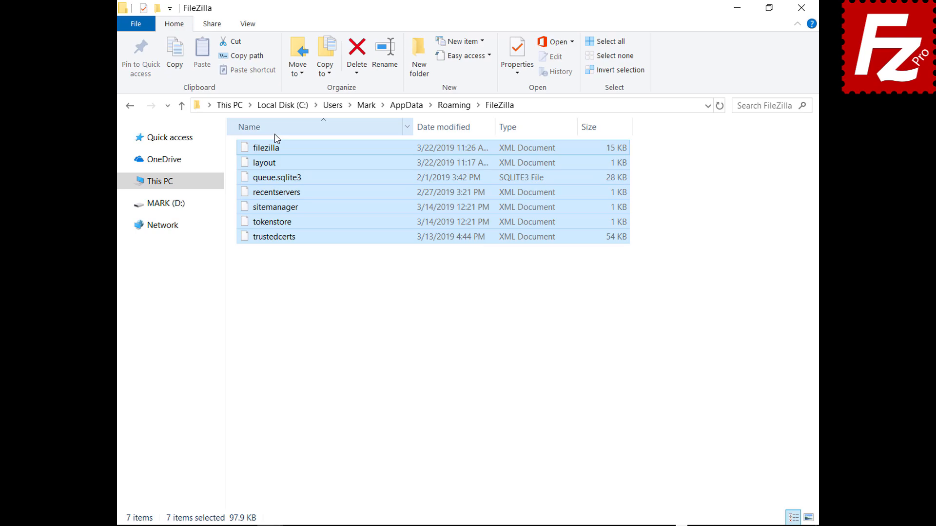
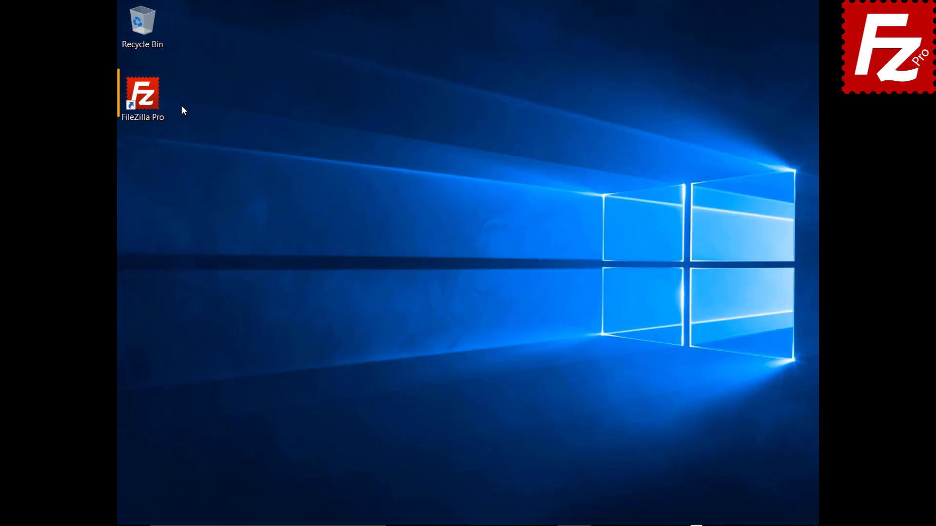
Launch FileZilla Pro and connect to the saved Amazon S3 site.
double_click(151, 102)
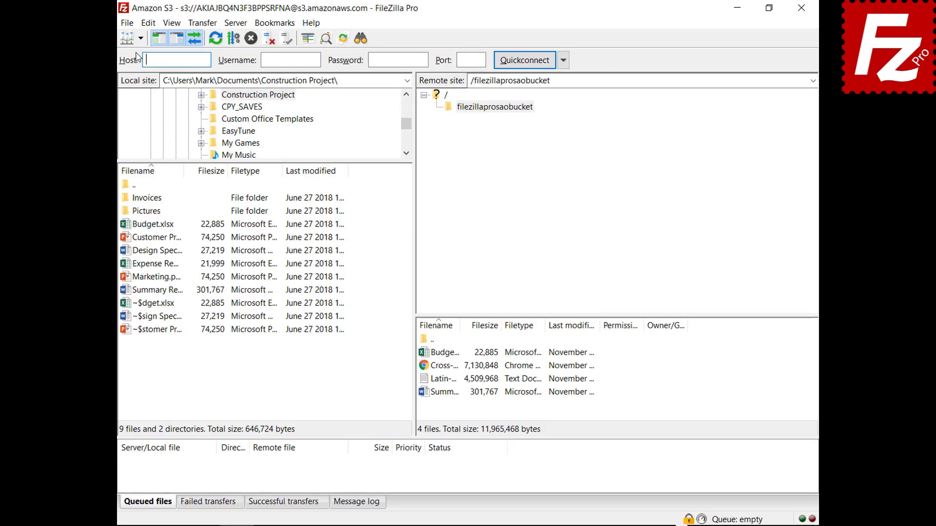
left_click(141, 38)
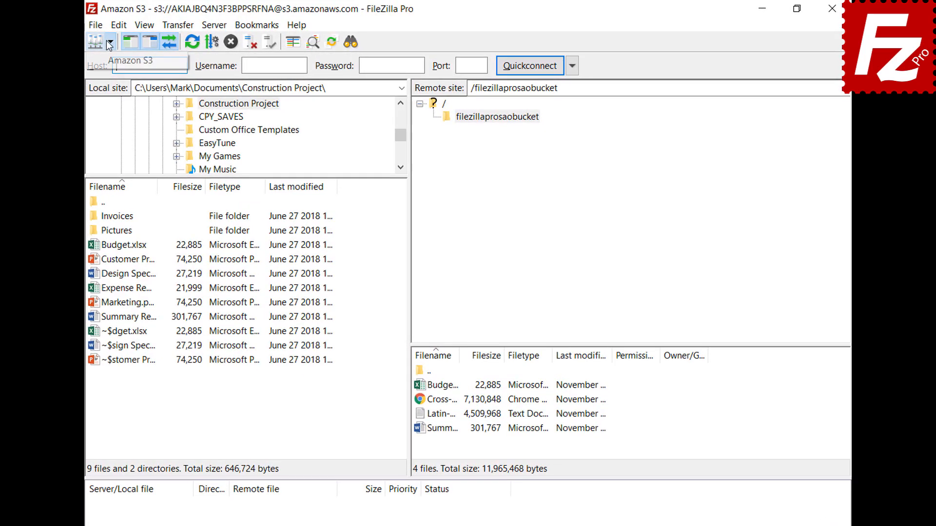
left_click(107, 61)
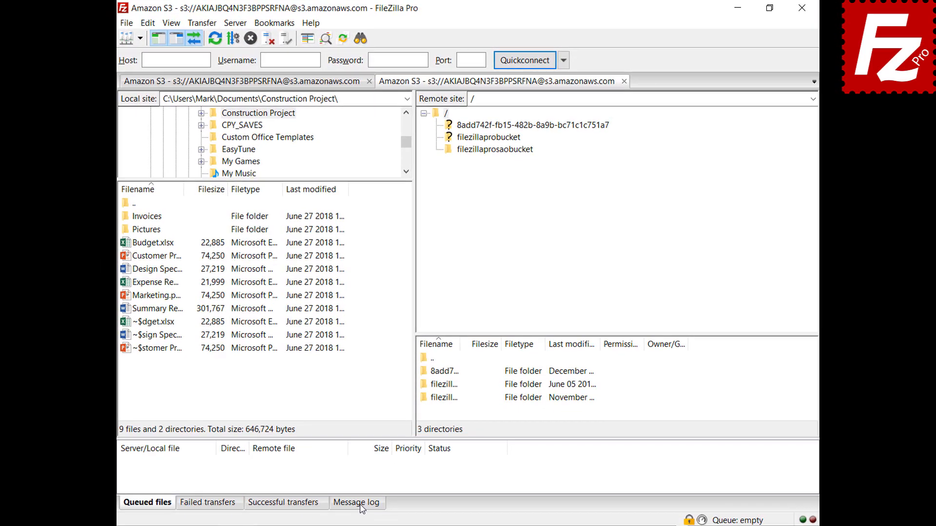
Turn on the detailed message log for the connection.
left_click(352, 525)
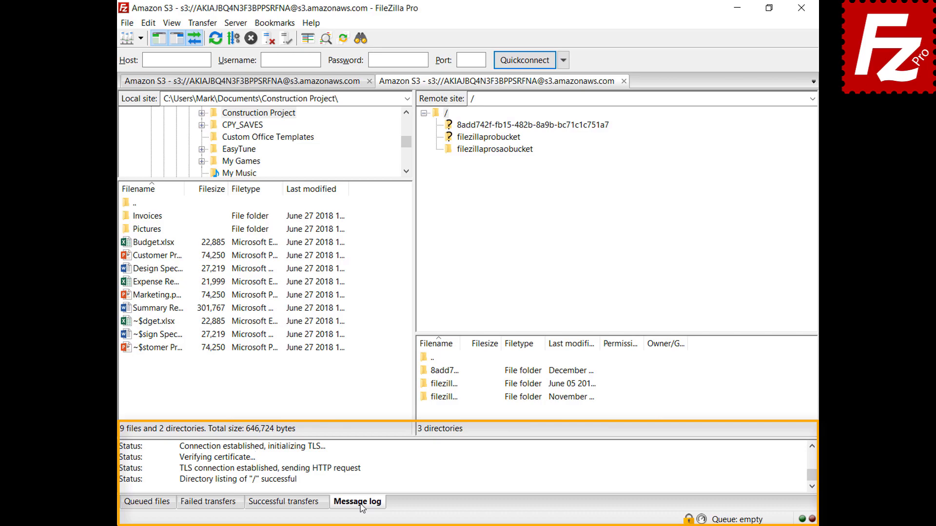
right_click(401, 465)
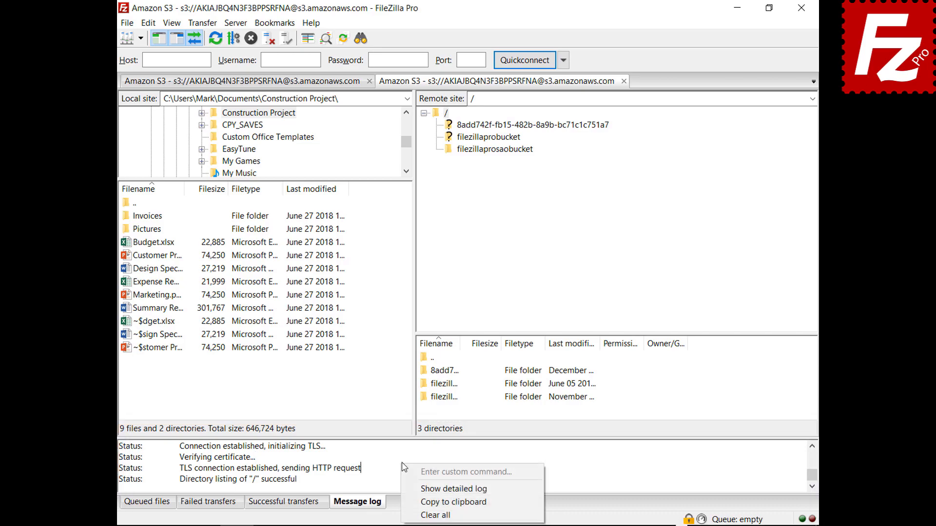
left_click(414, 489)
Open filezillaprosaobucket and copy the message log to the clipboard.
left_click(494, 150)
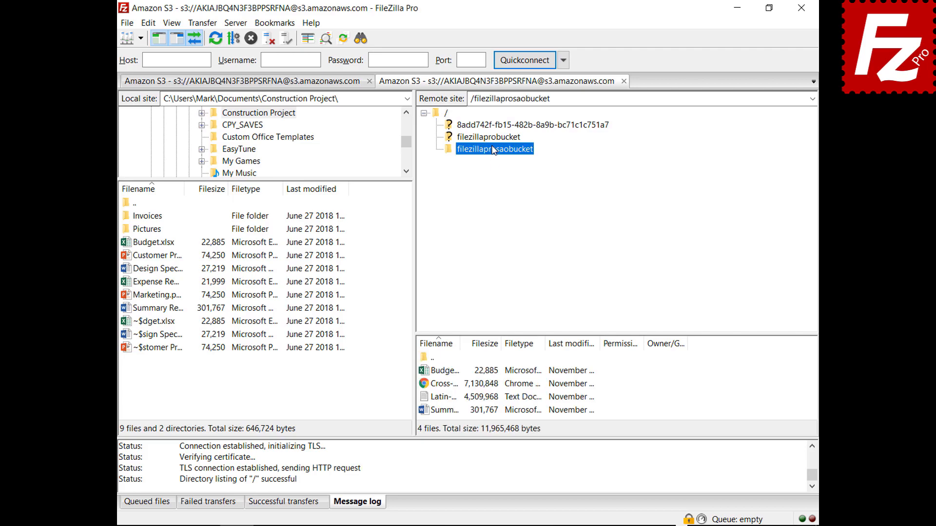
right_click(452, 469)
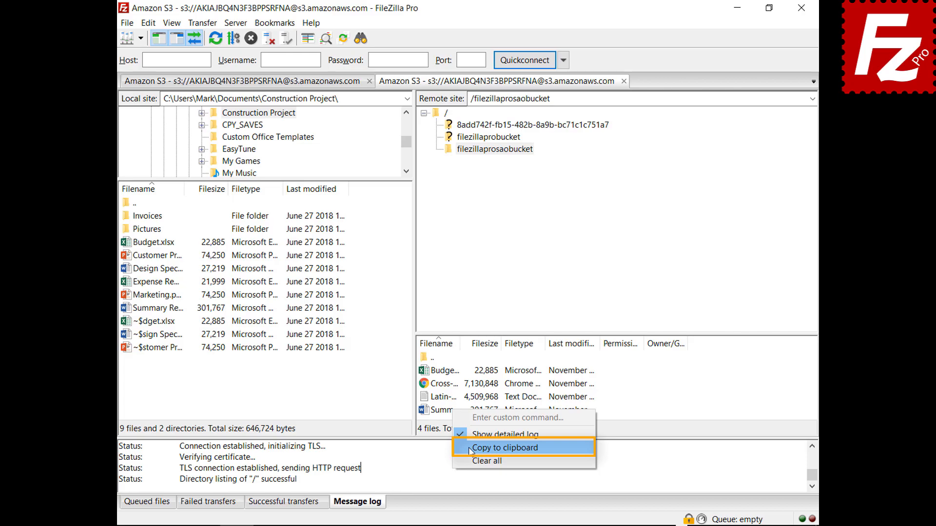
left_click(505, 448)
In the Logging settings, enable timestamps in the message log and logging to a file.
left_click(148, 23)
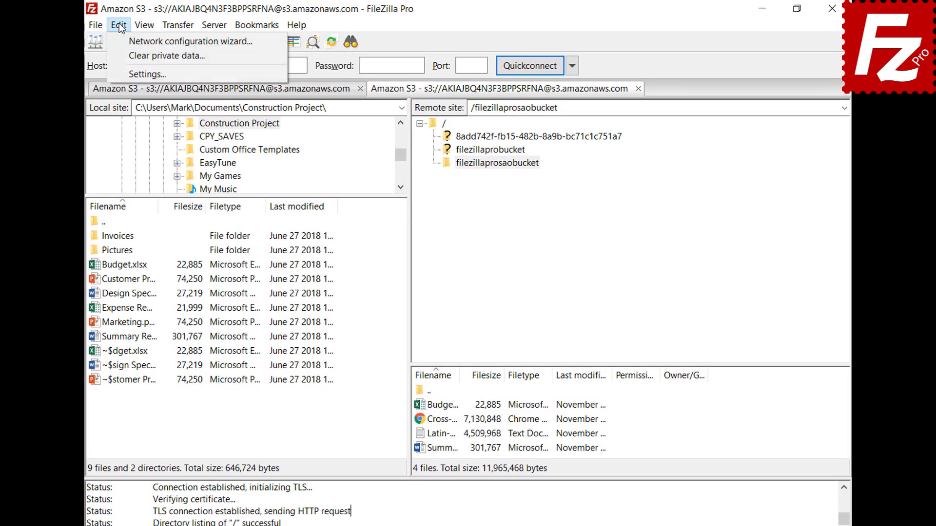
left_click(128, 73)
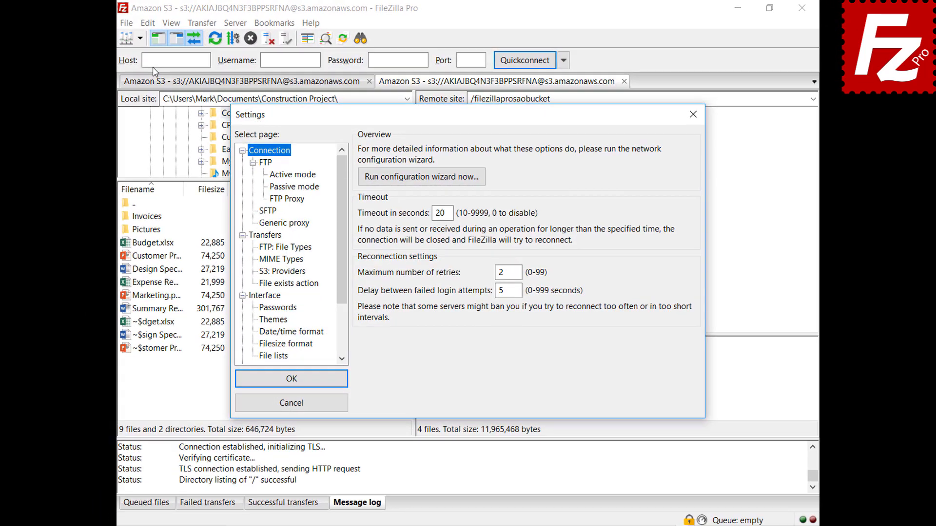
left_click_drag(342, 186, 340, 245)
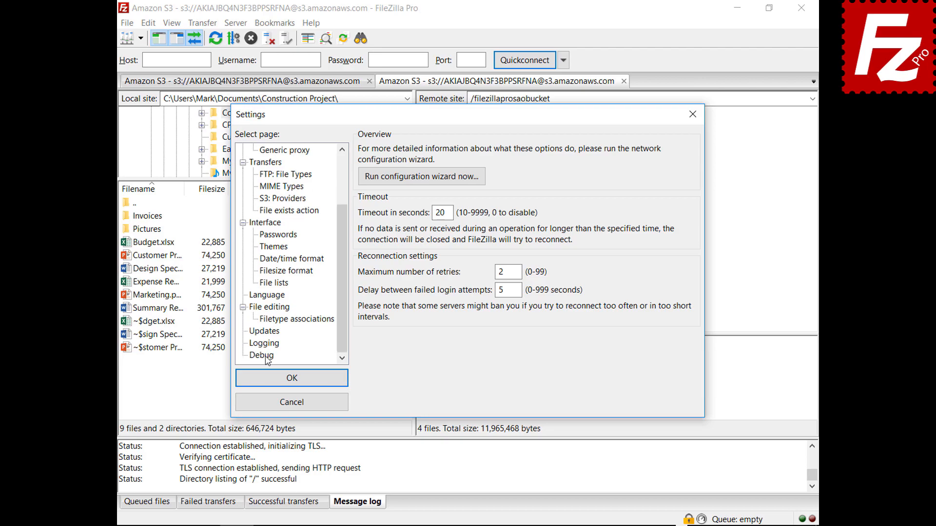
left_click(266, 344)
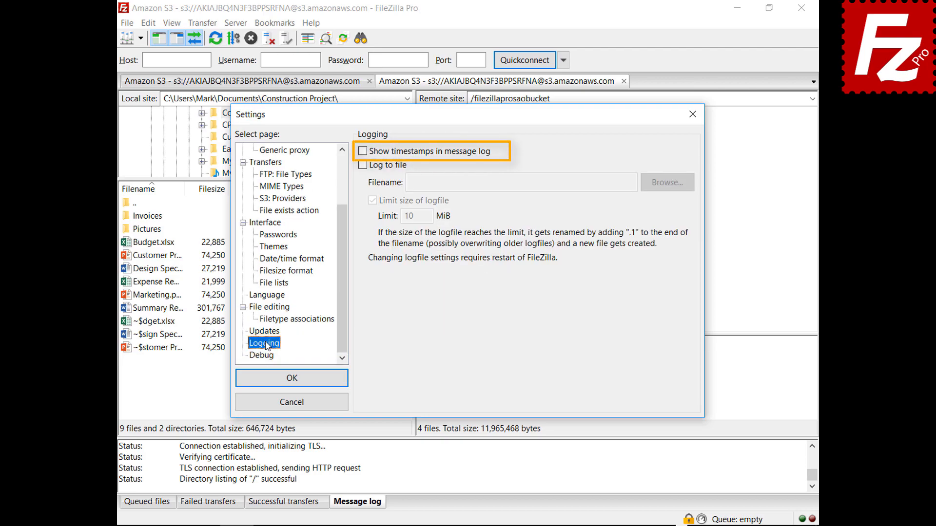
left_click(363, 153)
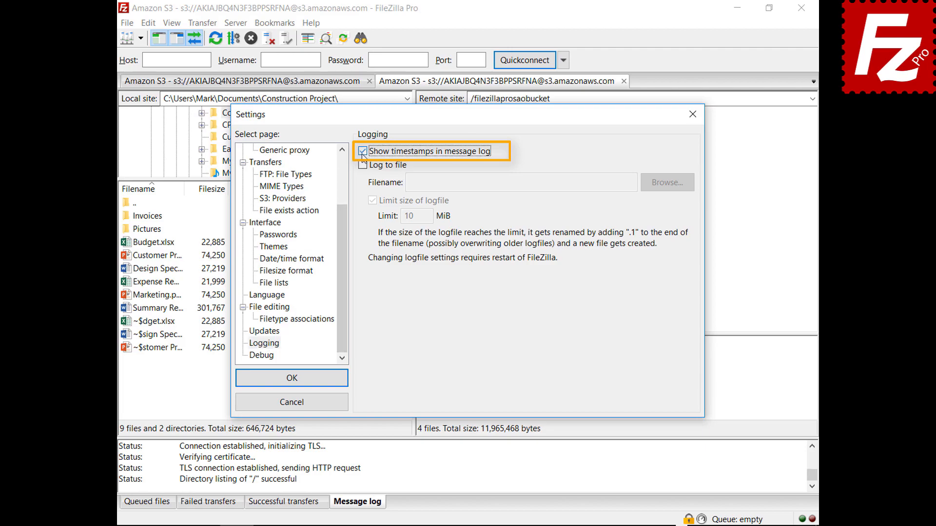
left_click(363, 166)
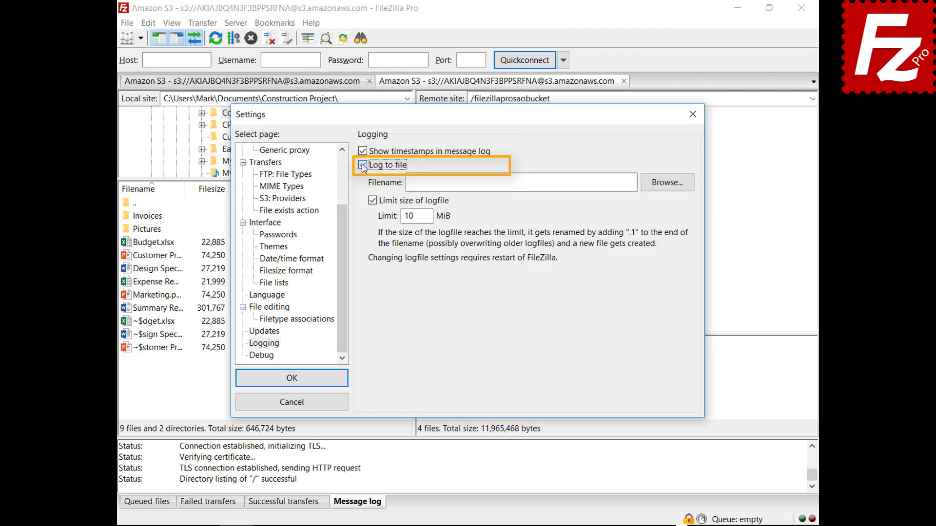
Save the log file as filezilla.log in Documents, then view the Debug settings.
left_click(666, 193)
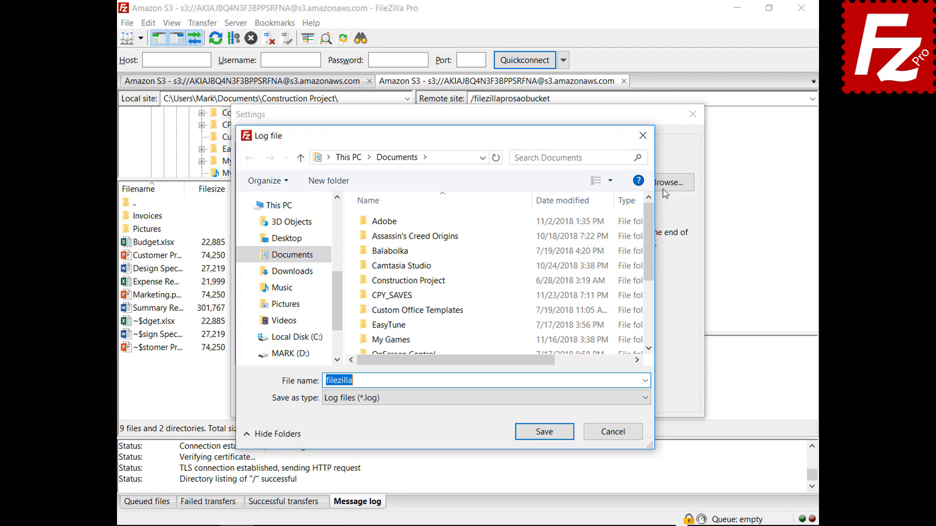
left_click(545, 434)
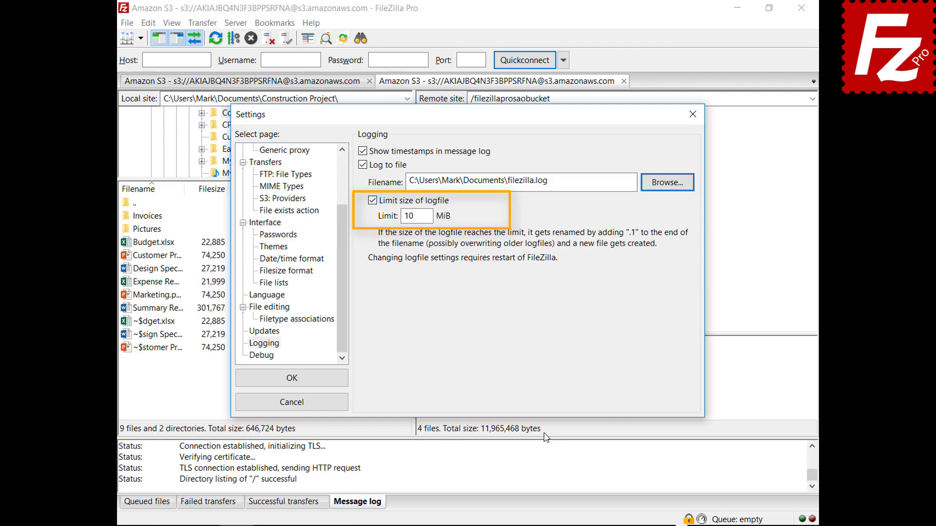
left_click(271, 357)
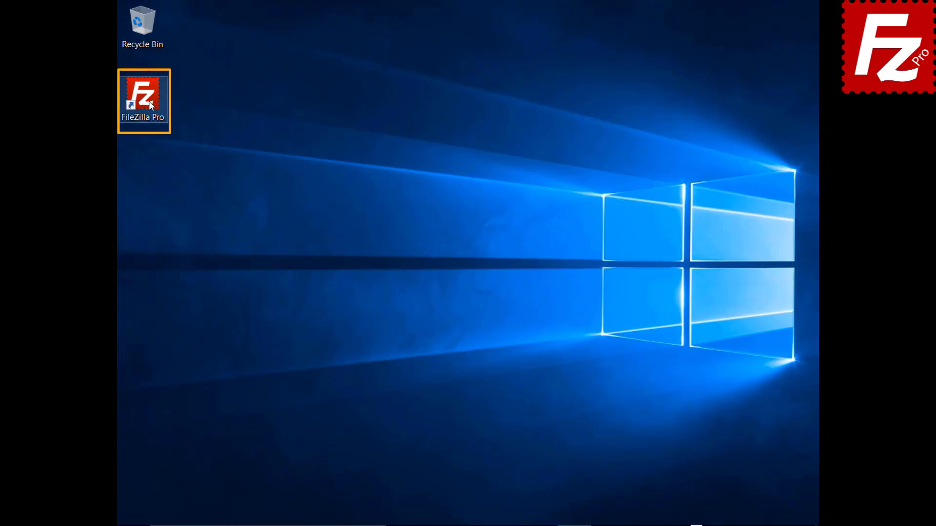
Relaunch FileZilla Pro and add a new Site Manager entry named Amazon EC2.
double_click(149, 102)
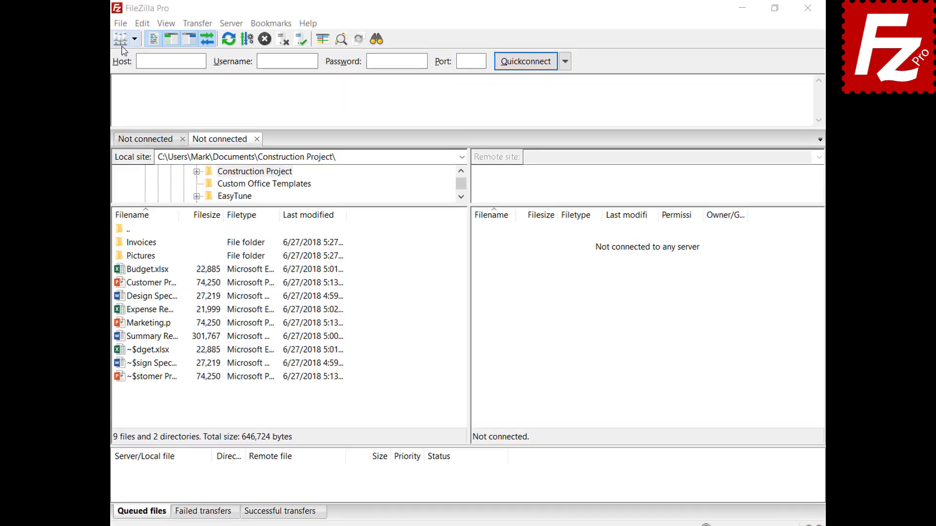
left_click(126, 24)
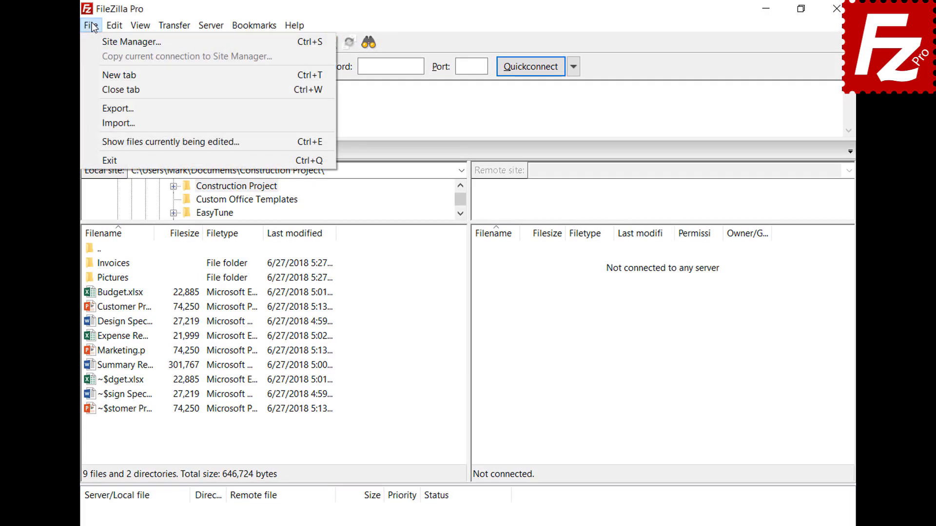
left_click(98, 39)
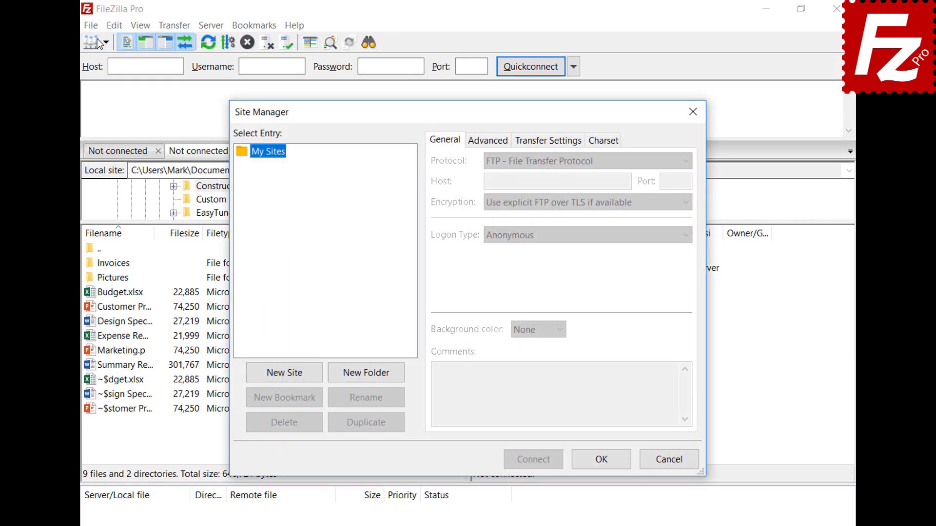
left_click(287, 376)
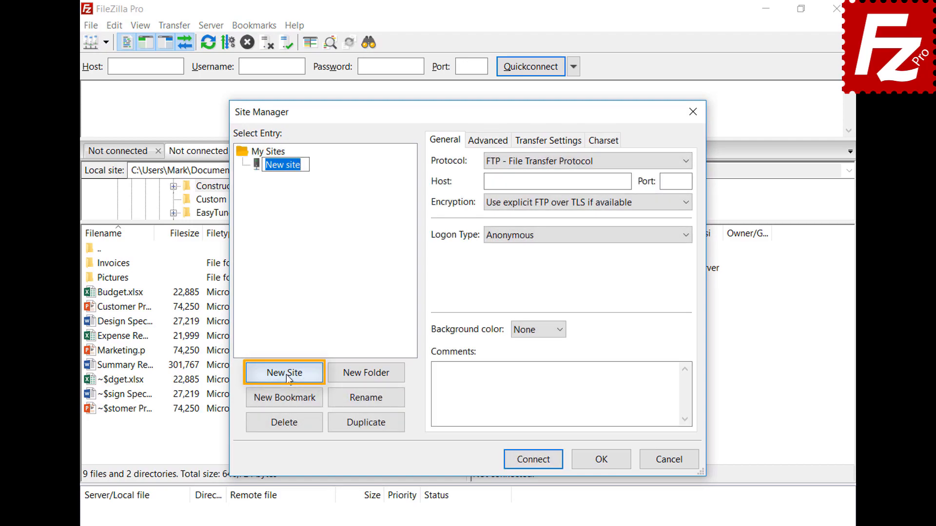
type("Amazon EC2")
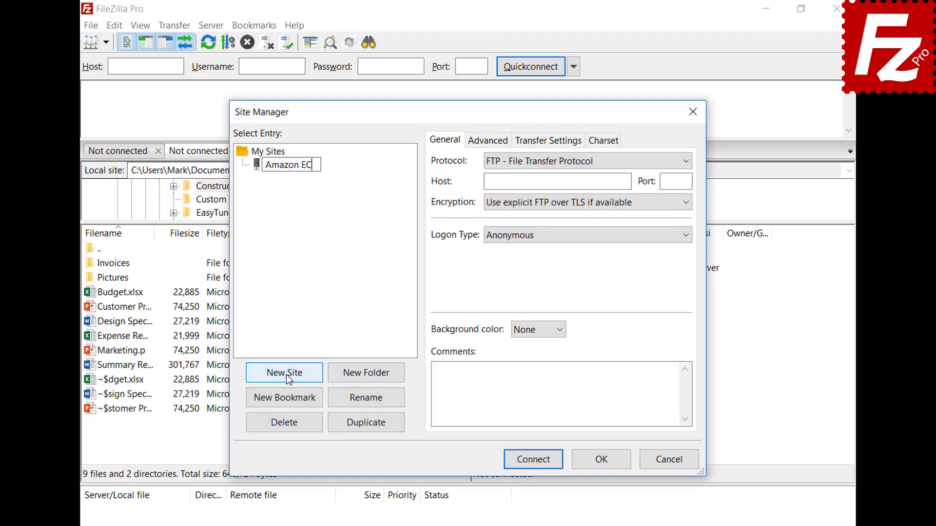
key("Tab")
Set the site's protocol to SFTP and paste in the EC2 host address.
left_click(687, 162)
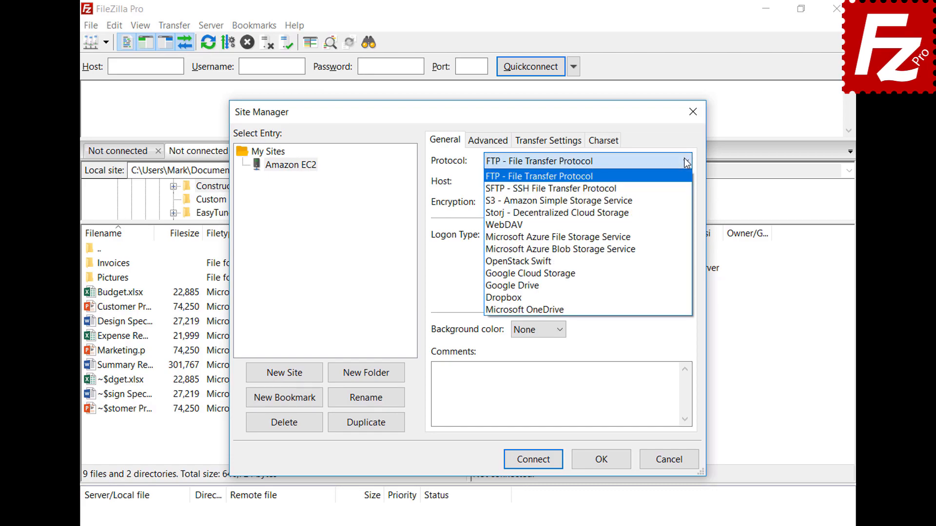
left_click(685, 188)
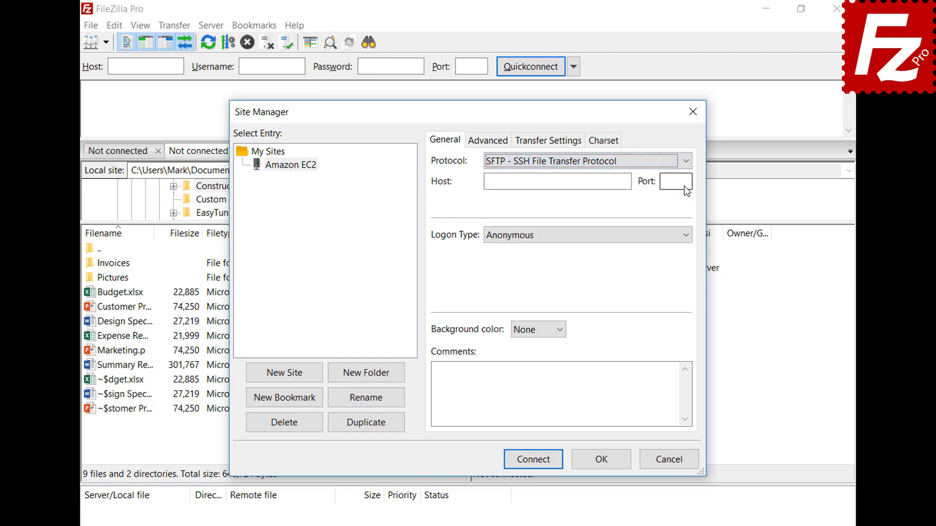
key("Tab")
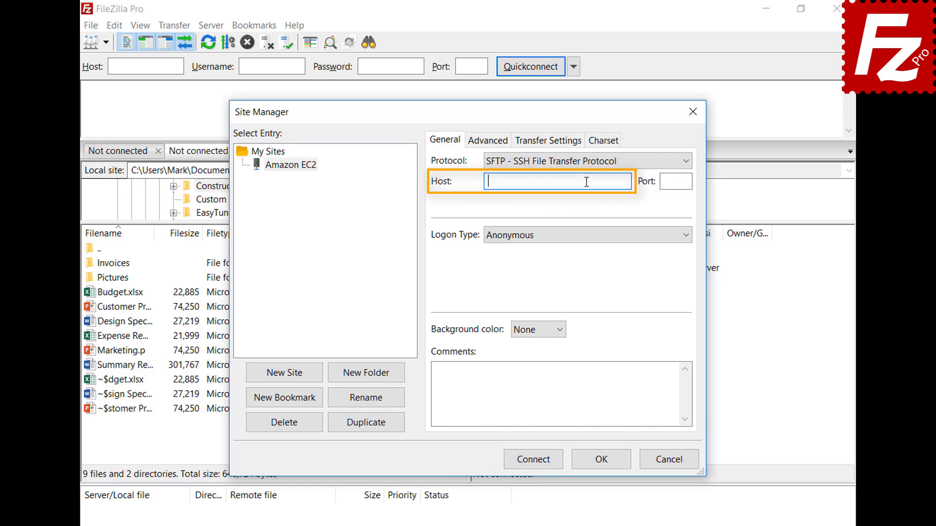
key("ctrl+v")
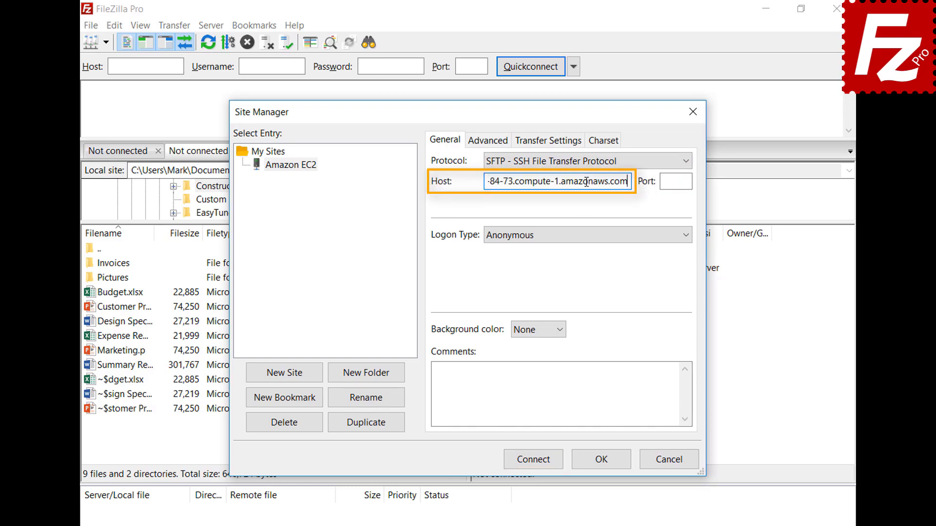
Use Key file logon with user ubuntu and AWSKeyPair.pem, then connect.
left_click(598, 239)
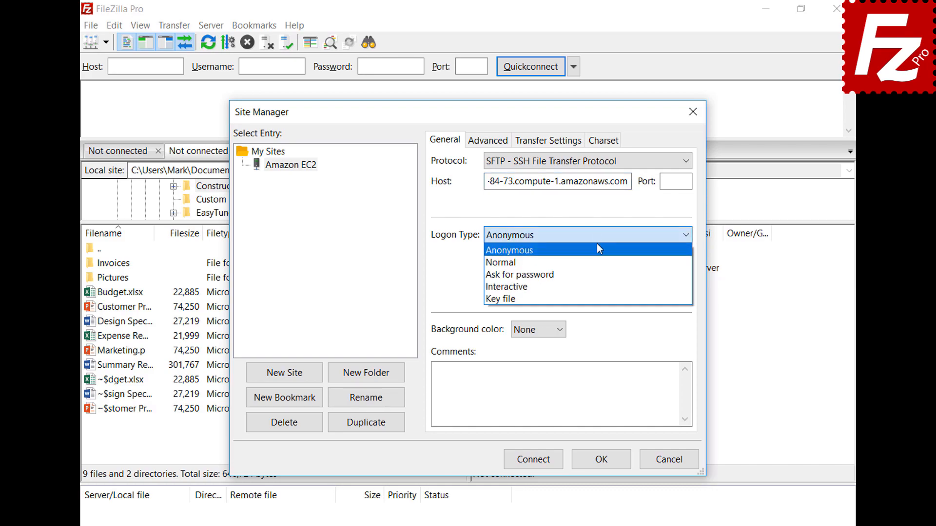
left_click(598, 299)
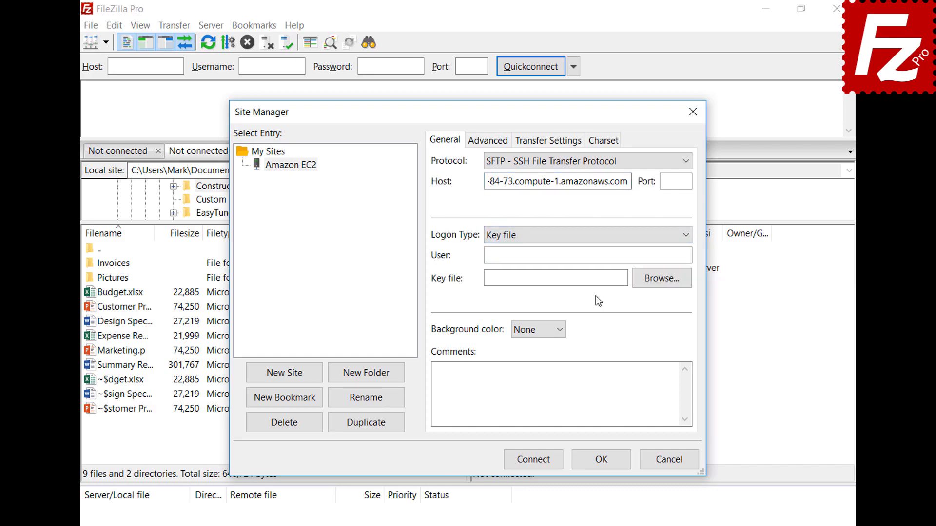
left_click(602, 257)
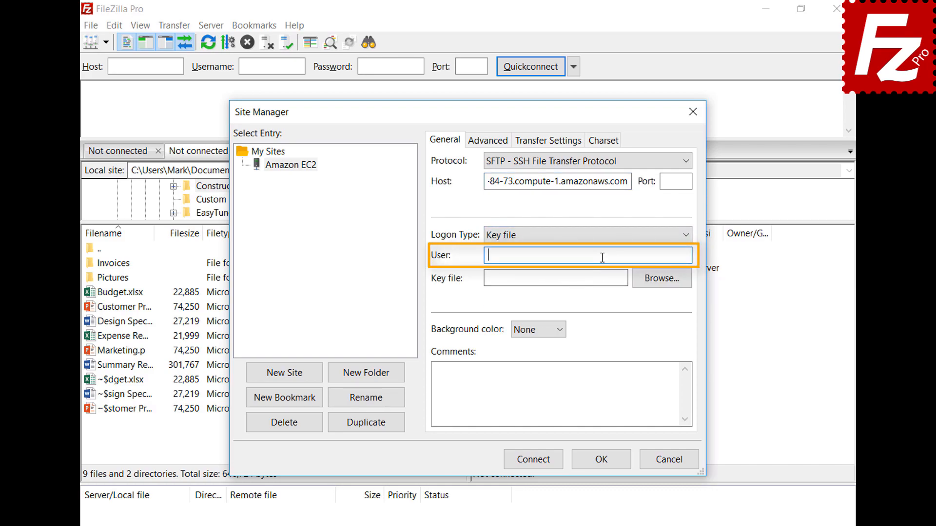
type("ubuntu")
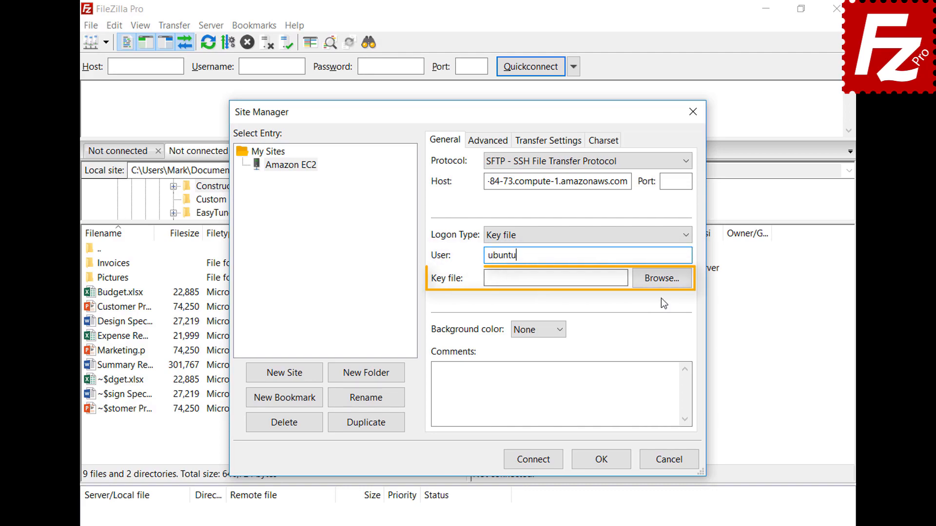
left_click(661, 278)
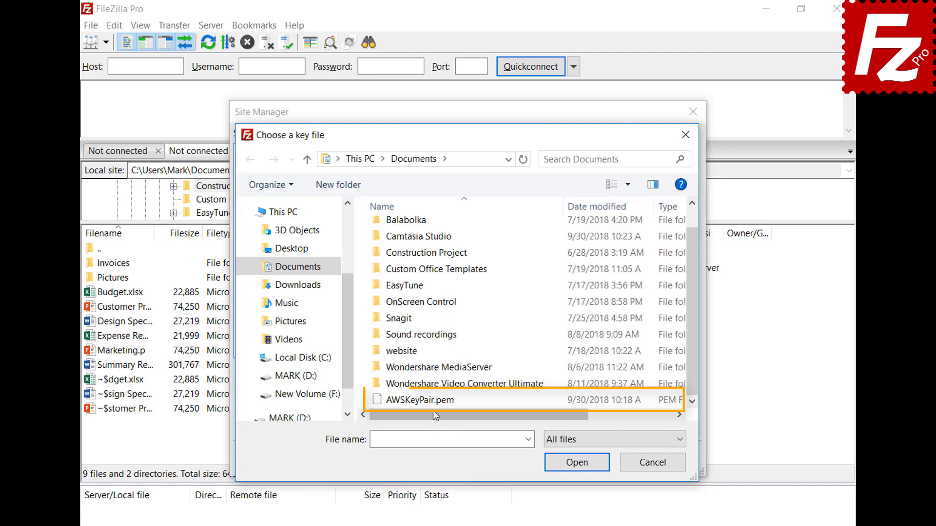
double_click(436, 400)
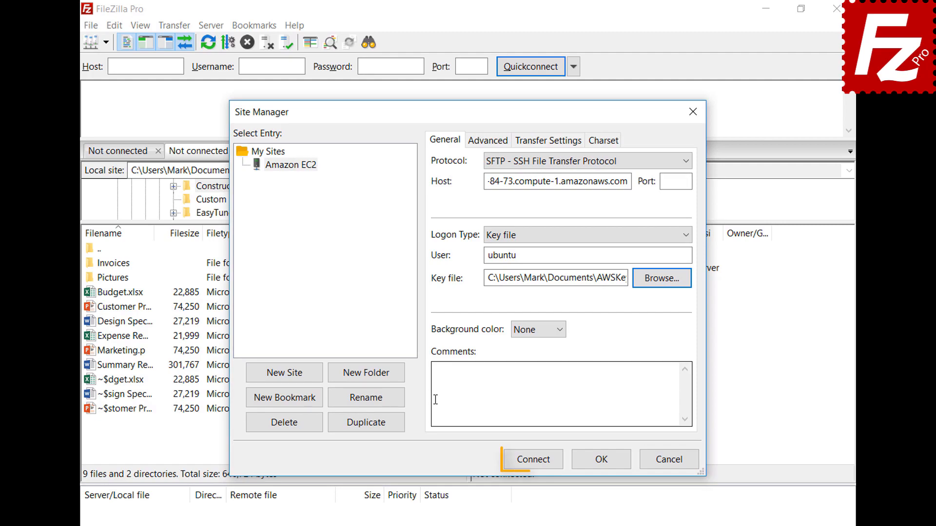
left_click(536, 464)
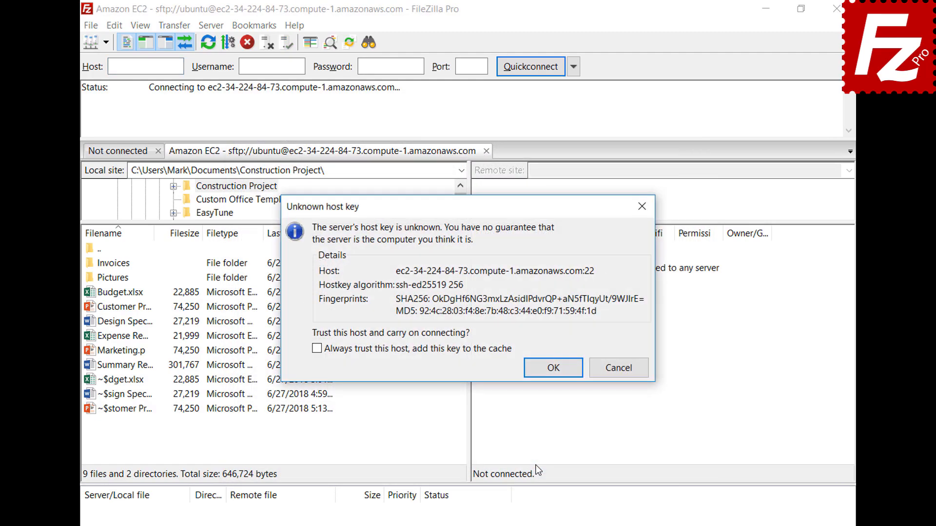
Always trust the Amazon EC2 host key, adding it to the cache, and continue.
left_click(318, 349)
left_click(554, 370)
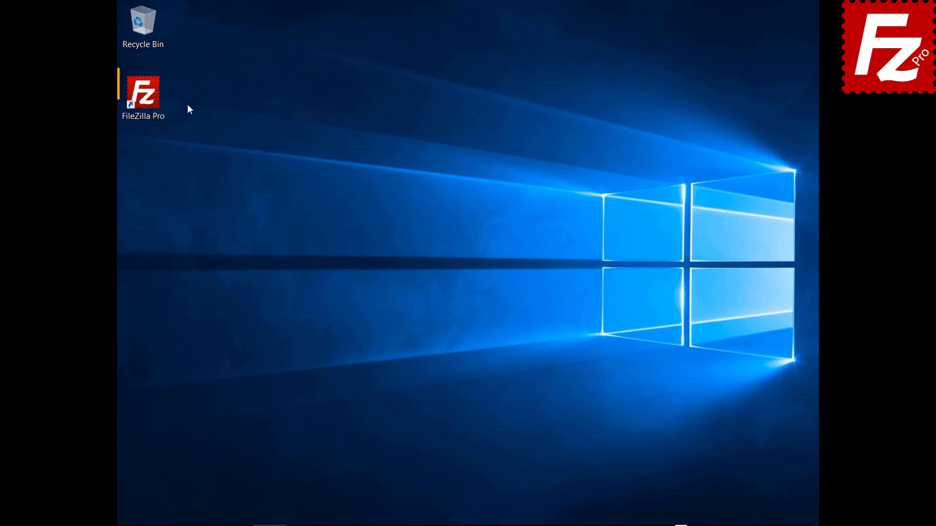
Launch FileZilla Pro and add a new Site Manager entry named S3 Connection.
double_click(151, 104)
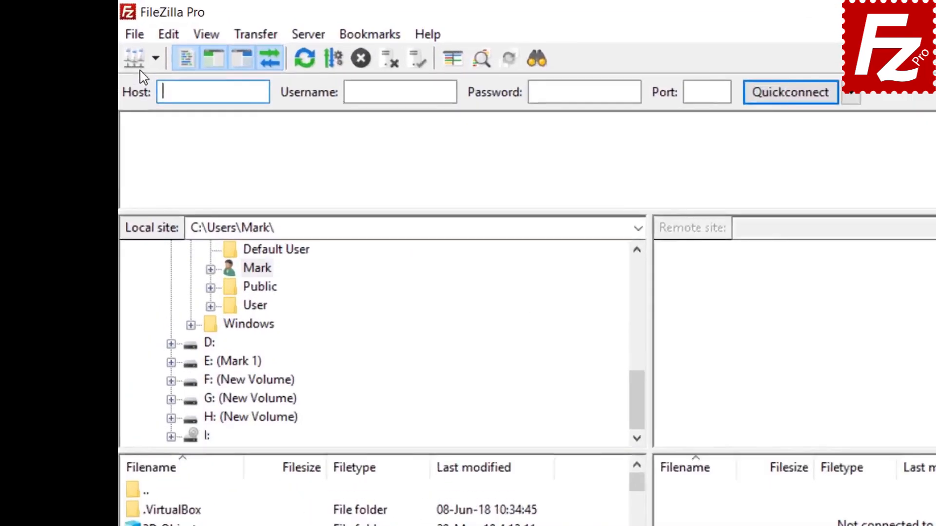
left_click(130, 25)
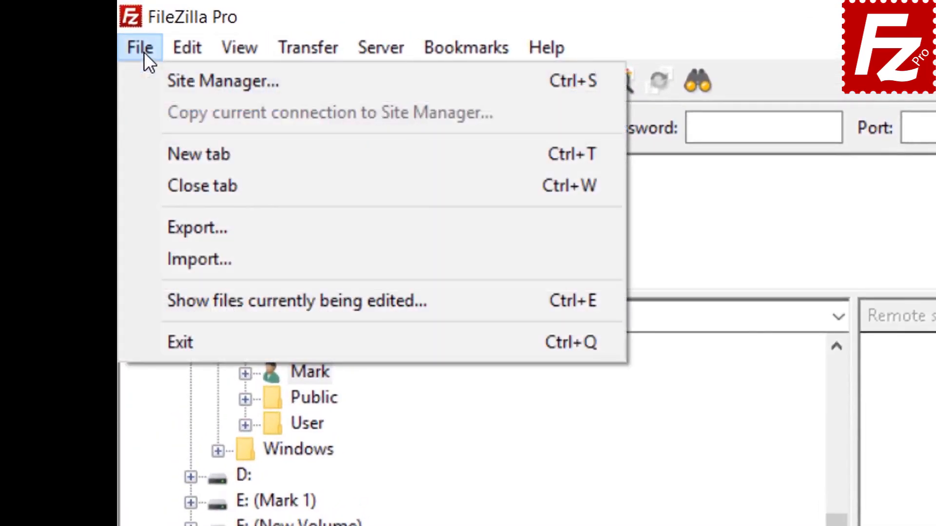
left_click(174, 83)
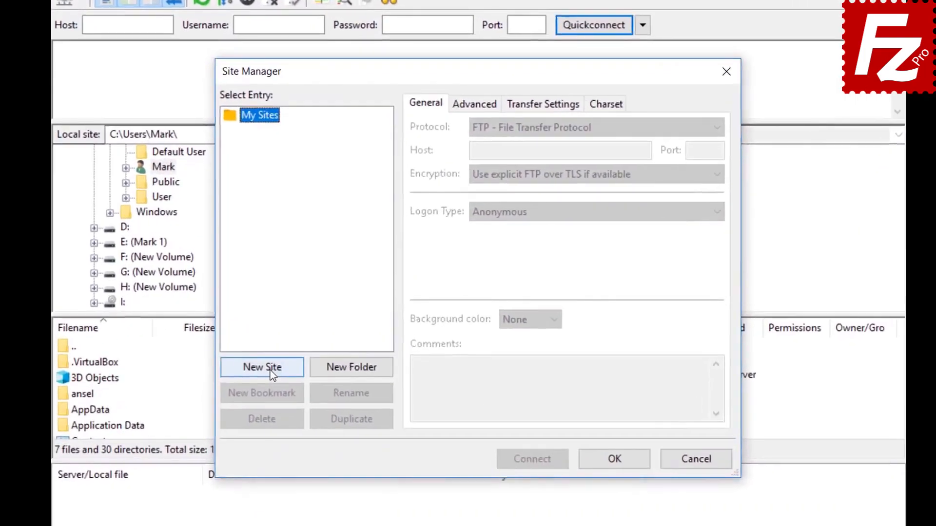
left_click(331, 397)
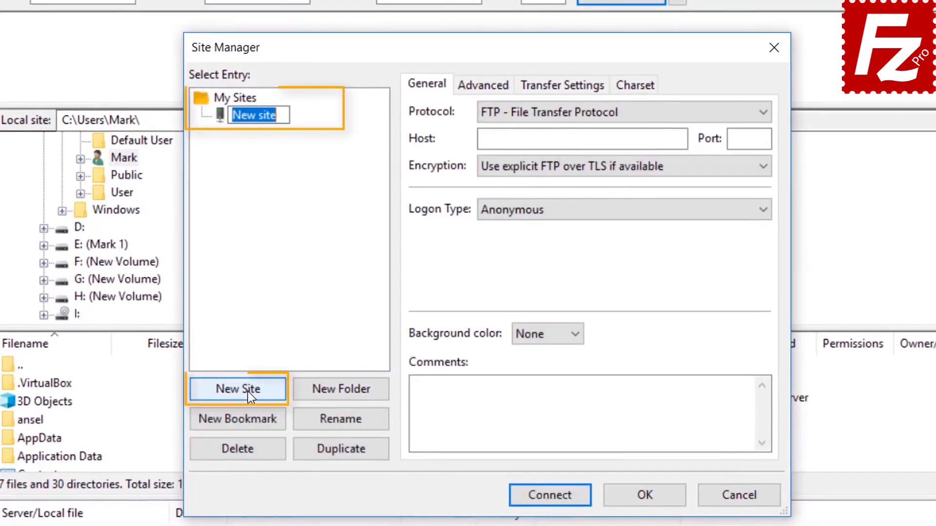
type("S3 C")
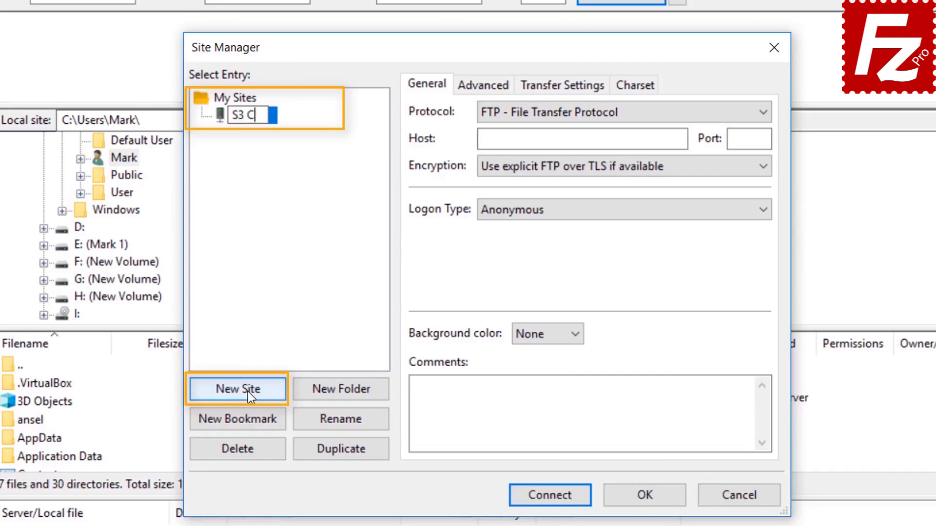
type("onnection")
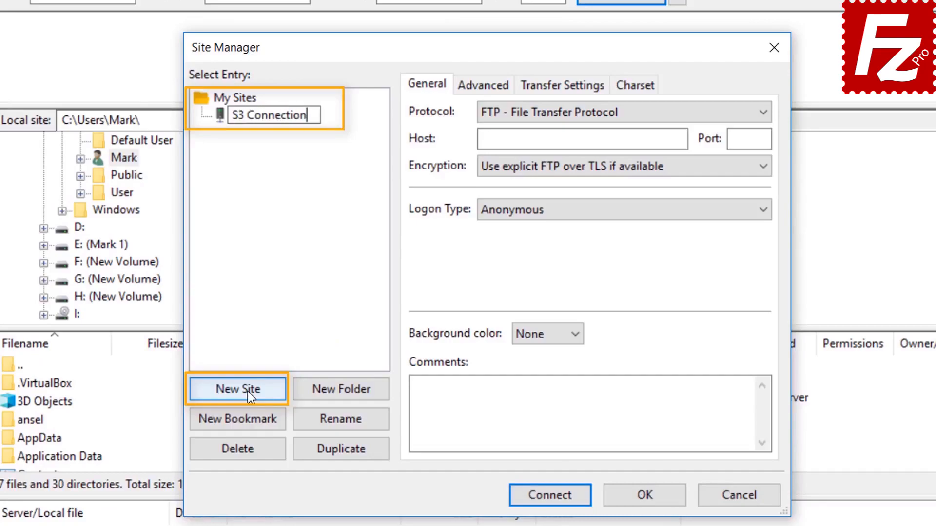
key("Return")
Set protocol Amazon S3 with Normal logon, paste both access keys, and connect.
left_click(604, 113)
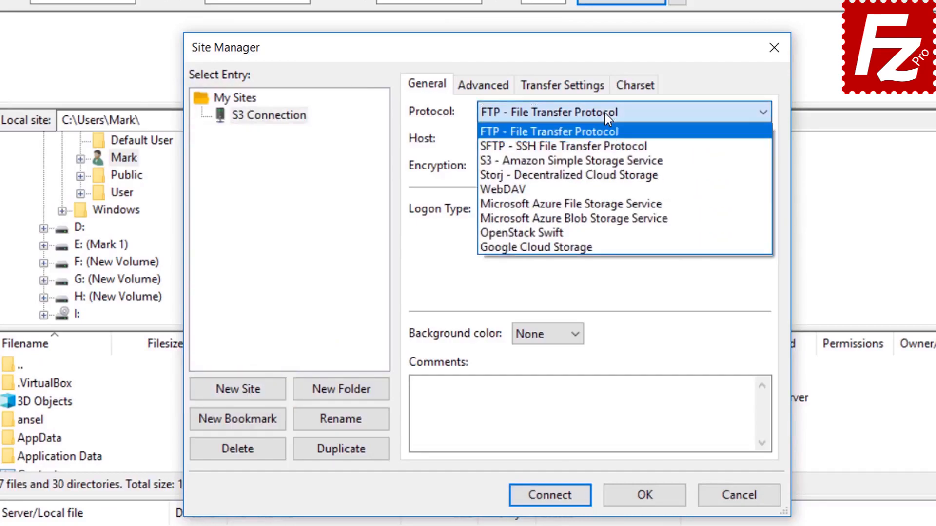
left_click(607, 161)
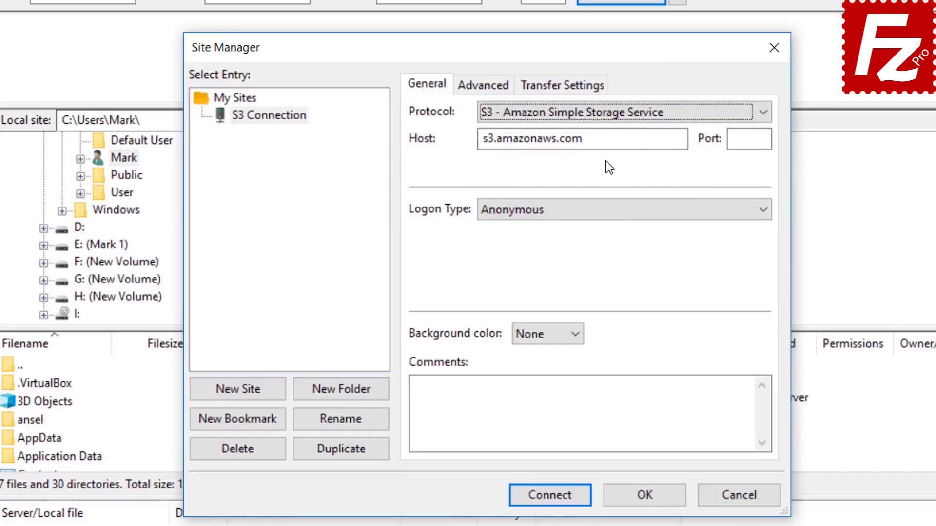
left_click(600, 211)
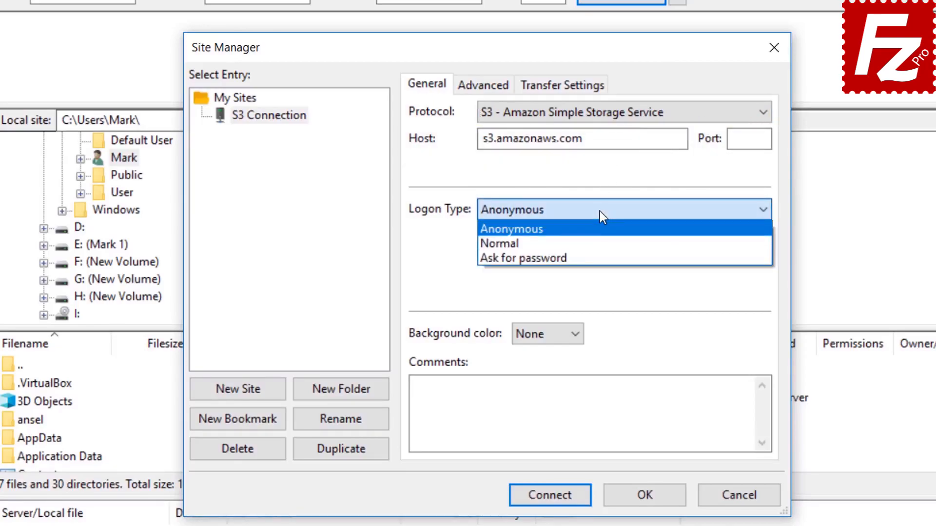
left_click(599, 241)
left_click(600, 241)
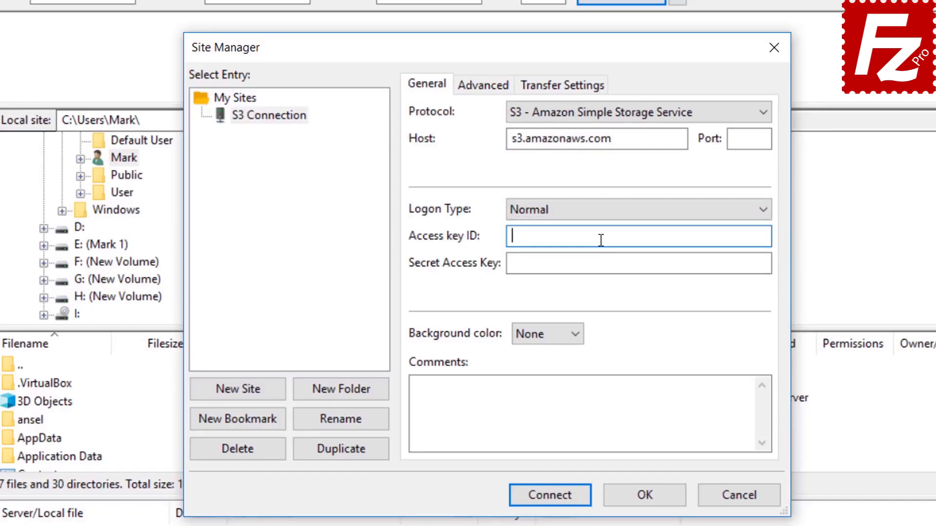
key("ctrl+v")
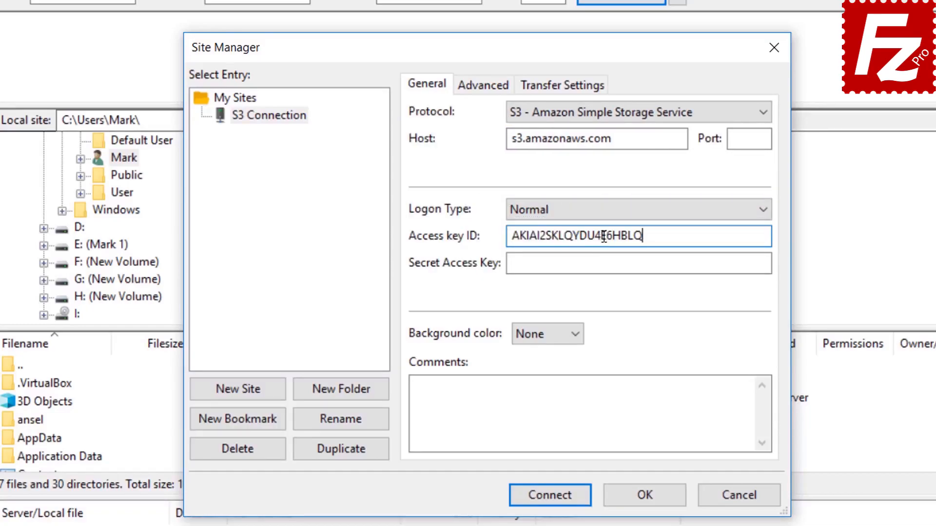
left_click(606, 263)
key("ctrl+v")
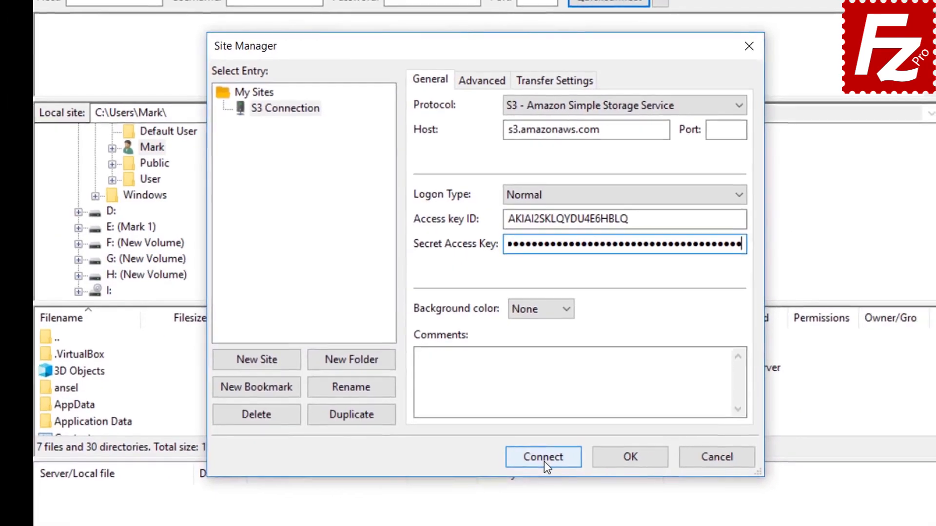
left_click(544, 461)
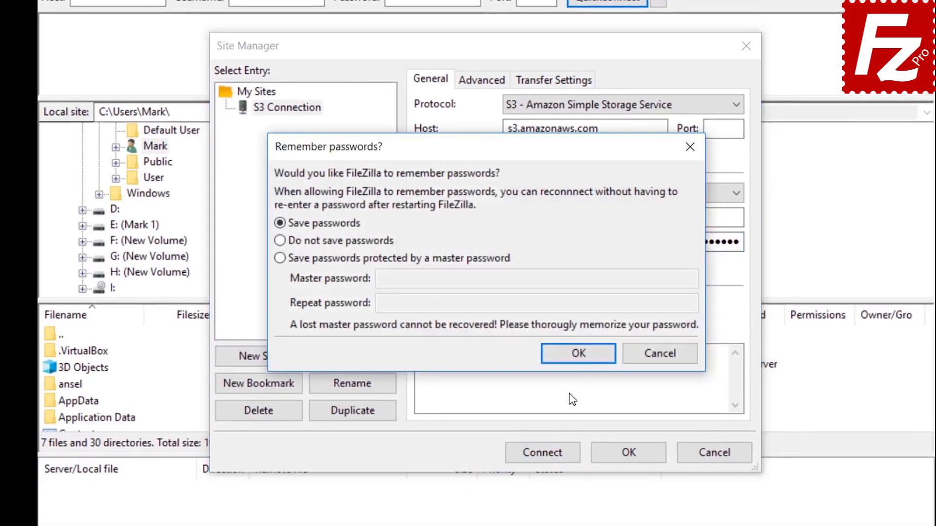
Keep Save passwords to finish connecting, then later relaunch FileZilla Pro.
left_click(578, 354)
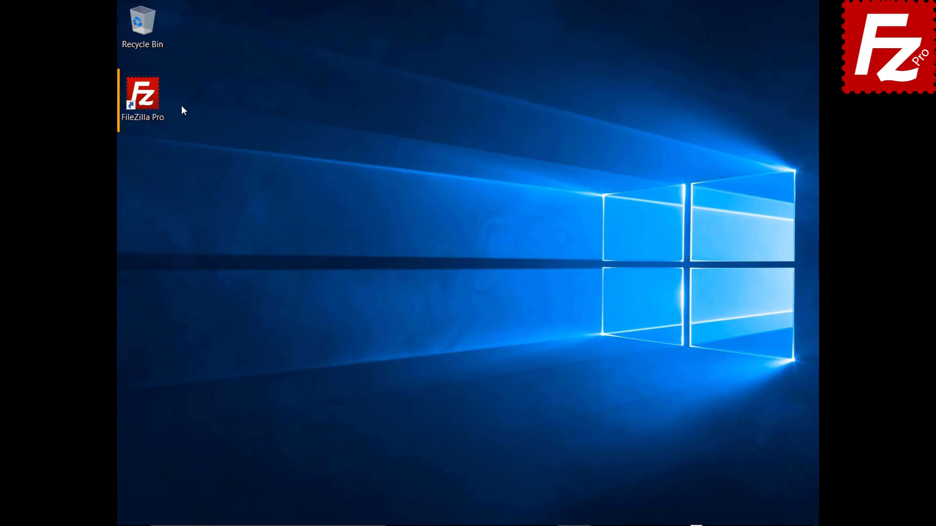
double_click(148, 101)
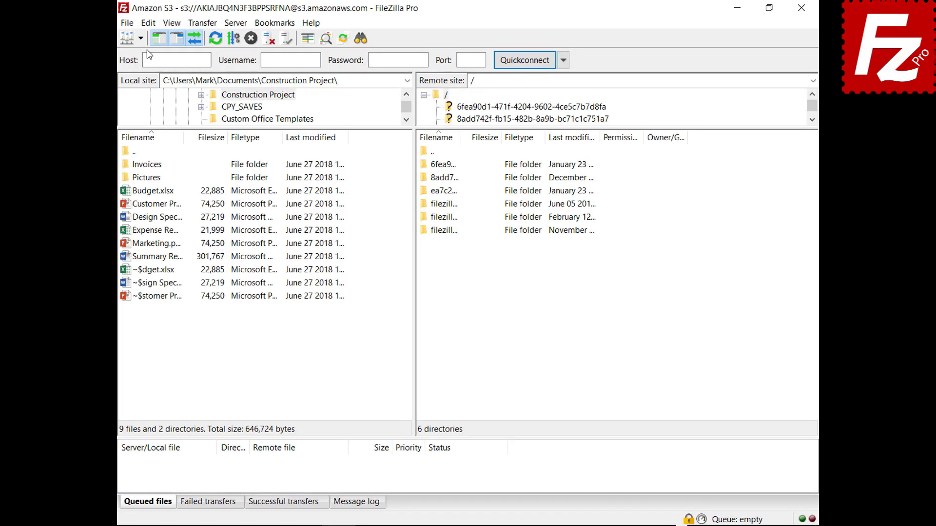
In the S3: Providers settings, add a DigitalOcean provider and start a new region entry.
left_click(148, 22)
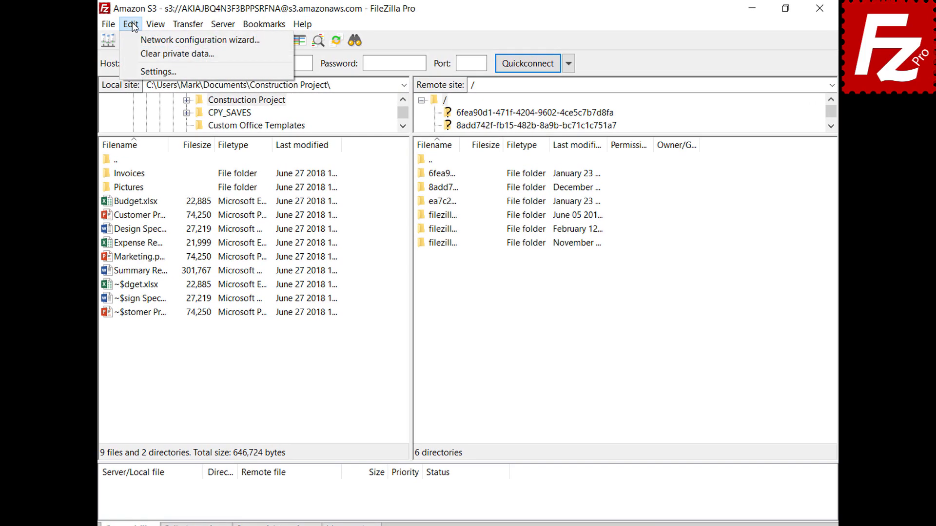
left_click(138, 72)
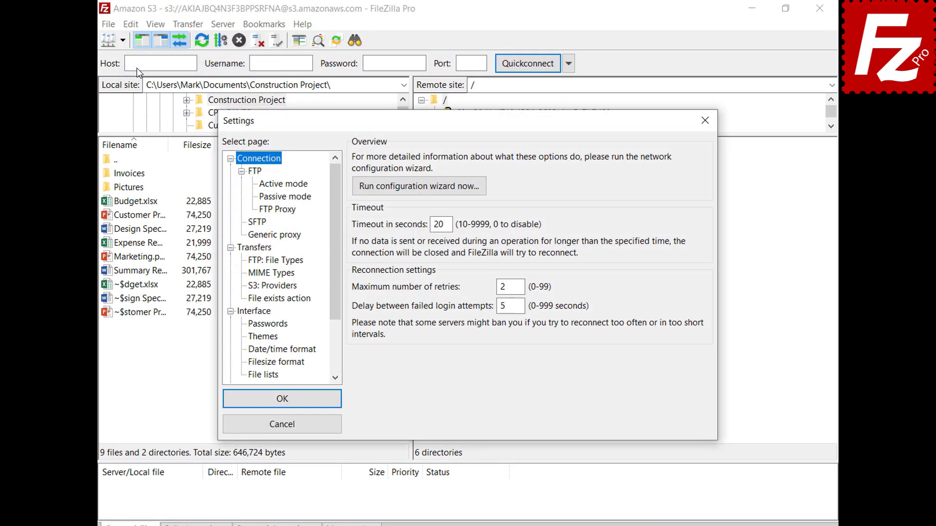
left_click(253, 287)
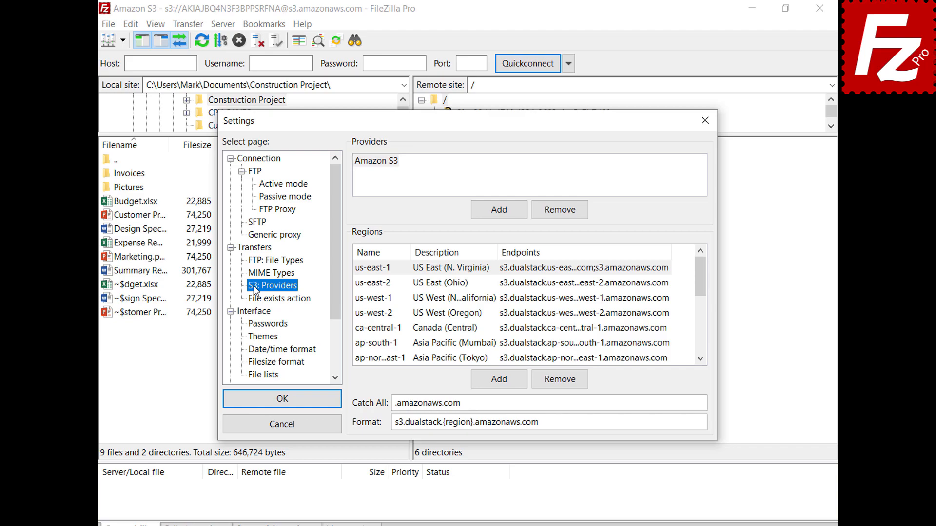
left_click(498, 218)
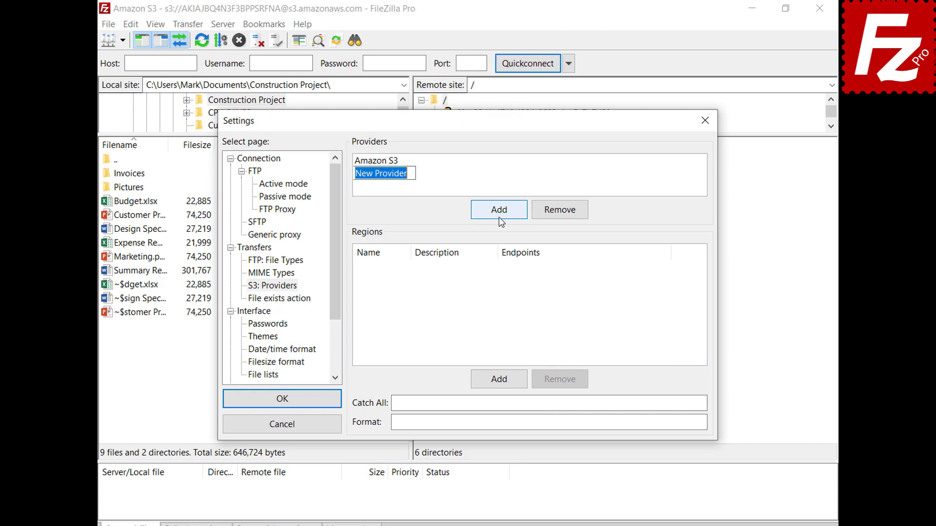
type("DigitalO")
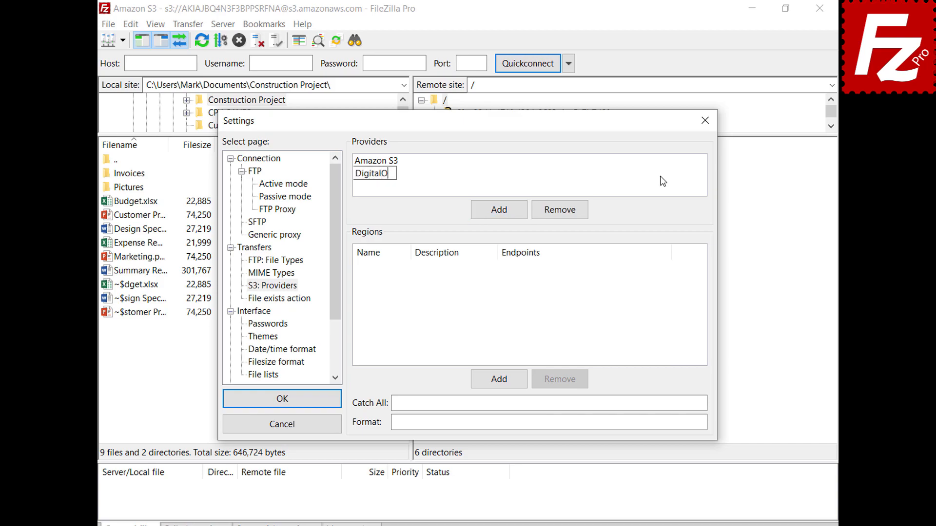
type("cean")
key("Return")
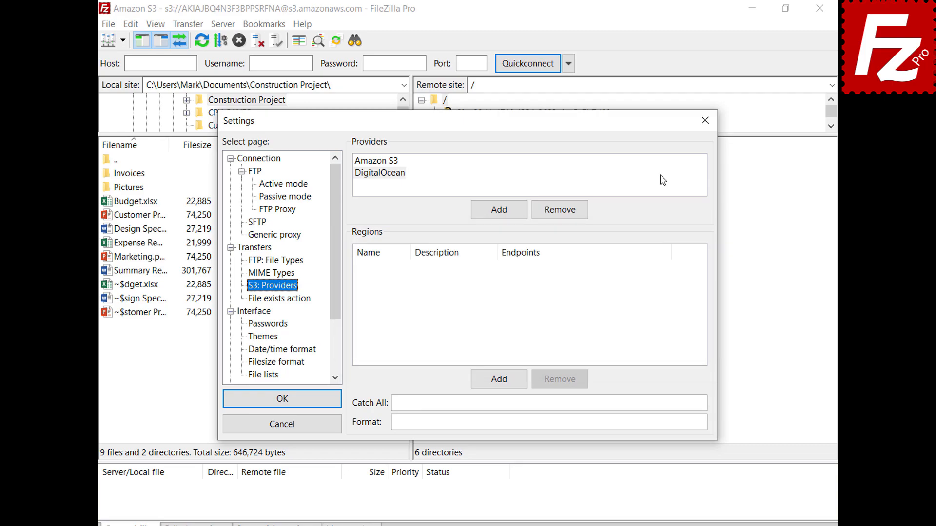
left_click(503, 386)
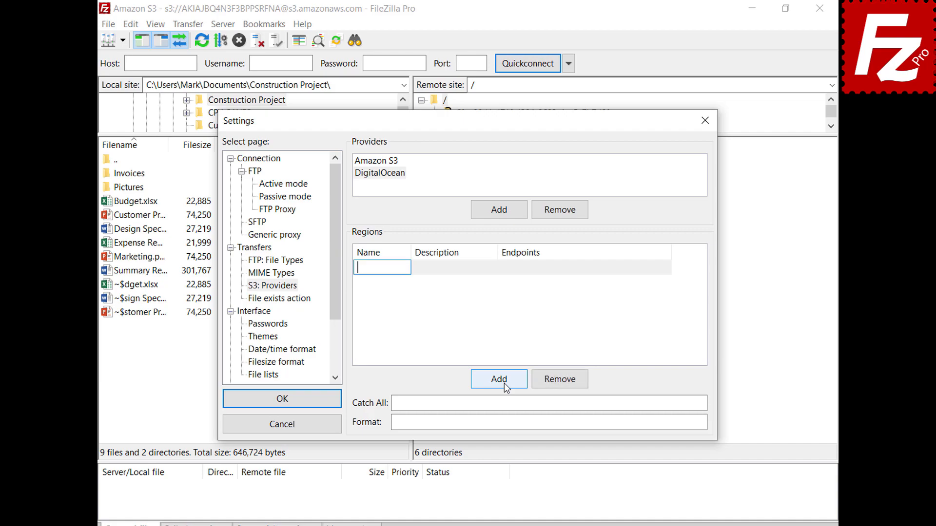
Add regions nyc3 (New York 3) and sgp1 (Singapore 1) with their pasted endpoints.
type("nyc3")
left_click(495, 268)
type("New York 3")
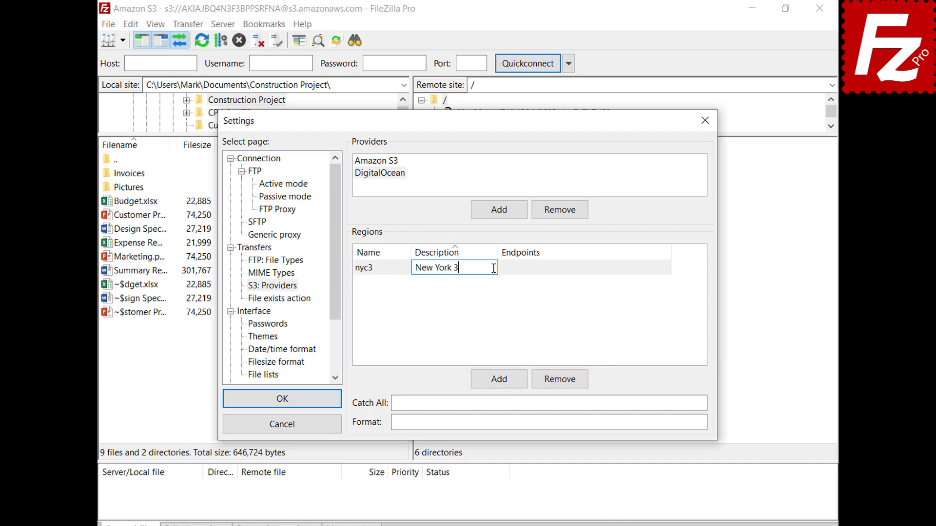
left_click(668, 268)
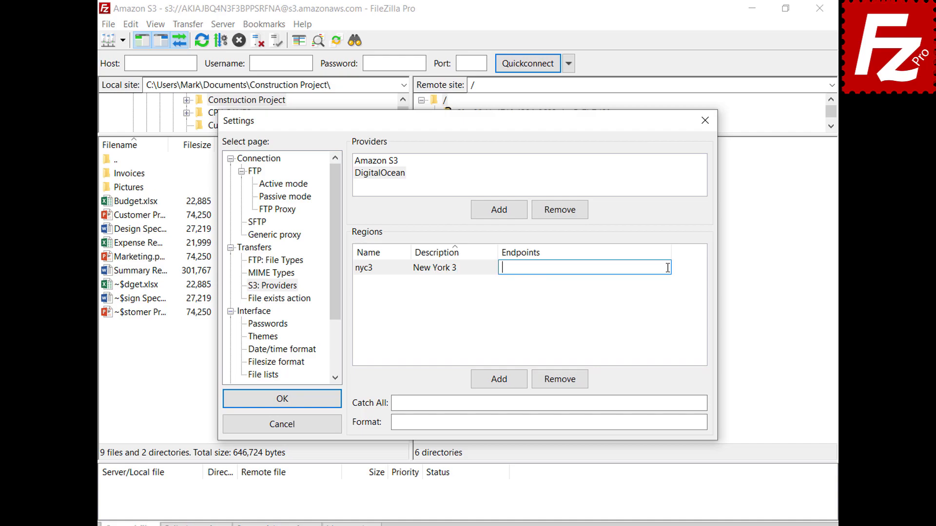
type("nyc3.digitaloceanspaces.com")
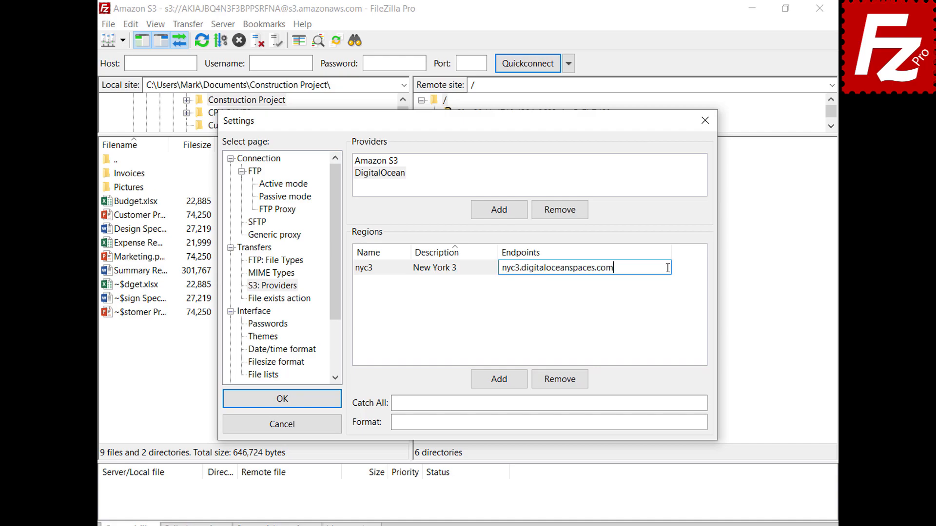
key("Return")
left_click(501, 385)
type("sgp")
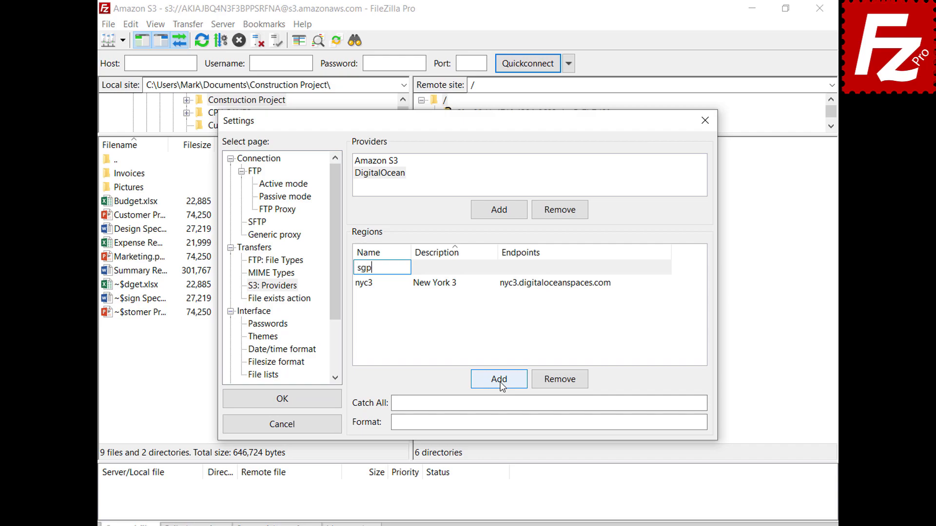
type("1")
left_click(493, 267)
type("Singapore 1")
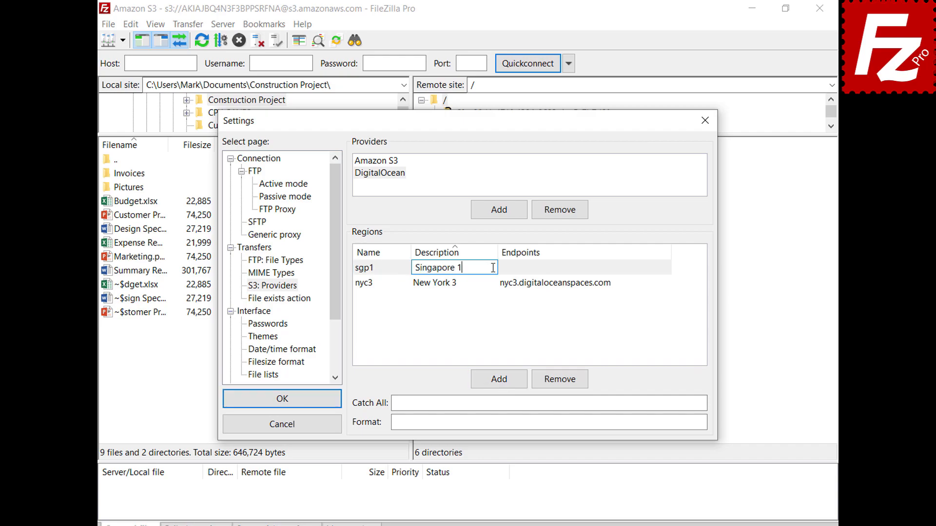
key("Tab")
type("sgp1.digitaloceanspaces.com")
key("Return")
Add regions ams3 (Amsterdam 3) and sfo2 (San Francisco 2) with their pasted endpoints.
left_click(503, 384)
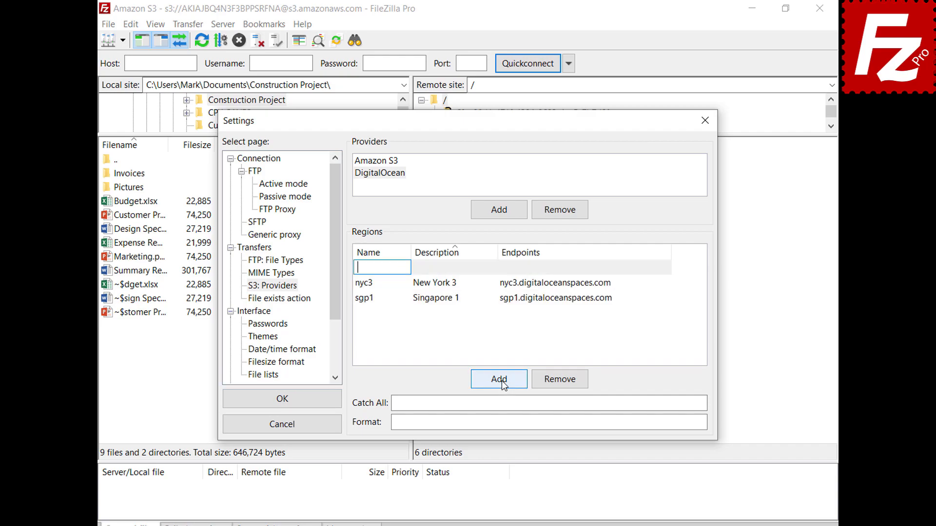
type("ams3")
key("Tab")
type("Amsterdam ")
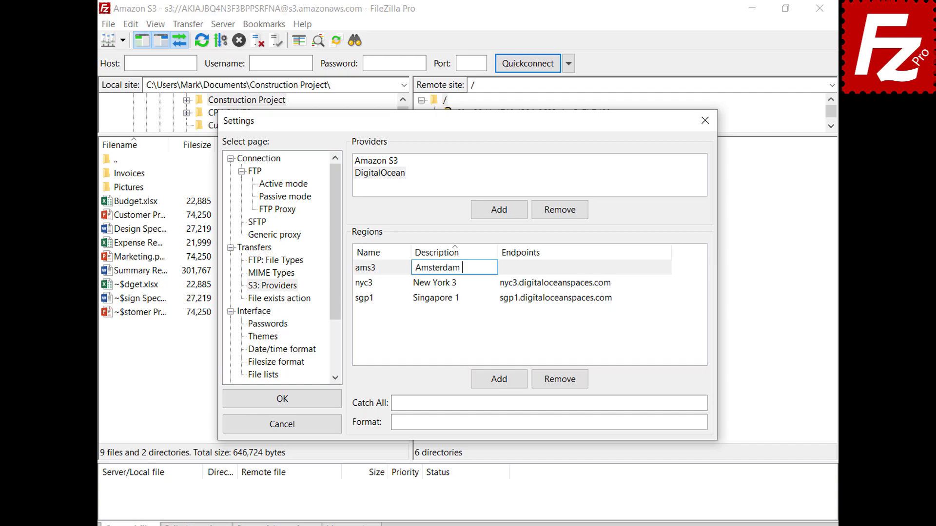
type("3")
key("Tab")
type("ams3.digitaloceanspaces.com")
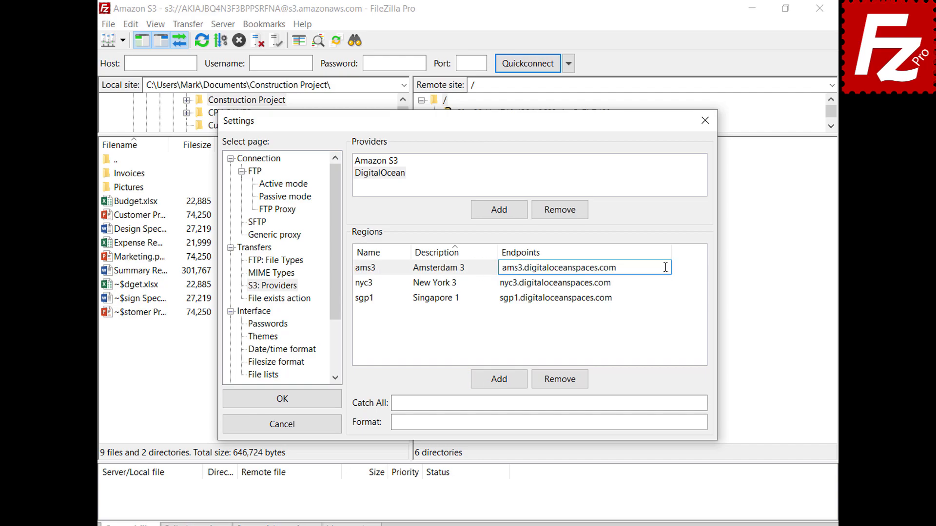
key("Return")
left_click(498, 385)
type("sfo2")
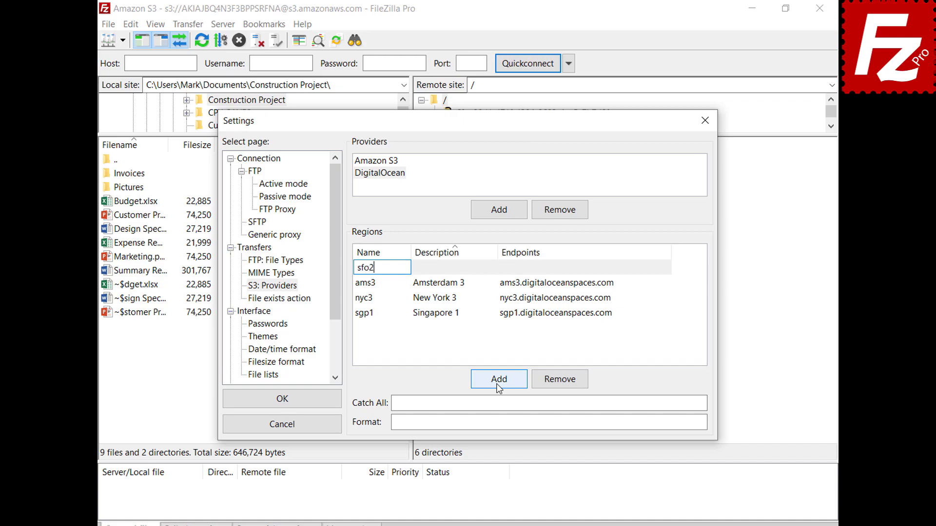
key("Tab")
type("San Francisco 2")
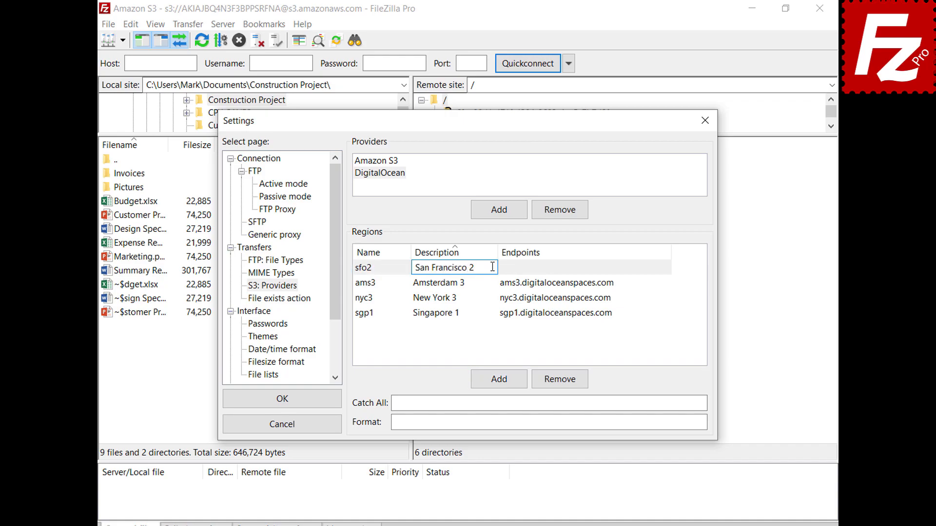
key("Tab")
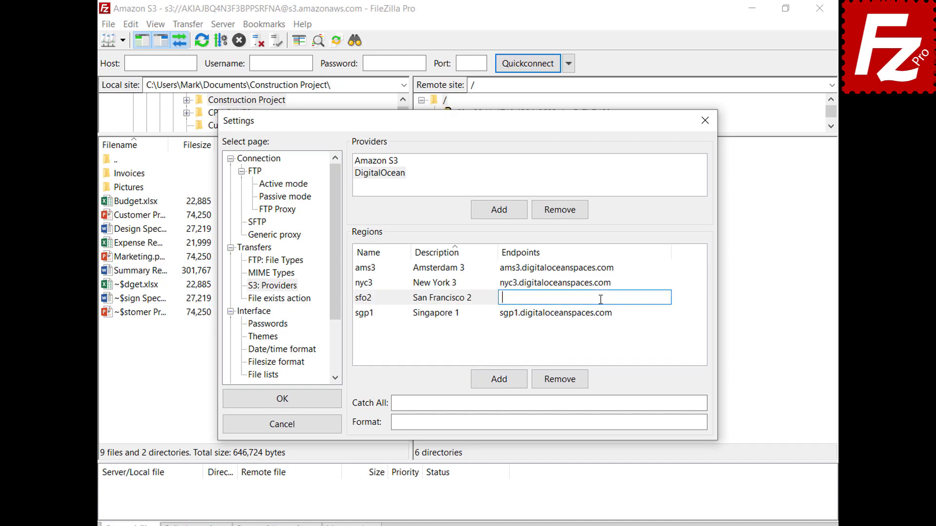
type("sfo2.digitaloceanspaces.com")
key("Return")
Set Catch All to .digitaloceanspaces.com and paste the bucket-and-region address format.
left_click(680, 403)
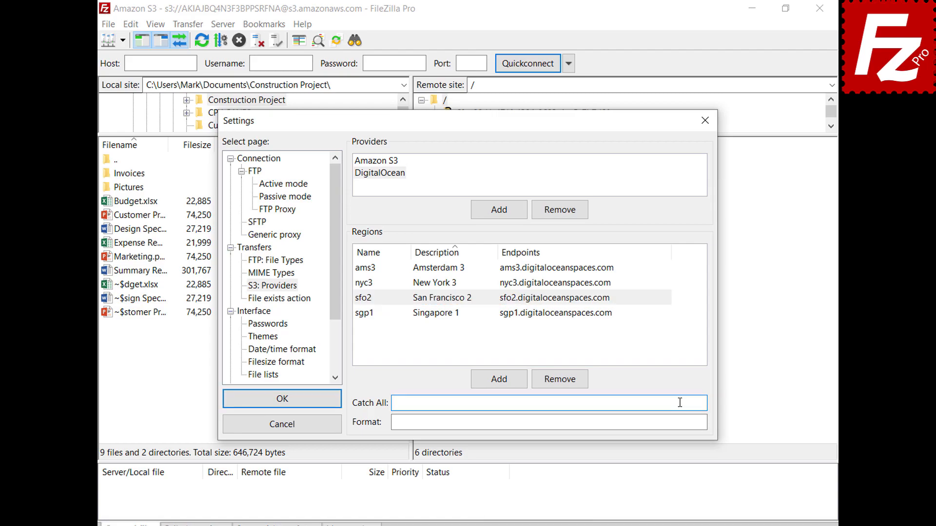
type(".digitaloceanspaces.com")
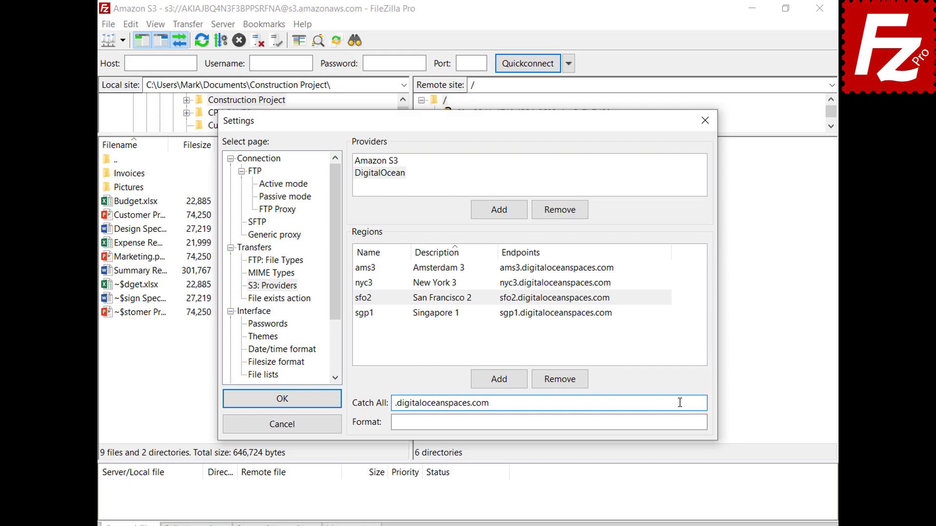
left_click(683, 422)
type("{BUCKET}.{REGION}.digitaloceanspaces.com")
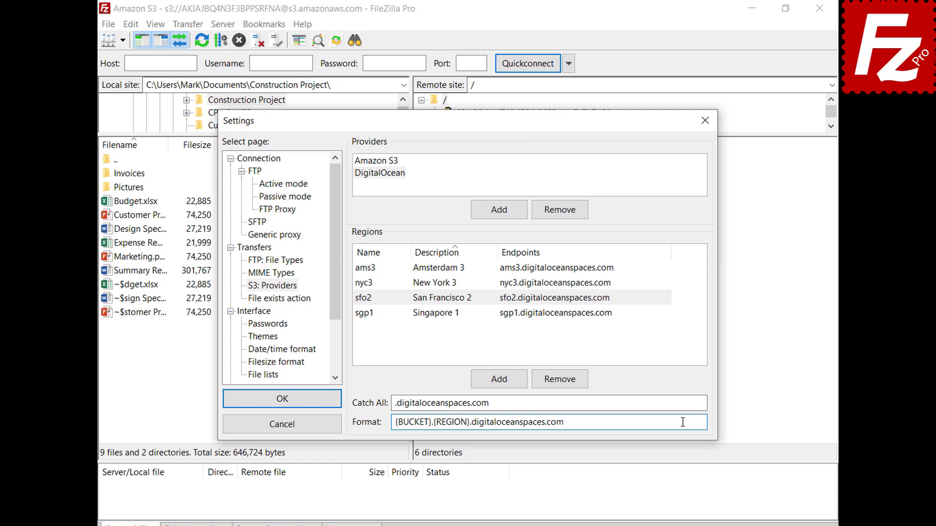
Save the provider settings and create a new site named Digital Ocean.
left_click(279, 401)
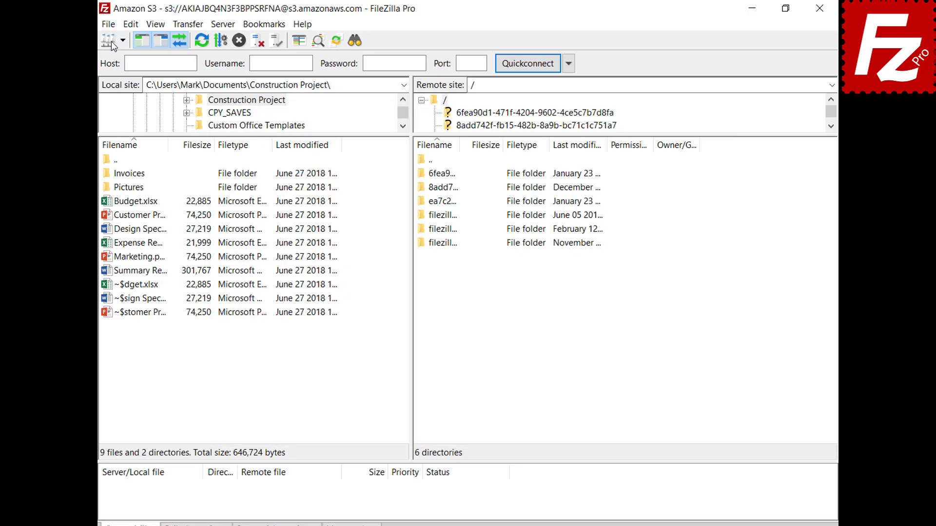
left_click(110, 26)
left_click(112, 41)
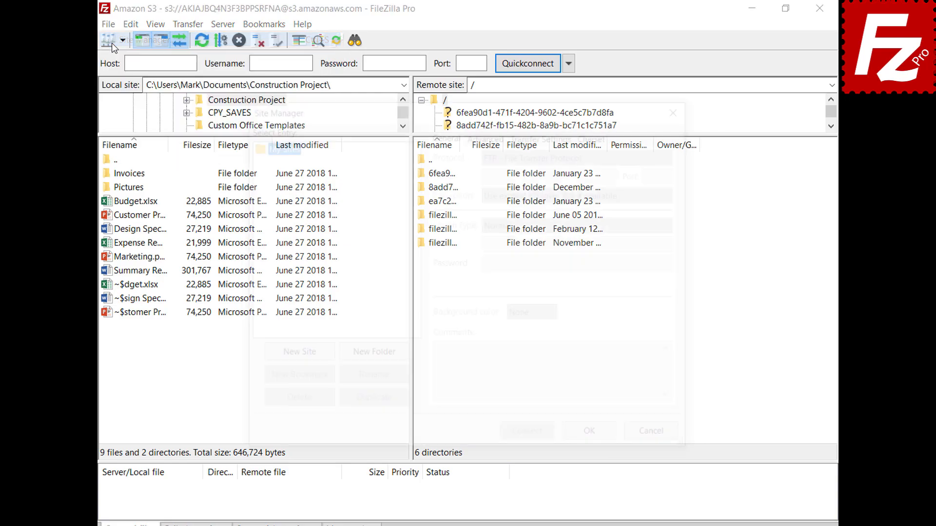
left_click(297, 362)
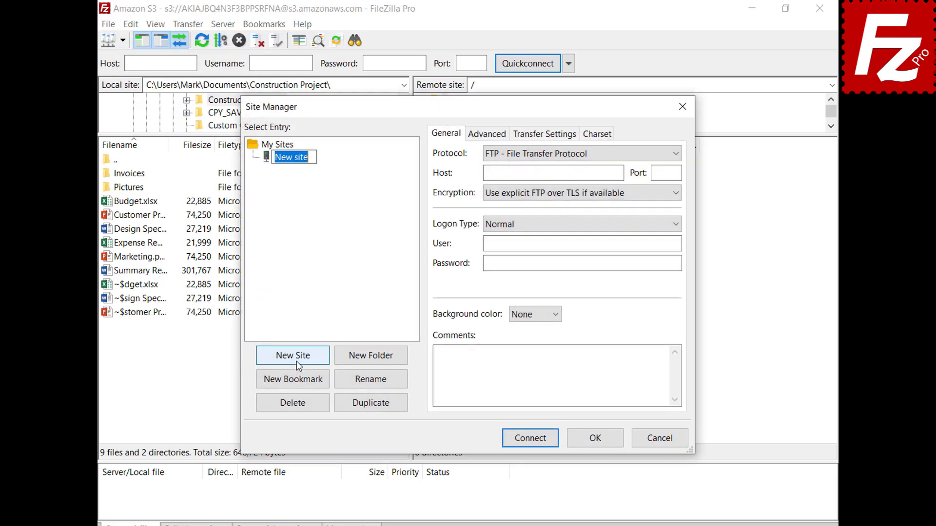
type("Digital Ocean")
key("Tab")
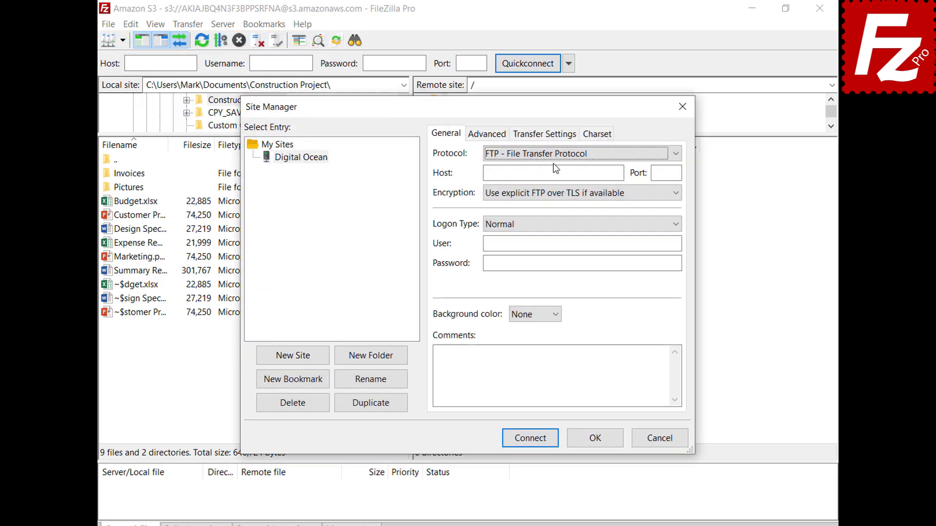
Use S3 with host sfo3.digitaloceanspaces.com, paste both access keys, and connect.
left_click(554, 156)
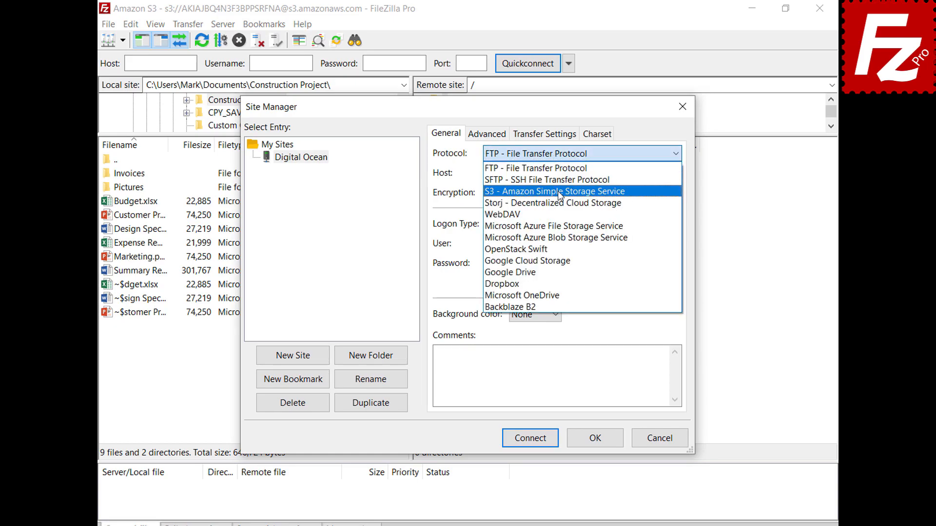
left_click(558, 191)
key("Tab")
key("BackSpace")
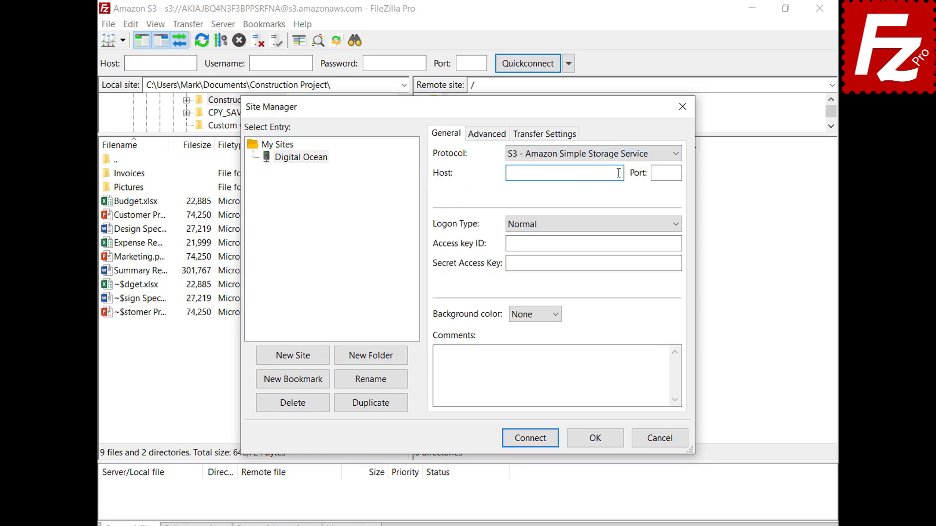
type("sfo3.digitaloceanspaces.com")
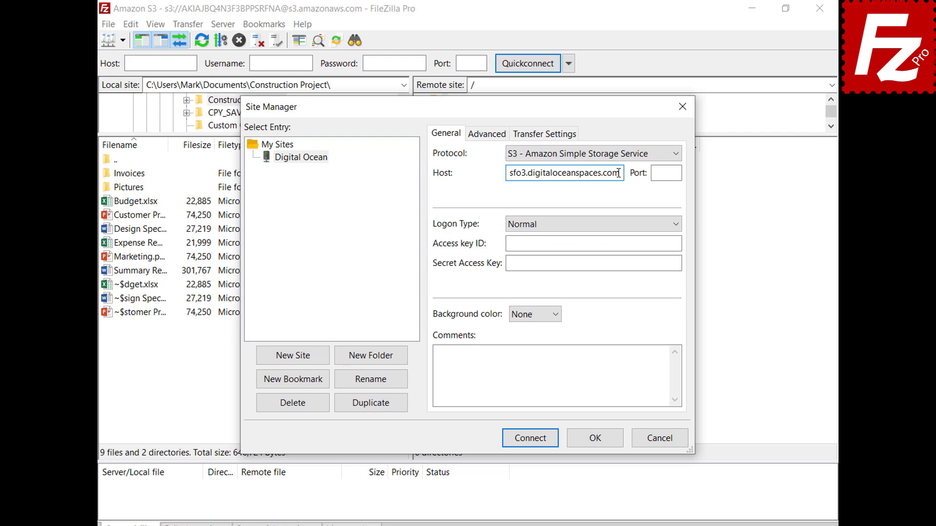
left_click(678, 244)
key("ctrl+v")
left_click(677, 264)
key("ctrl+v")
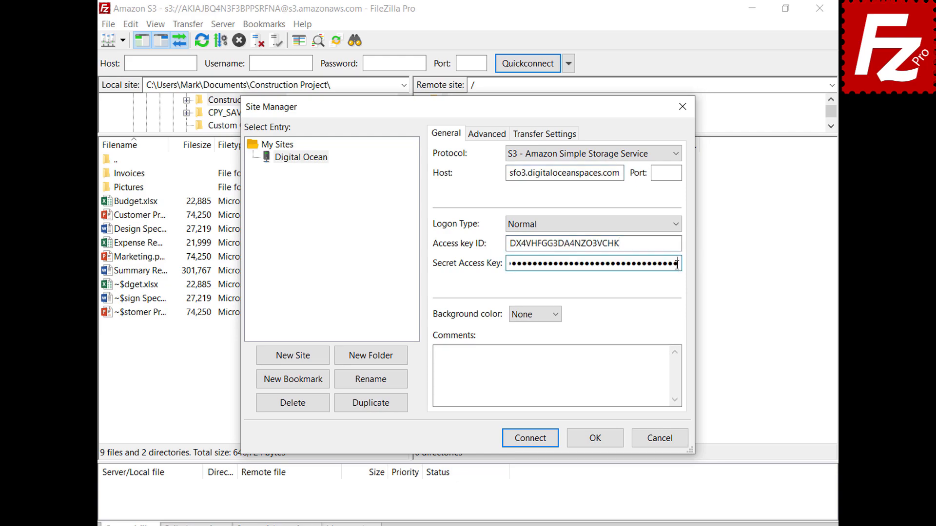
left_click(533, 443)
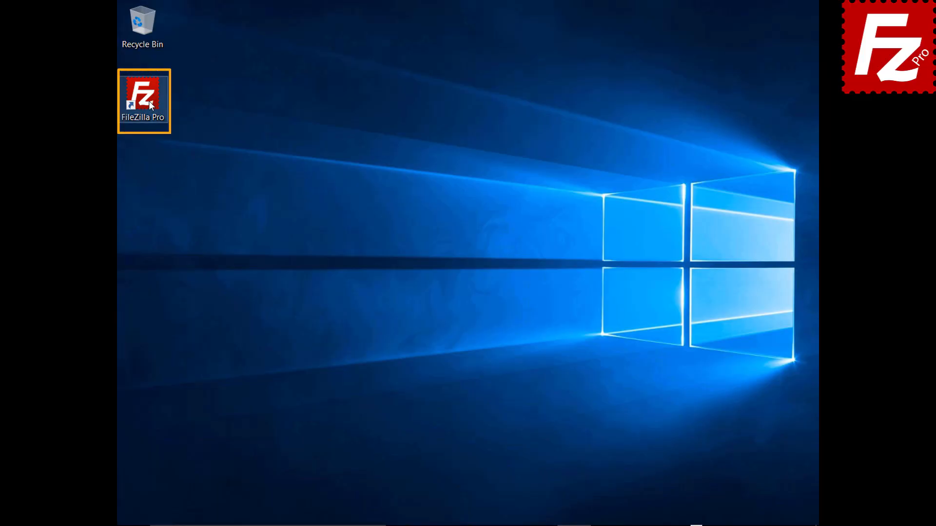
Relaunch FileZilla Pro and connect to the saved Amazon S3 site.
double_click(148, 101)
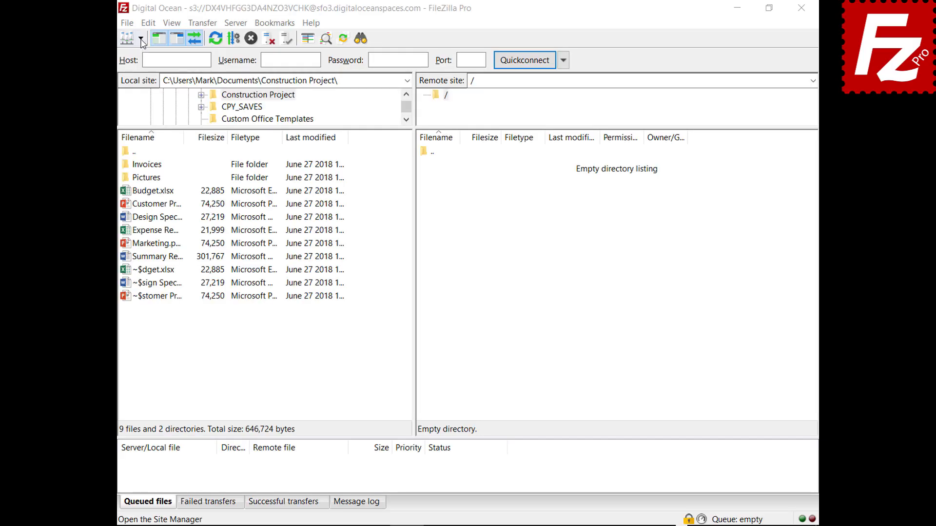
left_click(140, 38)
left_click(159, 56)
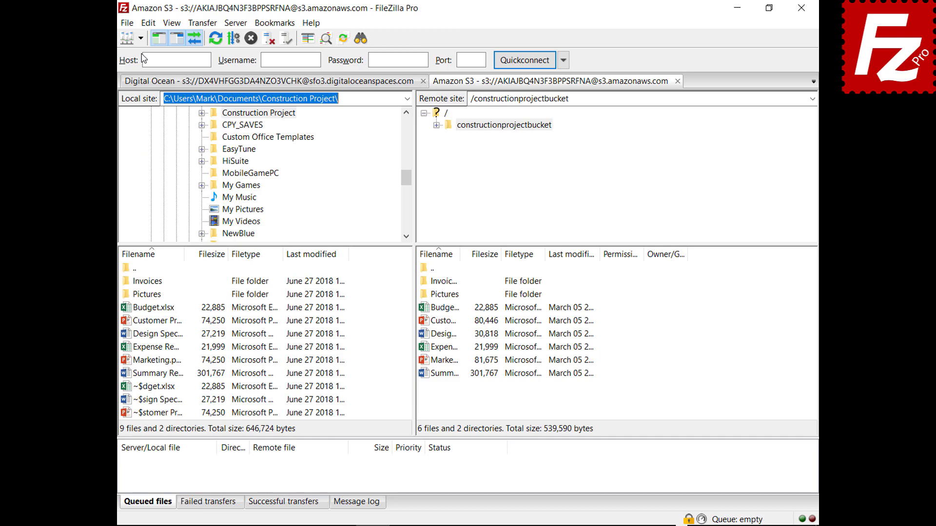
Select AWS KMS server-side encryption for Budget.xlsx, then cancel the dialog.
right_click(423, 311)
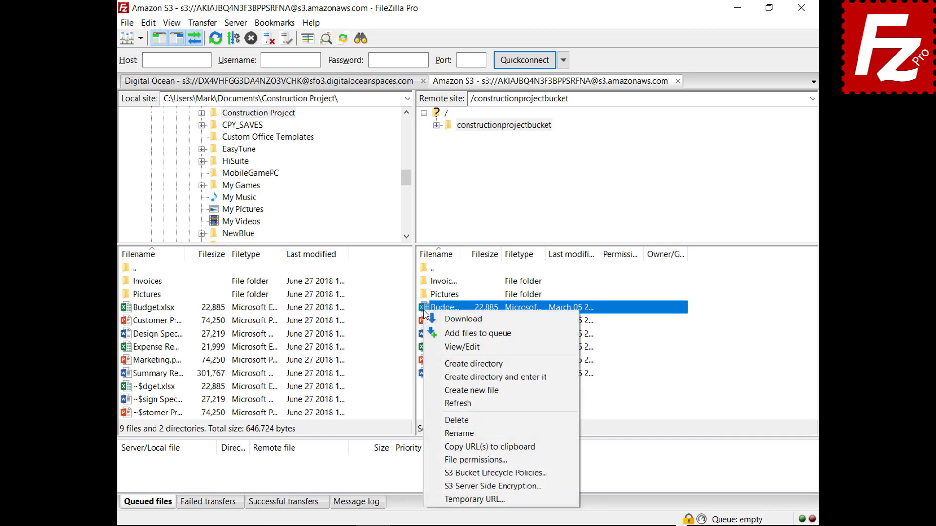
left_click(440, 487)
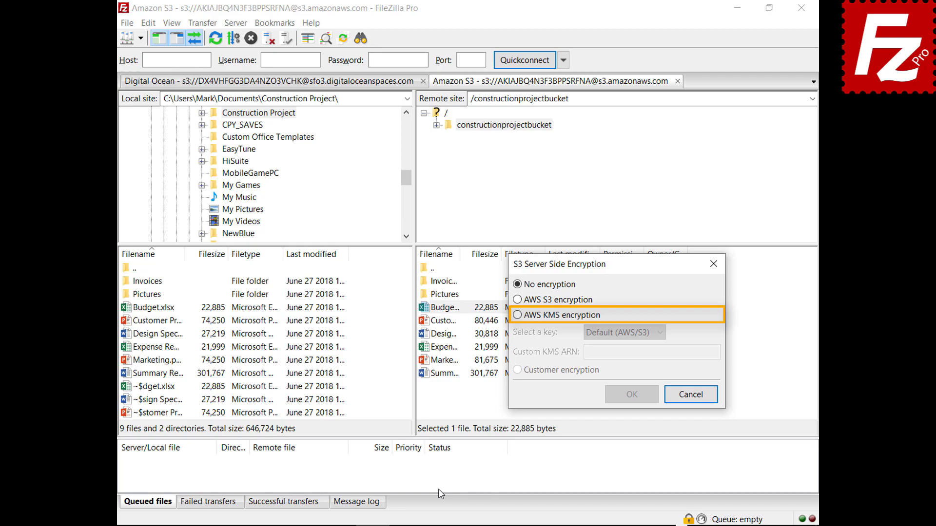
left_click(517, 315)
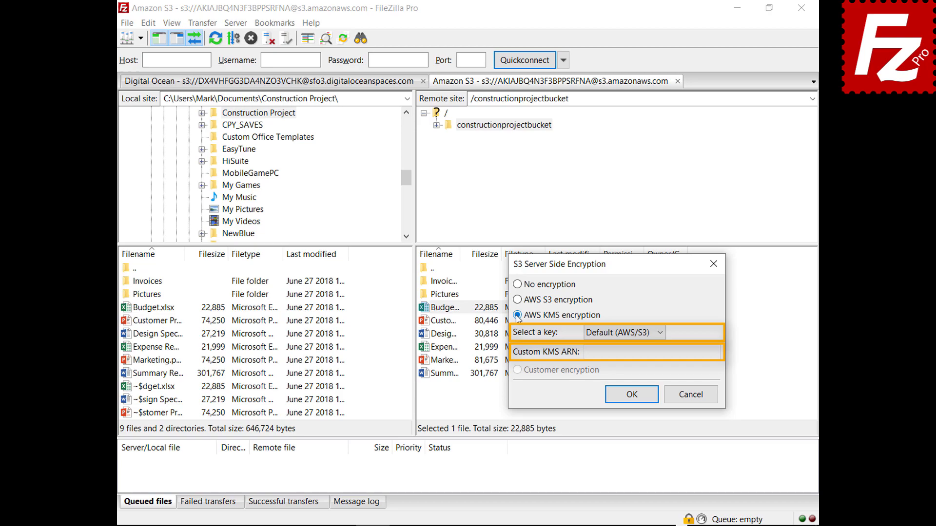
left_click(692, 393)
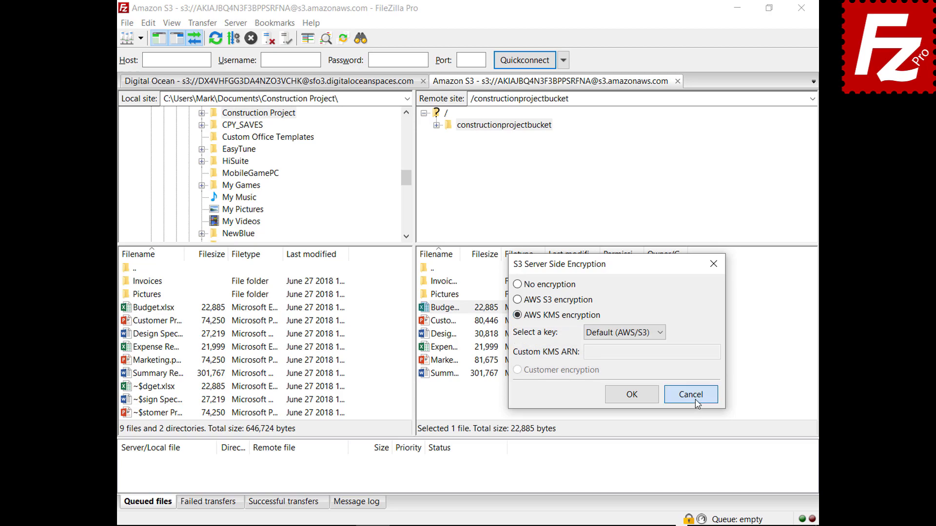
Try the S3 site's AWS S3, AWS KMS (default aws/s3 key) and Customer encryption, then cancel.
left_click(127, 38)
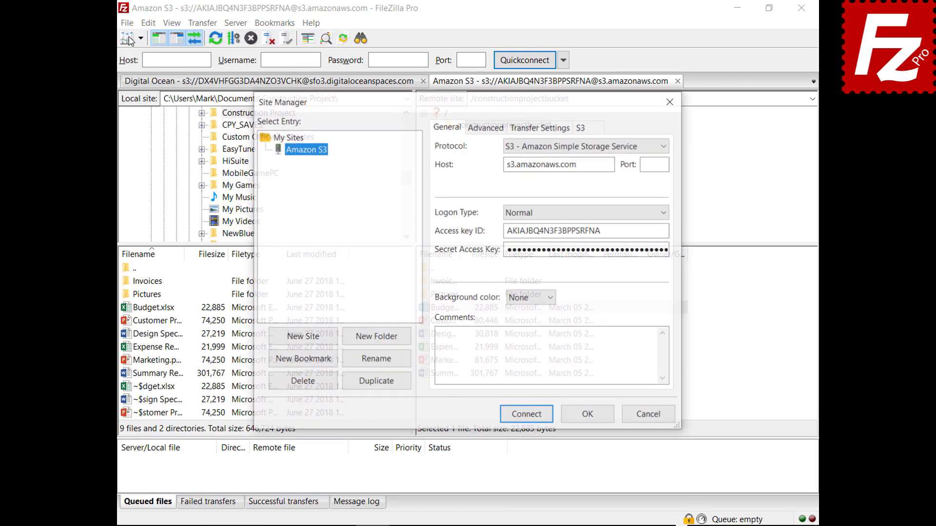
left_click(597, 130)
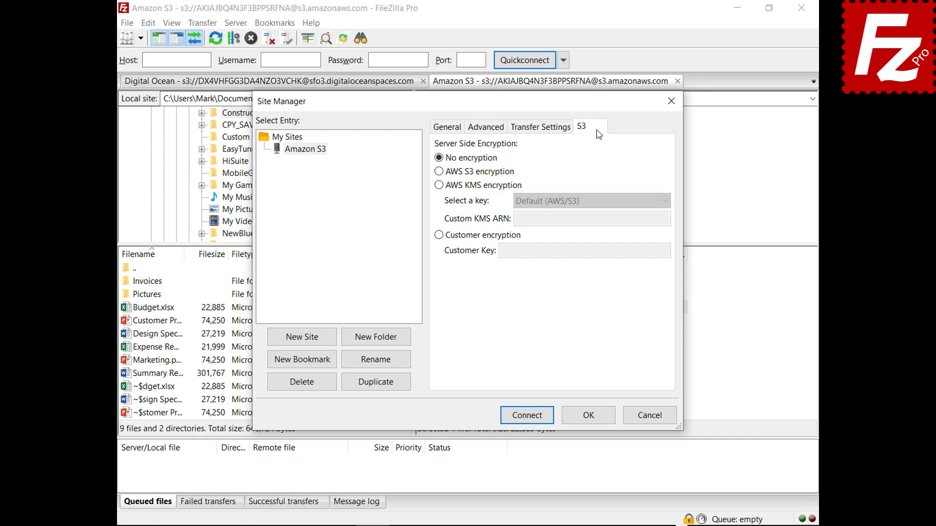
left_click(440, 171)
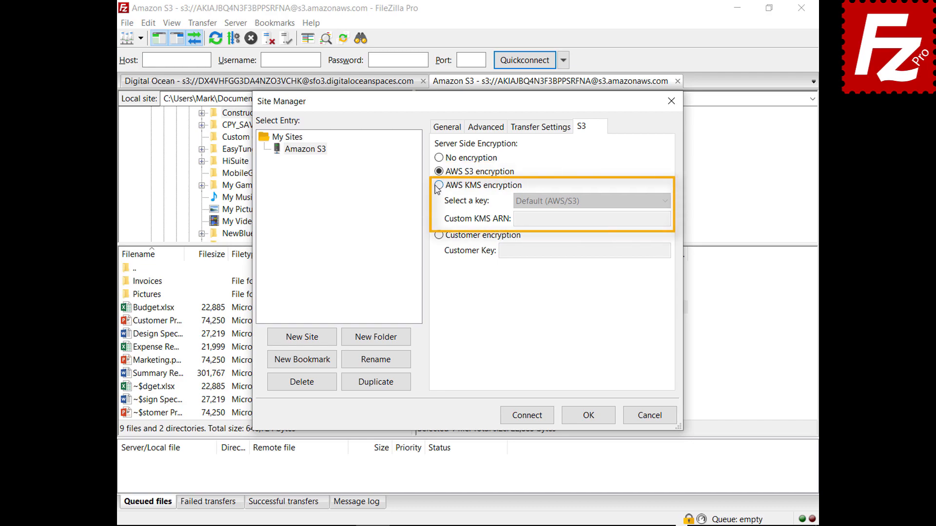
left_click(439, 186)
left_click(665, 202)
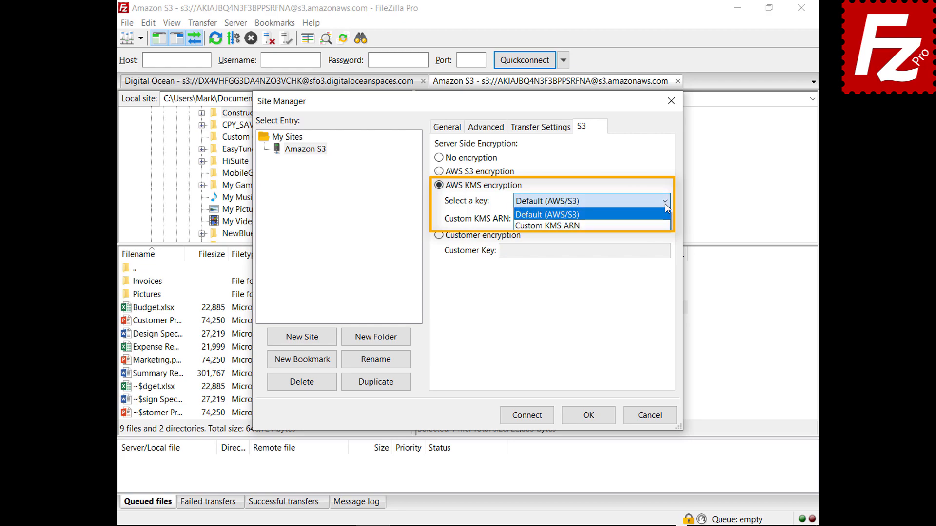
left_click(664, 203)
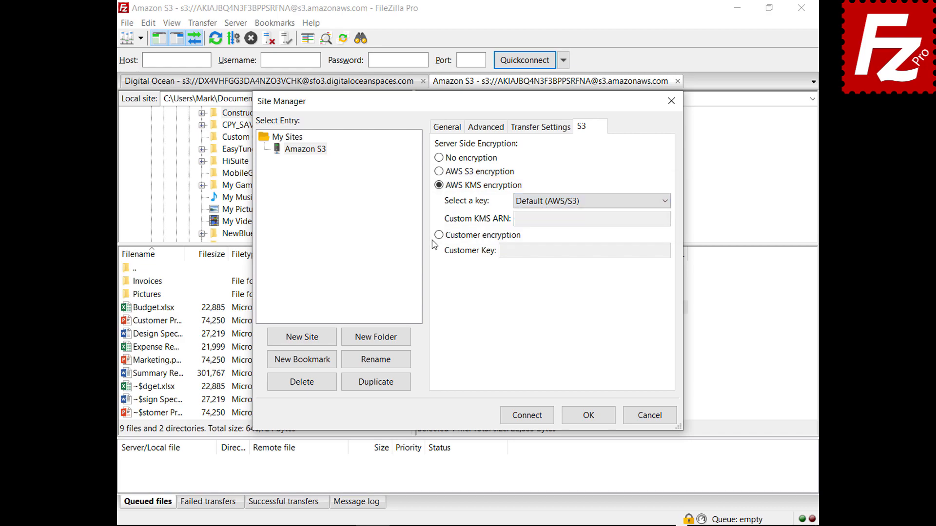
left_click(439, 236)
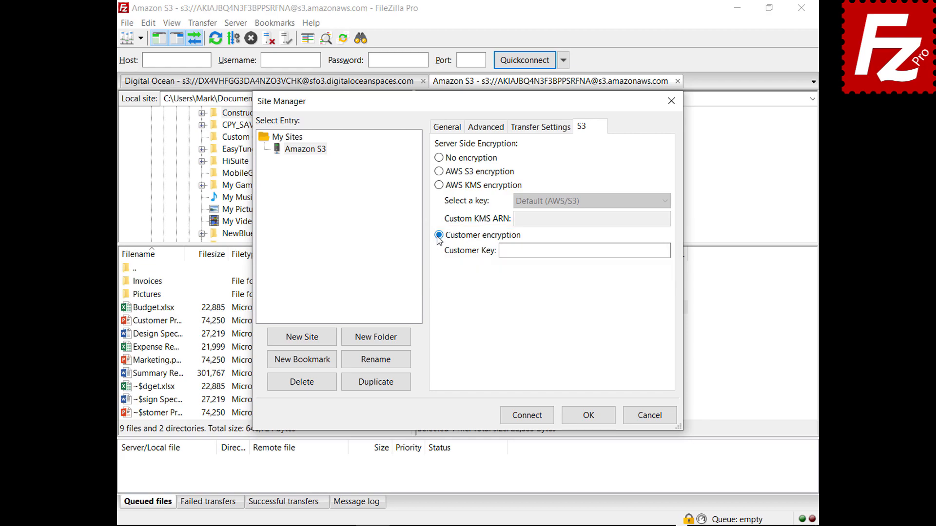
left_click(654, 421)
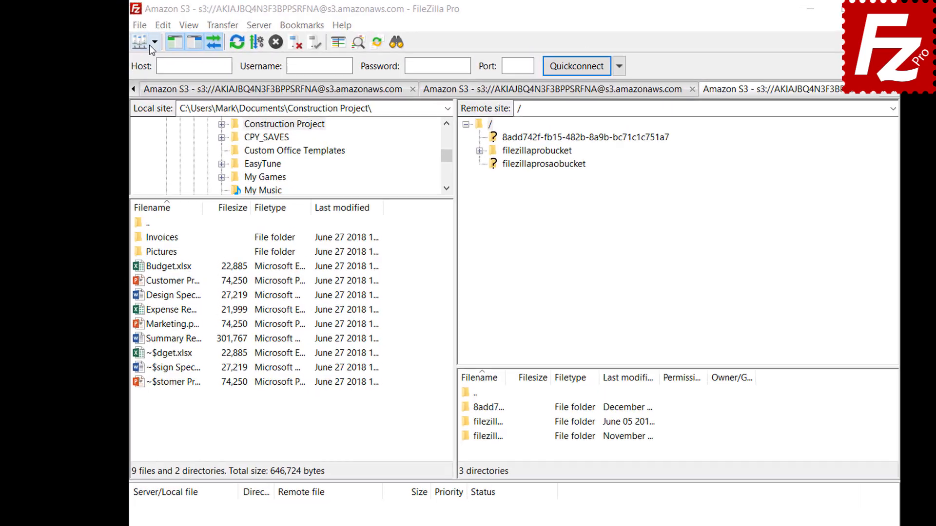
Connect to the Amazon S3 site and add a lifecycle rule to filezillaprobucket.
left_click(160, 44)
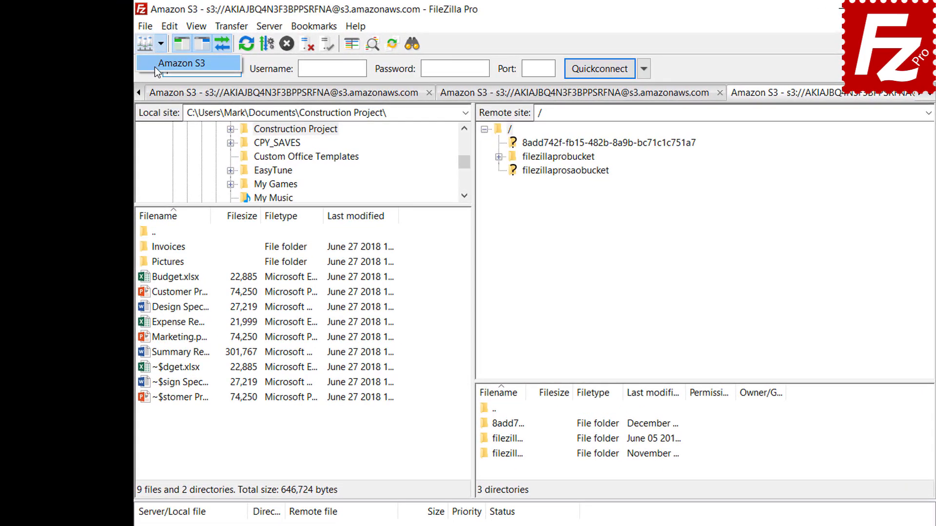
left_click(154, 66)
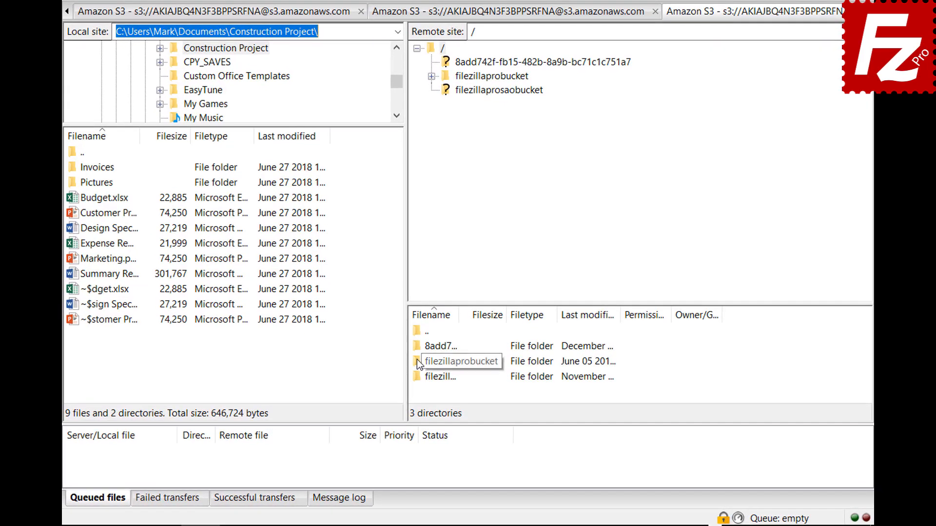
right_click(417, 361)
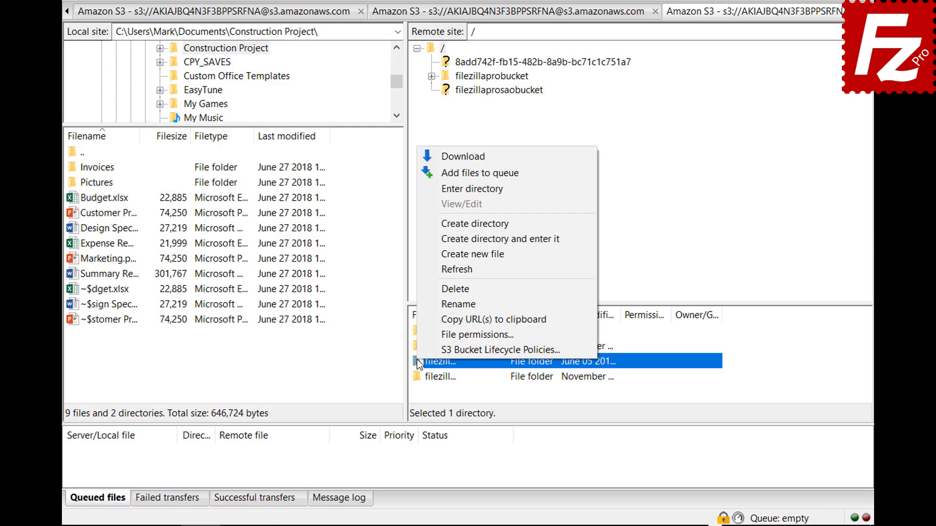
left_click(419, 347)
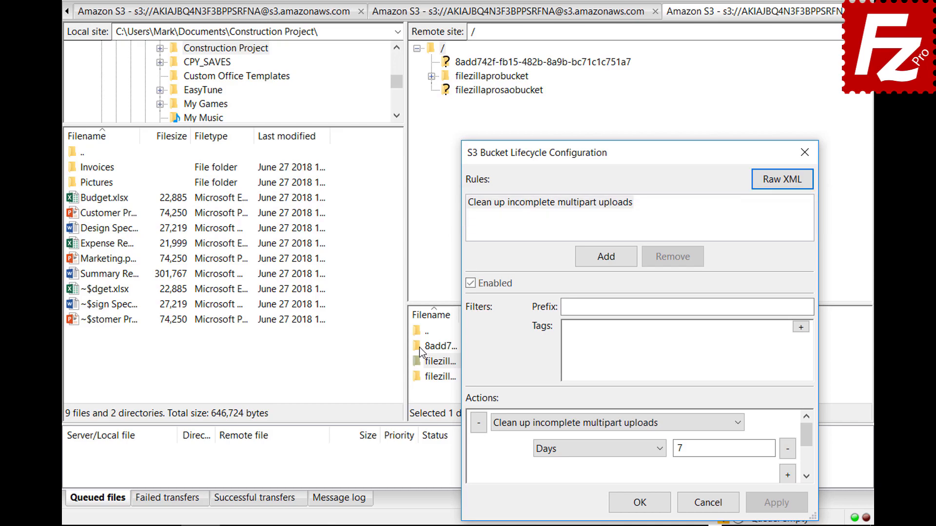
left_click(605, 256)
Name the rule 'Archive old site images', enable it, and set prefix images/.
type("Archive o")
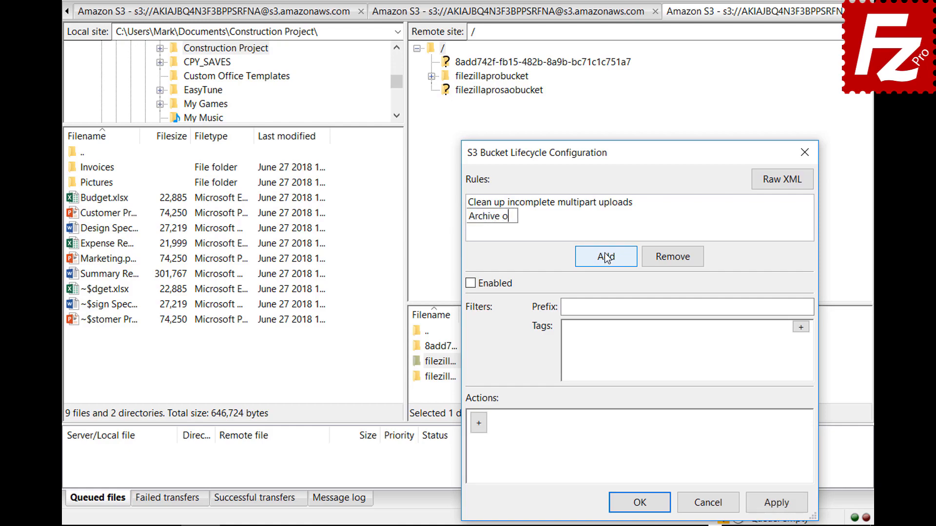
type("ld site images")
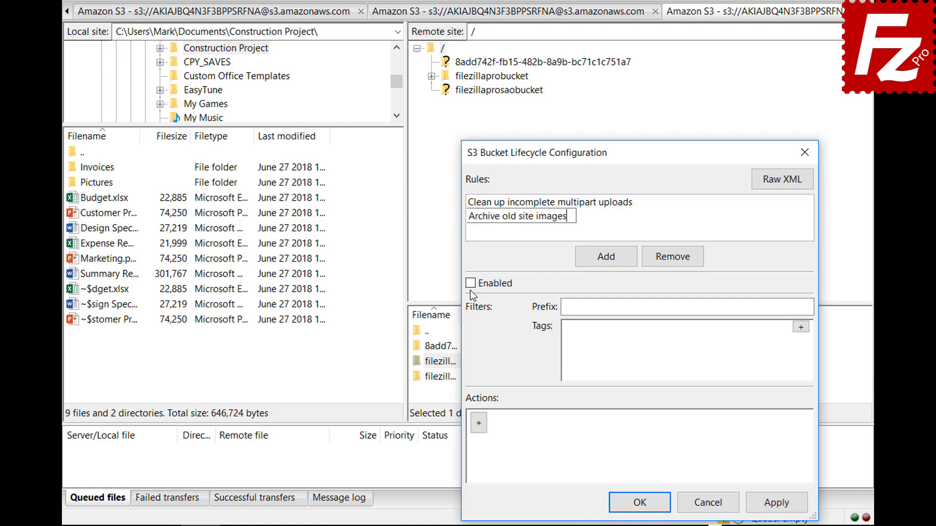
left_click(470, 287)
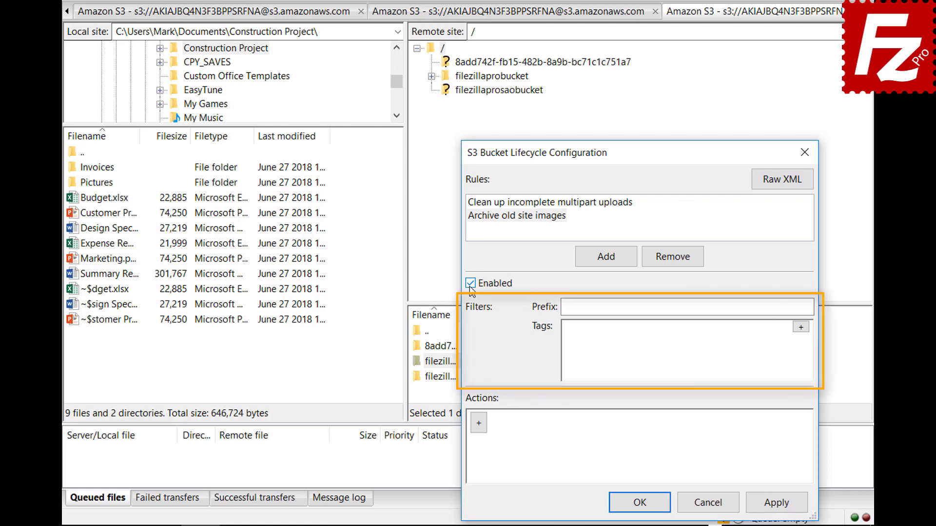
left_click(717, 307)
type("images/")
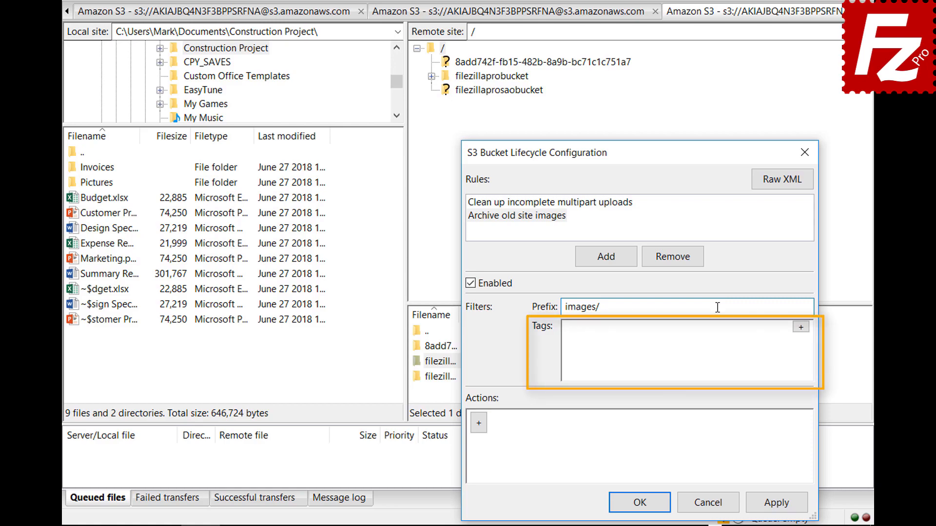
Add a tag filter with key location and value site.
left_click(801, 327)
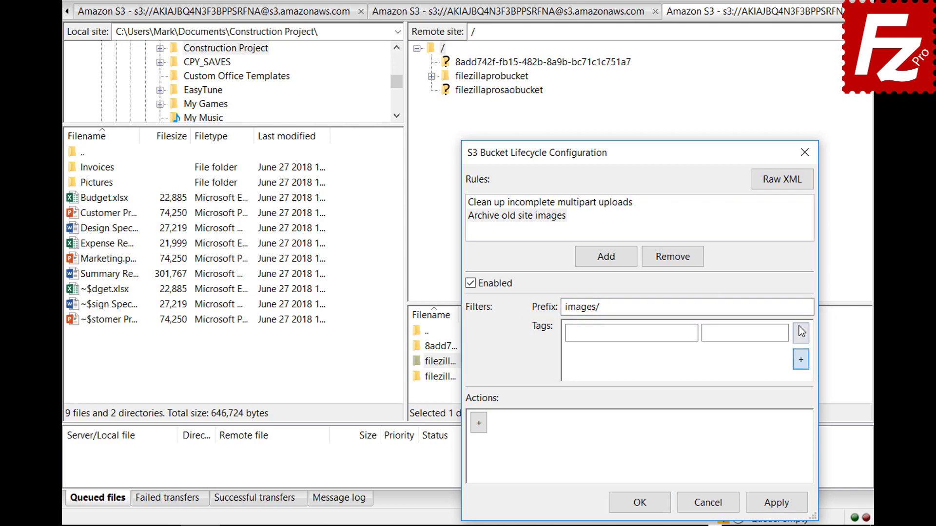
left_click(692, 332)
type("location")
left_click(783, 333)
type("site")
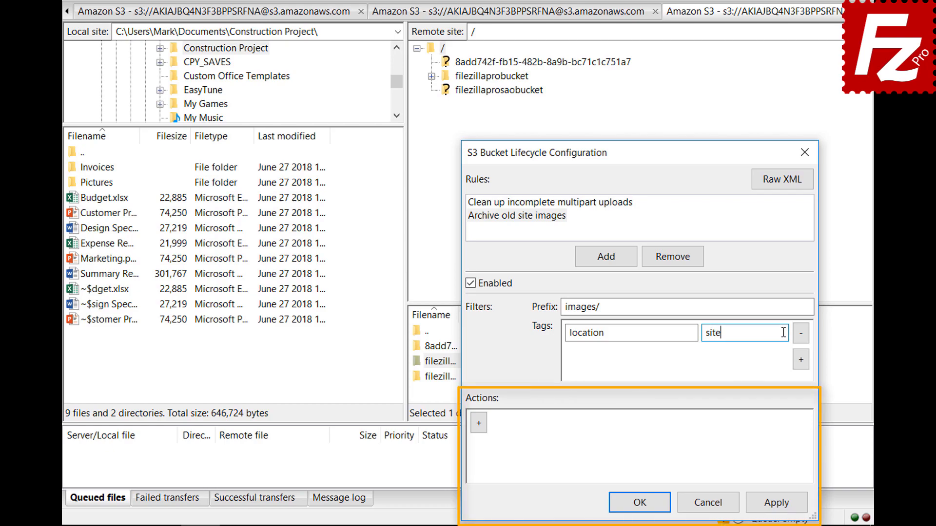
Add a current-version transition action with a Days = 30 condition.
left_click(479, 428)
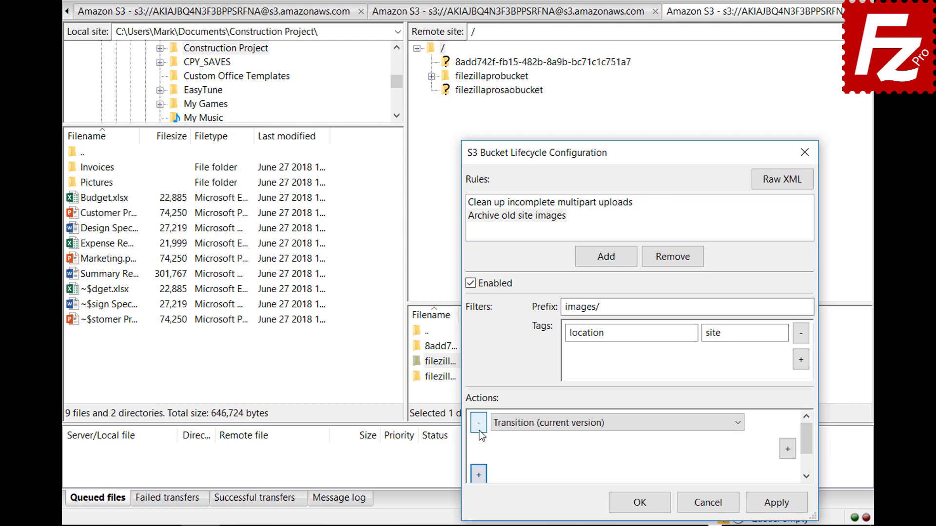
left_click(738, 425)
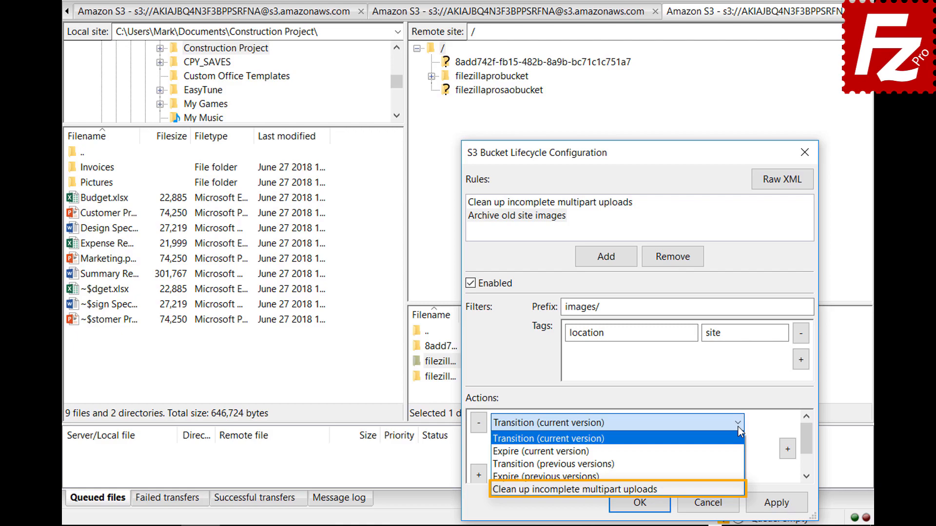
left_click(738, 427)
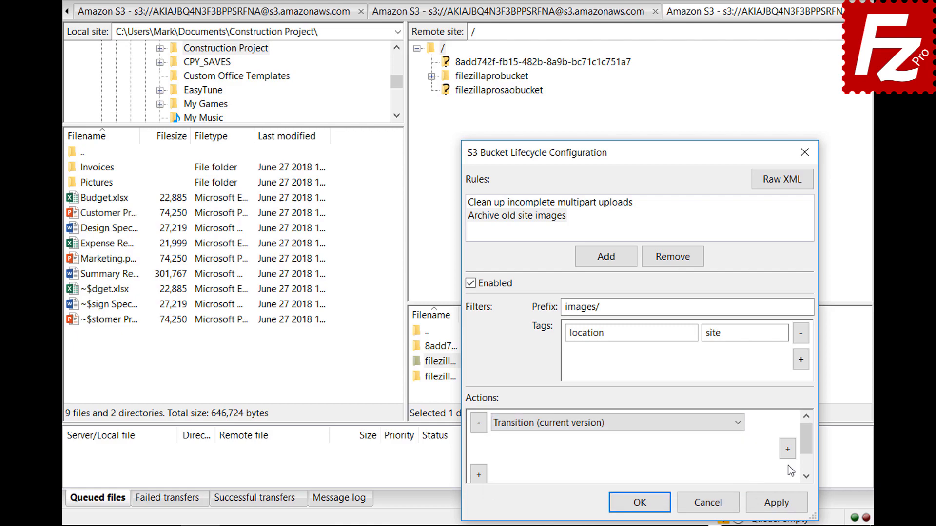
left_click(789, 450)
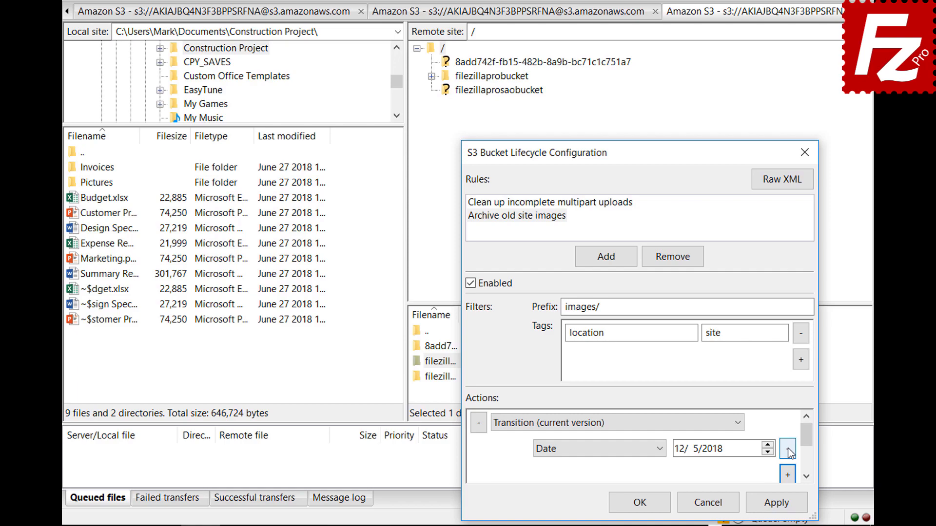
left_click(661, 449)
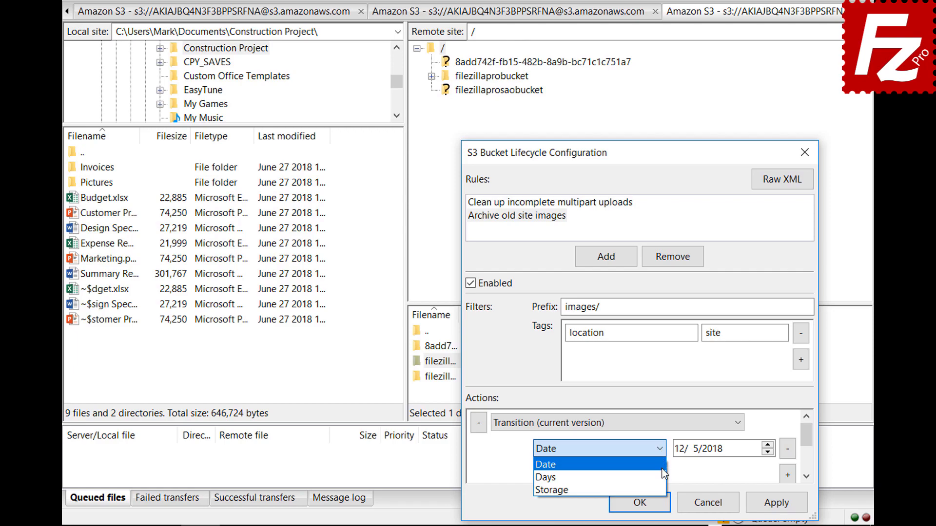
left_click(633, 477)
Add a Glacier storage class condition to the transition and save the lifecycle configuration.
scroll(809, 443, "down", 1)
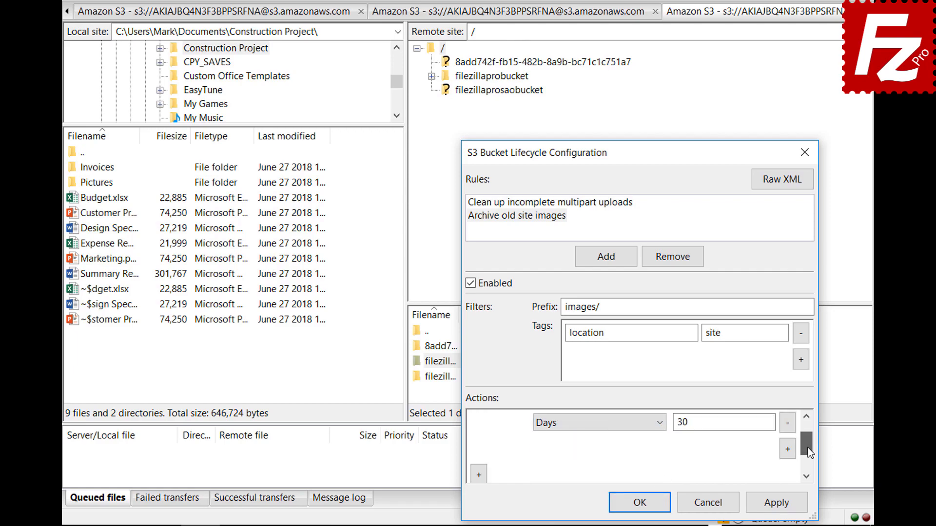
left_click(788, 451)
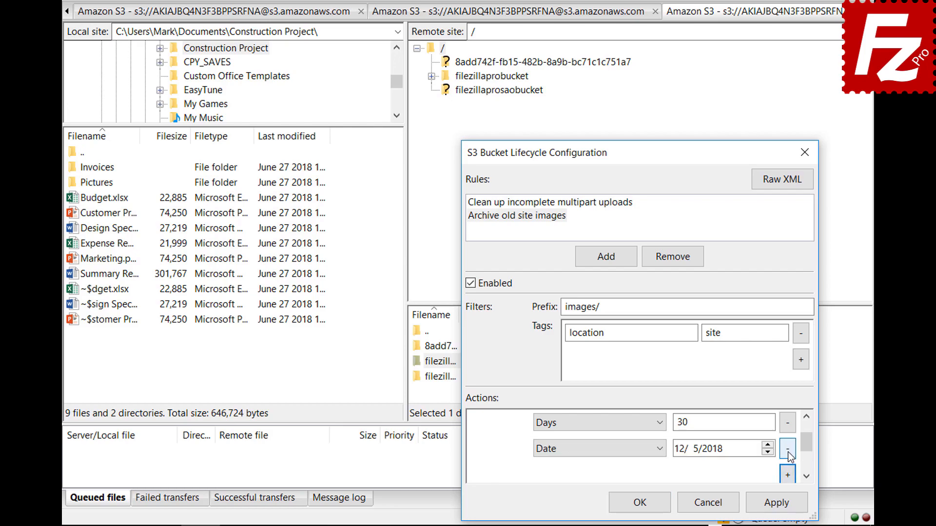
left_click(596, 449)
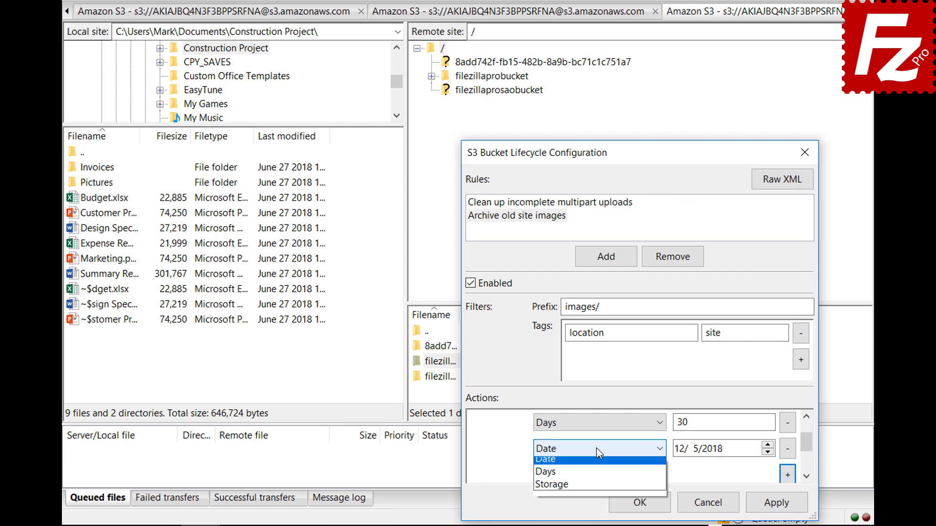
left_click(597, 488)
left_click(703, 453)
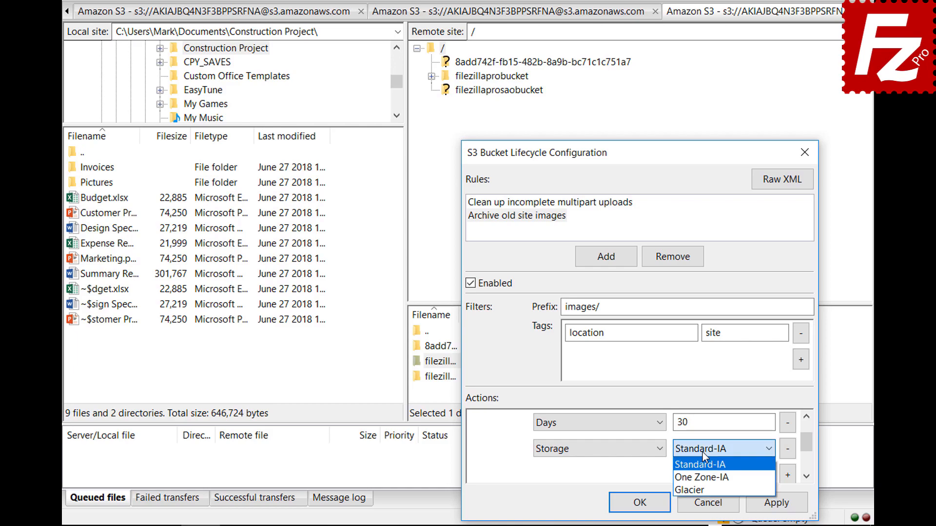
left_click(703, 487)
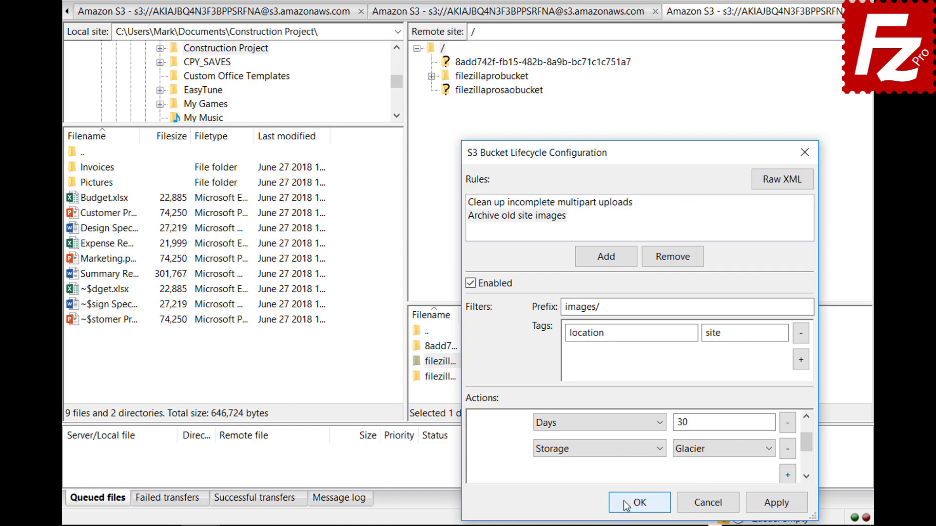
left_click(639, 503)
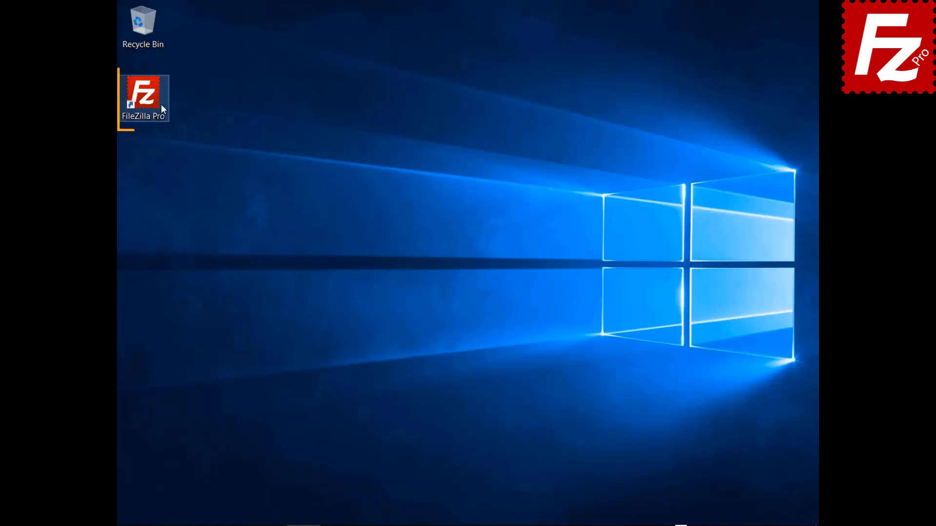
Launch FileZilla Pro from its desktop icon.
double_click(151, 104)
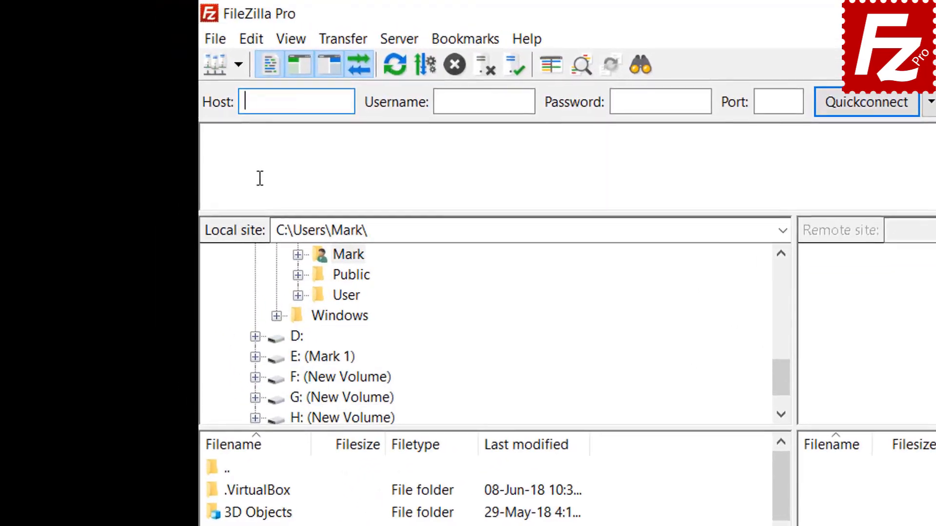
Create a site 'Azure File Connection' using the Microsoft Azure File Storage Service protocol.
left_click(217, 42)
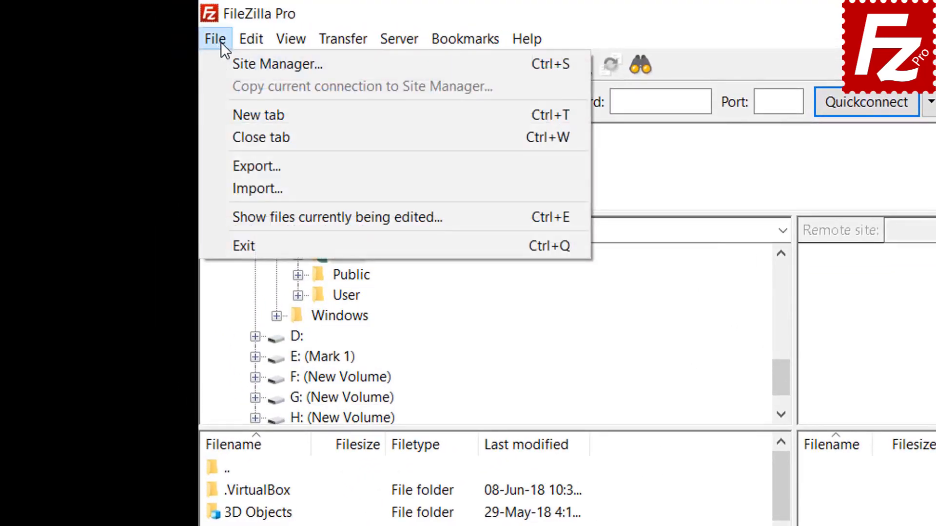
left_click(235, 64)
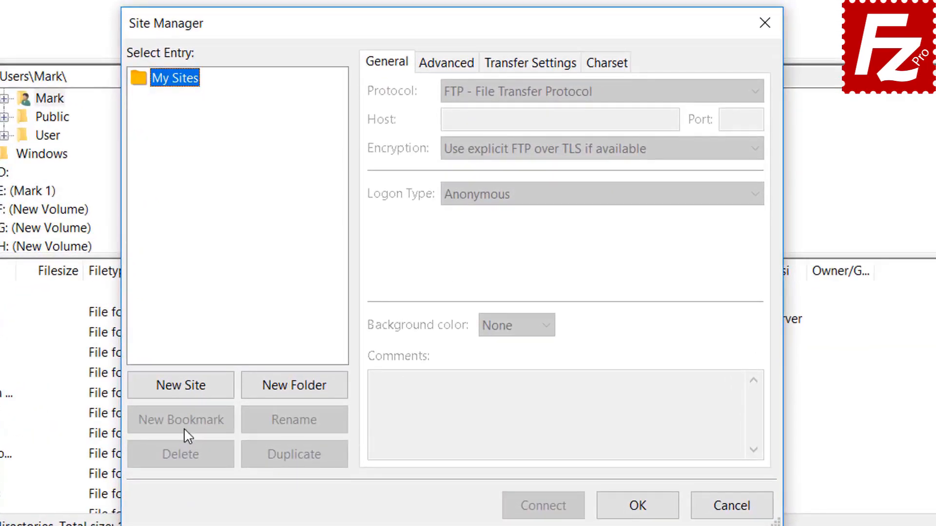
left_click(295, 341)
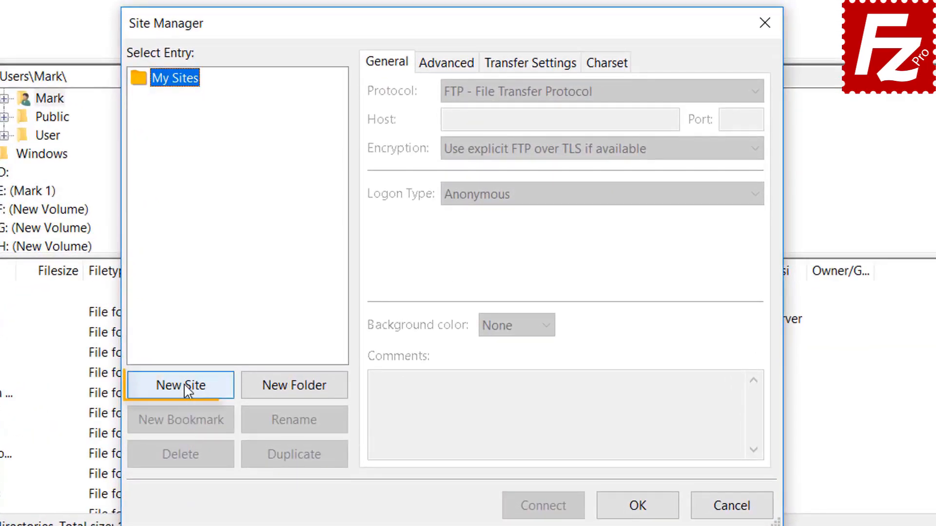
type("A")
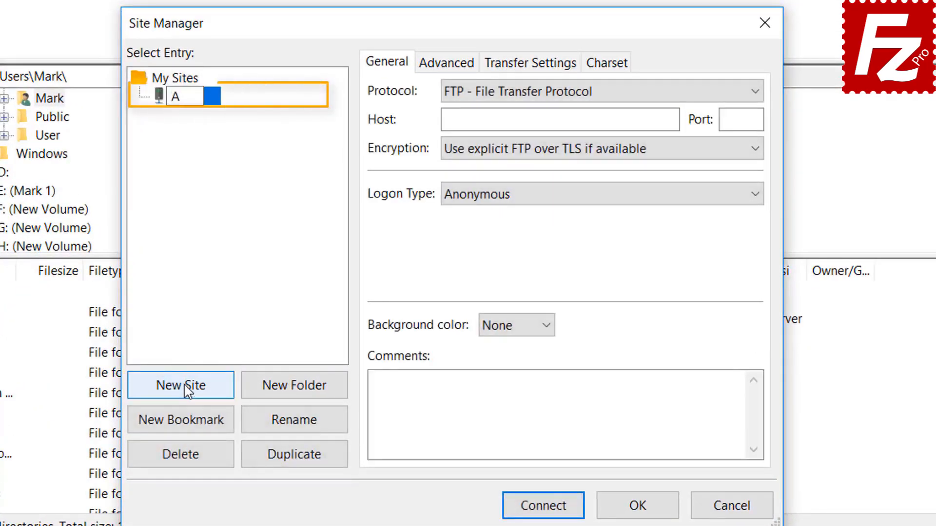
type("zure F")
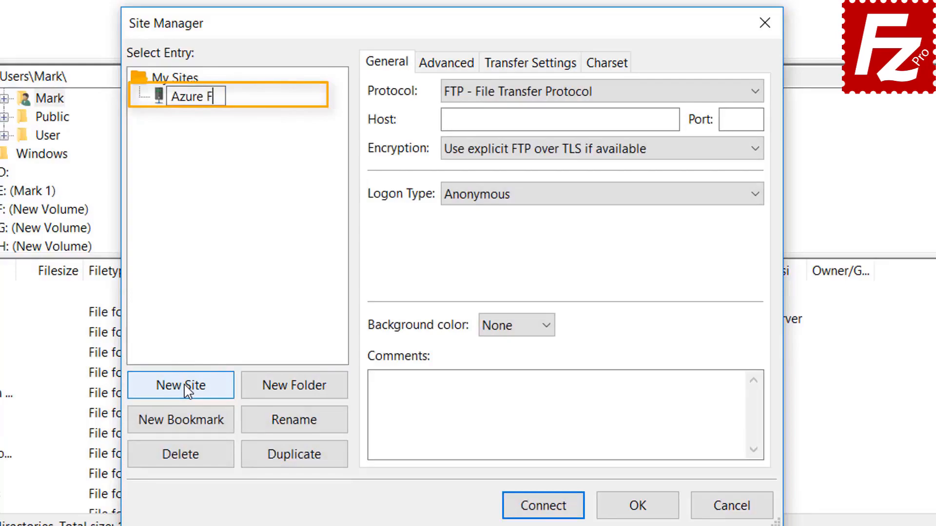
type("ile Co")
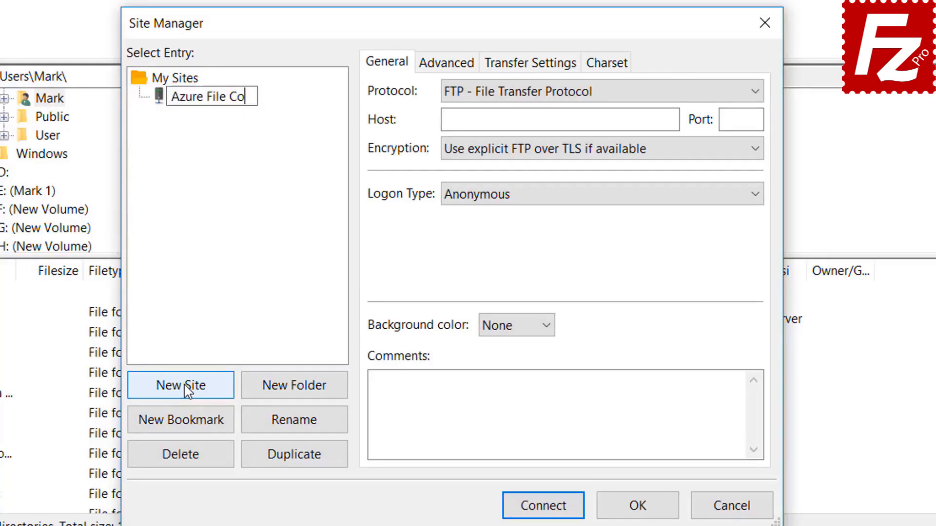
type("nnection")
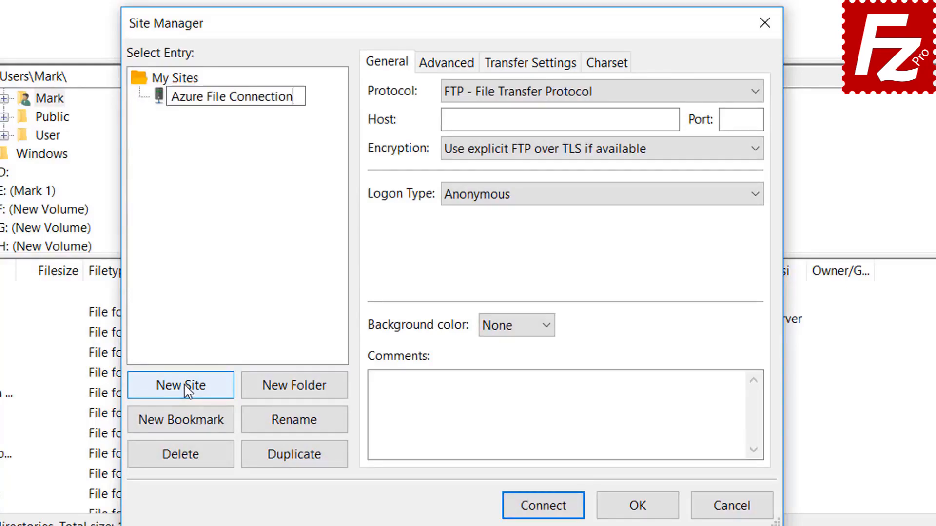
key("Return")
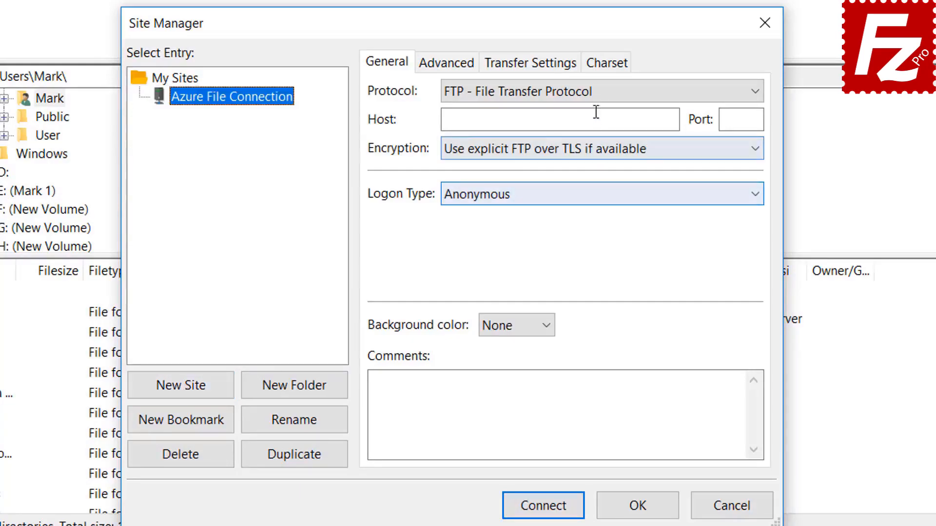
left_click(597, 94)
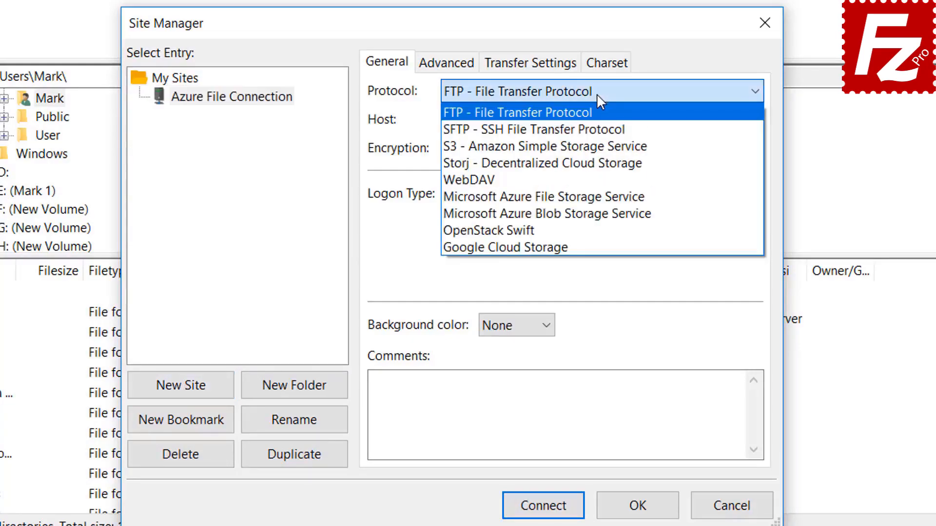
left_click(598, 198)
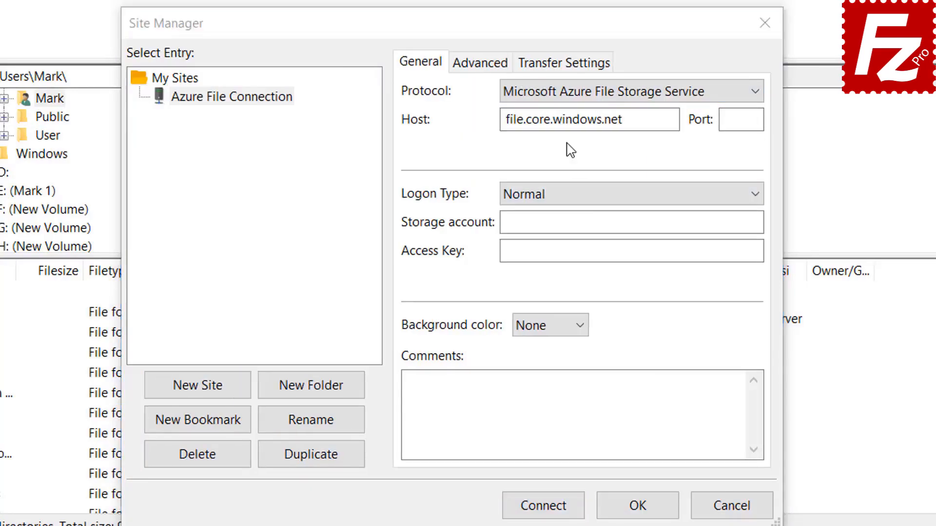
Enter the storage account name, paste the access key, and connect.
left_click(572, 98)
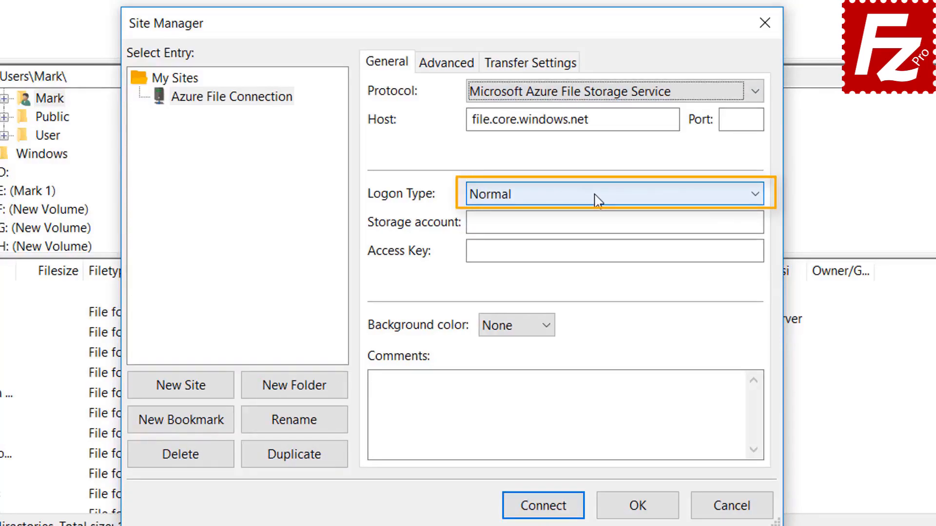
left_click(583, 223)
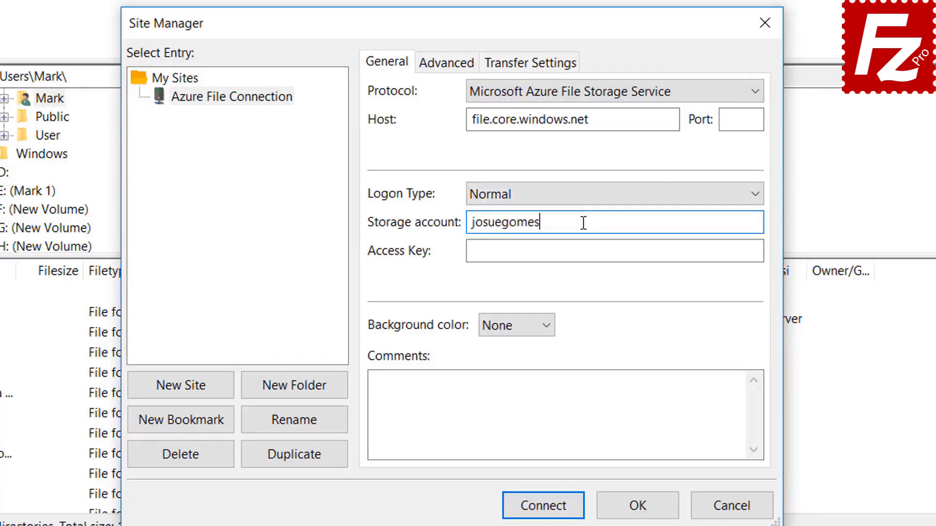
left_click(514, 255)
key("ctrl+v")
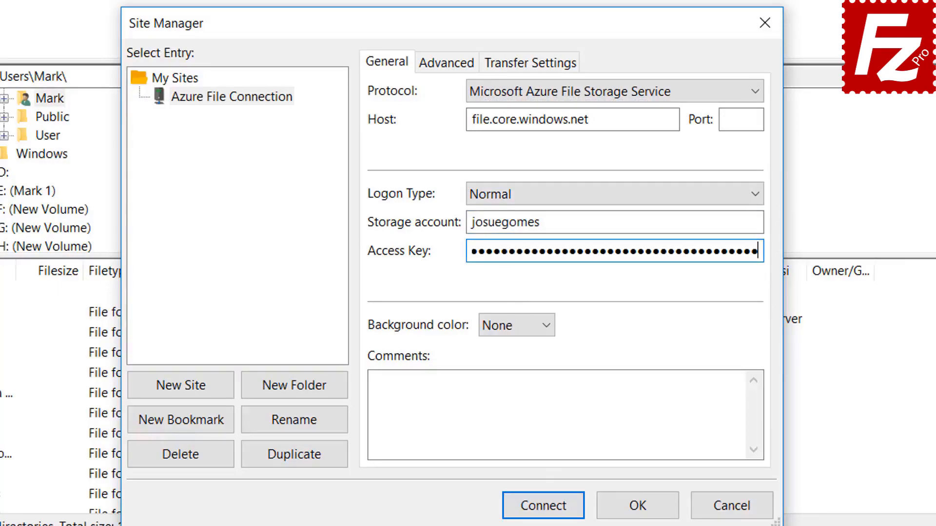
left_click(544, 507)
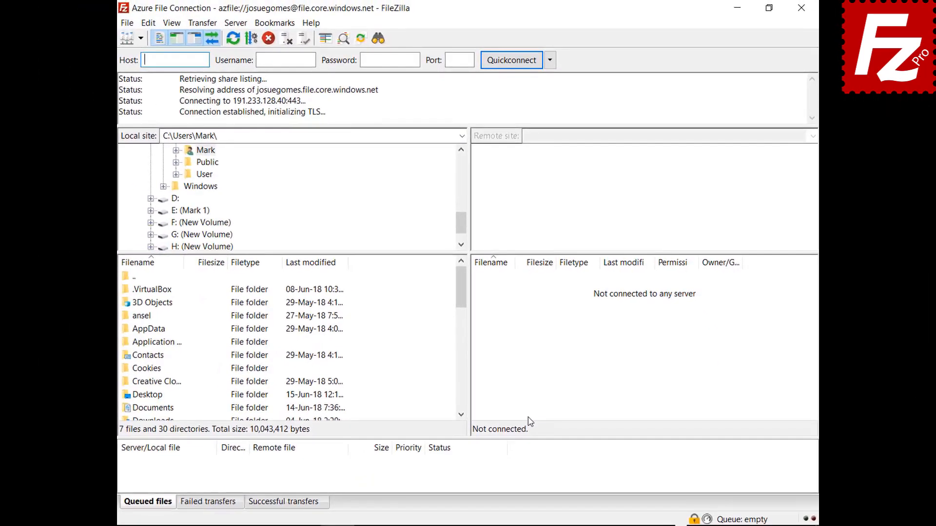
Accept the Azure server certificate, trusting it for future sessions.
left_click(318, 432)
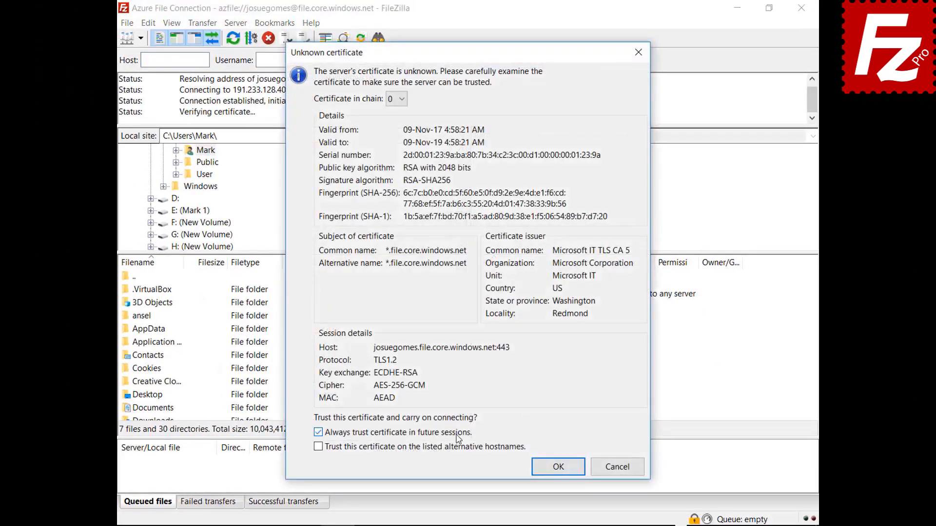
left_click(547, 468)
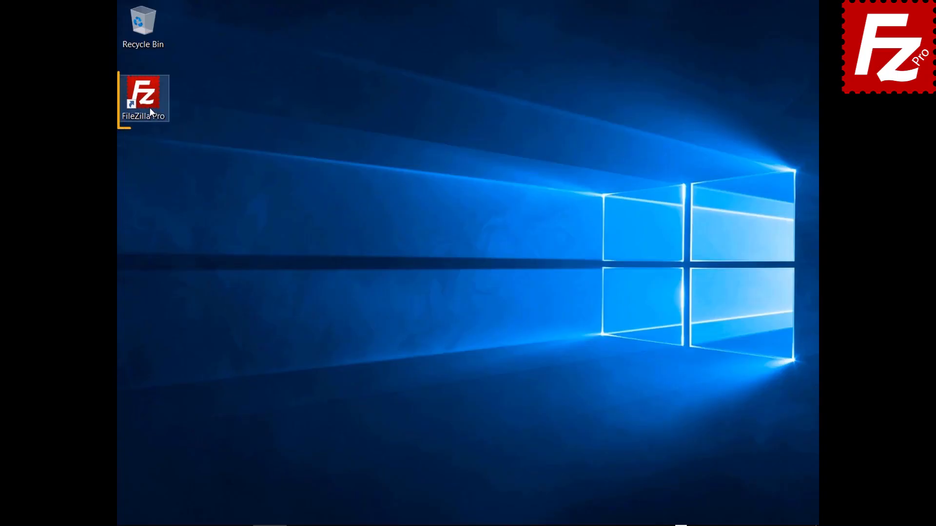
Launch FileZilla Pro and add a new site named 'Google Cloud Connection'.
double_click(149, 107)
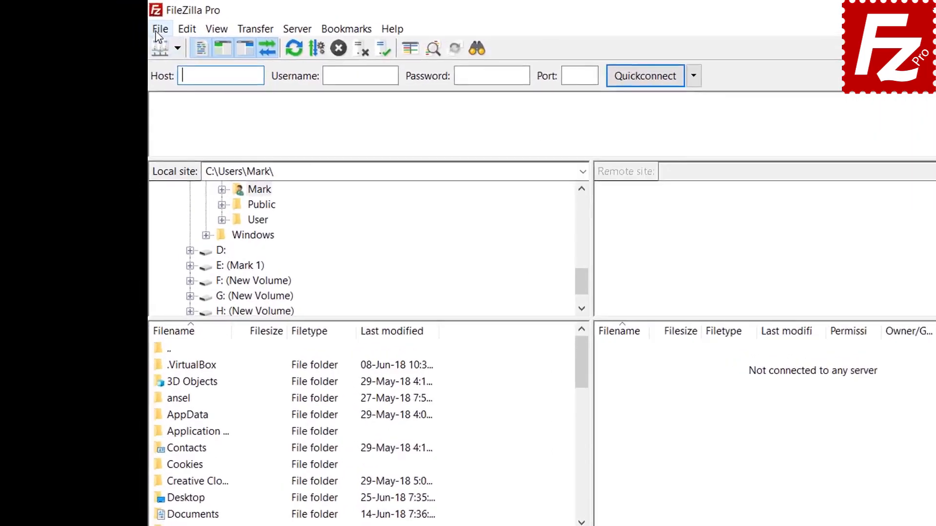
left_click(127, 23)
left_click(135, 39)
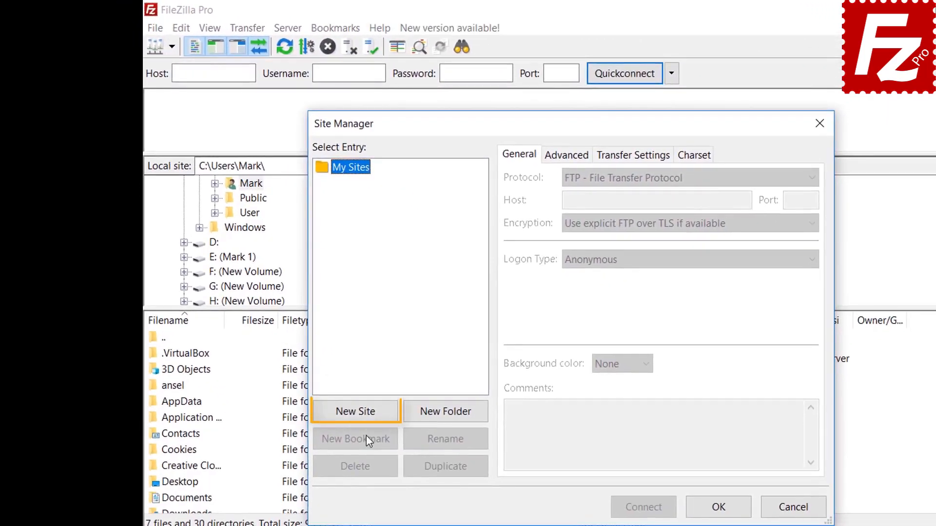
left_click(363, 417)
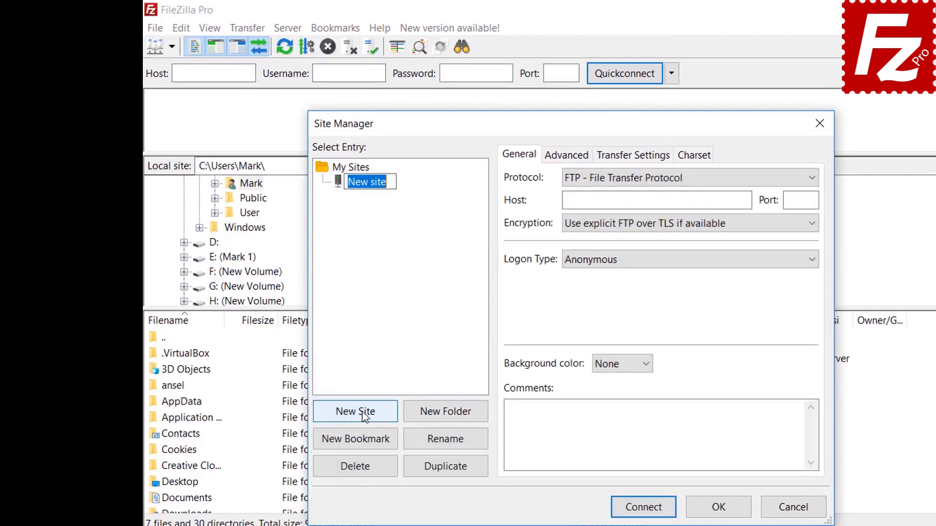
type("Google Cloud ")
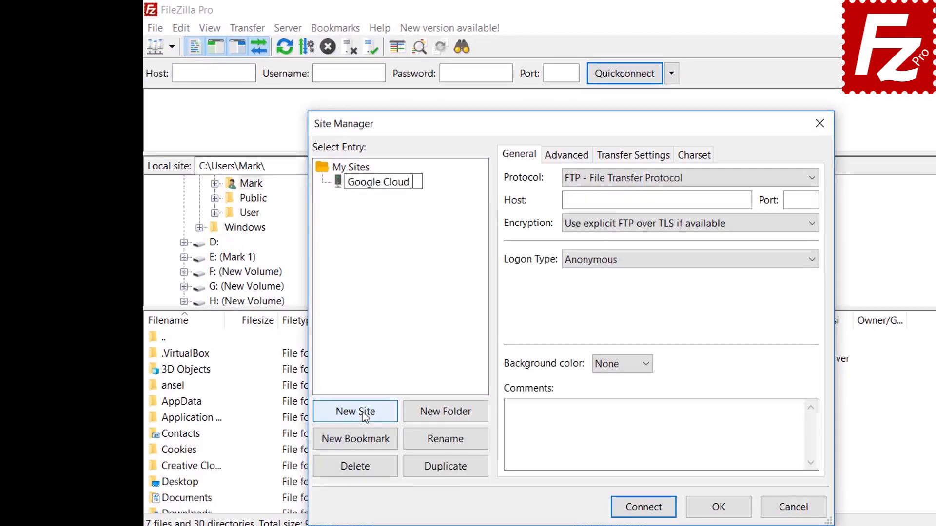
type("Connection")
key("Return")
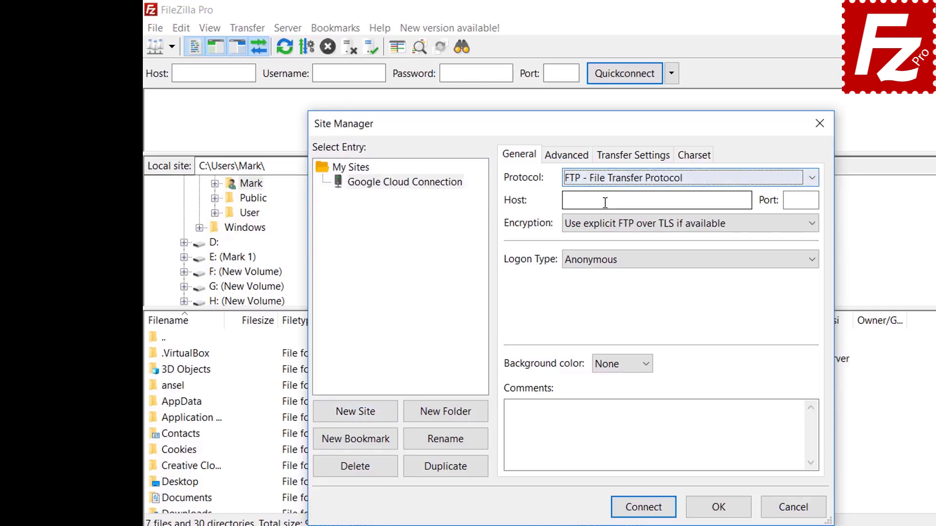
Set protocol Google Cloud Storage, project ID filezilla-pro and the account e-mail, then connect.
left_click(605, 179)
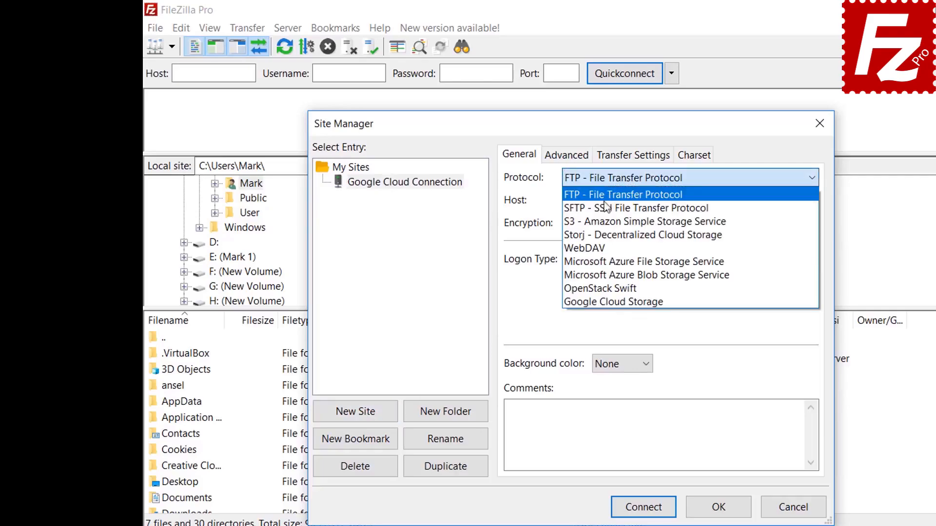
left_click(599, 302)
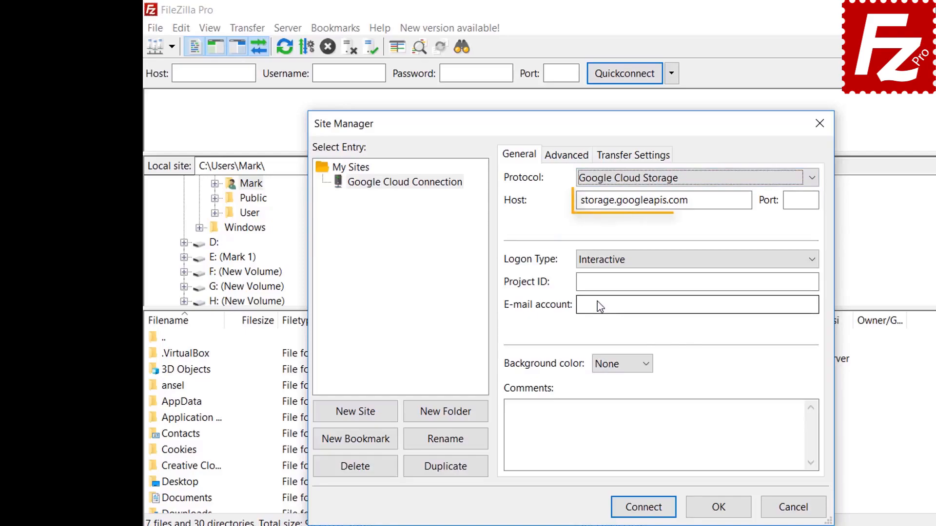
type("f")
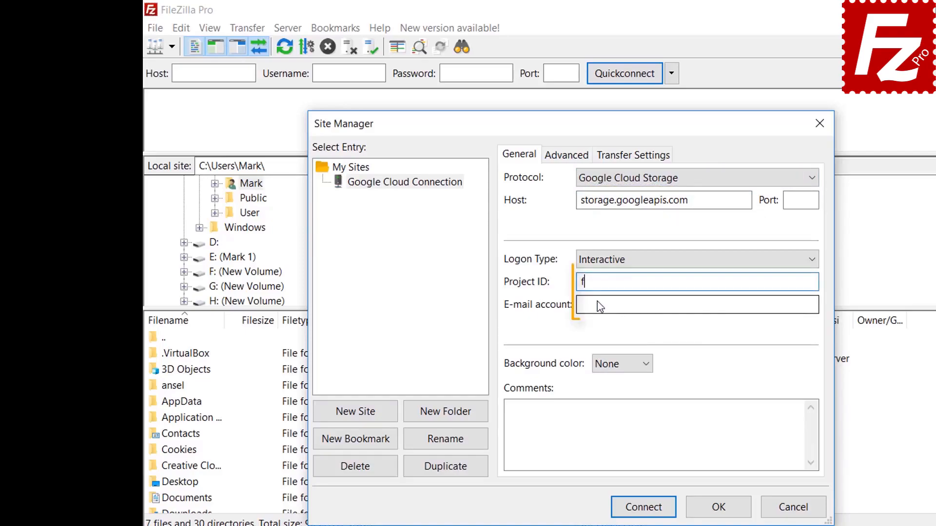
type("ilezilla-pro")
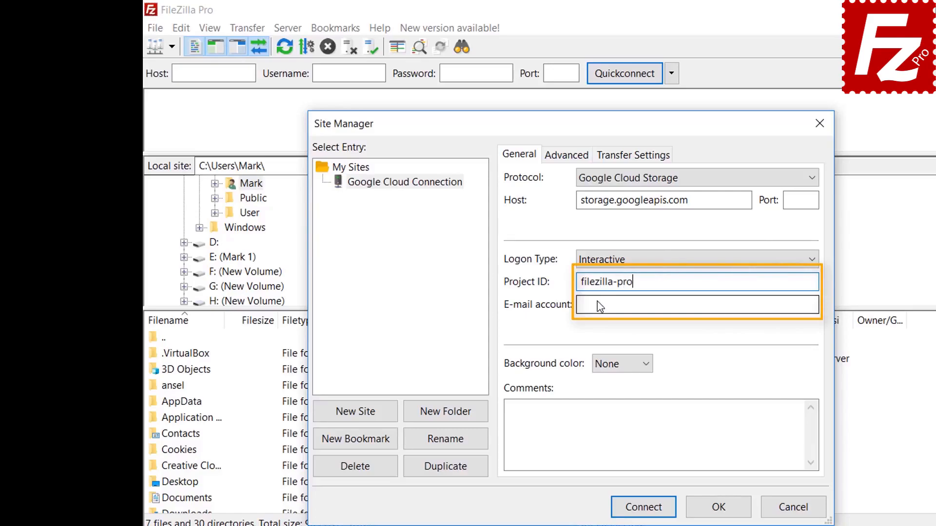
left_click(599, 306)
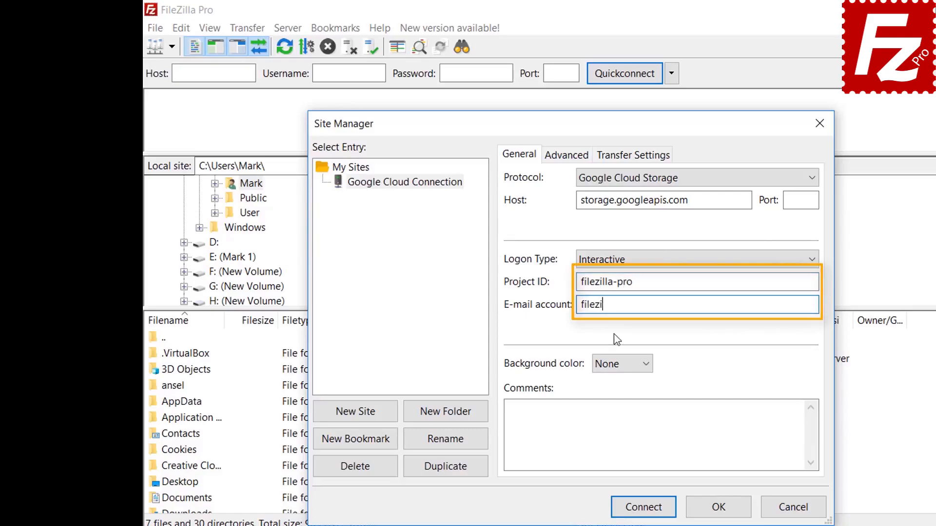
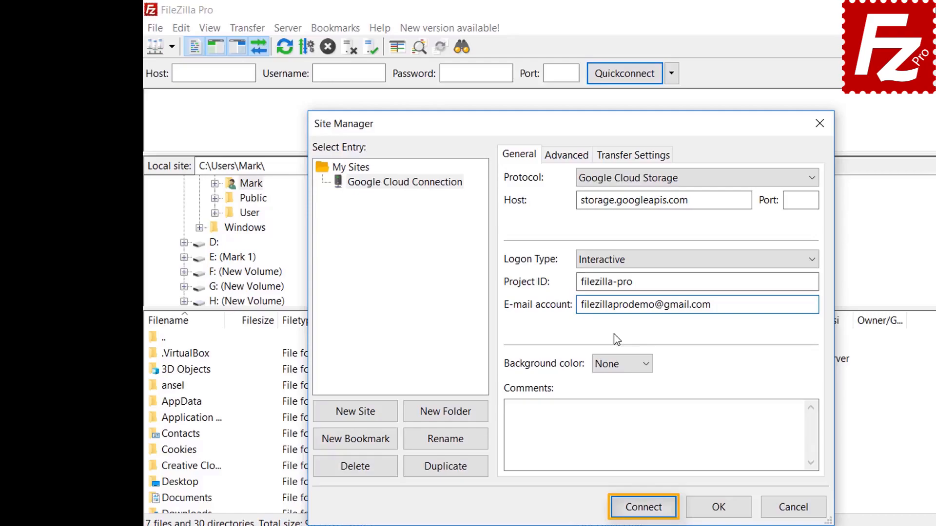
left_click(643, 507)
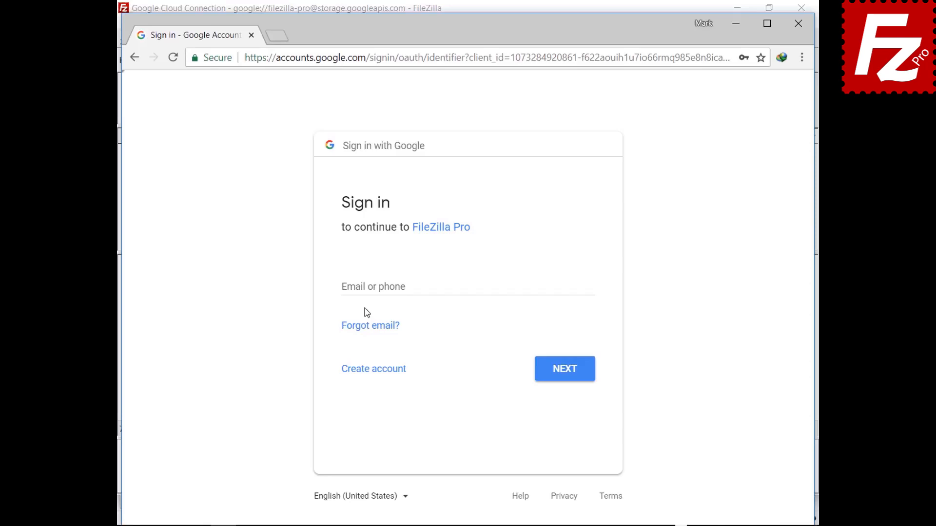
Sign in with the demo Google account, allow FileZilla Pro access, and tick certificate trust.
left_click(369, 287)
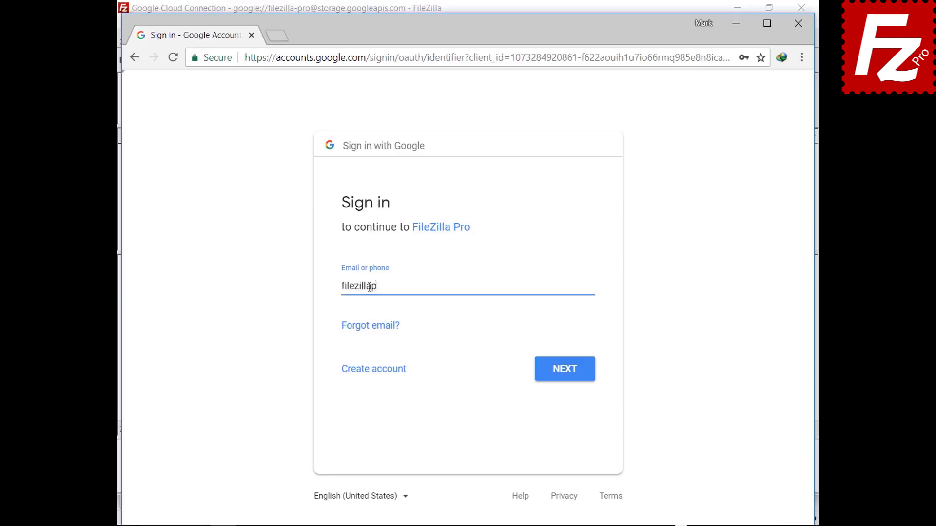
left_click(563, 381)
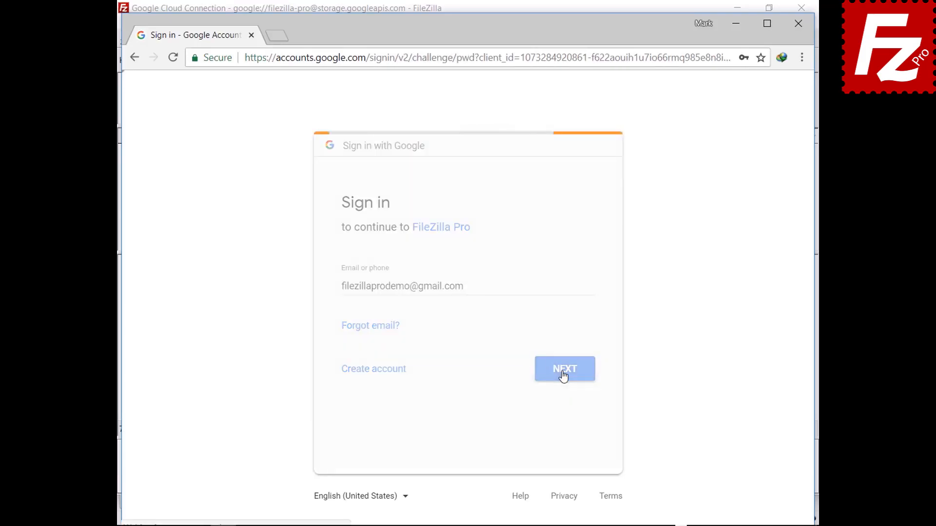
left_click(566, 348)
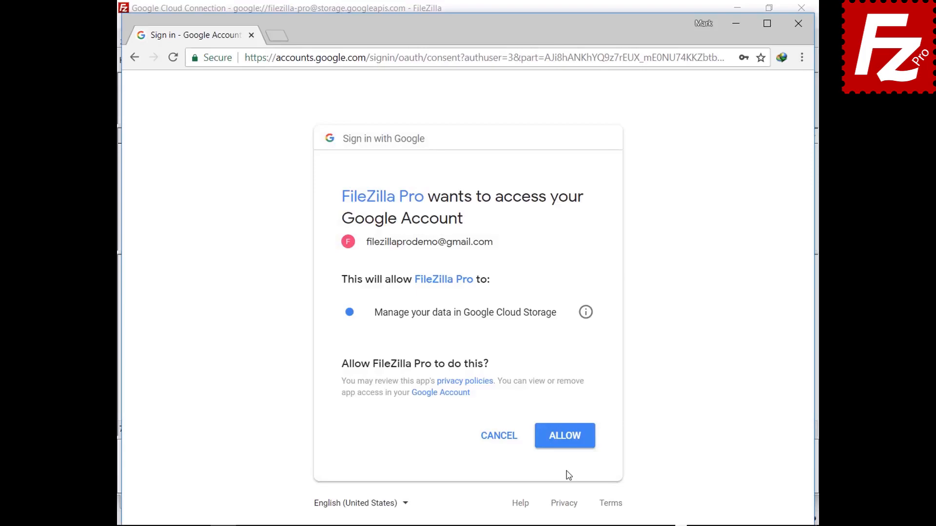
left_click(565, 444)
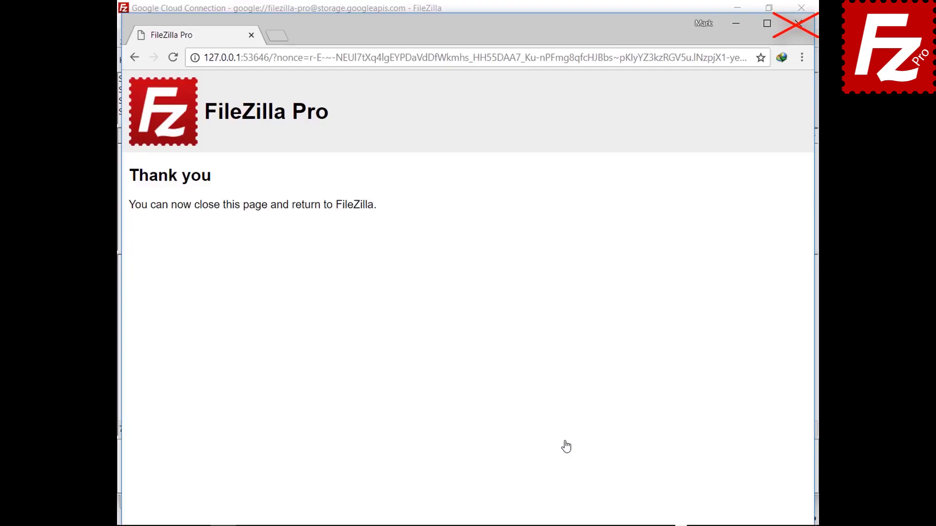
left_click(305, 442)
Trust the googleapis.com certificate including alternative hostnames, then accept the storage.googleapis.com certificate.
left_click(305, 455)
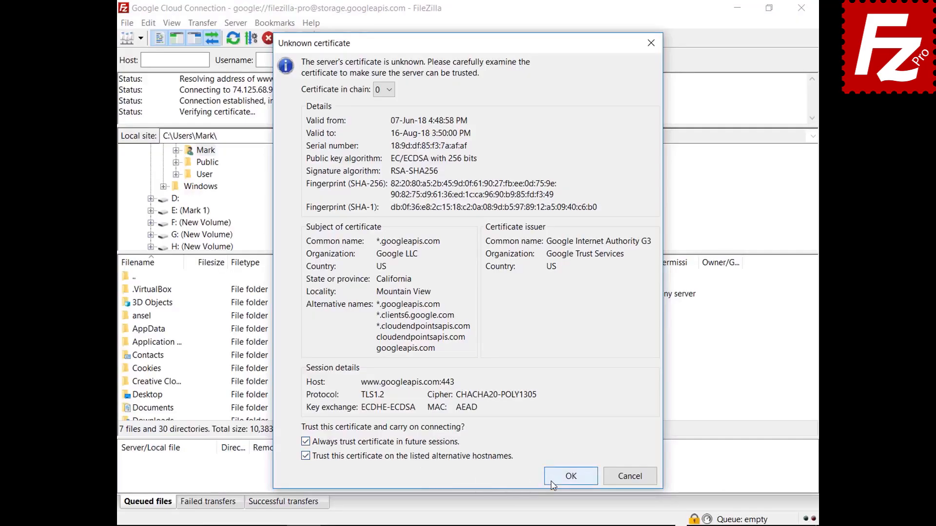
left_click(571, 476)
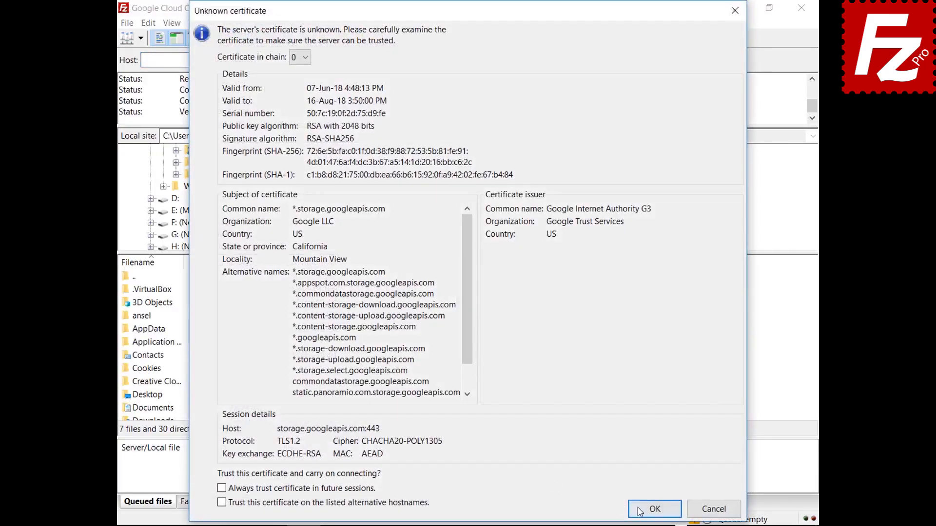
left_click(640, 511)
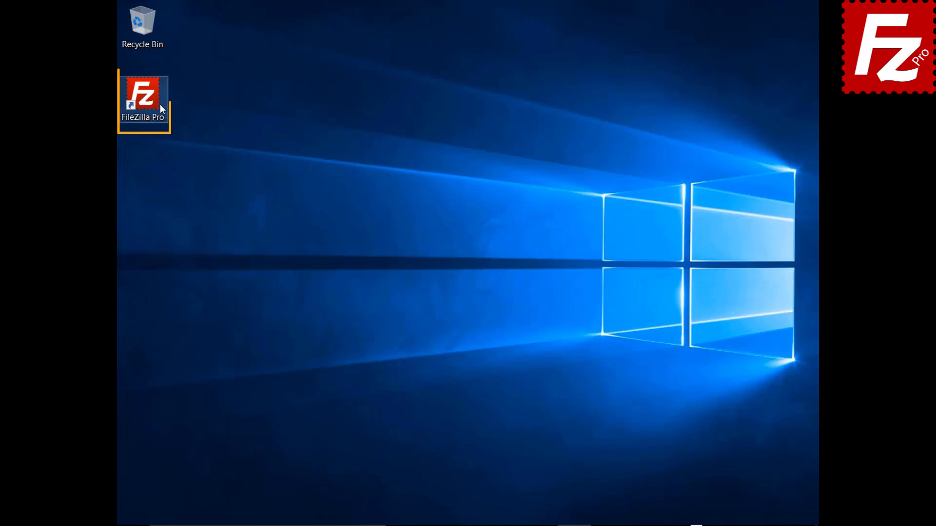
Launch FileZilla Pro and add a Site Manager entry named 'Google Drive' using the Google Drive protocol.
double_click(148, 101)
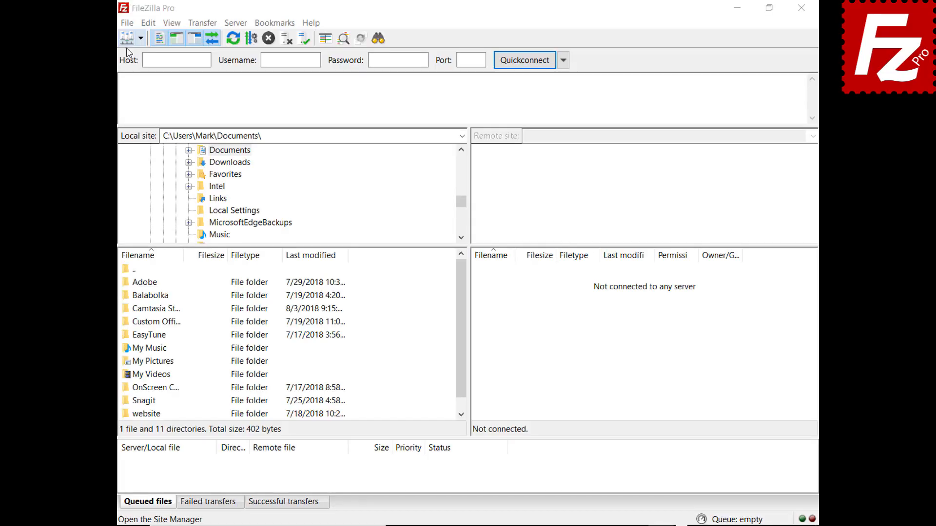
left_click(127, 23)
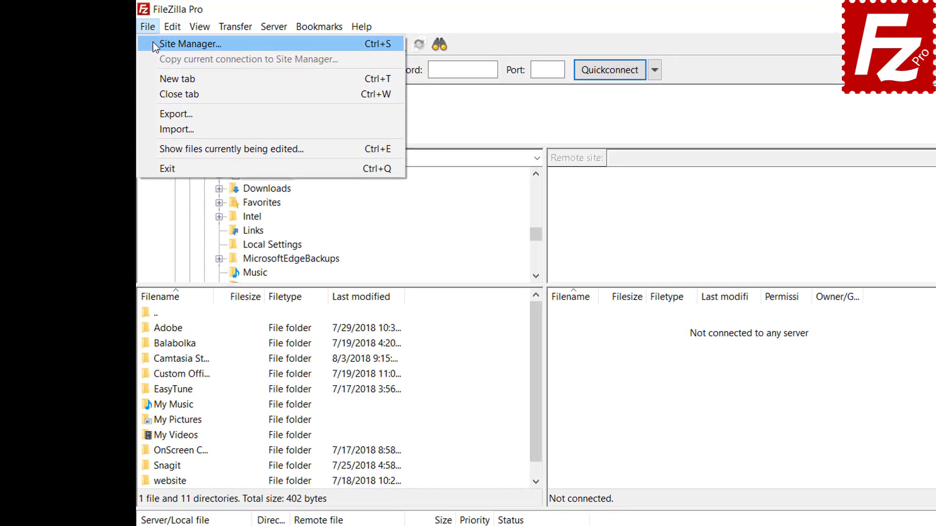
left_click(146, 41)
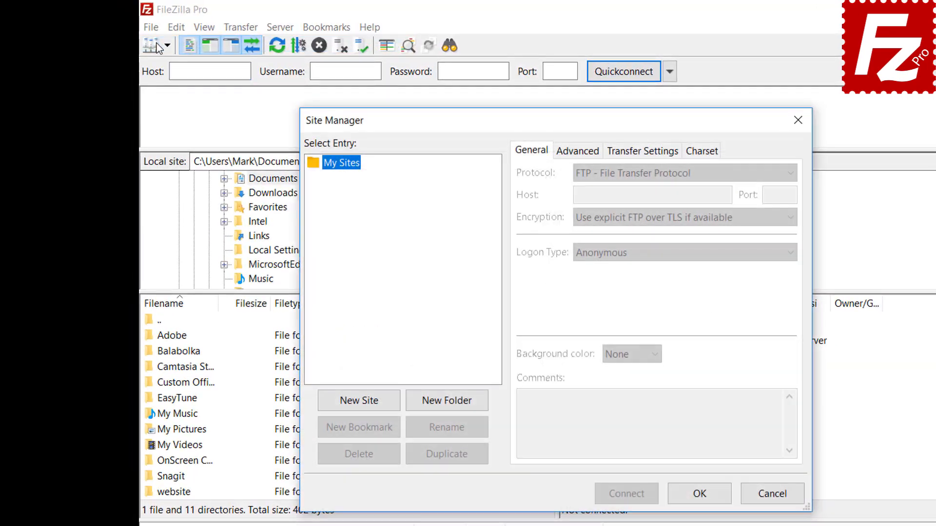
left_click(360, 402)
type("Google Drive")
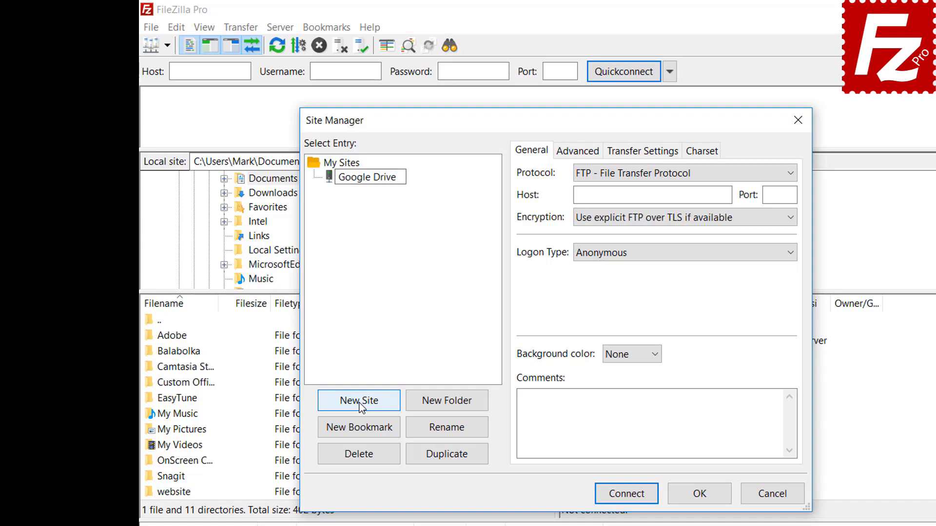
left_click(645, 178)
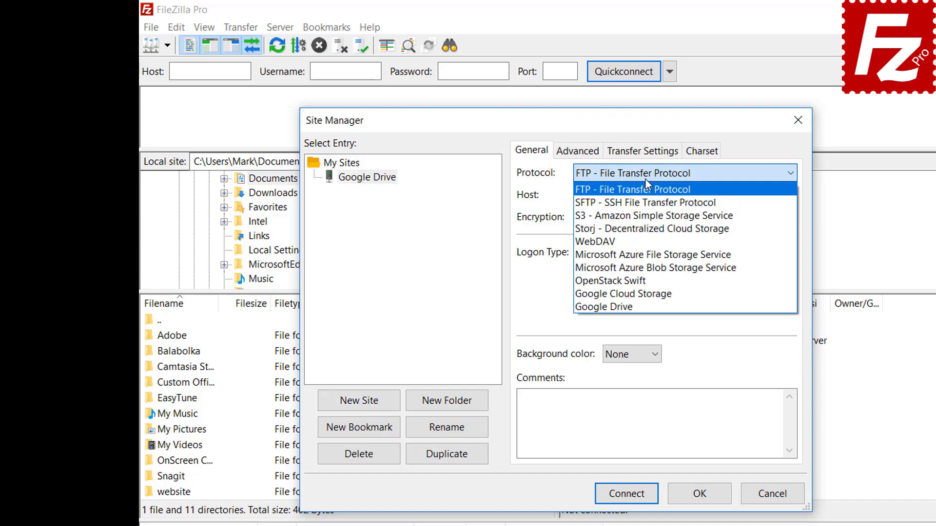
left_click(643, 306)
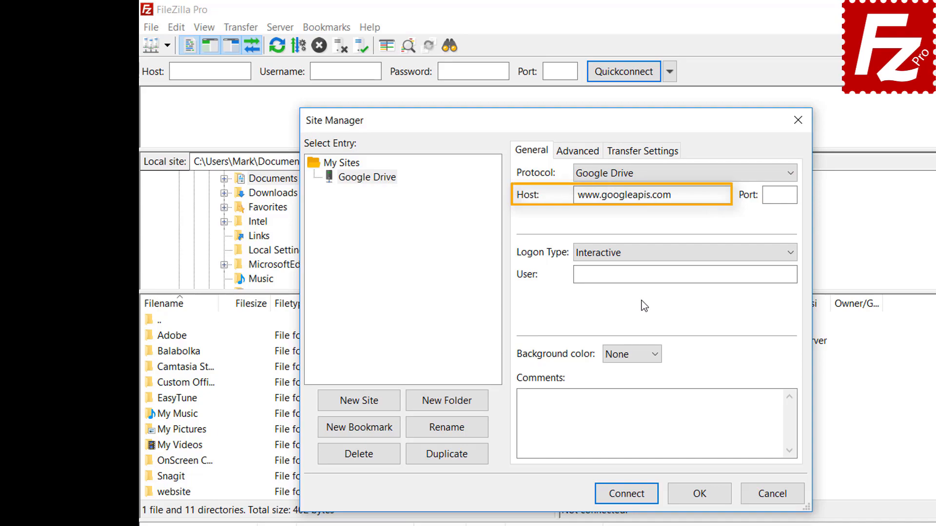
Enter the Google account e-mail as the user and connect to the Google Drive site.
left_click(704, 272)
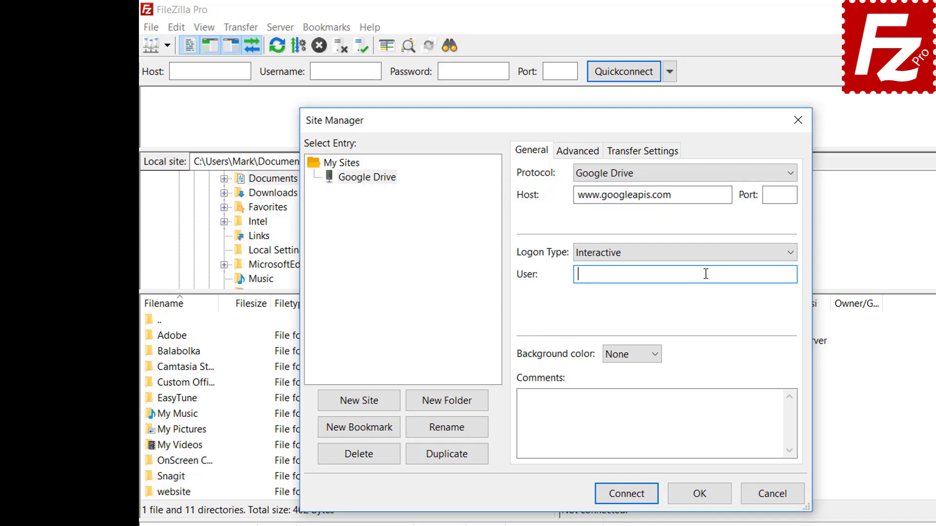
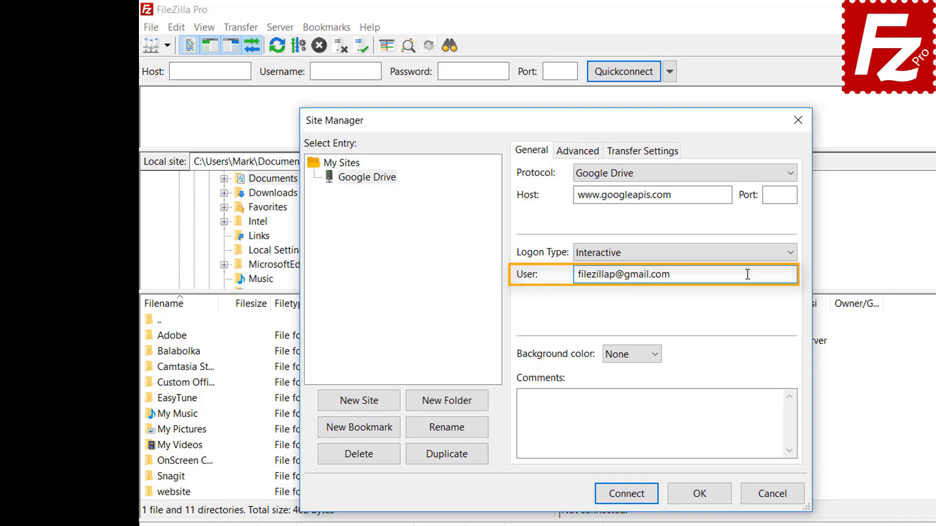
left_click(632, 497)
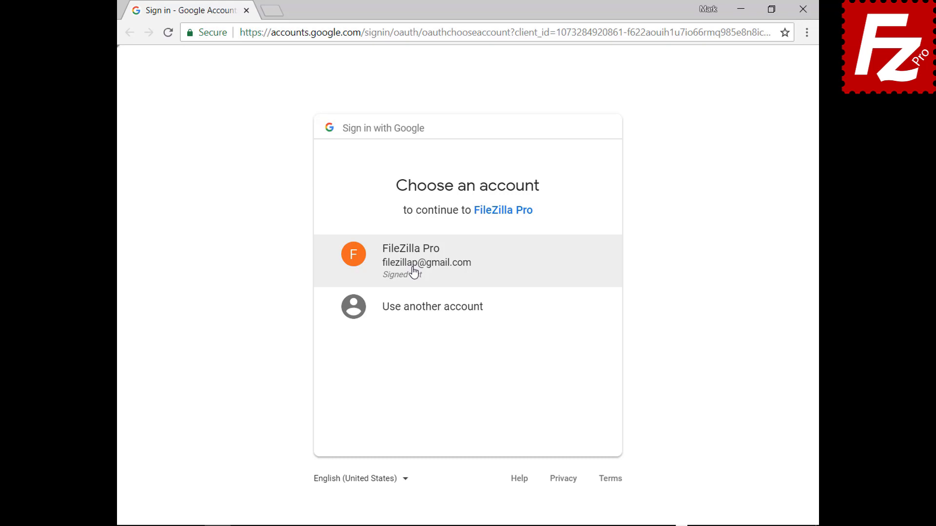
Sign in with the FileZilla Google account, allow access to Drive files, and close Chrome.
left_click(413, 271)
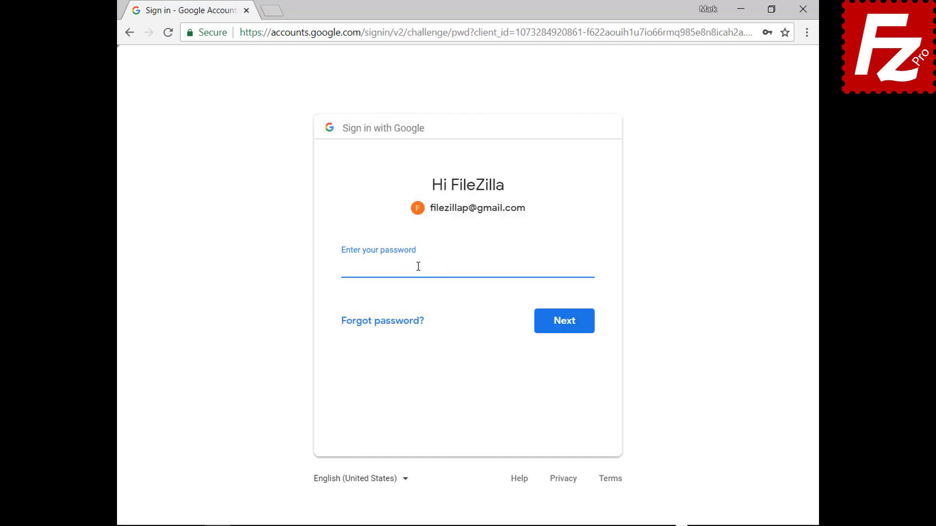
key("ctrl+v")
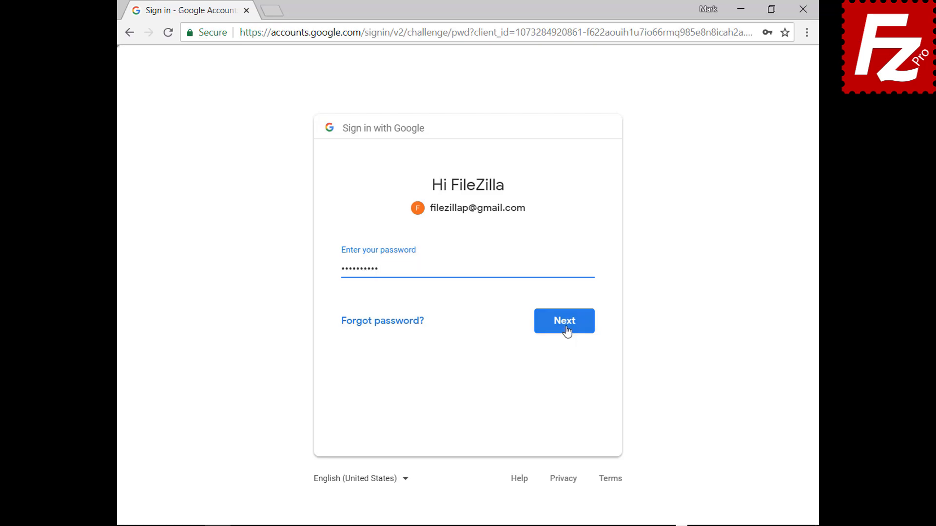
left_click(566, 327)
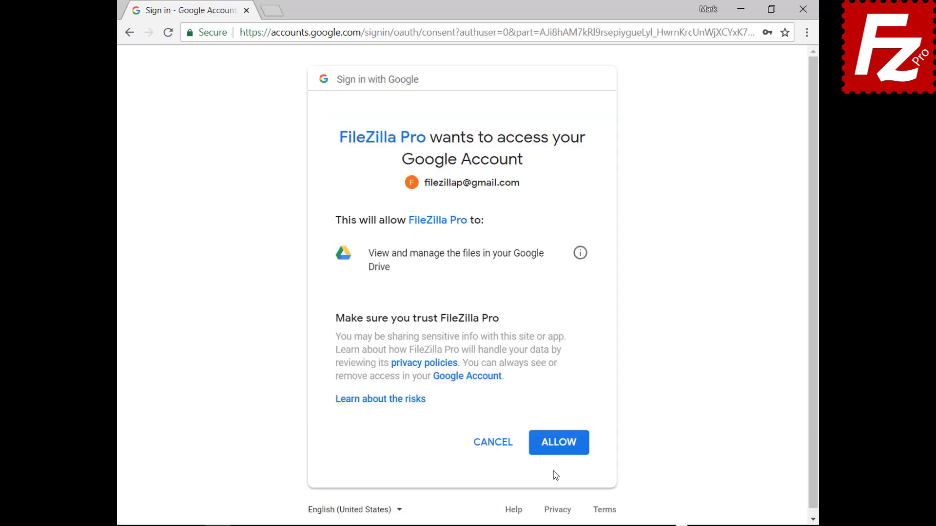
left_click(560, 443)
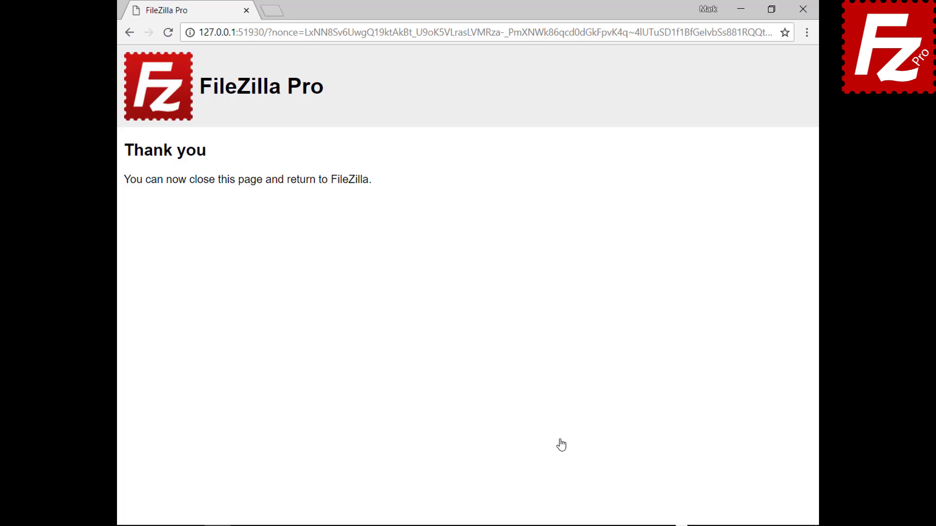
left_click(802, 9)
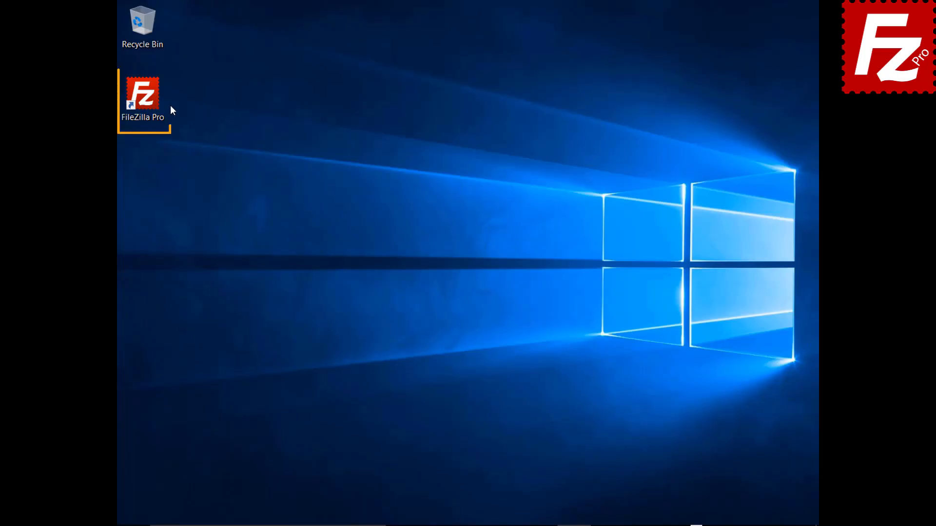
Launch FileZilla Pro, add a Site Manager entry 'Dropbox' with the Dropbox protocol, and connect.
double_click(148, 100)
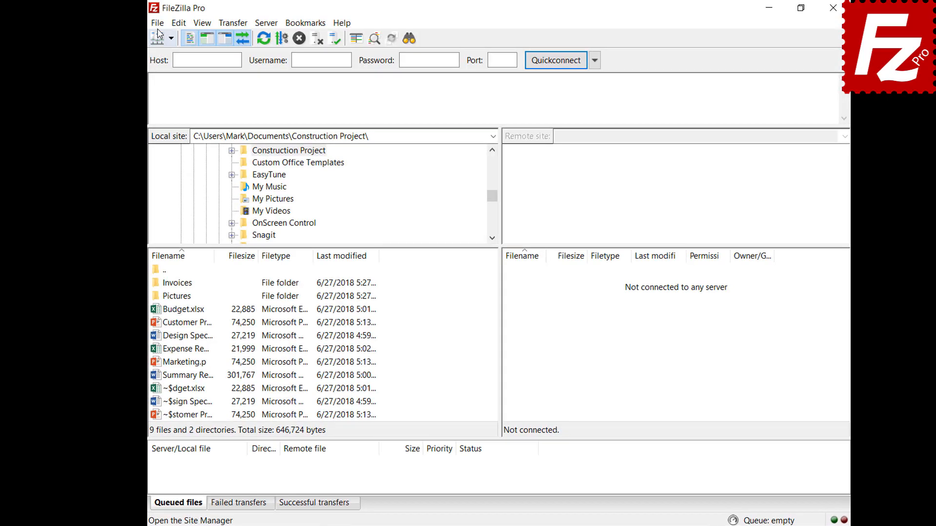
left_click(133, 25)
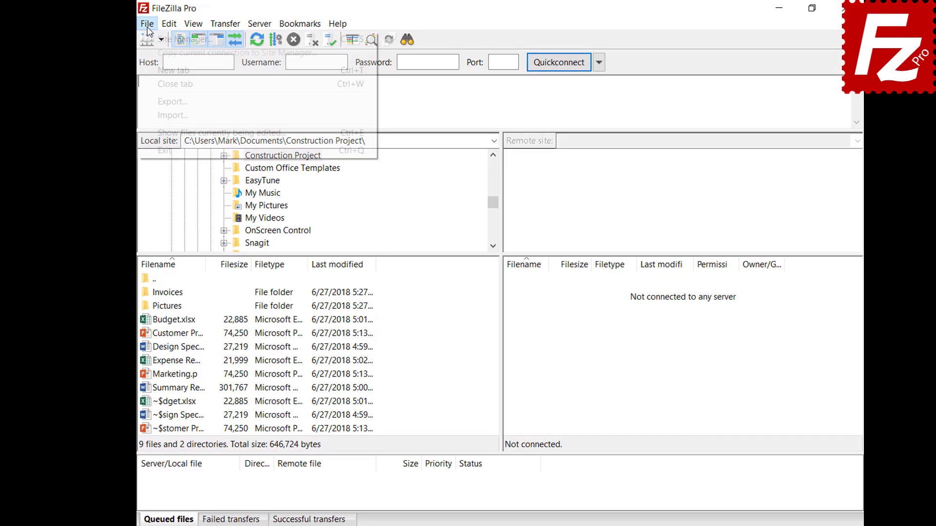
left_click(124, 42)
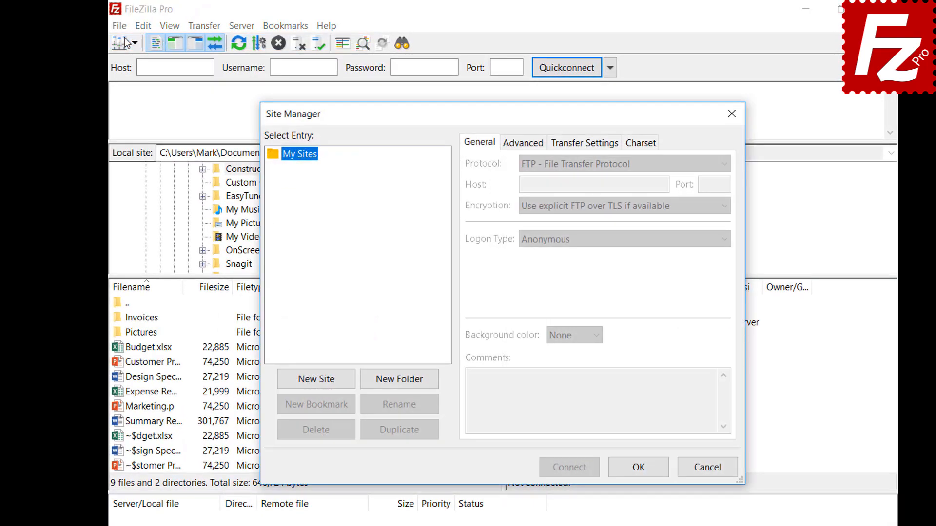
left_click(317, 382)
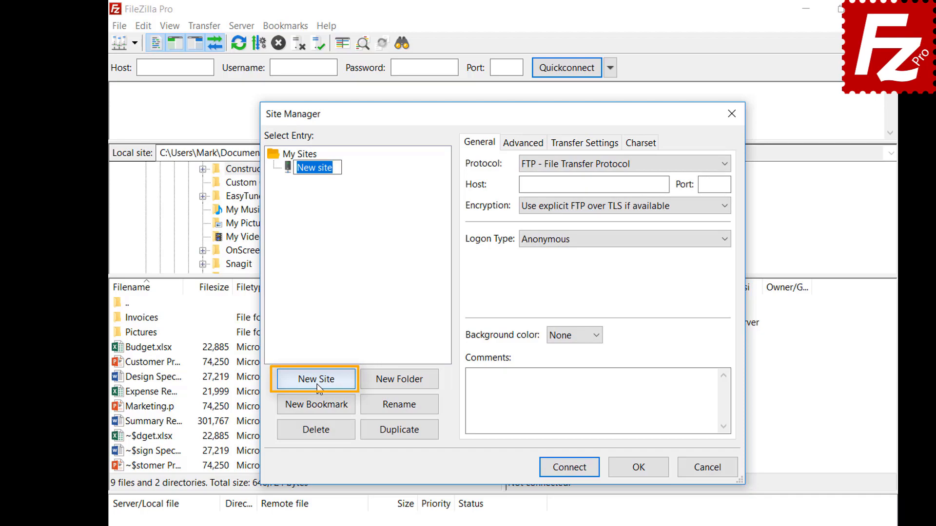
type("Dro")
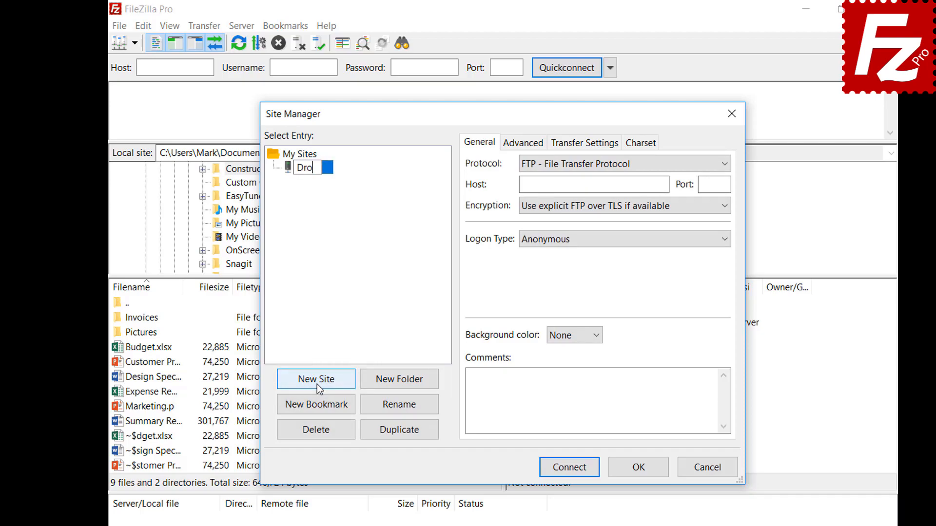
type("pbox")
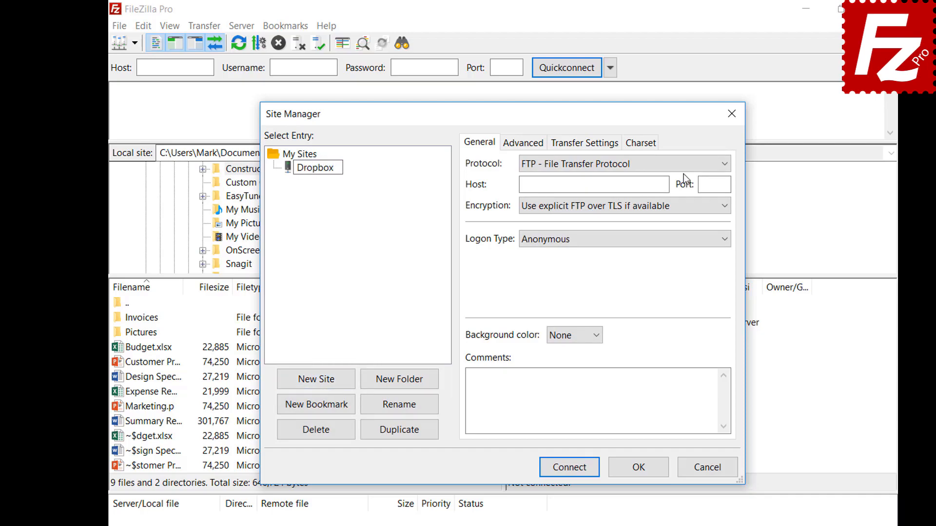
left_click(684, 166)
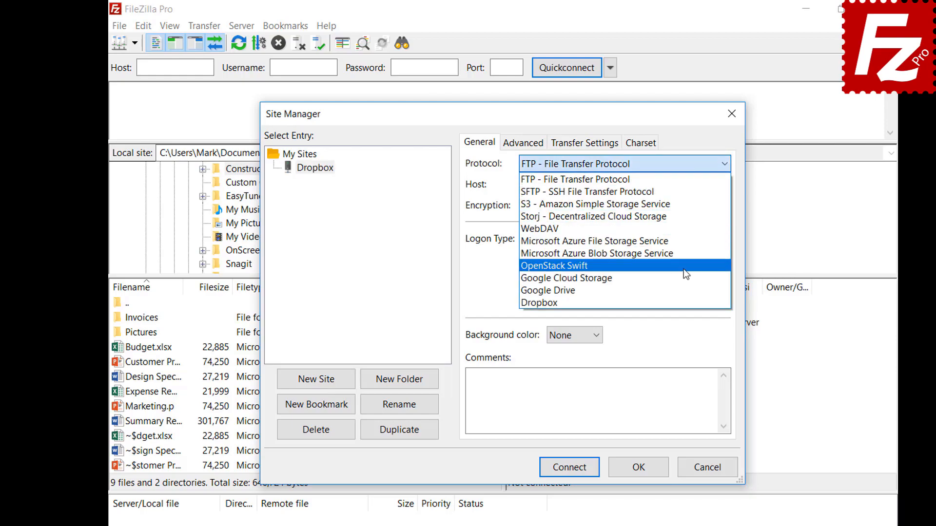
left_click(683, 303)
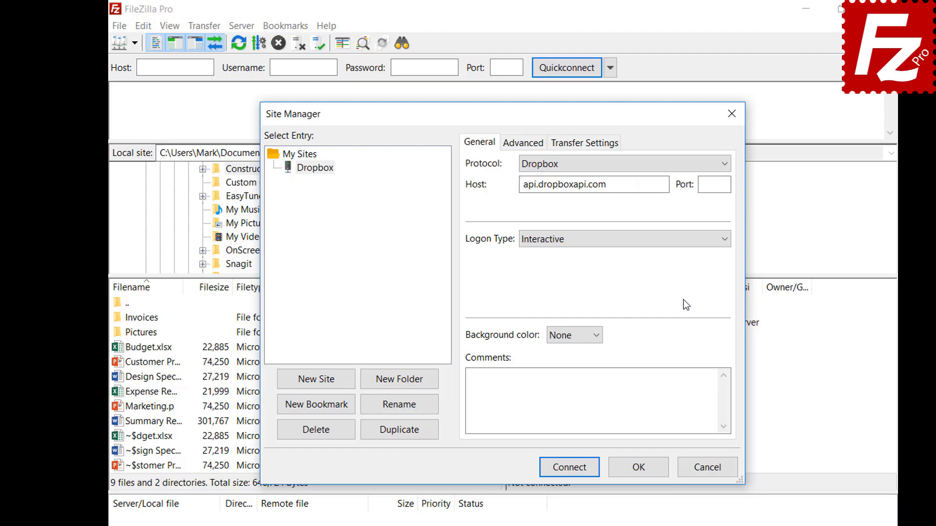
left_click(561, 467)
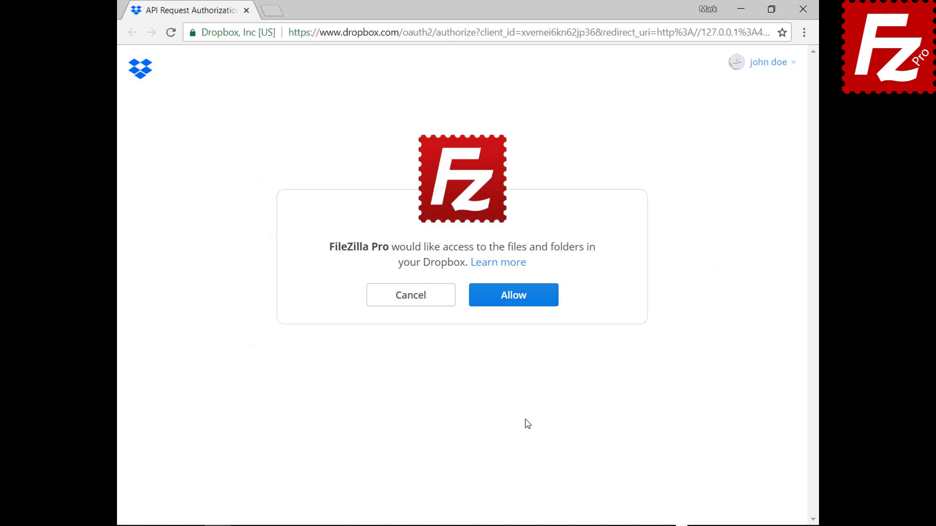
Allow FileZilla Pro access to the Dropbox files on the API authorization page.
left_click(521, 307)
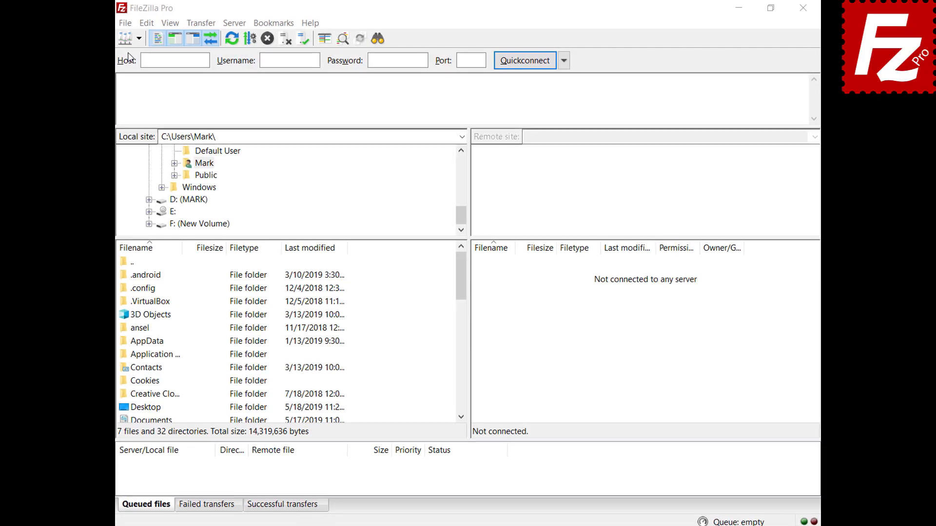
Add a Site Manager entry named 'OneDrive' with the Microsoft OneDrive protocol and connect.
left_click(121, 22)
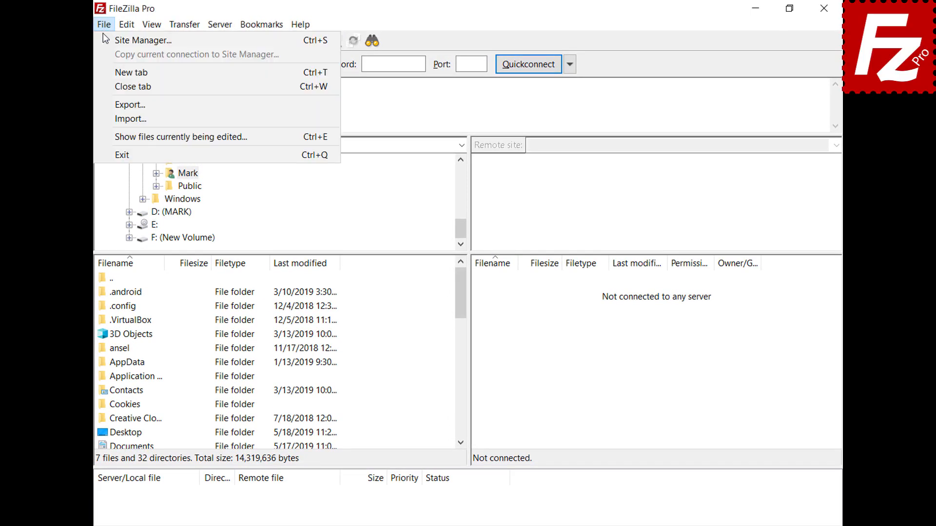
left_click(103, 37)
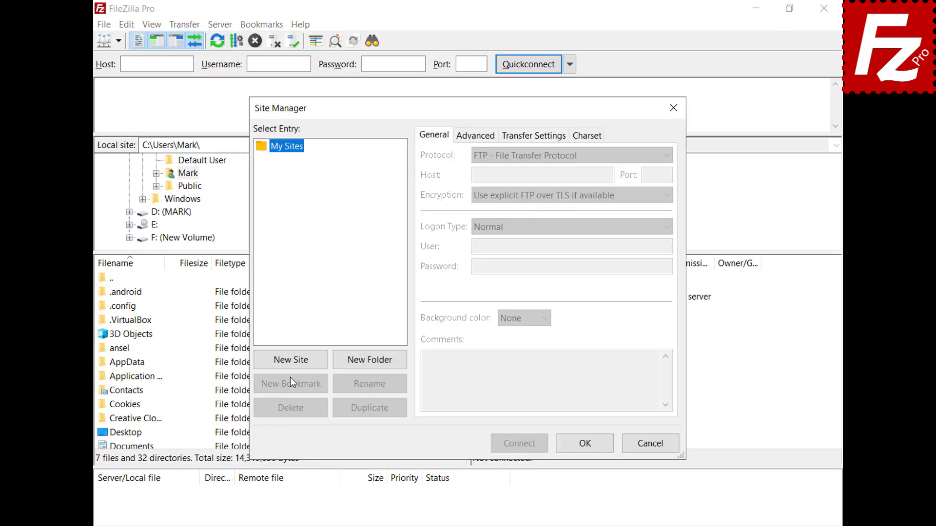
left_click(291, 363)
type("OneDrive")
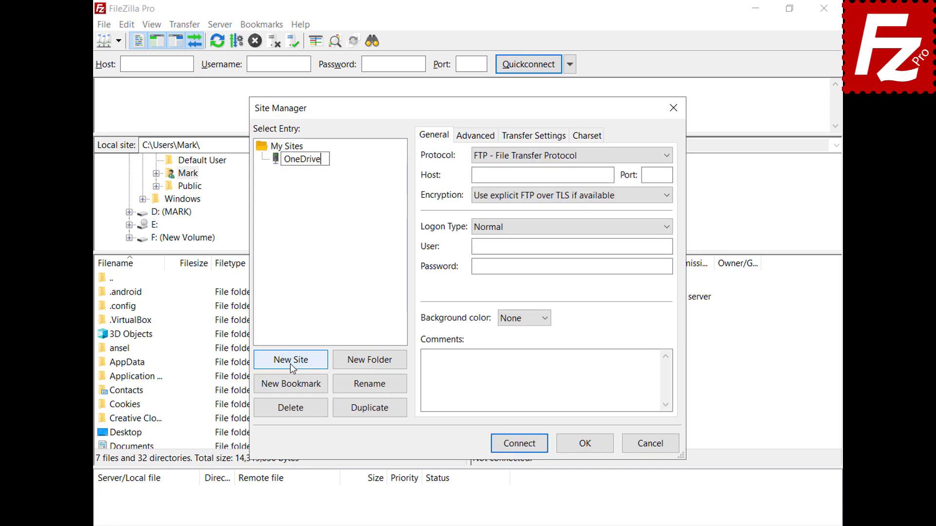
left_click(664, 155)
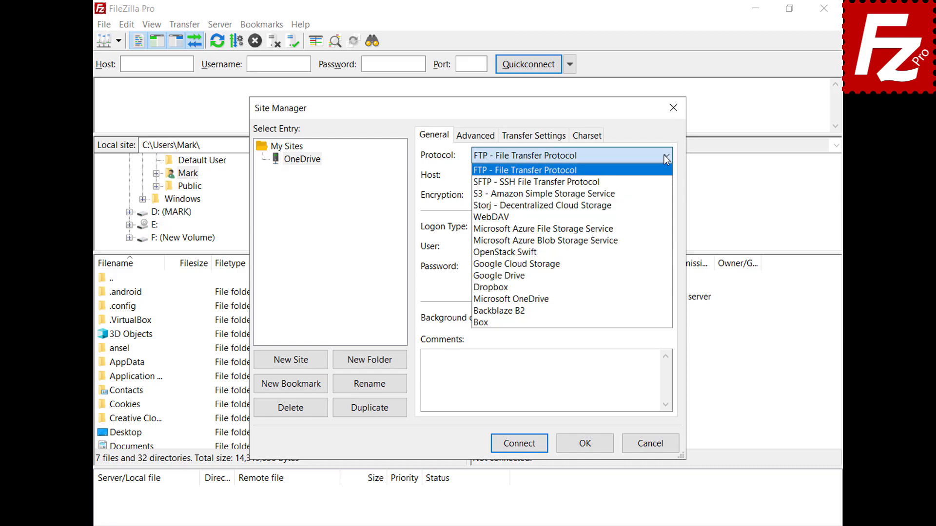
left_click(668, 298)
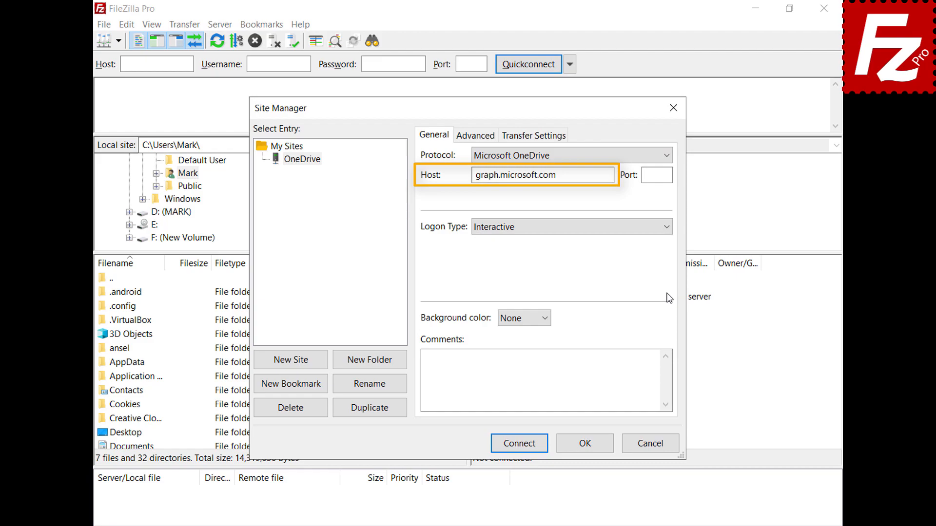
left_click(519, 443)
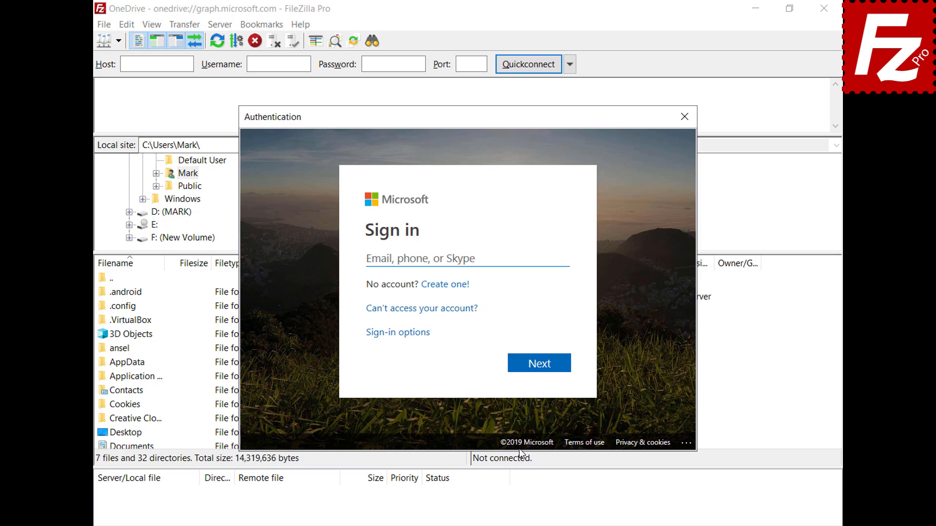
Paste the Microsoft account e-mail and password to sign in, then approve FileZilla's access.
key("ctrl+v")
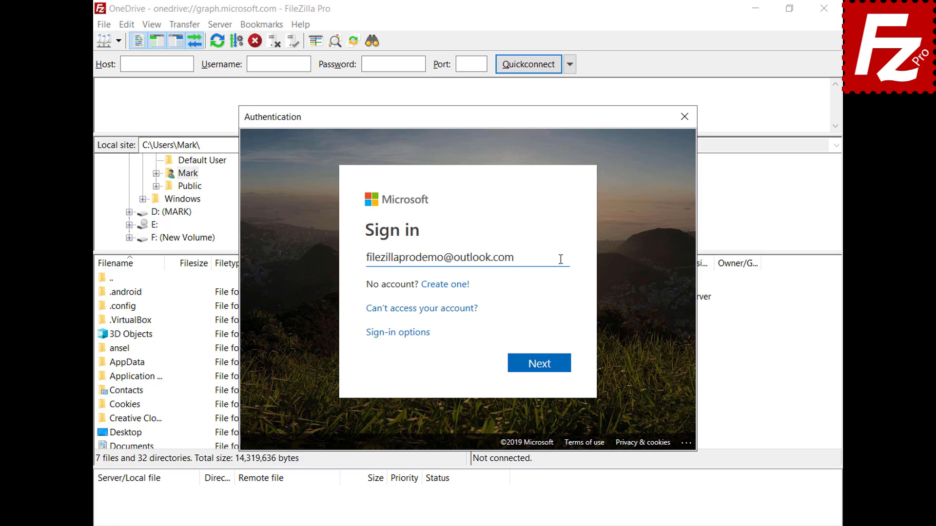
left_click(539, 371)
key("ctrl+v")
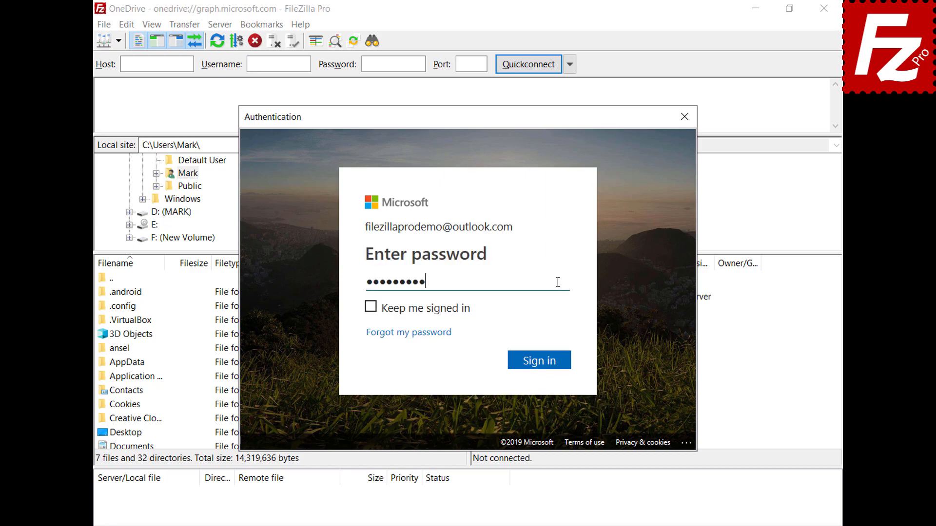
left_click(542, 364)
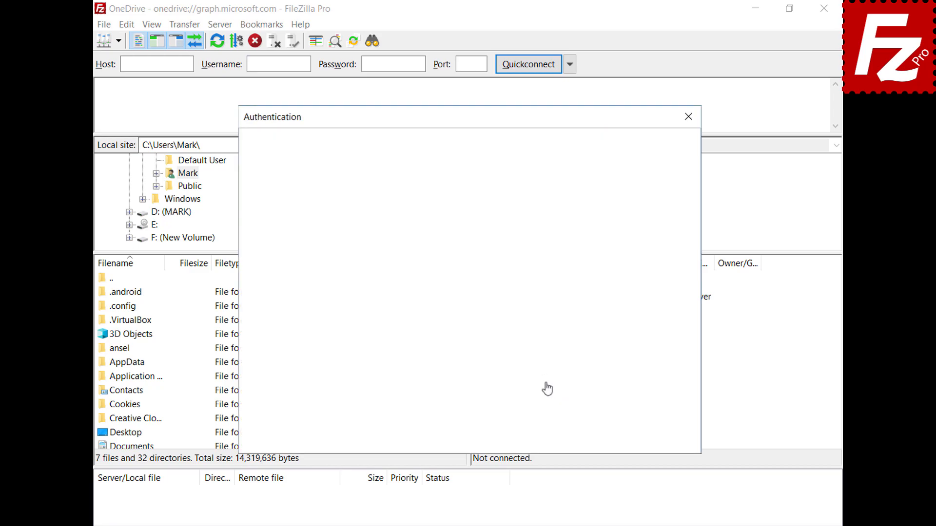
left_click_drag(694, 204, 698, 245)
left_click(544, 413)
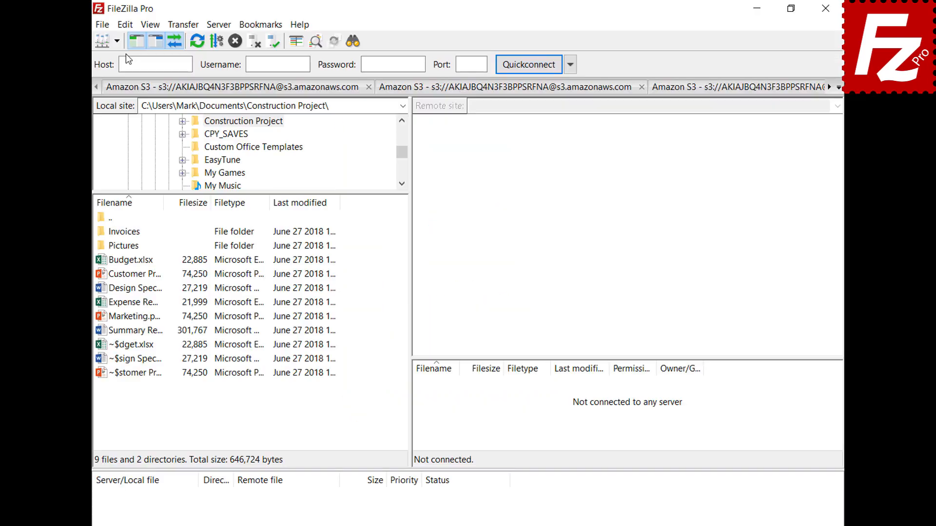
In Settings > Interface > Passwords, choose master-password protection and enter the master password twice.
left_click(122, 28)
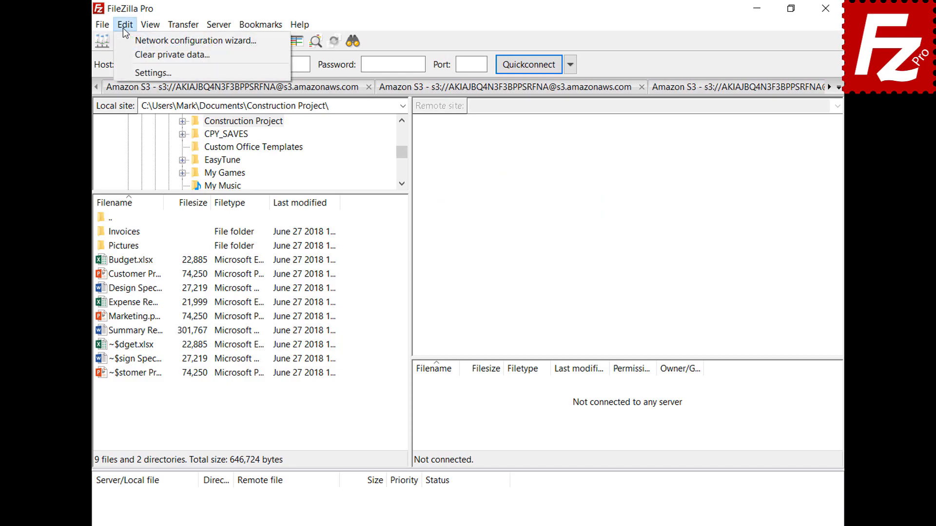
left_click(130, 71)
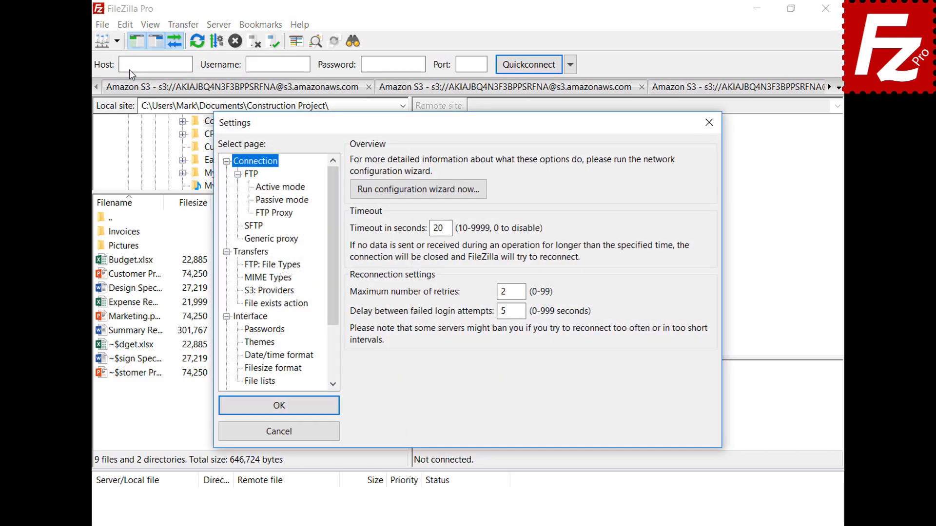
left_click(246, 330)
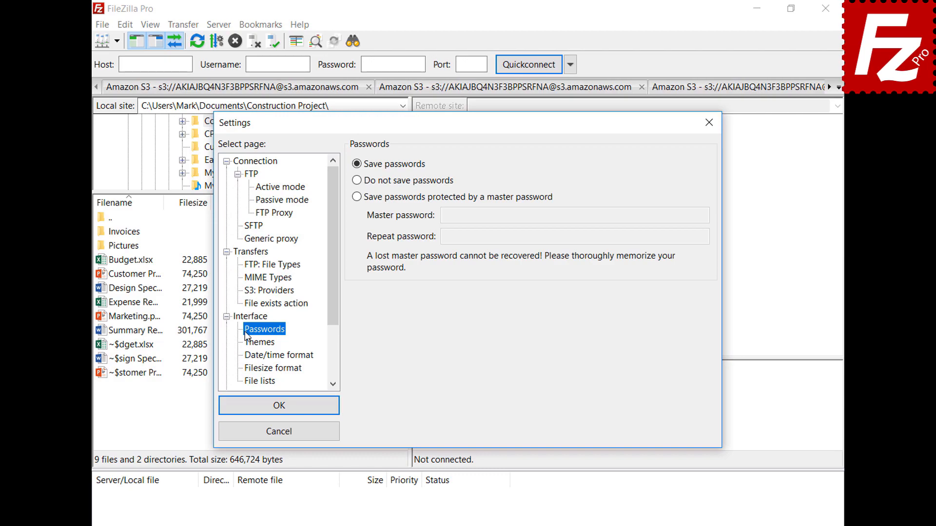
left_click(357, 196)
left_click(684, 215)
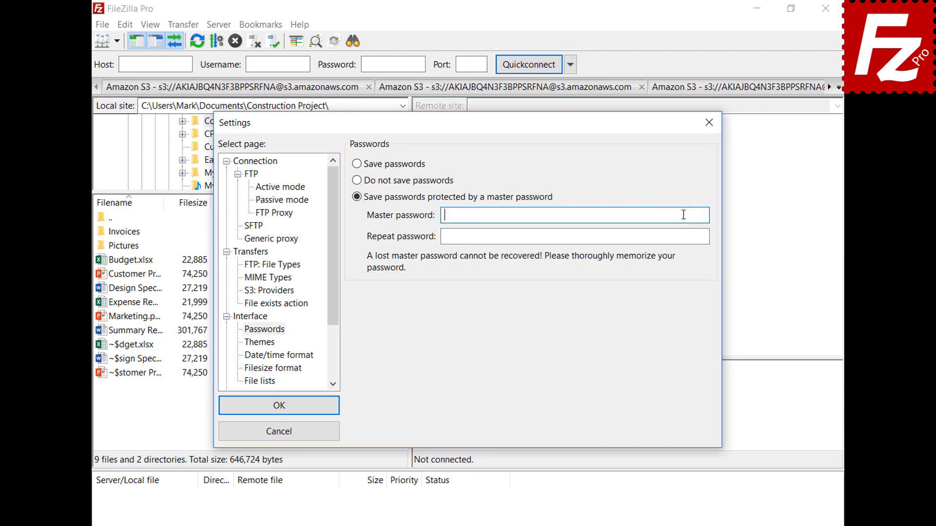
type("•••••••••••")
left_click(703, 237)
type("•••••••••••")
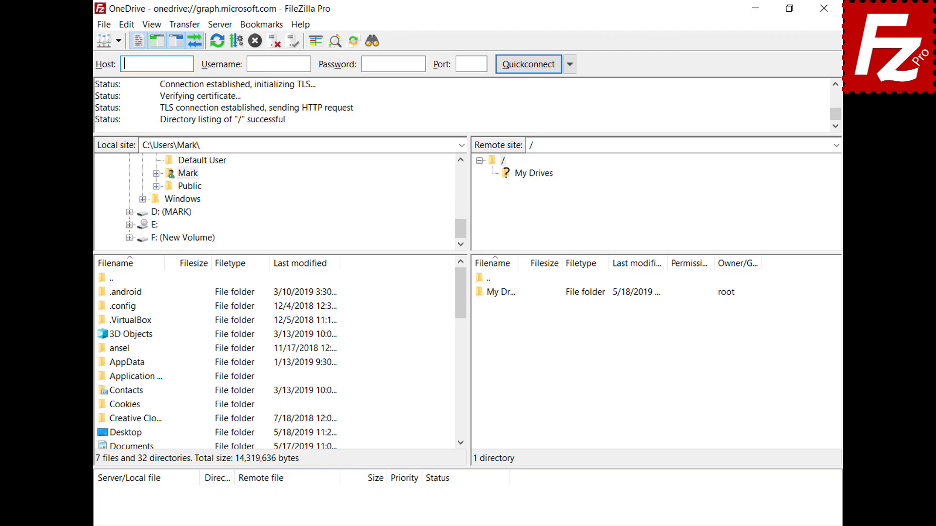
Open My Drives, then its OneDrive folder, in the remote file list.
double_click(504, 292)
double_click(505, 294)
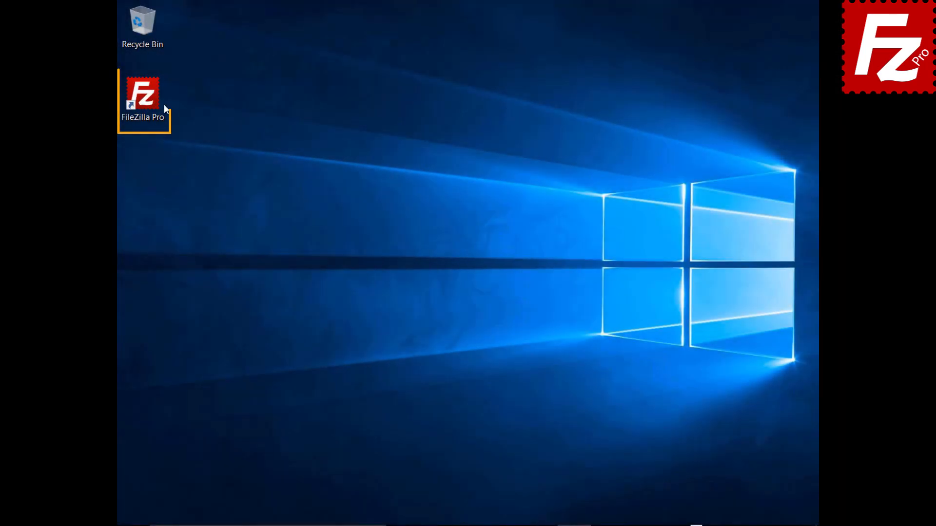
Launch FileZilla Pro and connect a new 'OneDrive for Business' site using the Microsoft OneDrive protocol.
double_click(148, 101)
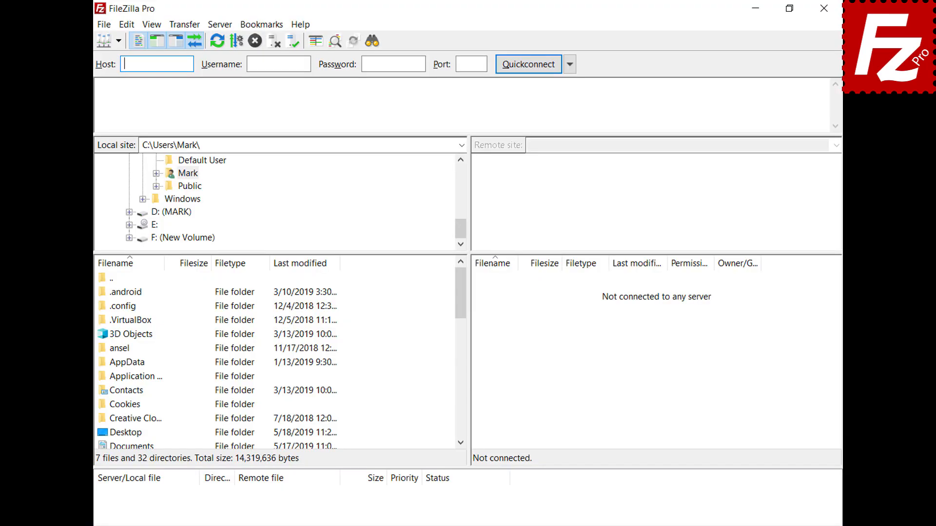
left_click(103, 25)
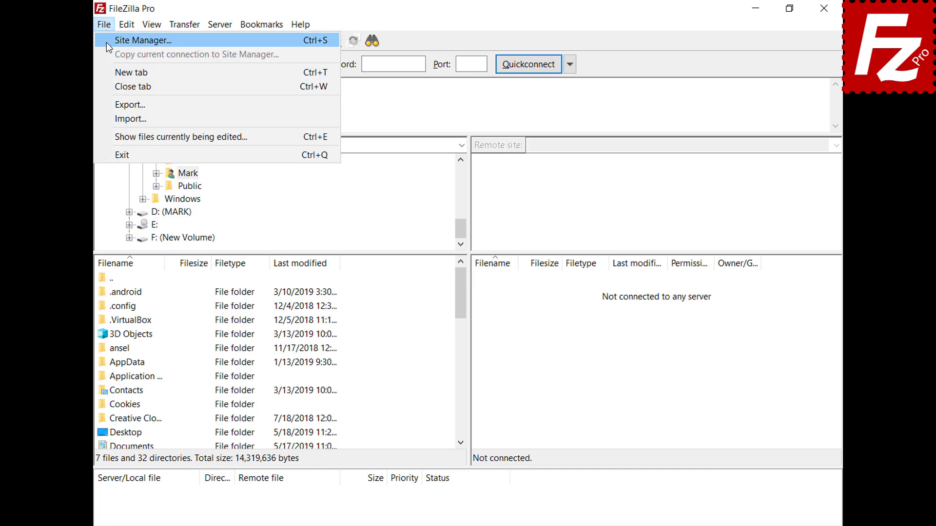
left_click(106, 42)
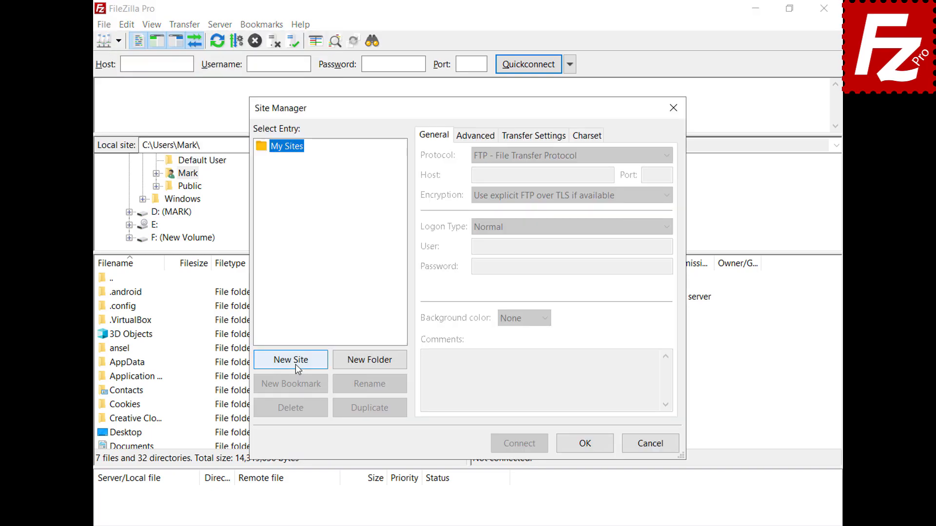
left_click(295, 364)
type("OneDrive")
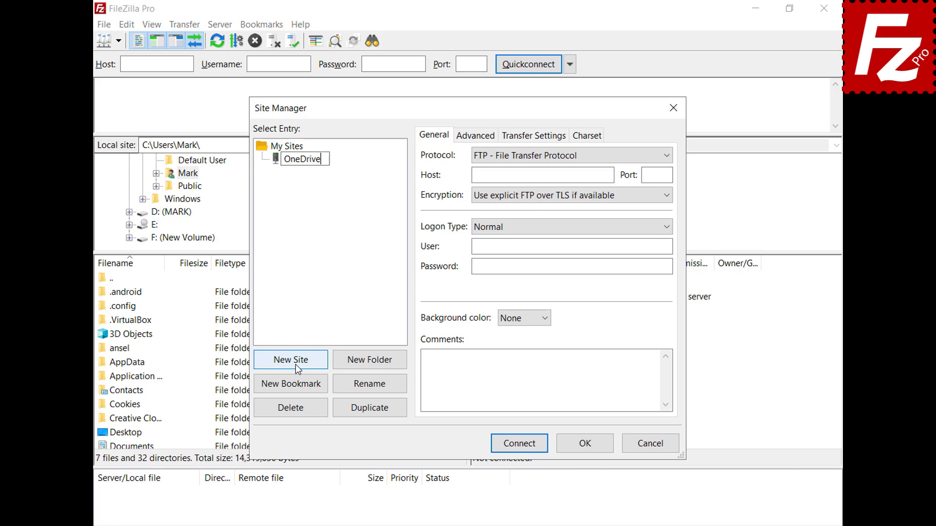
type(" for Business")
key("Return")
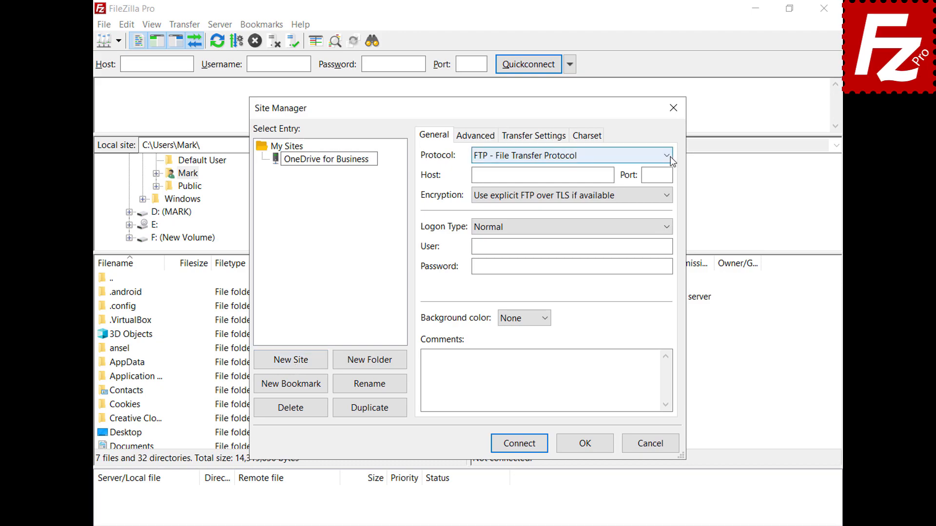
left_click(671, 156)
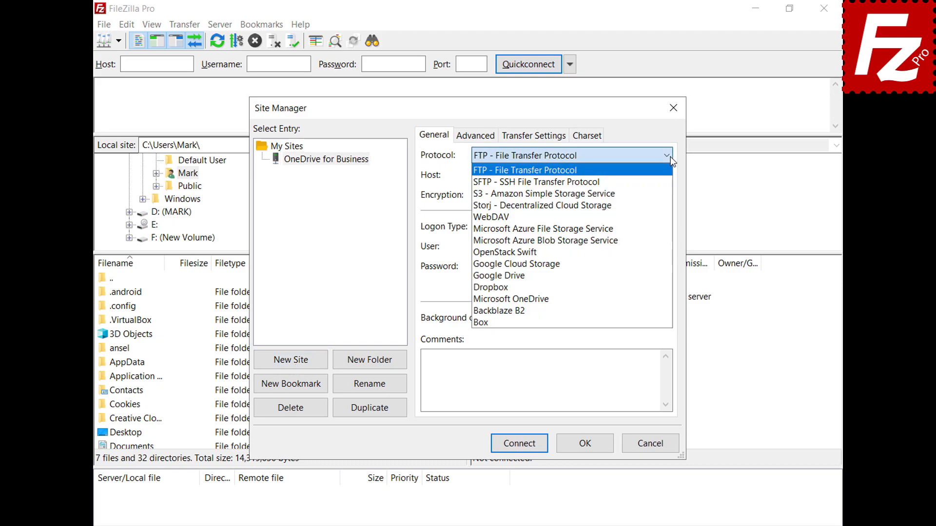
left_click(657, 299)
left_click(520, 444)
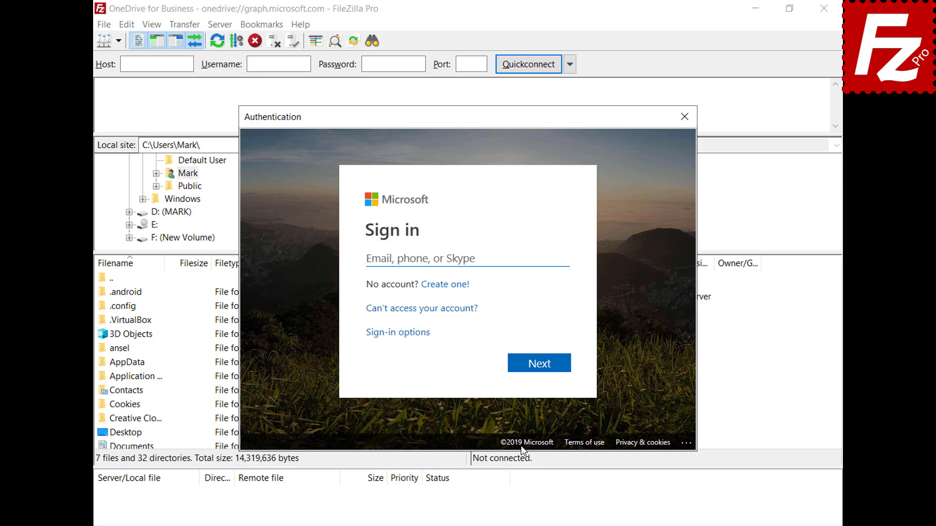
Sign in with the Microsoft account and accept permissions with consent on behalf of the organization.
key("ctrl+v")
left_click(544, 369)
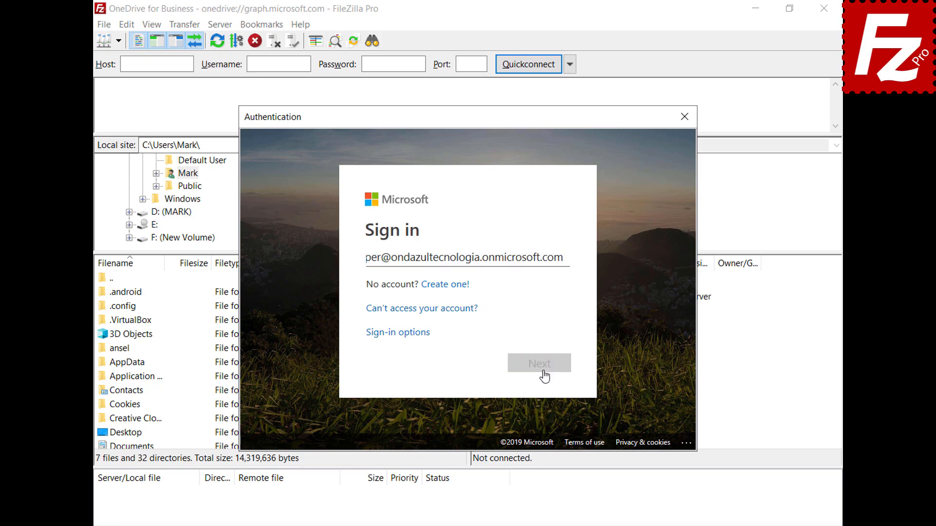
key("ctrl+v")
left_click(542, 354)
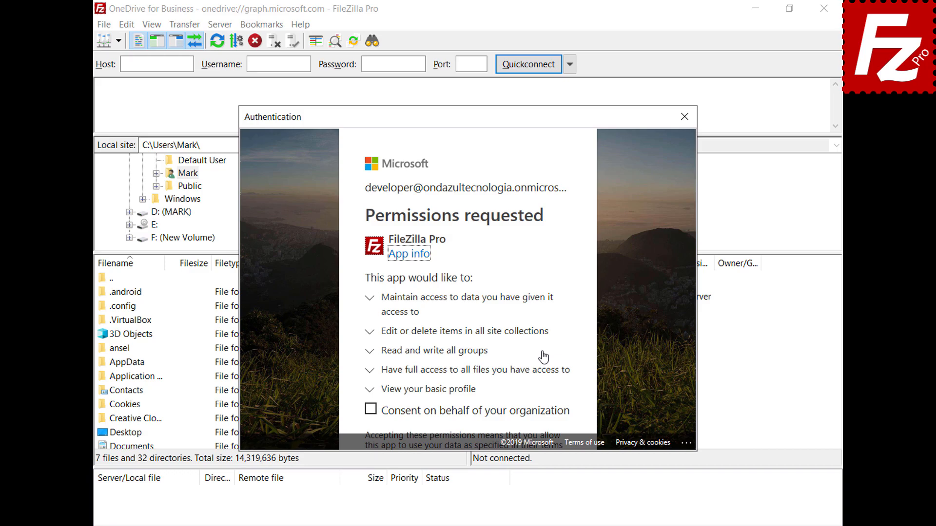
left_click(371, 410)
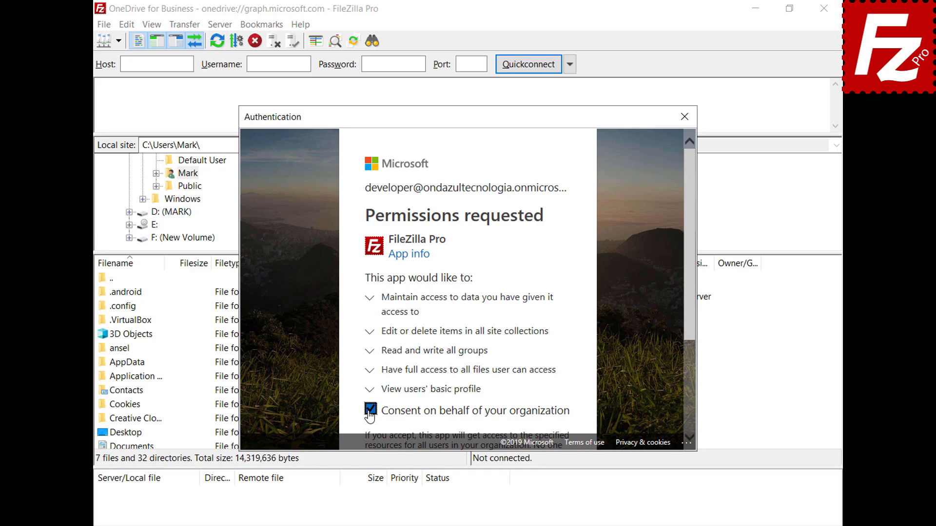
left_click_drag(689, 318, 687, 429)
left_click(536, 399)
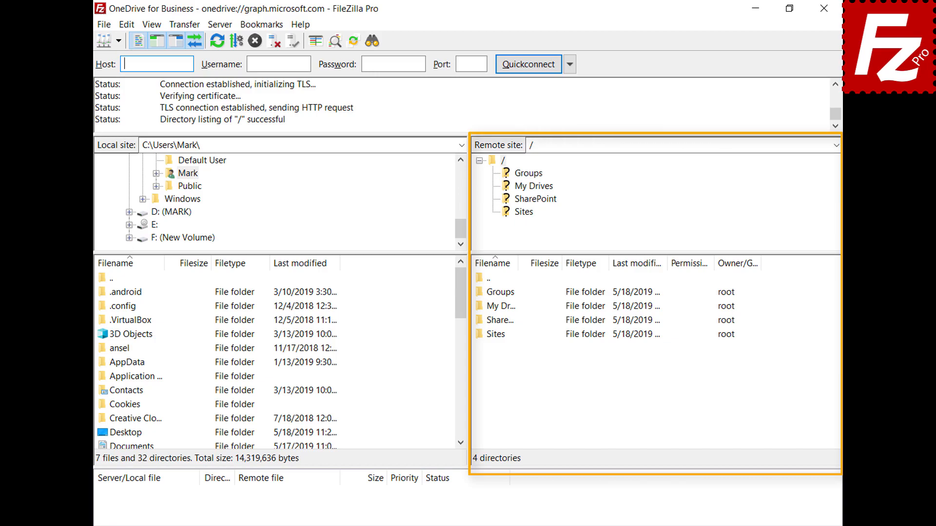
Browse the remote site into My Drives and then its OneDrive folder.
double_click(495, 307)
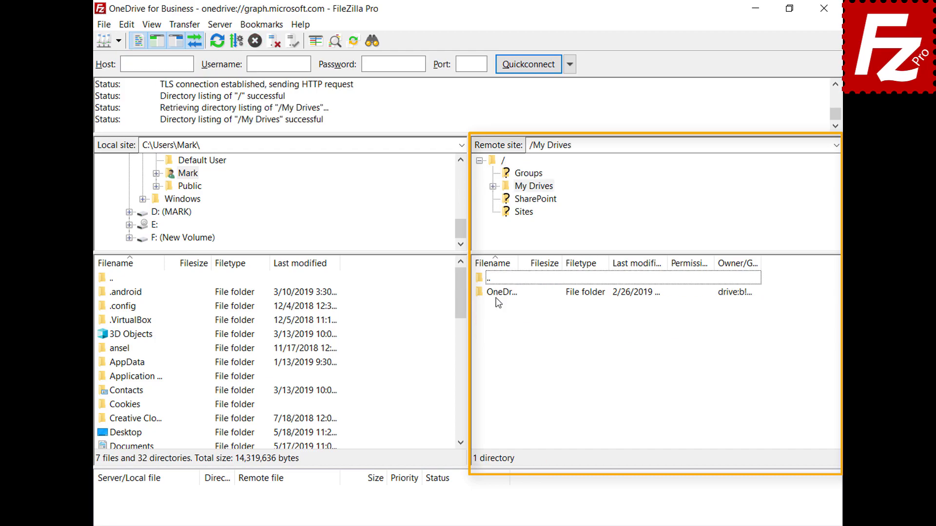
left_click(496, 294)
double_click(496, 295)
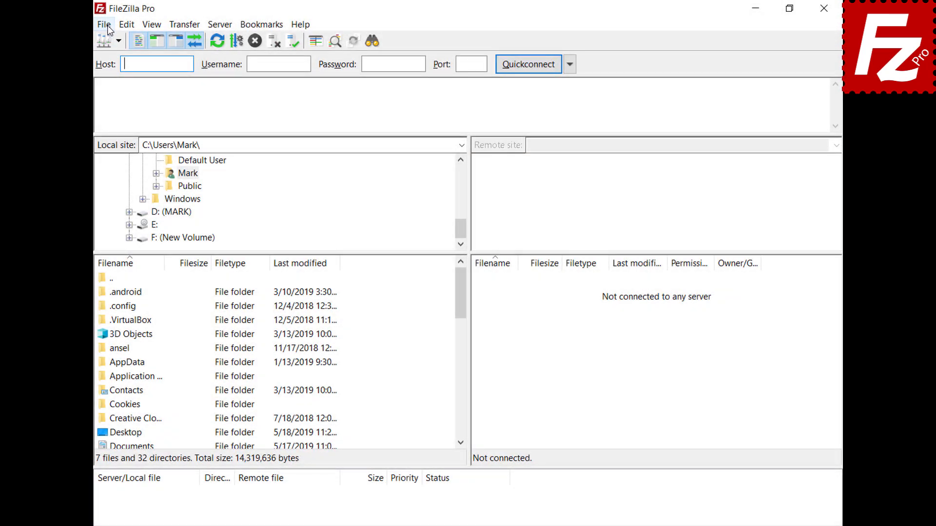
Create another 'OneDrive for Business' site with the Microsoft OneDrive protocol and connect.
left_click(106, 25)
left_click(110, 40)
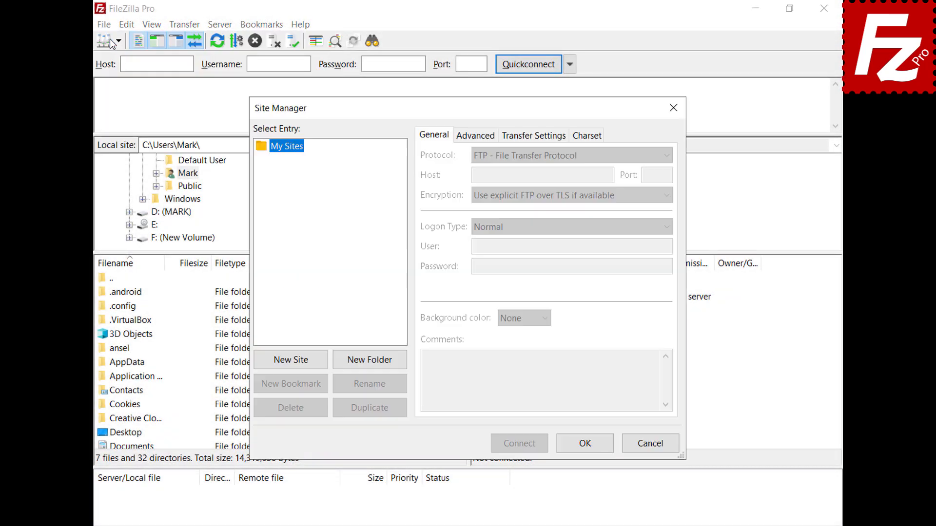
left_click(290, 361)
type("One")
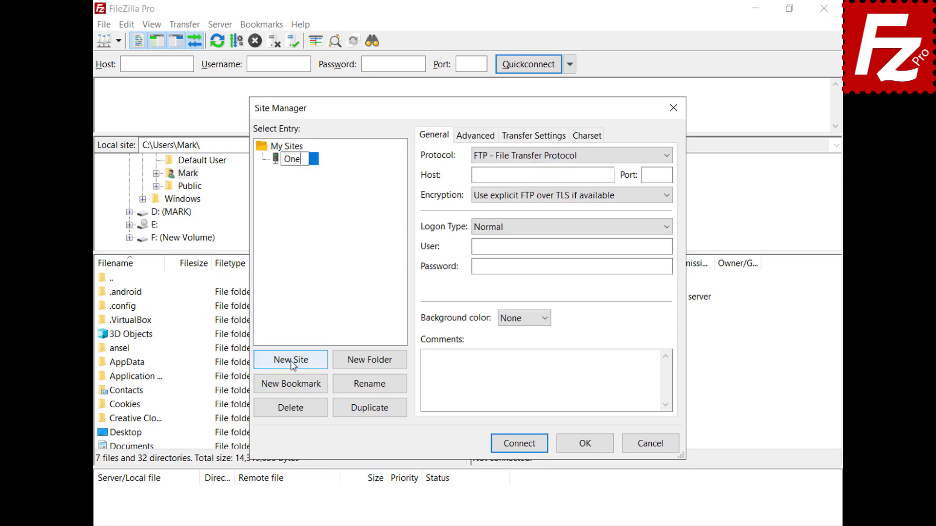
type("Drive for Bu")
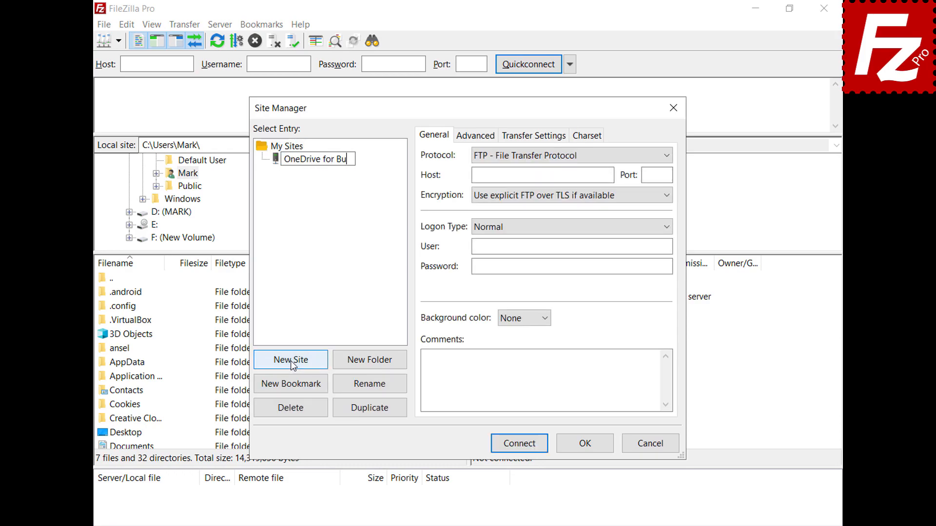
type("siness")
key("Return")
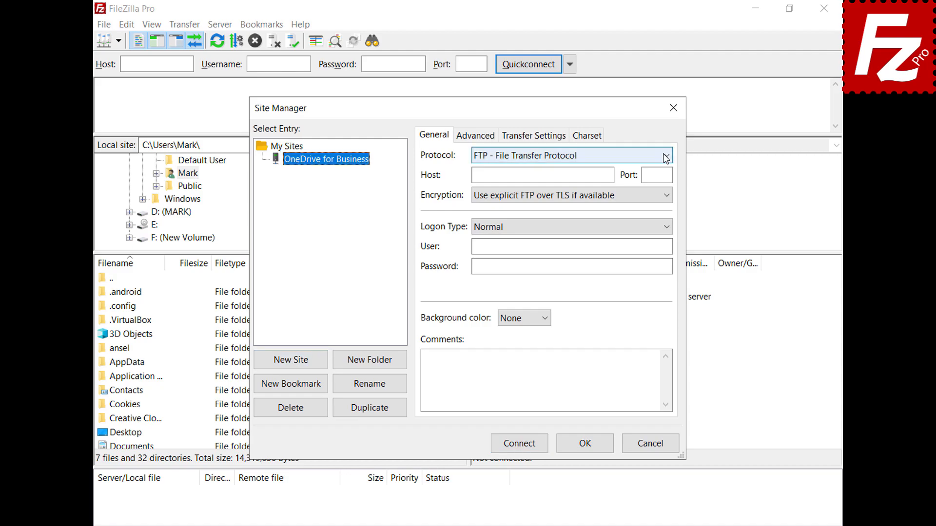
left_click(666, 156)
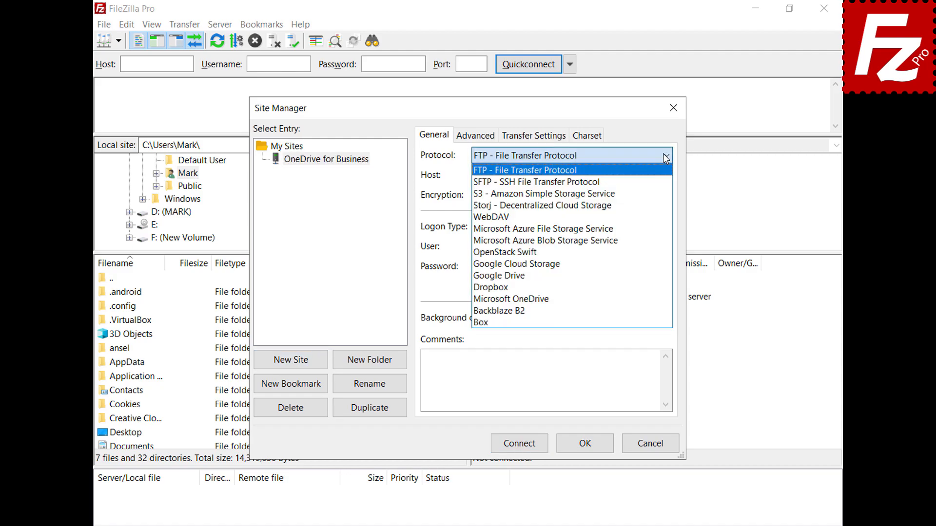
left_click(648, 300)
left_click(519, 448)
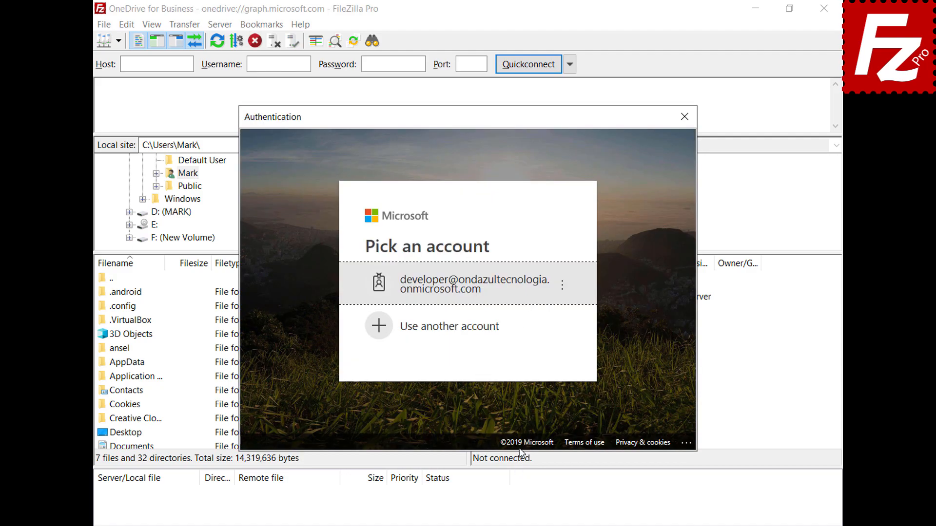
Sign in with a different Microsoft account's e-mail and password, then open My Drives > OneDrive.
left_click(491, 328)
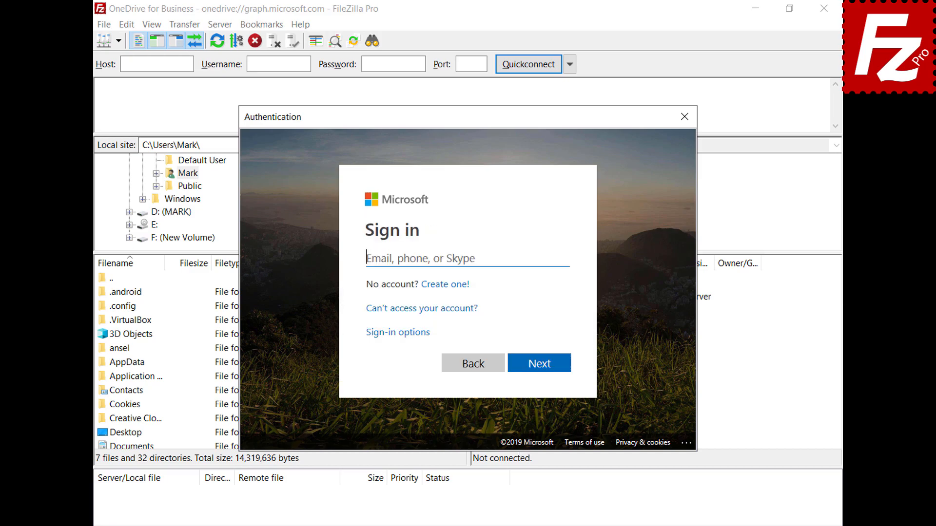
left_click(539, 363)
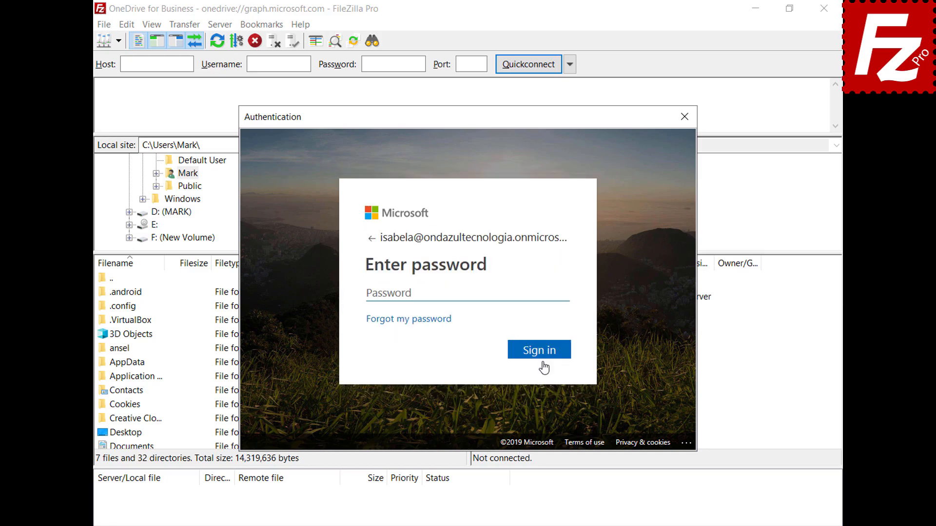
type("•••••••••")
key("Return")
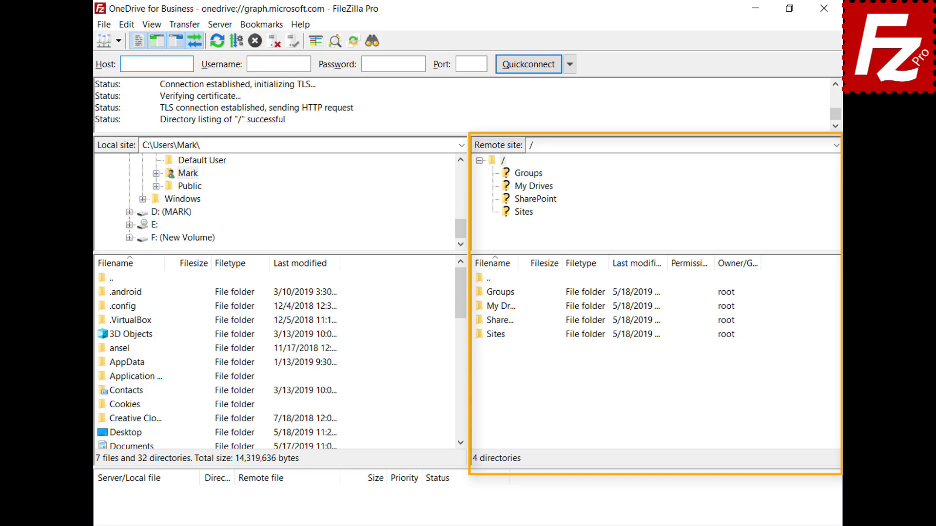
double_click(481, 310)
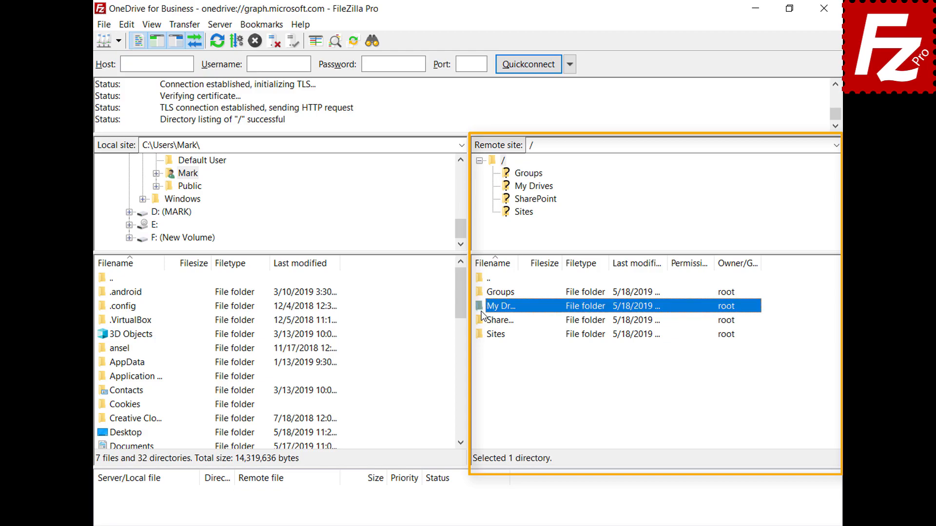
double_click(493, 293)
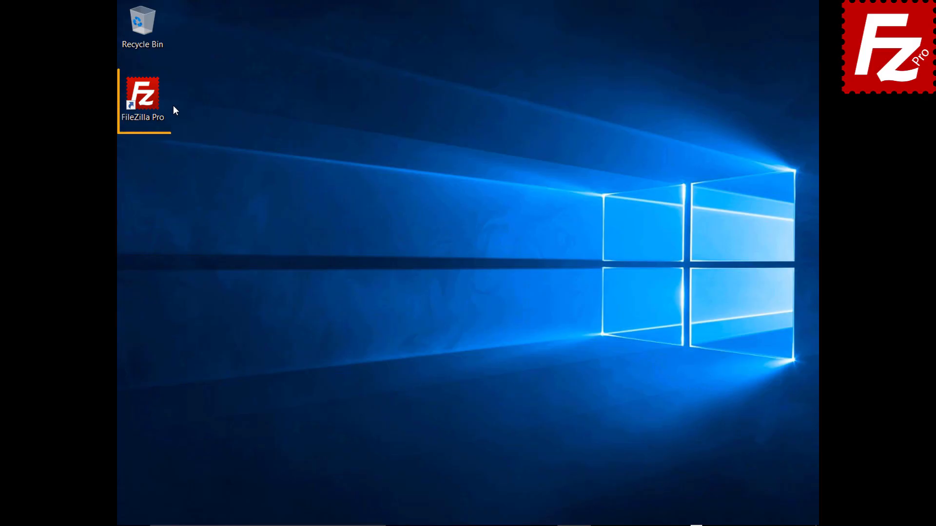
Connect to the saved Amazon S3 site, open filezillaprobucket, and request a Temporary URL for README.
double_click(148, 101)
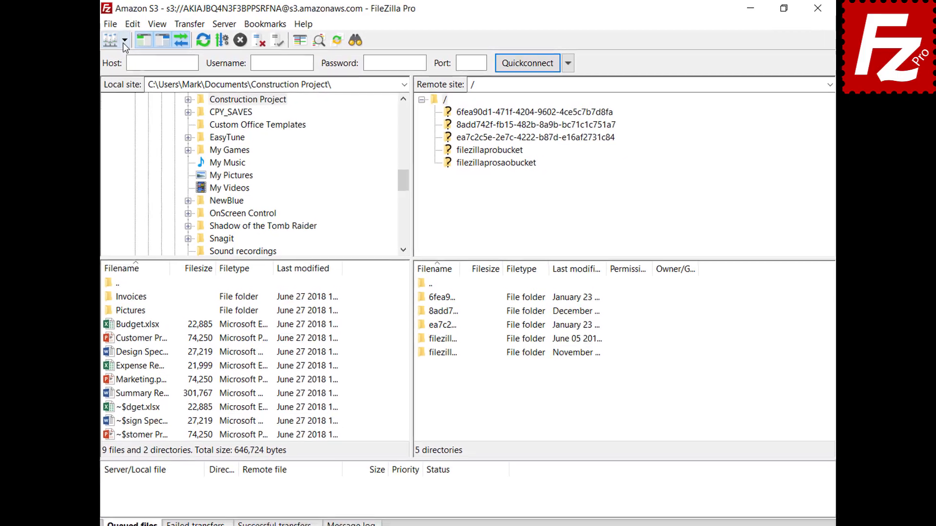
left_click(118, 41)
left_click(116, 57)
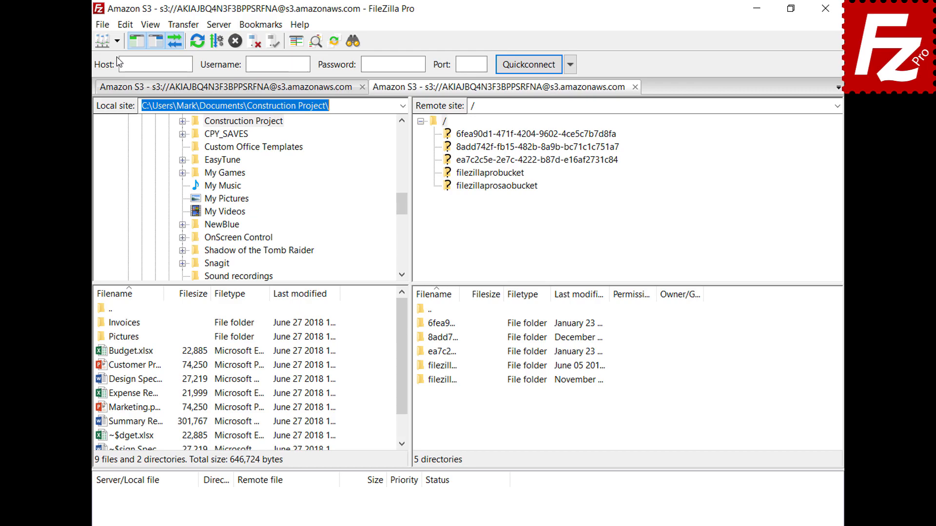
left_click(491, 174)
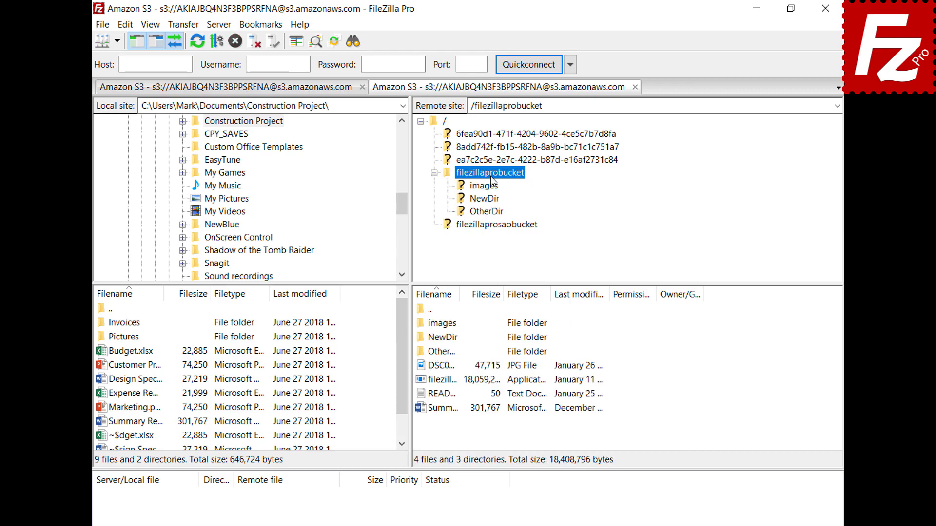
right_click(444, 395)
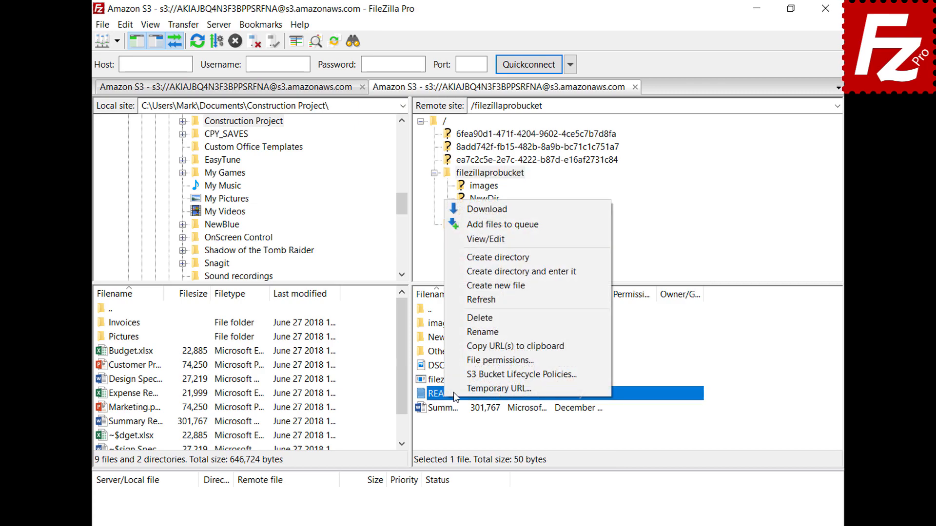
left_click(459, 390)
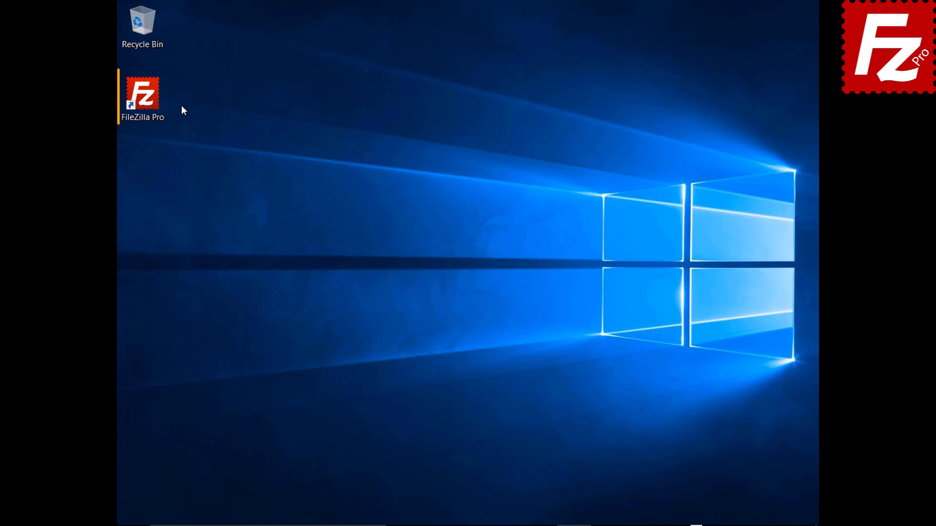
Create a site named OneDrive using Microsoft OneDrive, connect, and sign in to the Microsoft account.
double_click(146, 98)
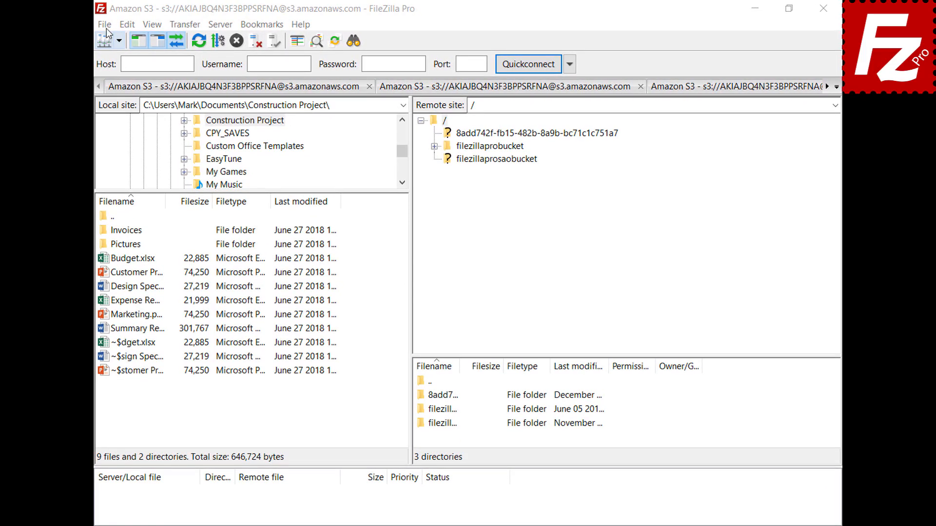
left_click(105, 25)
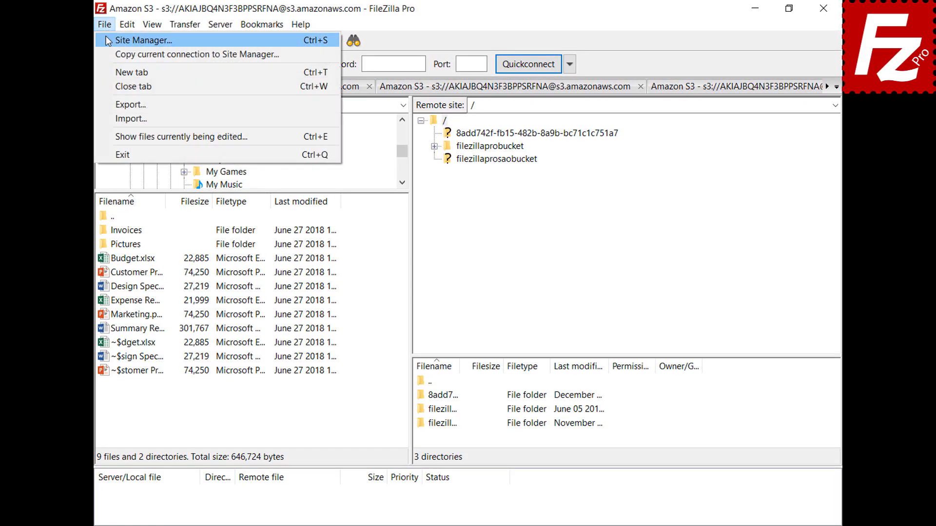
left_click(144, 40)
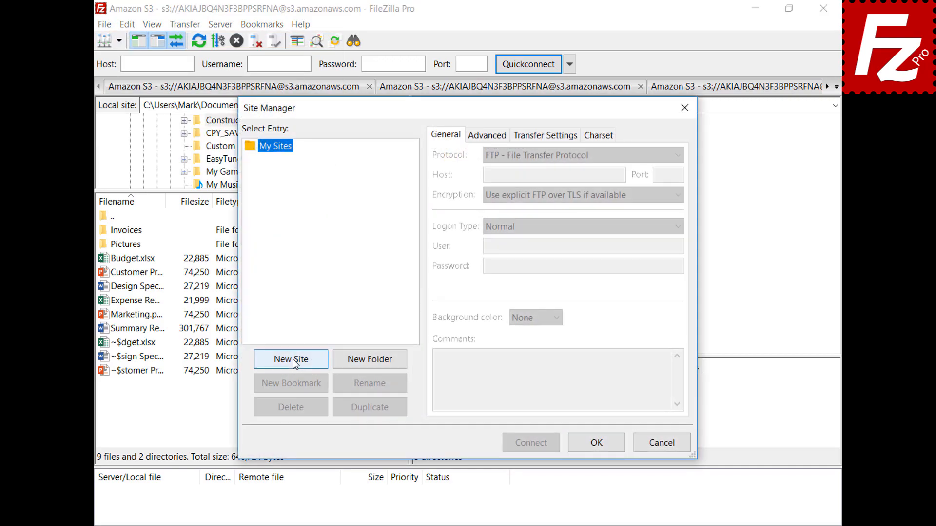
left_click(294, 361)
type("OneDrive")
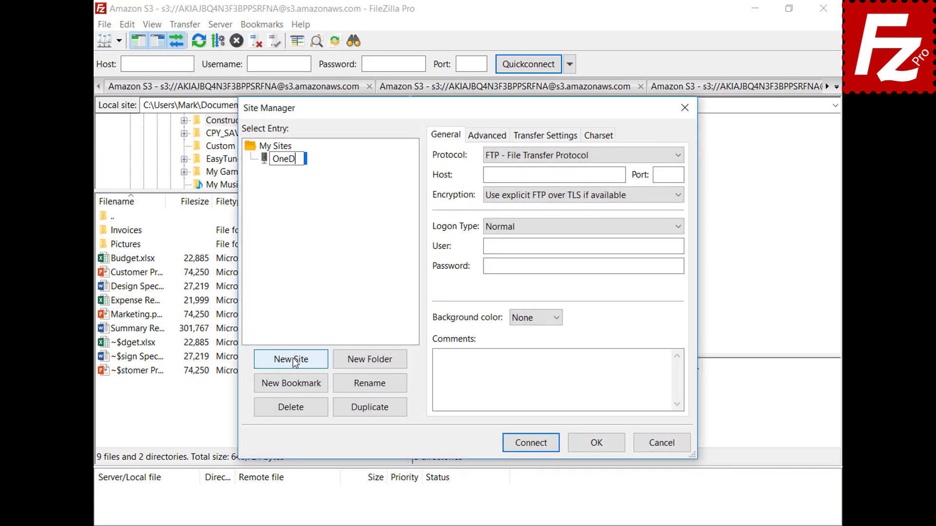
left_click(678, 156)
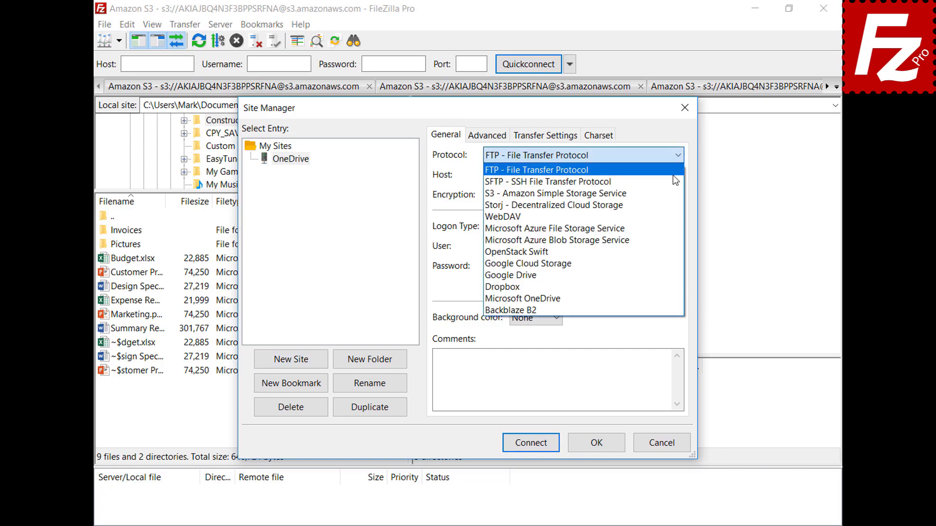
left_click(674, 298)
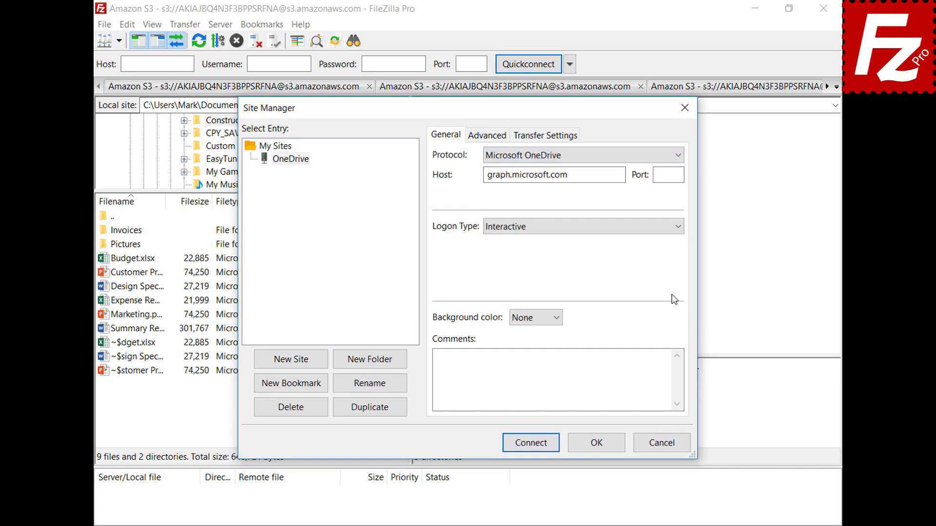
left_click(532, 446)
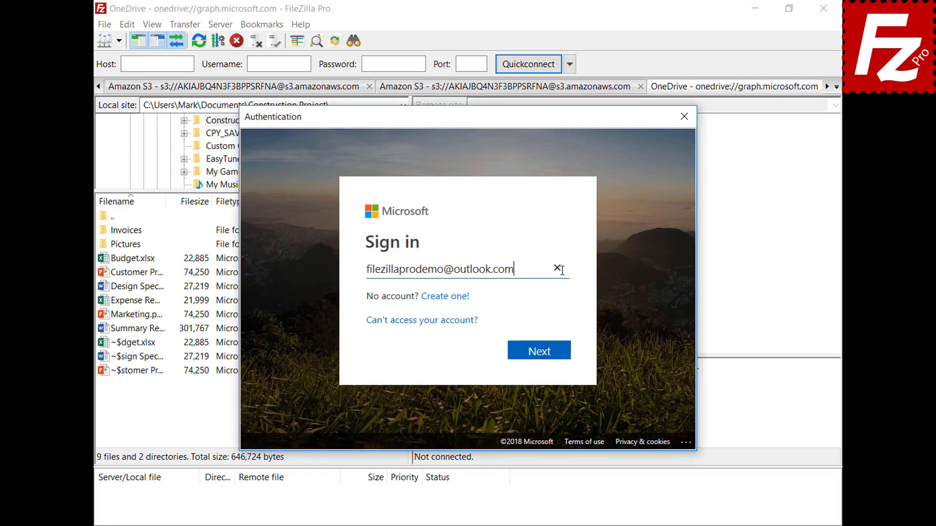
left_click(543, 351)
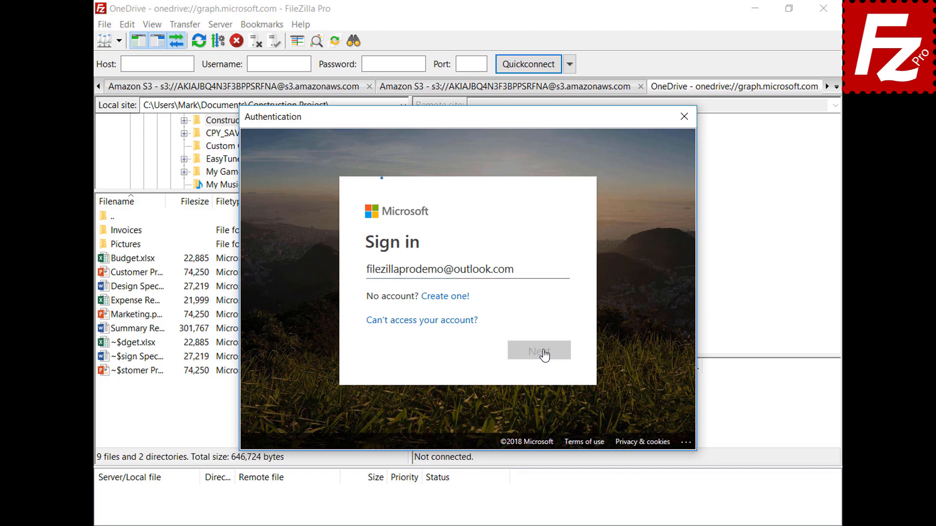
key("ctrl+v")
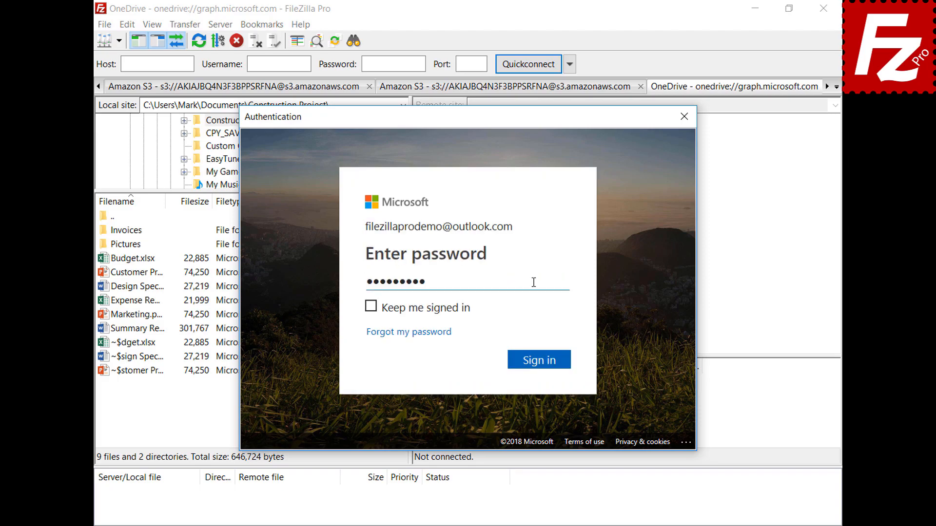
left_click(542, 363)
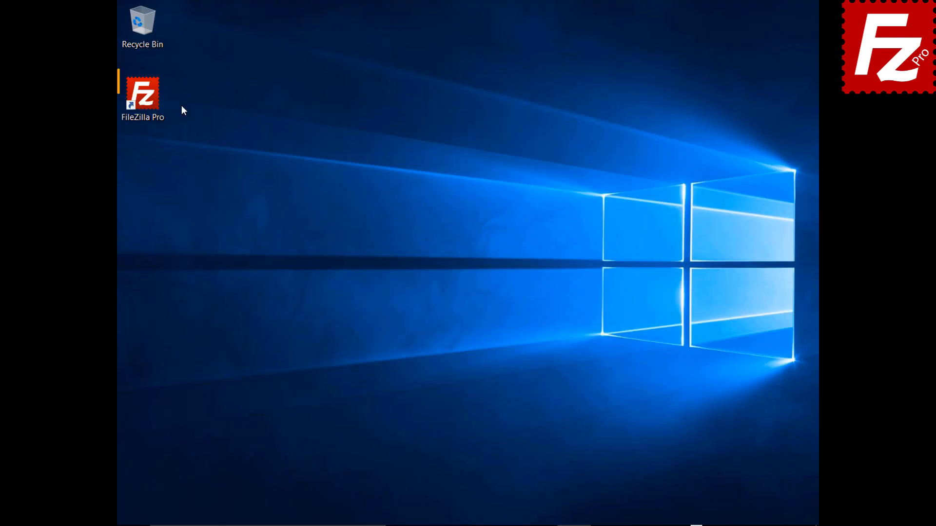
Relaunch FileZilla Pro, sign in to the Microsoft account again, then restart it.
double_click(148, 101)
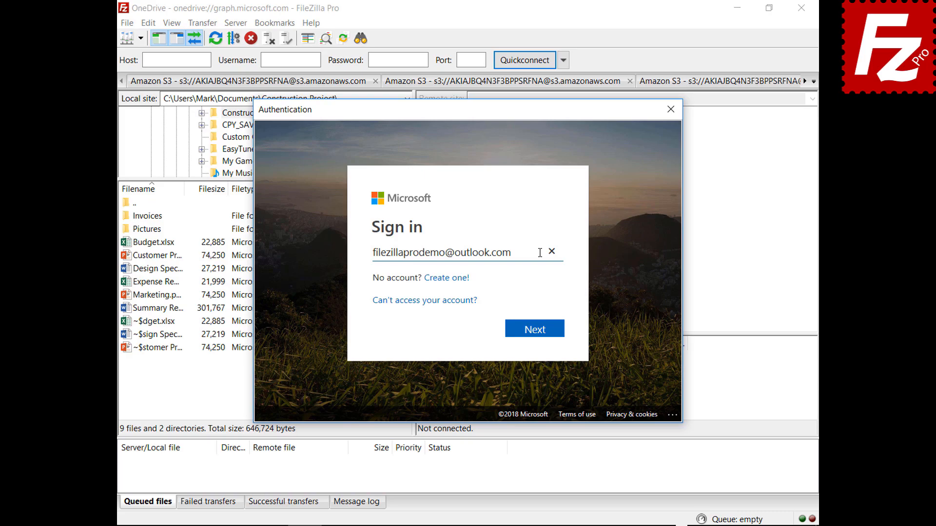
left_click(536, 337)
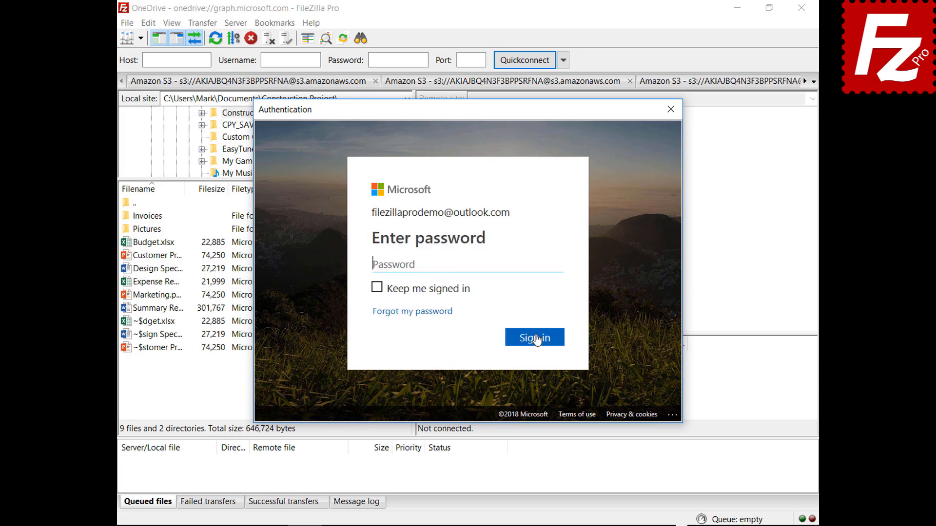
type("•••••••••")
left_click(536, 343)
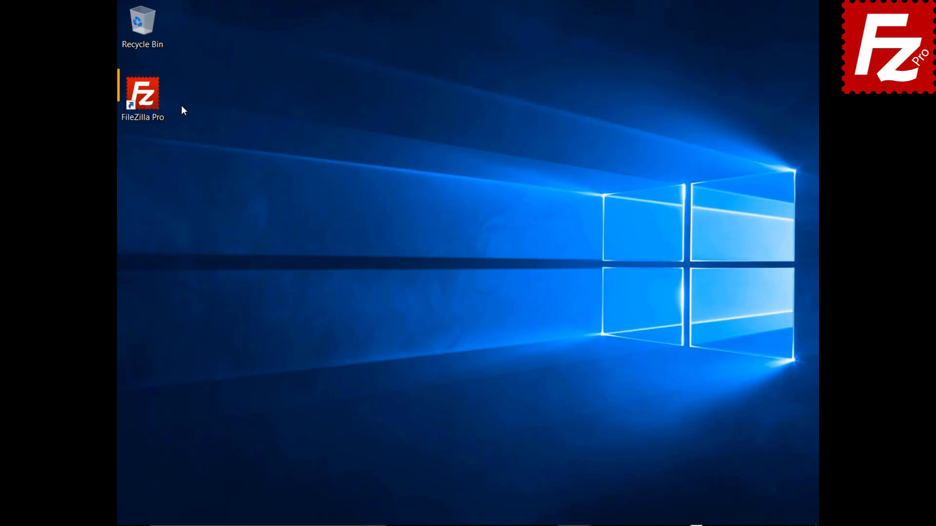
double_click(146, 97)
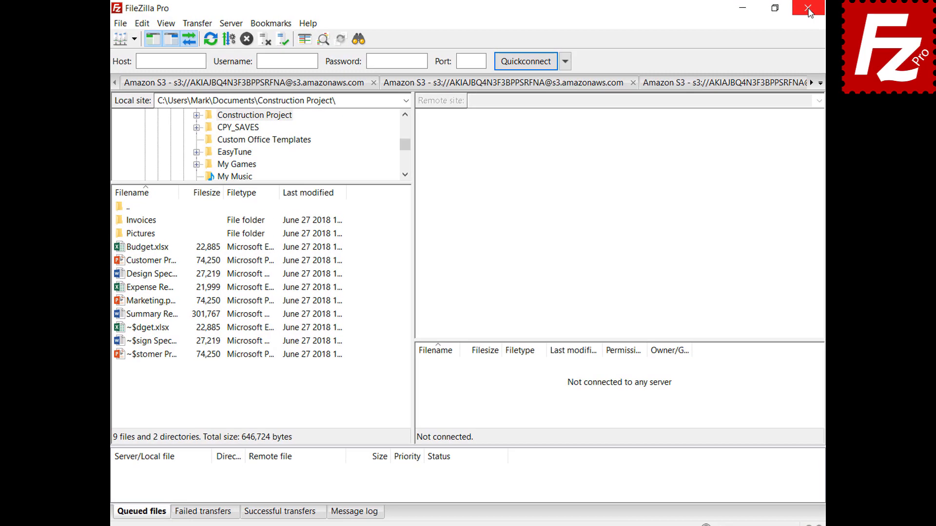
In Settings > Passwords, enable 'Save passwords protected by a master password' and enter it twice.
left_click(141, 25)
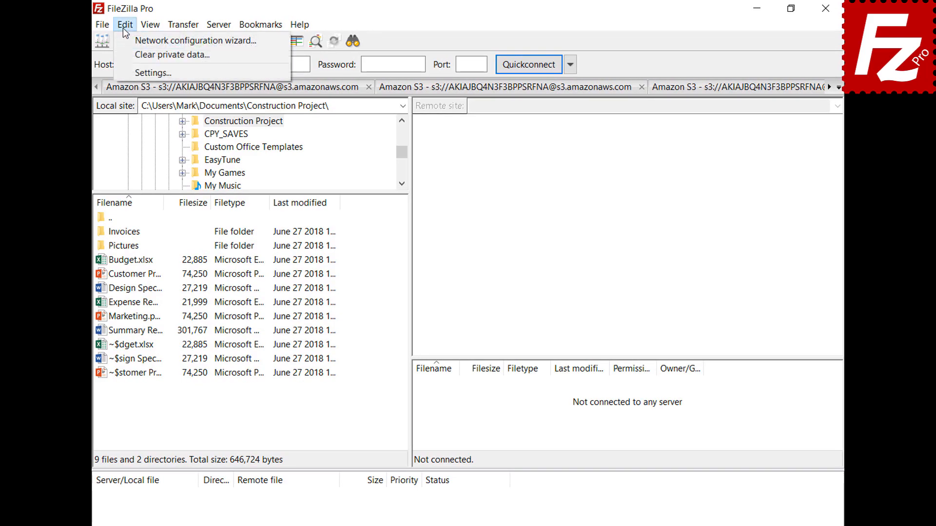
left_click(129, 69)
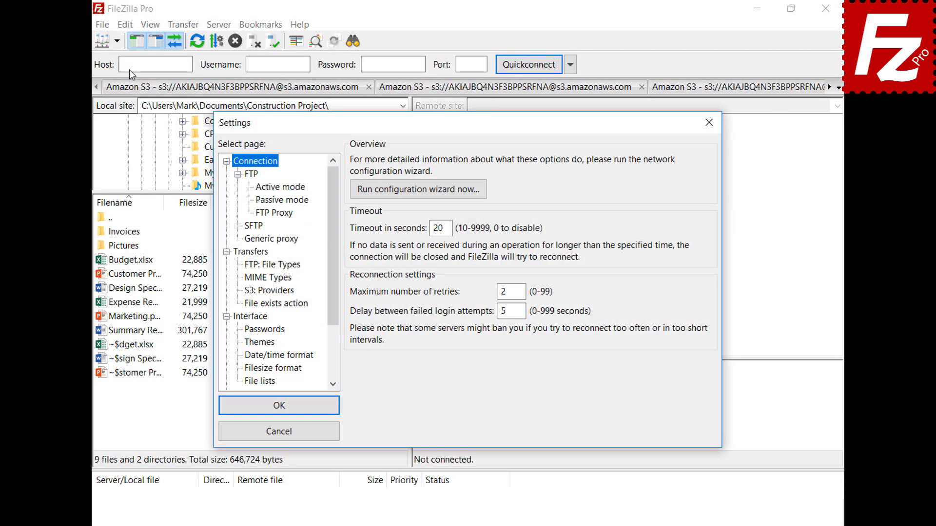
left_click(245, 330)
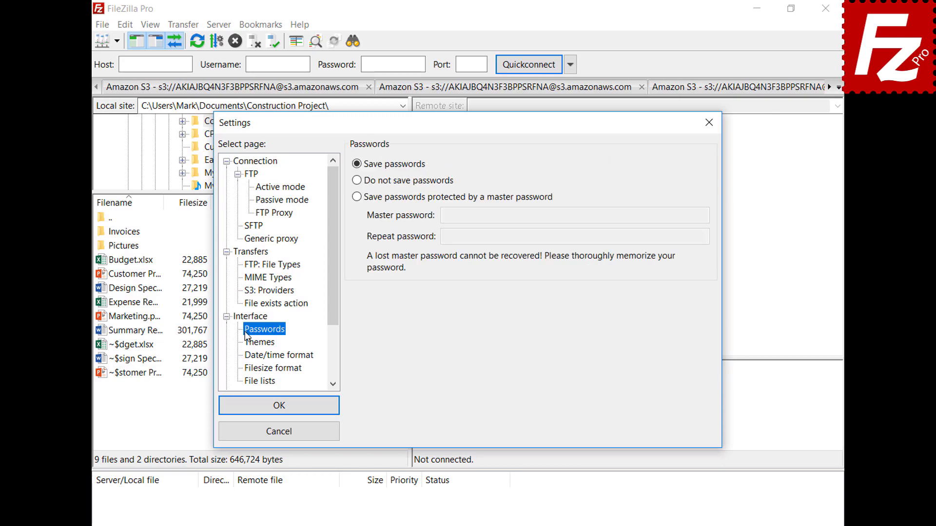
left_click(357, 197)
left_click(684, 215)
type("•••••••••••")
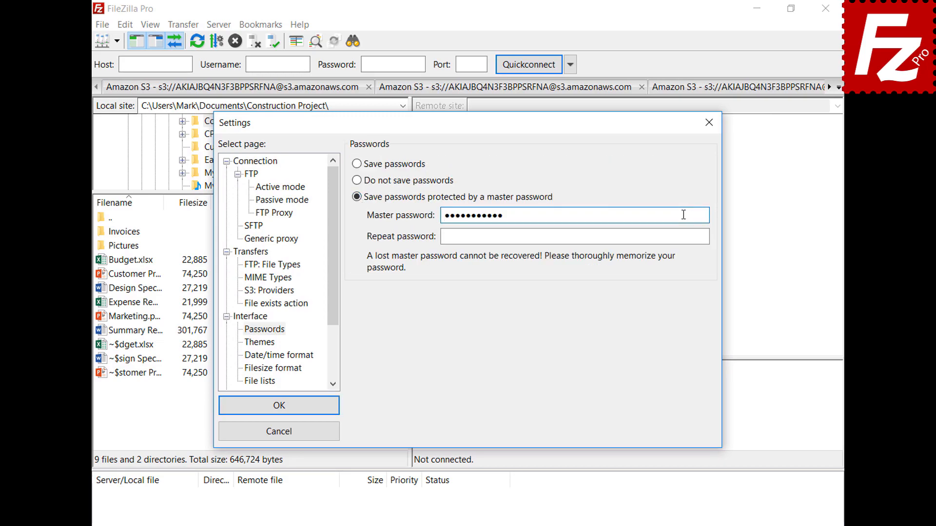
left_click(681, 236)
type("•••••••••••")
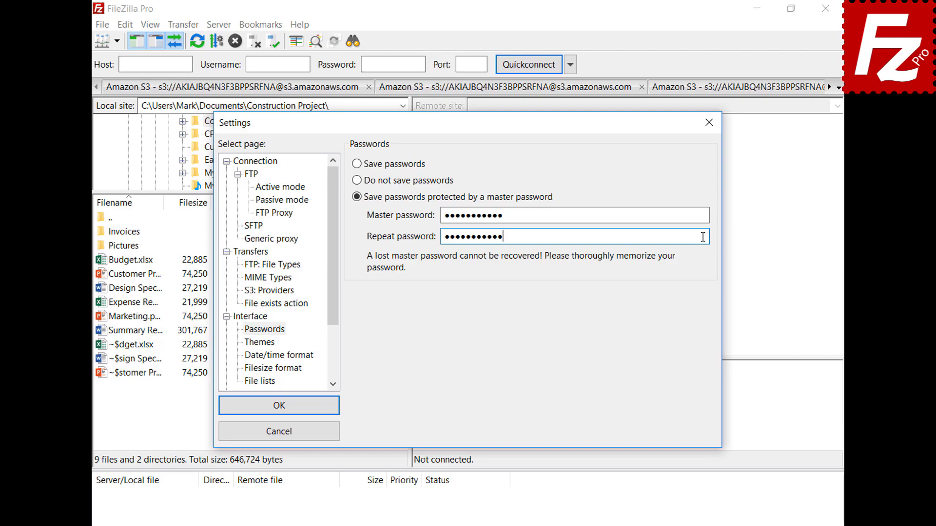
left_click(277, 407)
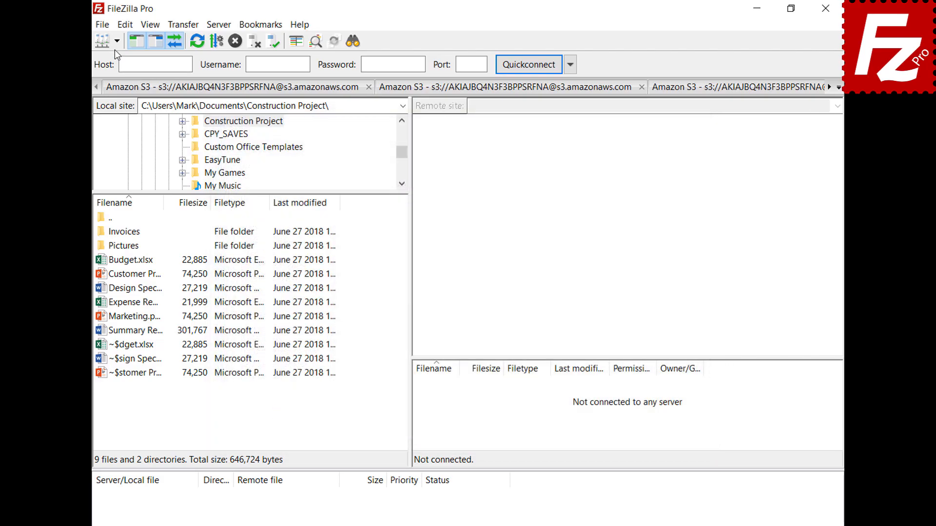
Reconnect to the saved OneDrive site with the account e-mail and password, then relaunch FileZilla Pro.
left_click(117, 43)
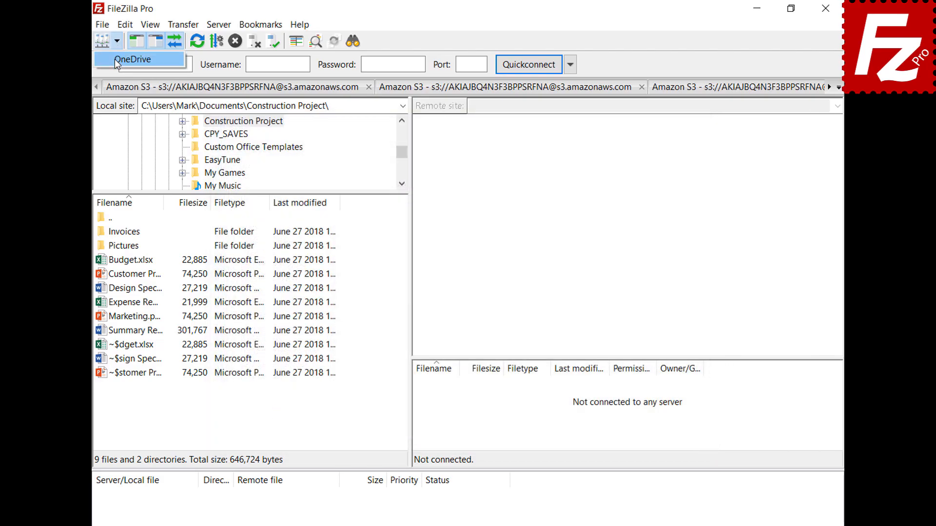
left_click(115, 59)
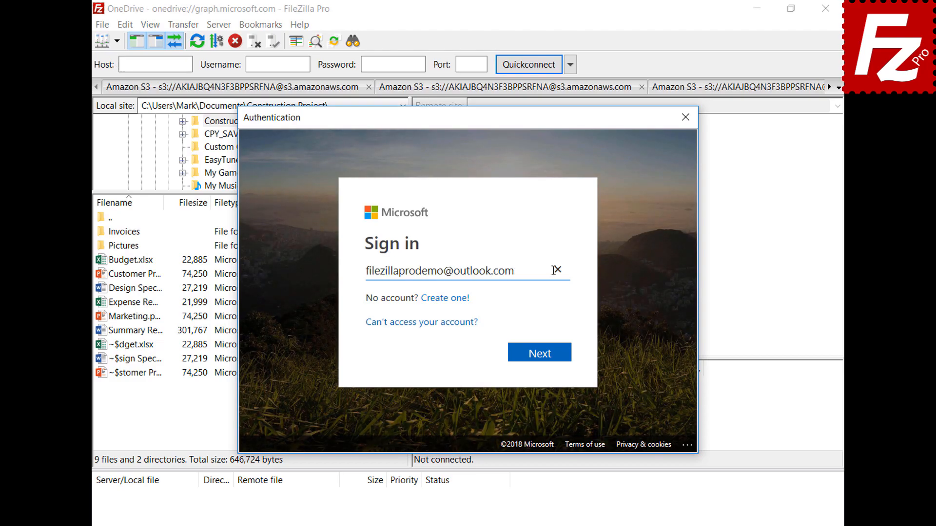
left_click(545, 357)
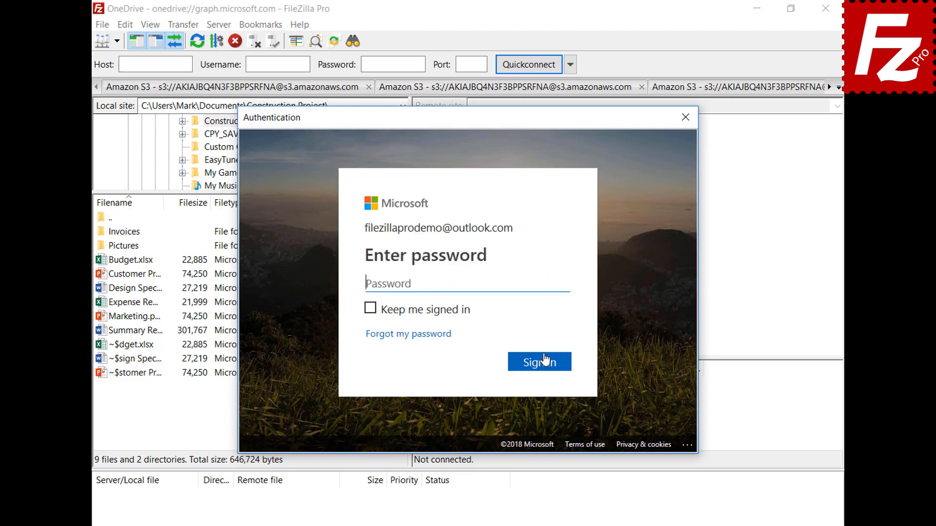
type("•••••••••")
left_click(544, 368)
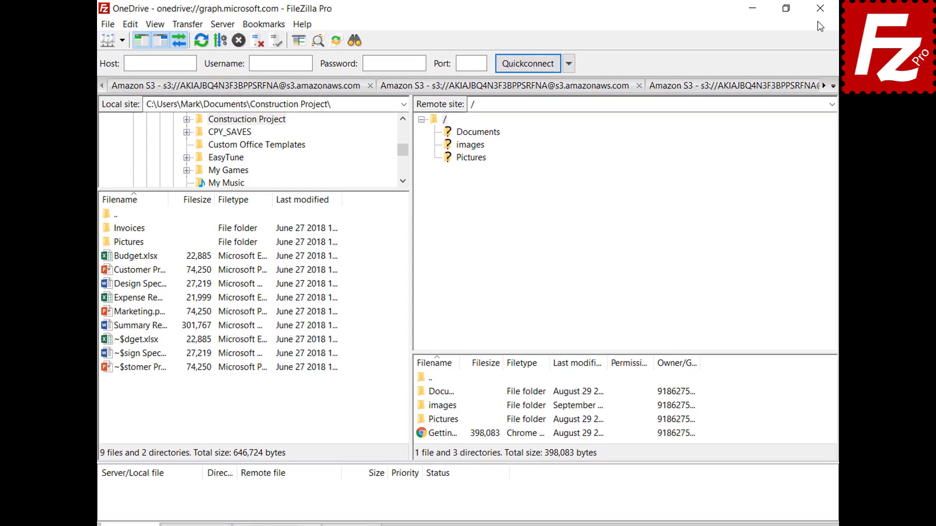
left_click(801, 10)
double_click(149, 100)
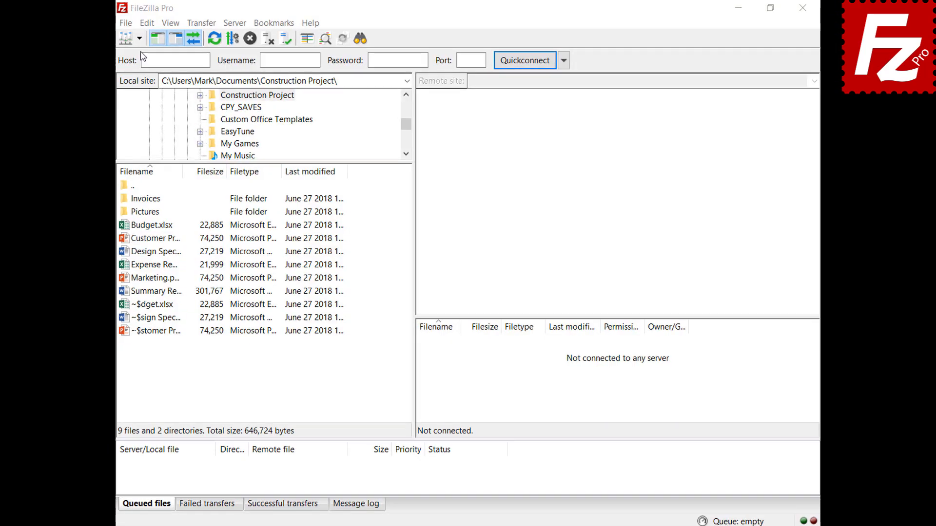
Connect to the saved OneDrive site, unlocking its stored login with the master password.
left_click(139, 38)
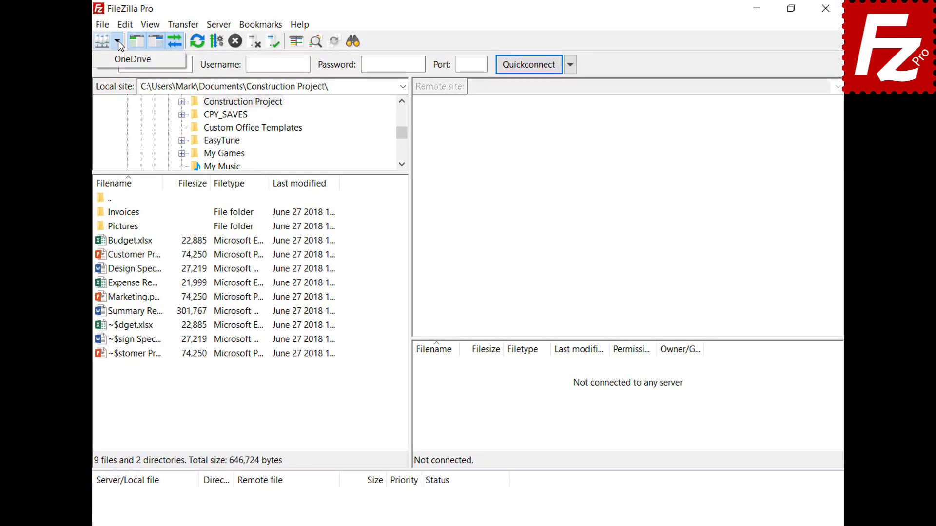
left_click(117, 60)
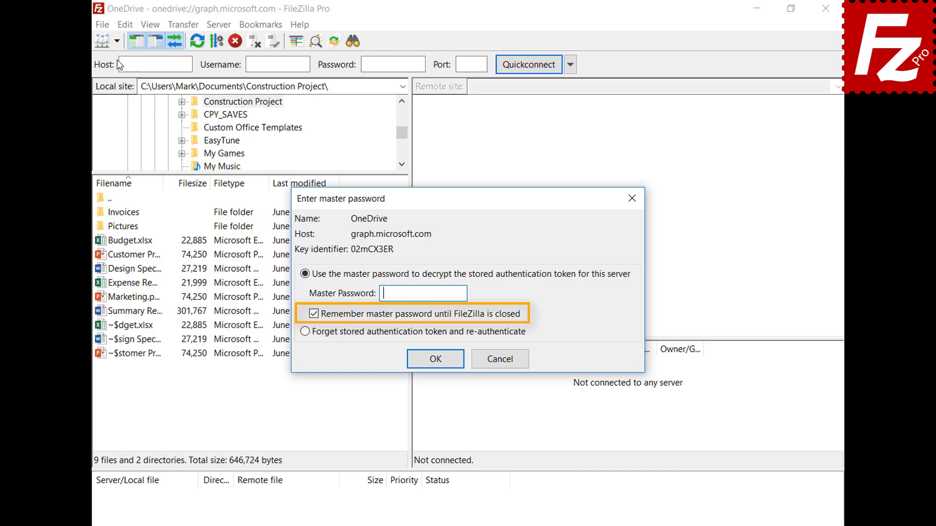
key("ctrl+v")
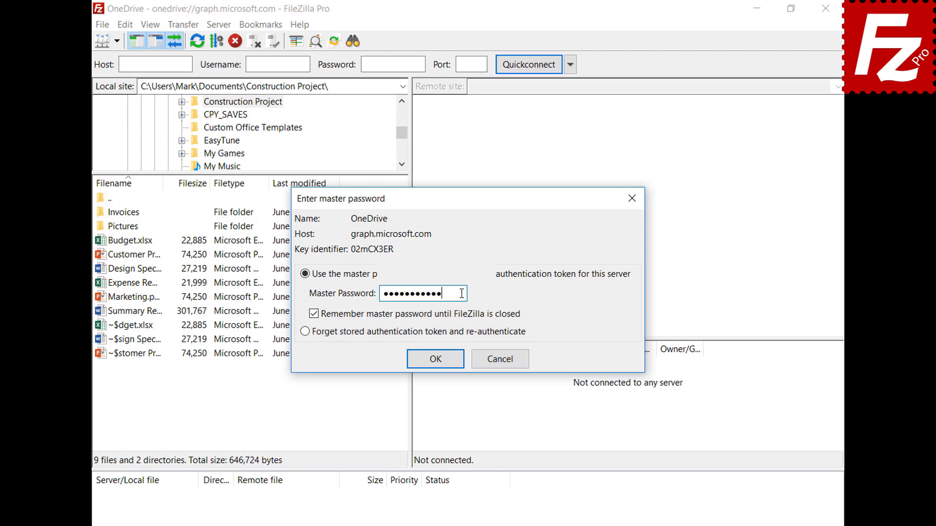
left_click(435, 359)
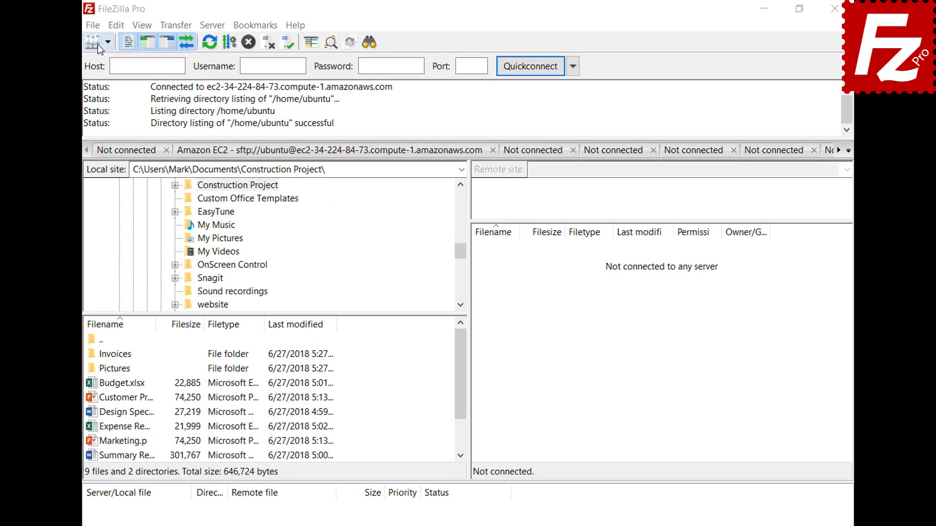
Create site B2 with Backblaze B2 protocol, paste the account ID and application key, and connect.
left_click(96, 26)
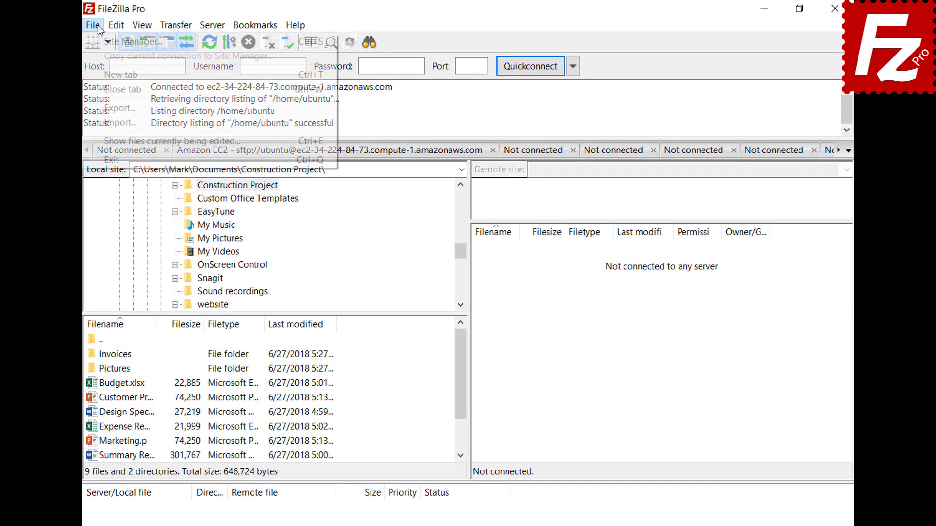
left_click(101, 37)
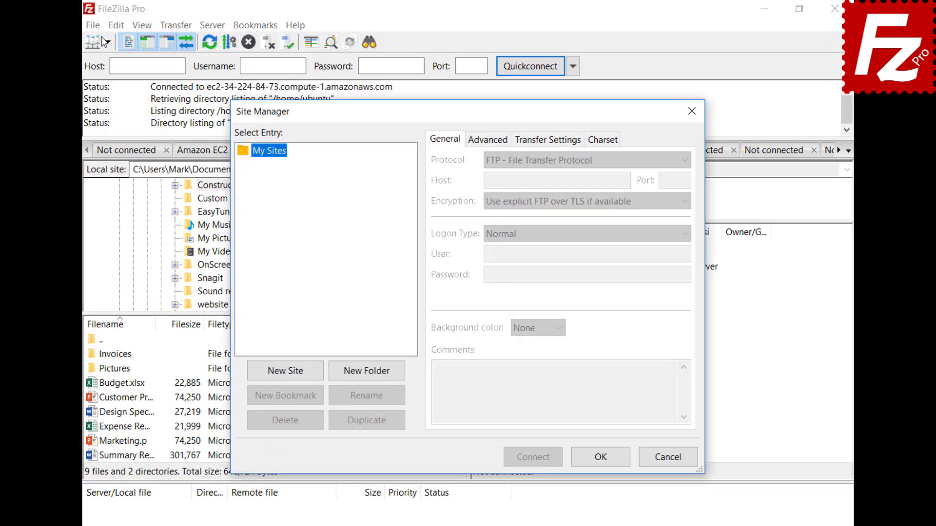
left_click(286, 372)
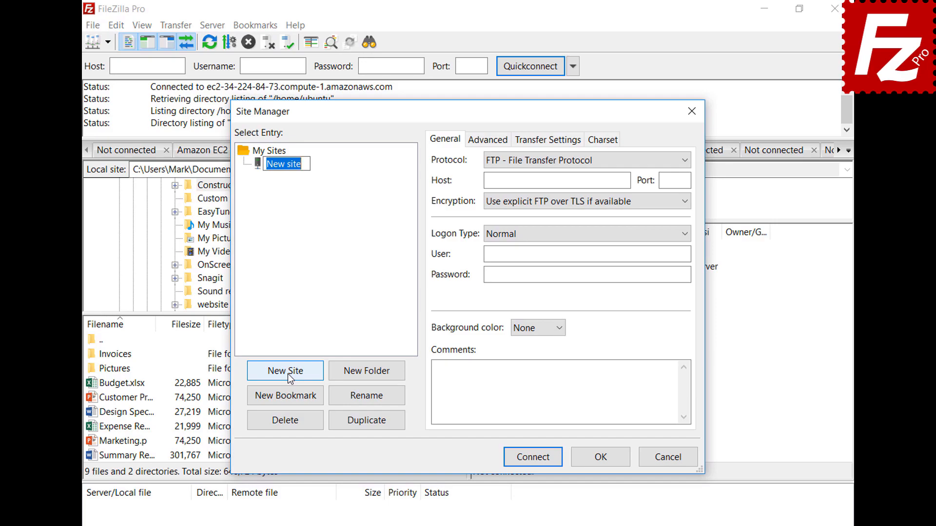
type("B2")
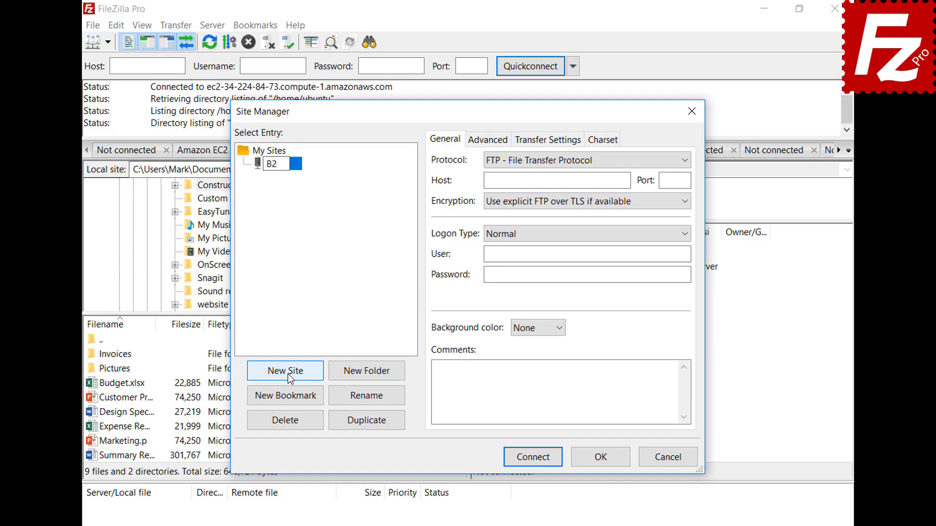
left_click(557, 159)
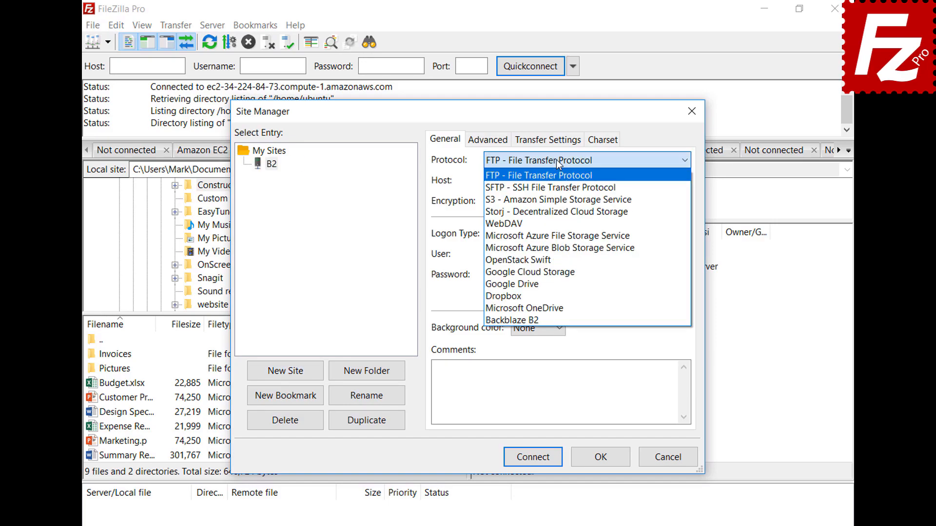
left_click(556, 320)
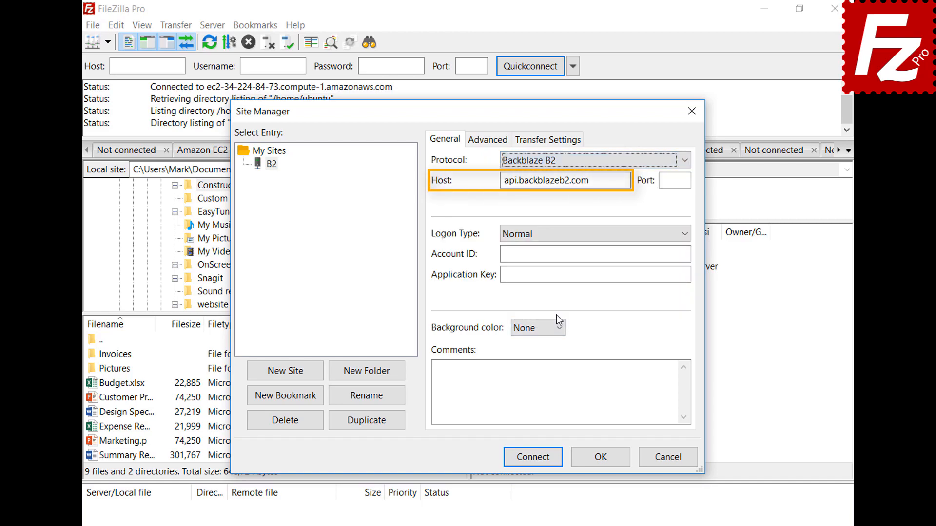
left_click(687, 254)
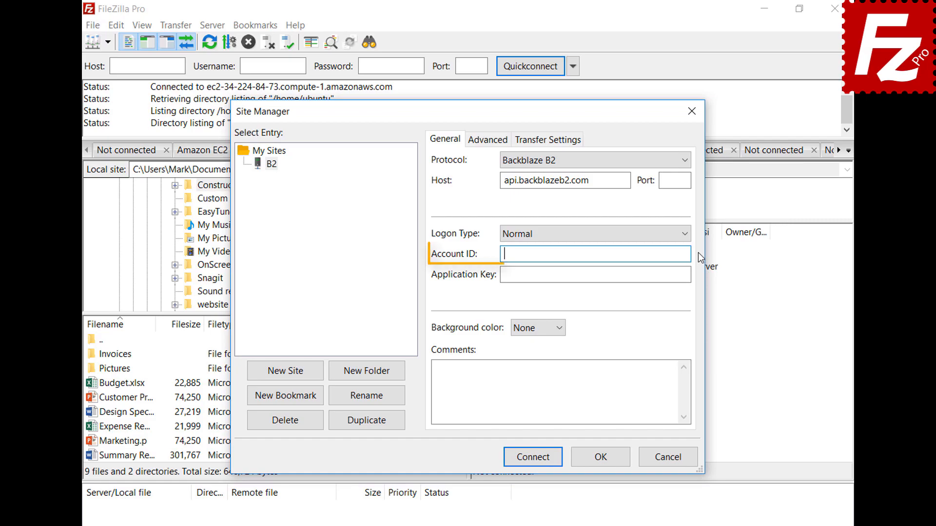
type("17939b0a698e")
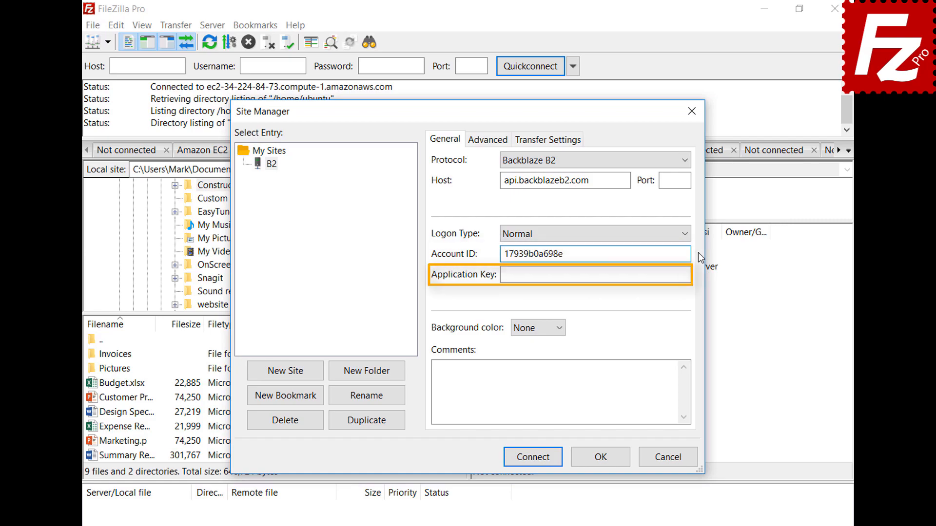
key("Tab")
key("ctrl+v")
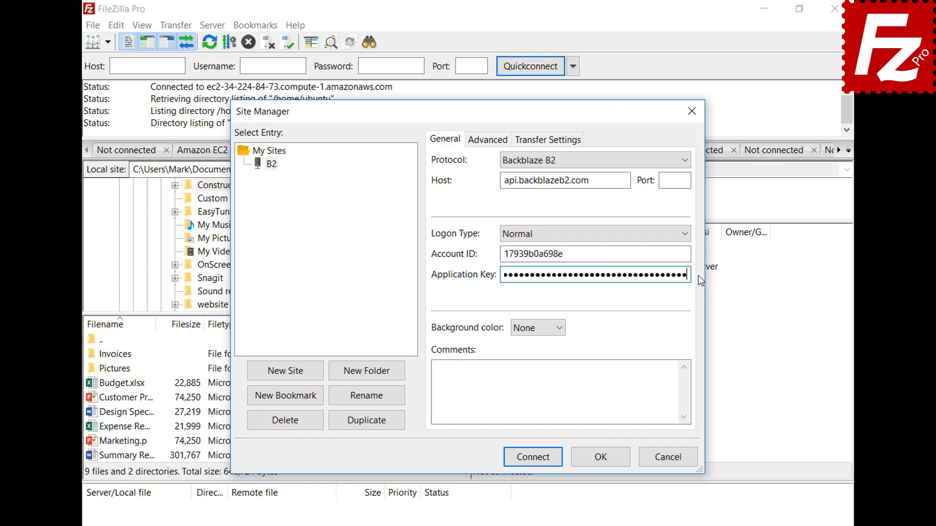
left_click(537, 463)
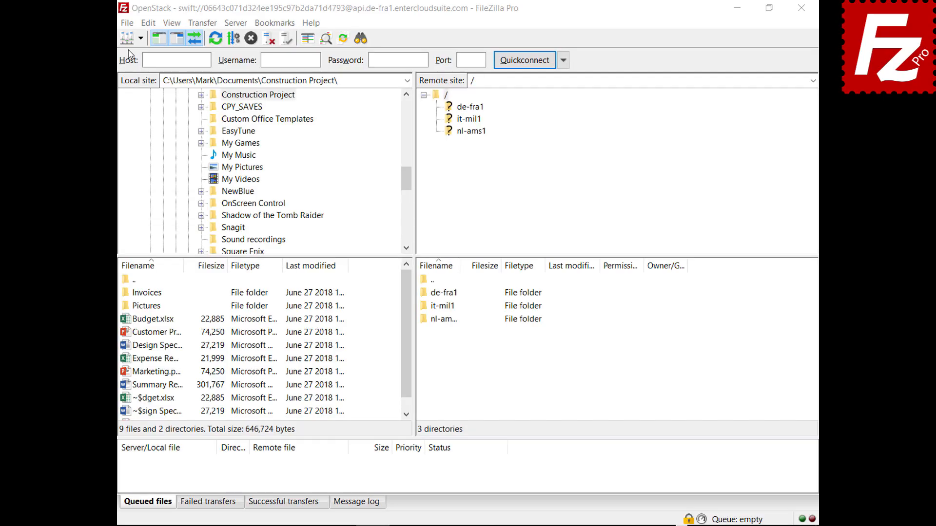
Create a new site named WebDav with the WebDAV protocol.
left_click(127, 23)
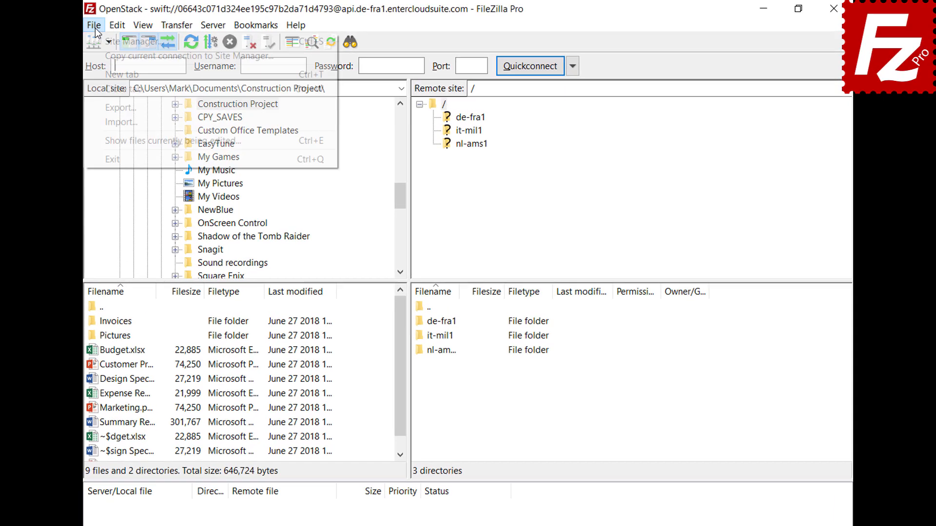
left_click(122, 41)
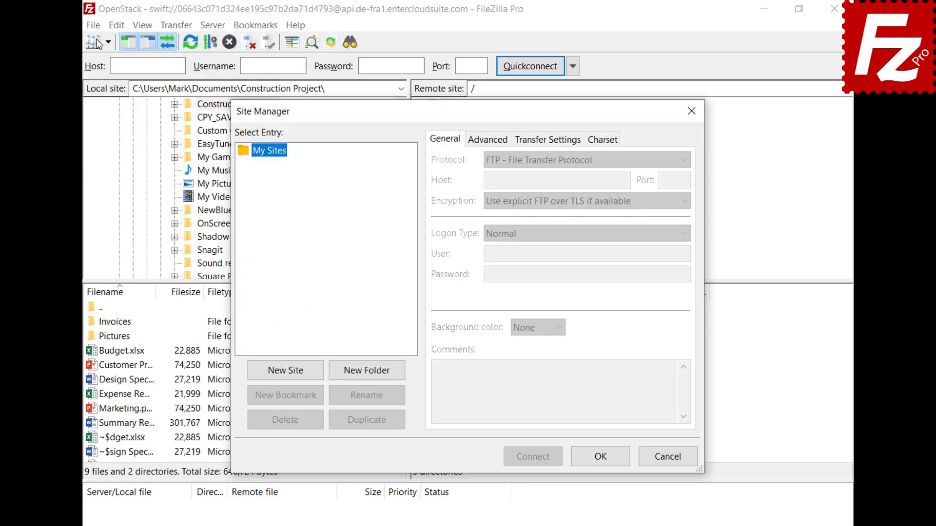
left_click(288, 376)
type("WebDav")
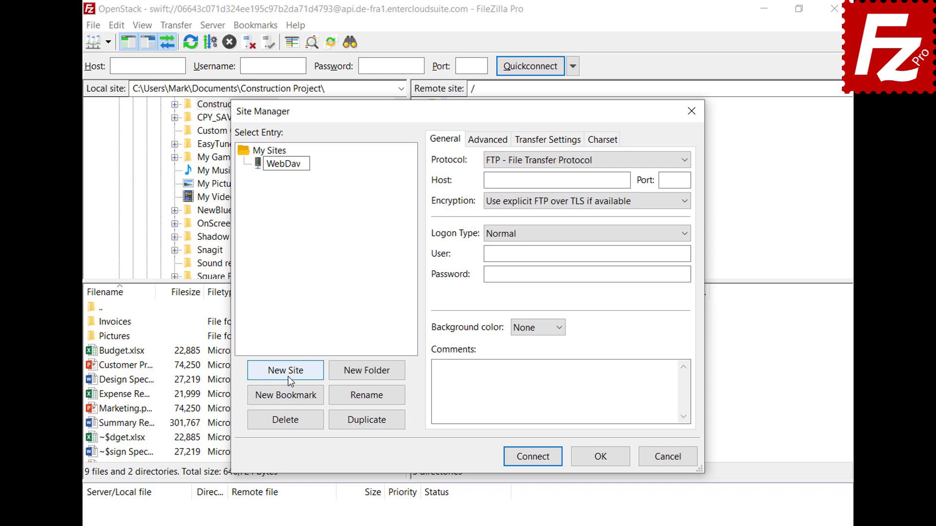
key("Return")
left_click(648, 160)
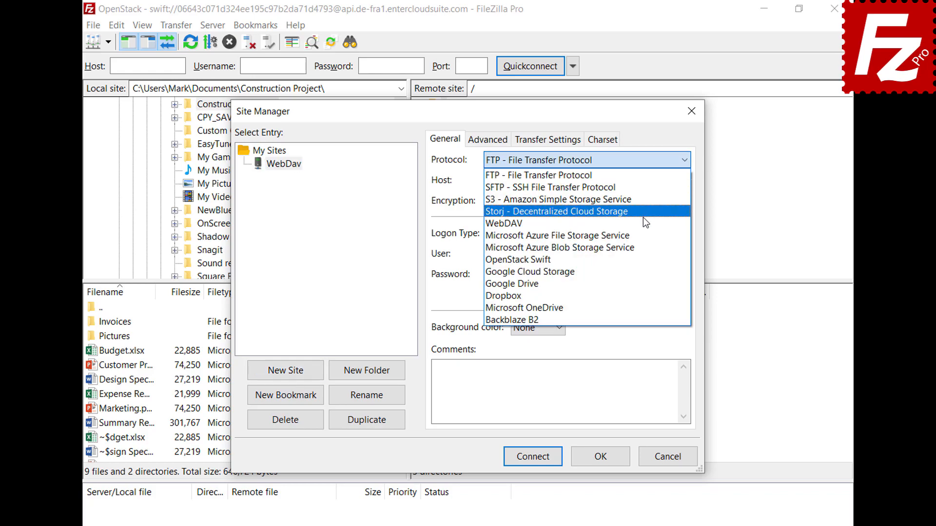
left_click(642, 222)
Enter host webdav.opendrive.com with the account user name and password, and connect.
left_click(626, 180)
type("webdav.opendrive.com")
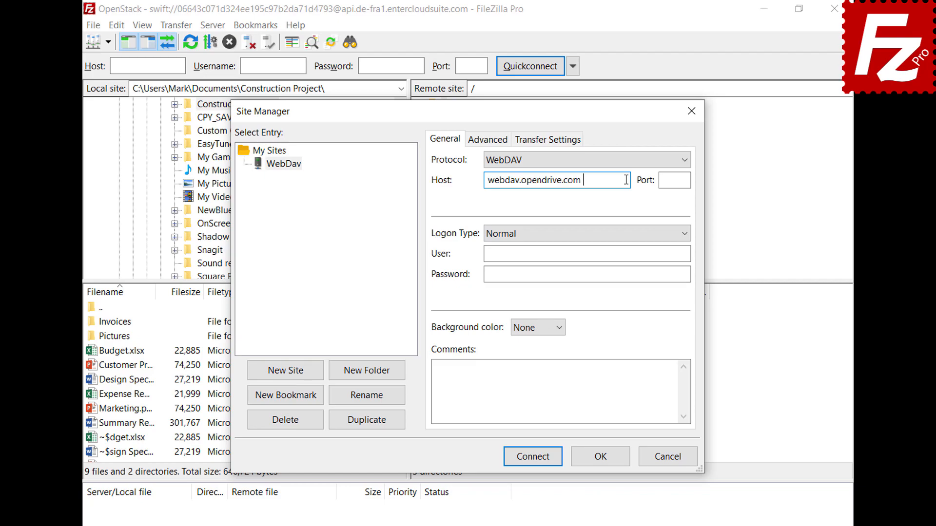
left_click(679, 254)
key("ctrl+v")
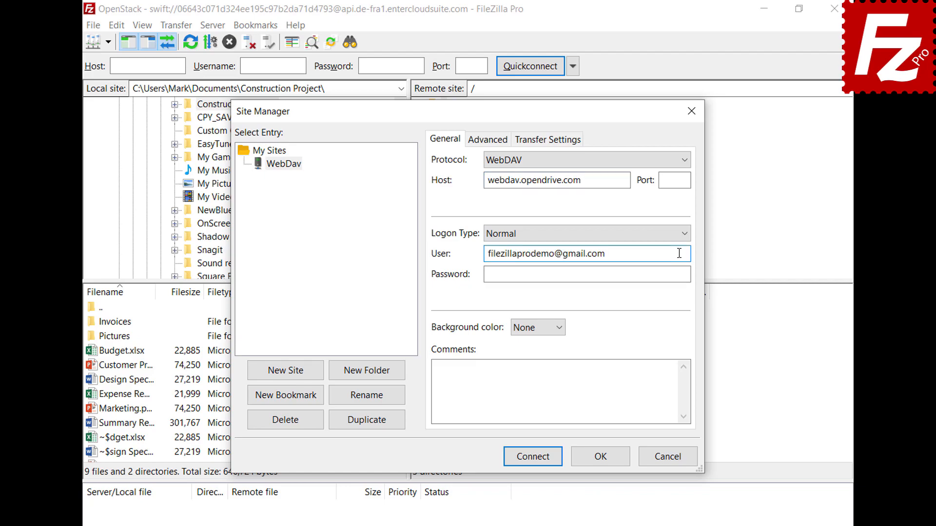
left_click(677, 274)
key("ctrl+v")
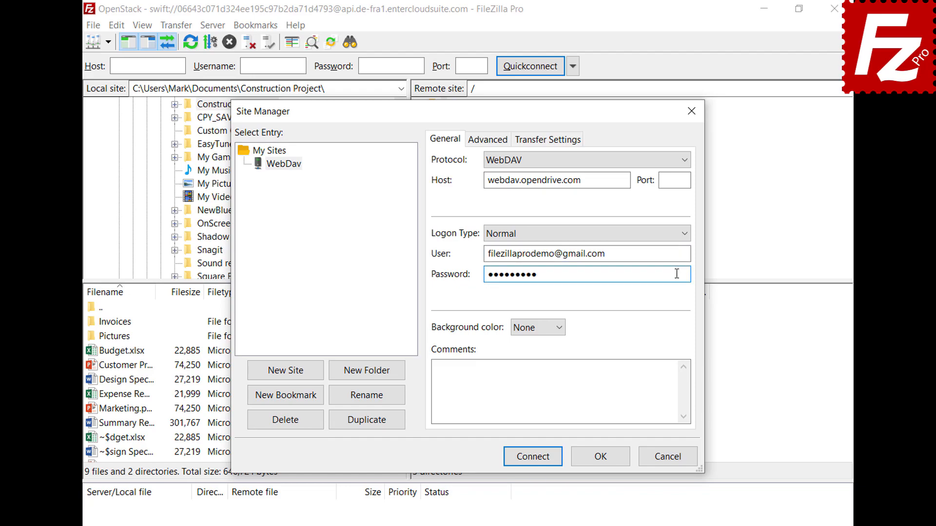
left_click(533, 457)
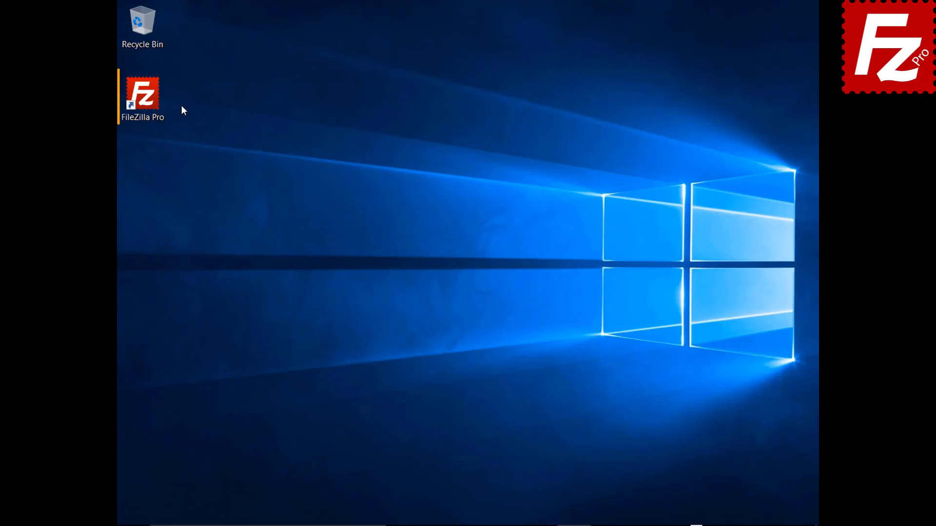
Launch FileZilla Pro and create a new site named OpenStack with the OpenStack Swift protocol.
double_click(148, 101)
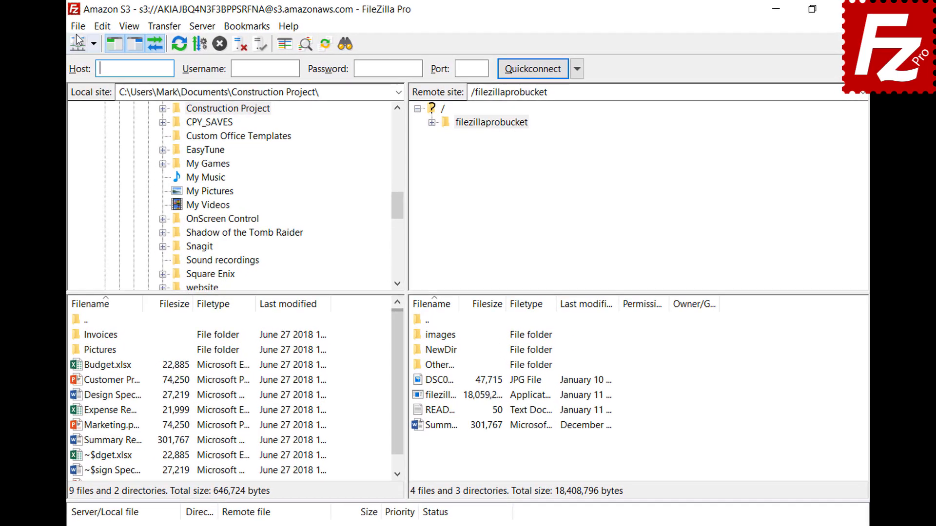
left_click(127, 24)
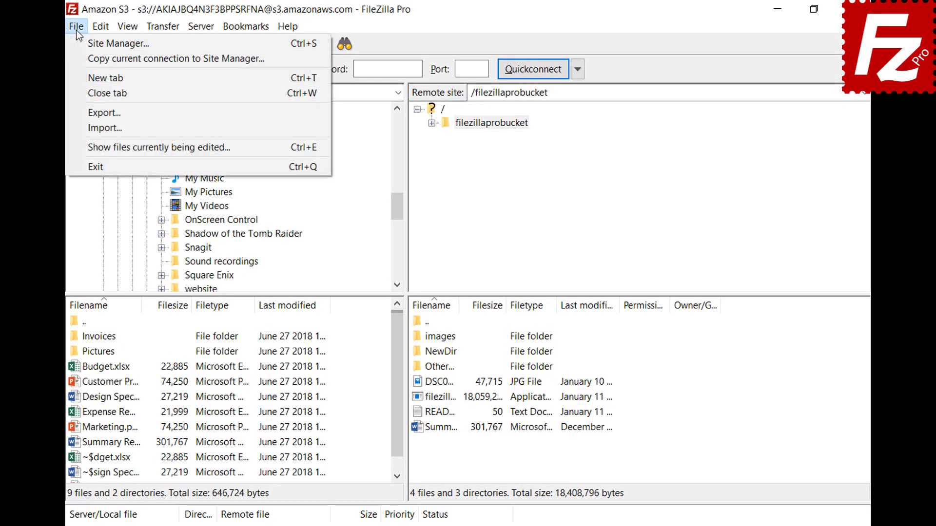
left_click(83, 46)
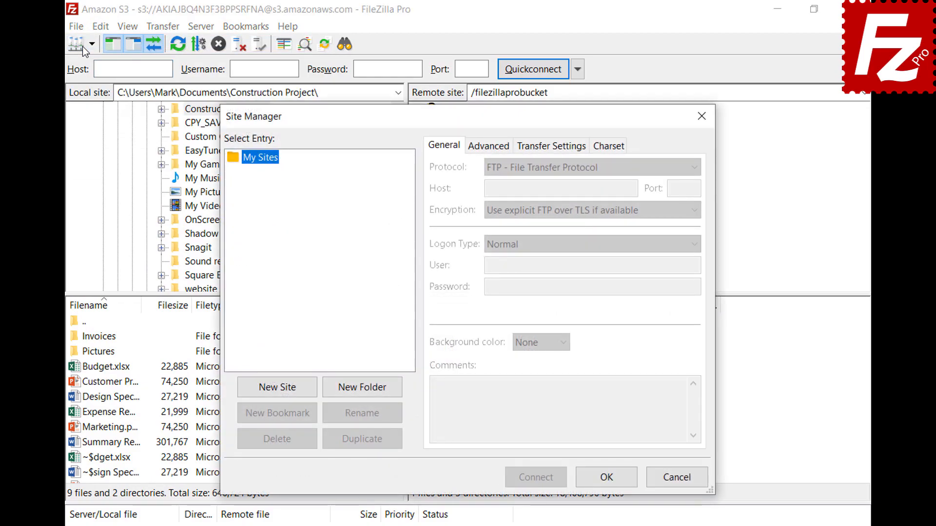
left_click(279, 392)
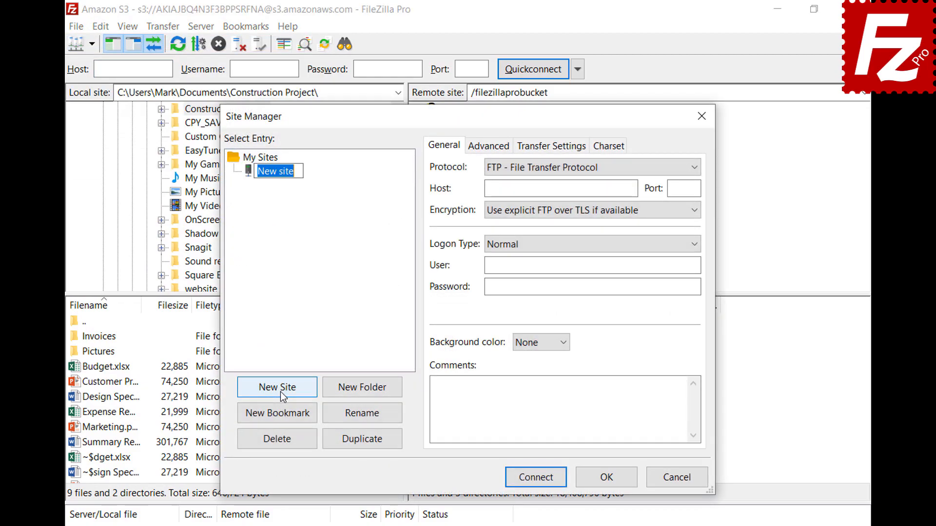
type("OpenStack")
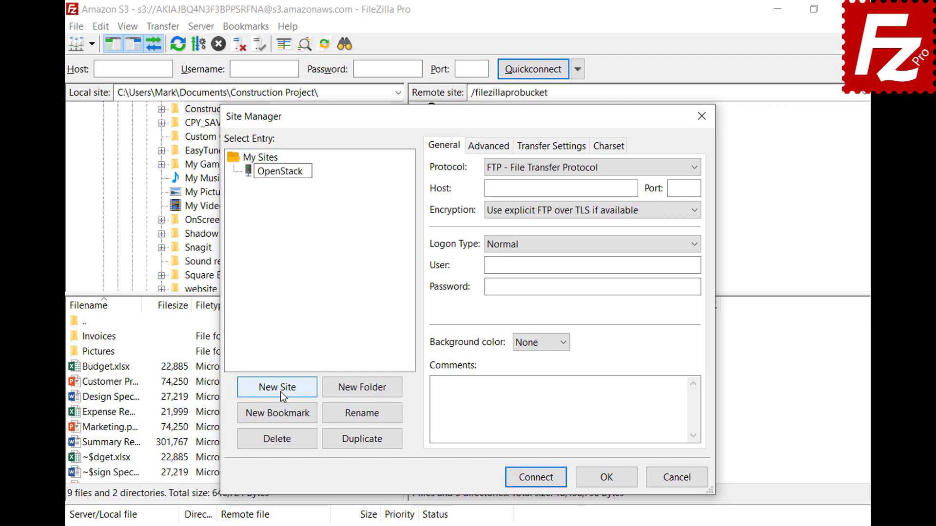
key("Return")
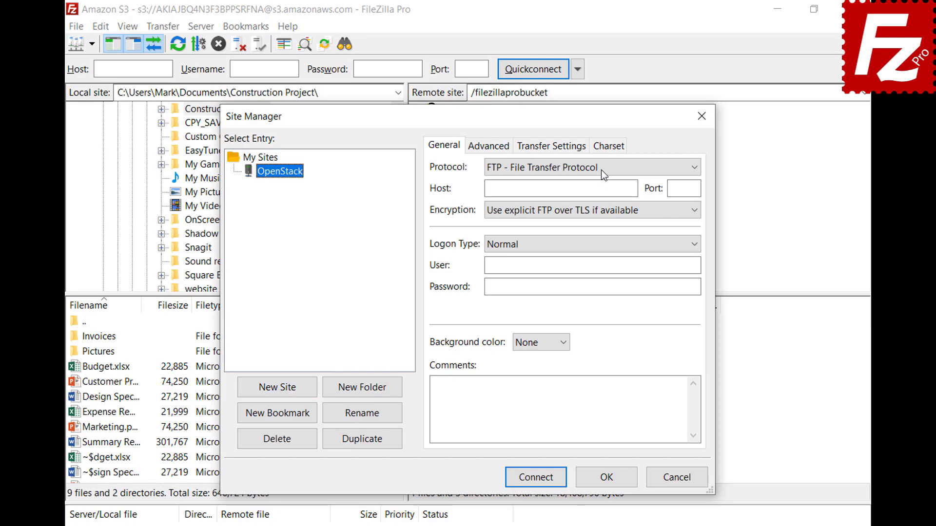
left_click(601, 168)
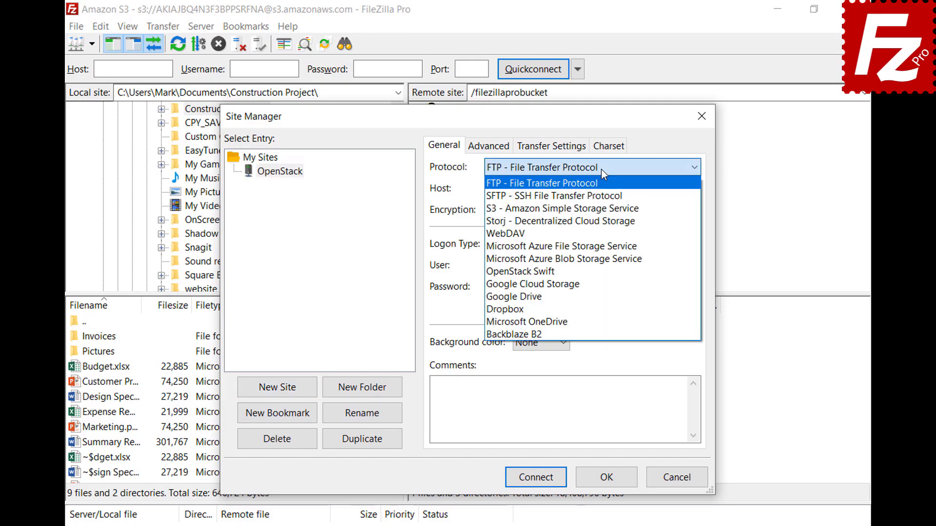
left_click(601, 271)
Fill in the identity host, /v2.0/tokens path, project ID, user and password, then connect.
left_click(634, 188)
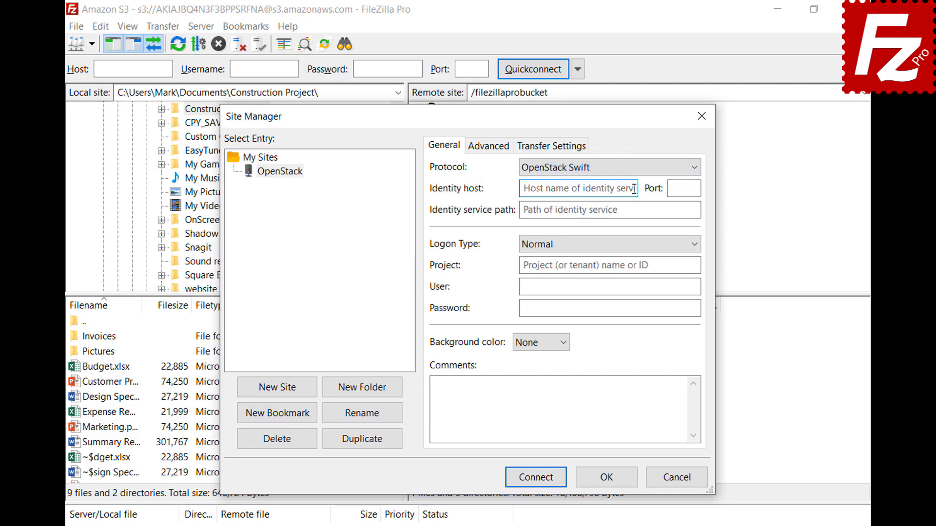
key("ctrl+v")
left_click(691, 210)
type("/v2.0/tokens")
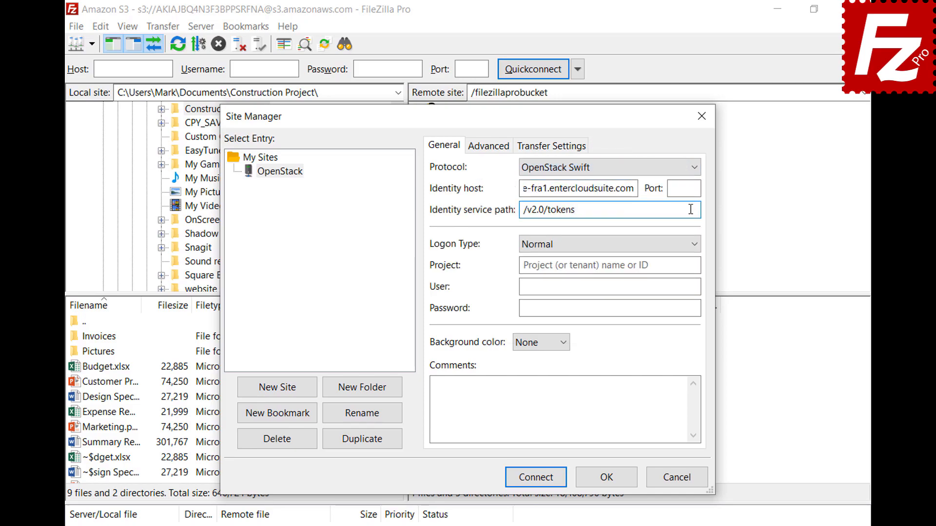
left_click(694, 265)
type("06643c071d324ee195c97b2da71d4793")
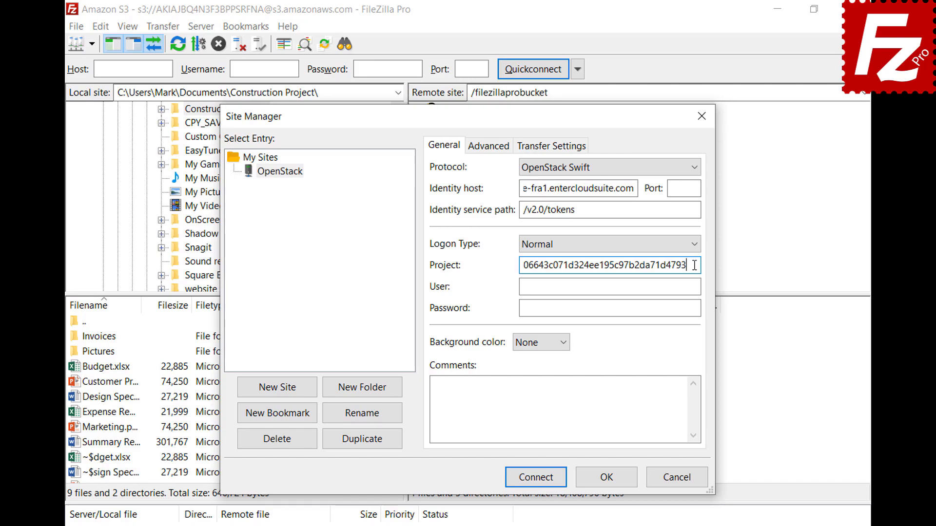
left_click(695, 286)
key("ctrl+v")
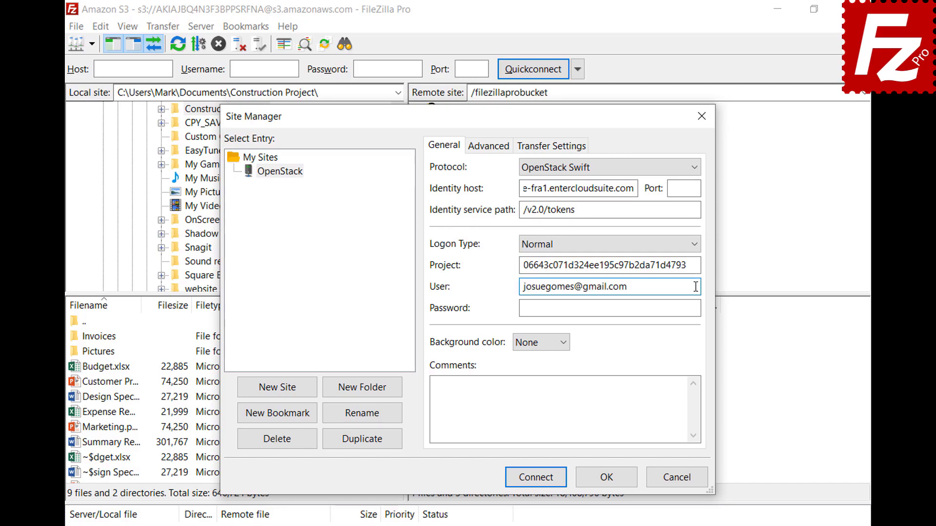
left_click(698, 308)
key("ctrl+v")
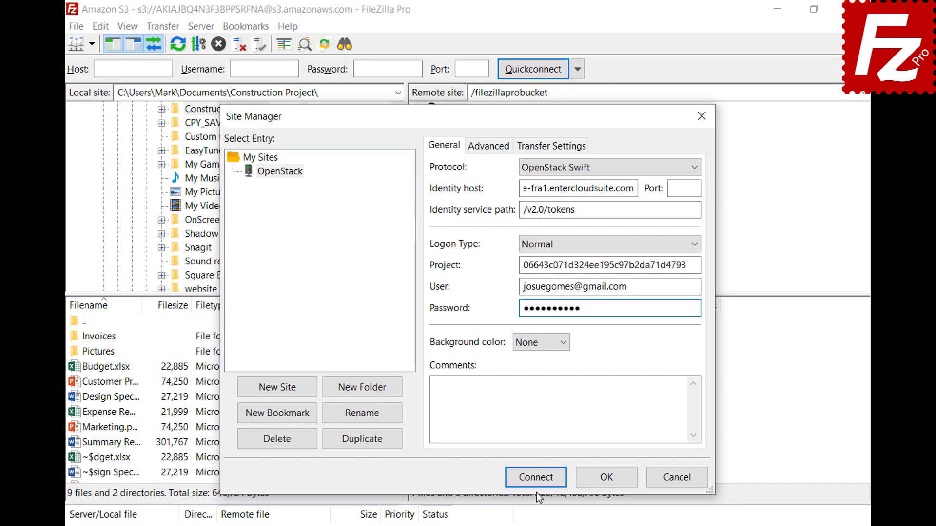
left_click(536, 479)
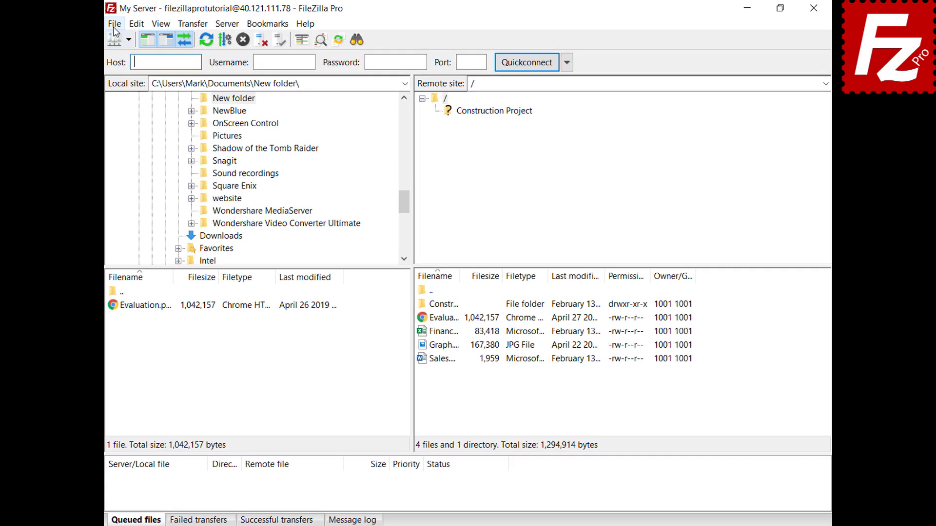
Create a new site named Box with the Box protocol and connect to it.
left_click(126, 23)
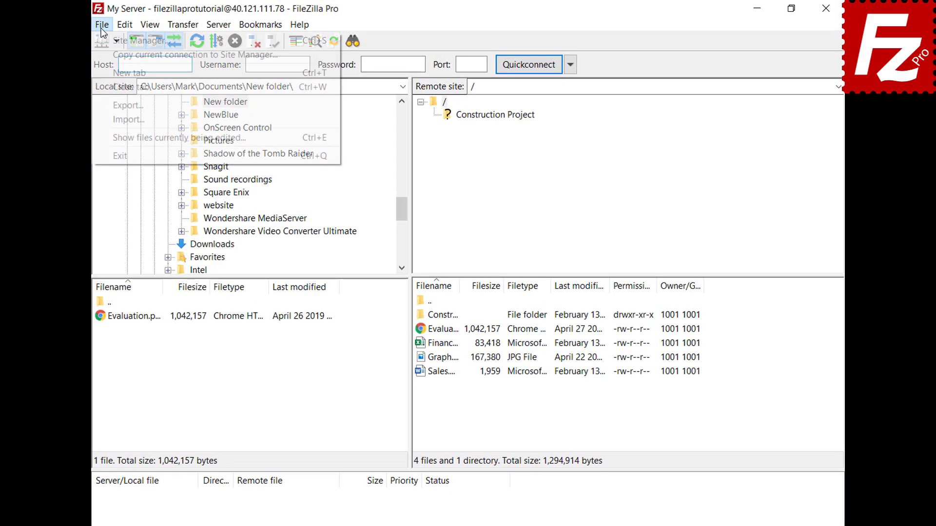
left_click(101, 42)
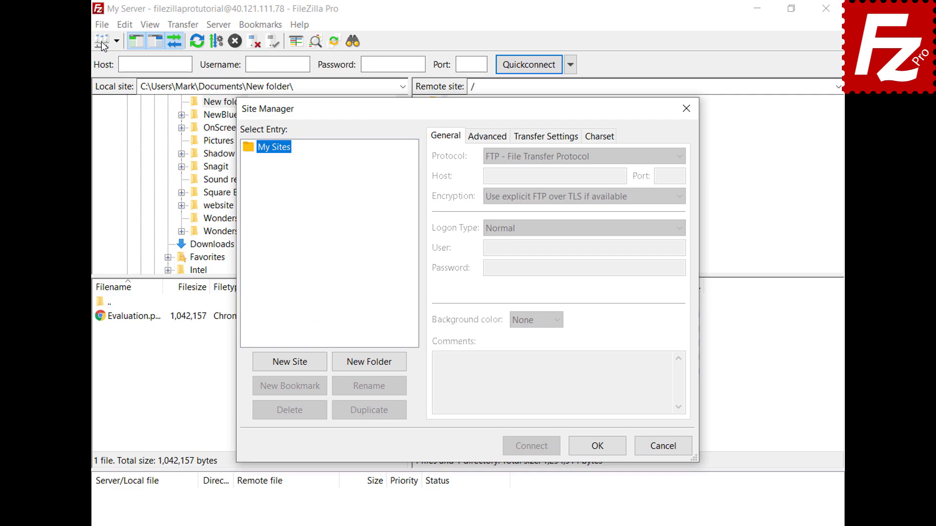
left_click(289, 367)
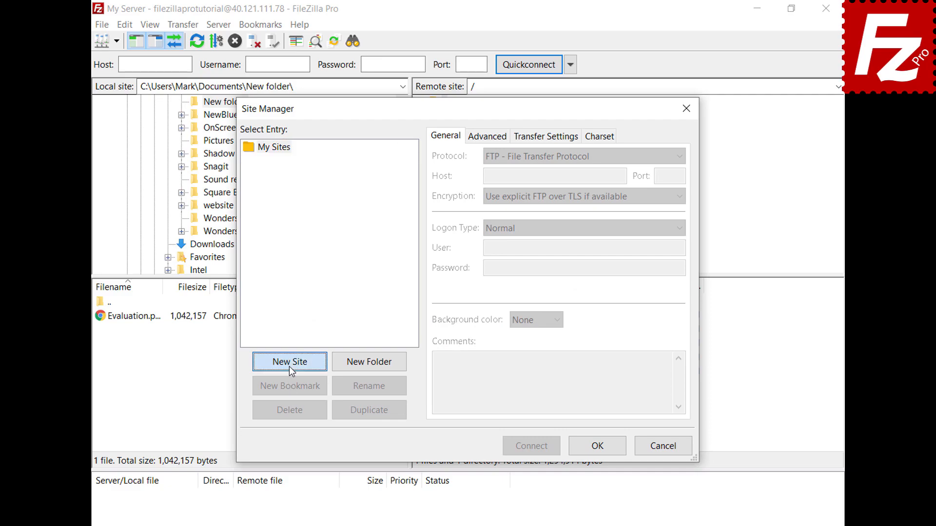
type("Box")
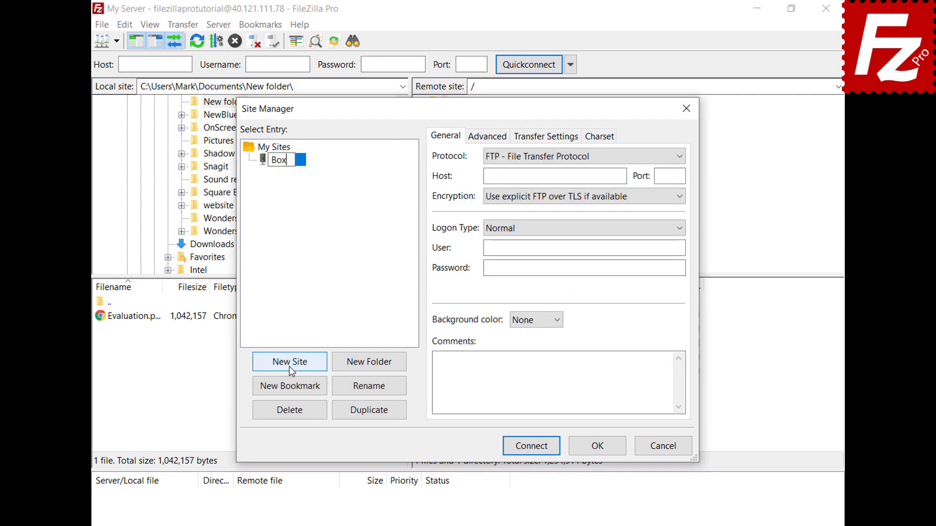
key("Return")
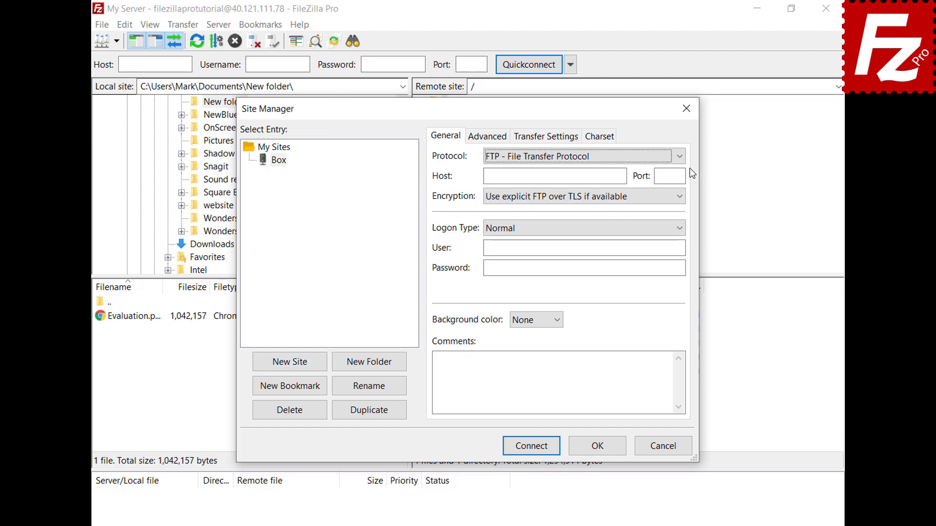
left_click(677, 157)
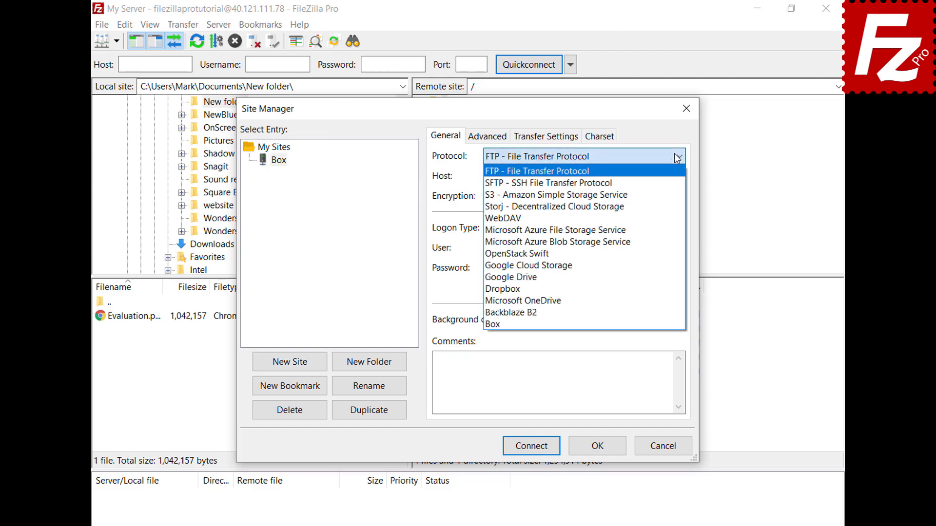
left_click(662, 324)
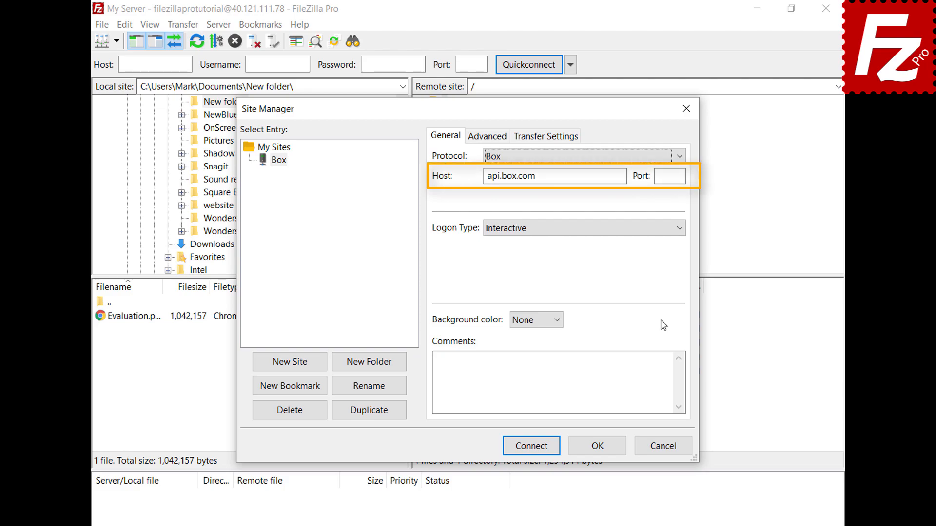
left_click(530, 448)
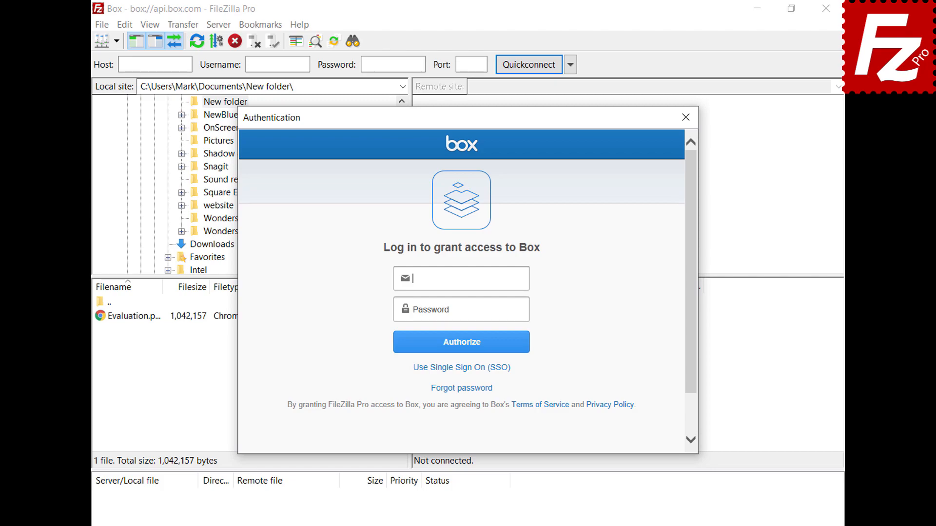
Log in with the Box account e-mail and password and grant FileZilla Pro access.
key("ctrl+v")
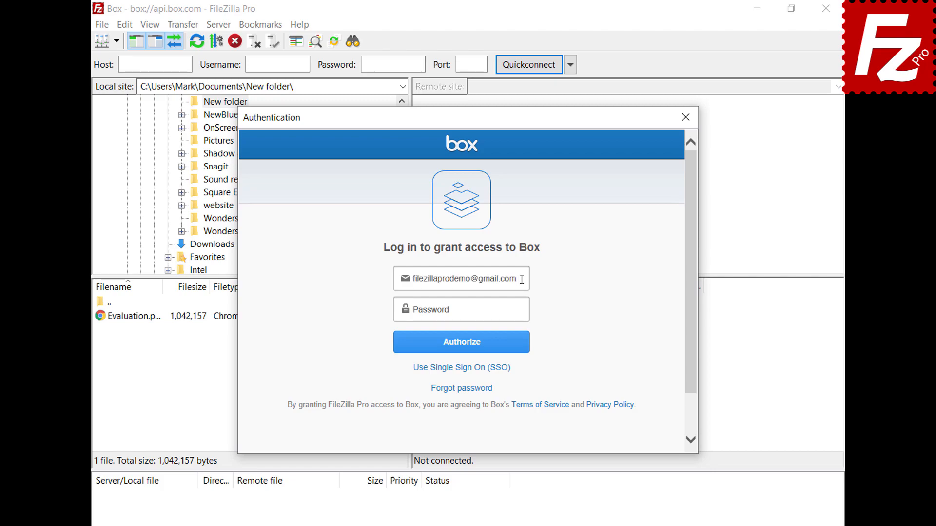
left_click(524, 310)
key("ctrl+v")
left_click(462, 351)
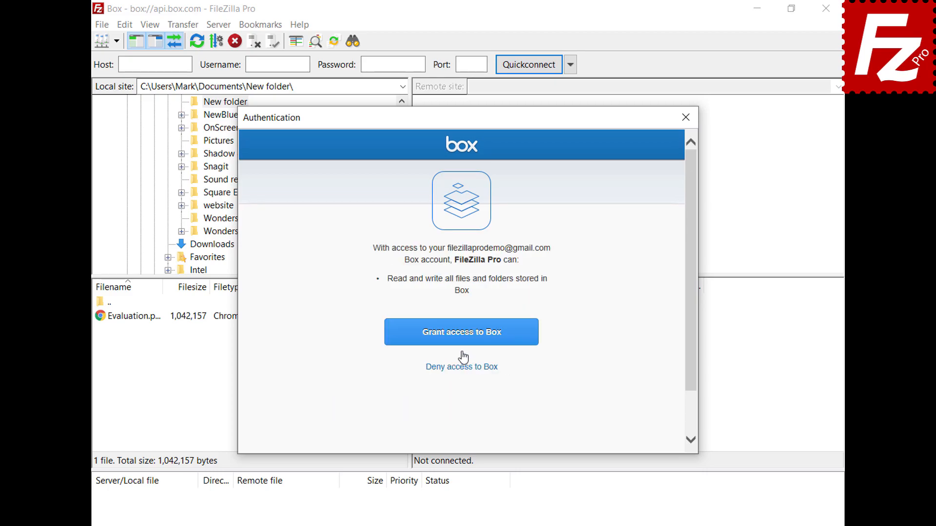
left_click(462, 341)
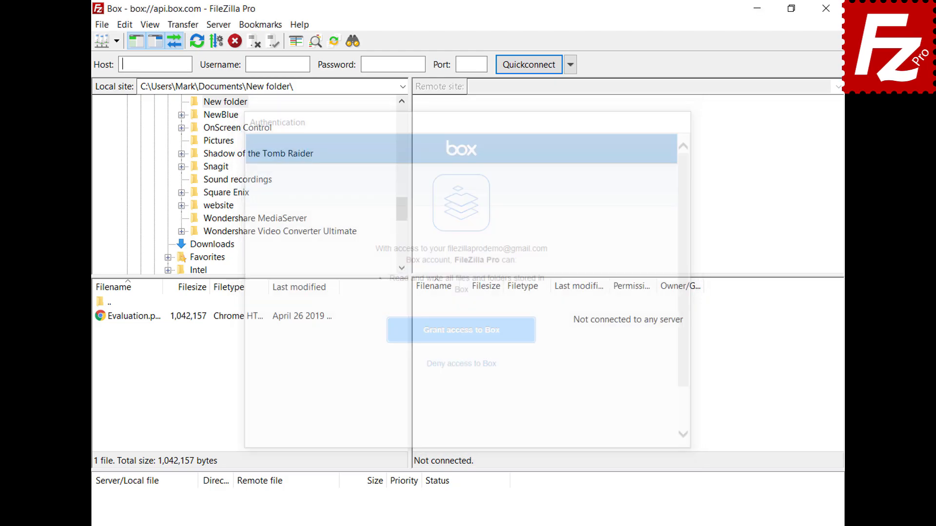